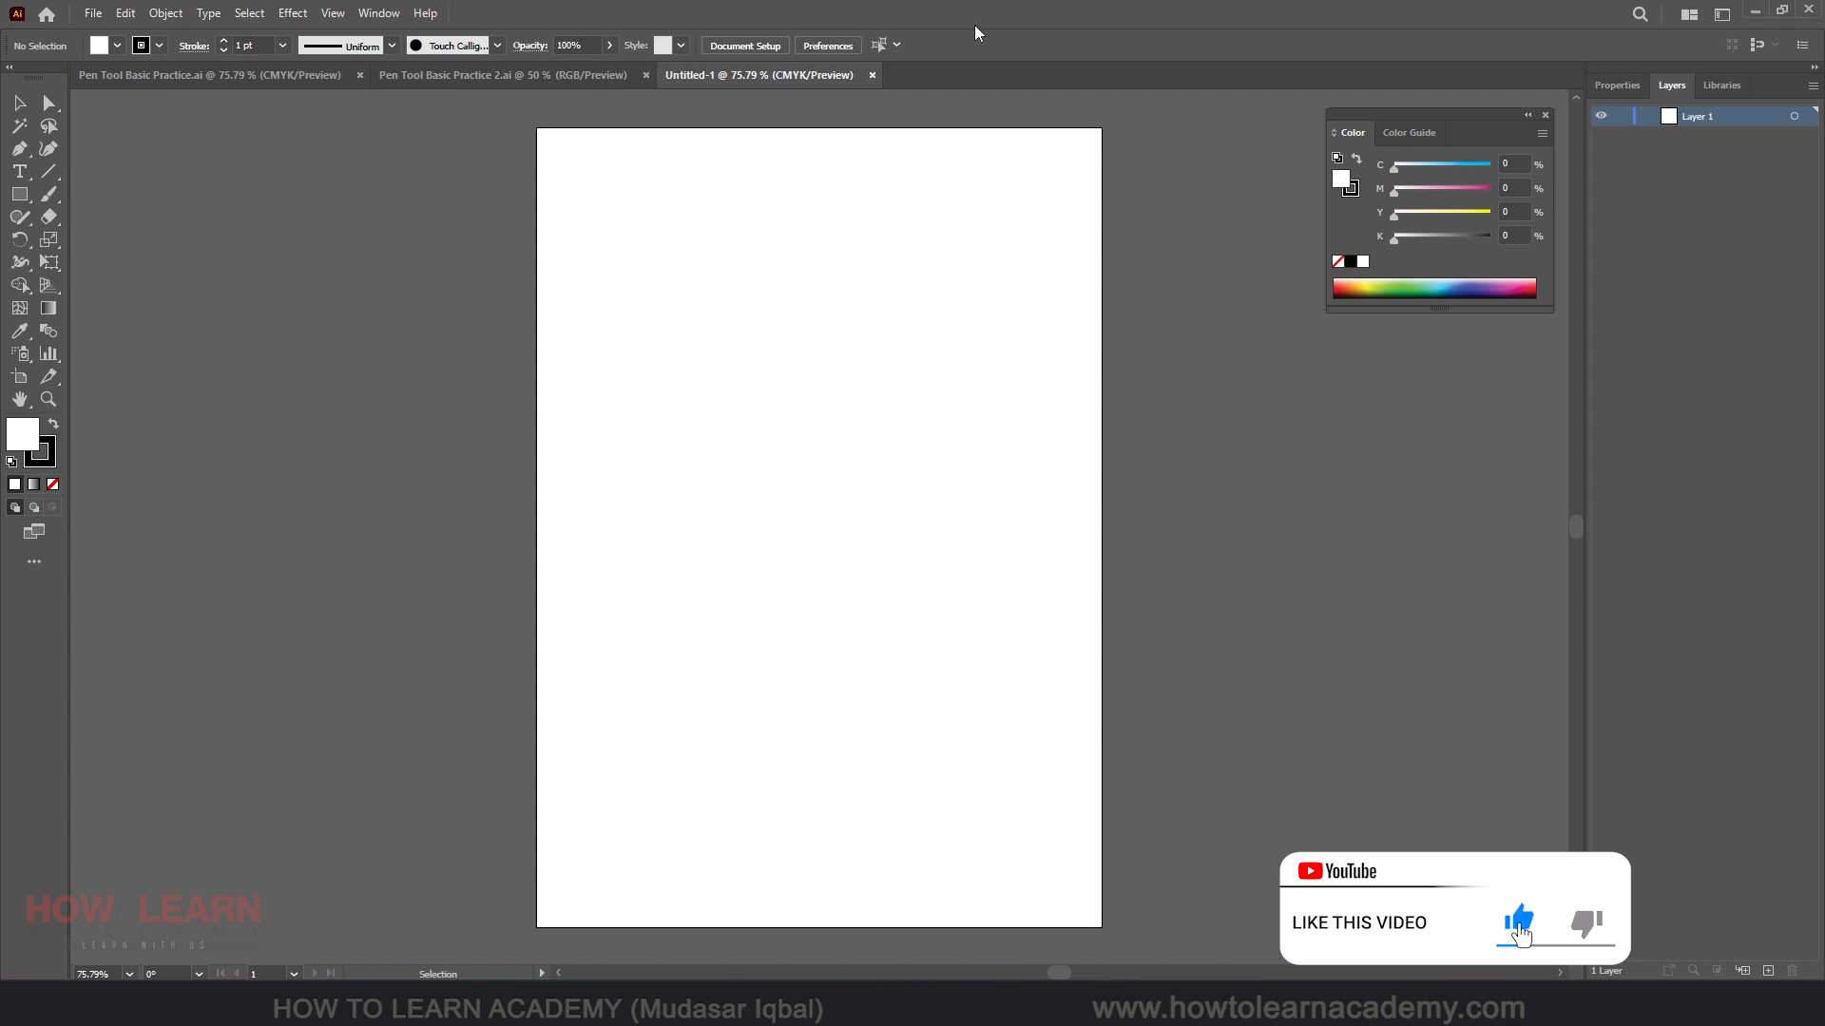
Draw a closed four-cornered rectangle about 269 × 111 pt with the Pen tool in the upper half of the artboard.
{"action": "key", "text": "p"}
{"action": "left_click", "coordinate": [48, 147]}
{"action": "left_click", "coordinate": [21, 150]}
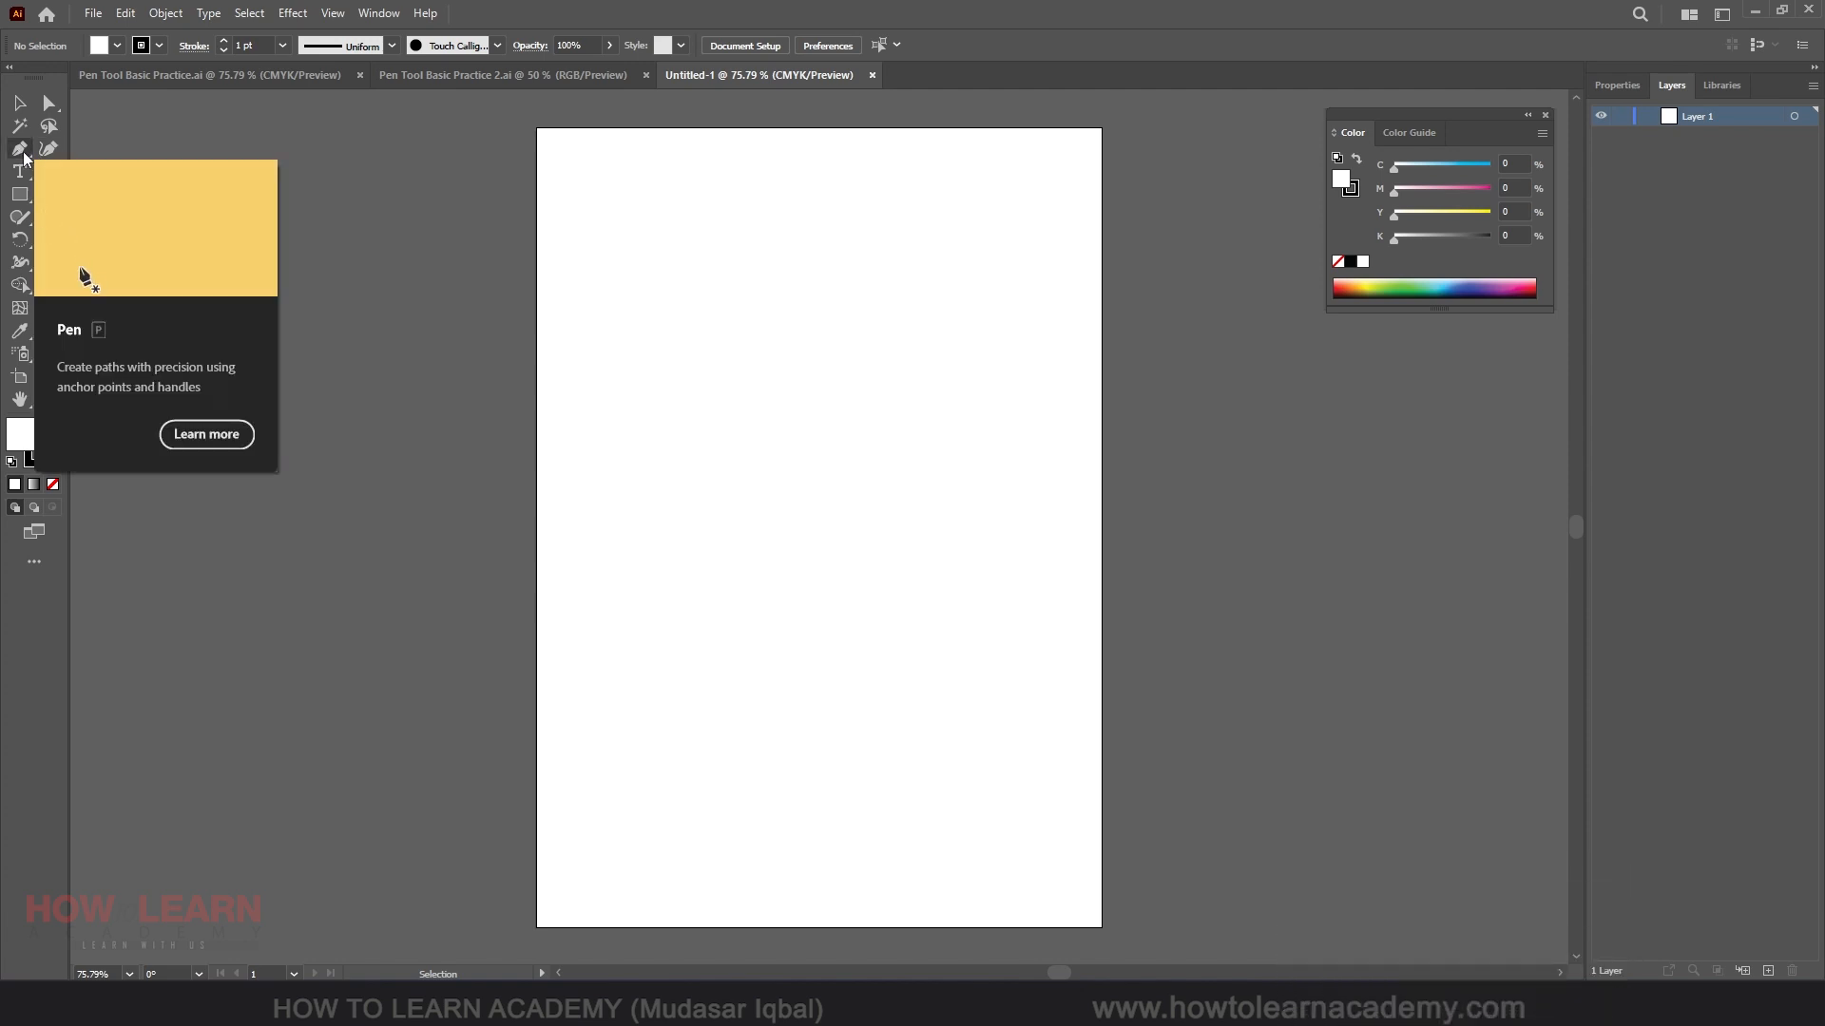
{"action": "left_click", "coordinate": [21, 150]}
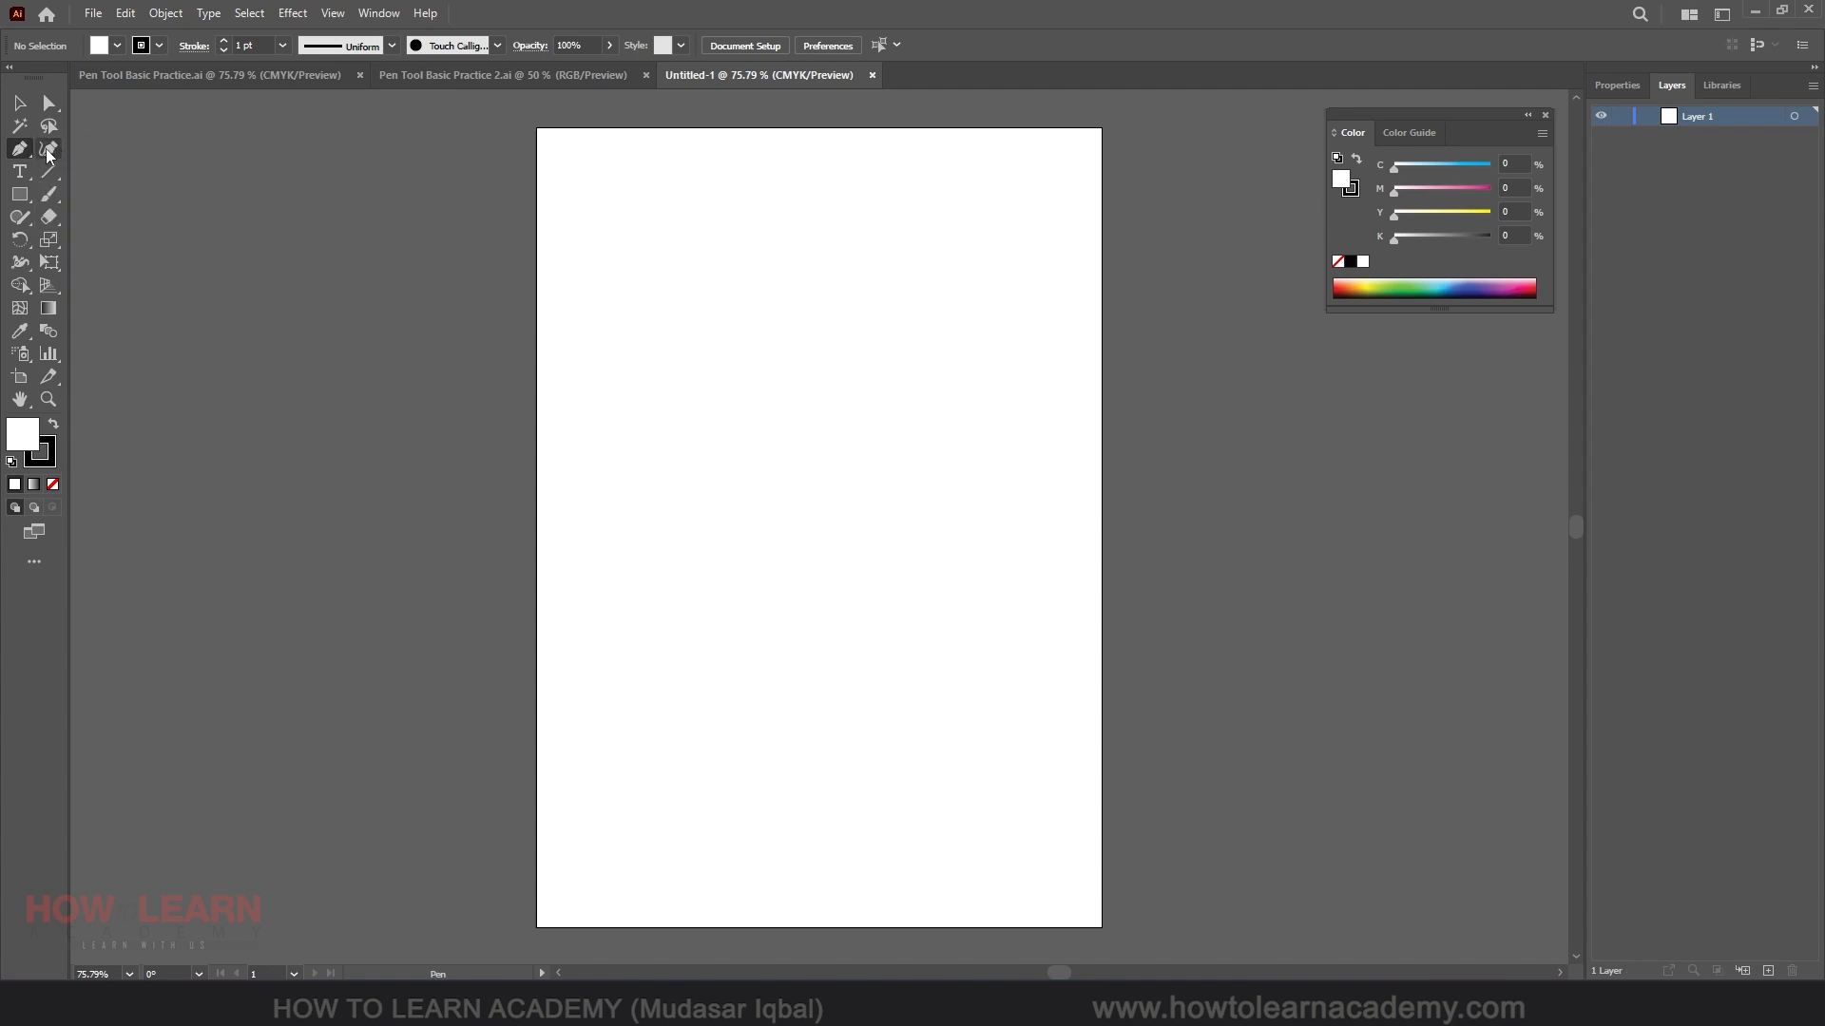
{"action": "left_click", "coordinate": [50, 151]}
{"action": "left_click", "coordinate": [19, 150]}
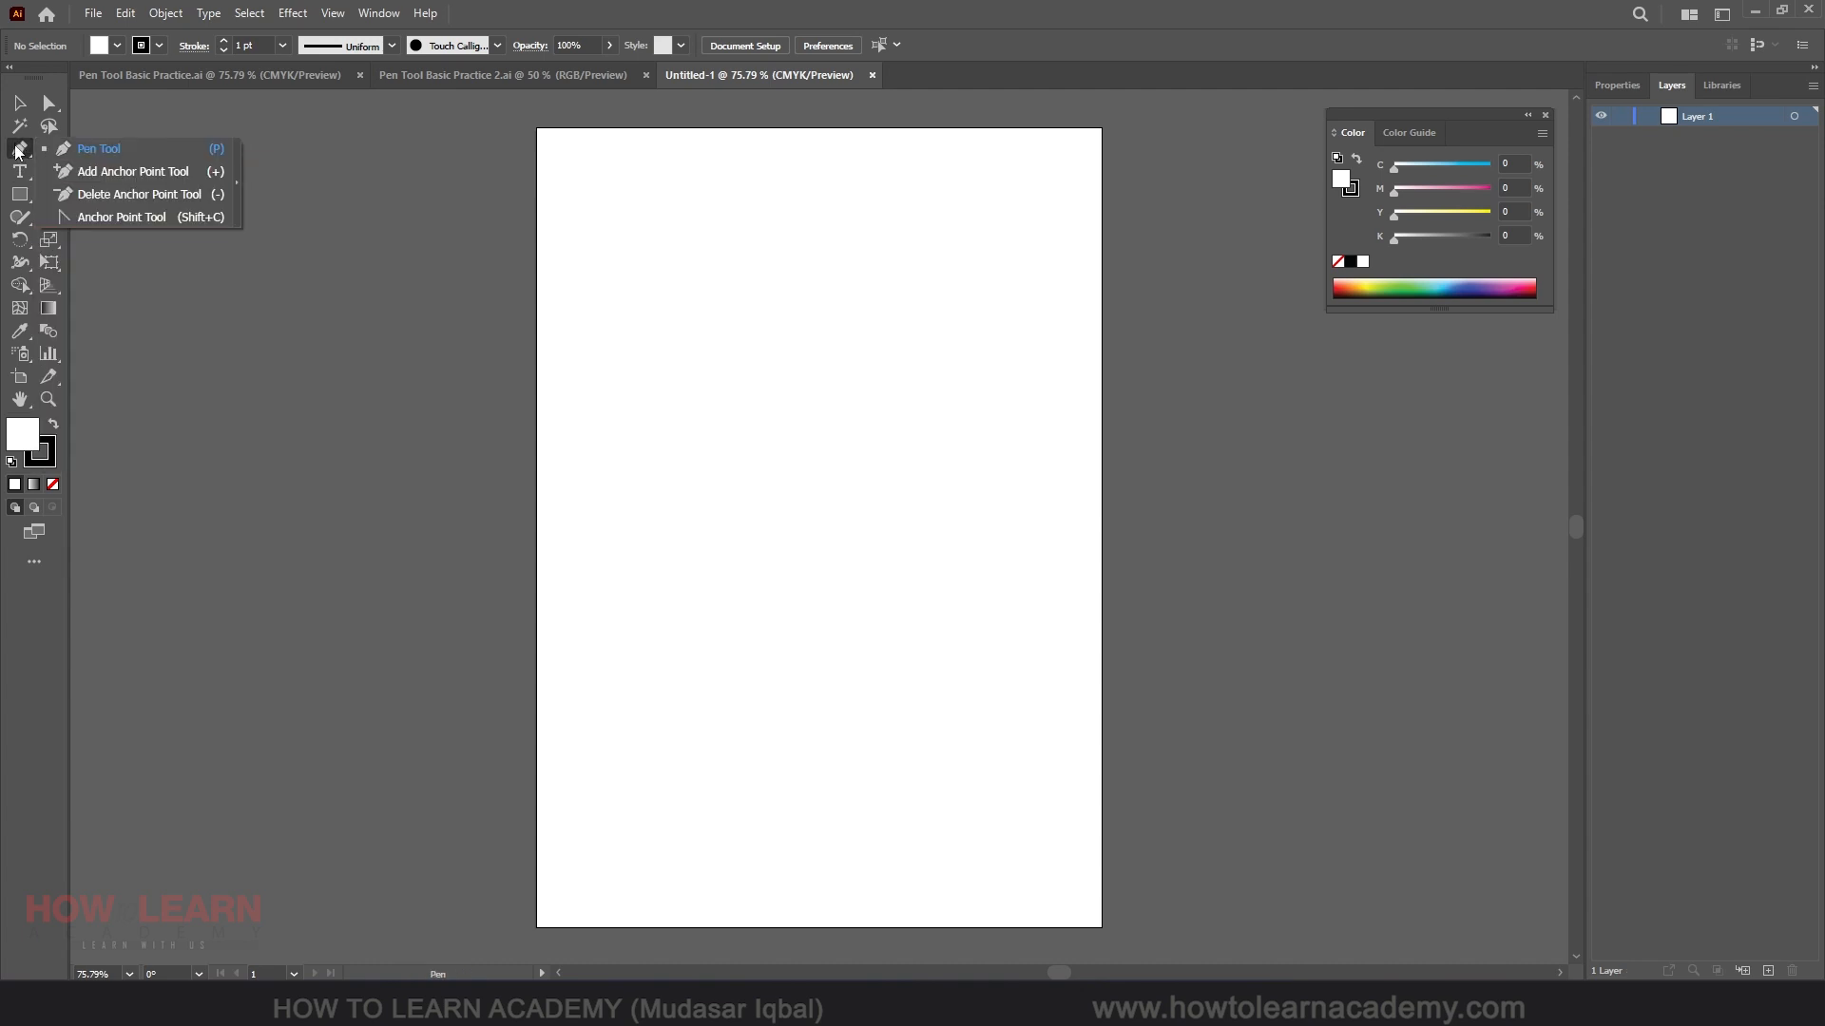
{"action": "left_click", "coordinate": [83, 150]}
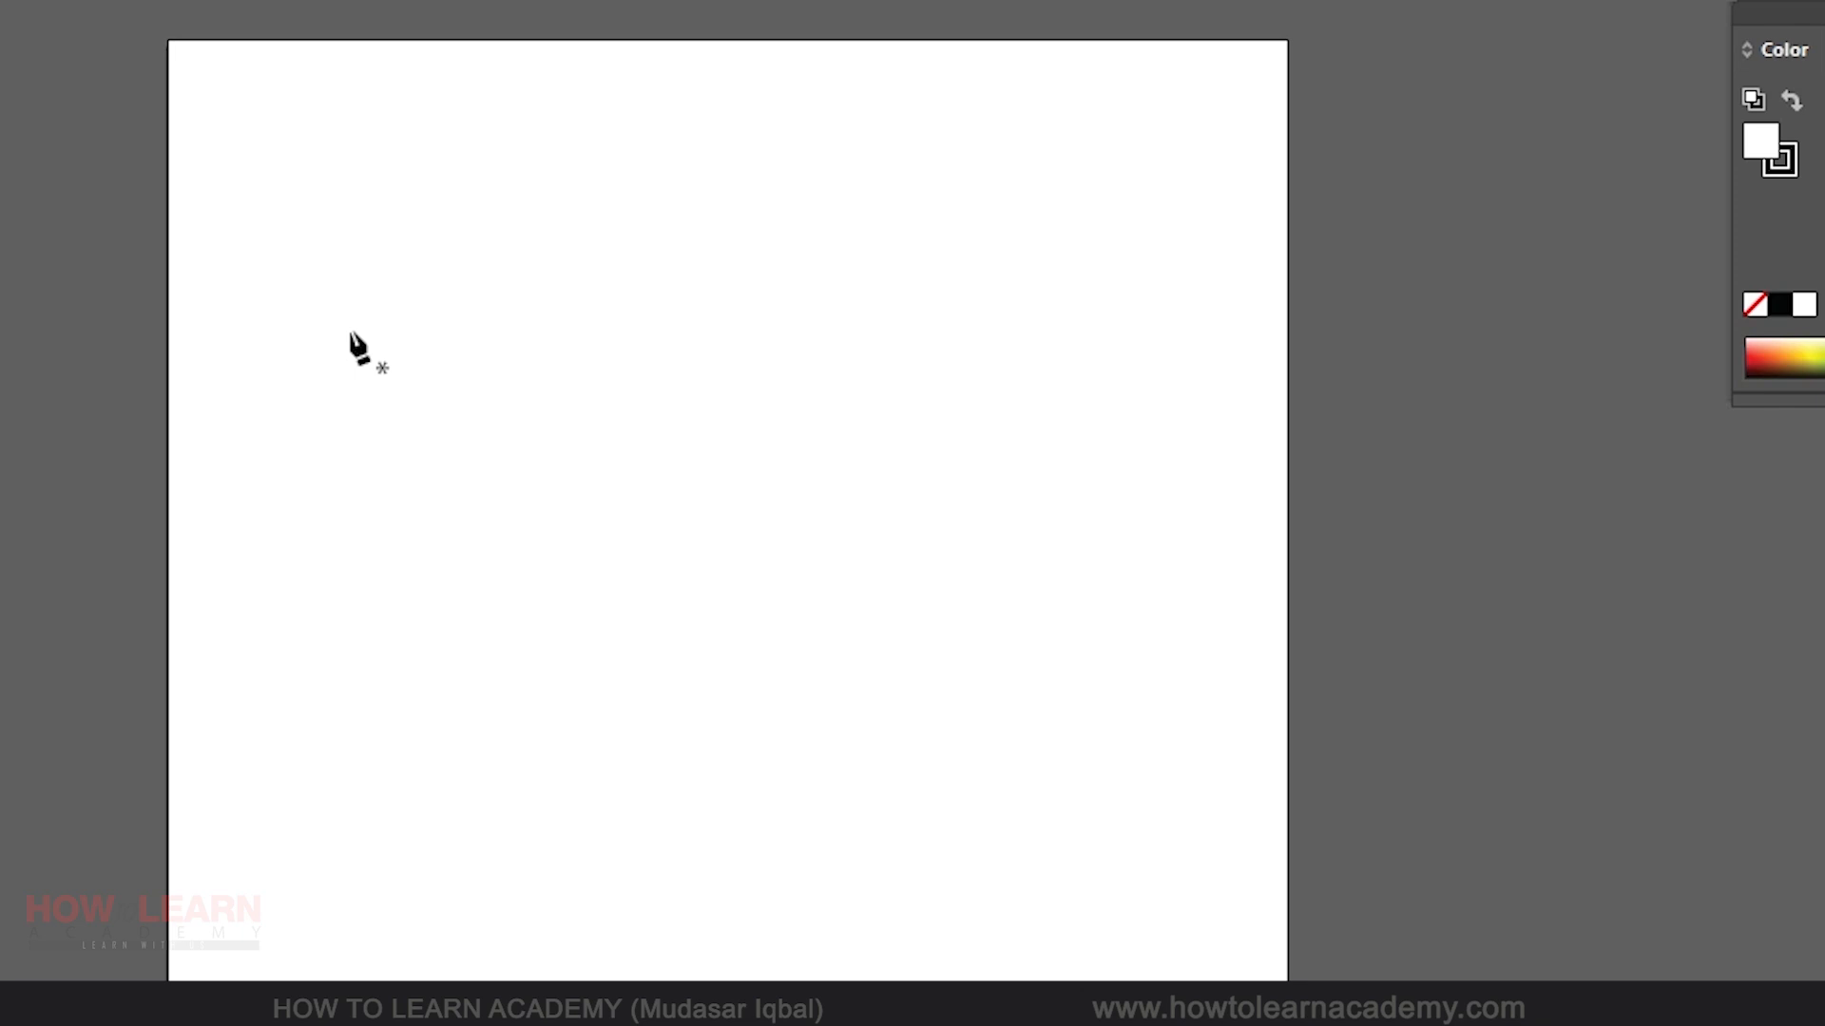
{"action": "left_click", "coordinate": [349, 330]}
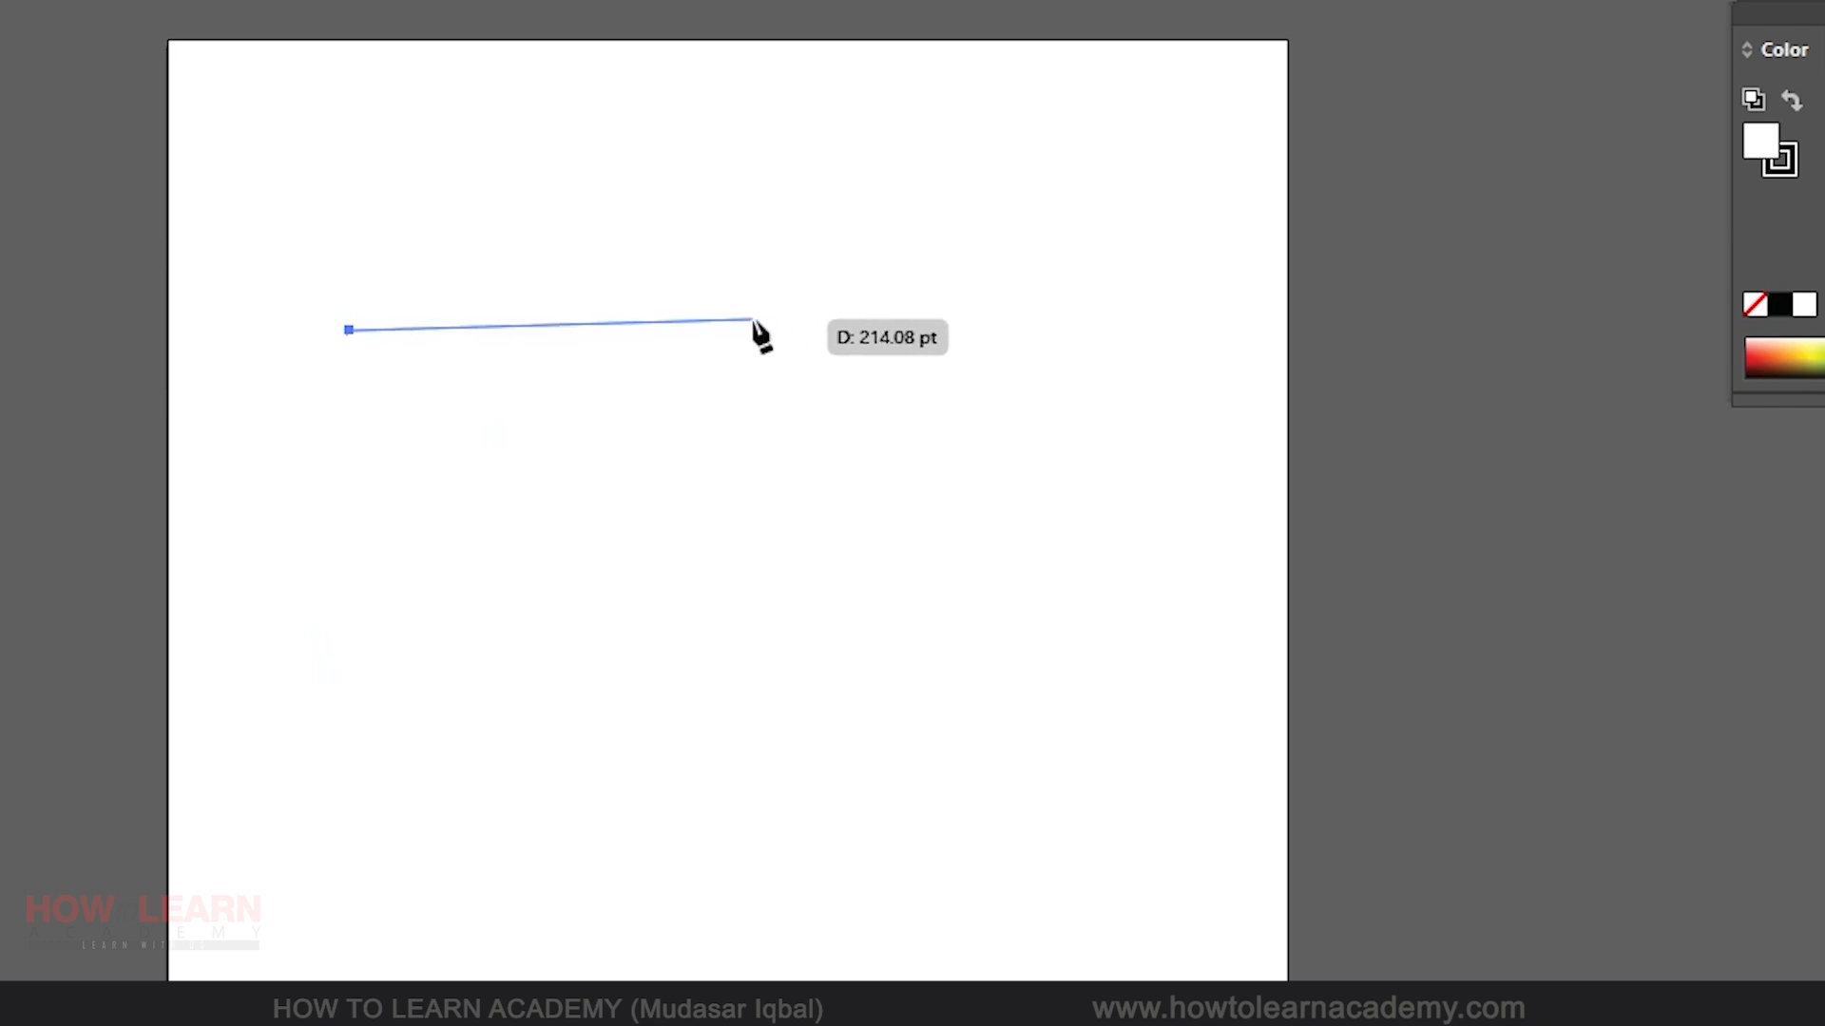
{"action": "left_click", "coordinate": [855, 330]}
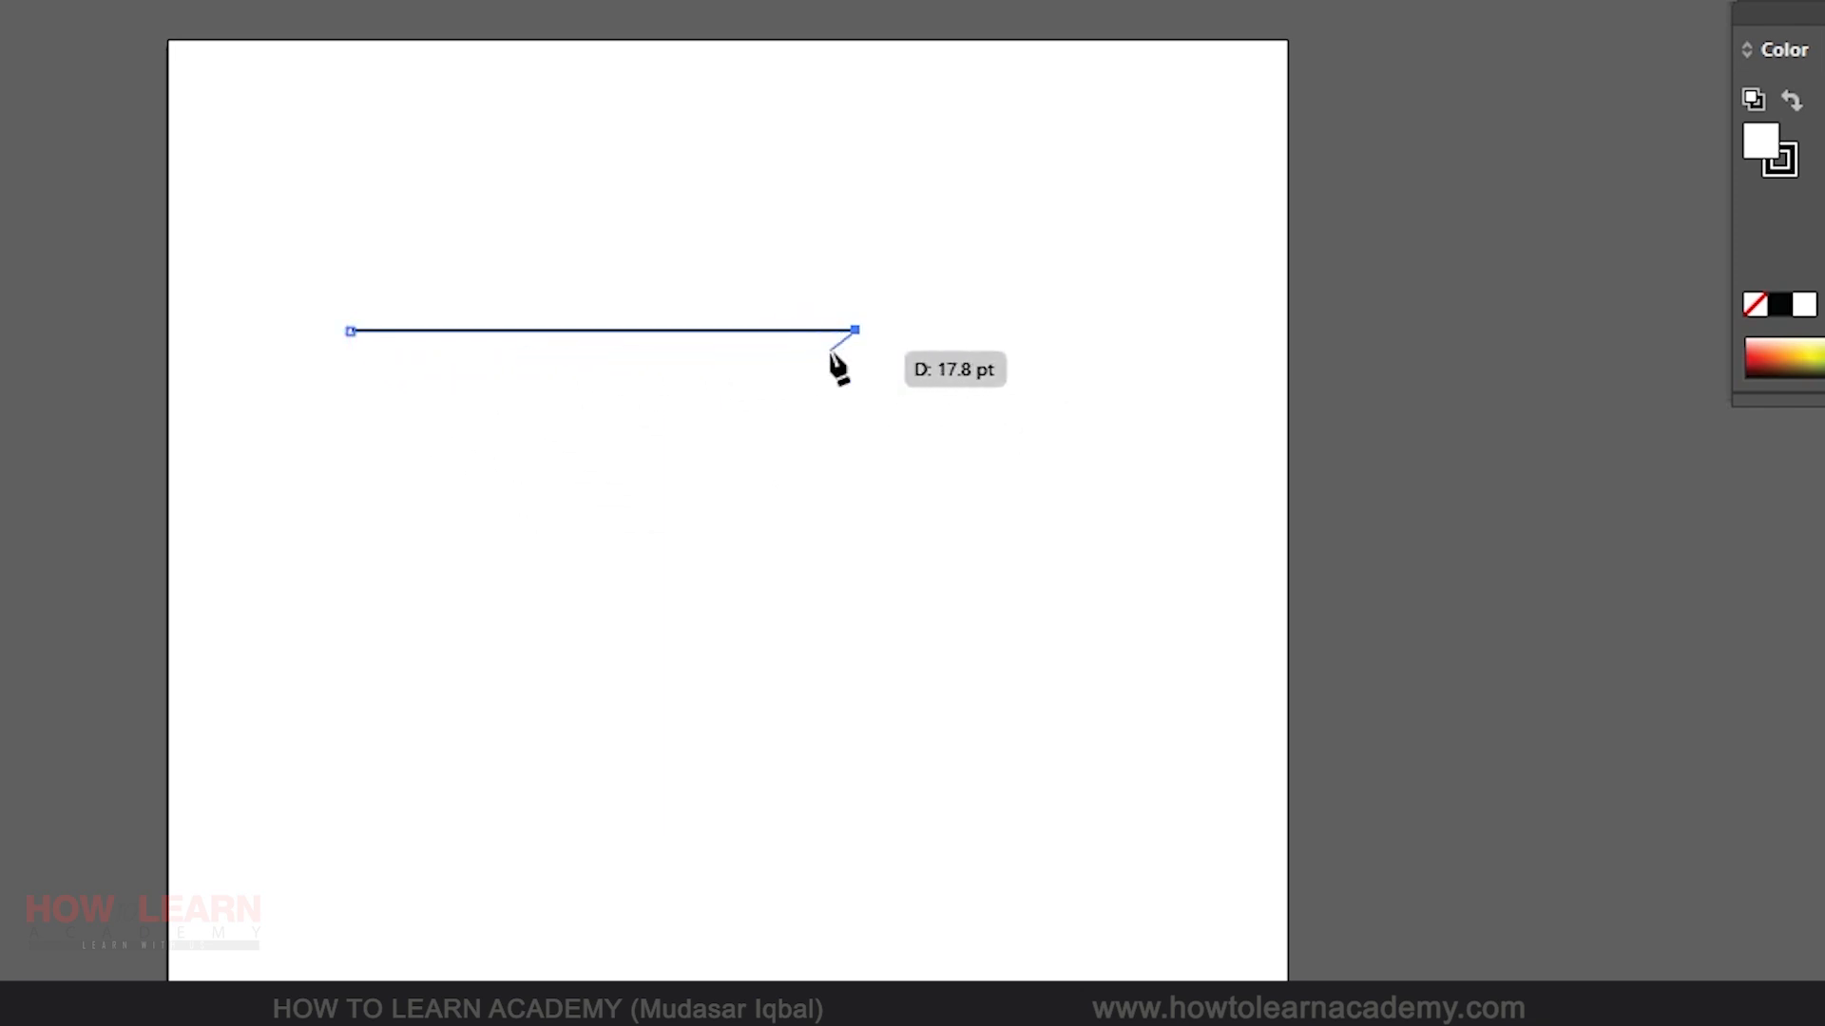
{"action": "left_click", "coordinate": [855, 539]}
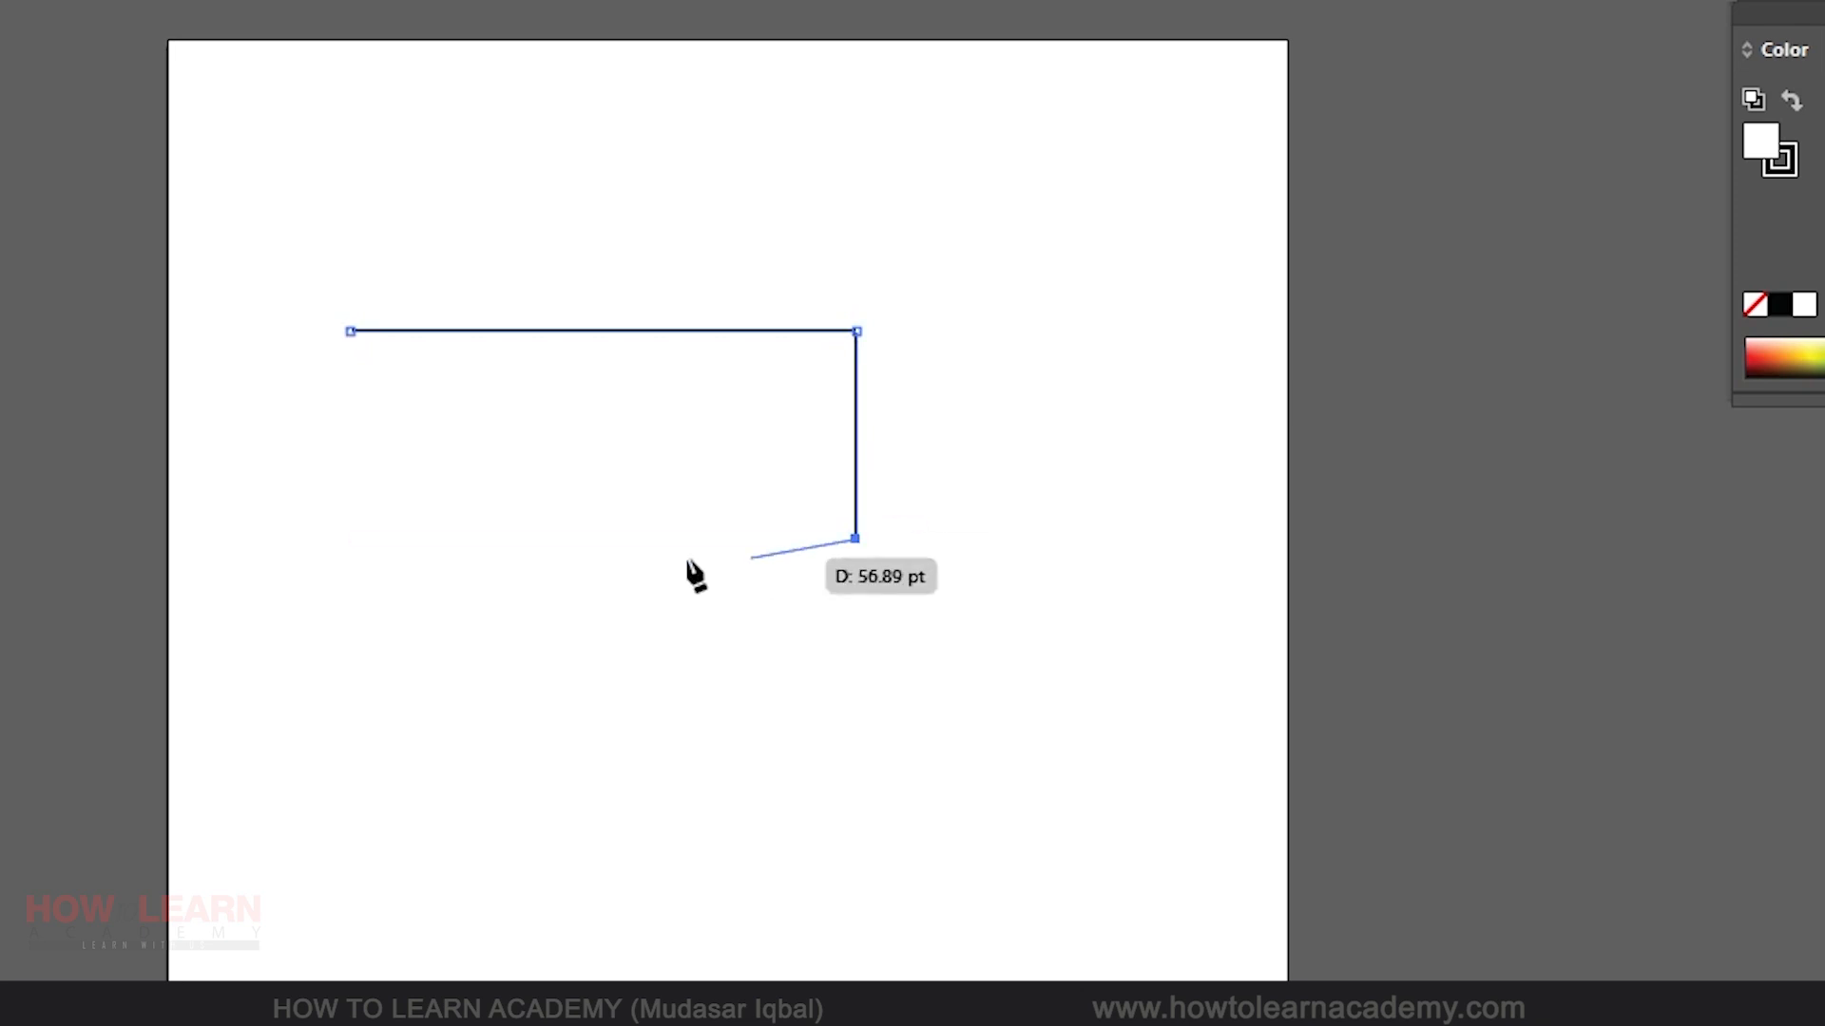
{"action": "left_click", "coordinate": [349, 532]}
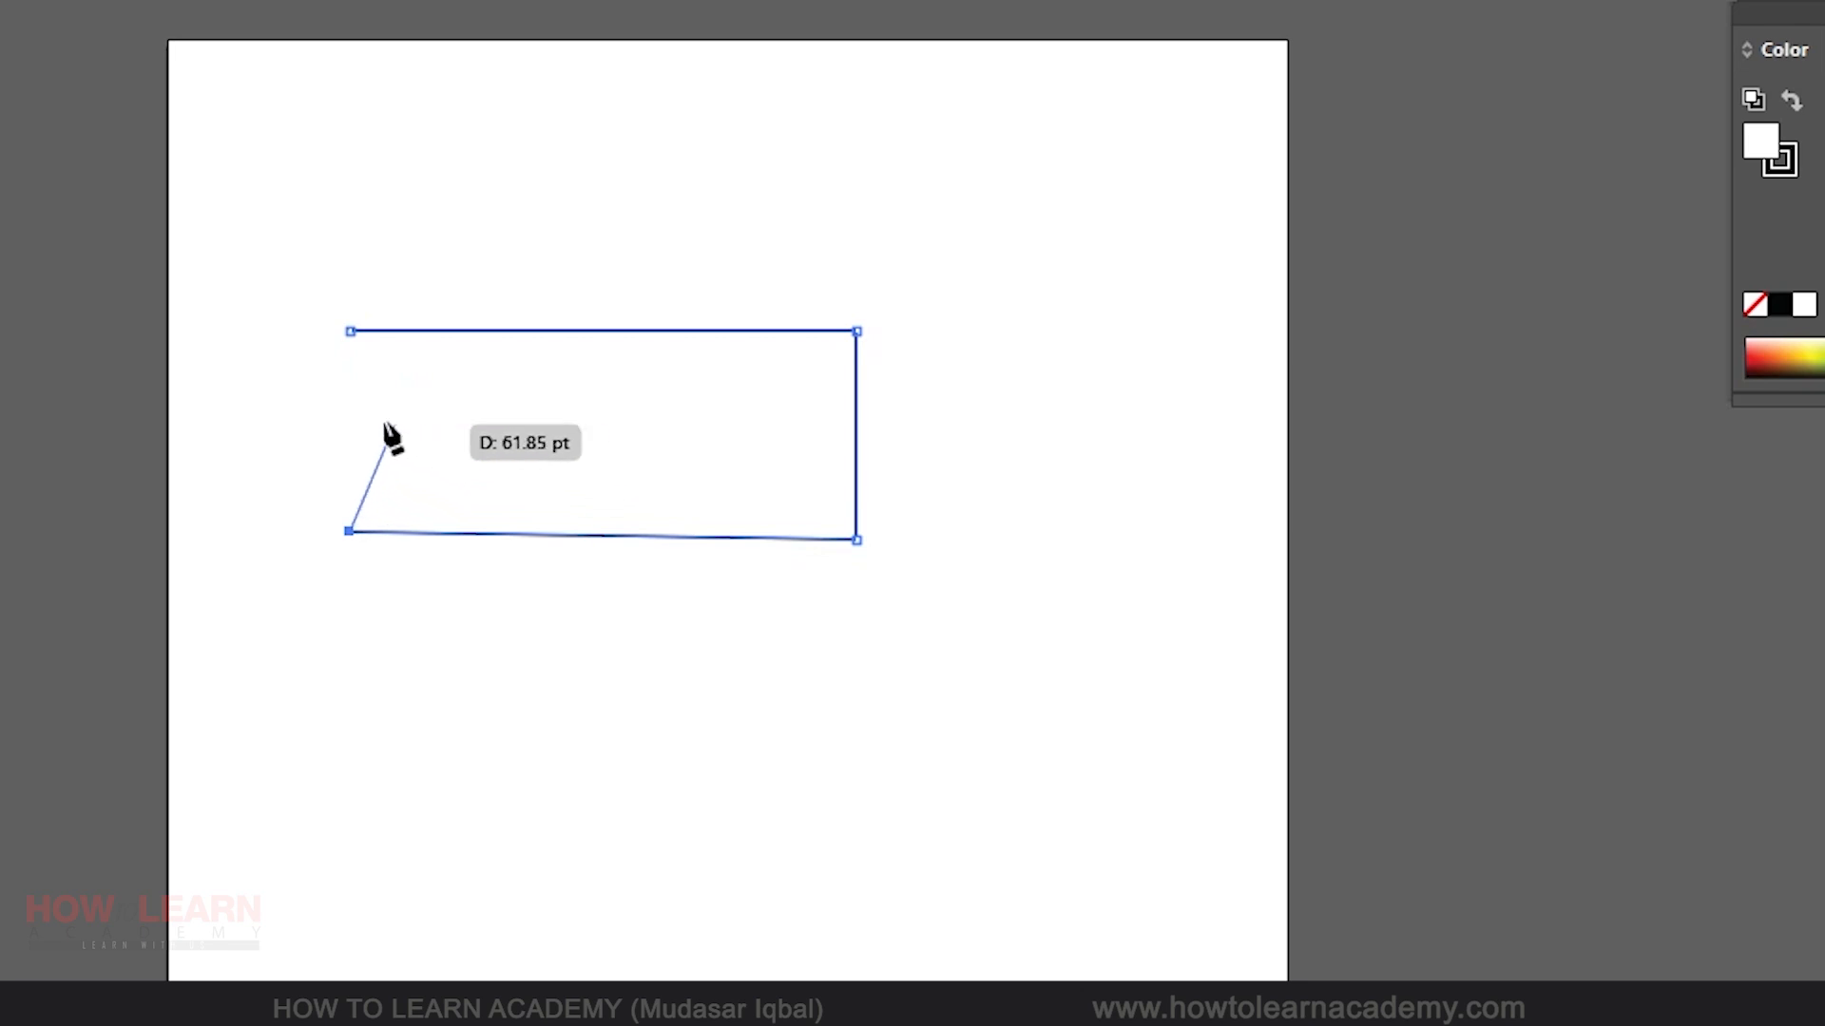
{"action": "left_click", "coordinate": [348, 332]}
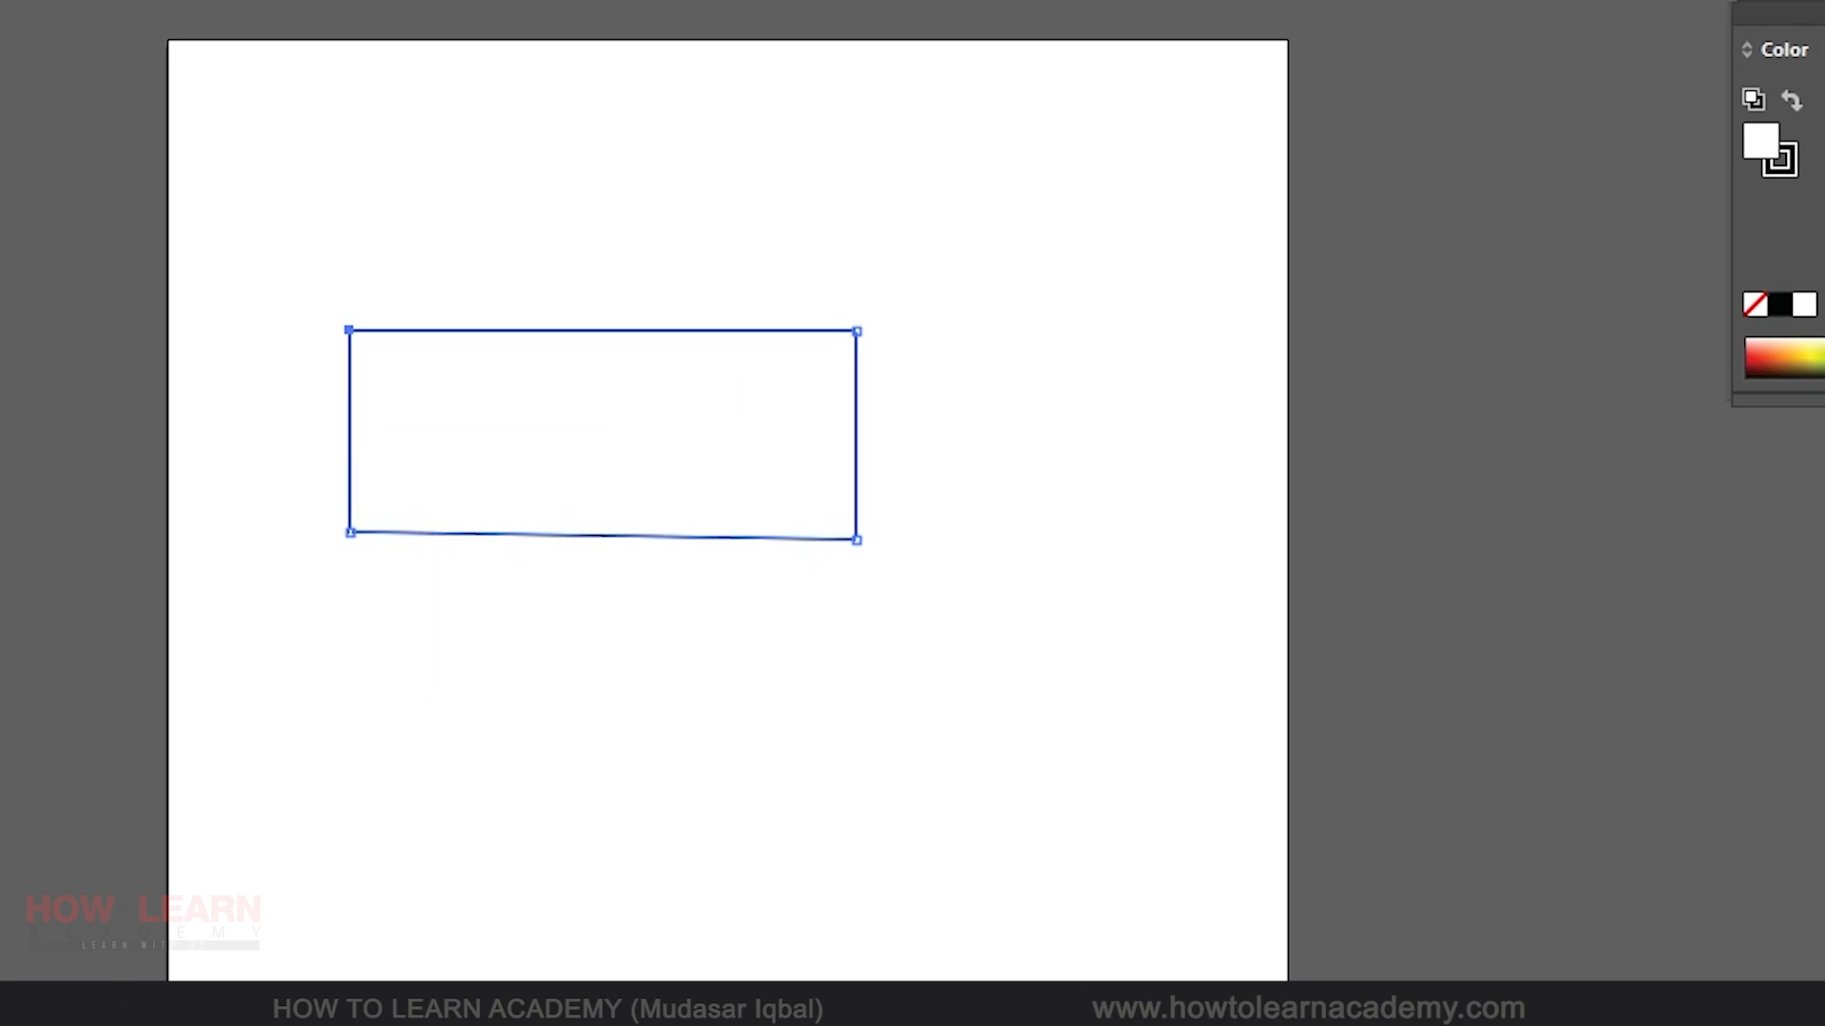
Draw an open two-segment angled path about 201 × 146 pt below the rectangle with the Pen tool.
{"action": "left_click", "coordinate": [349, 748]}
{"action": "left_click", "coordinate": [682, 628]}
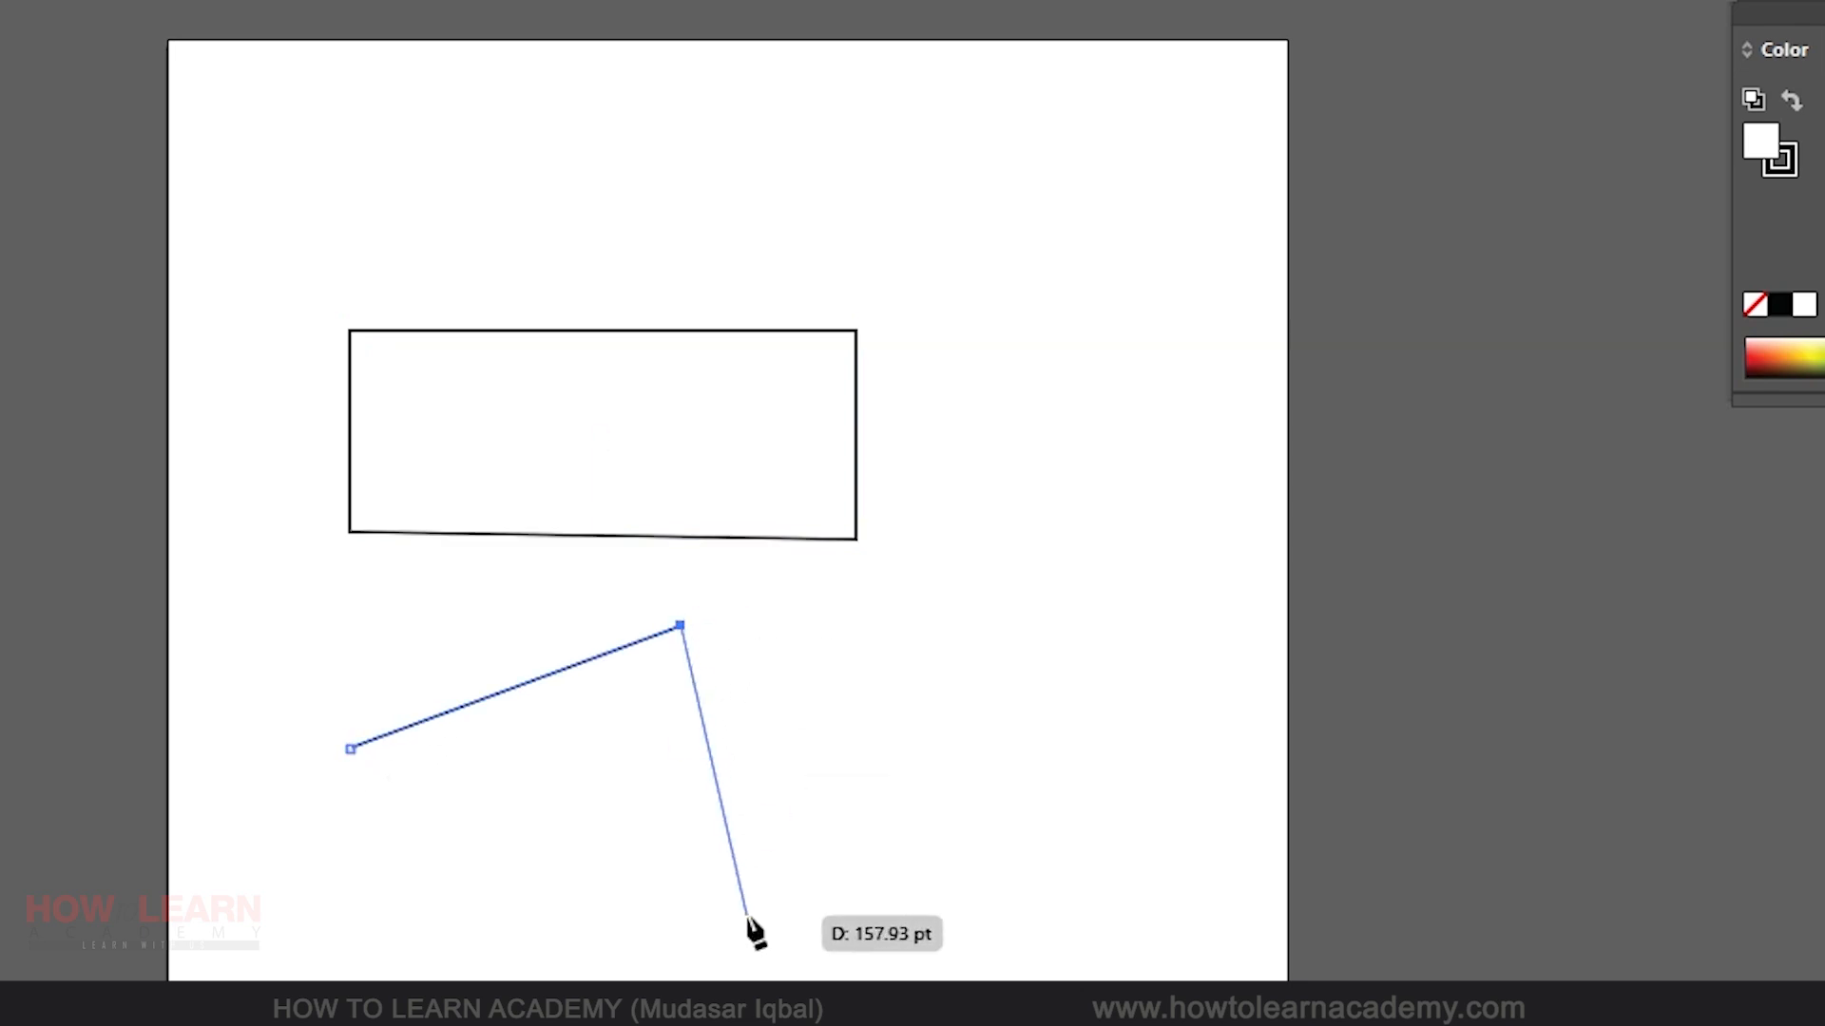
{"action": "left_click", "coordinate": [727, 899]}
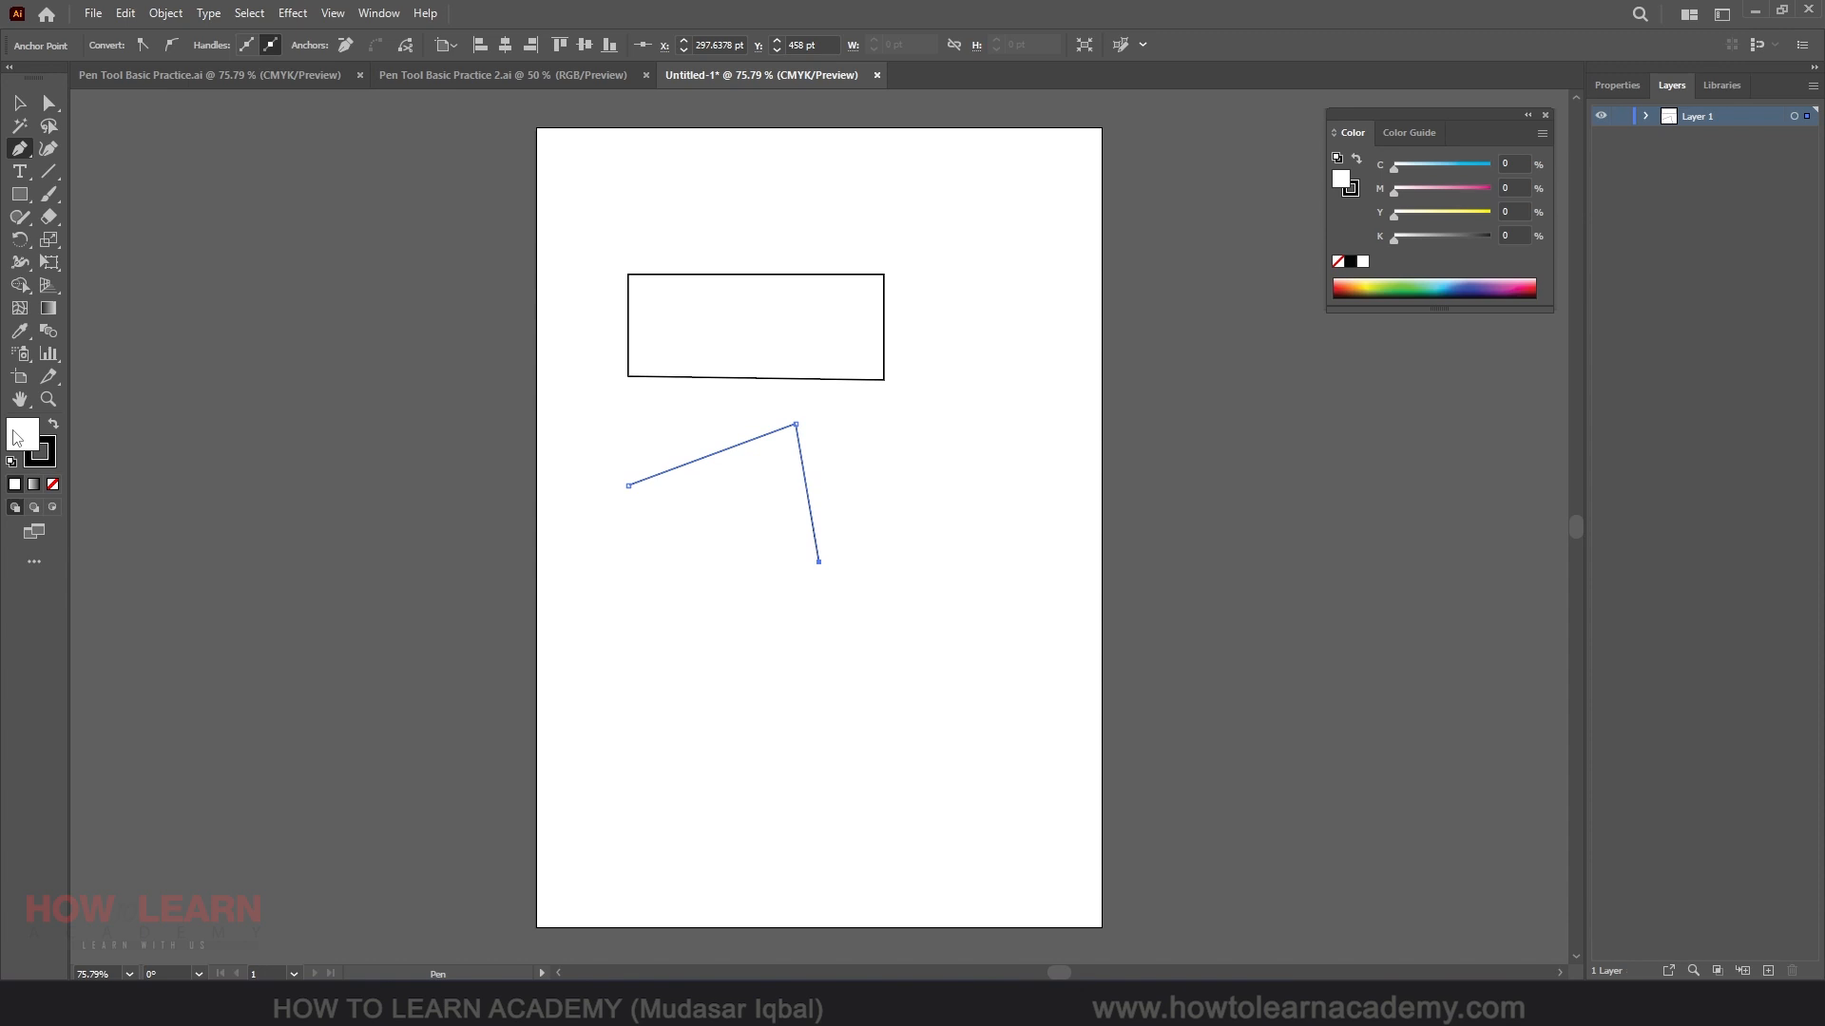
Fill the open angled path with red, FF0000.
{"action": "double_click", "coordinate": [19, 435]}
{"action": "left_click", "coordinate": [859, 387]}
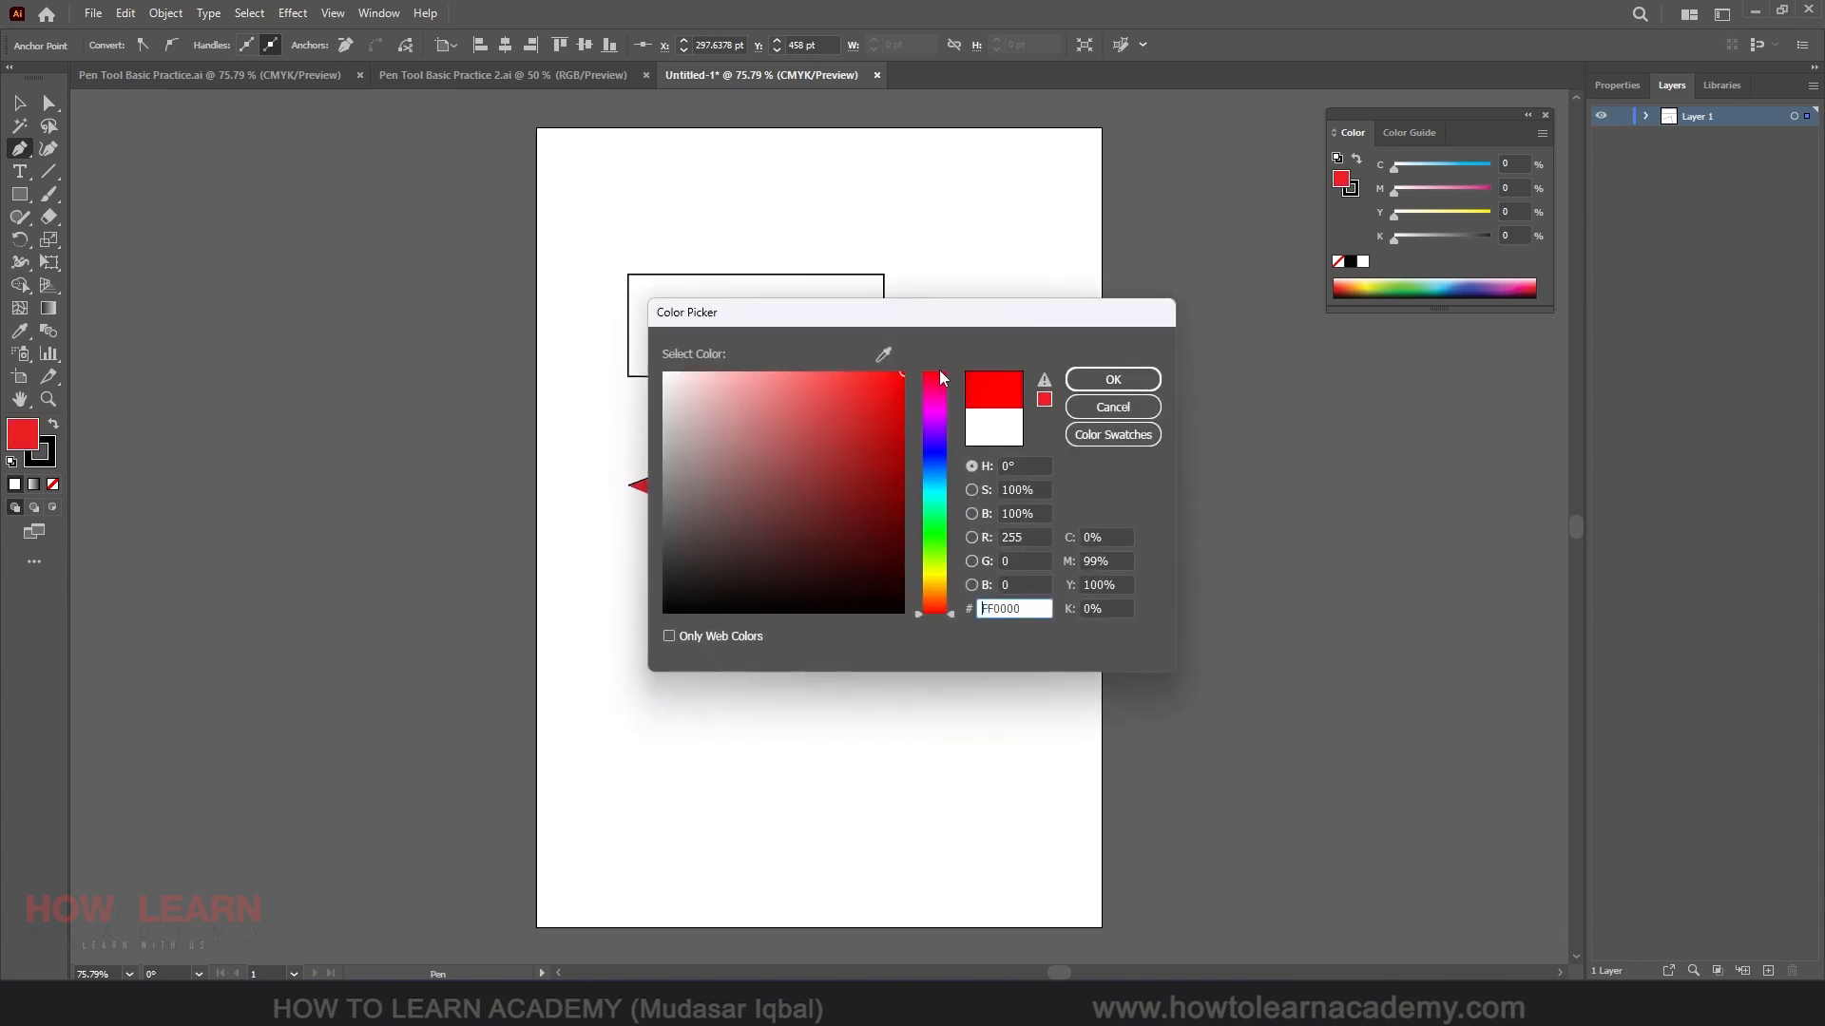
{"action": "left_click", "coordinate": [1113, 379]}
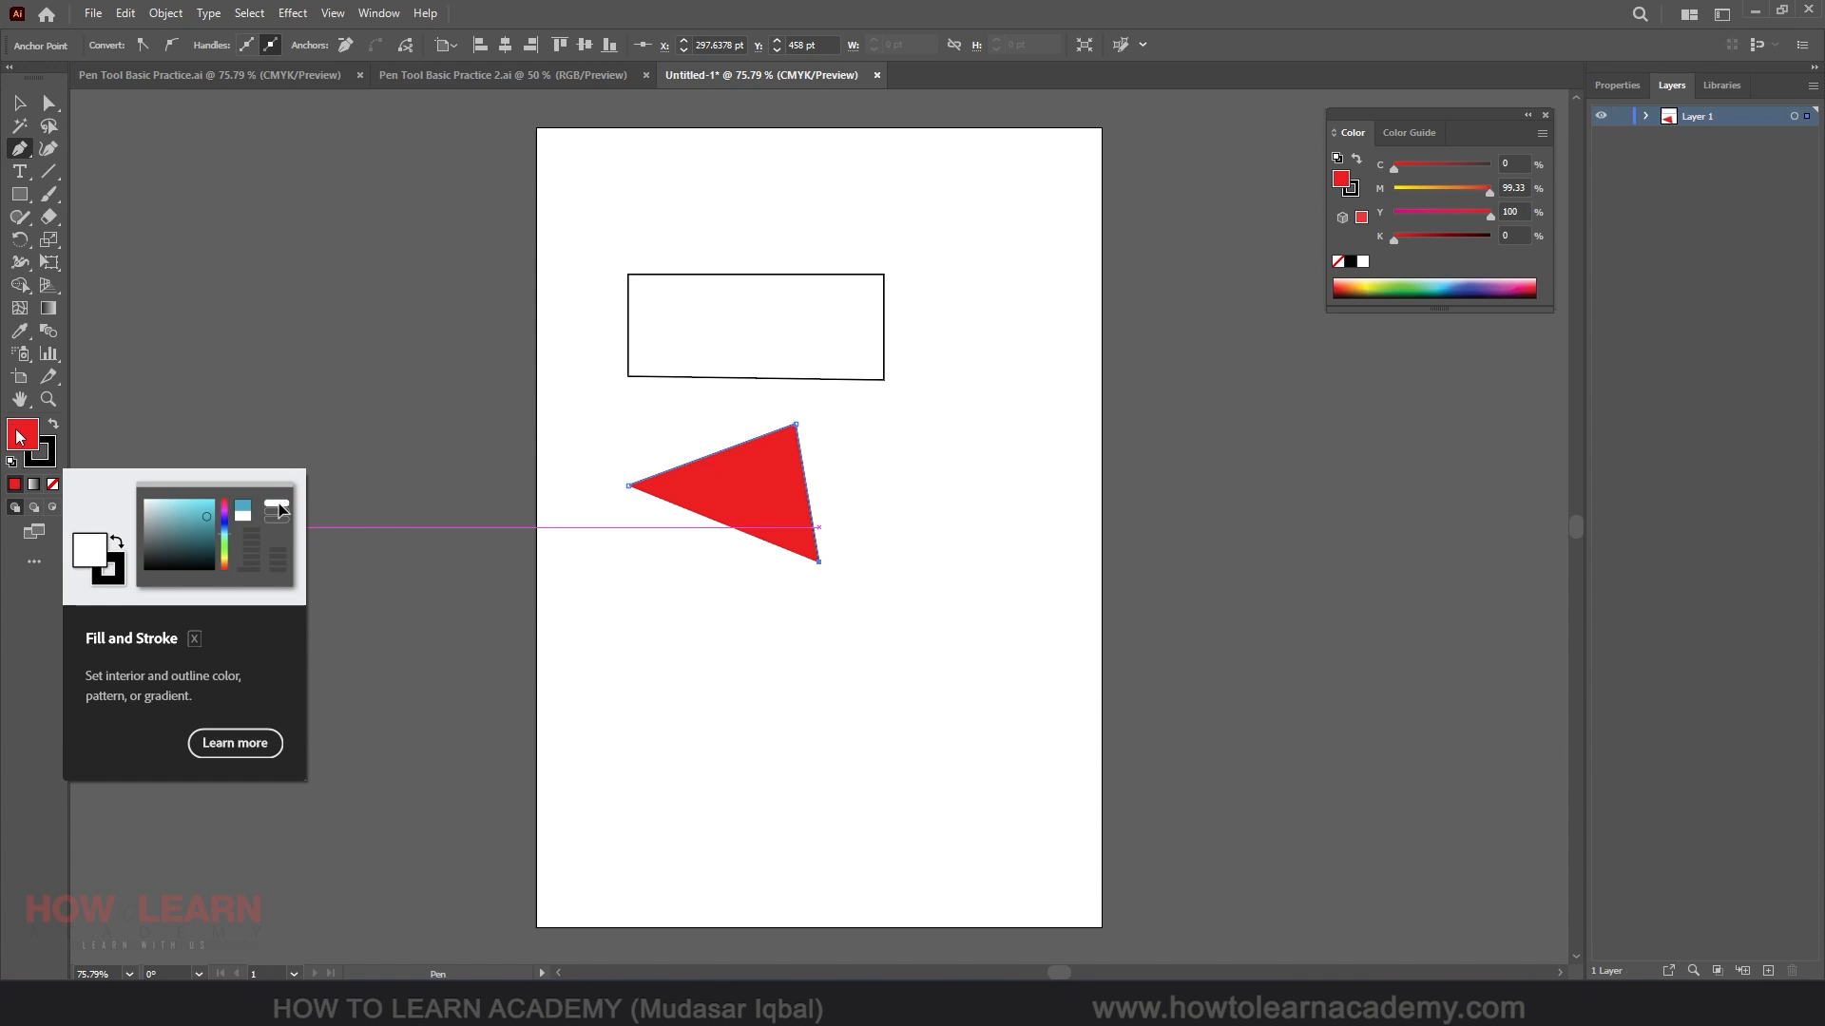
Set both the fill and the stroke of the open angled path to None and deselect it.
{"action": "left_click", "coordinate": [53, 485]}
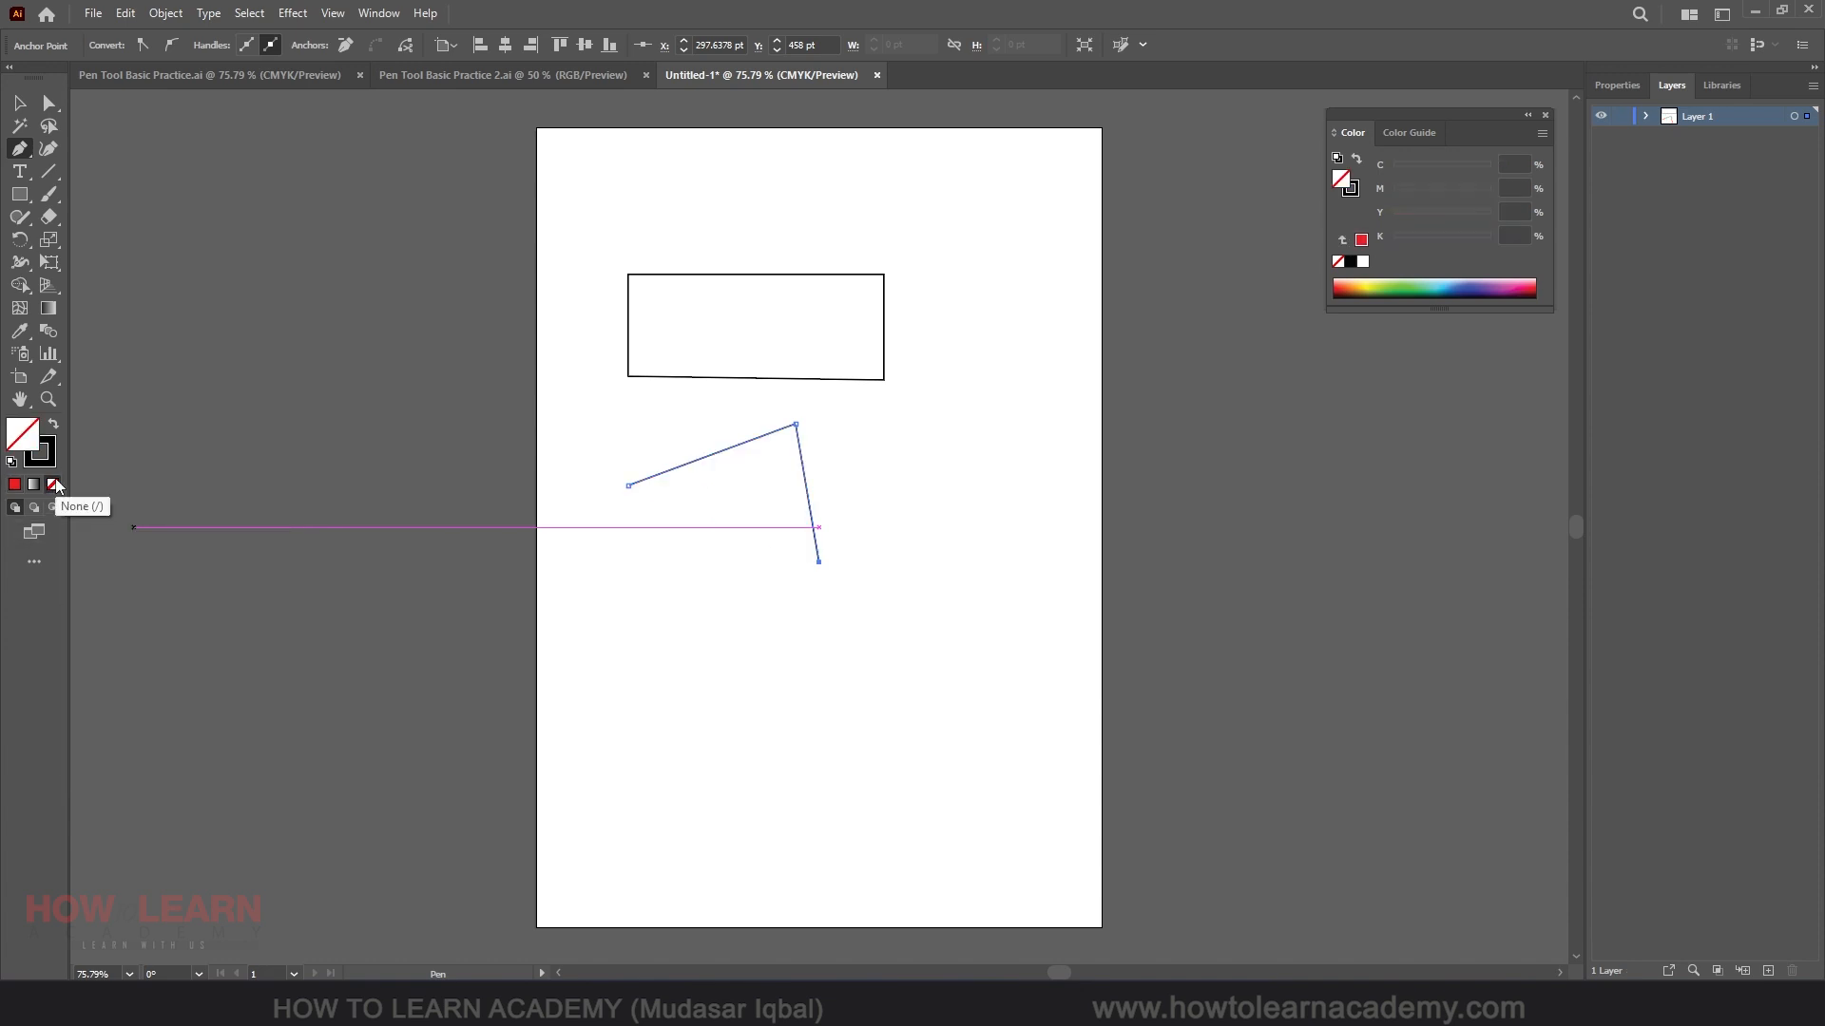
{"action": "left_click", "coordinate": [47, 464]}
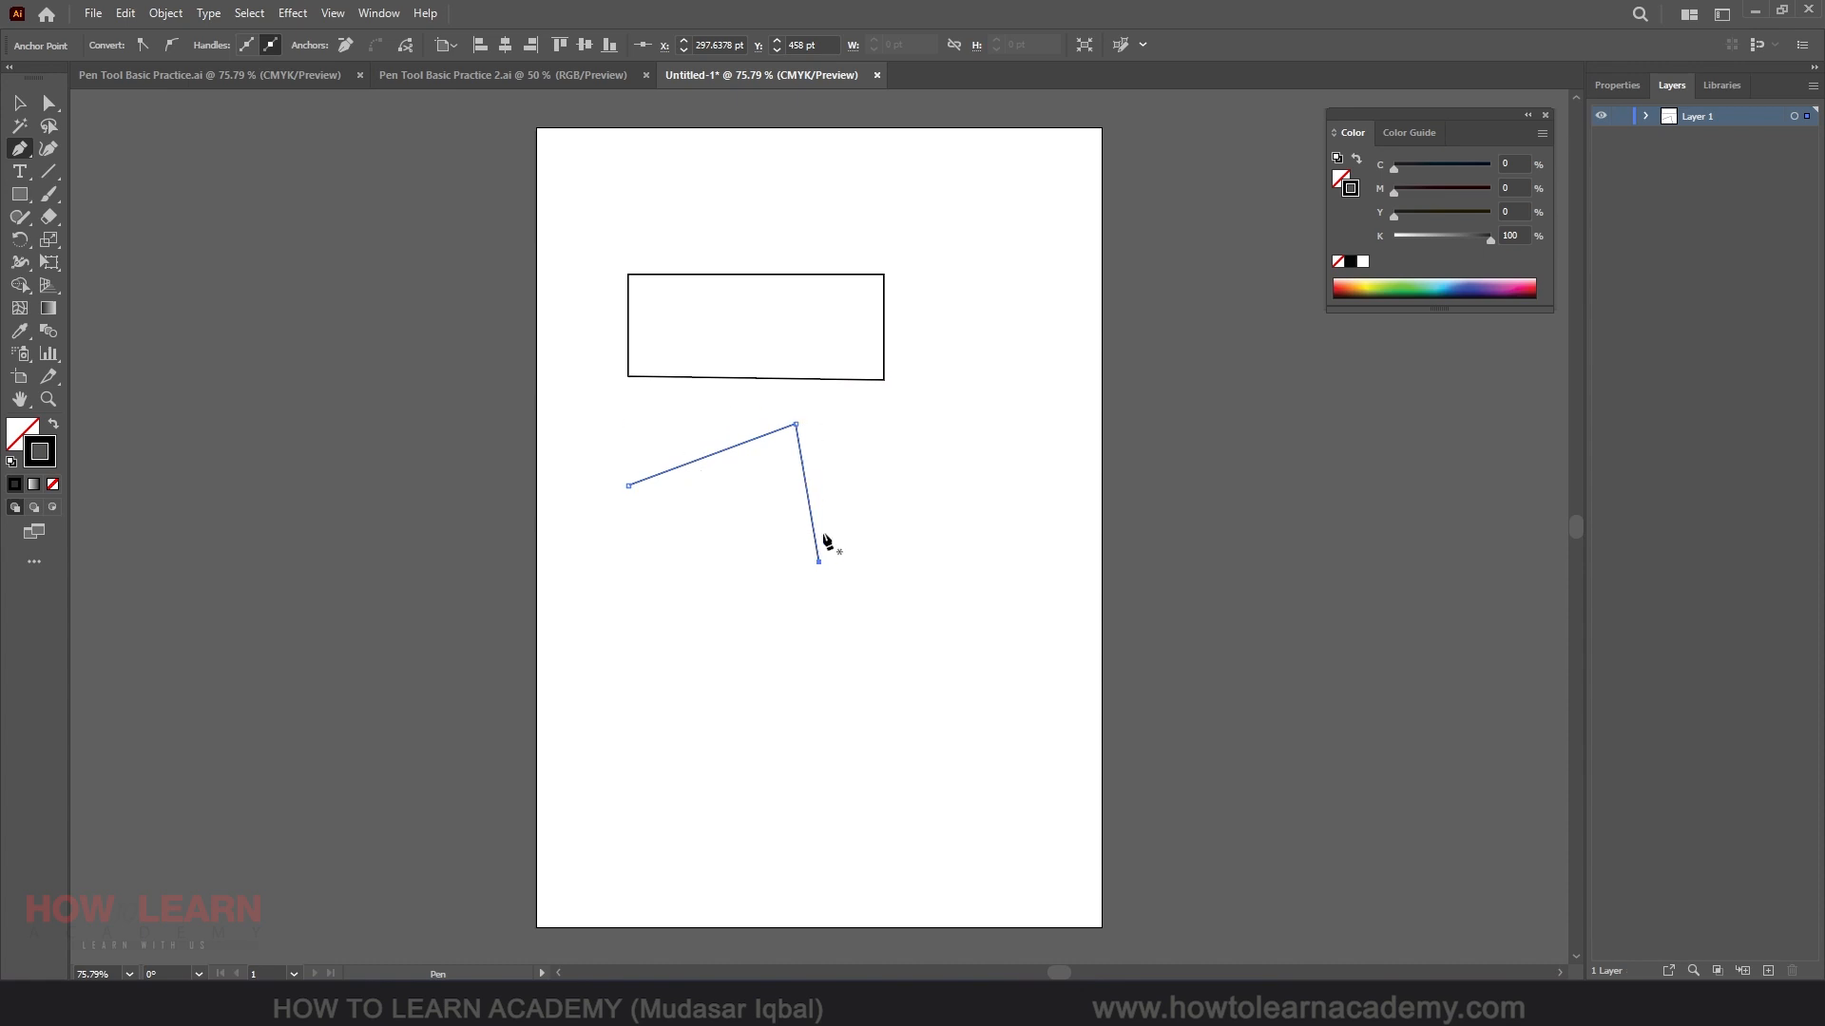
{"action": "left_click", "coordinate": [53, 486]}
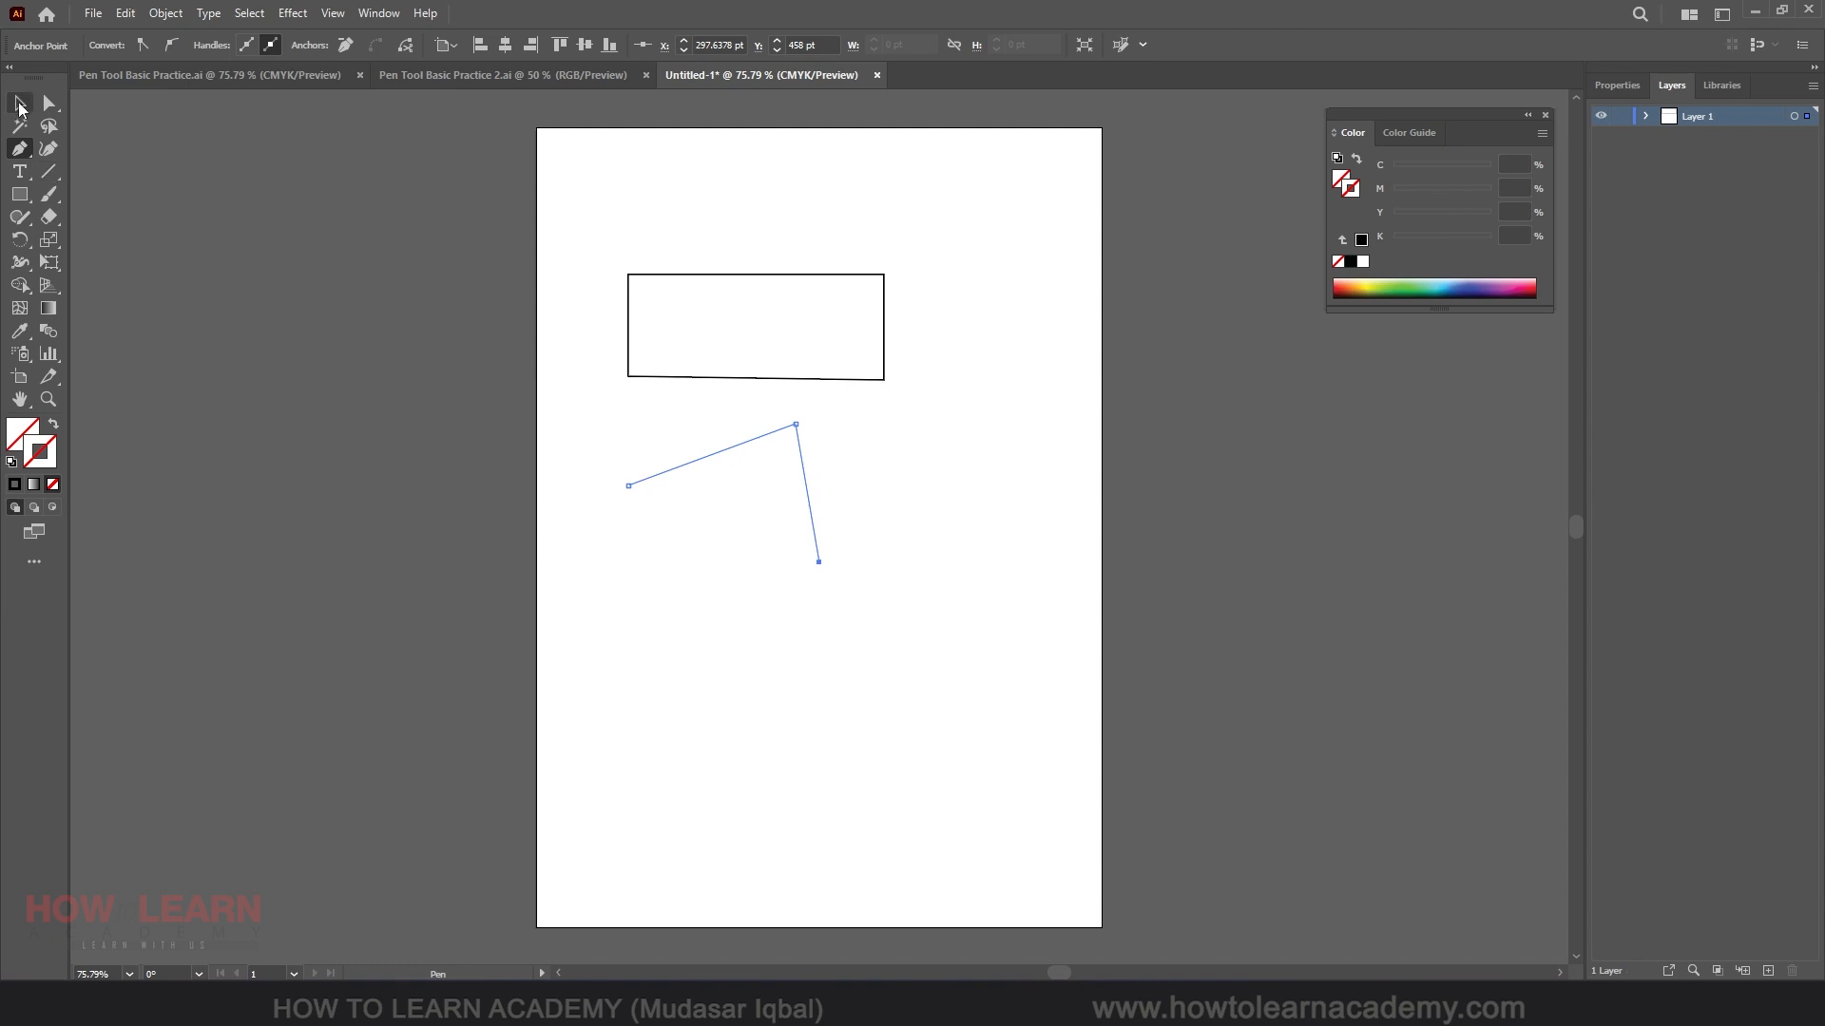
{"action": "key", "text": "v"}
{"action": "left_click", "coordinate": [665, 590]}
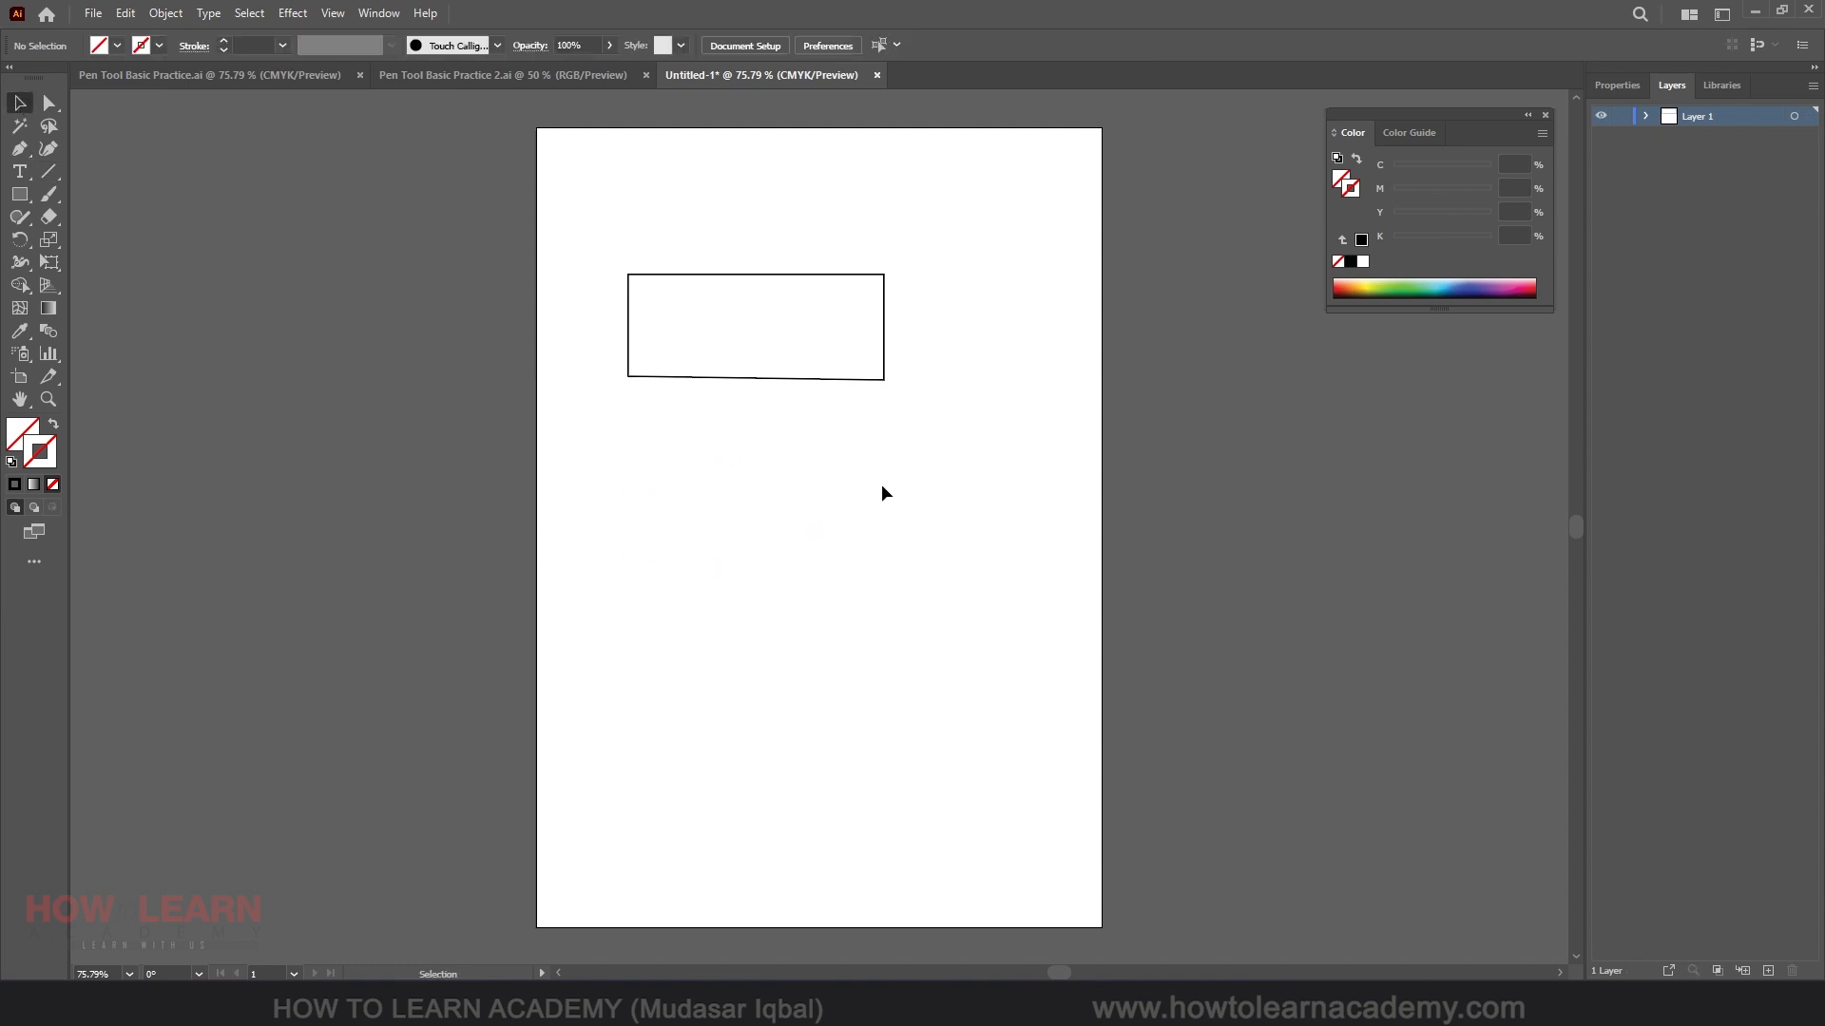
Reselect the open angled path below the rectangle and give it a solid black stroke.
{"action": "left_click_drag", "start_coordinate": [950, 449], "coordinate": [654, 572]}
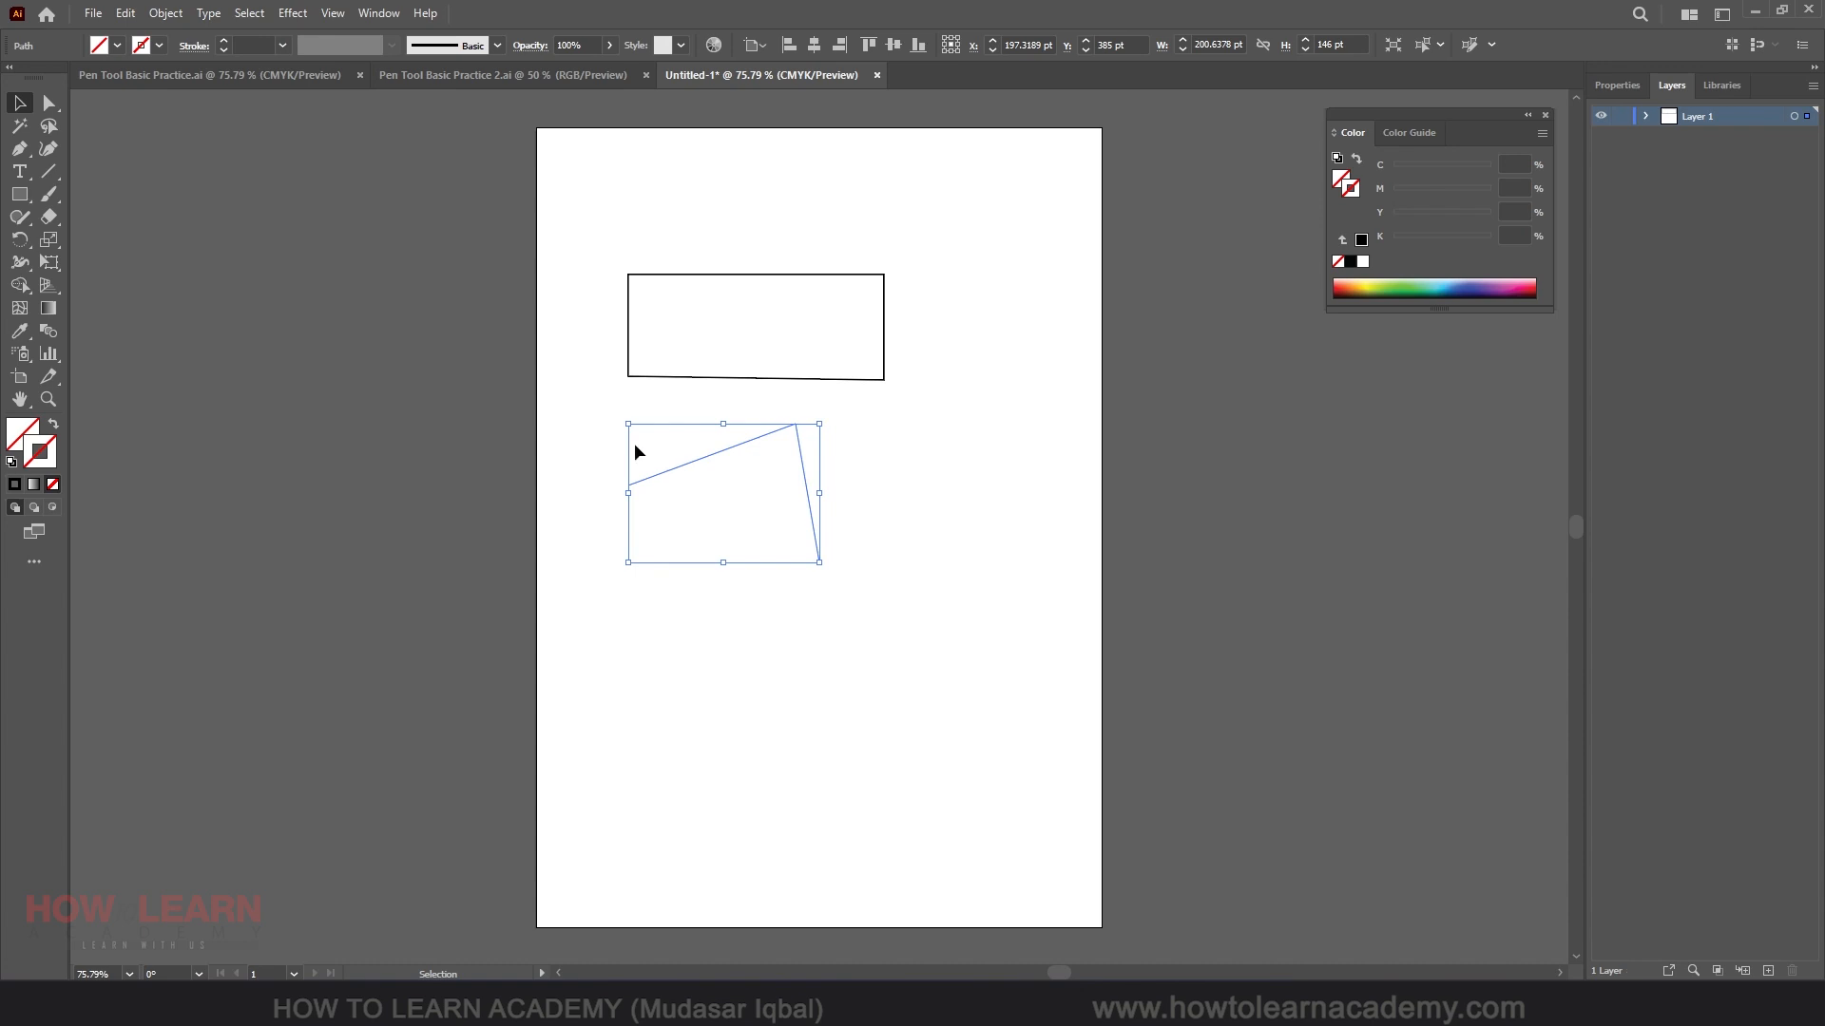
{"action": "left_click", "coordinate": [14, 485]}
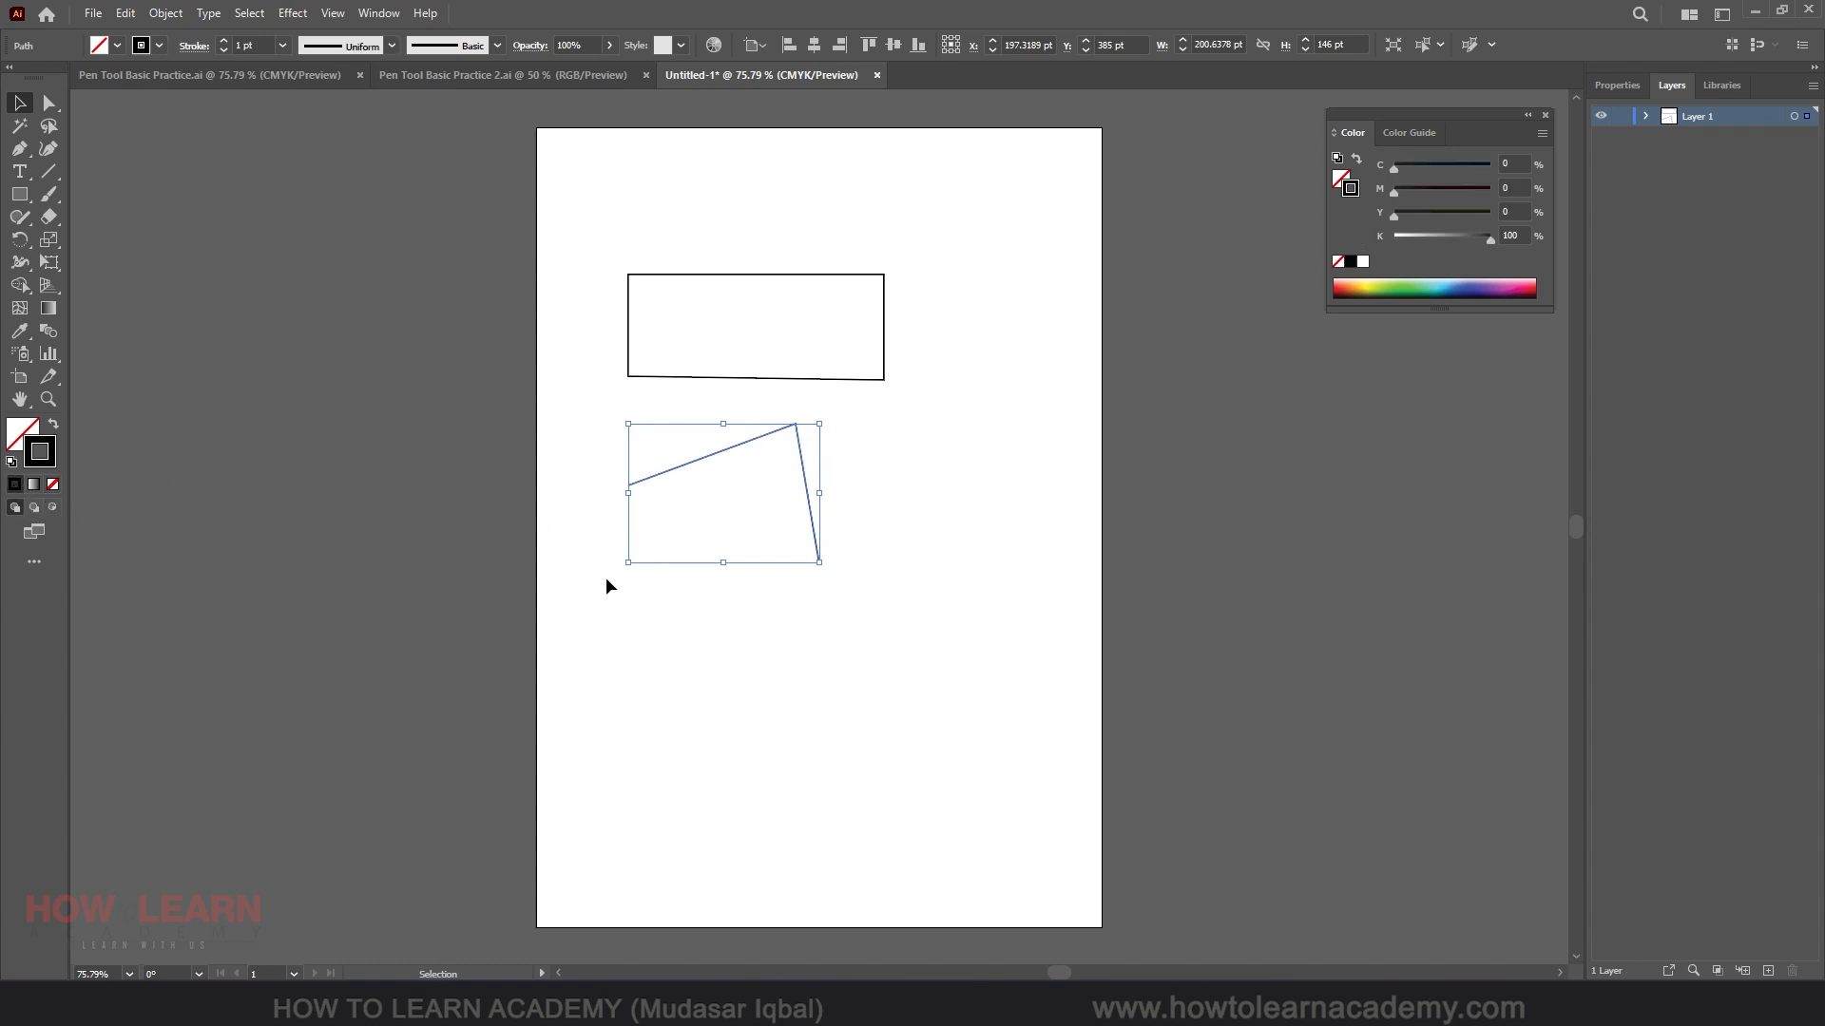
{"action": "left_click", "coordinate": [643, 599]}
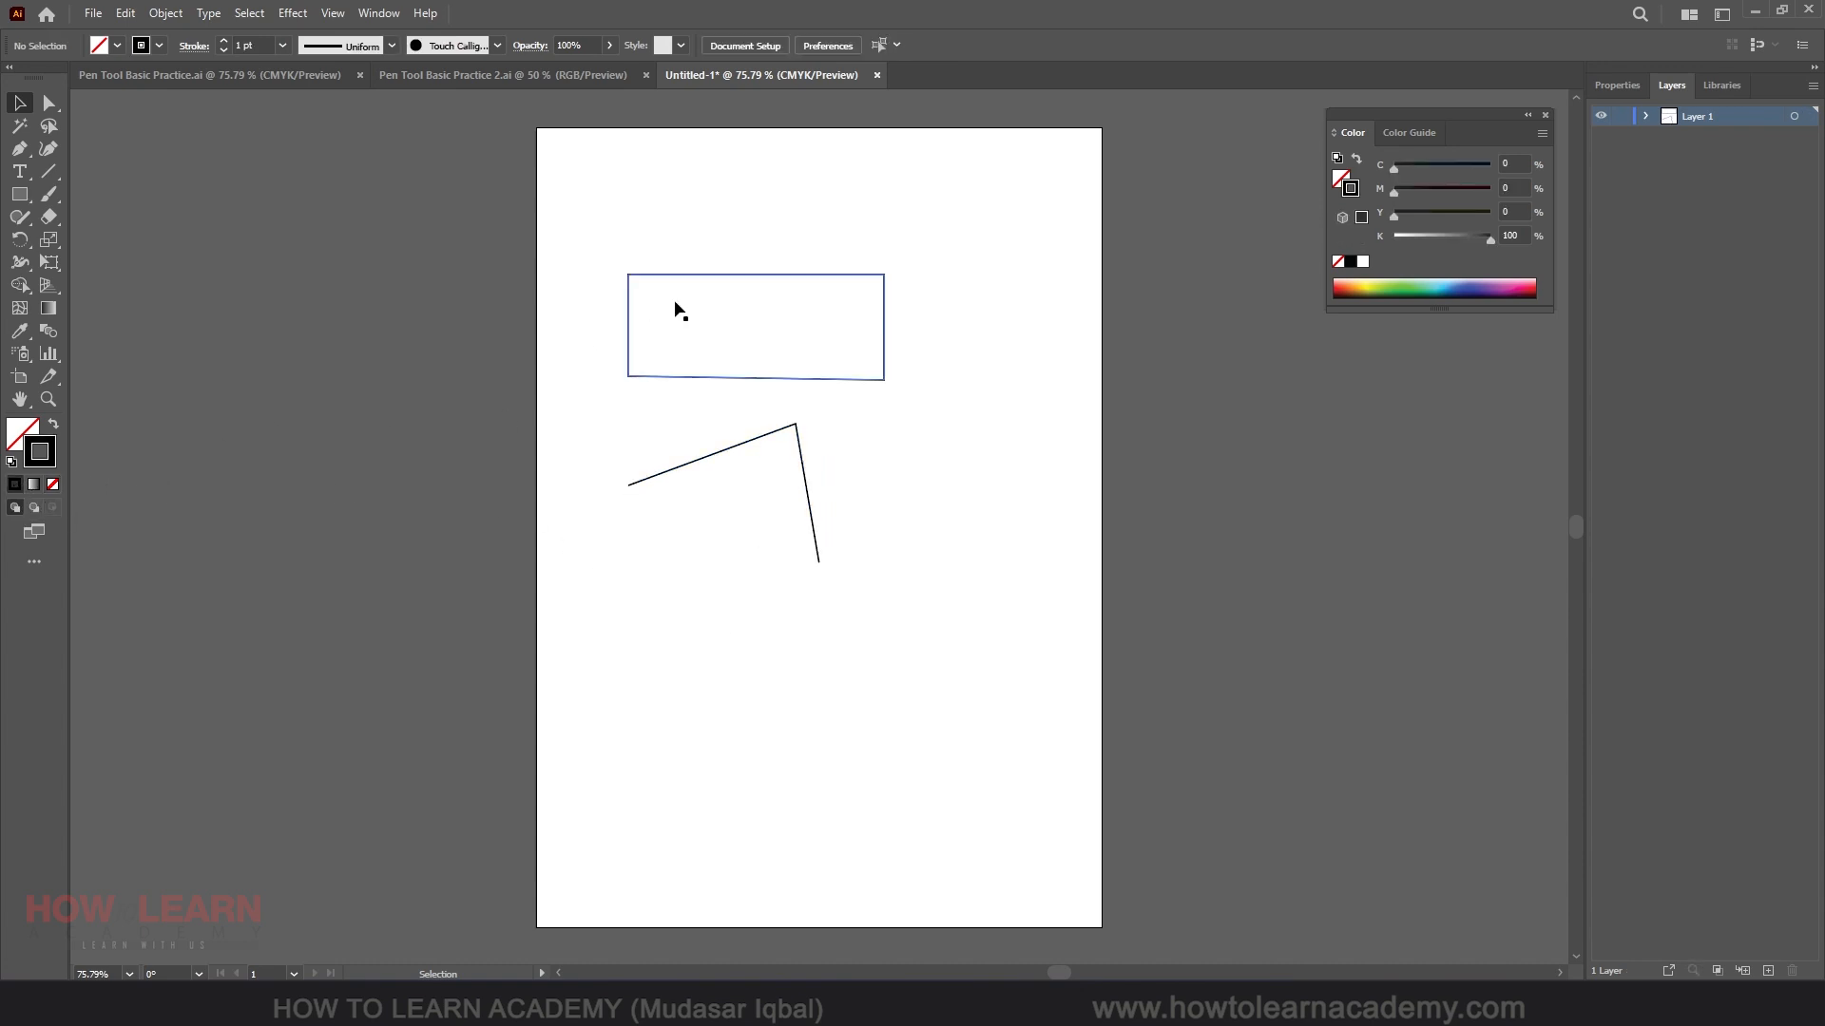
{"action": "left_click_drag", "start_coordinate": [523, 216], "coordinate": [973, 603]}
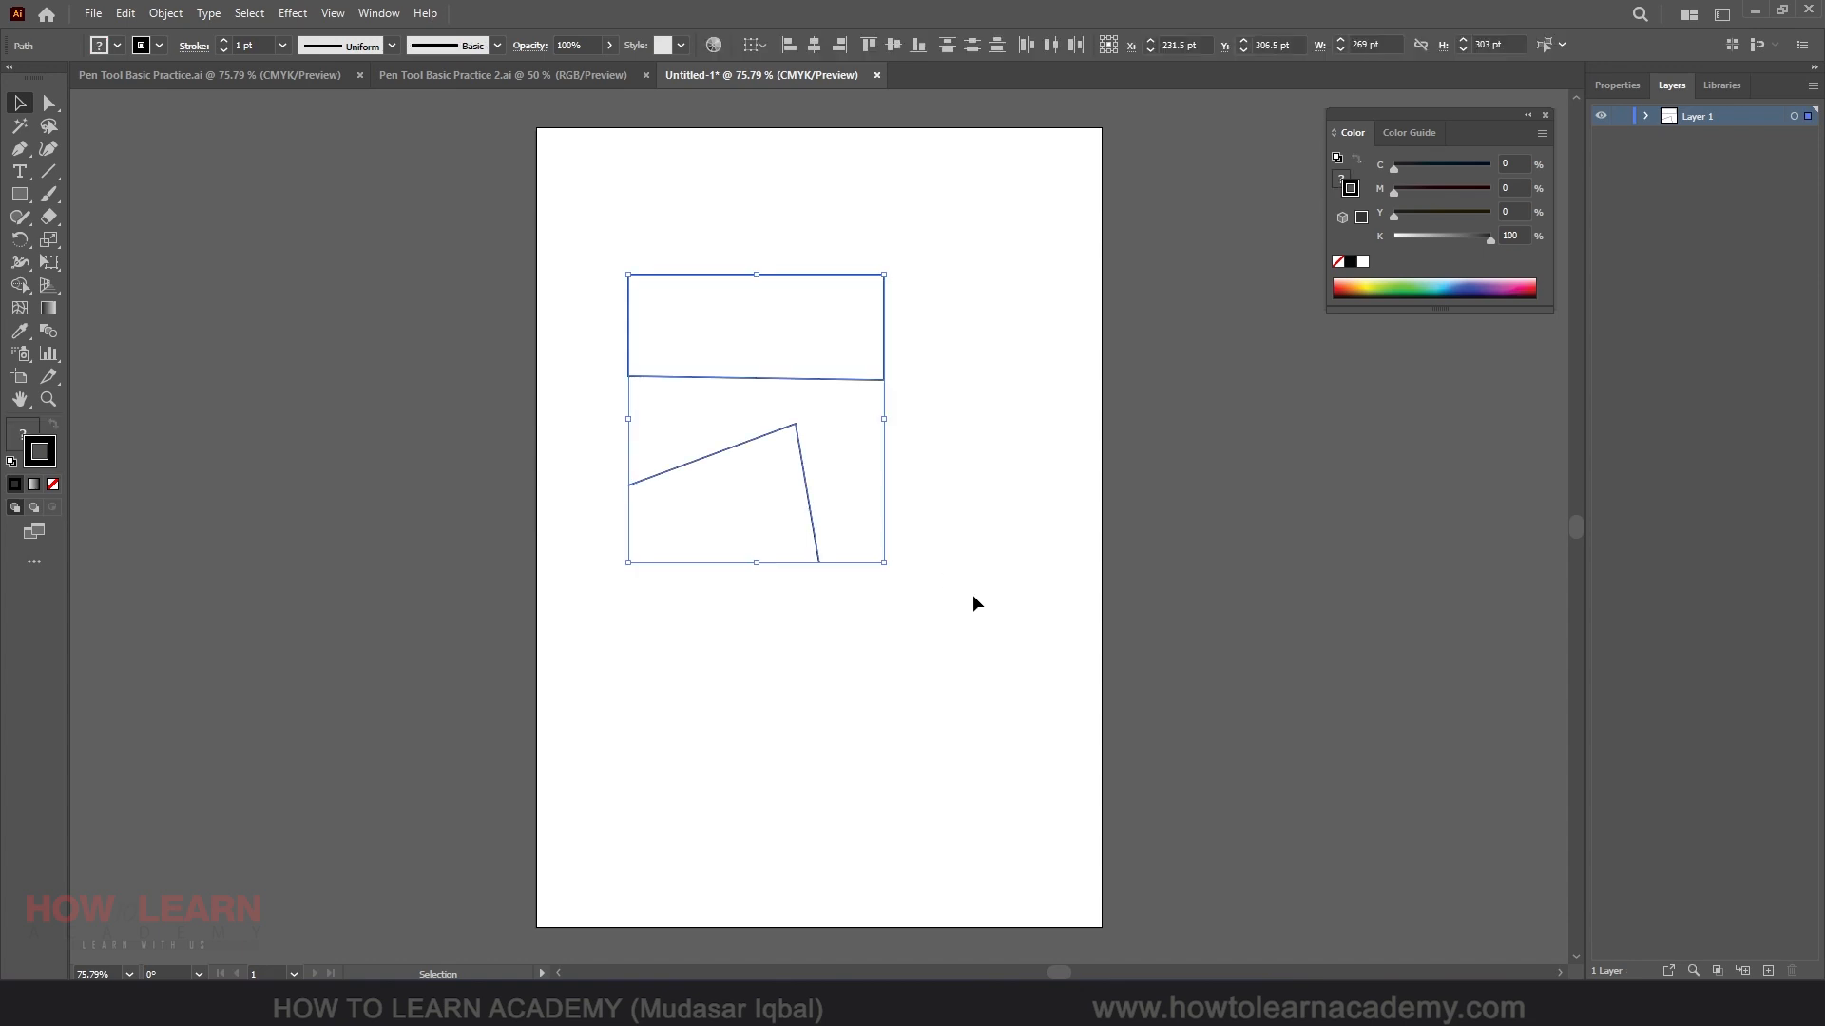
{"action": "left_click", "coordinate": [934, 505]}
{"action": "left_click", "coordinate": [21, 152]}
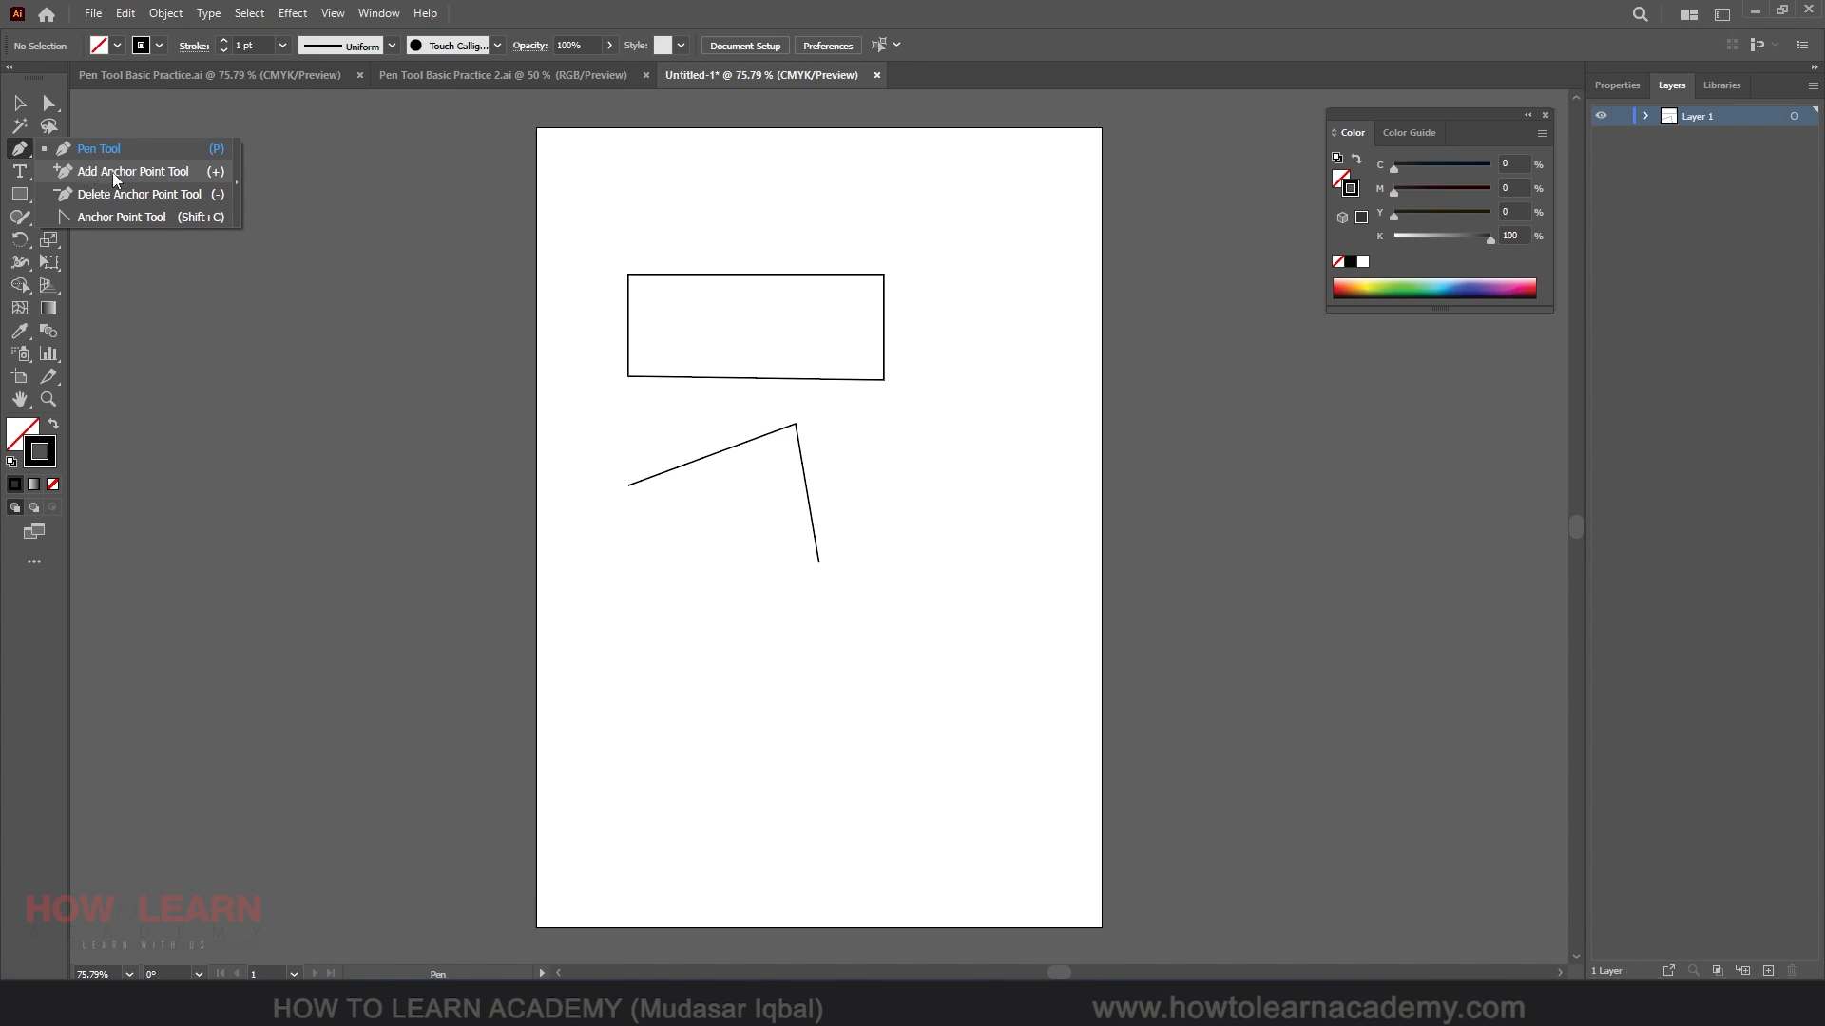
{"action": "left_click", "coordinate": [1046, 21]}
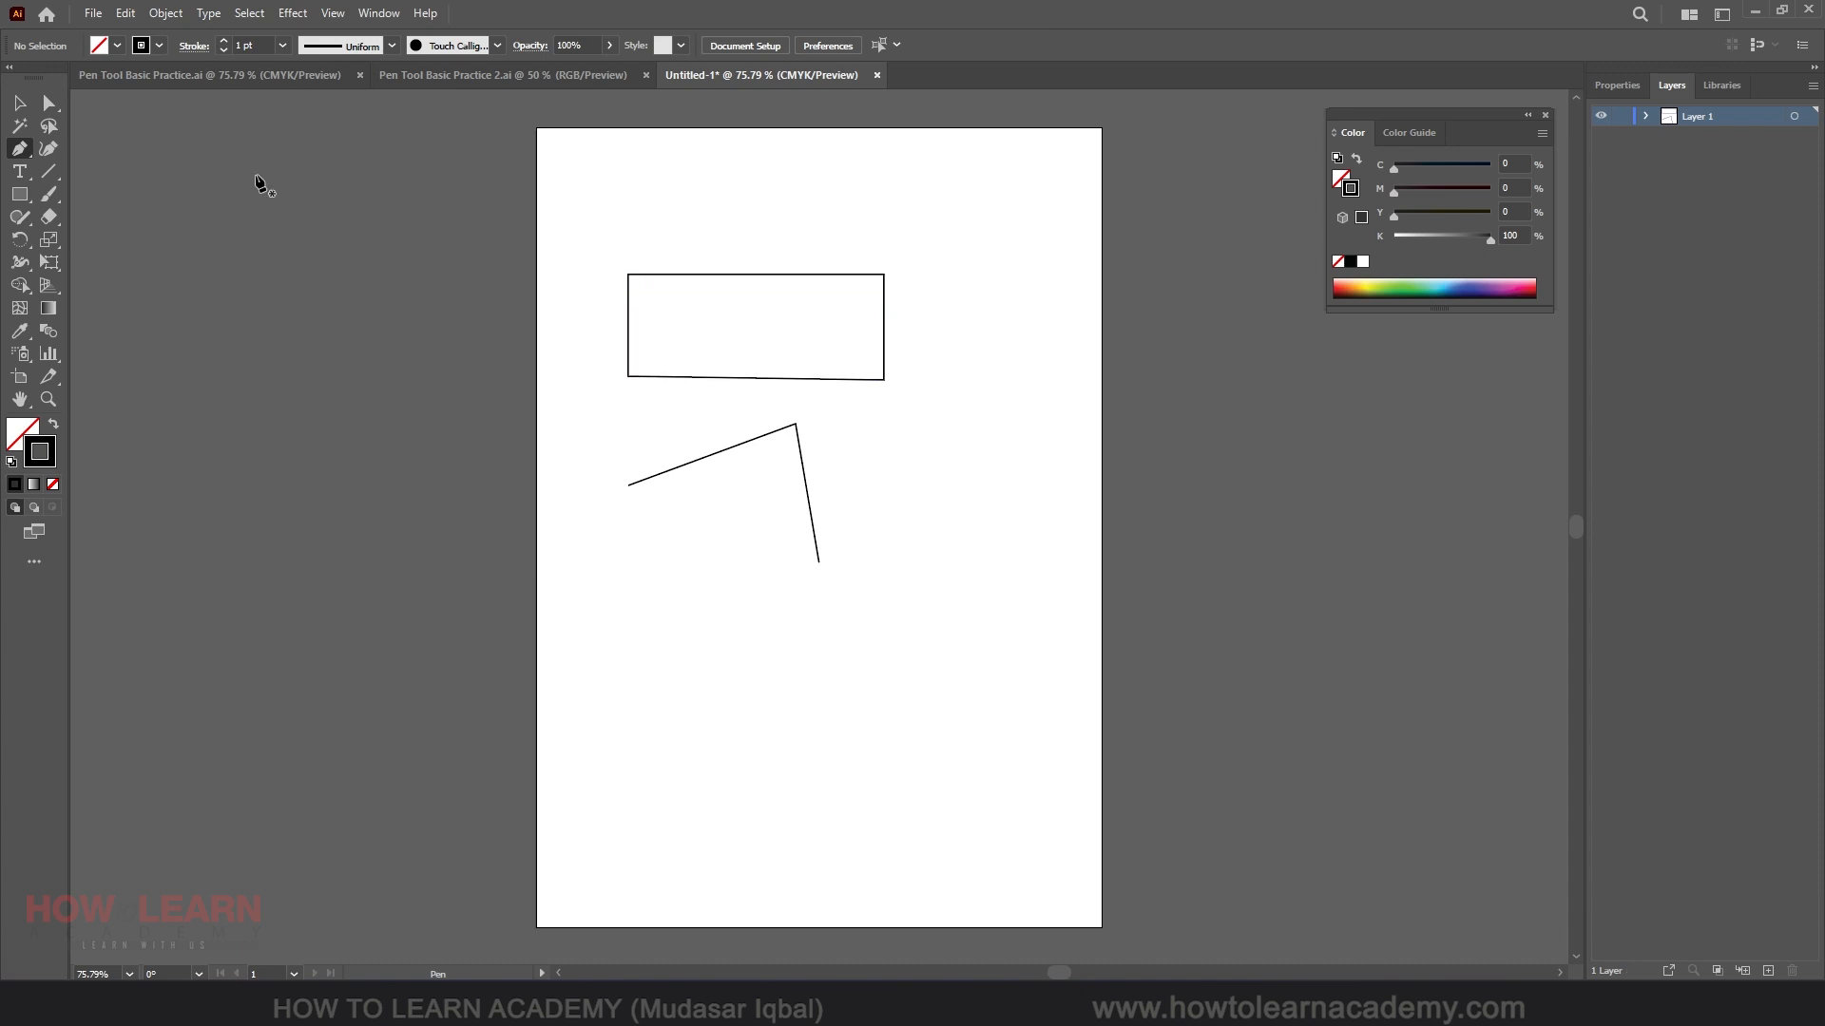
Try moving the rectangle's upper-left anchor inward to X 245 pt, Y 234 pt with Direct Selection, and undo the move.
{"action": "key", "text": "v"}
{"action": "left_click", "coordinate": [651, 275]}
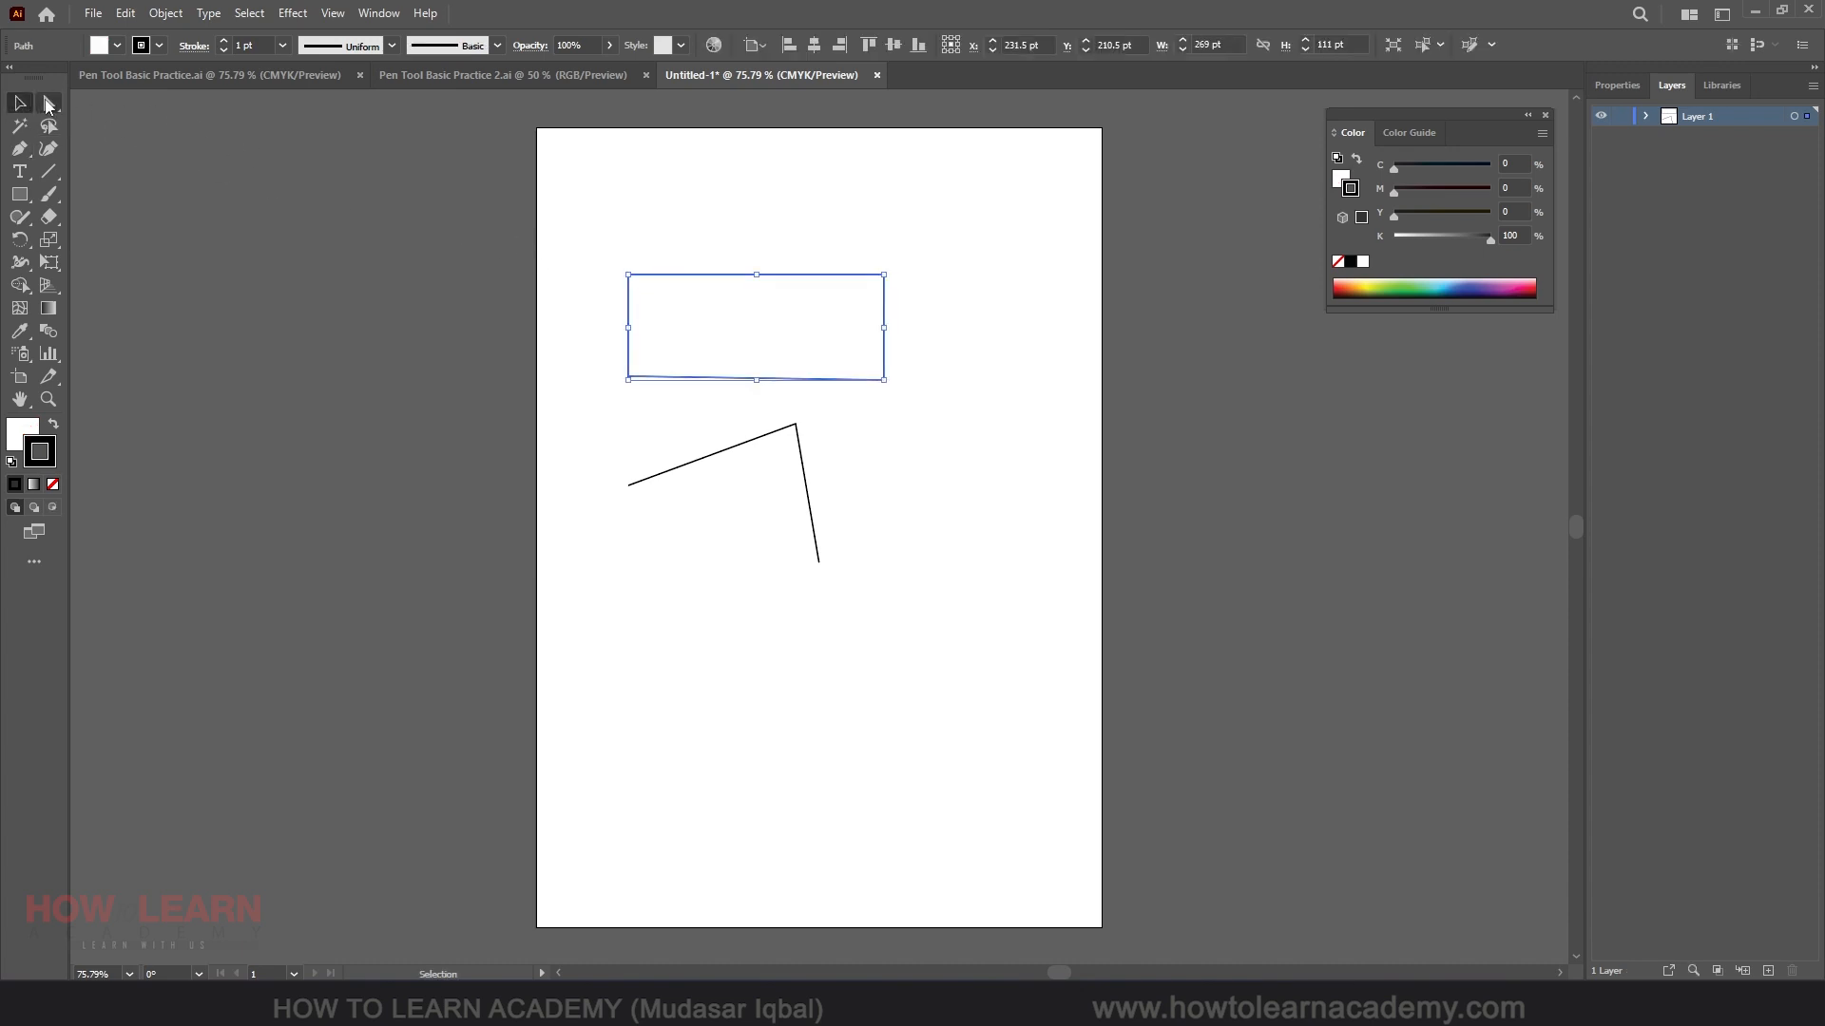
{"action": "left_click", "coordinate": [19, 149]}
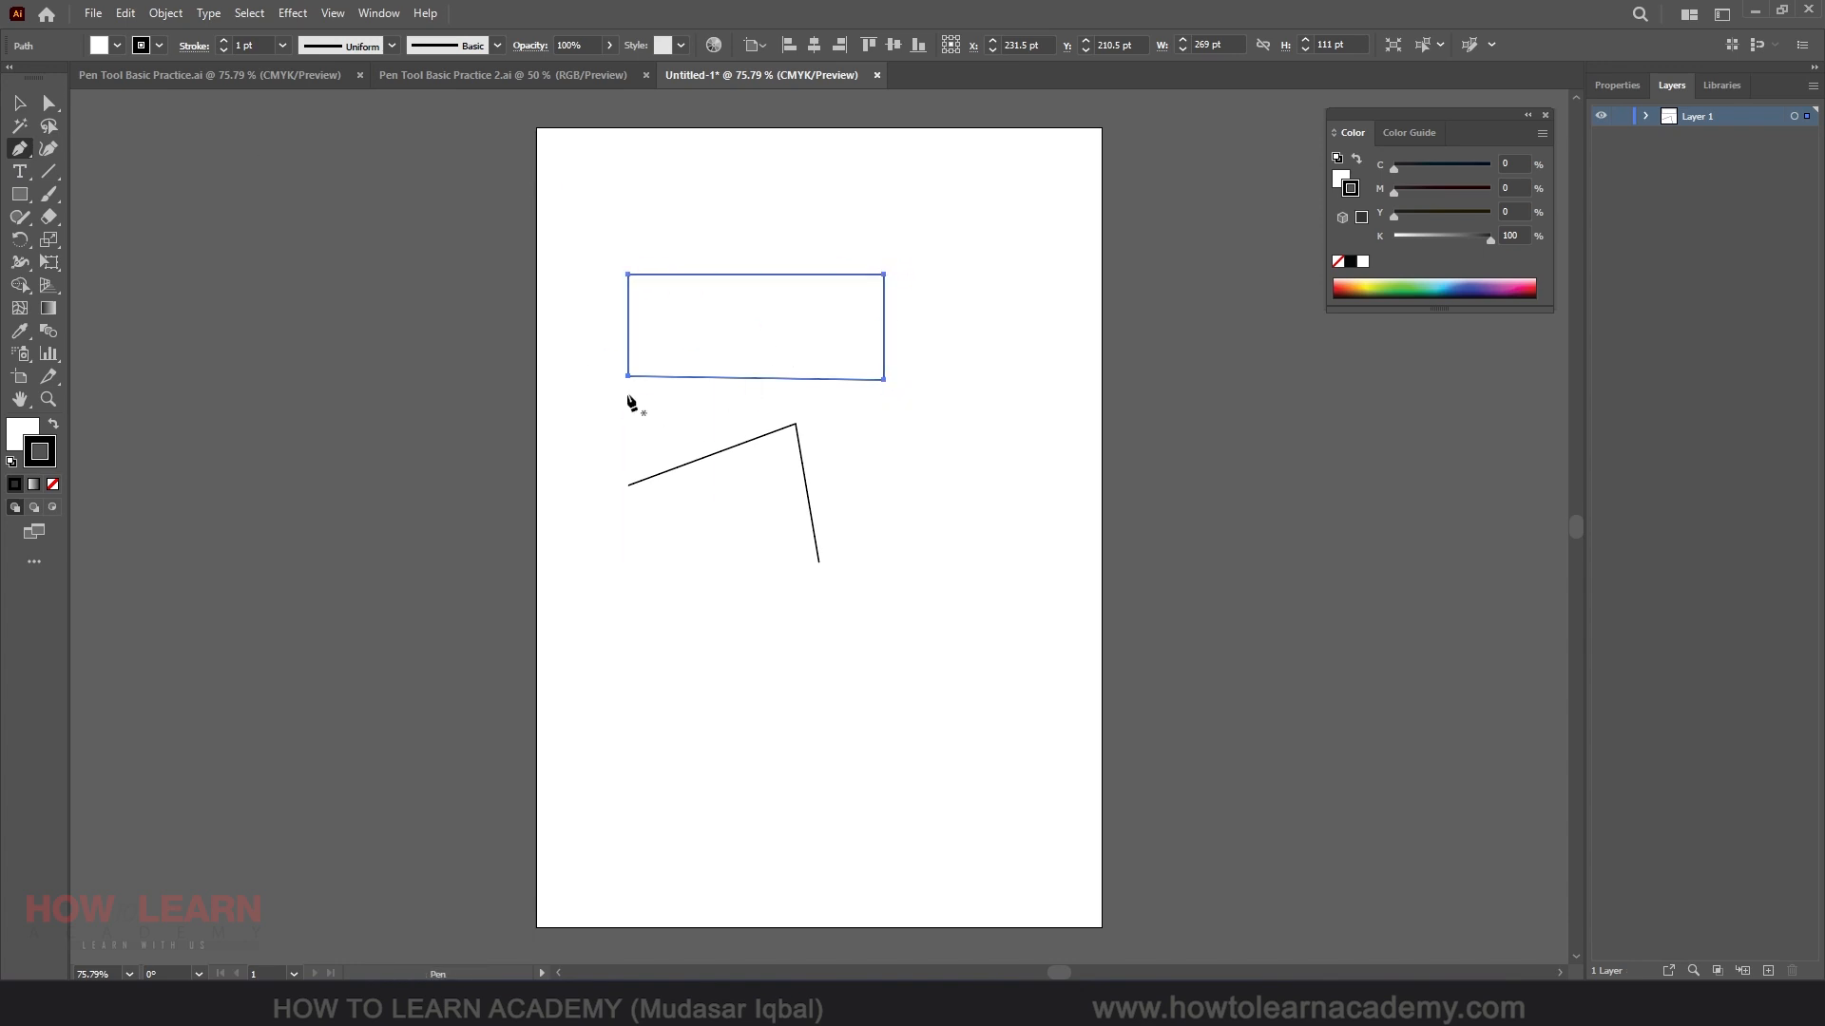
{"action": "left_click", "coordinate": [46, 100]}
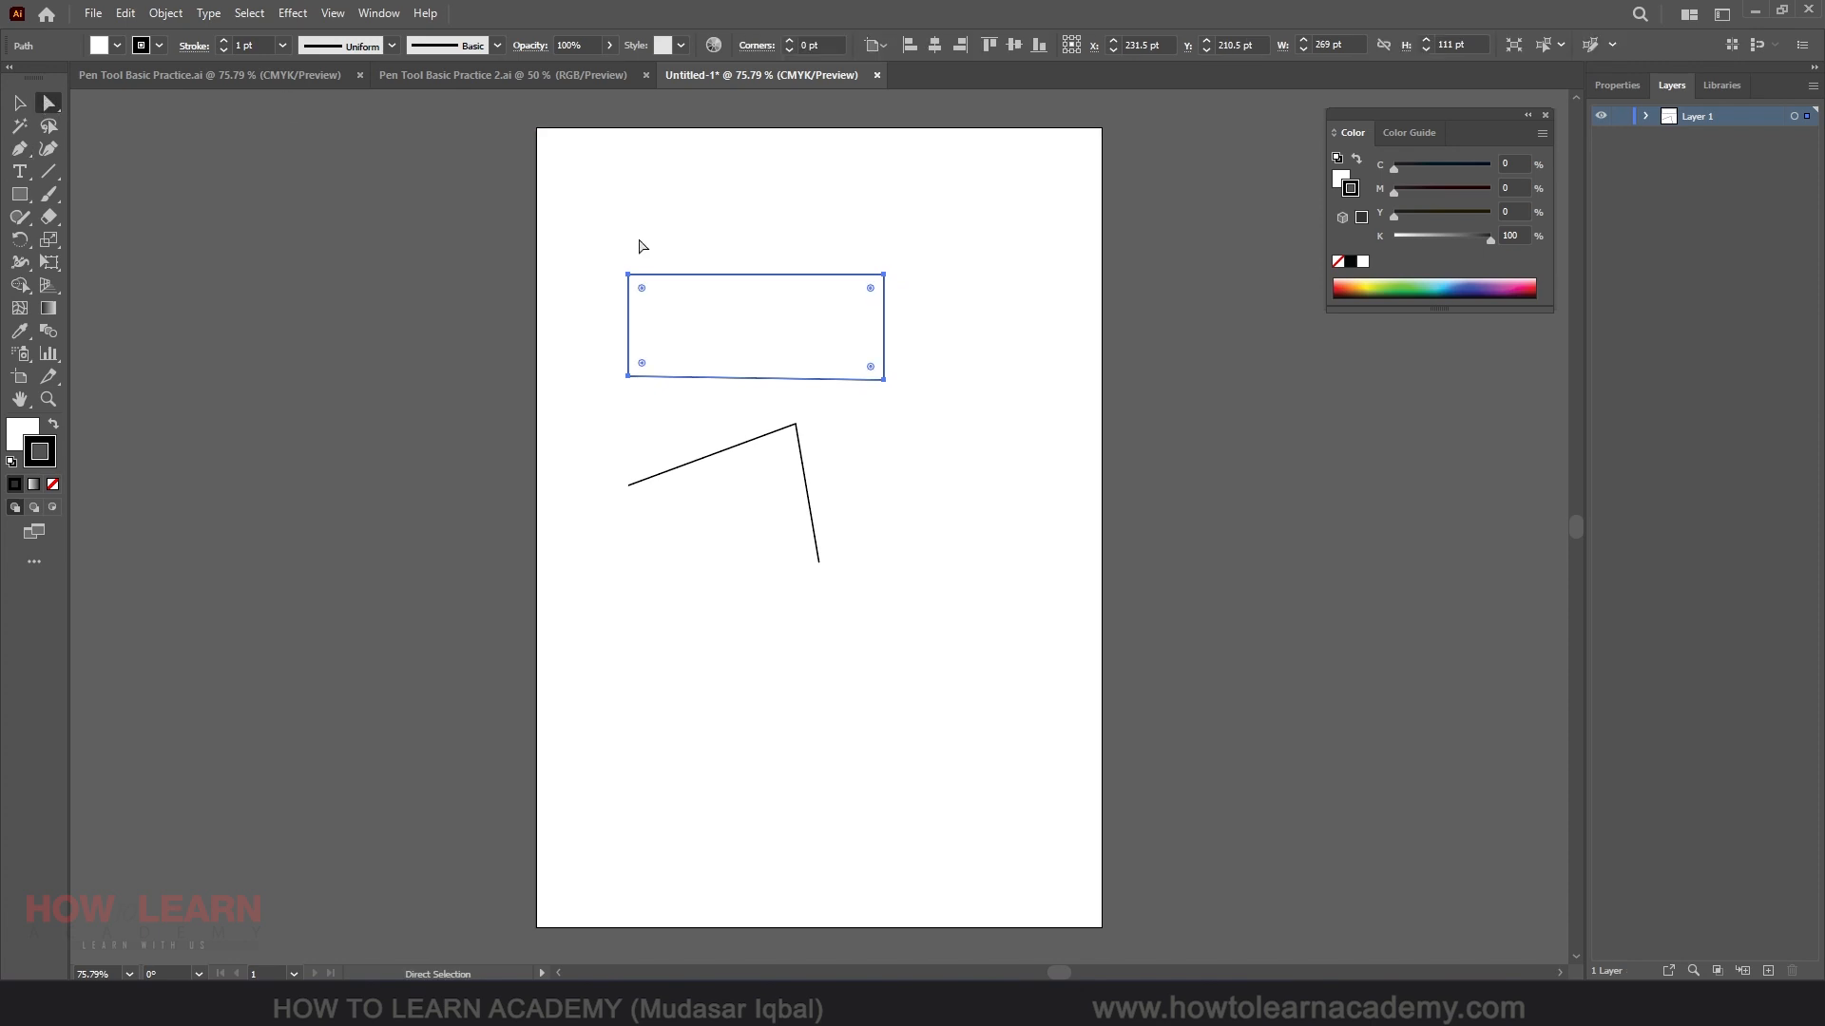
{"action": "left_click", "coordinate": [628, 276]}
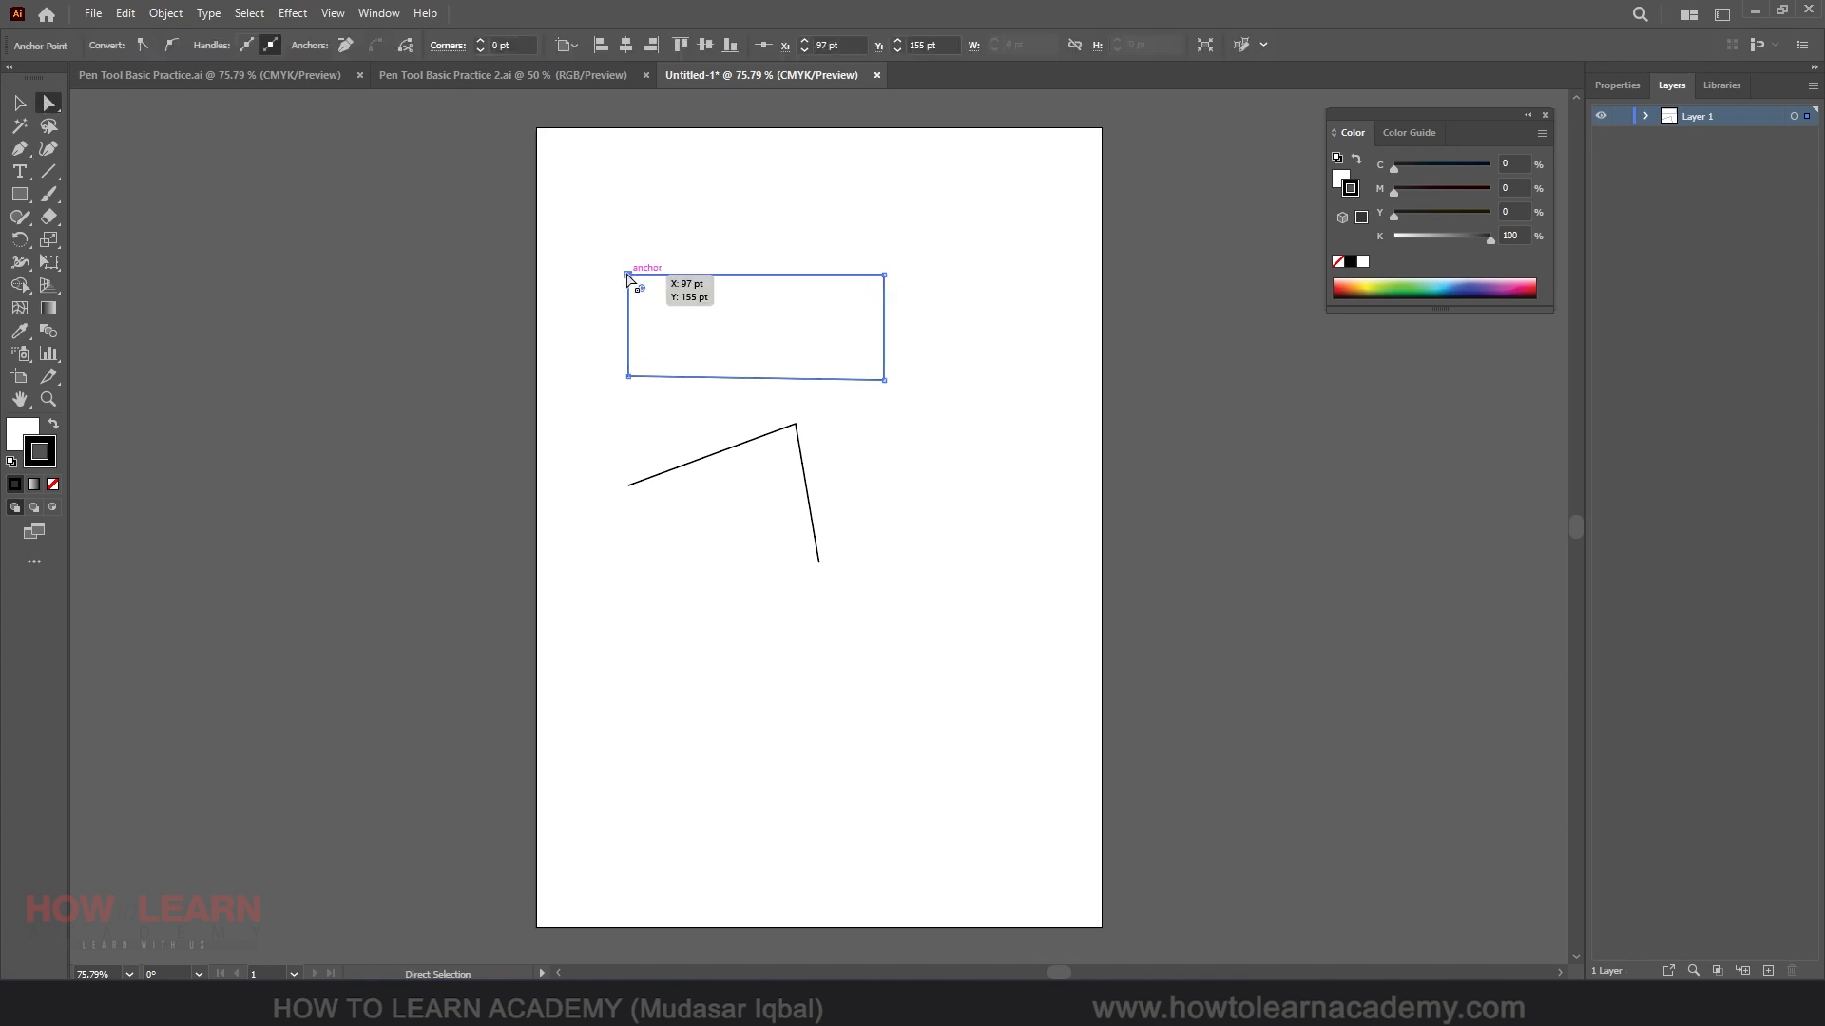
{"action": "left_click_drag", "start_coordinate": [628, 276], "coordinate": [768, 349]}
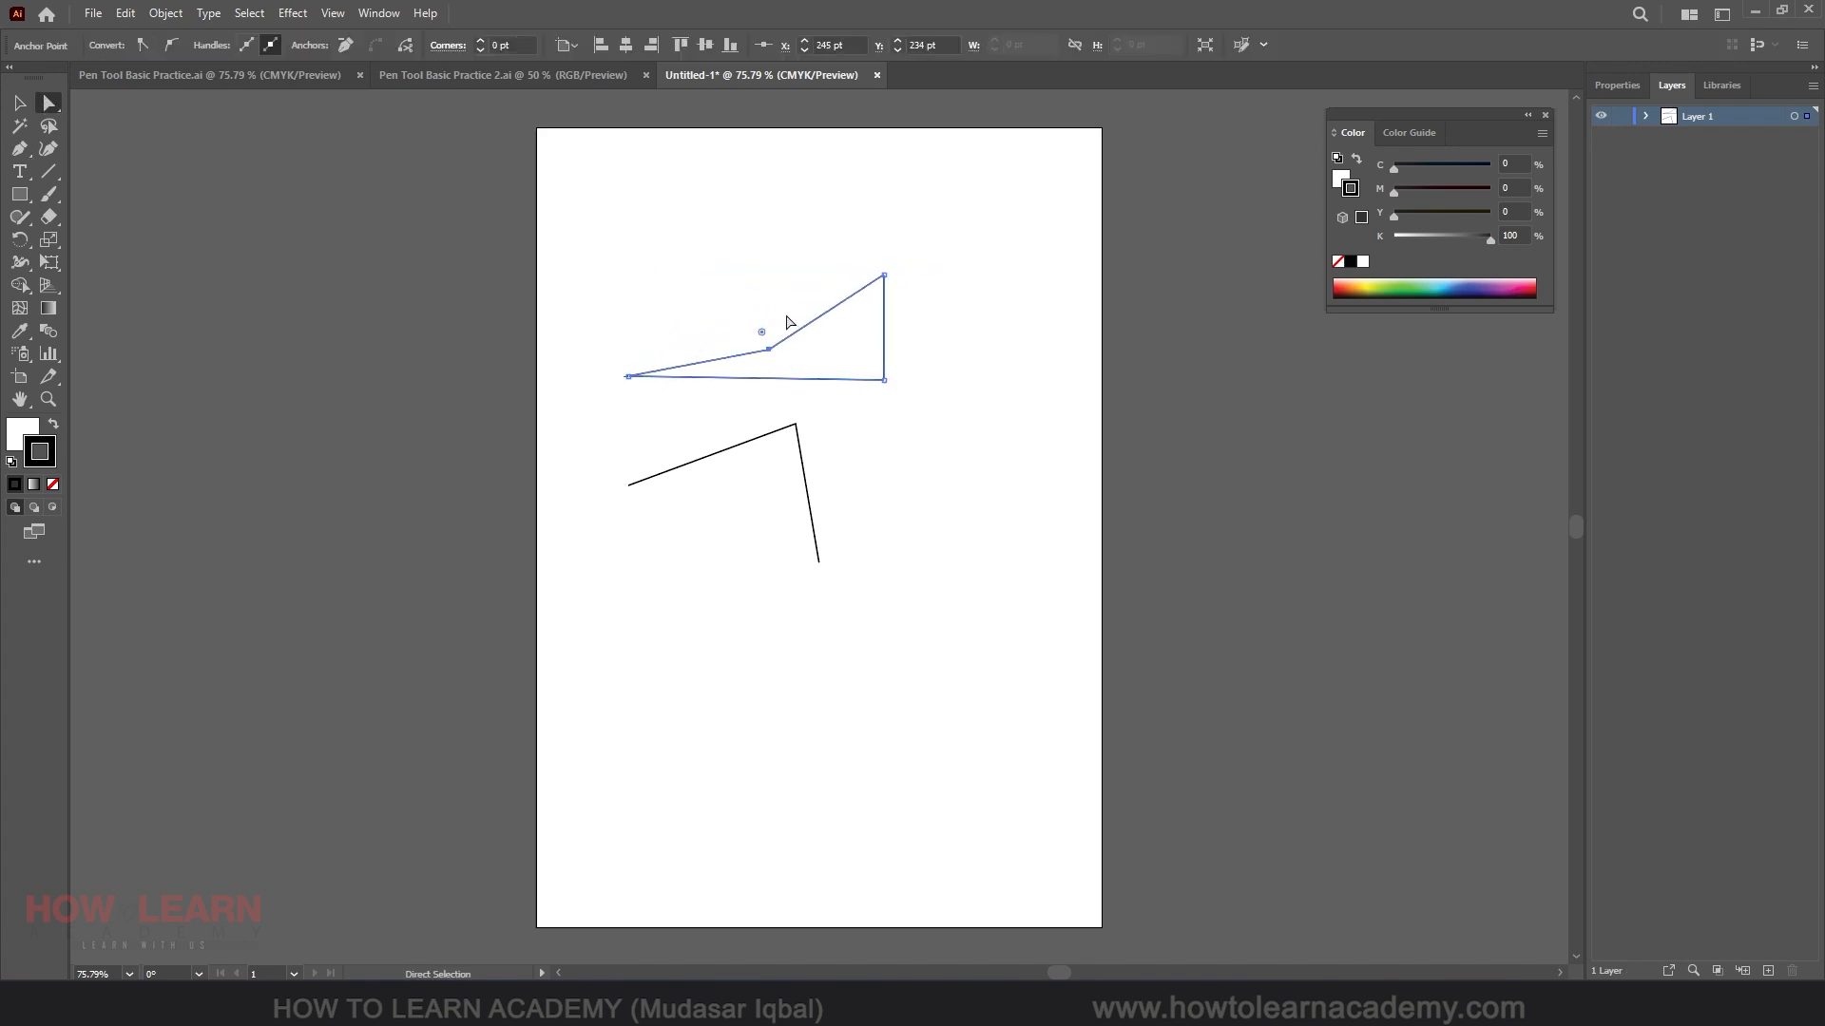
{"action": "key", "text": "ctrl+z"}
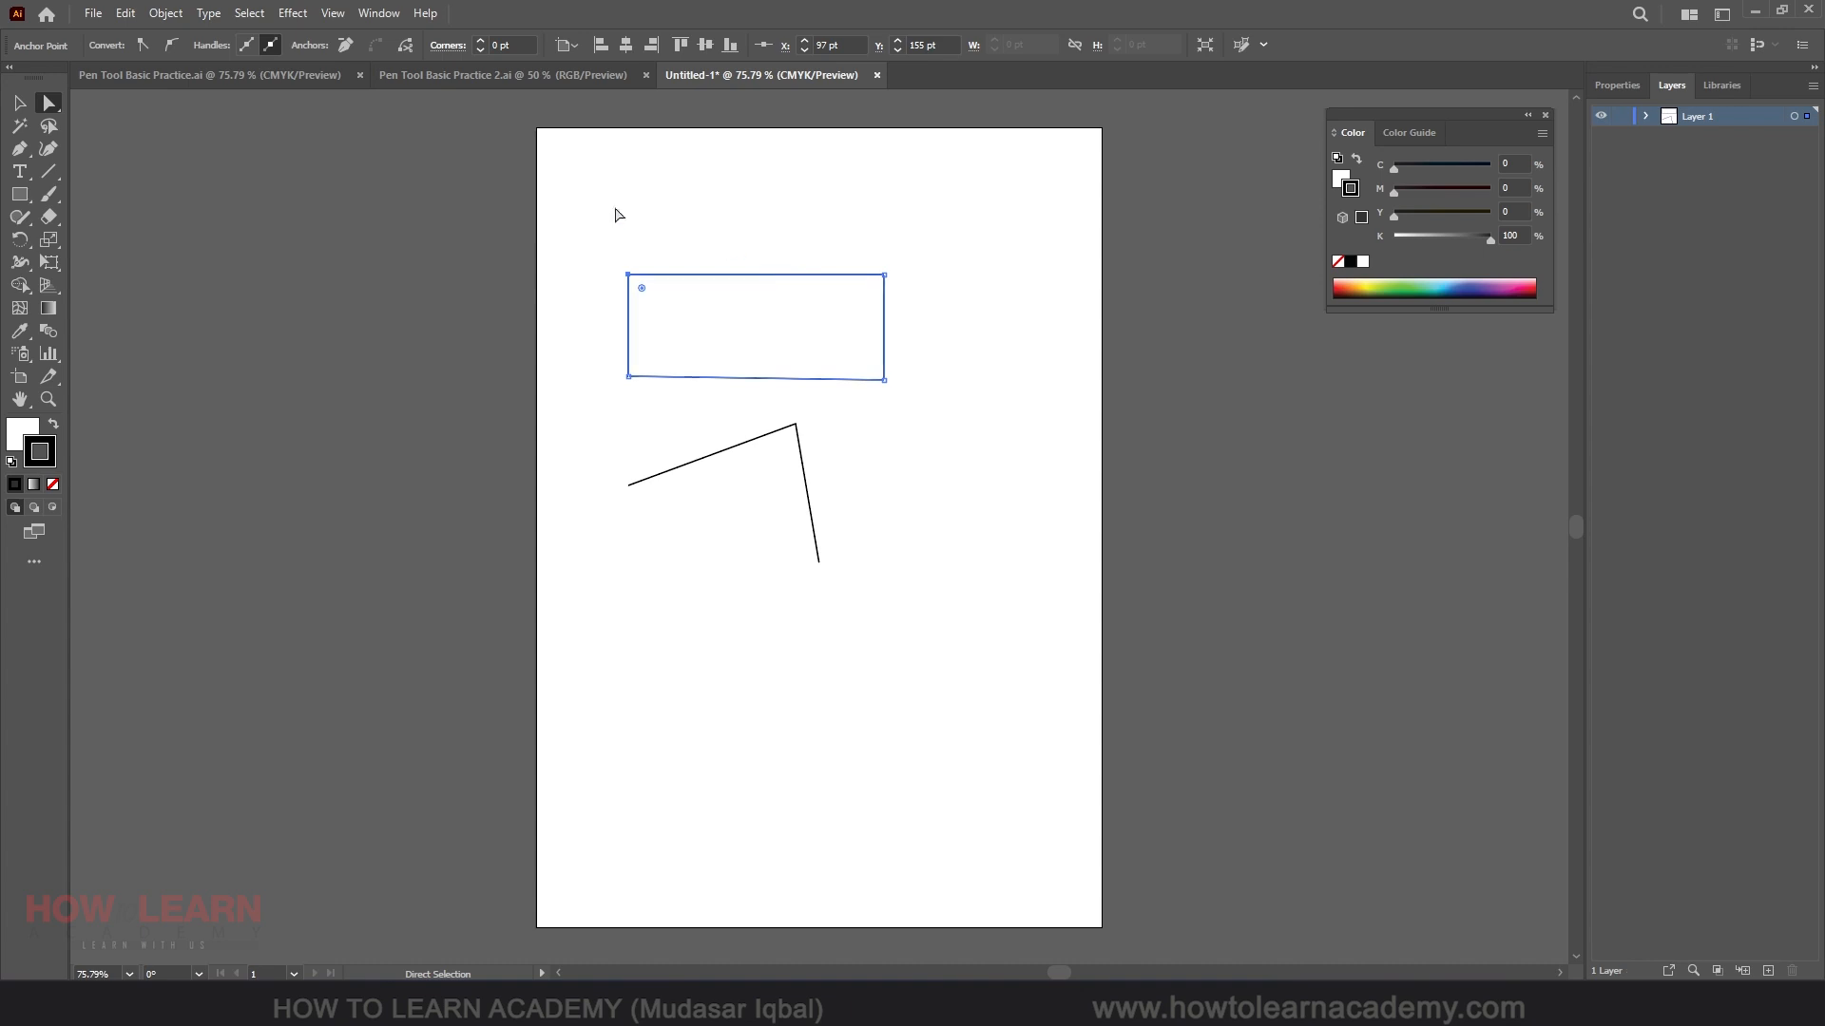
Add an anchor point at the middle of the rectangle's top edge, try raising it to Y 51 pt, and undo the move.
{"action": "left_click_drag", "start_coordinate": [19, 148], "coordinate": [81, 174]}
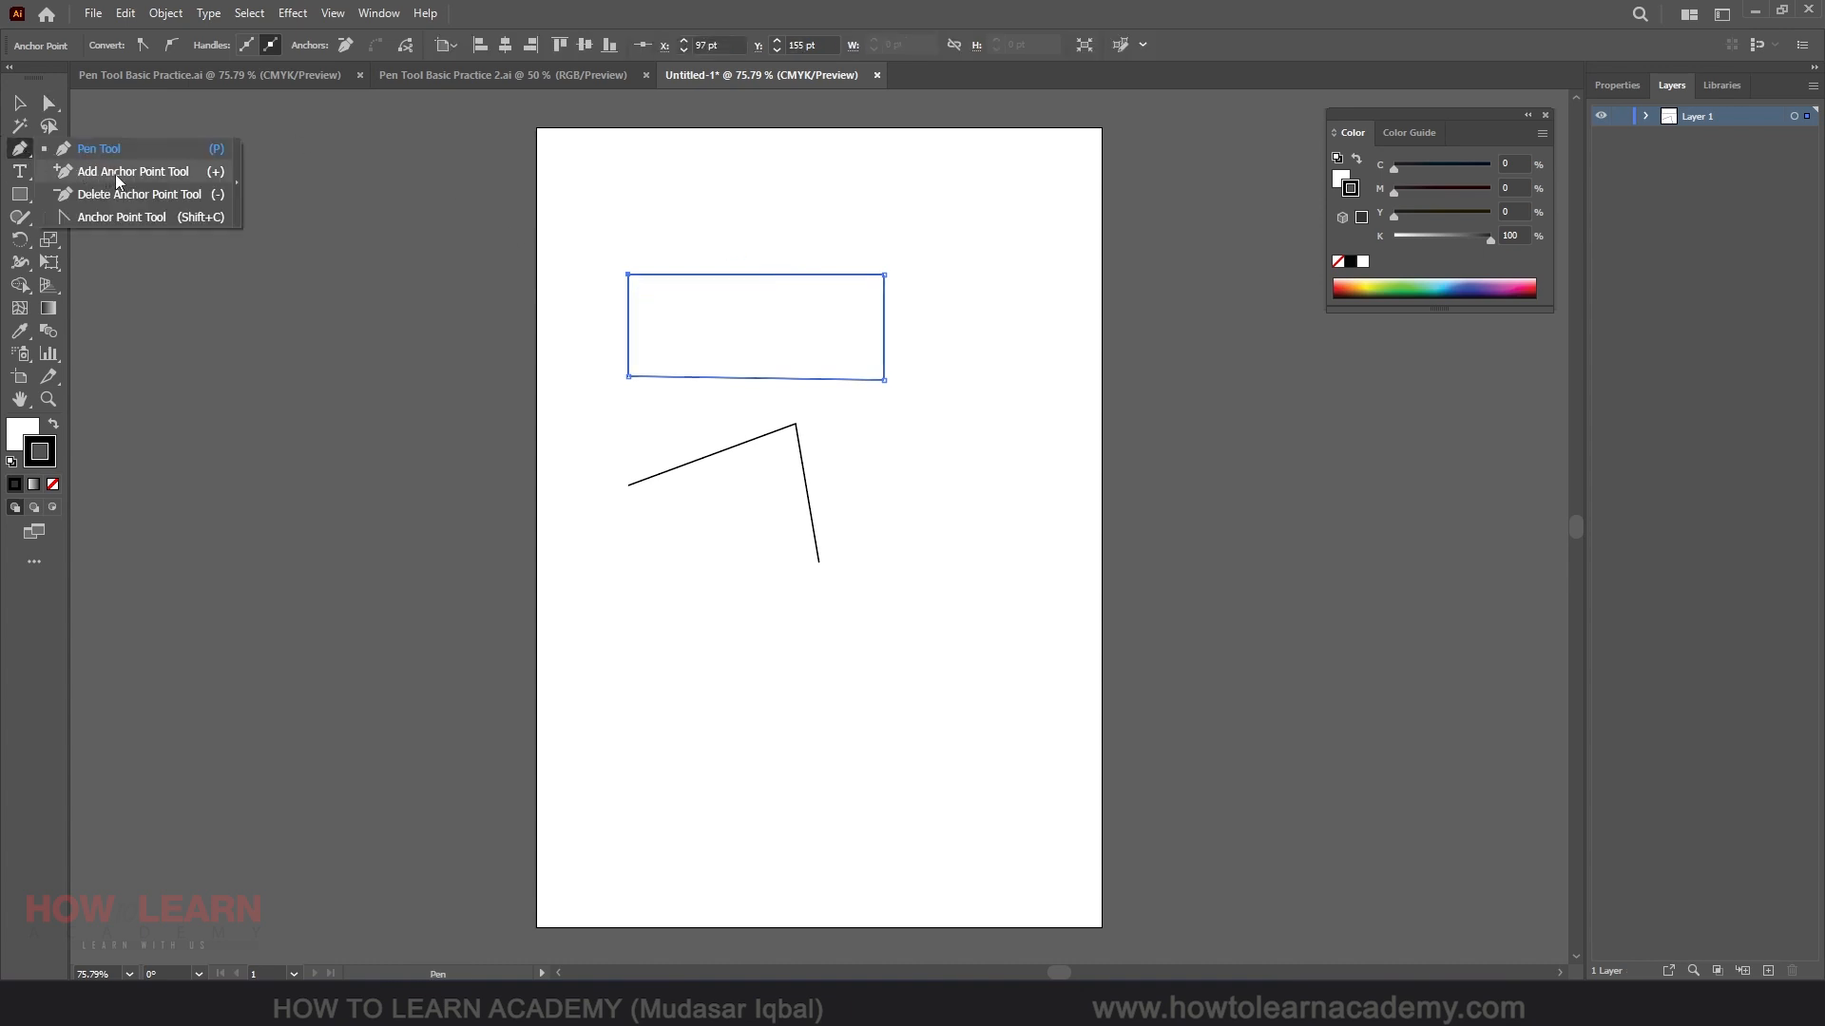
{"action": "left_click", "coordinate": [124, 181]}
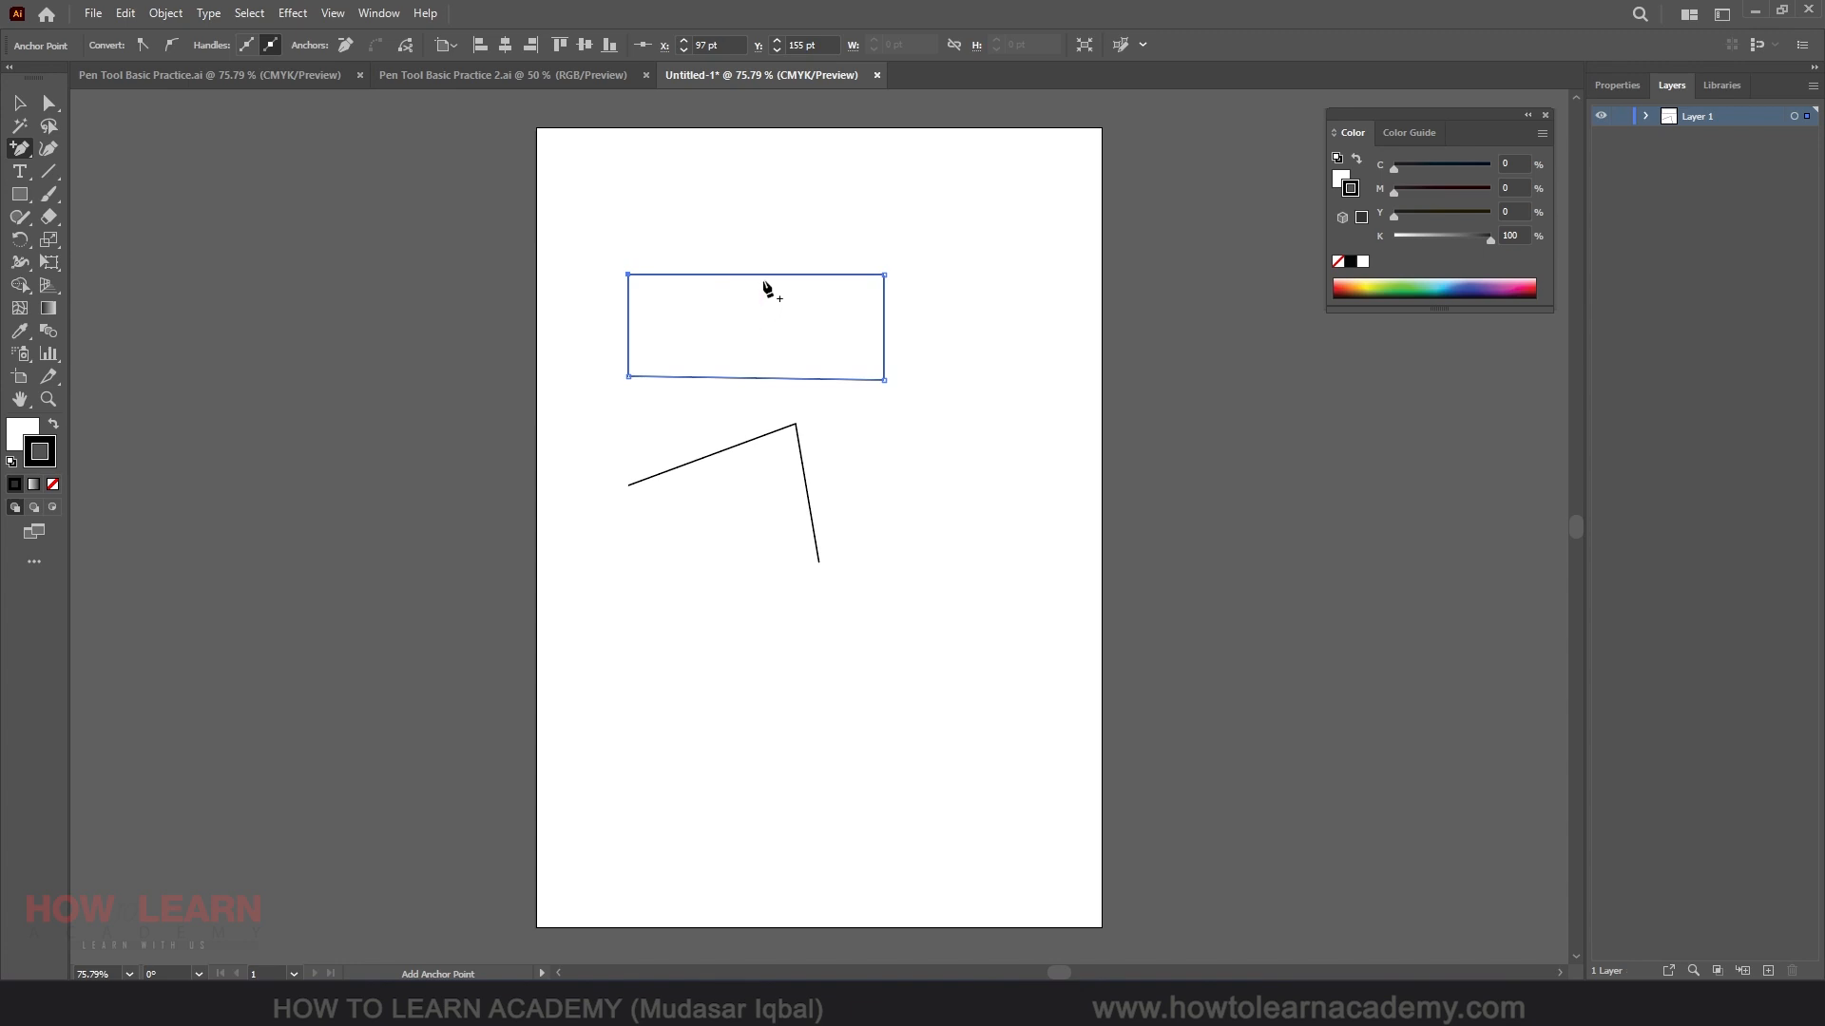
{"action": "left_click", "coordinate": [755, 275]}
{"action": "left_click_drag", "start_coordinate": [755, 275], "coordinate": [755, 175]}
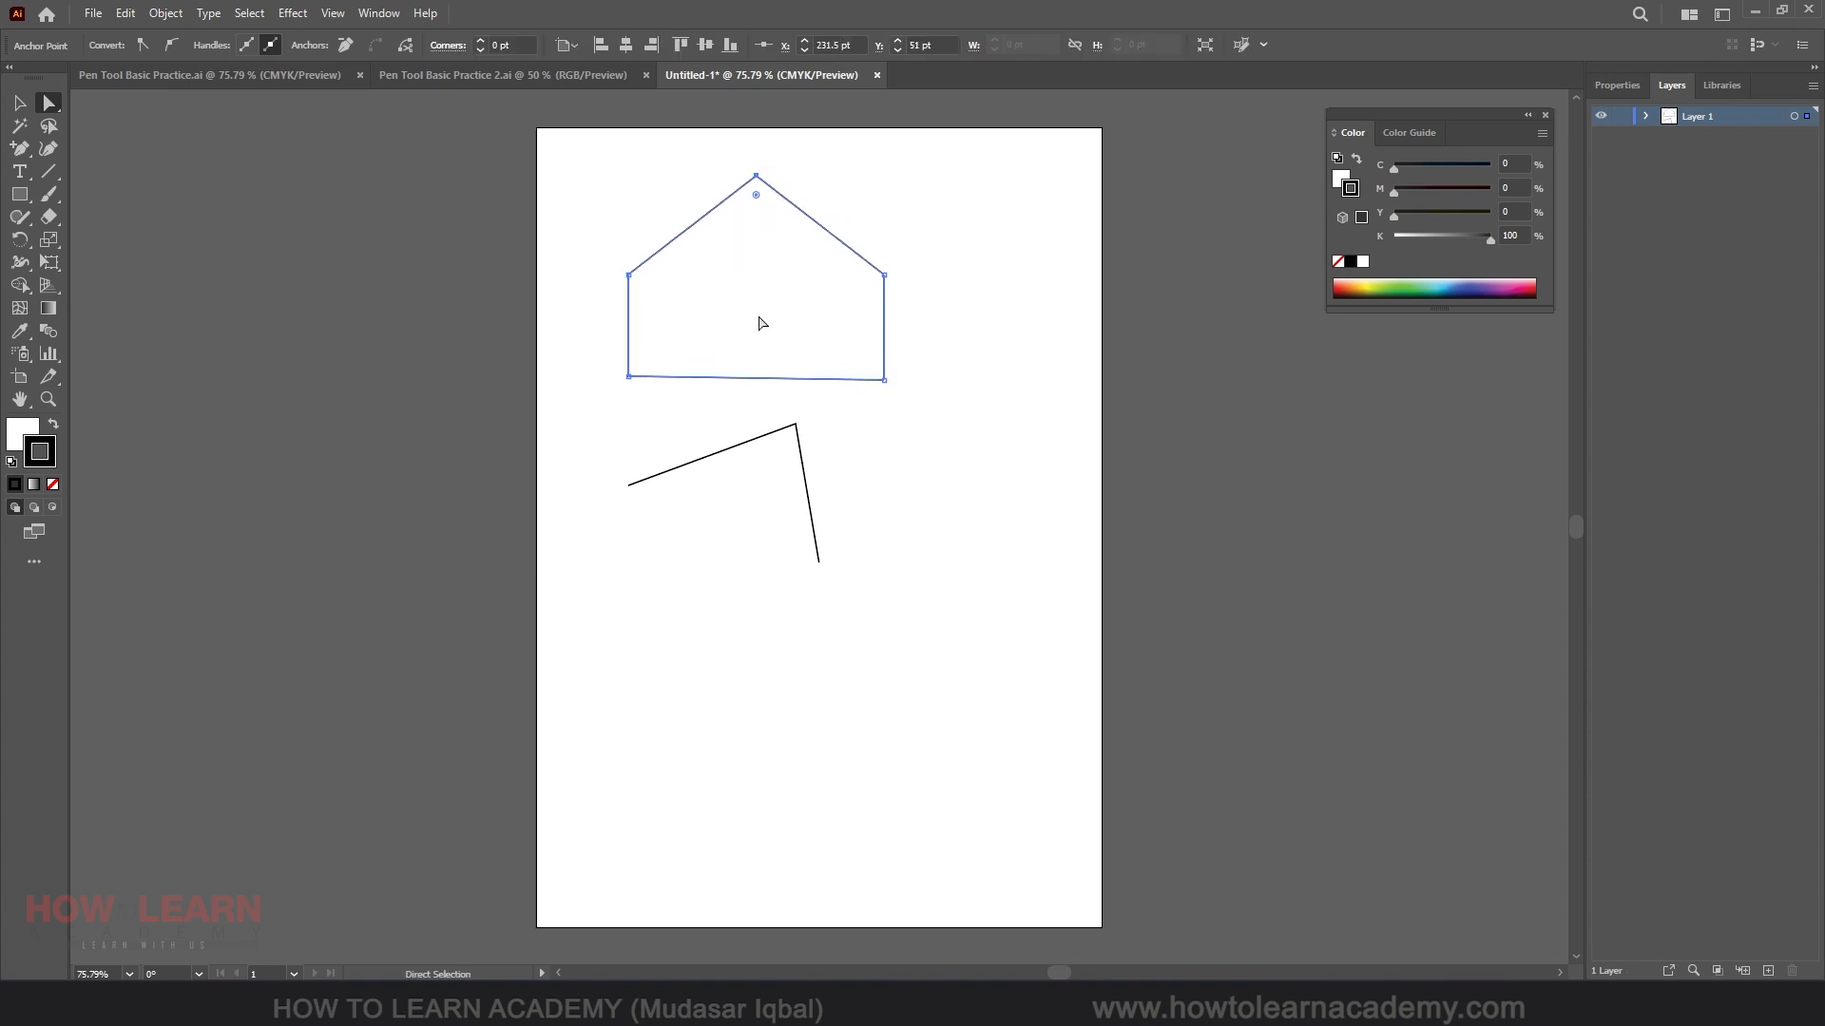
{"action": "key", "text": "ctrl+z"}
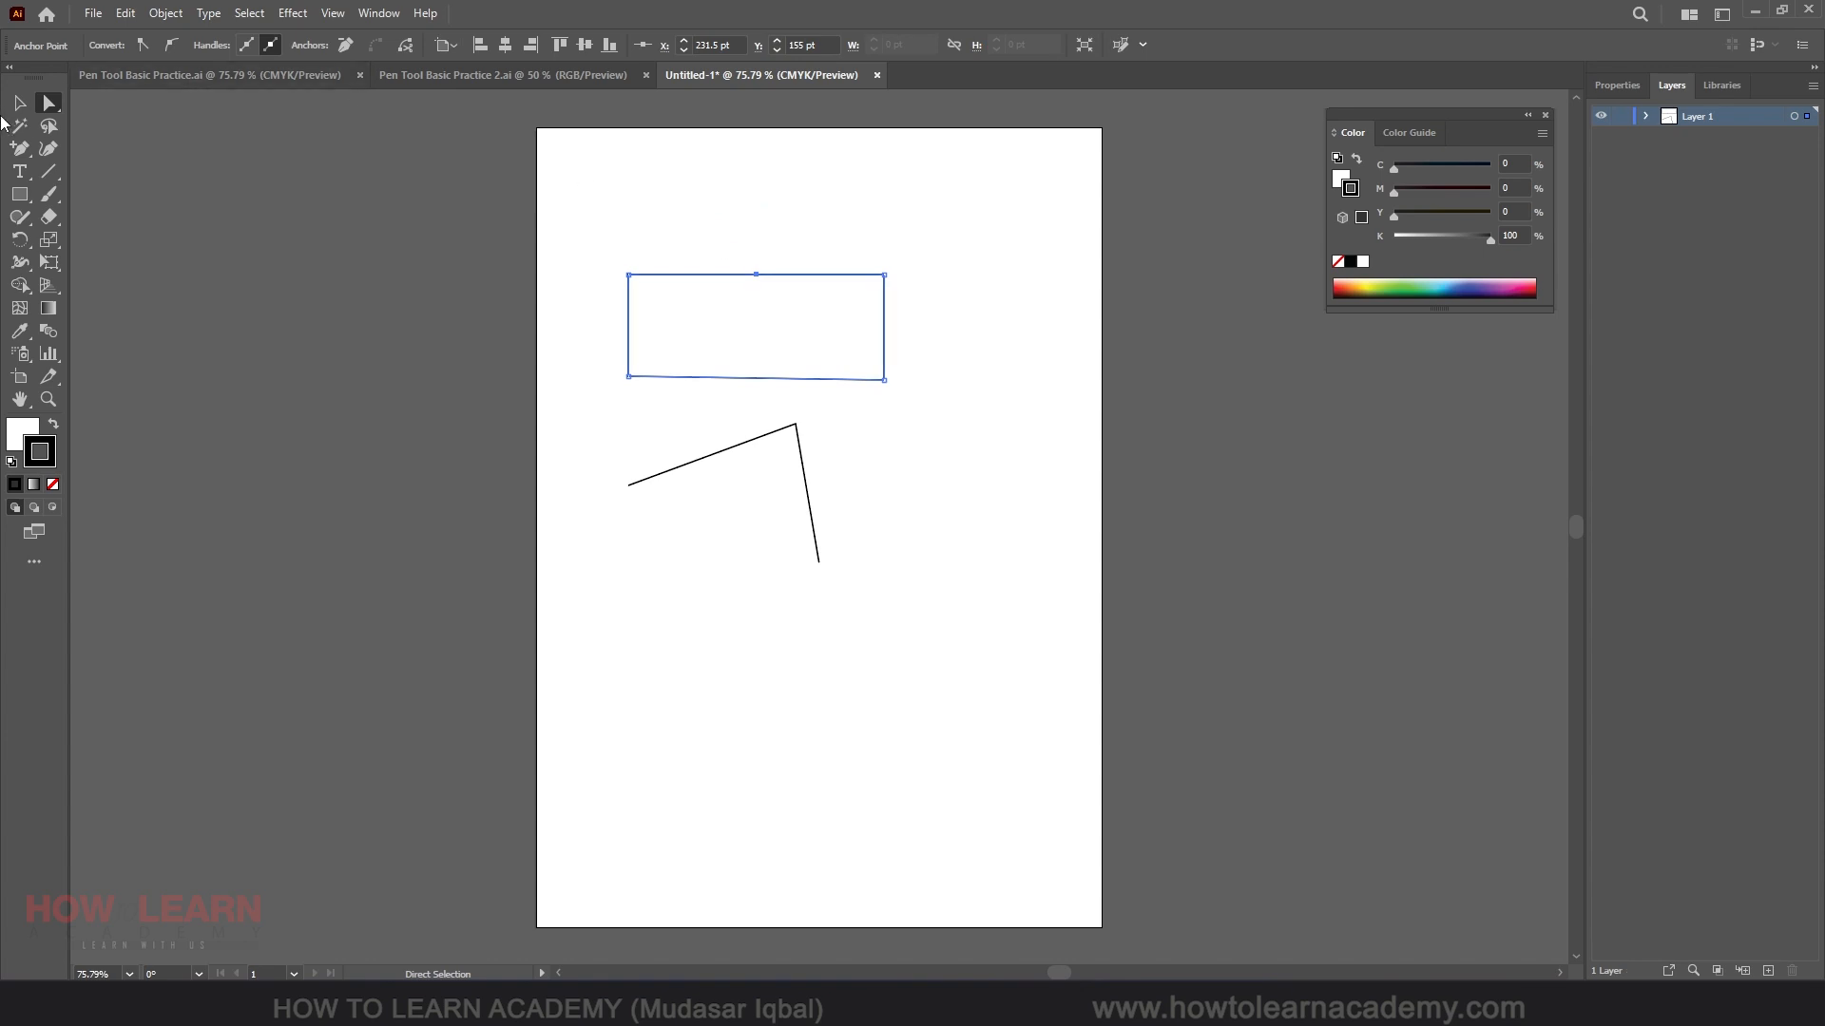
Delete the anchor point at the middle of the rectangle's top edge with the Delete Anchor Point tool.
{"action": "left_click", "coordinate": [23, 149]}
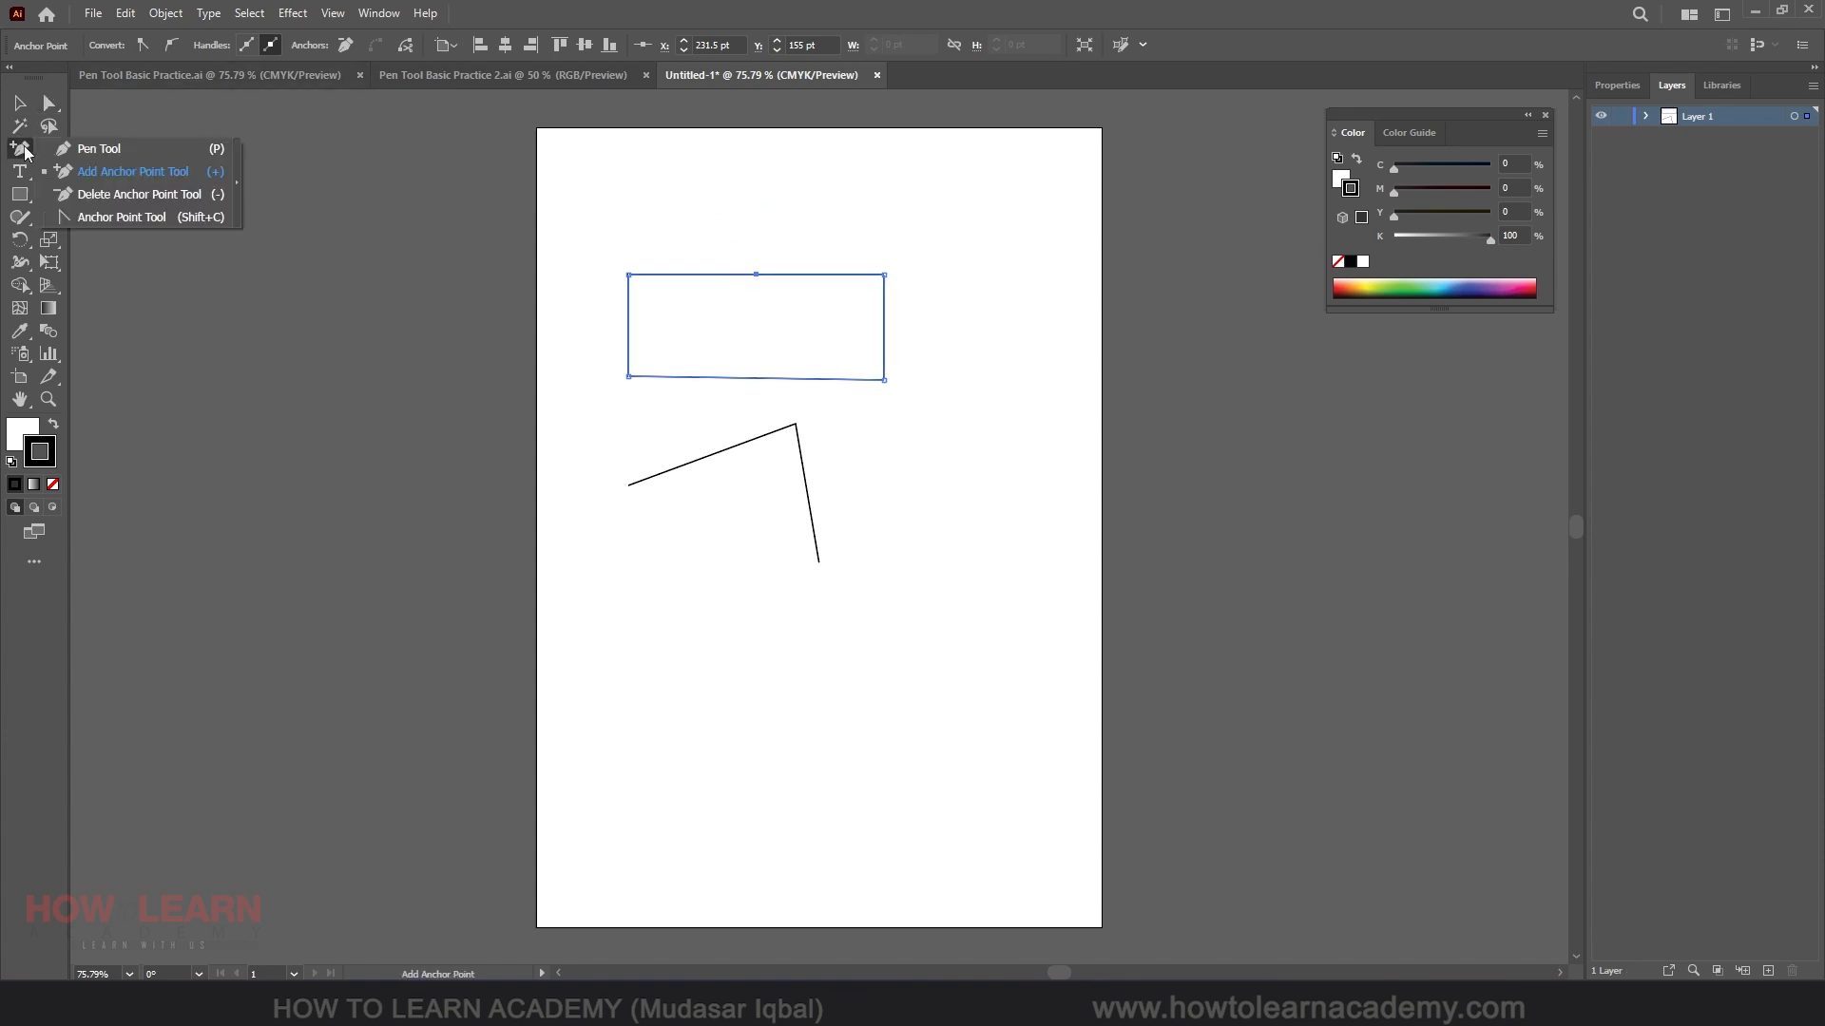
{"action": "left_click", "coordinate": [122, 196]}
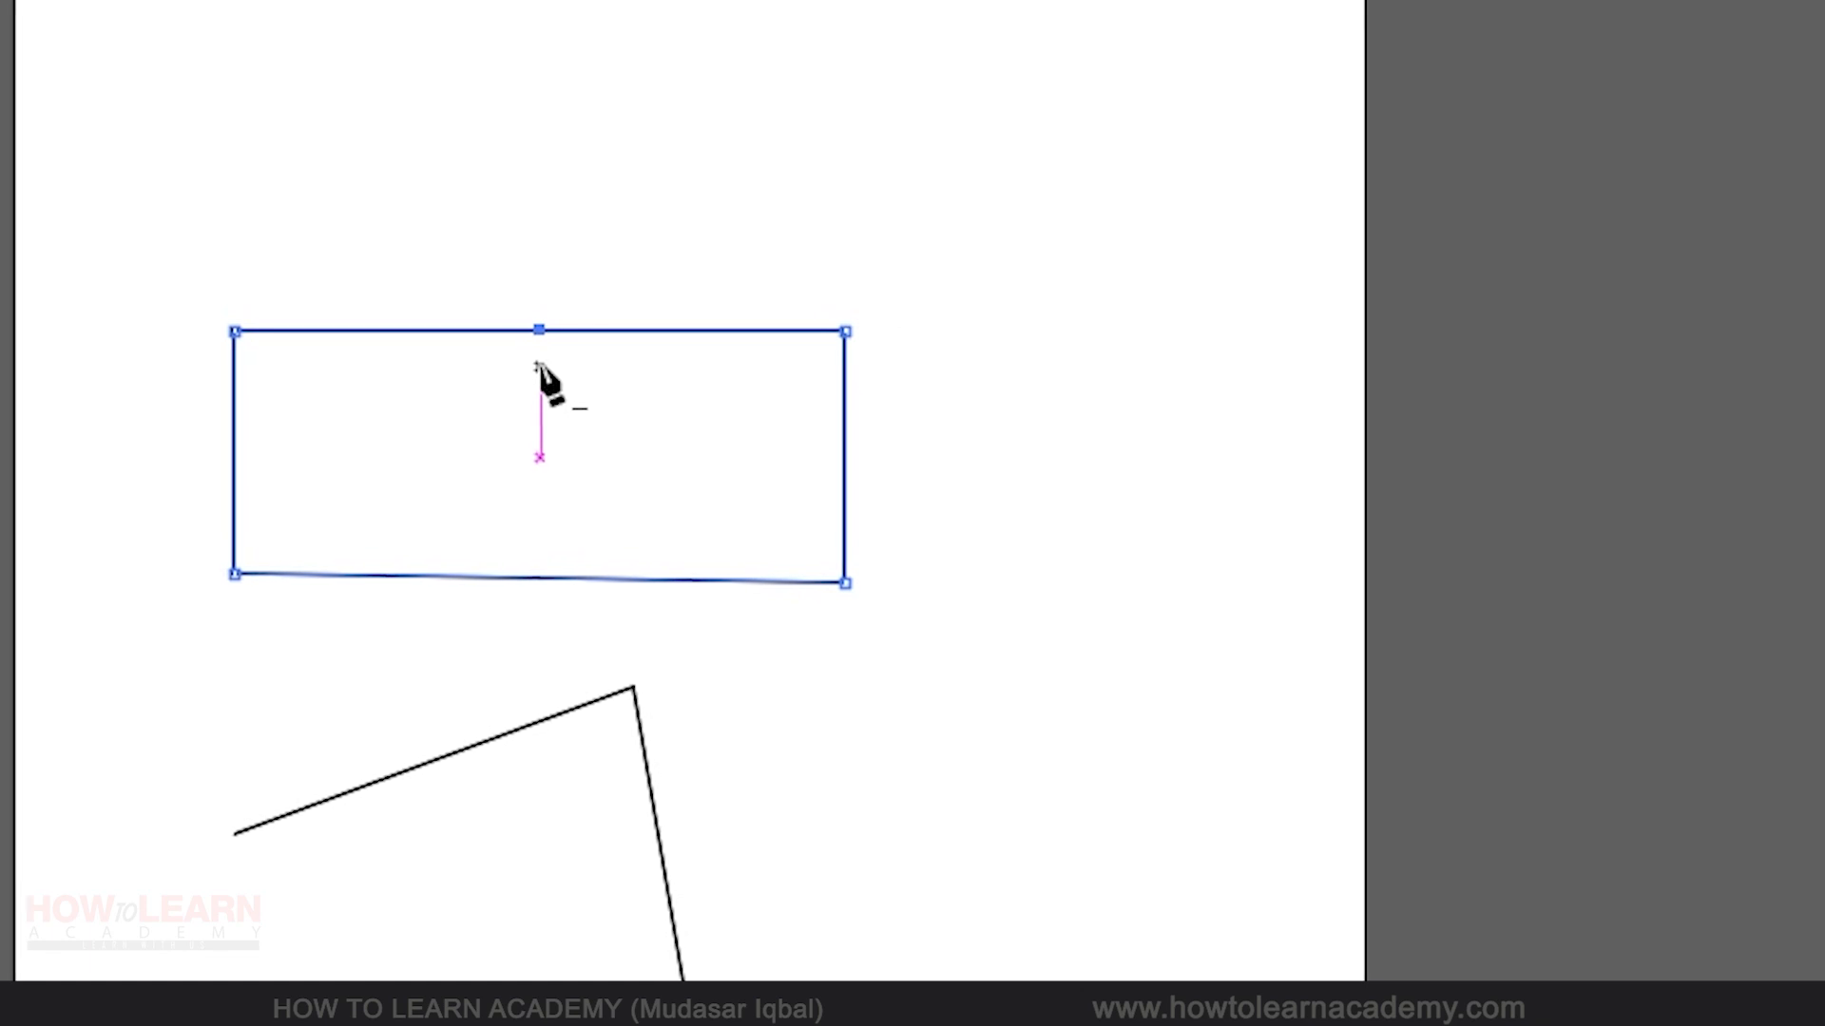
{"action": "left_click", "coordinate": [539, 214]}
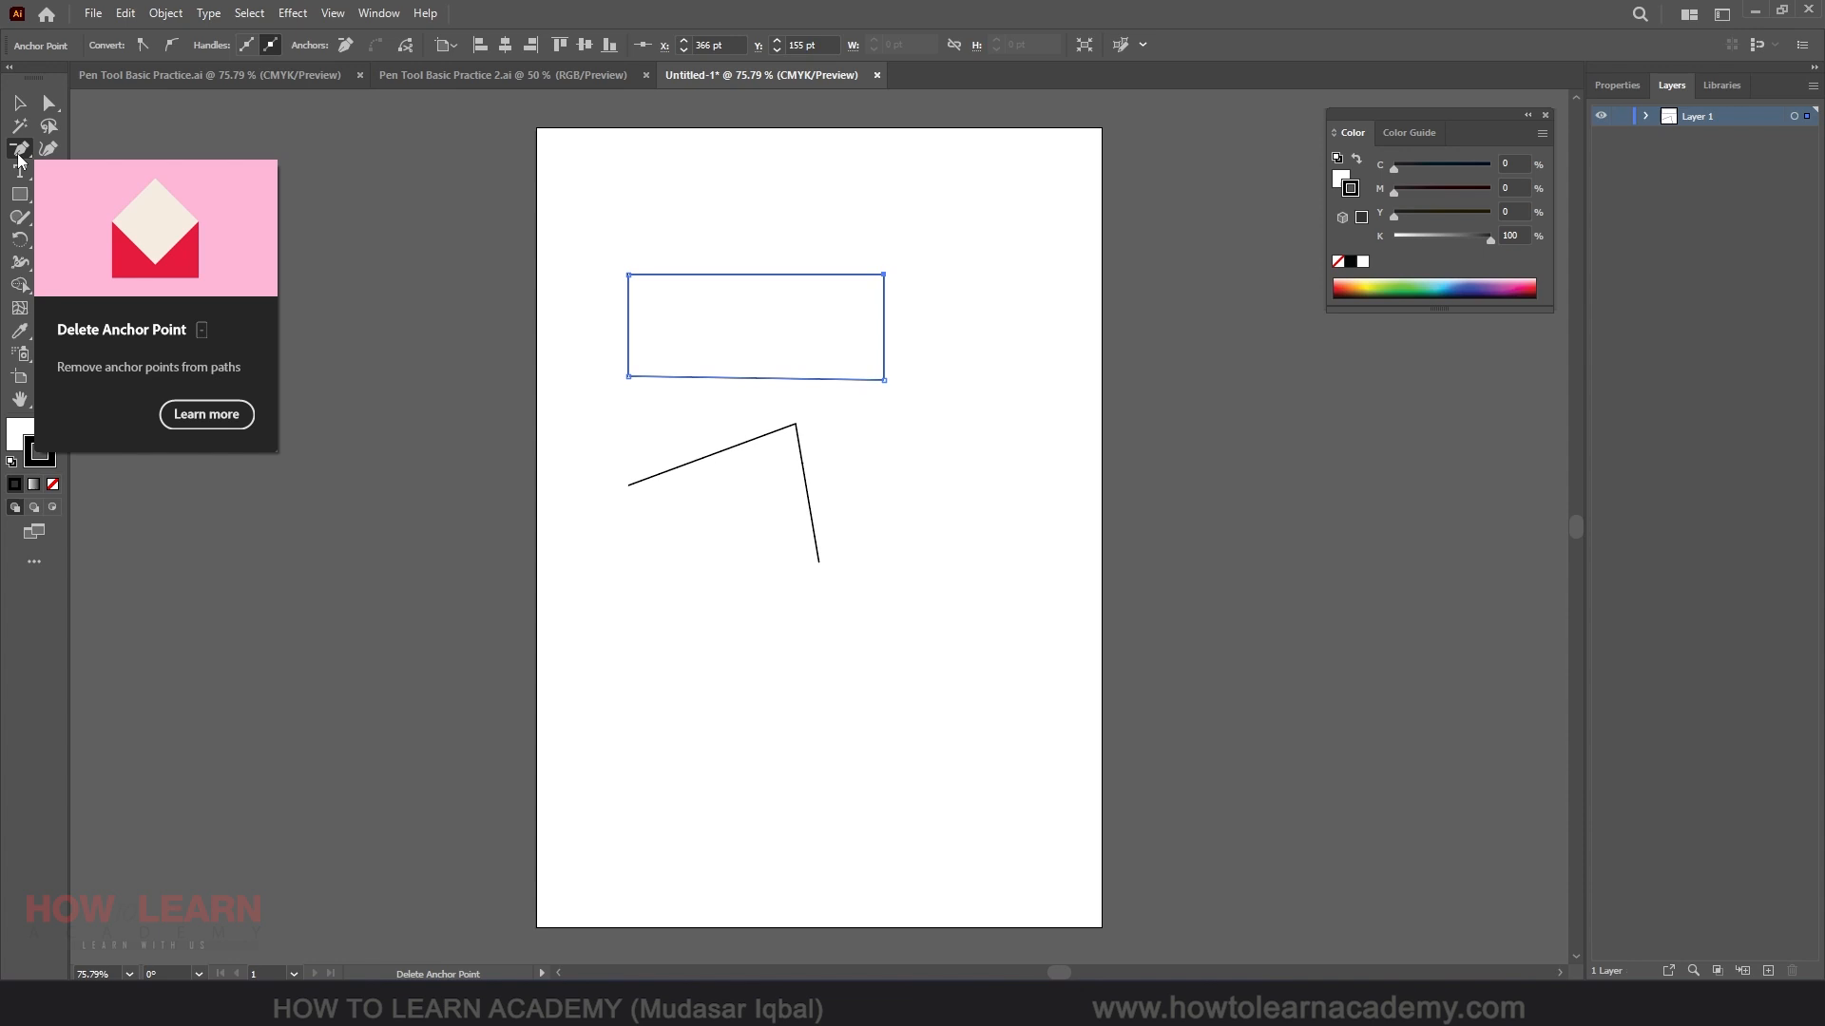
Add an anchor point at the middle of the rectangle's top edge with the Add Anchor Point tool, and remove it again.
{"action": "left_click", "coordinate": [18, 157]}
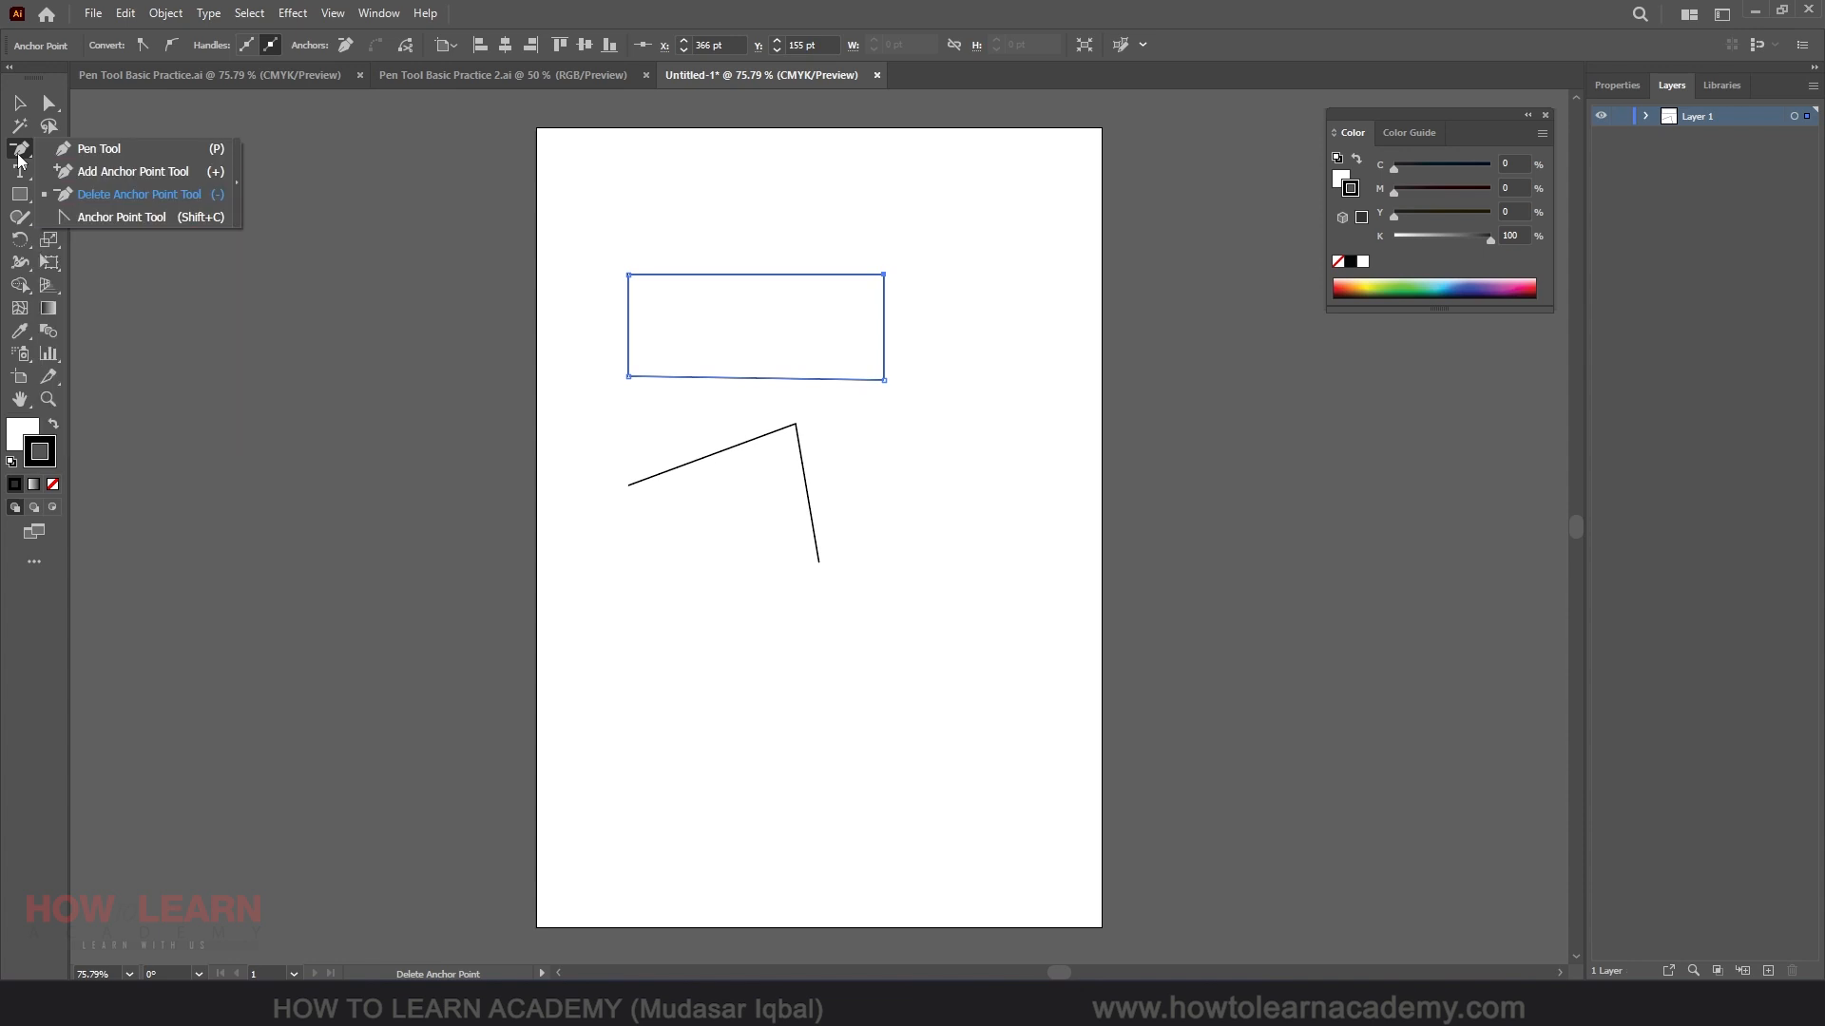
{"action": "left_click", "coordinate": [104, 174]}
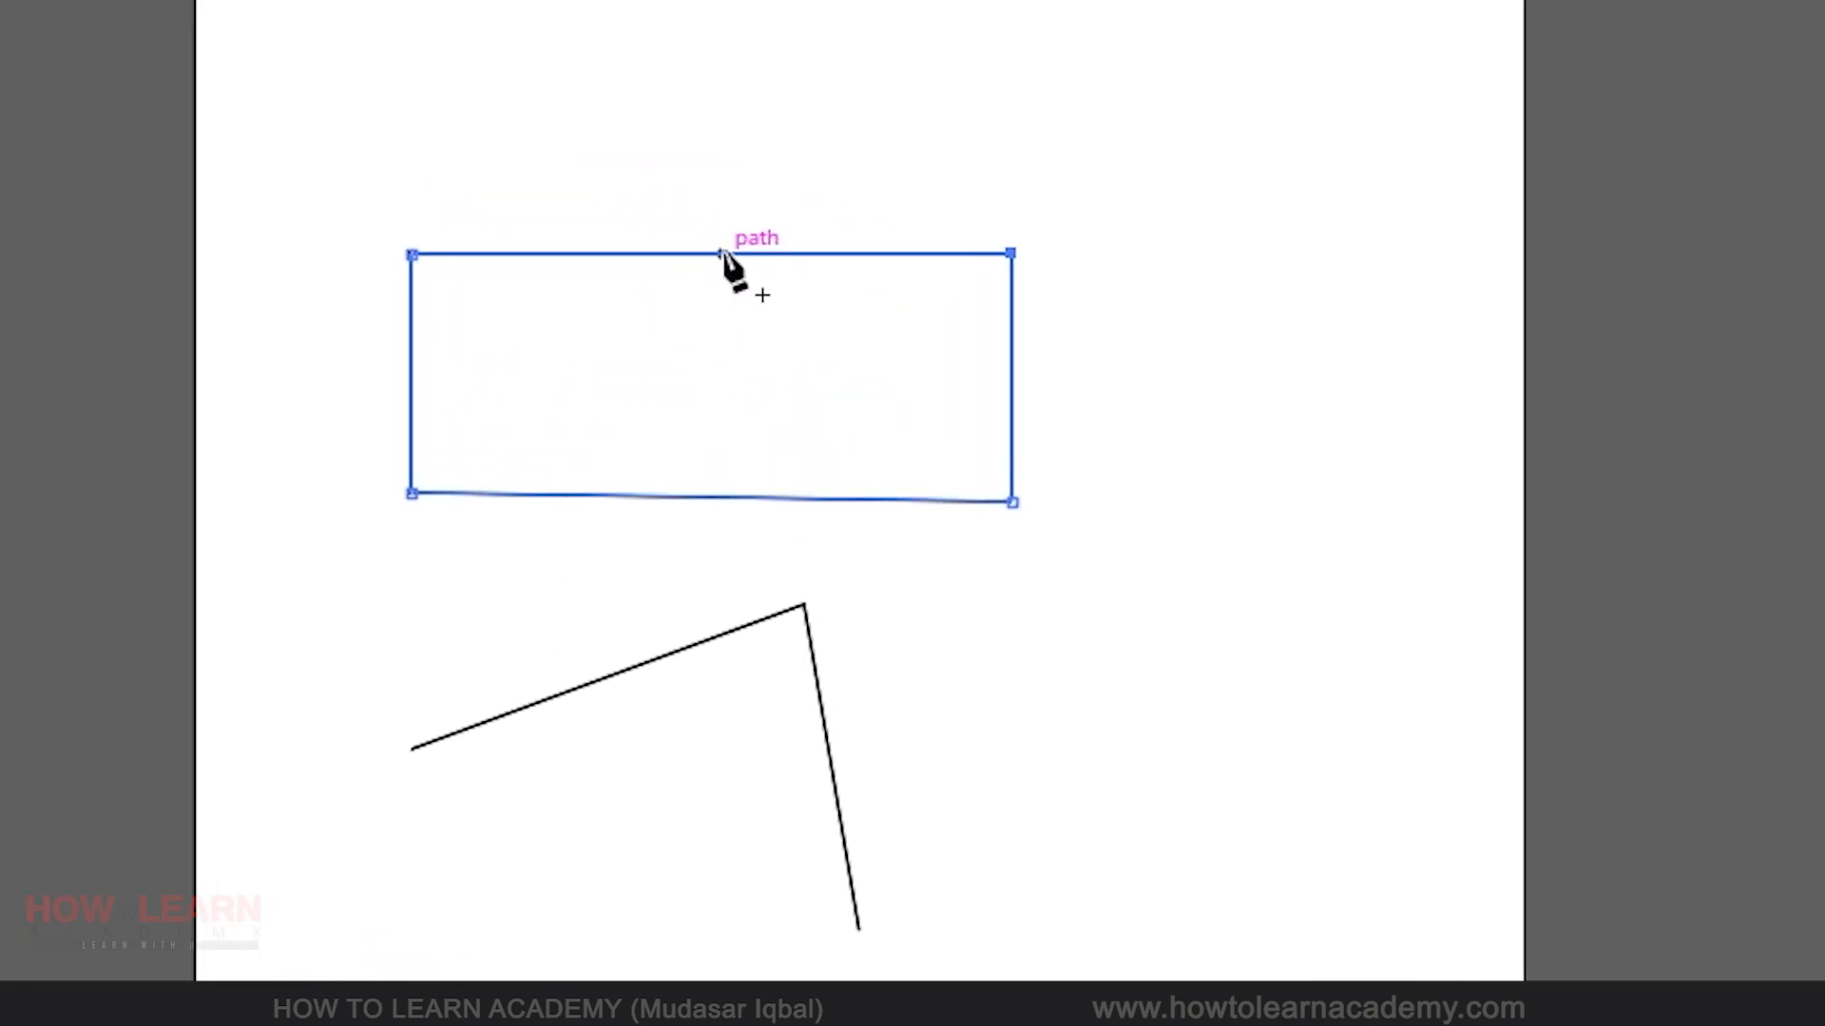
{"action": "left_click", "coordinate": [722, 253]}
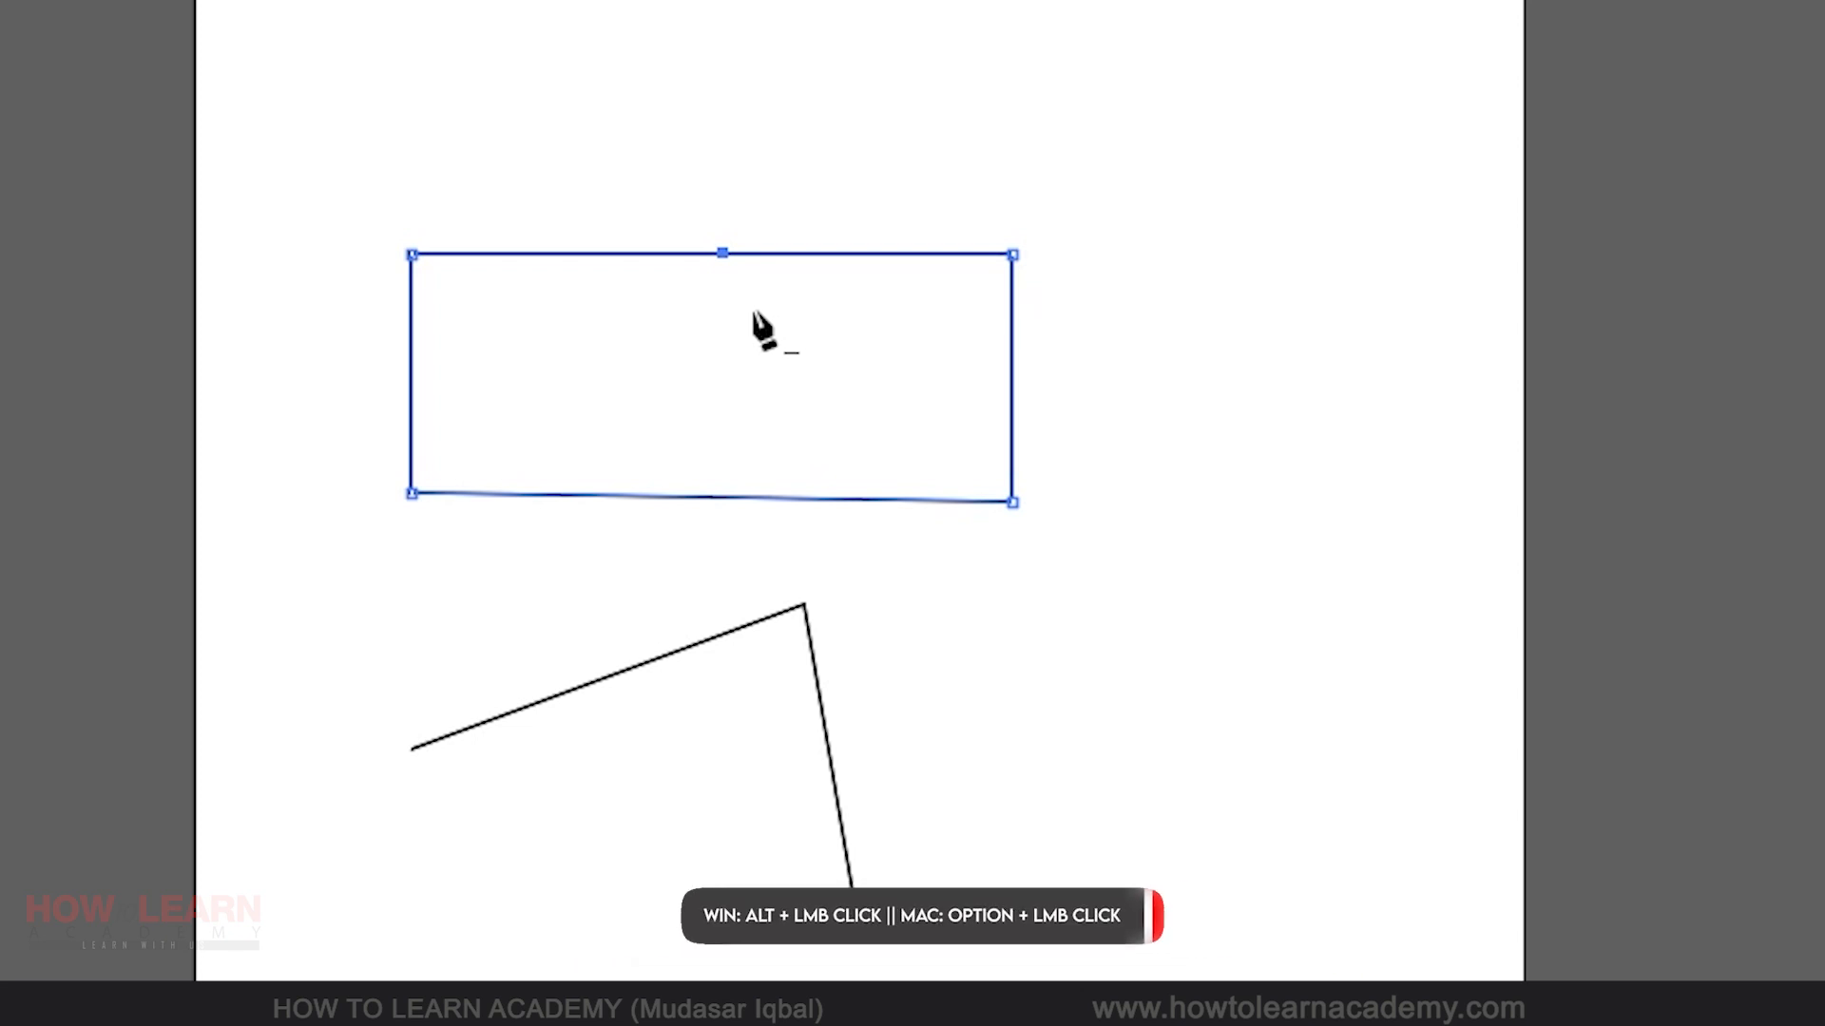
{"action": "left_click", "coordinate": [723, 255]}
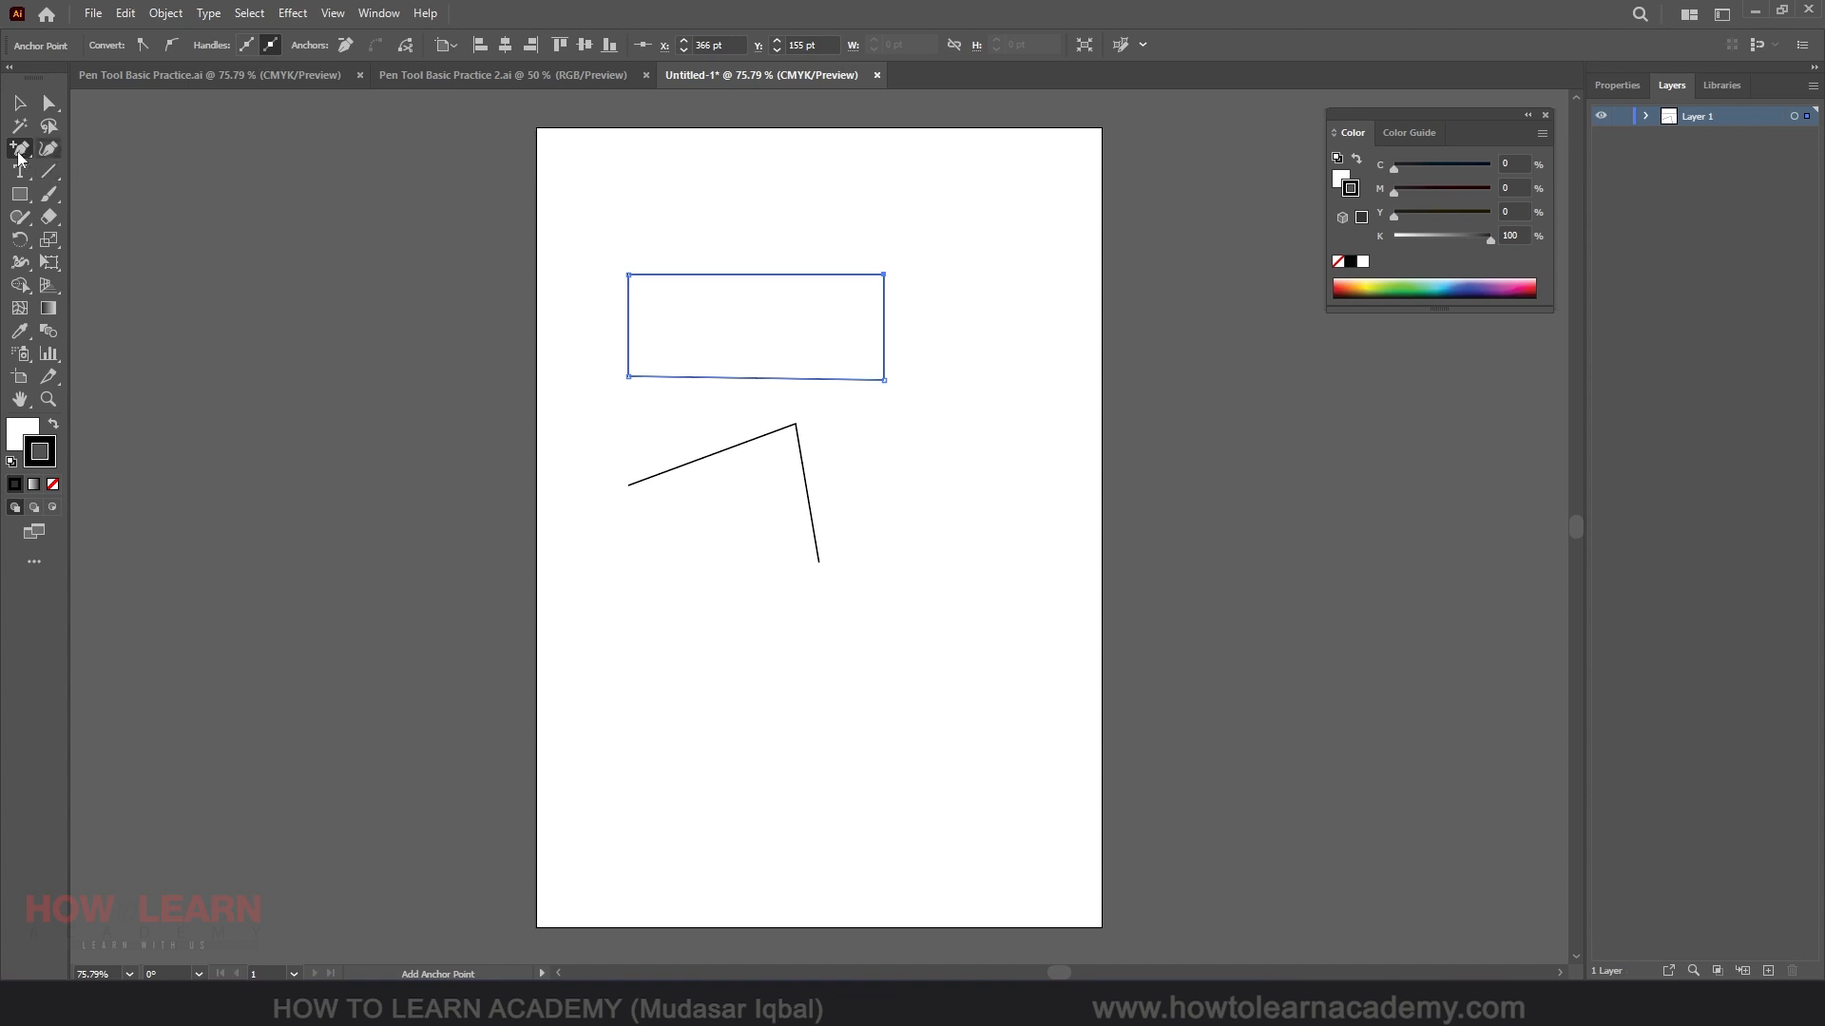
{"action": "left_click", "coordinate": [19, 154]}
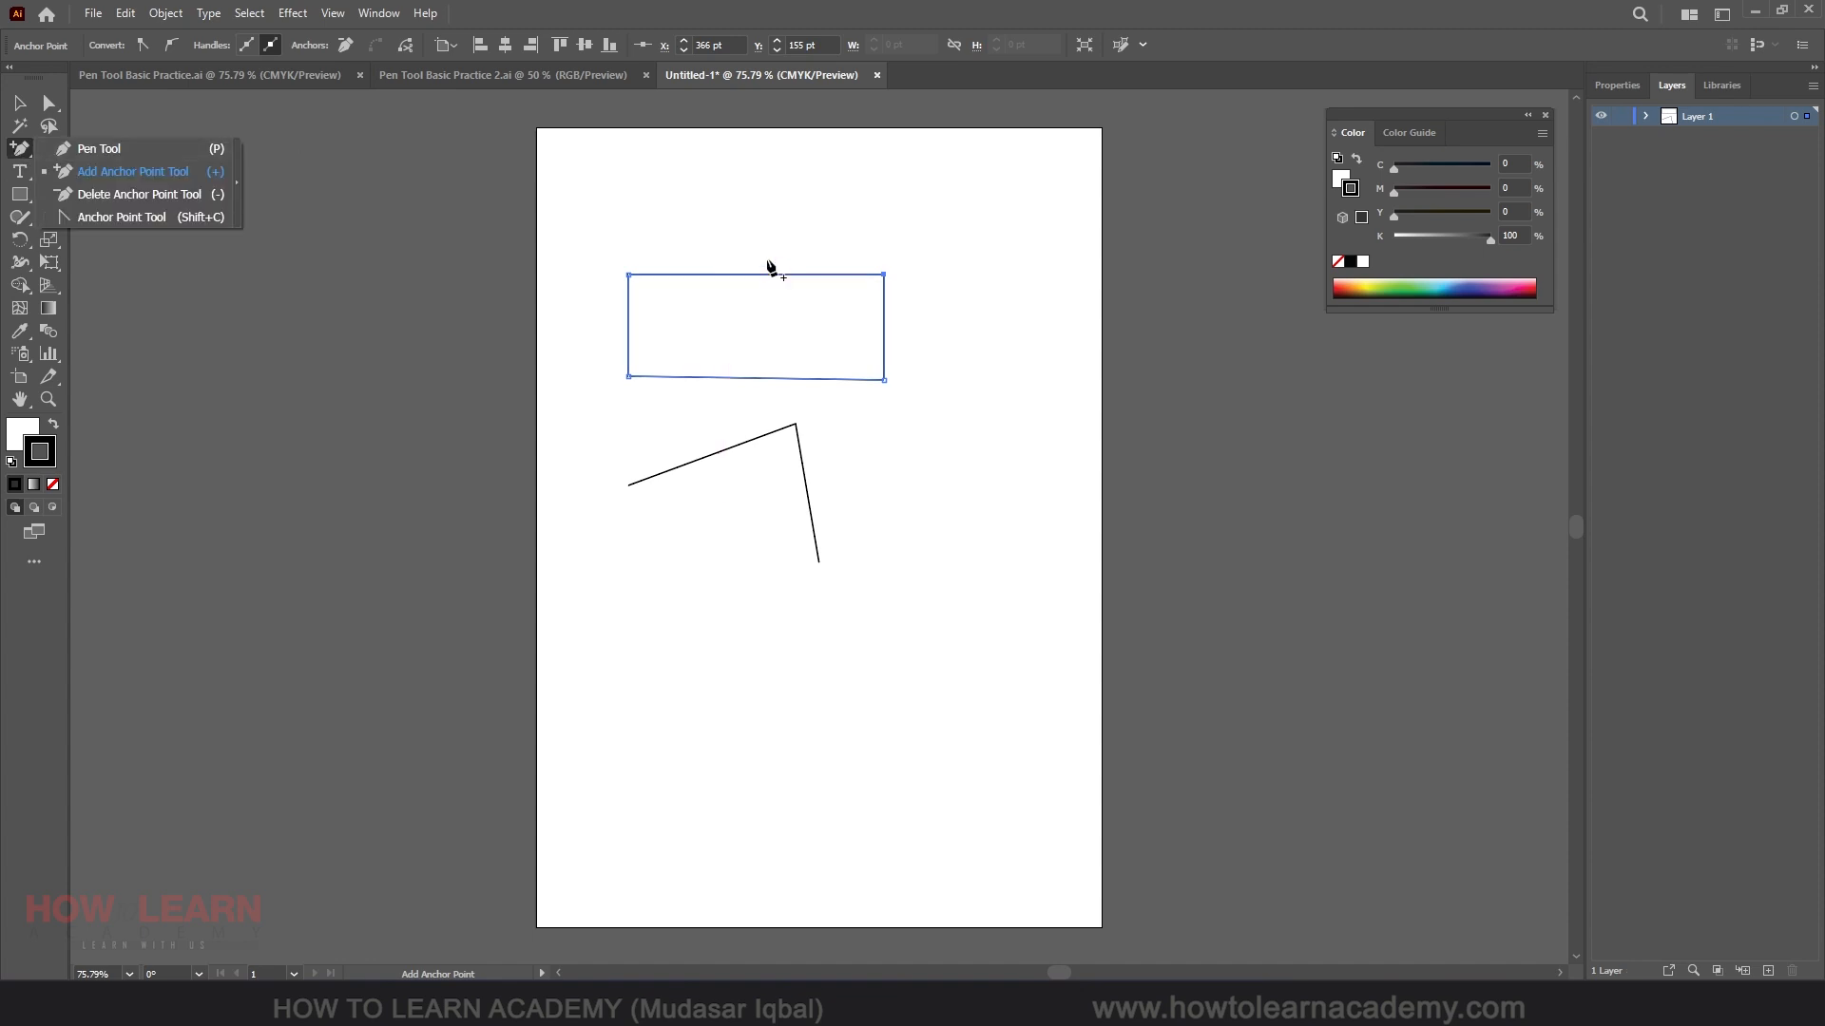
{"action": "left_click", "coordinate": [105, 194]}
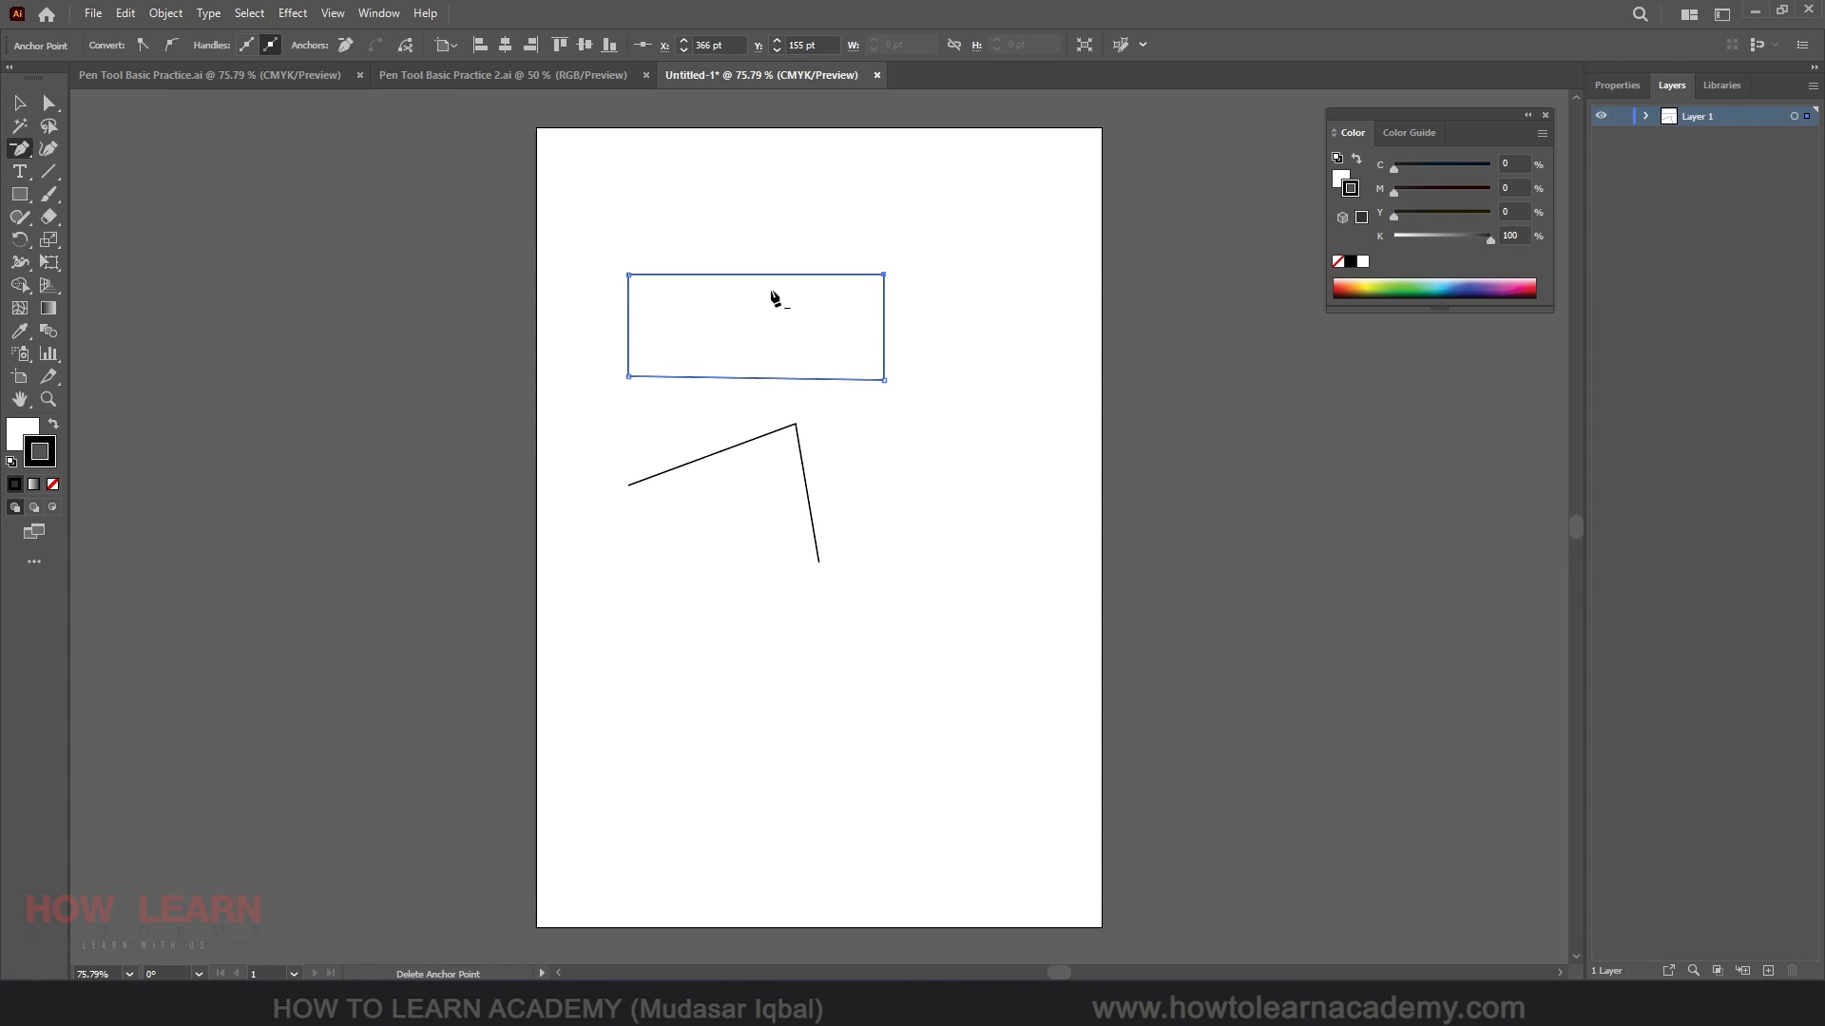
{"action": "key", "text": "plus"}
{"action": "key", "text": "minus"}
{"action": "left_click", "coordinate": [764, 275]}
{"action": "left_click_drag", "start_coordinate": [19, 148], "coordinate": [101, 217]}
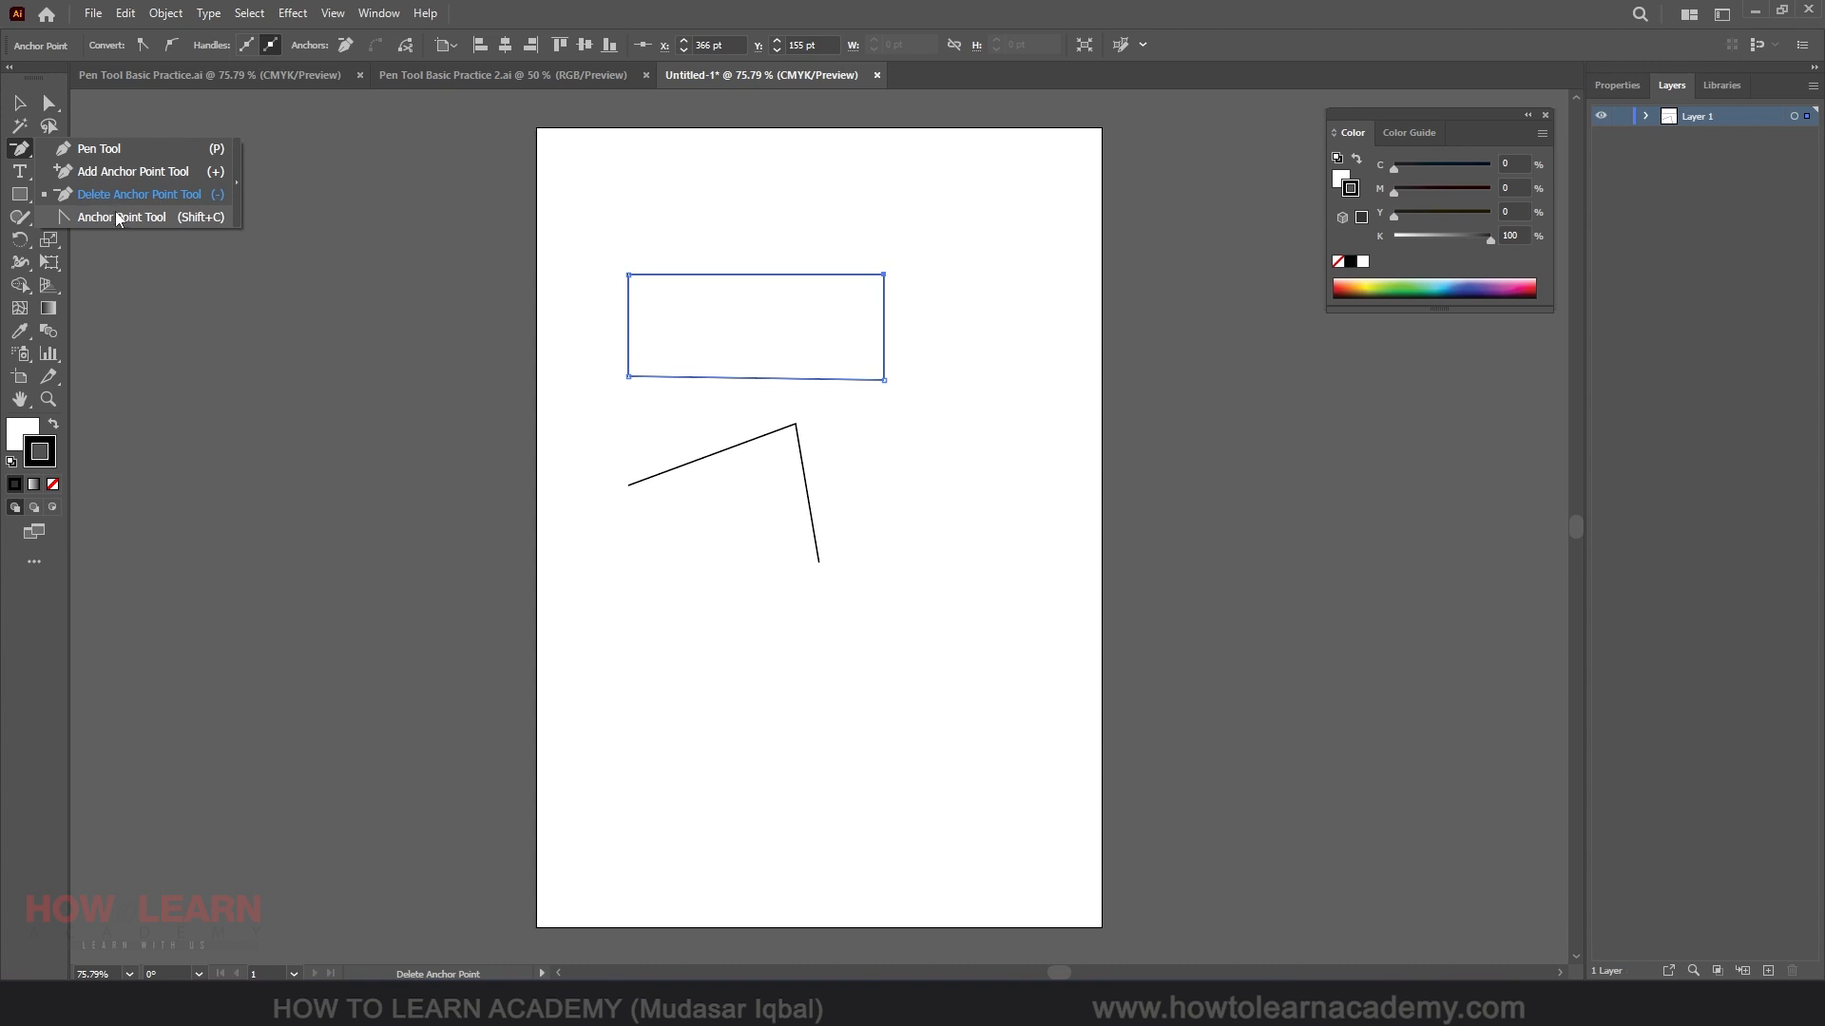
{"action": "left_click_drag", "start_coordinate": [118, 215], "coordinate": [529, 12]}
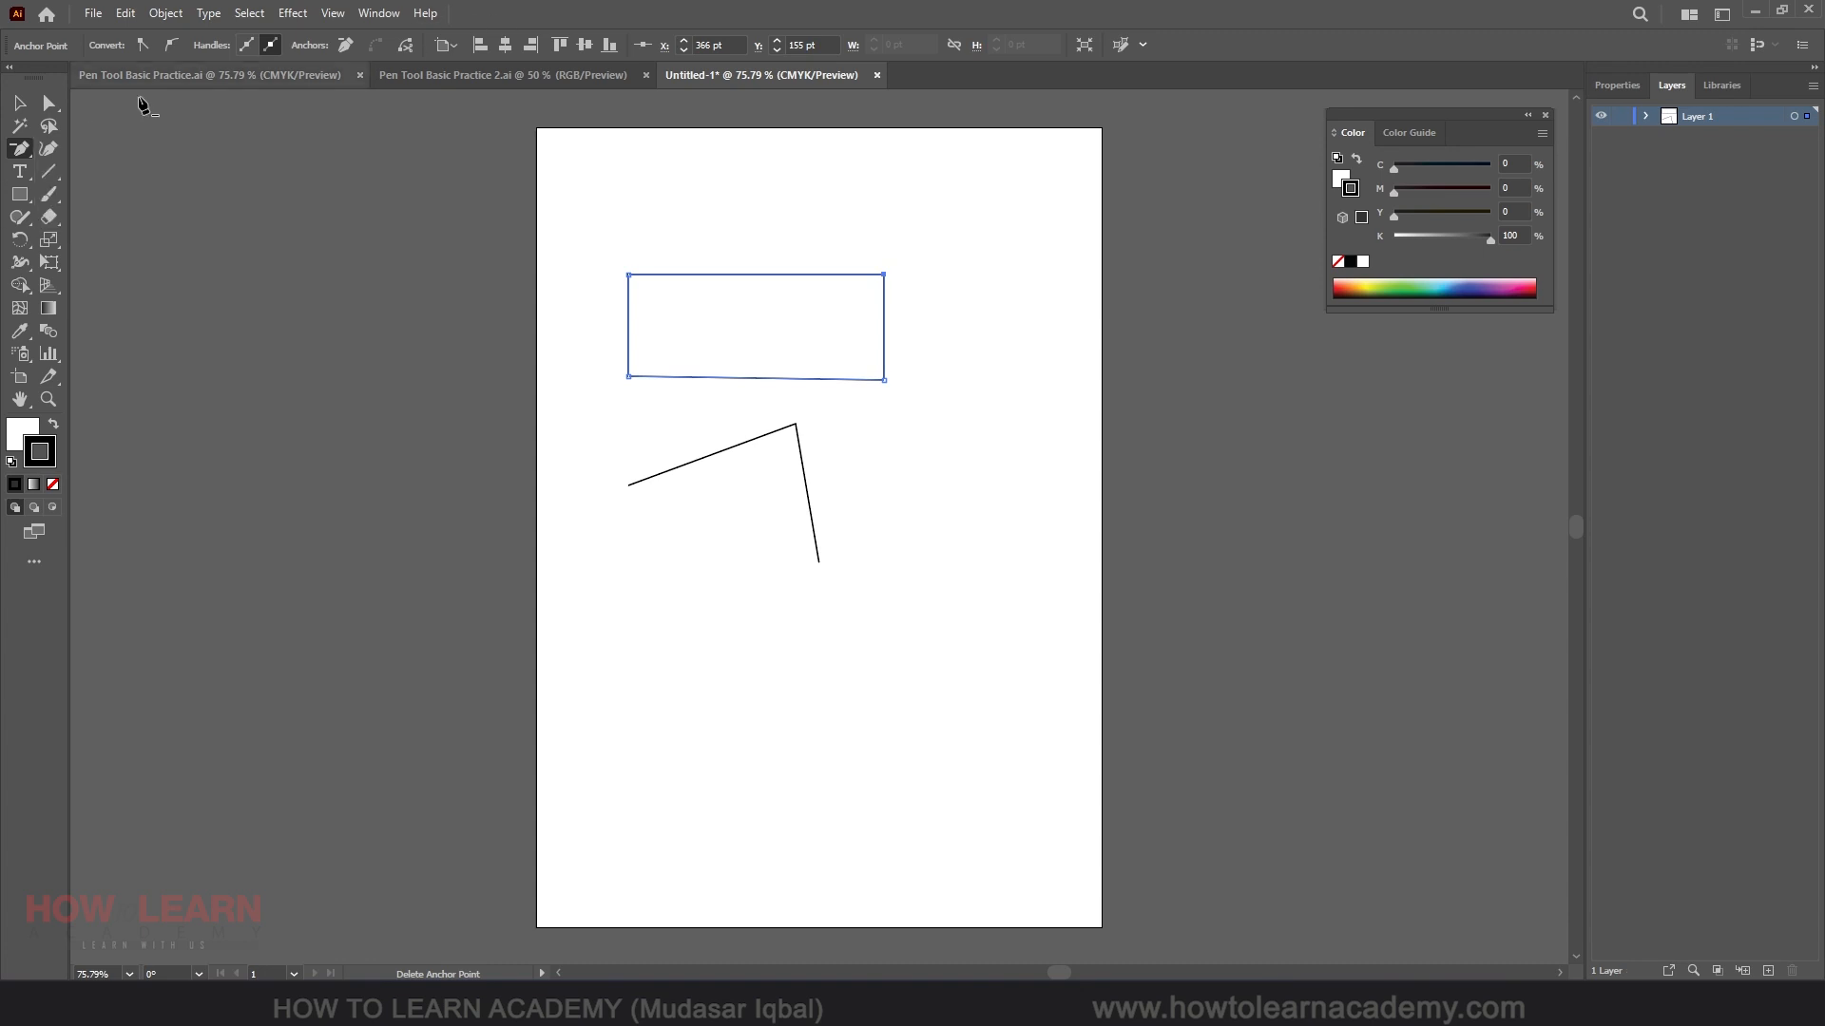
Try smoothing the rectangle's upper-left anchor and extending its upper handle with Direct Selection, and convert the anchor back to a corner.
{"action": "left_click", "coordinate": [49, 102]}
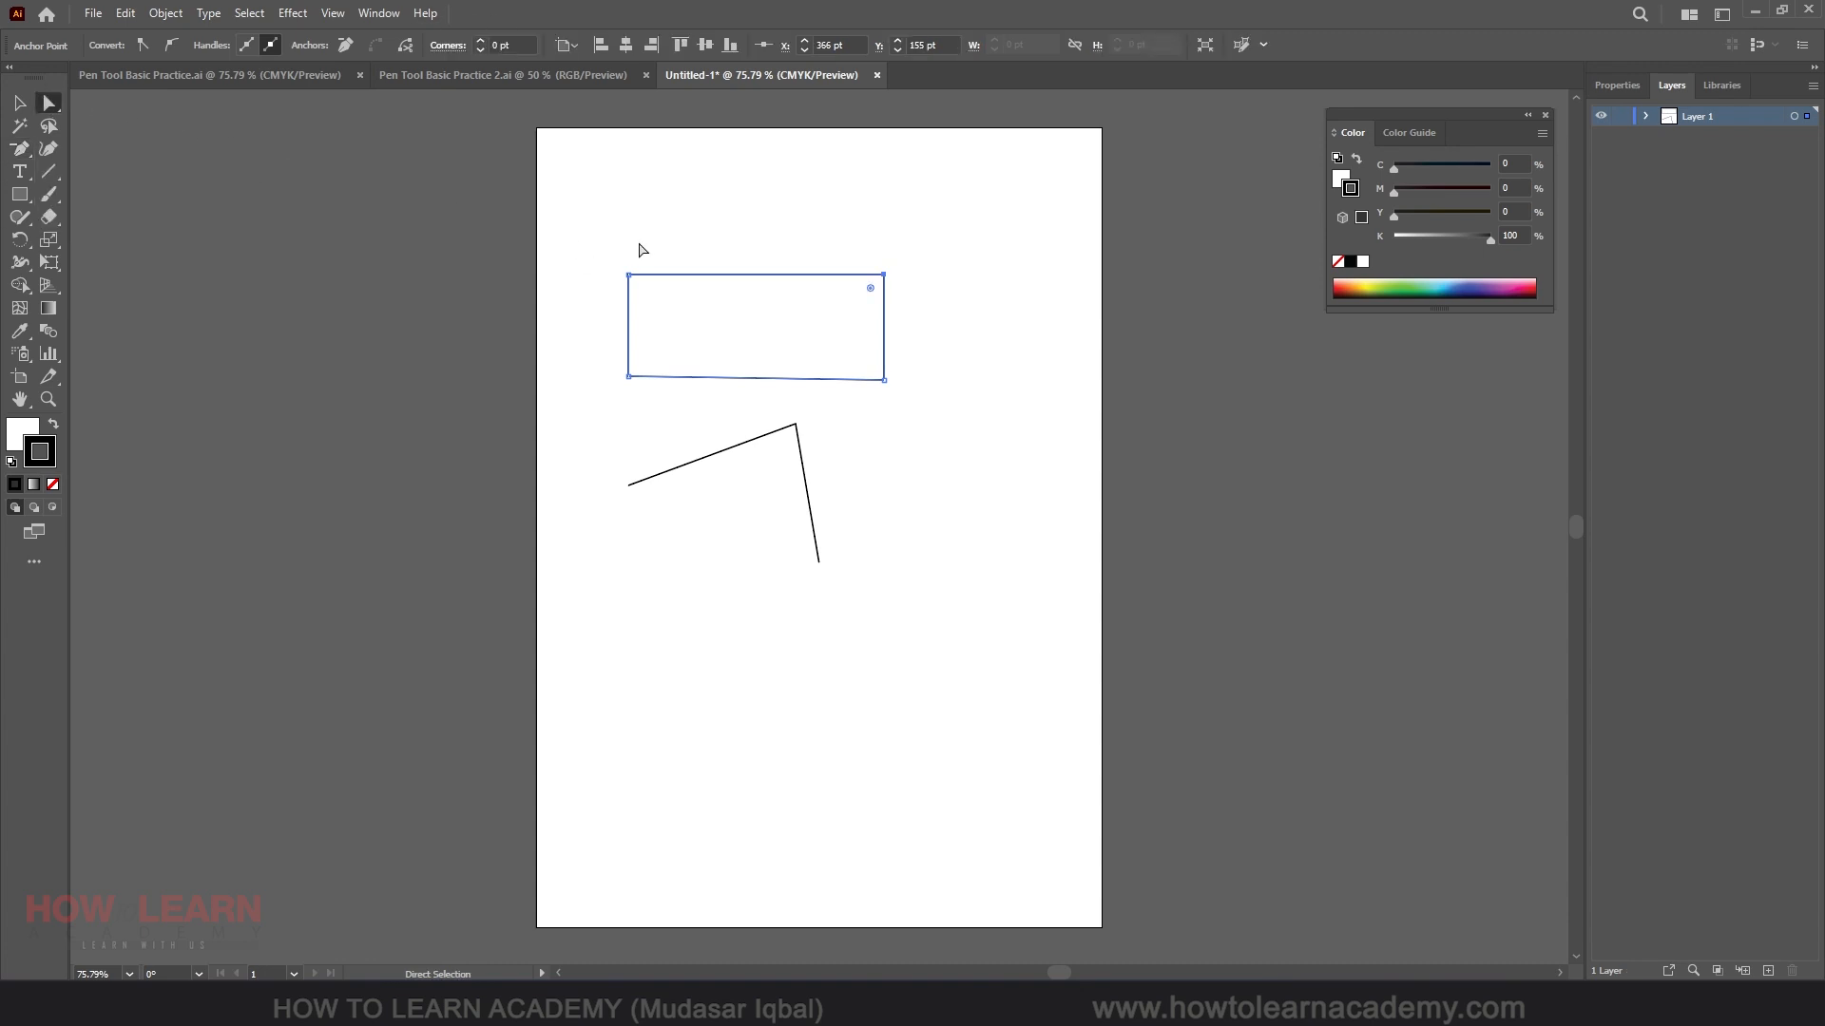
{"action": "left_click", "coordinate": [628, 276]}
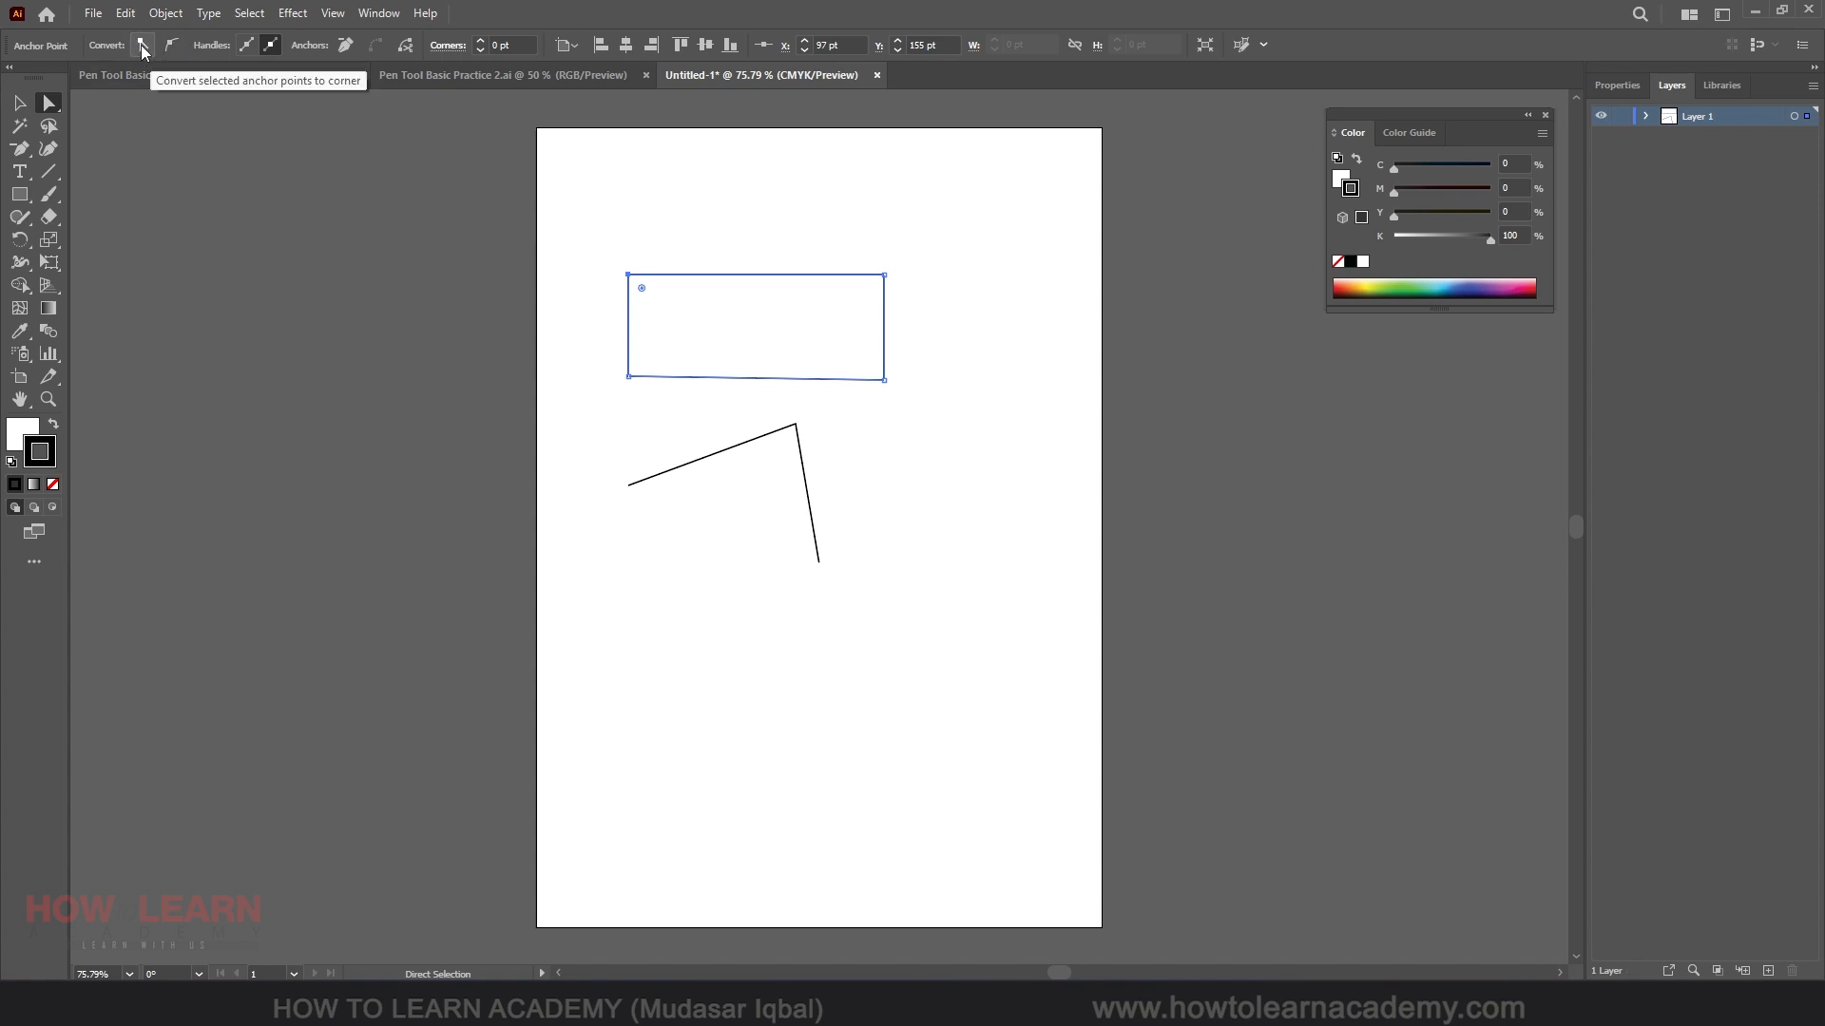
{"action": "left_click", "coordinate": [628, 276]}
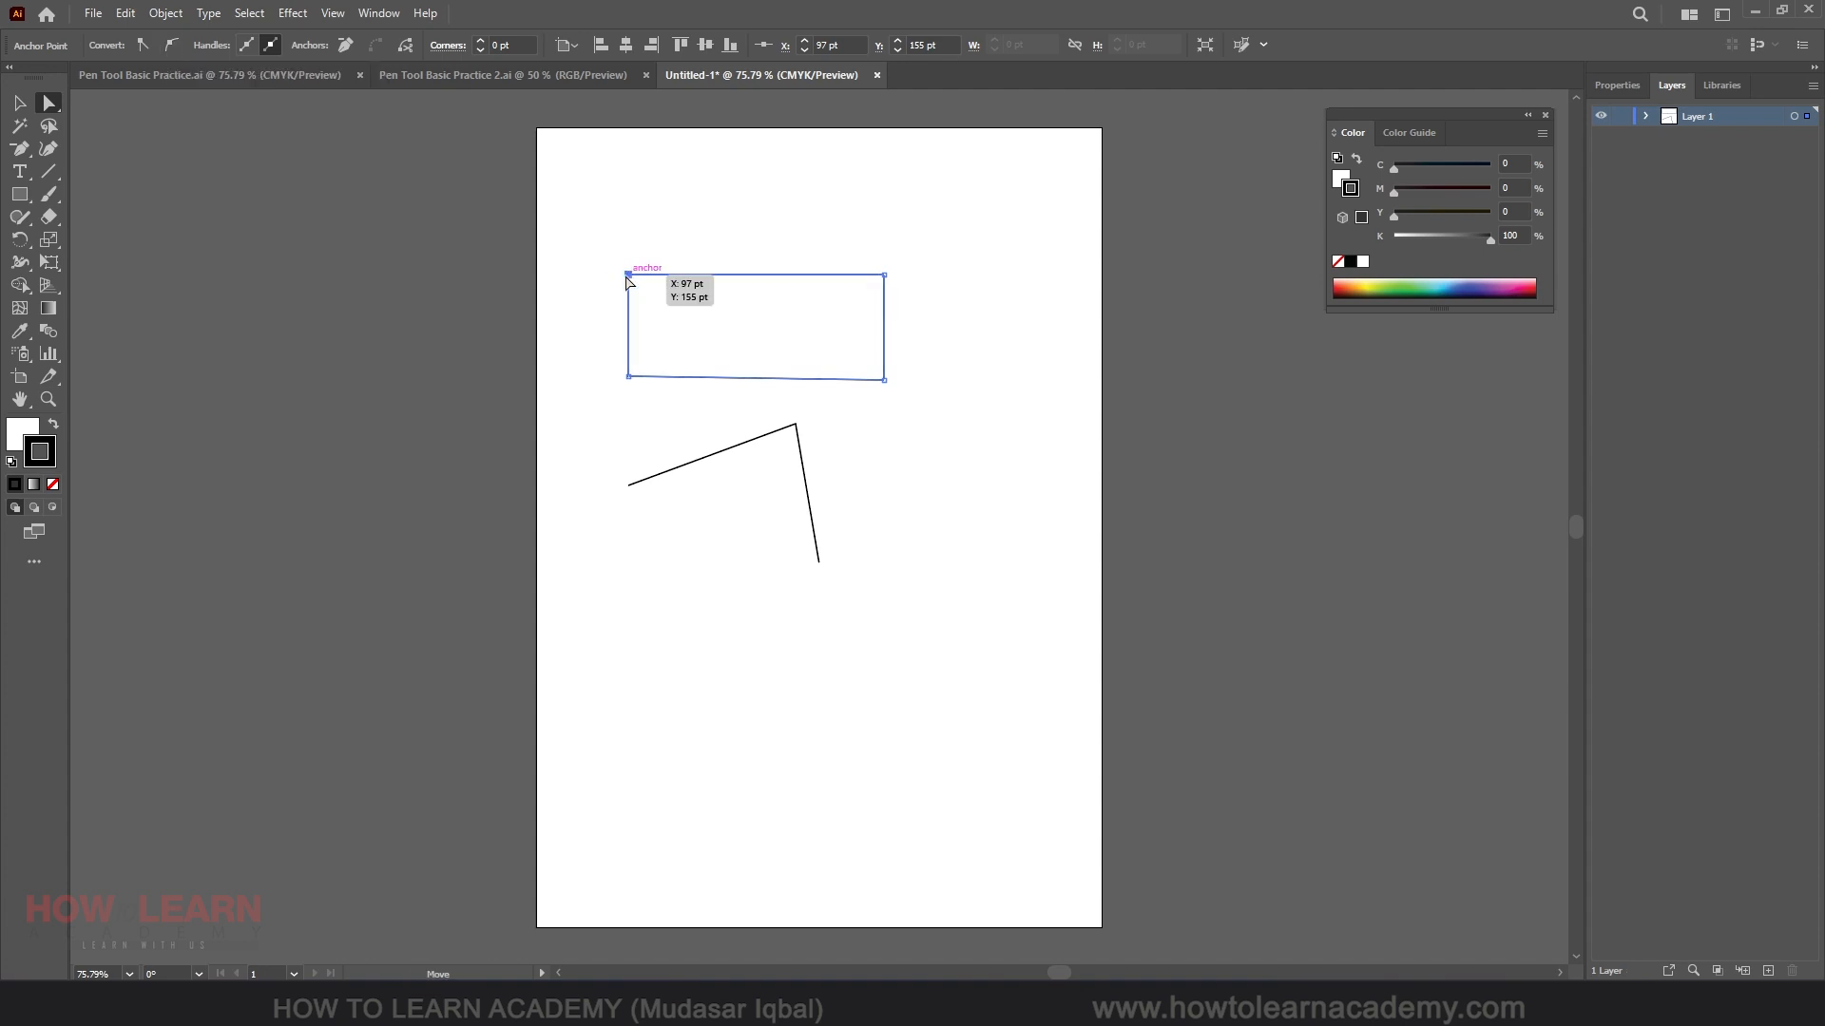
{"action": "left_click", "coordinate": [171, 47]}
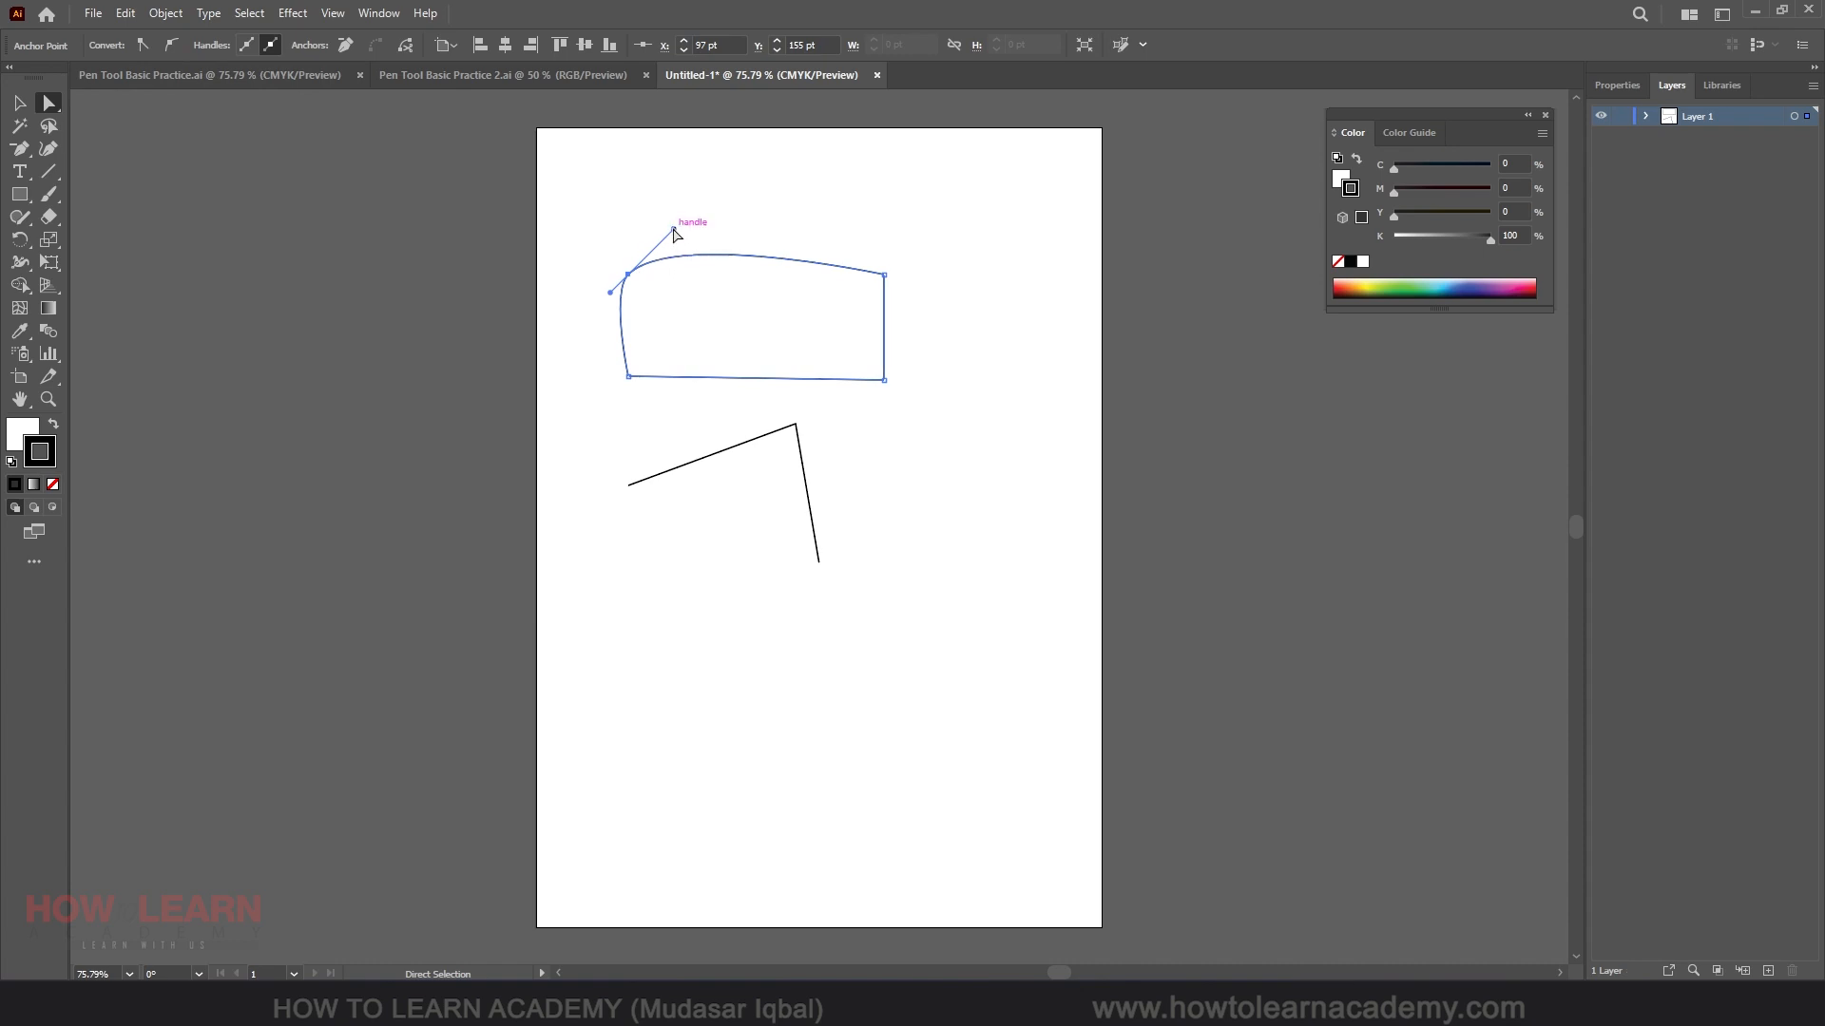
{"action": "left_click_drag", "start_coordinate": [674, 232], "coordinate": [723, 195]}
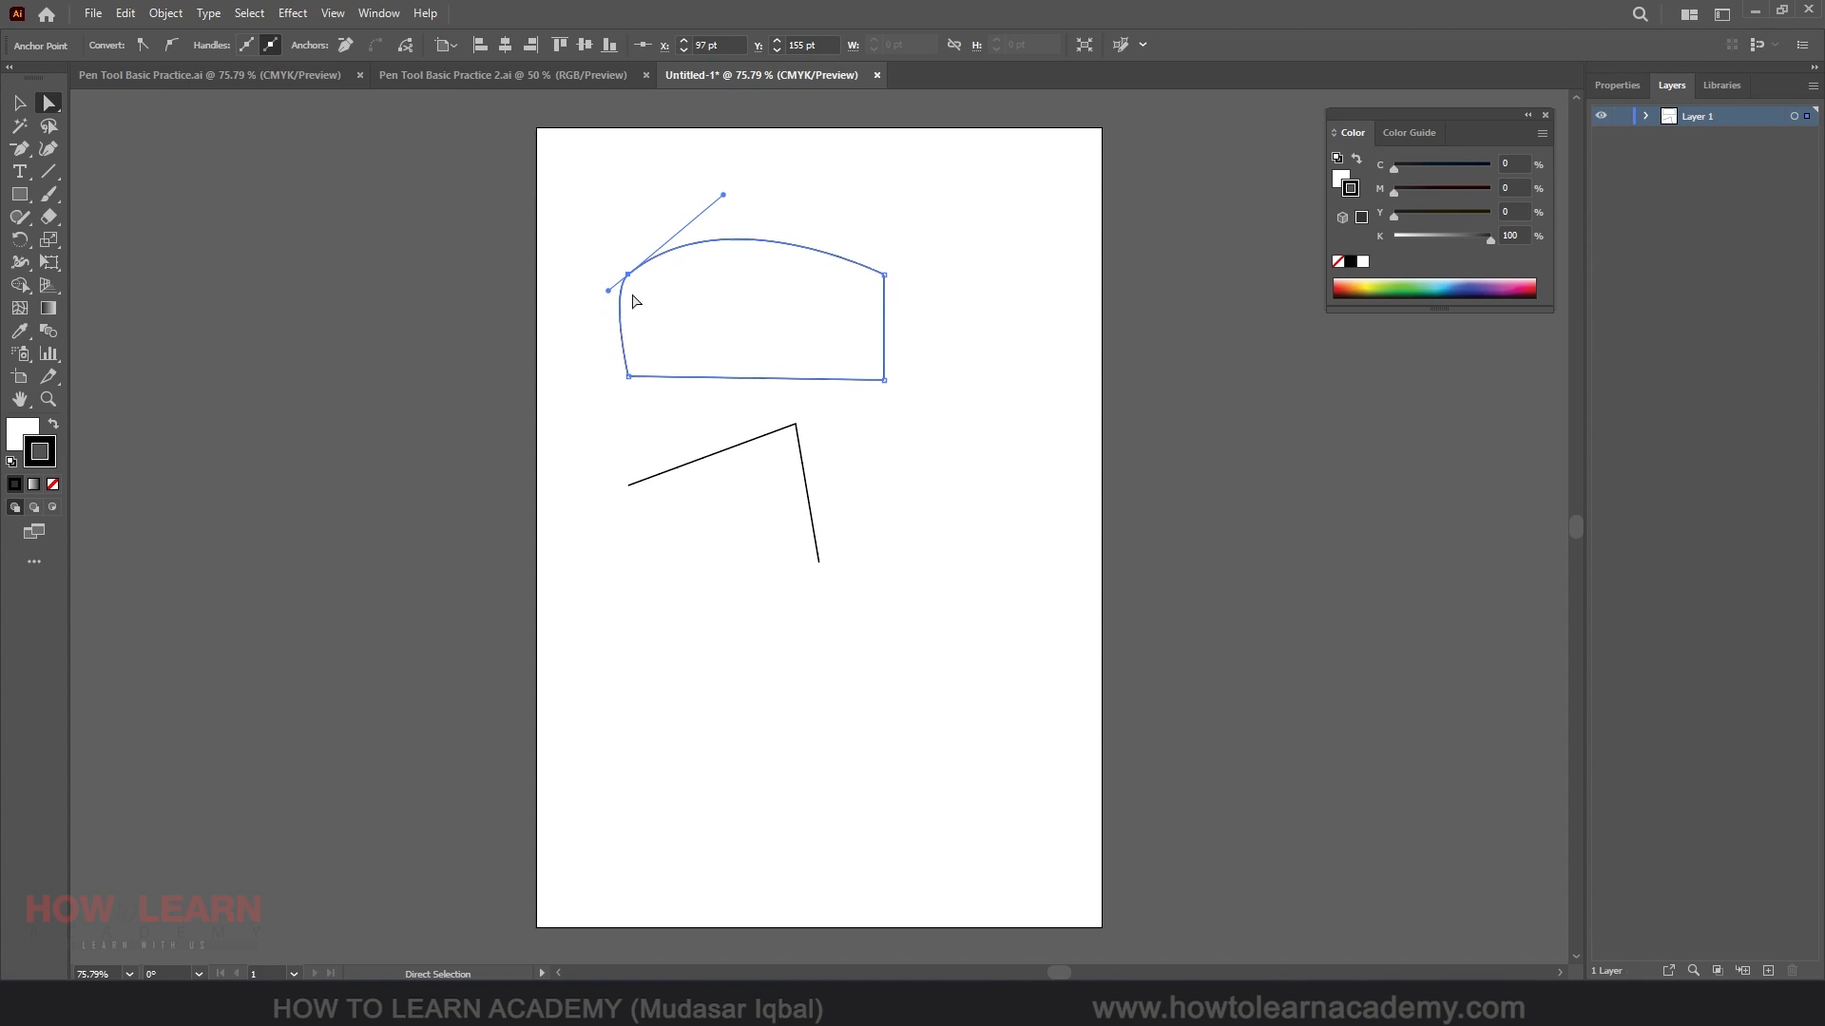
{"action": "left_click", "coordinate": [140, 43]}
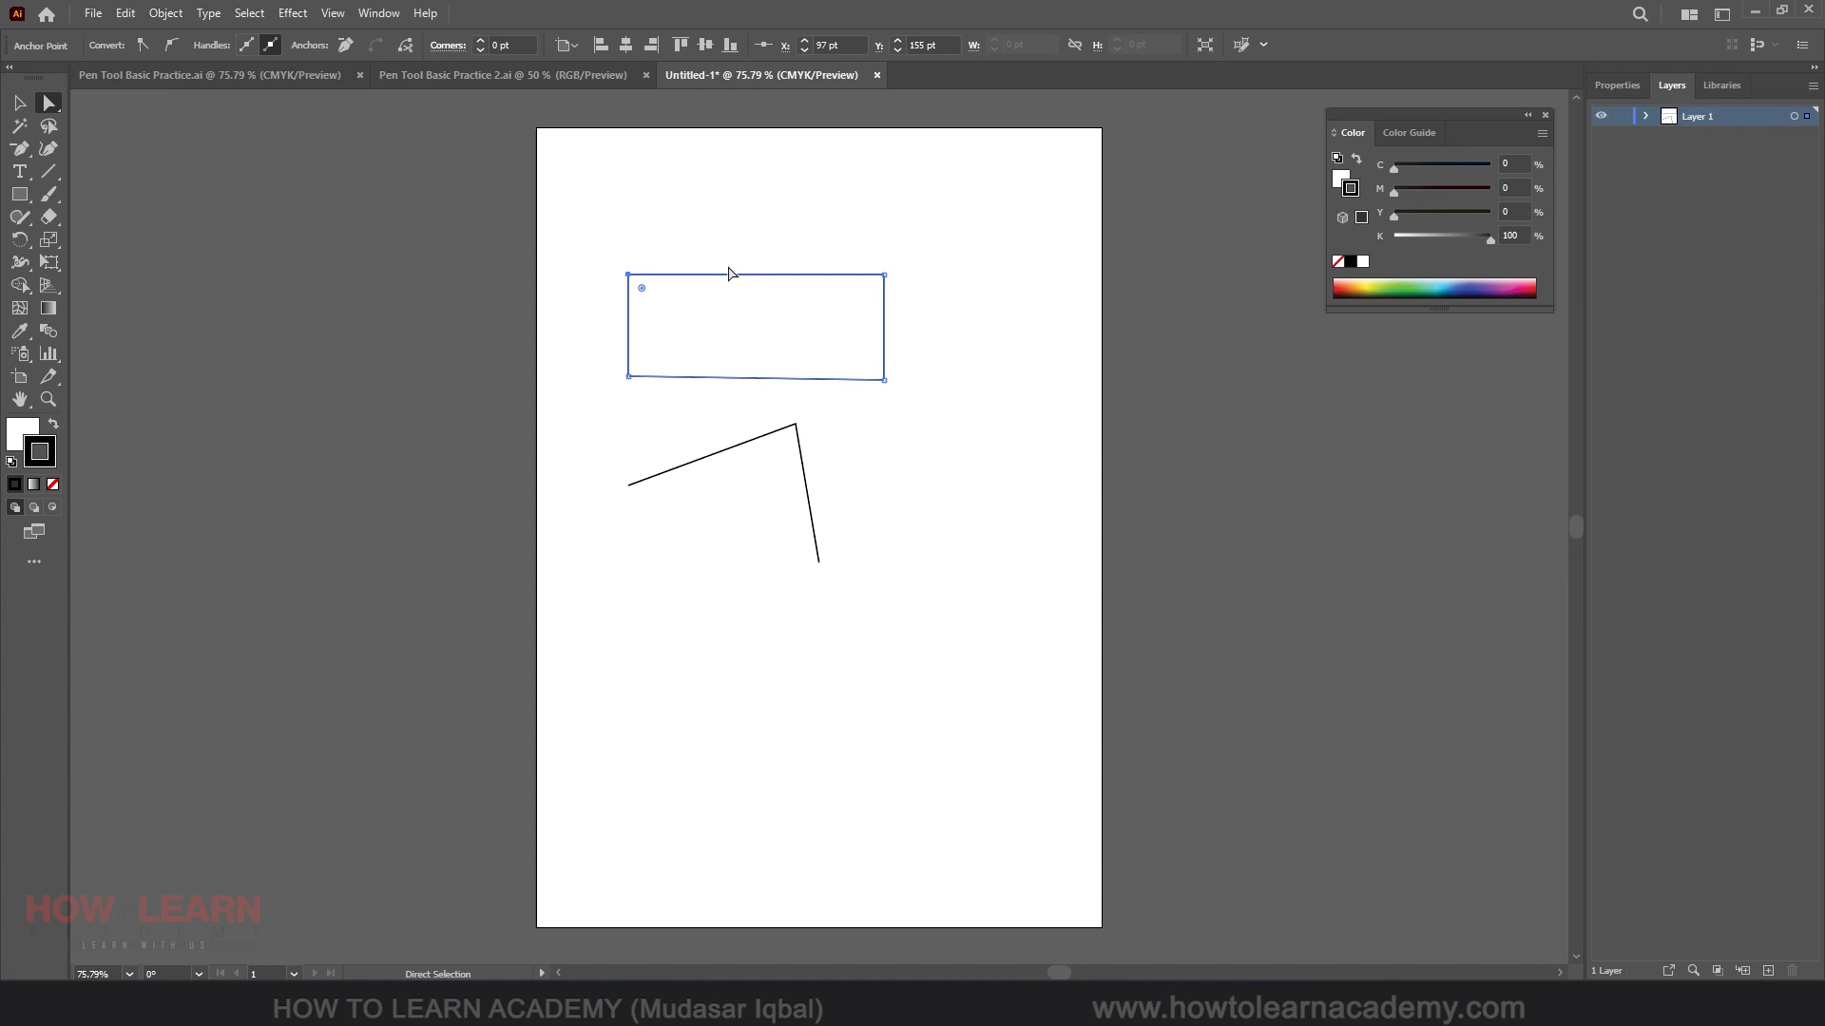
Pull direction handles out of the rectangle's upper-left corner anchor with the Anchor Point tool to curve both adjoining edges.
{"action": "left_click", "coordinate": [20, 150]}
{"action": "left_click", "coordinate": [20, 155]}
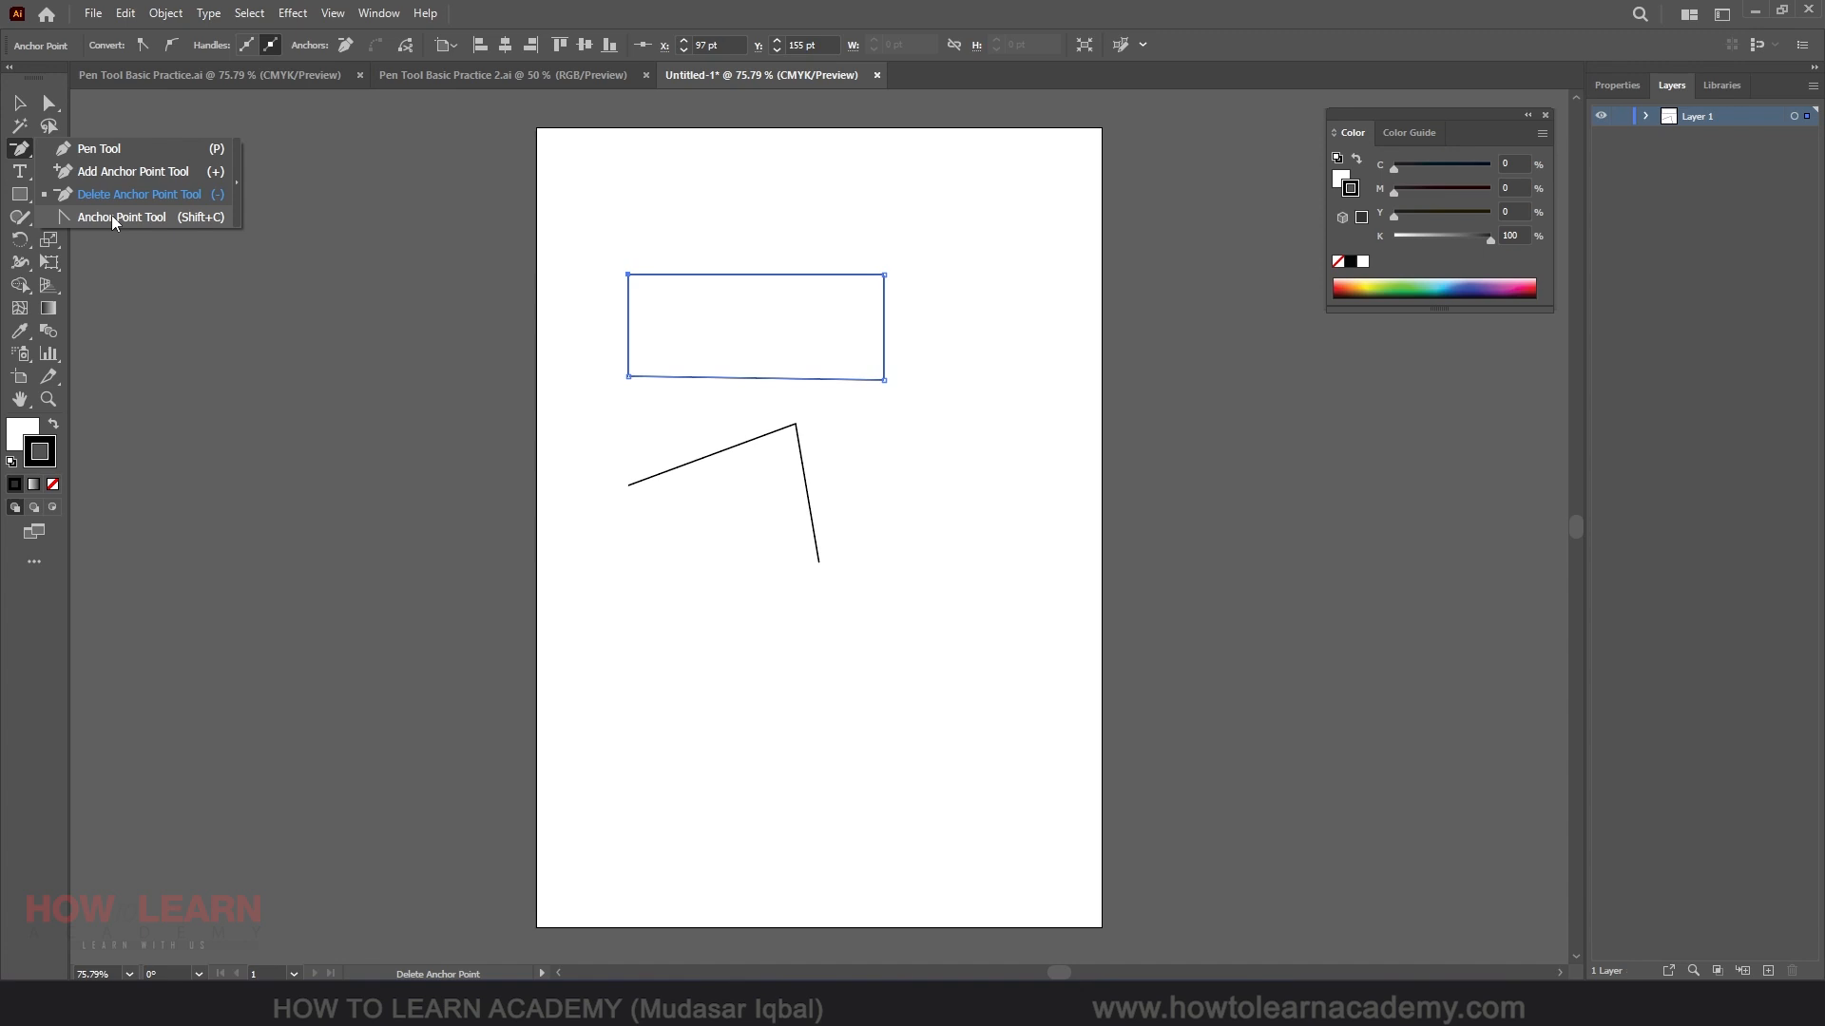
{"action": "left_click", "coordinate": [112, 217]}
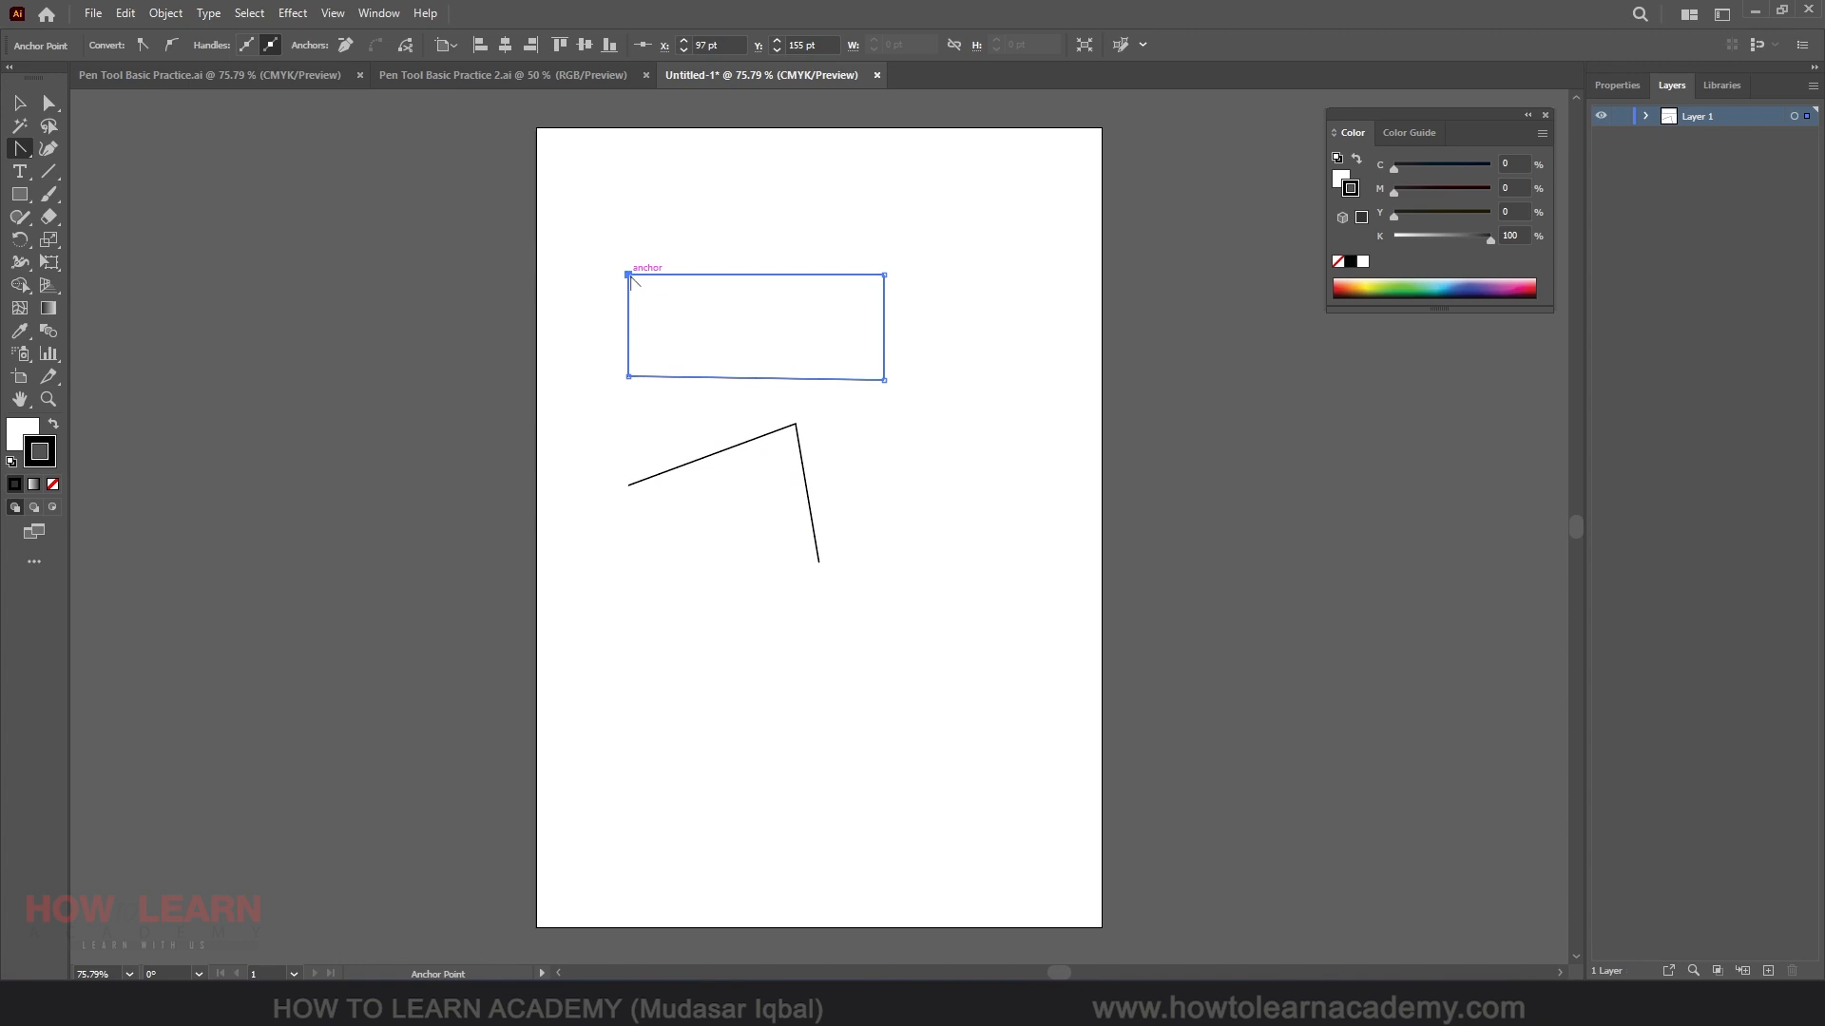
{"action": "left_click_drag", "start_coordinate": [628, 275], "coordinate": [698, 229]}
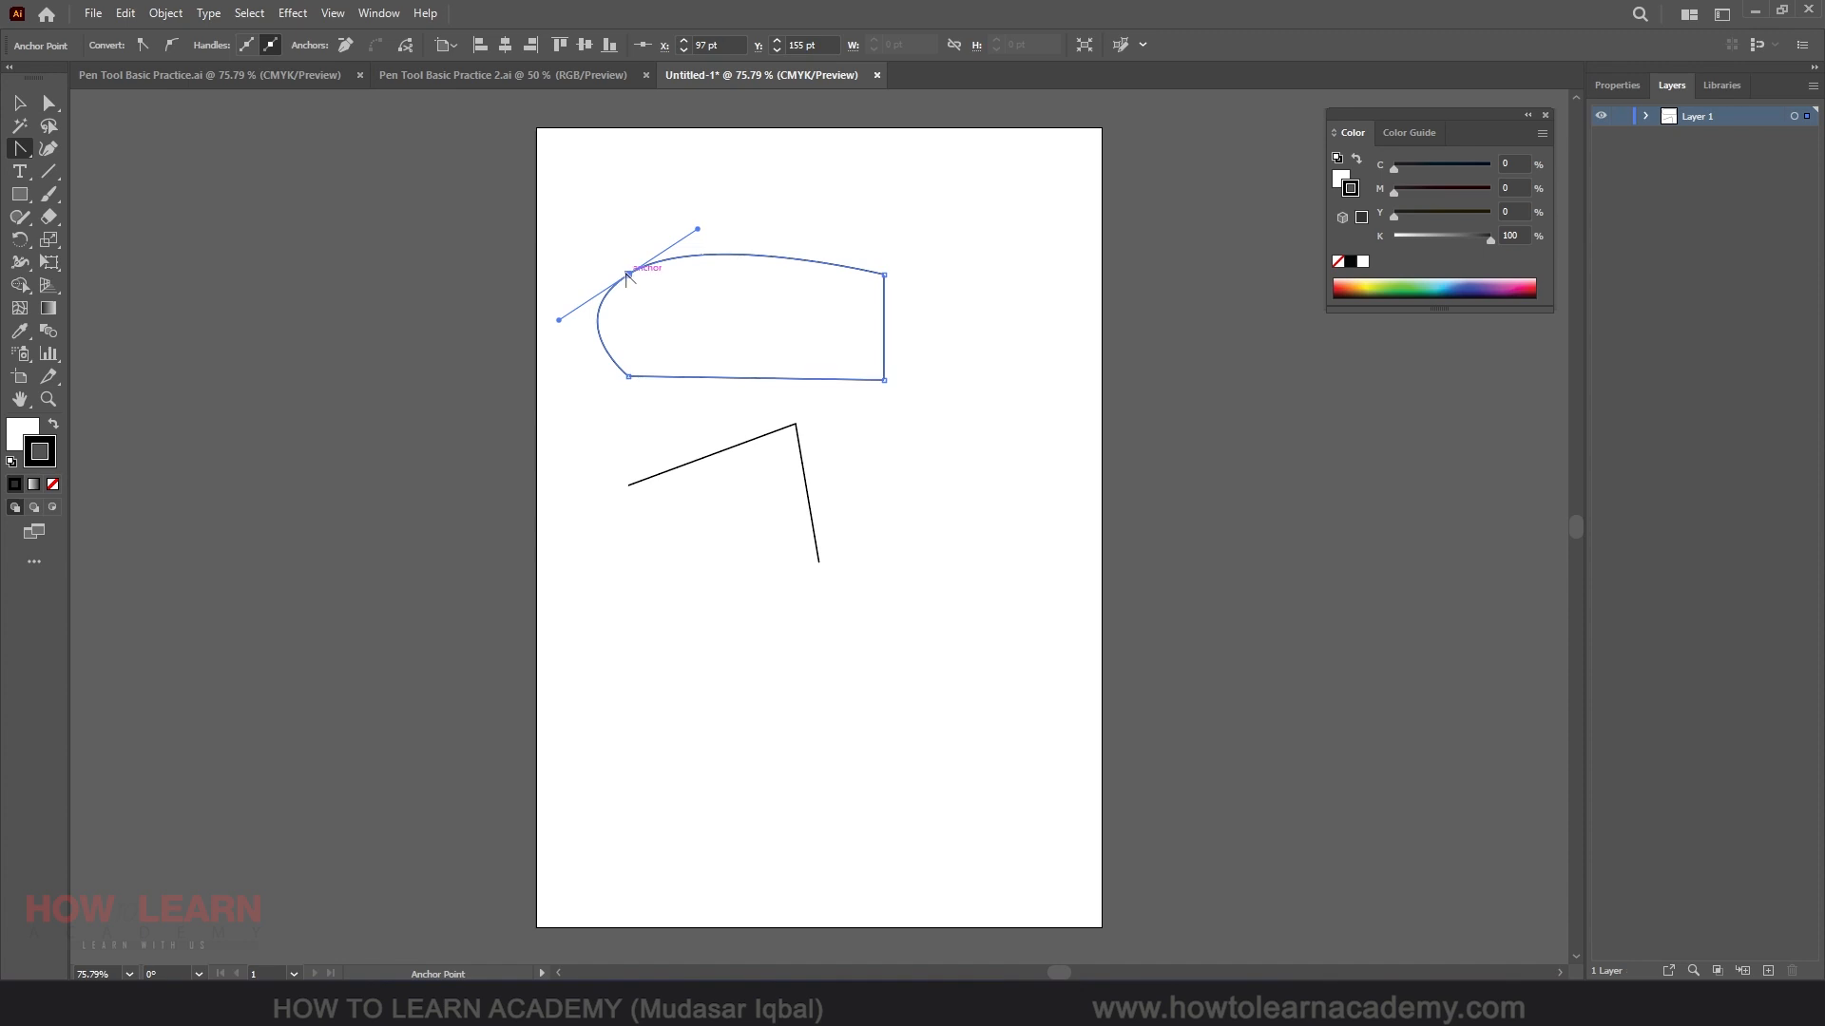
Add an anchor point midway along the shape's straight right edge with the Pen tool, and delete it again.
{"action": "left_click", "coordinate": [23, 150]}
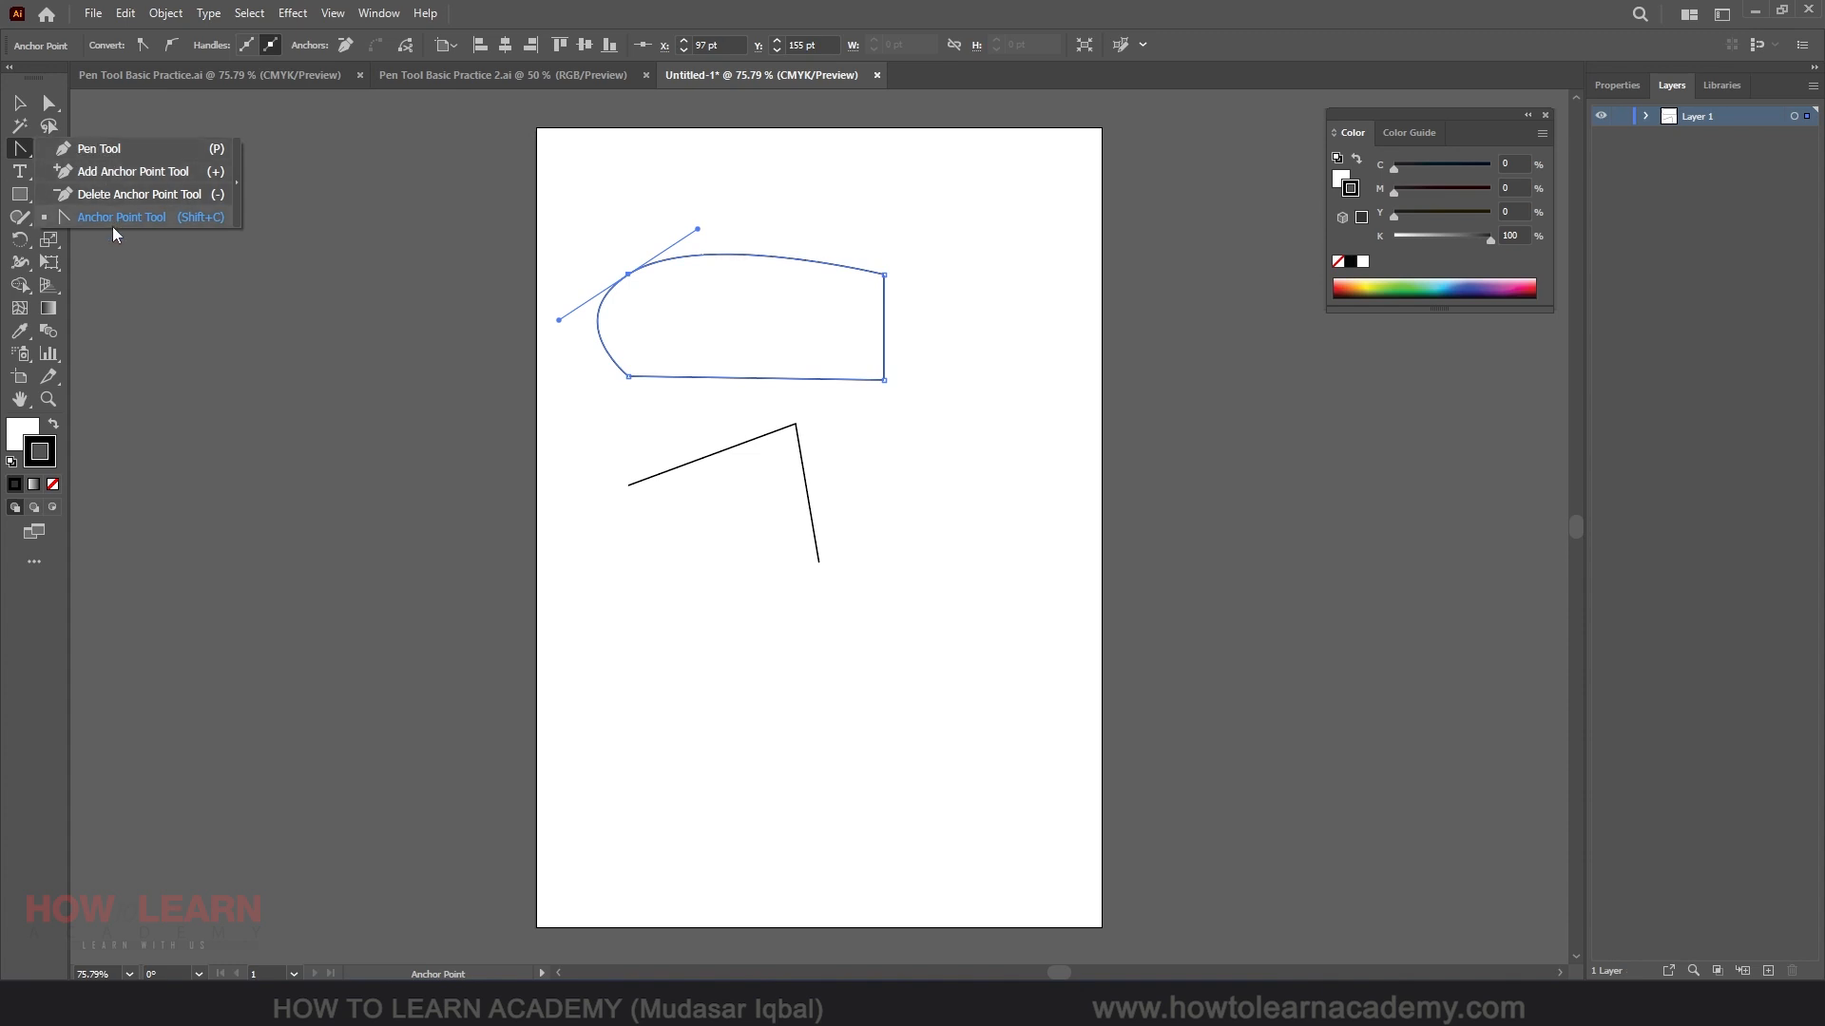
{"action": "left_click", "coordinate": [100, 148]}
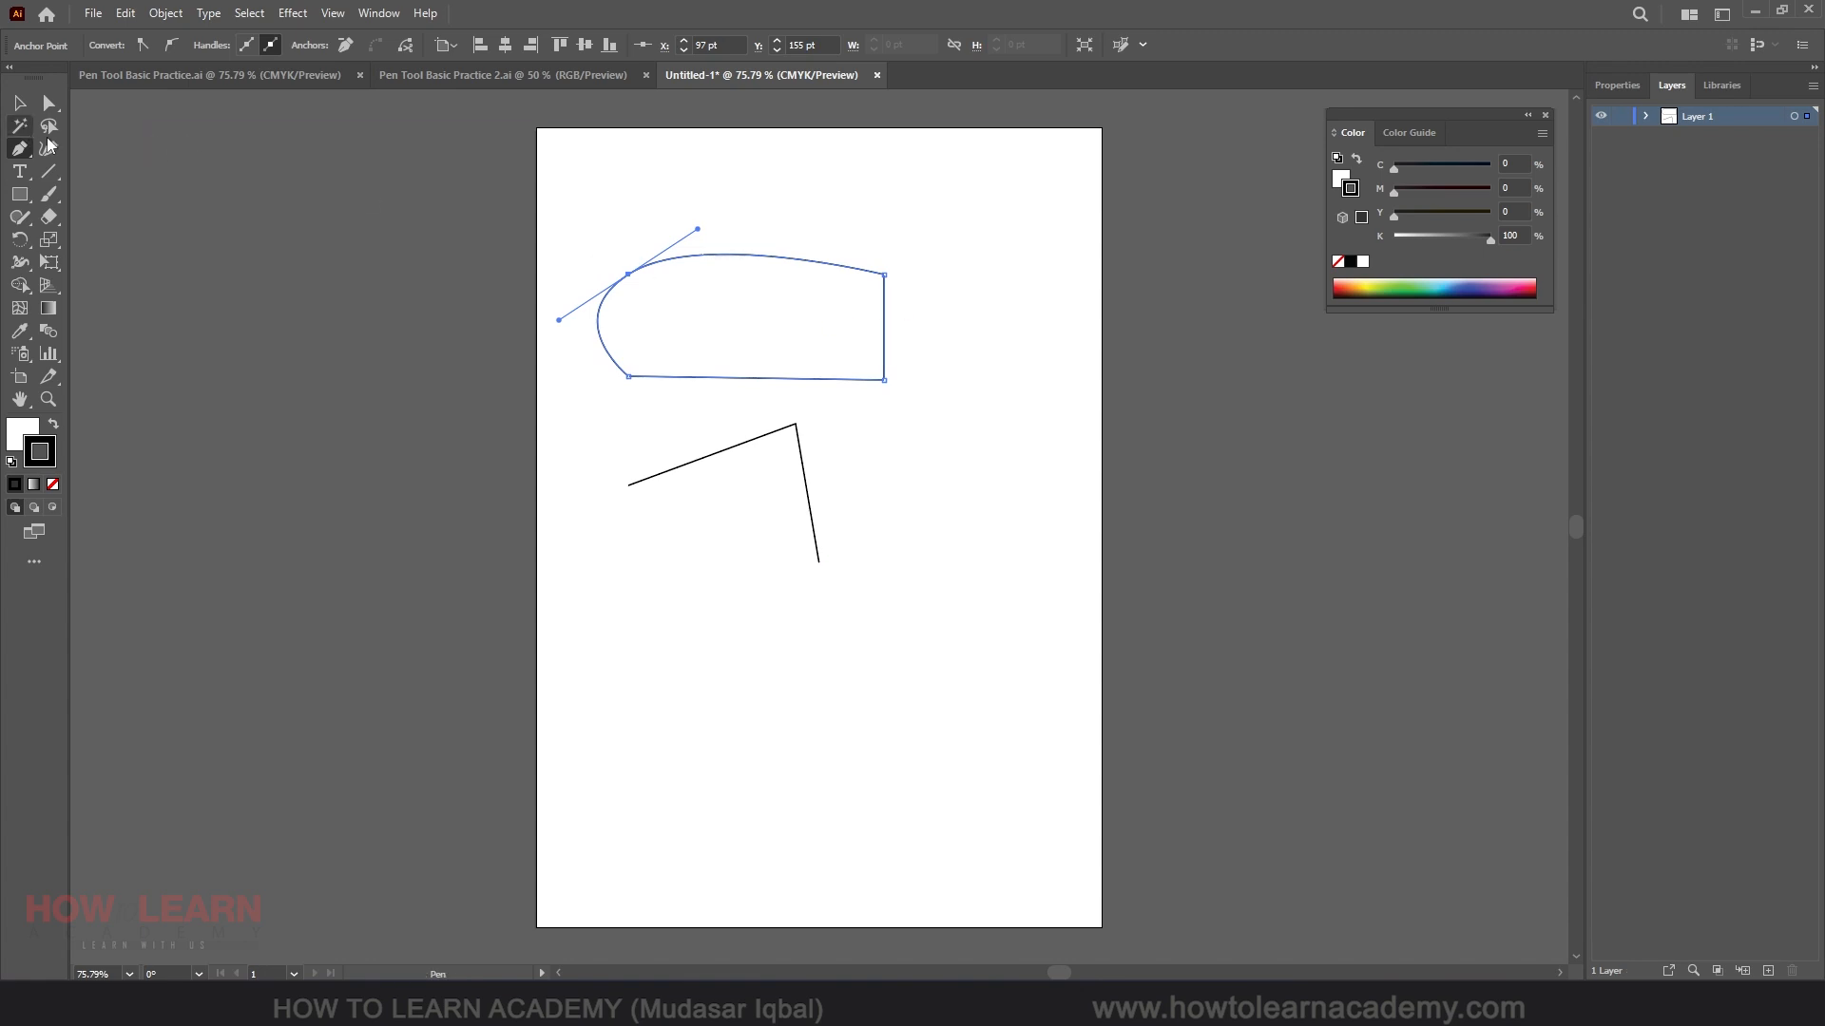
{"action": "left_click", "coordinate": [884, 328]}
{"action": "left_click", "coordinate": [884, 329]}
{"action": "left_click", "coordinate": [18, 153]}
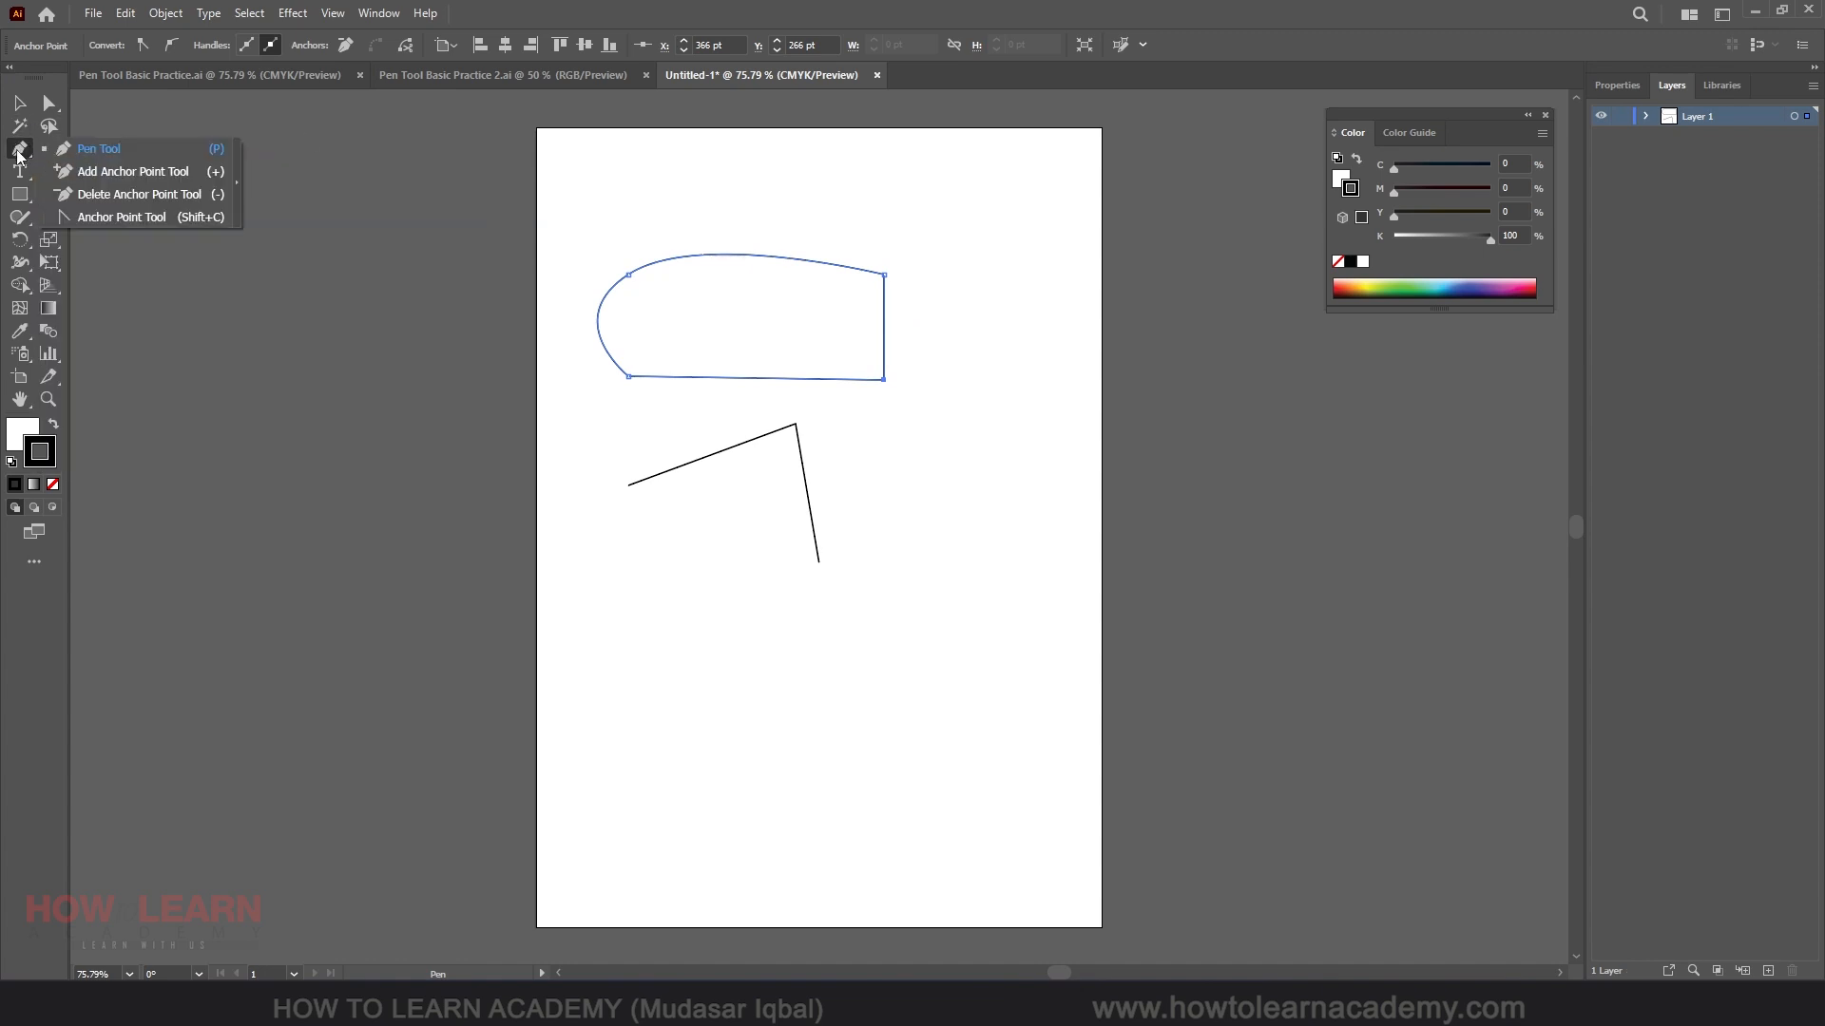
{"action": "left_click", "coordinate": [581, 4]}
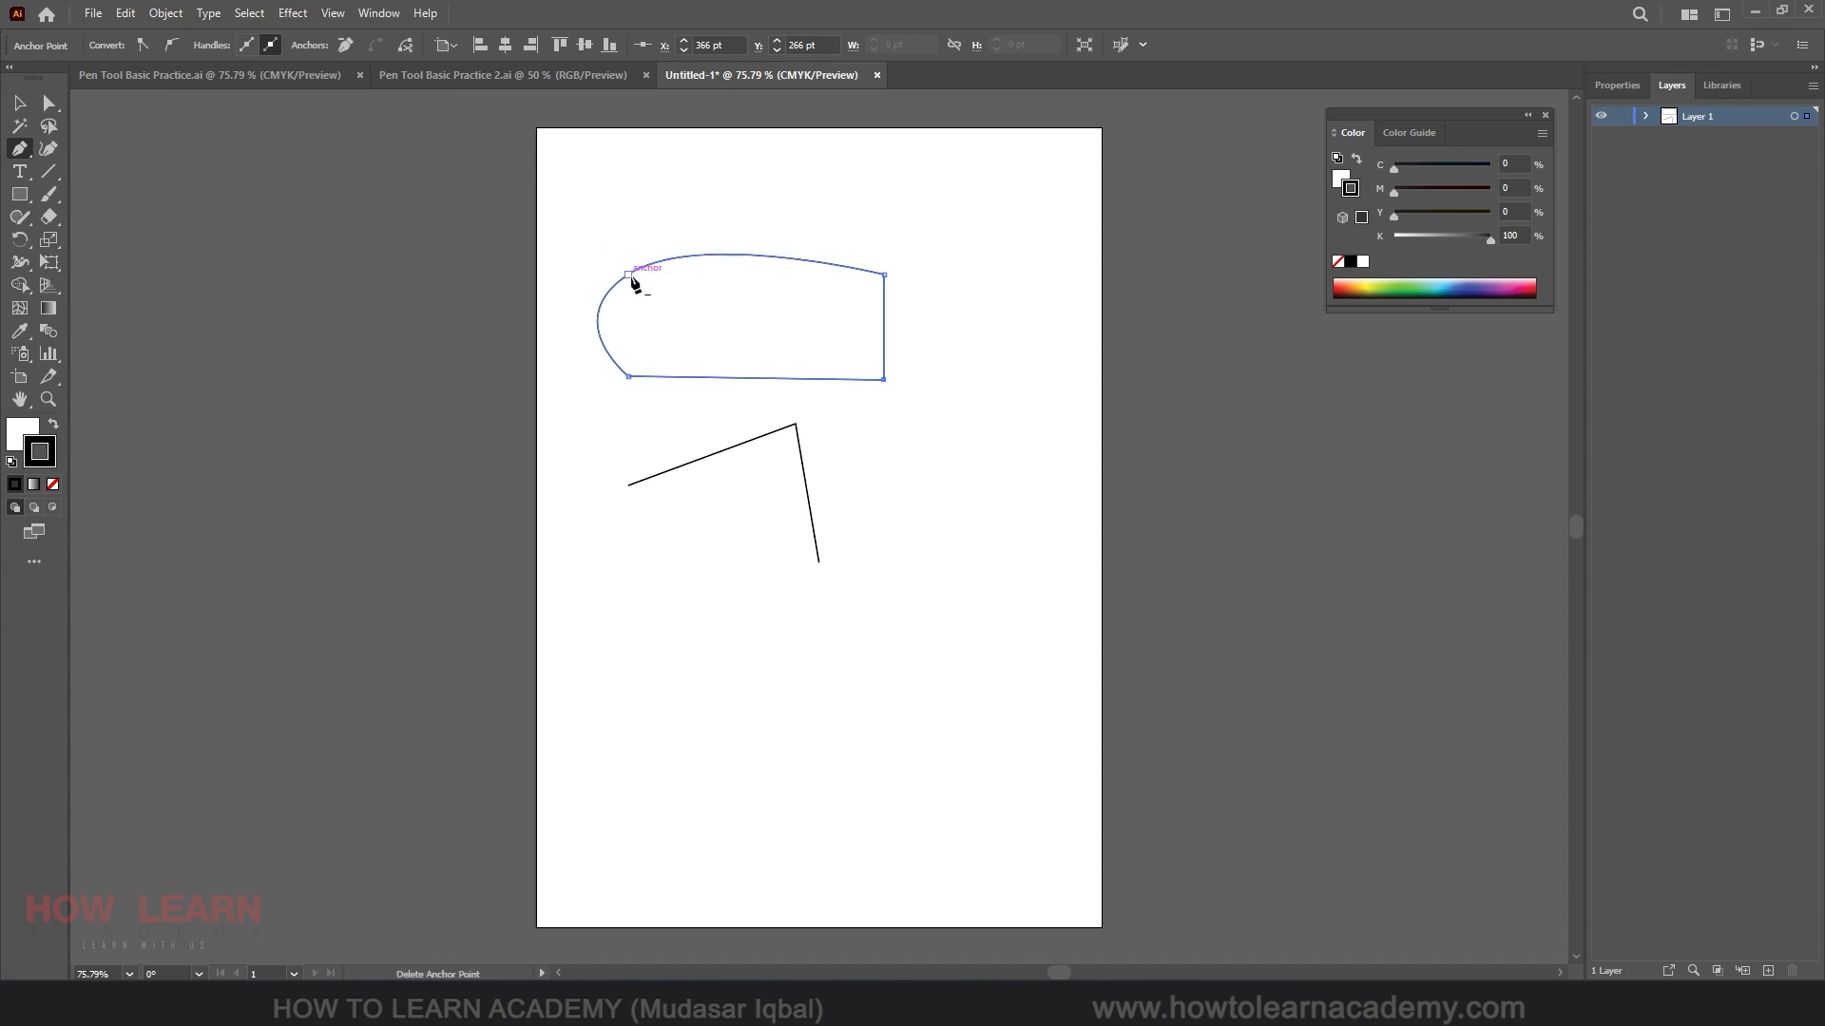
With the Pen tool active, reset the upper-left anchor to a corner and pull new curve handles out of it.
{"action": "key", "text": "alt"}
{"action": "left_click", "coordinate": [629, 275], "text": "alt"}
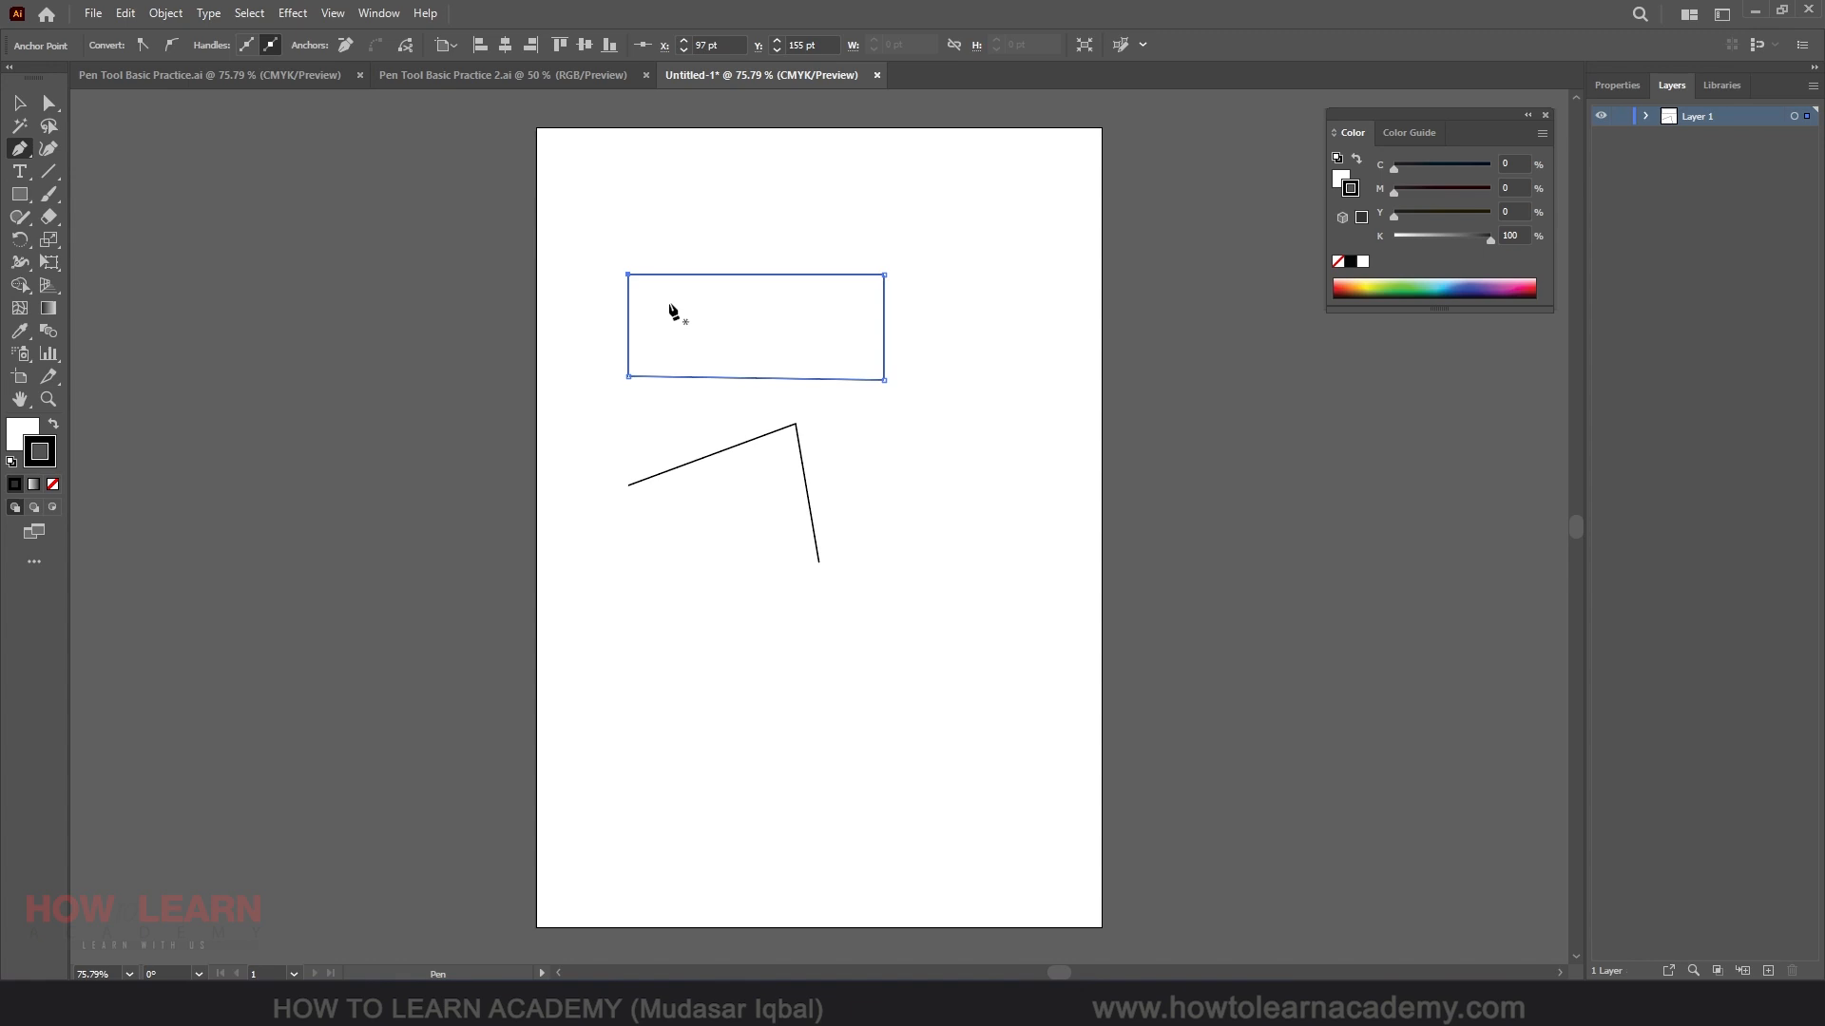
{"action": "key", "text": "alt"}
{"action": "left_click_drag", "start_coordinate": [626, 274], "coordinate": [693, 231]}
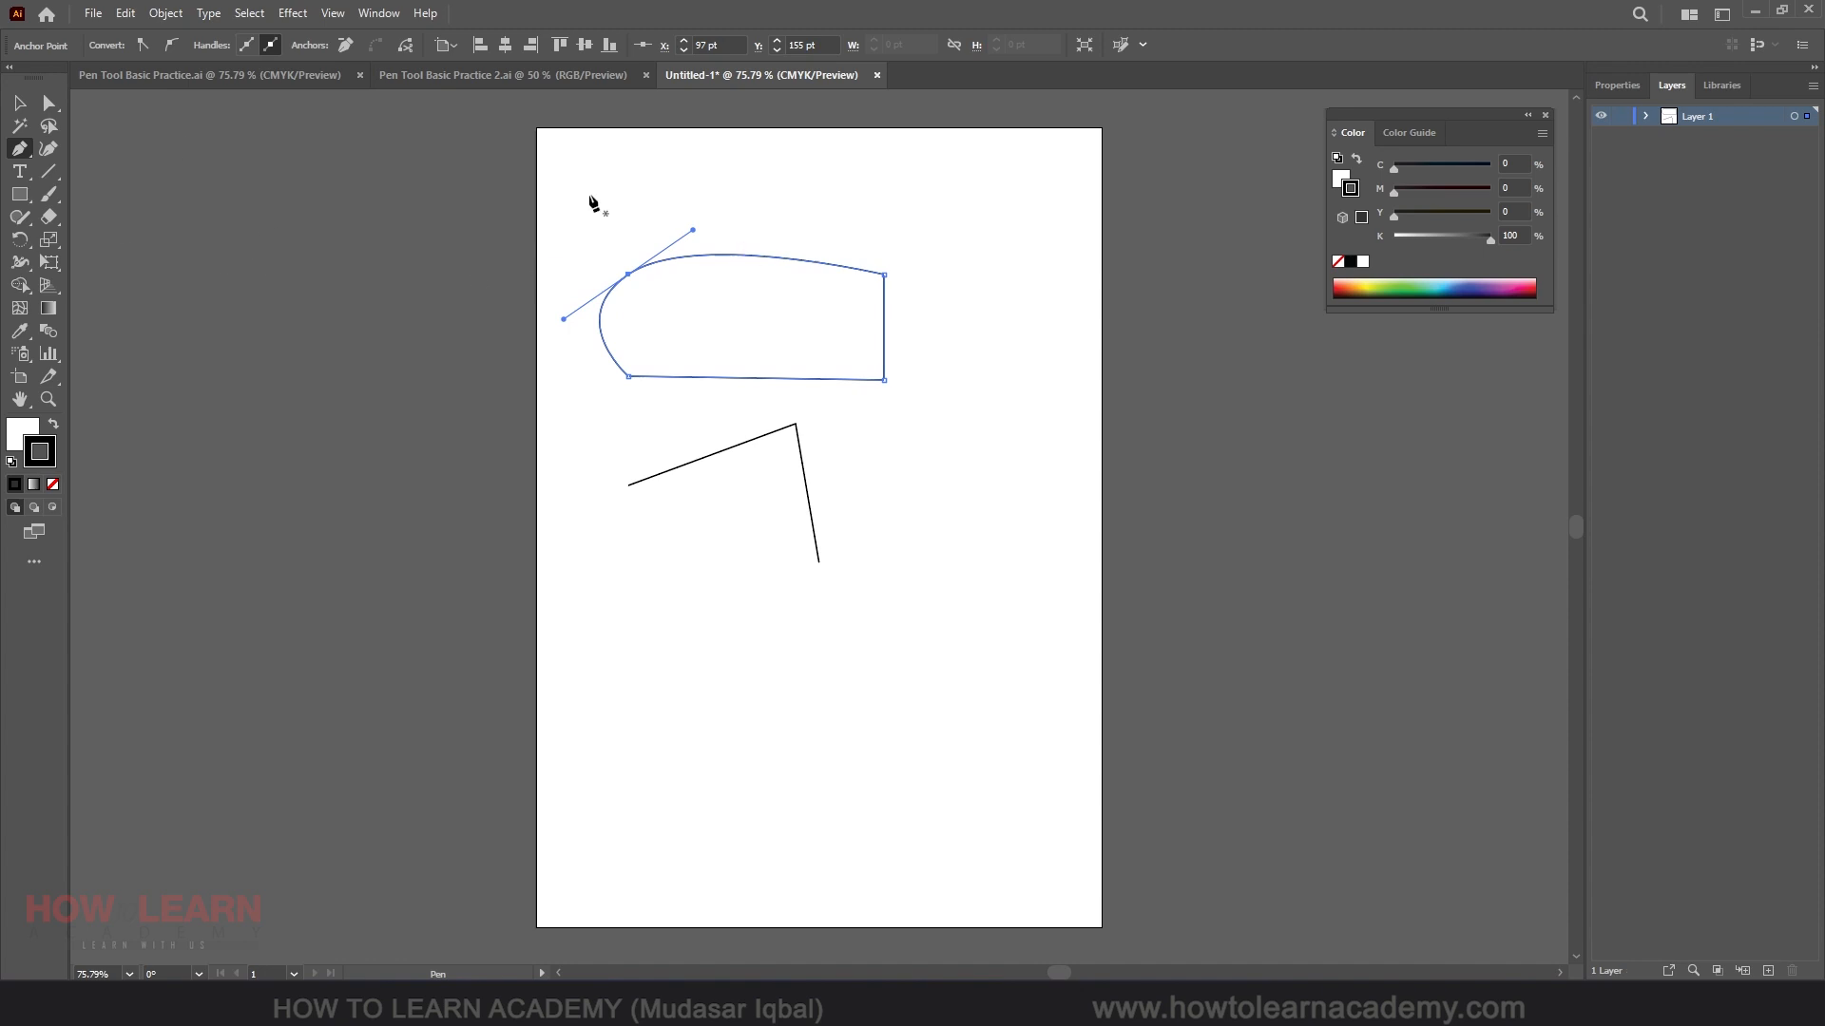
Convert the curved upper-left anchor back to a corner with the Anchor Point tool, and return to the Pen tool.
{"action": "left_click", "coordinate": [19, 152]}
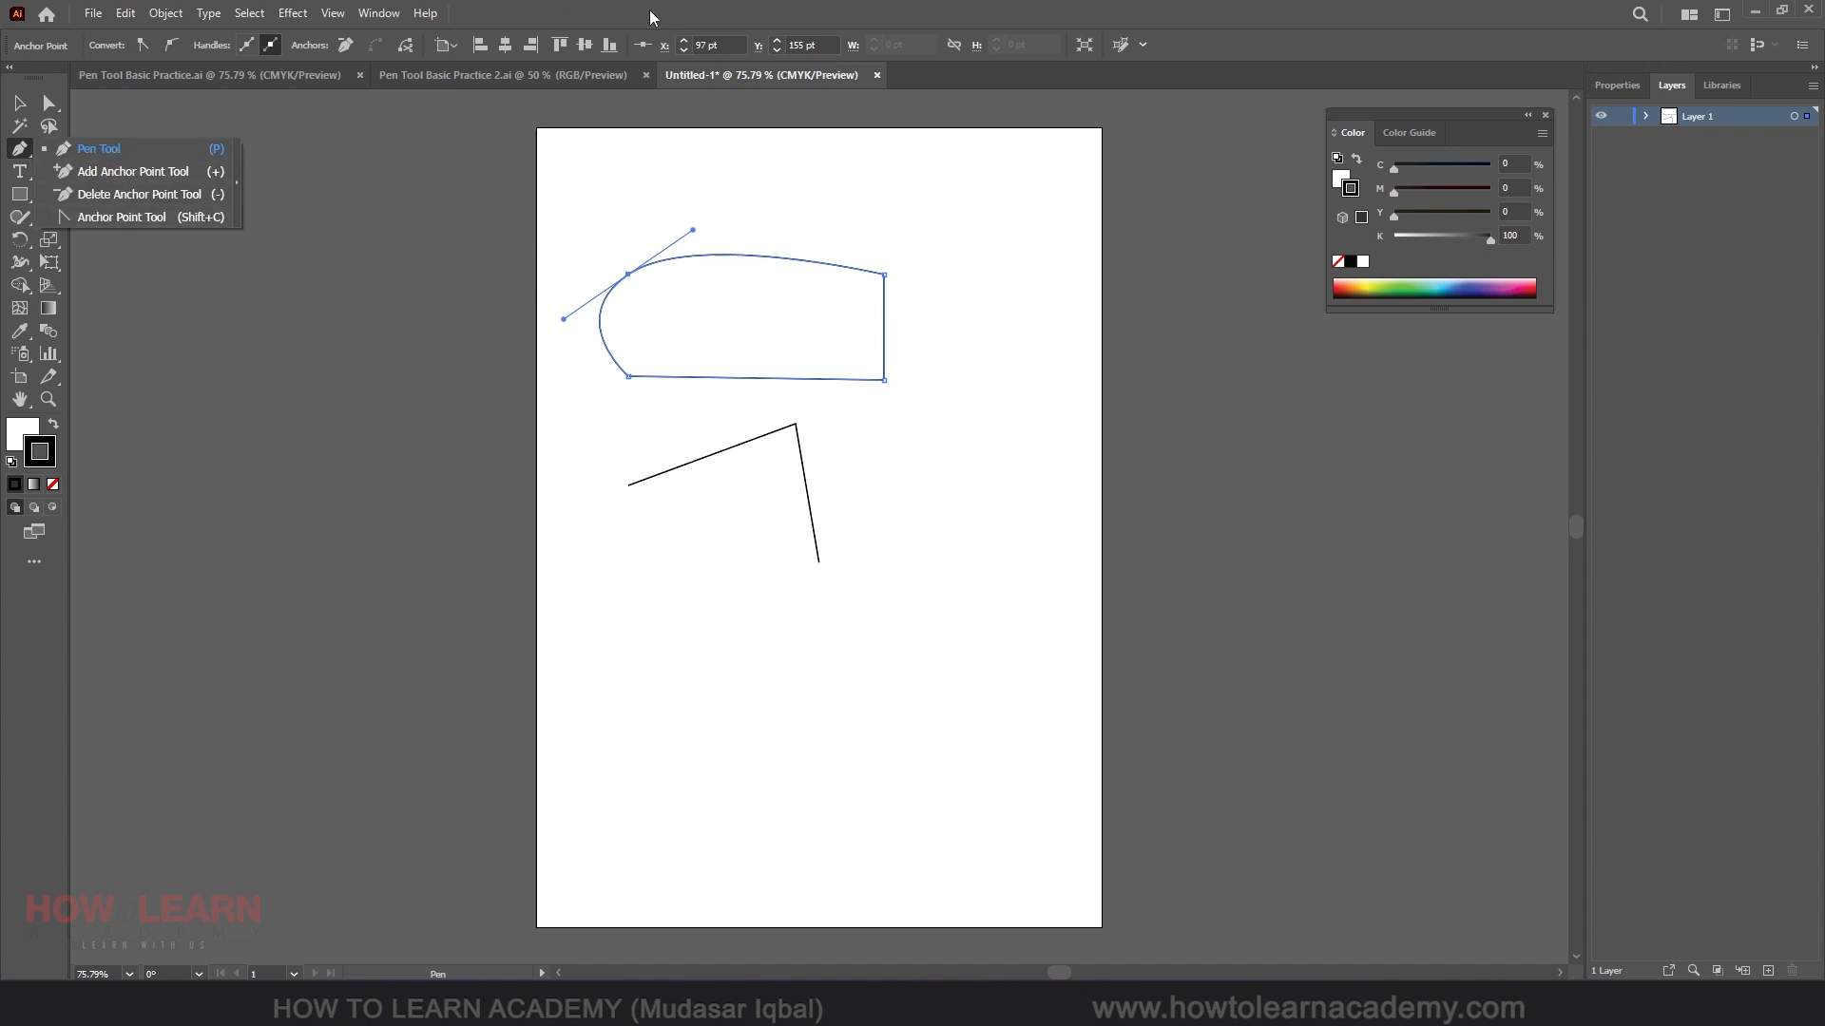
{"action": "key", "text": "shift+c"}
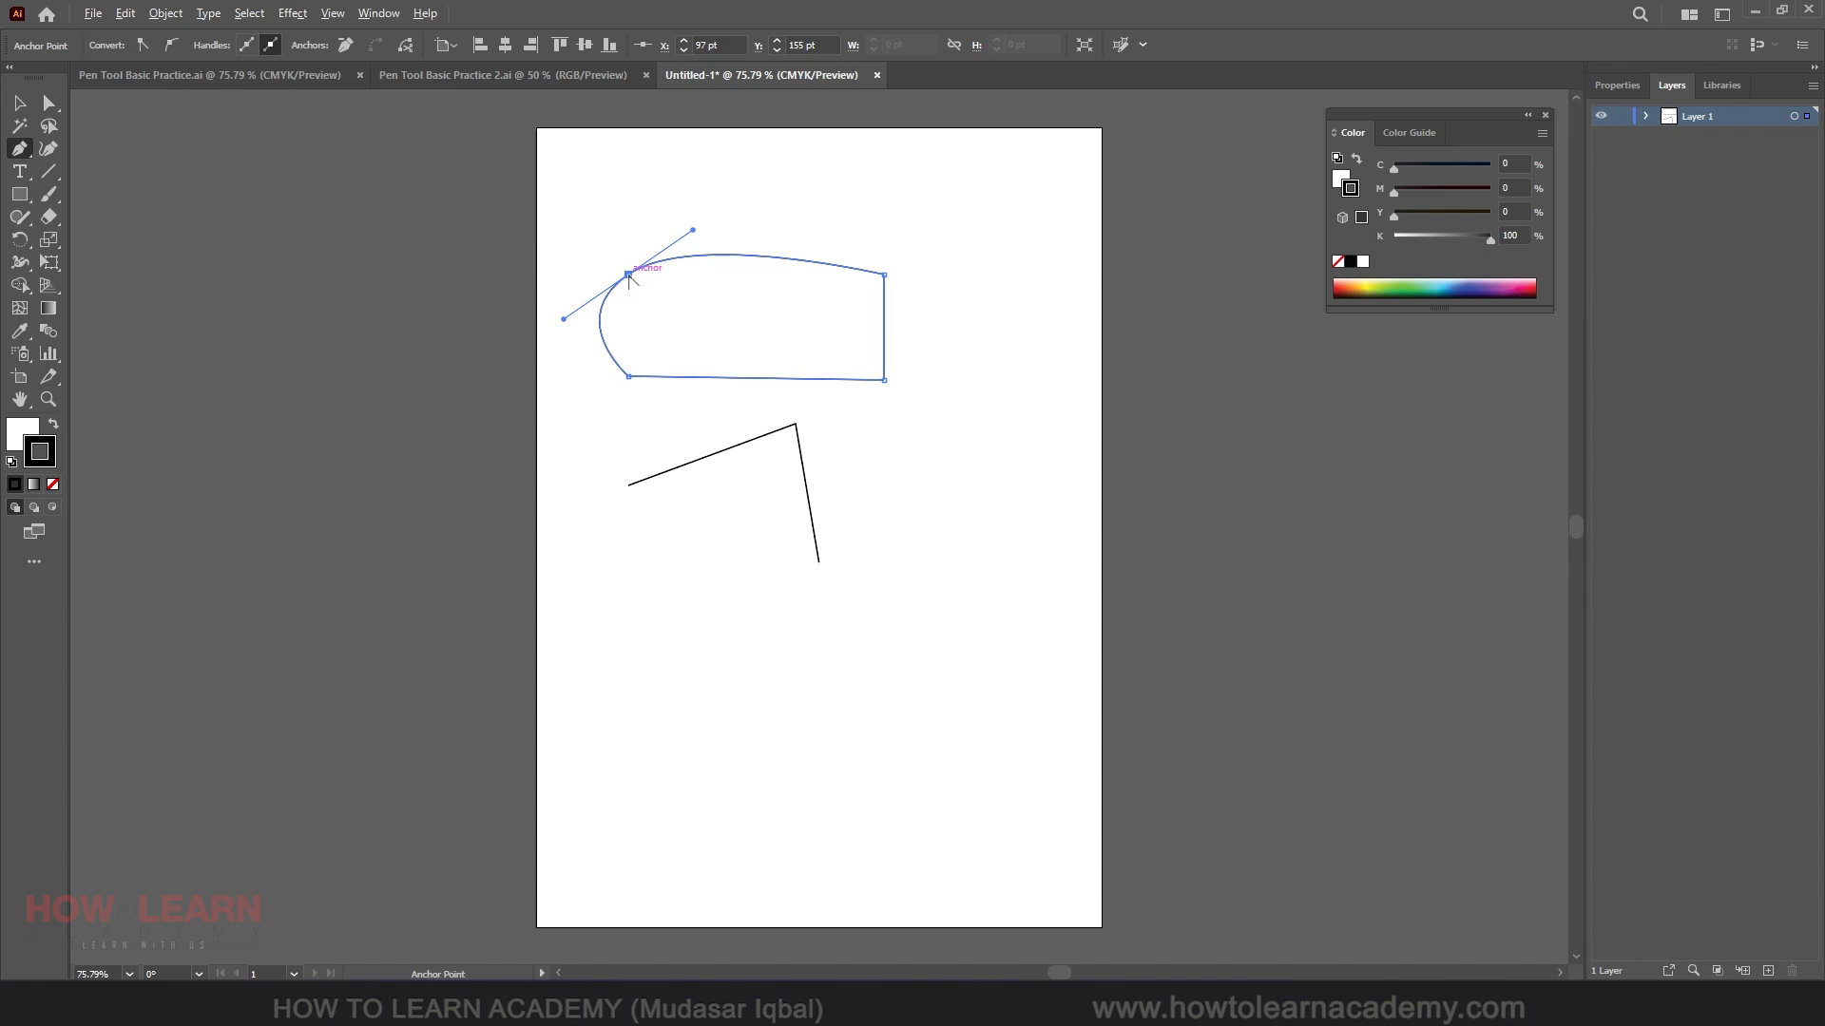
{"action": "left_click", "coordinate": [627, 275]}
{"action": "key", "text": "p"}
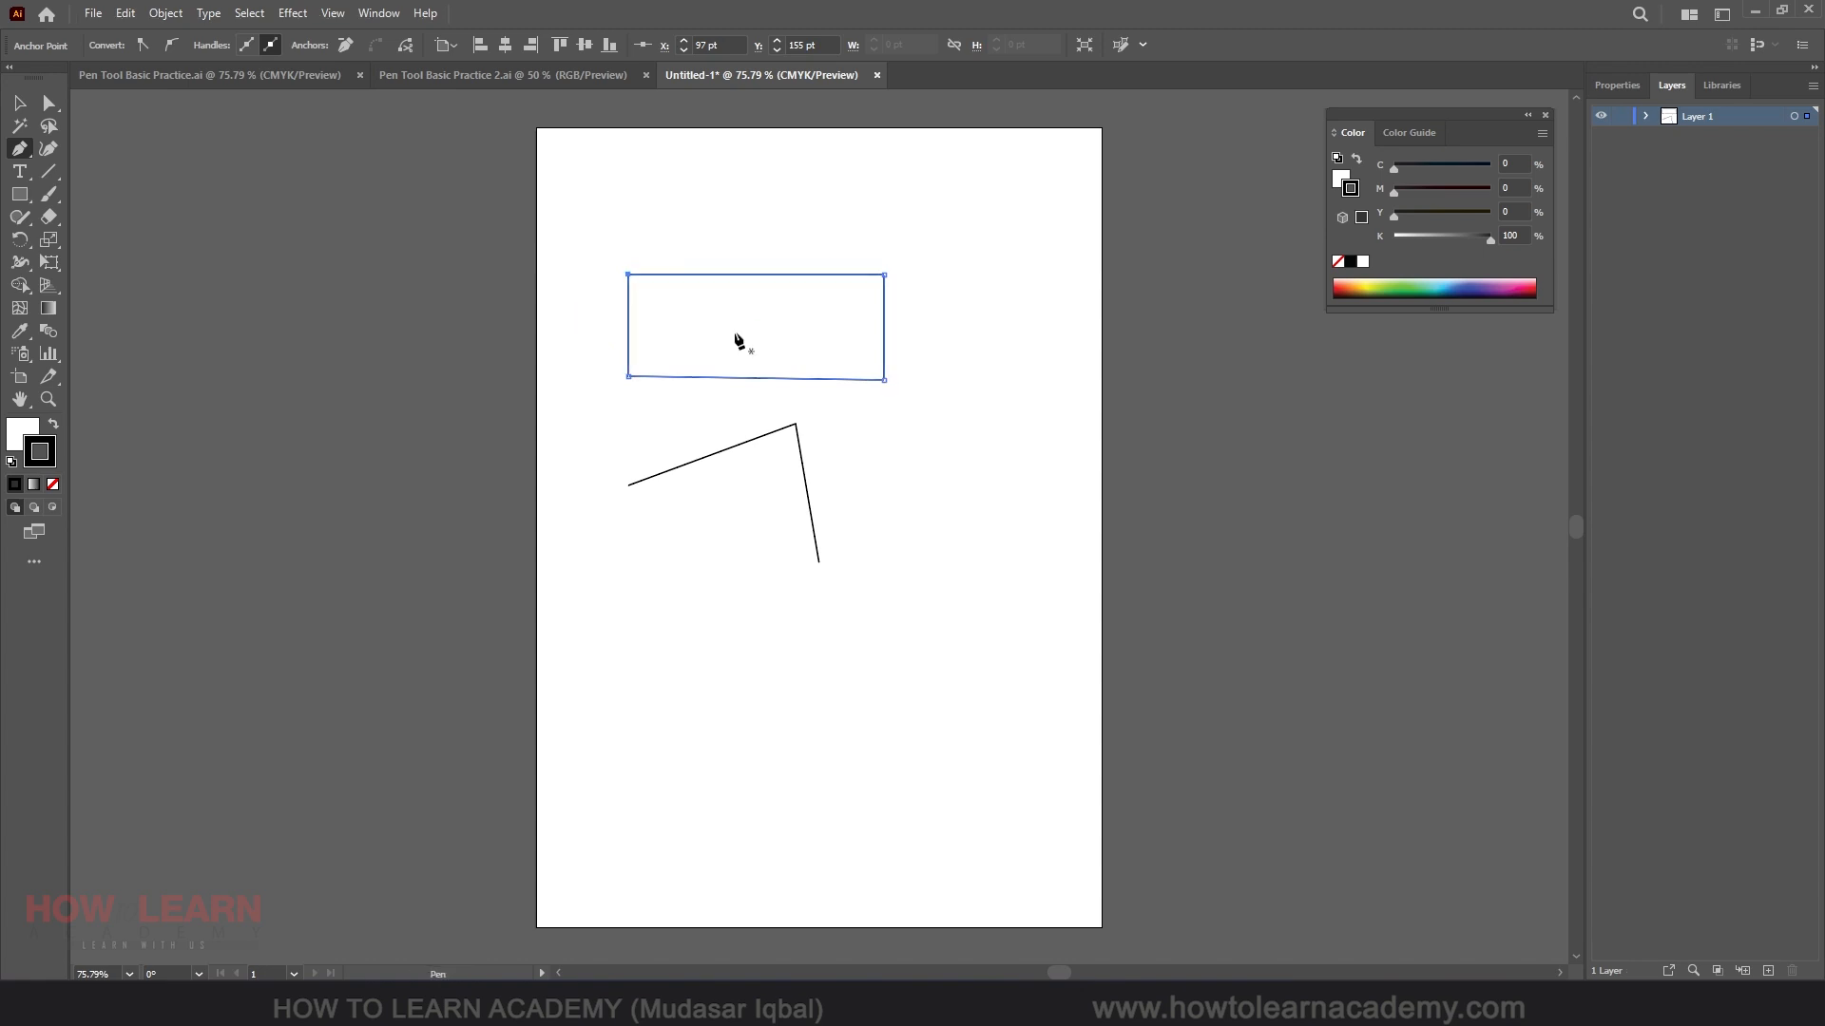
Try moving the rectangle's upper-left anchor inward to X 264 pt, Y 231 pt with Direct Selection, and undo the move.
{"action": "left_click", "coordinate": [47, 103]}
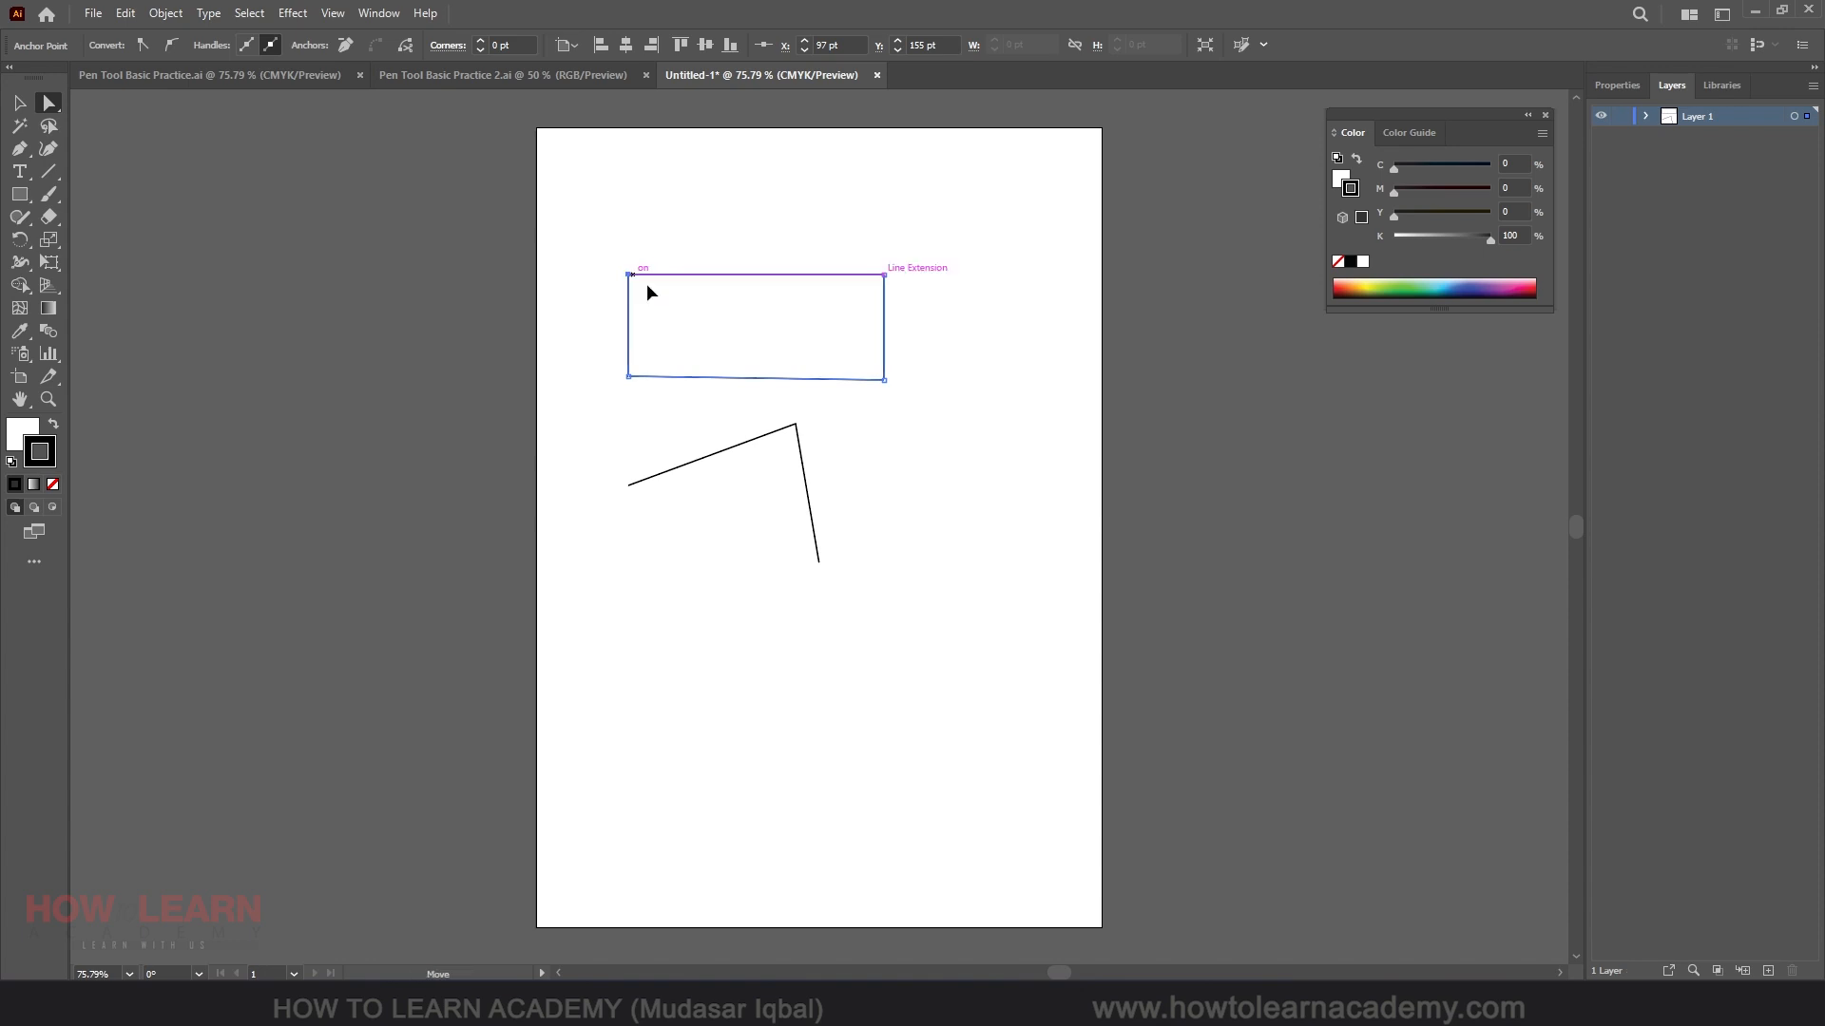
{"action": "left_click_drag", "start_coordinate": [629, 275], "coordinate": [786, 346]}
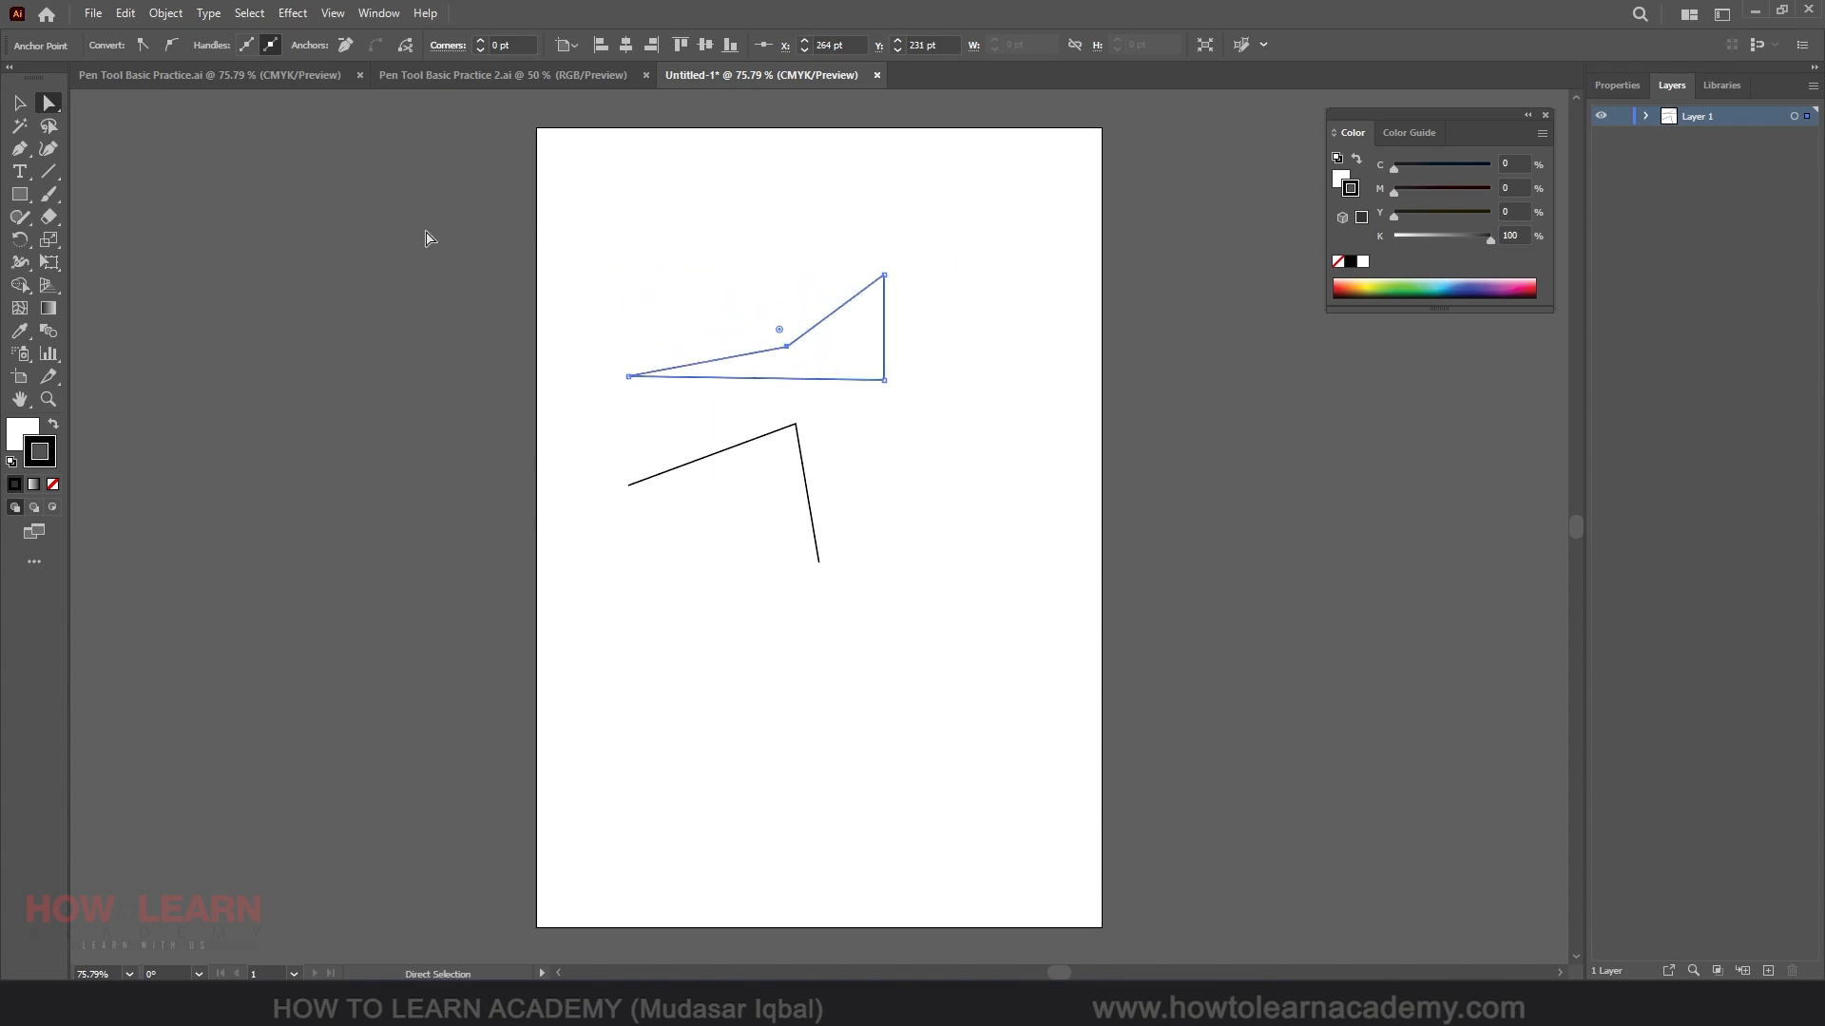
{"action": "key", "text": "ctrl+z"}
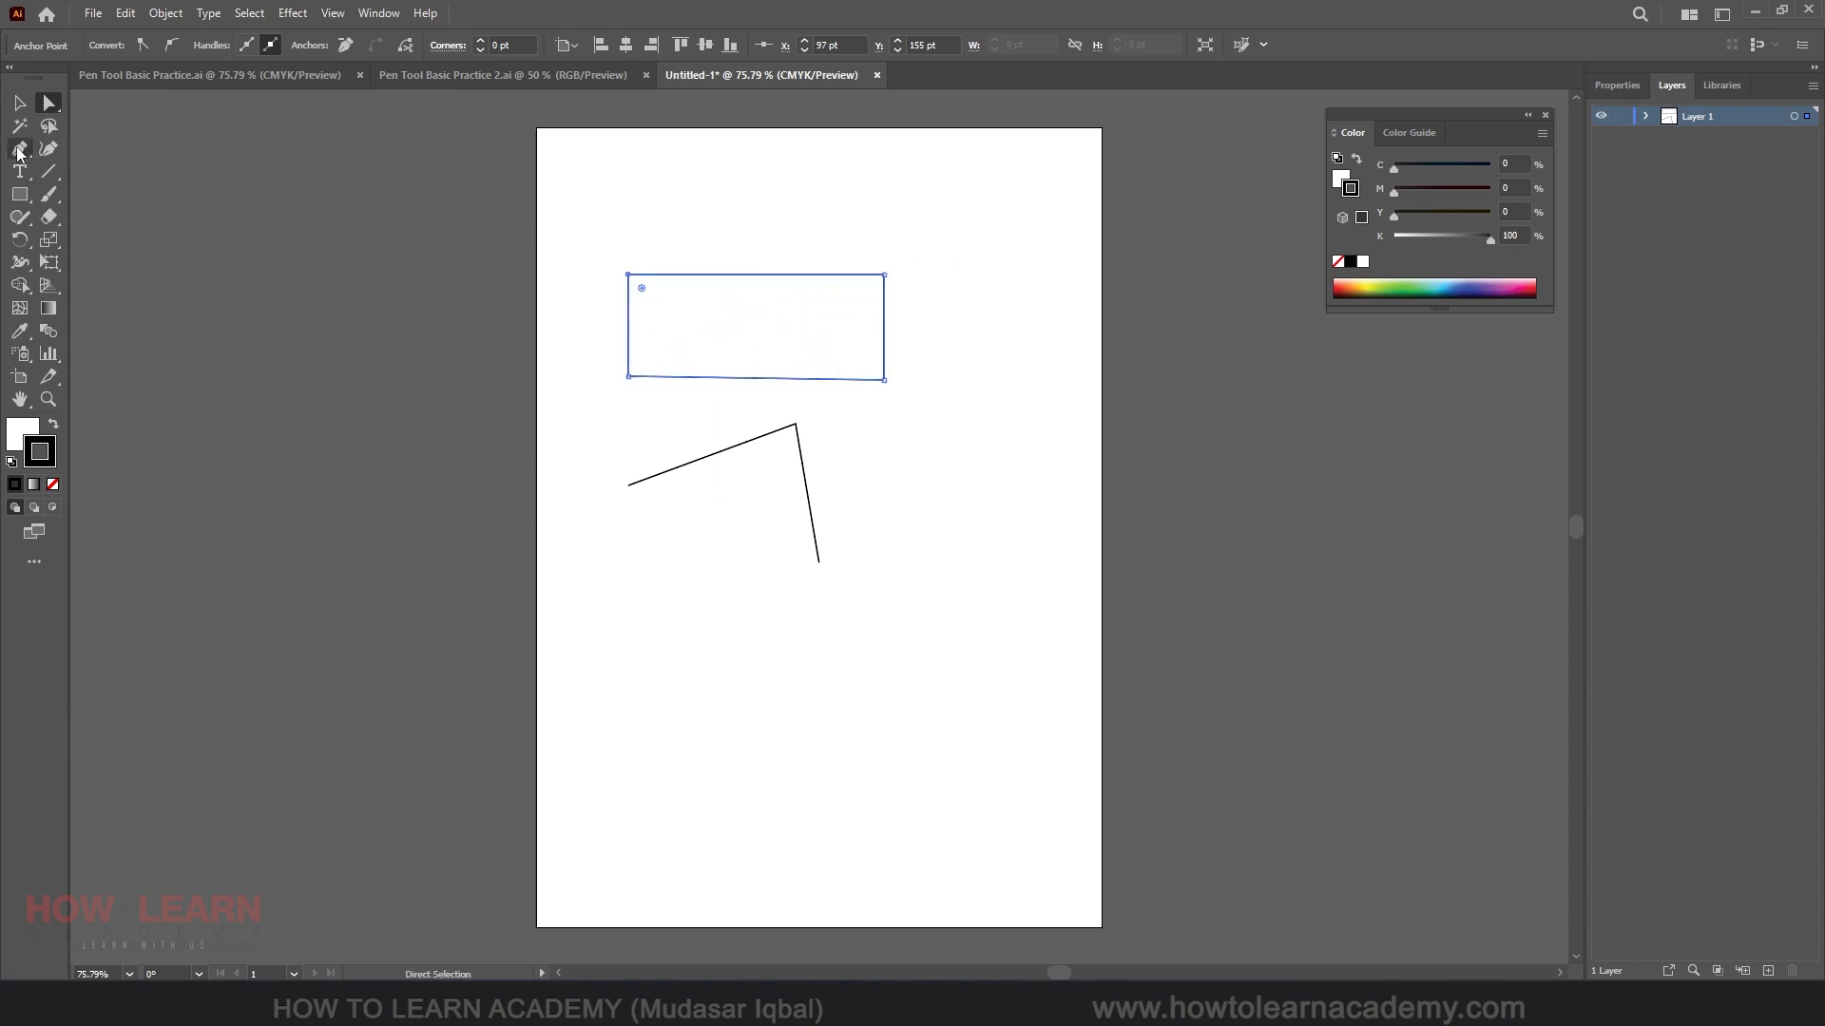
Move the rectangle's upper-left anchor inward to about X 298 pt, Y 228 pt, using temporary Direct Selection from the Pen tool.
{"action": "left_click", "coordinate": [20, 152]}
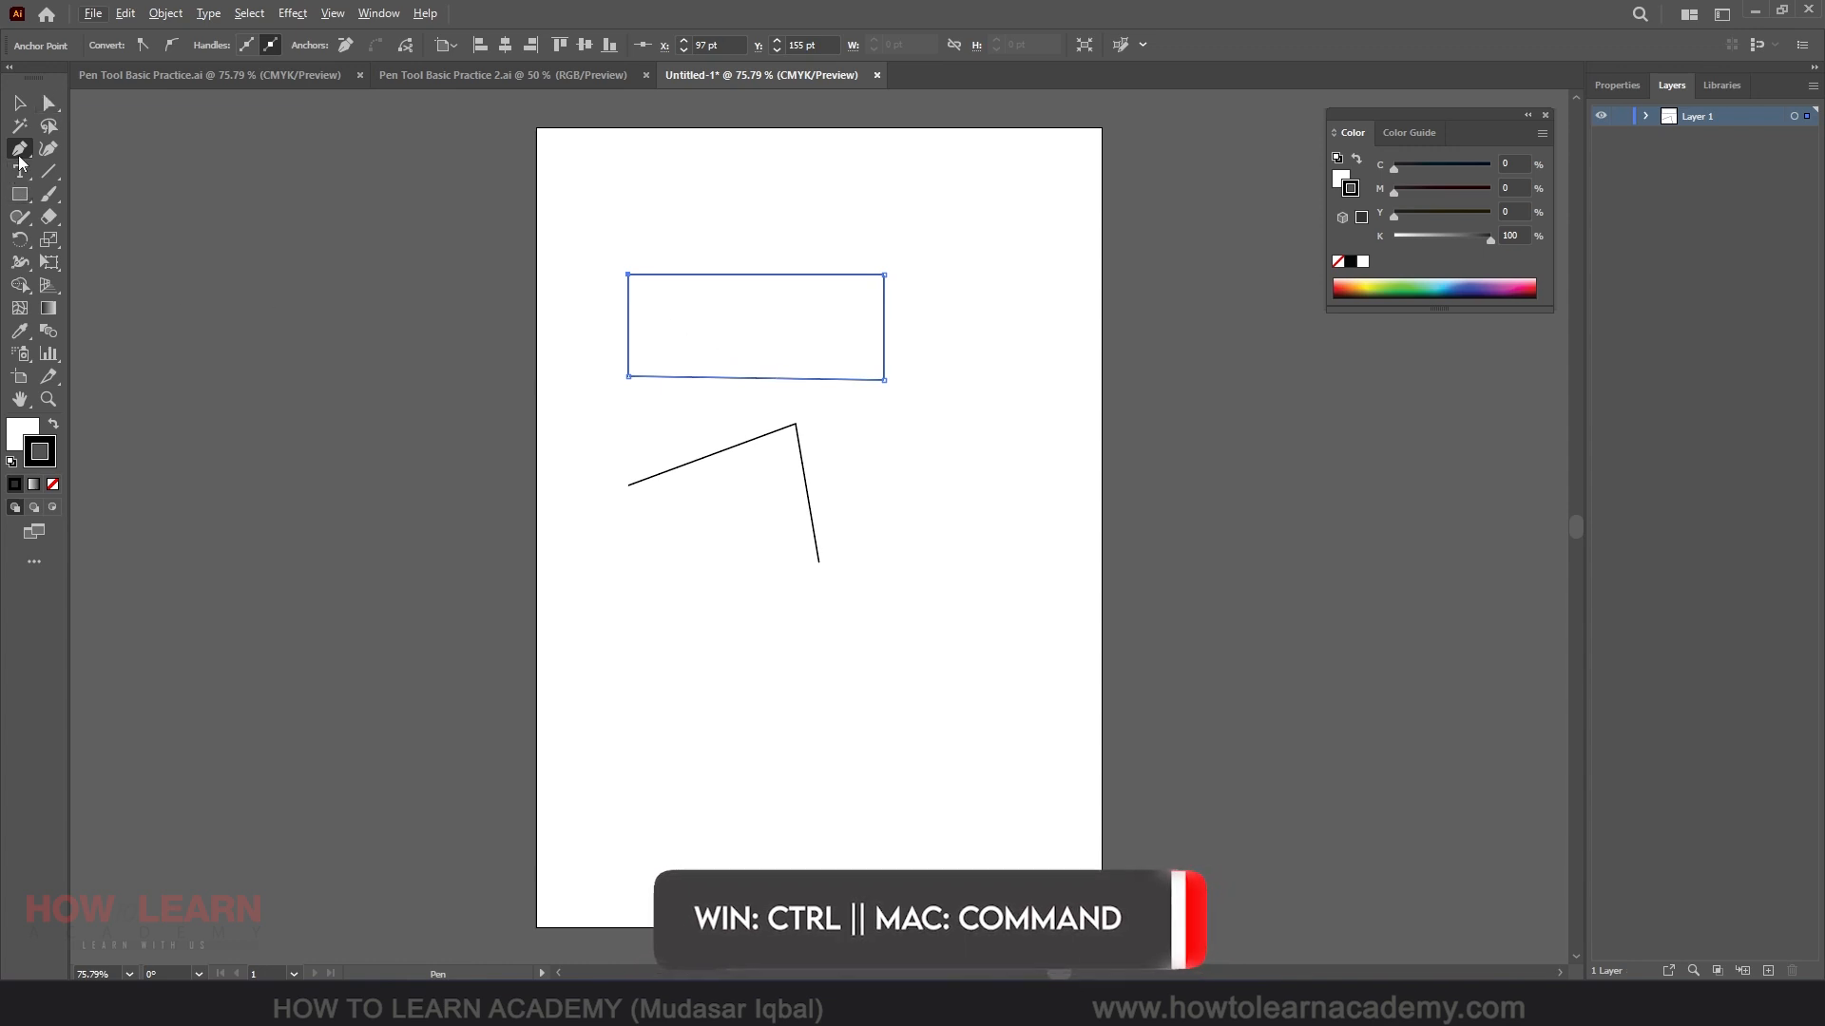
{"action": "key", "text": "ctrl"}
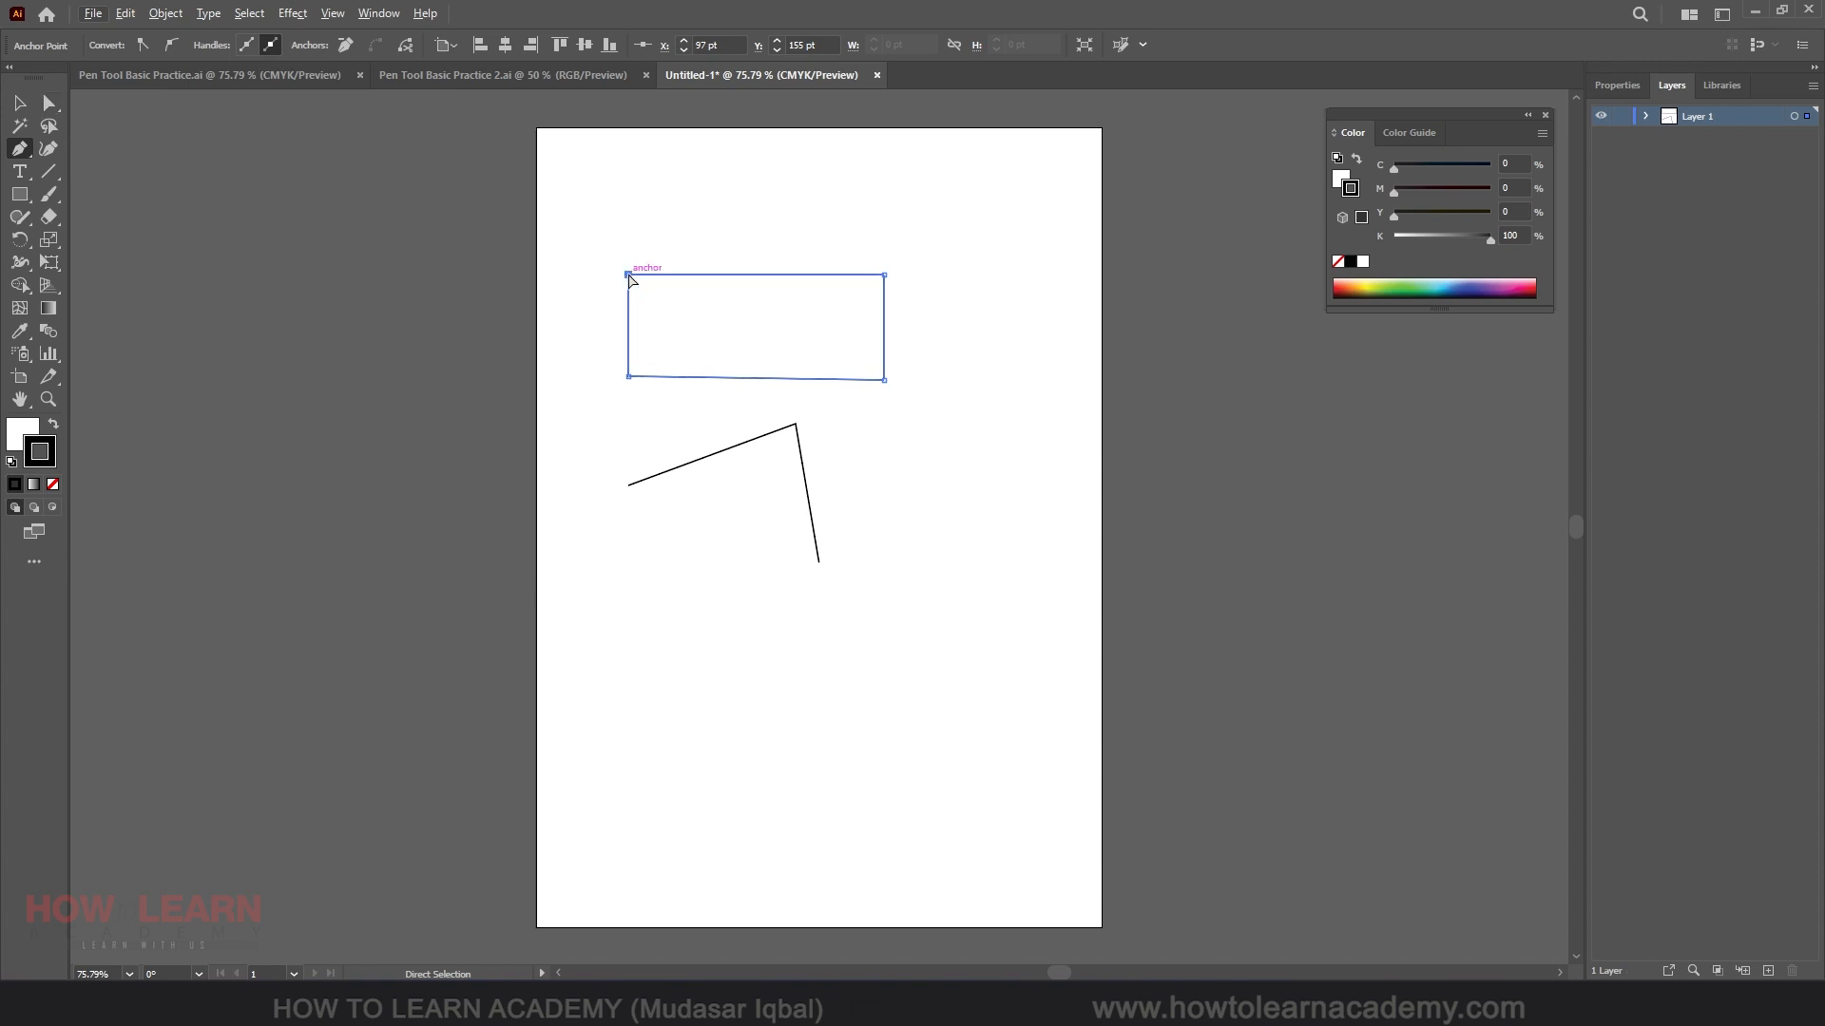
{"action": "left_click_drag", "start_coordinate": [628, 275], "coordinate": [819, 343]}
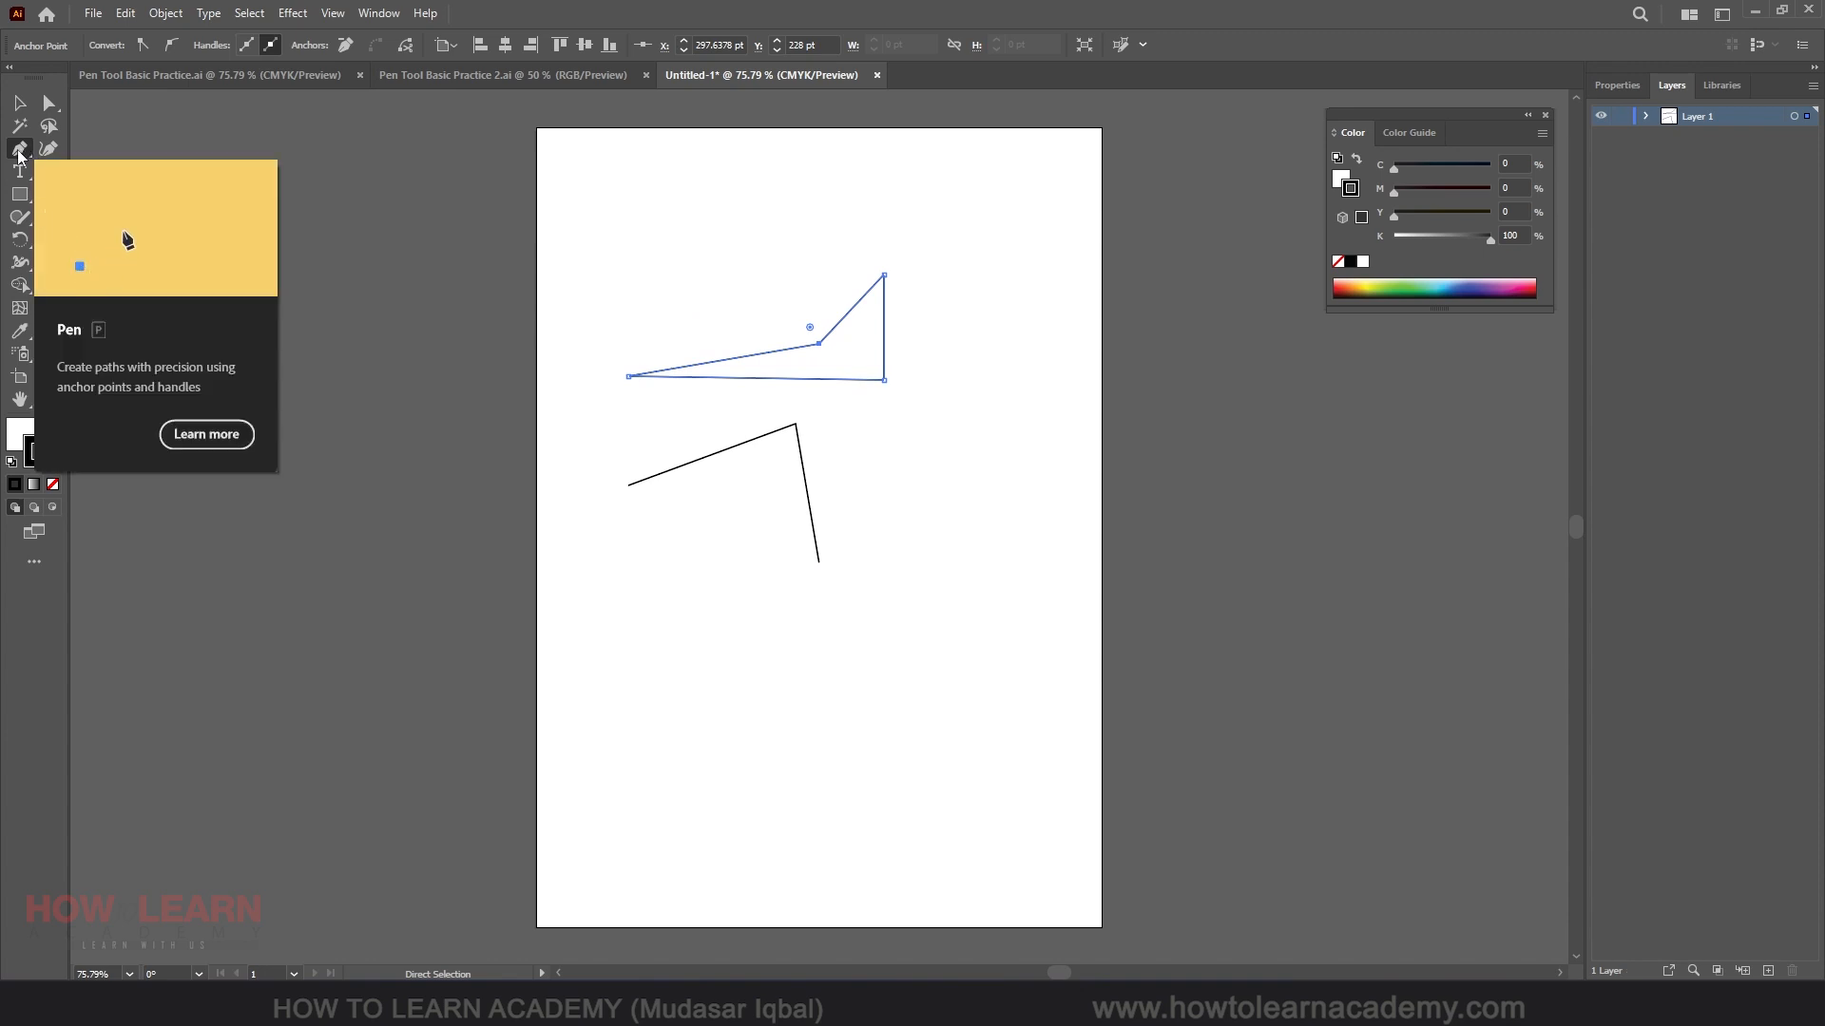
Move the polygon's inward anchor back to the upper-left corner at about X 97 pt, Y 155 pt, using temporary Direct Selection from the Pen tool.
{"action": "left_click", "coordinate": [18, 152]}
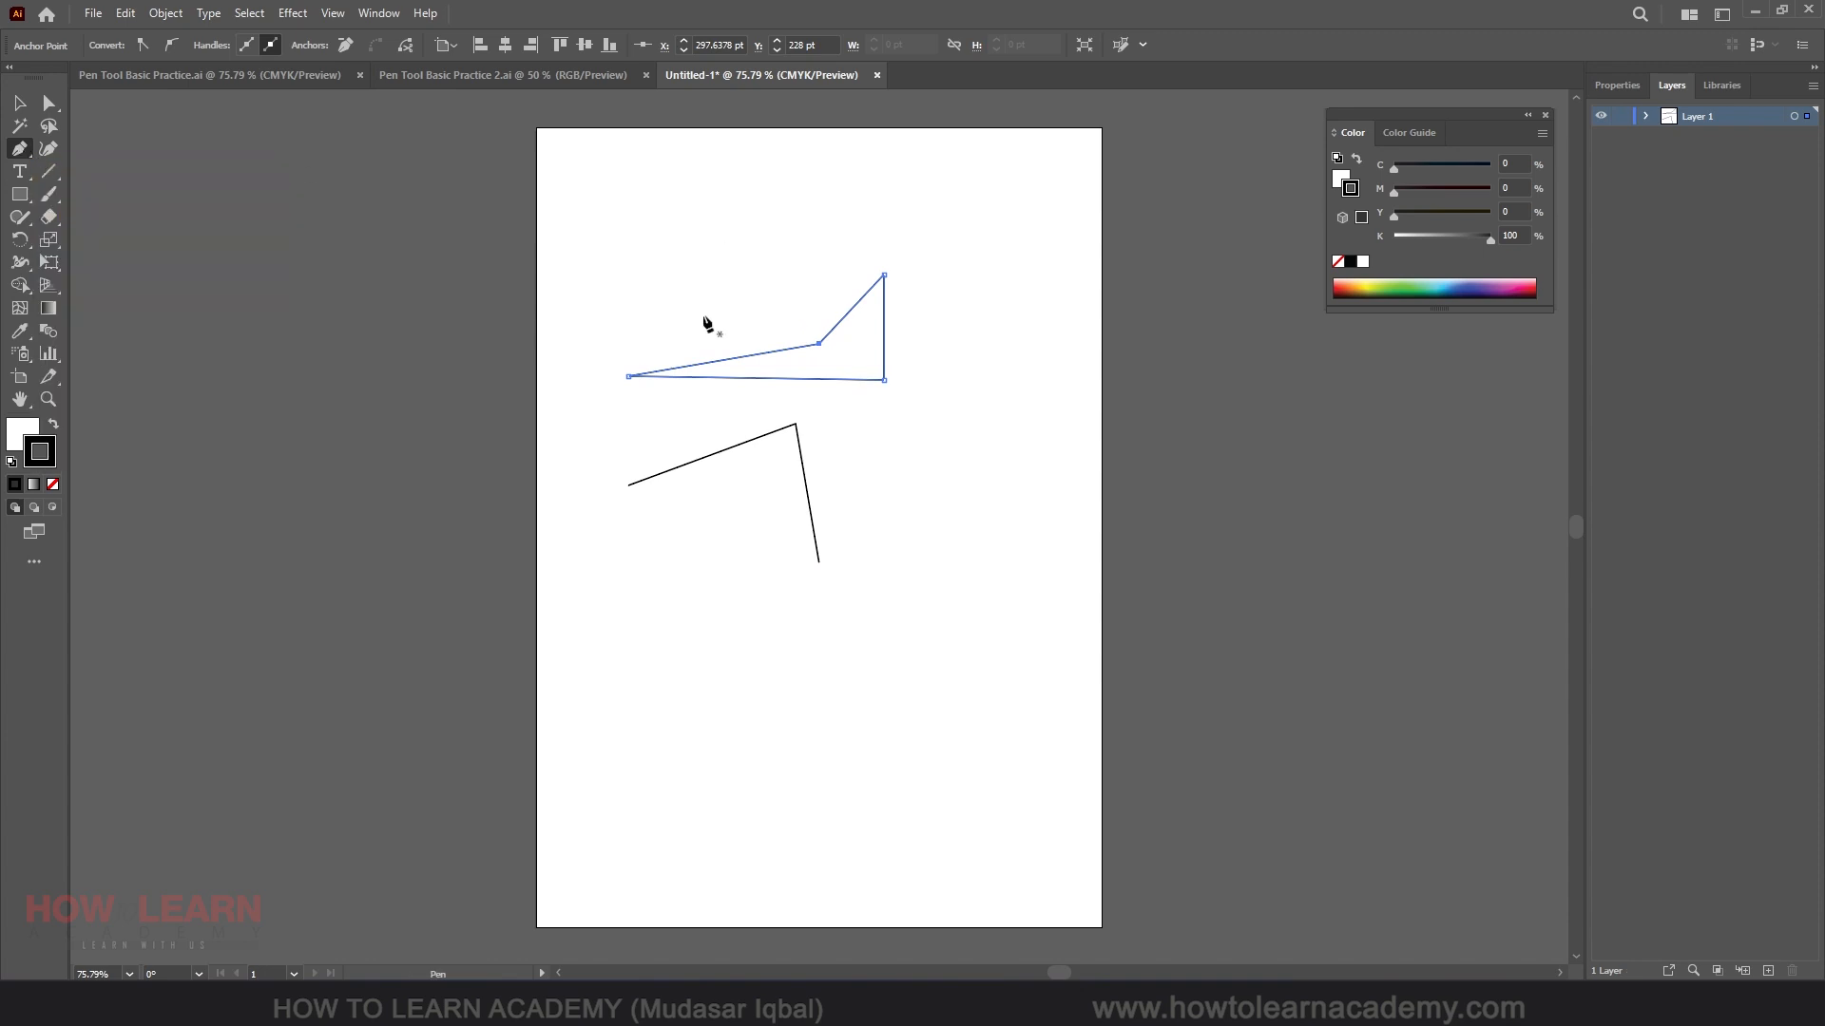
{"action": "left_click", "coordinate": [817, 345], "text": "ctrl"}
{"action": "left_click_drag", "start_coordinate": [820, 345], "coordinate": [628, 275]}
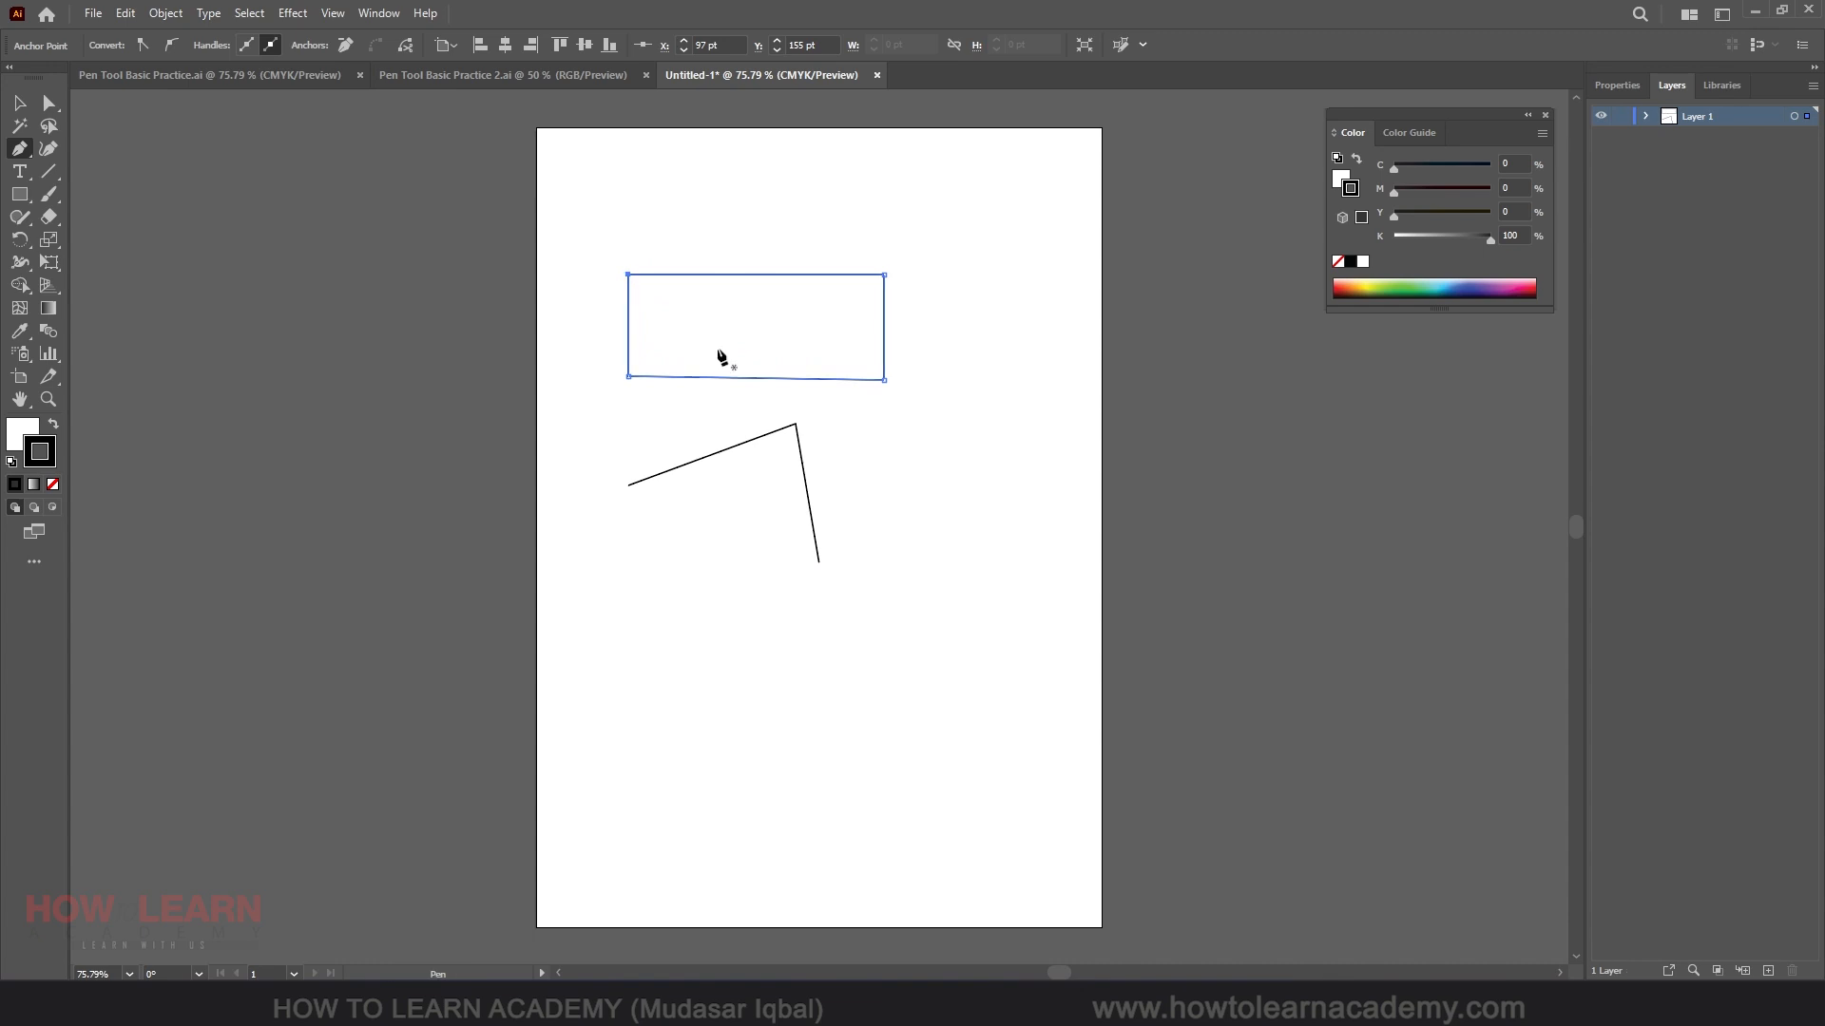
Try adding and deleting an anchor at the top edge's midpoint, and curving the upper-left anchor and resetting it to a corner.
{"action": "left_click", "coordinate": [756, 275]}
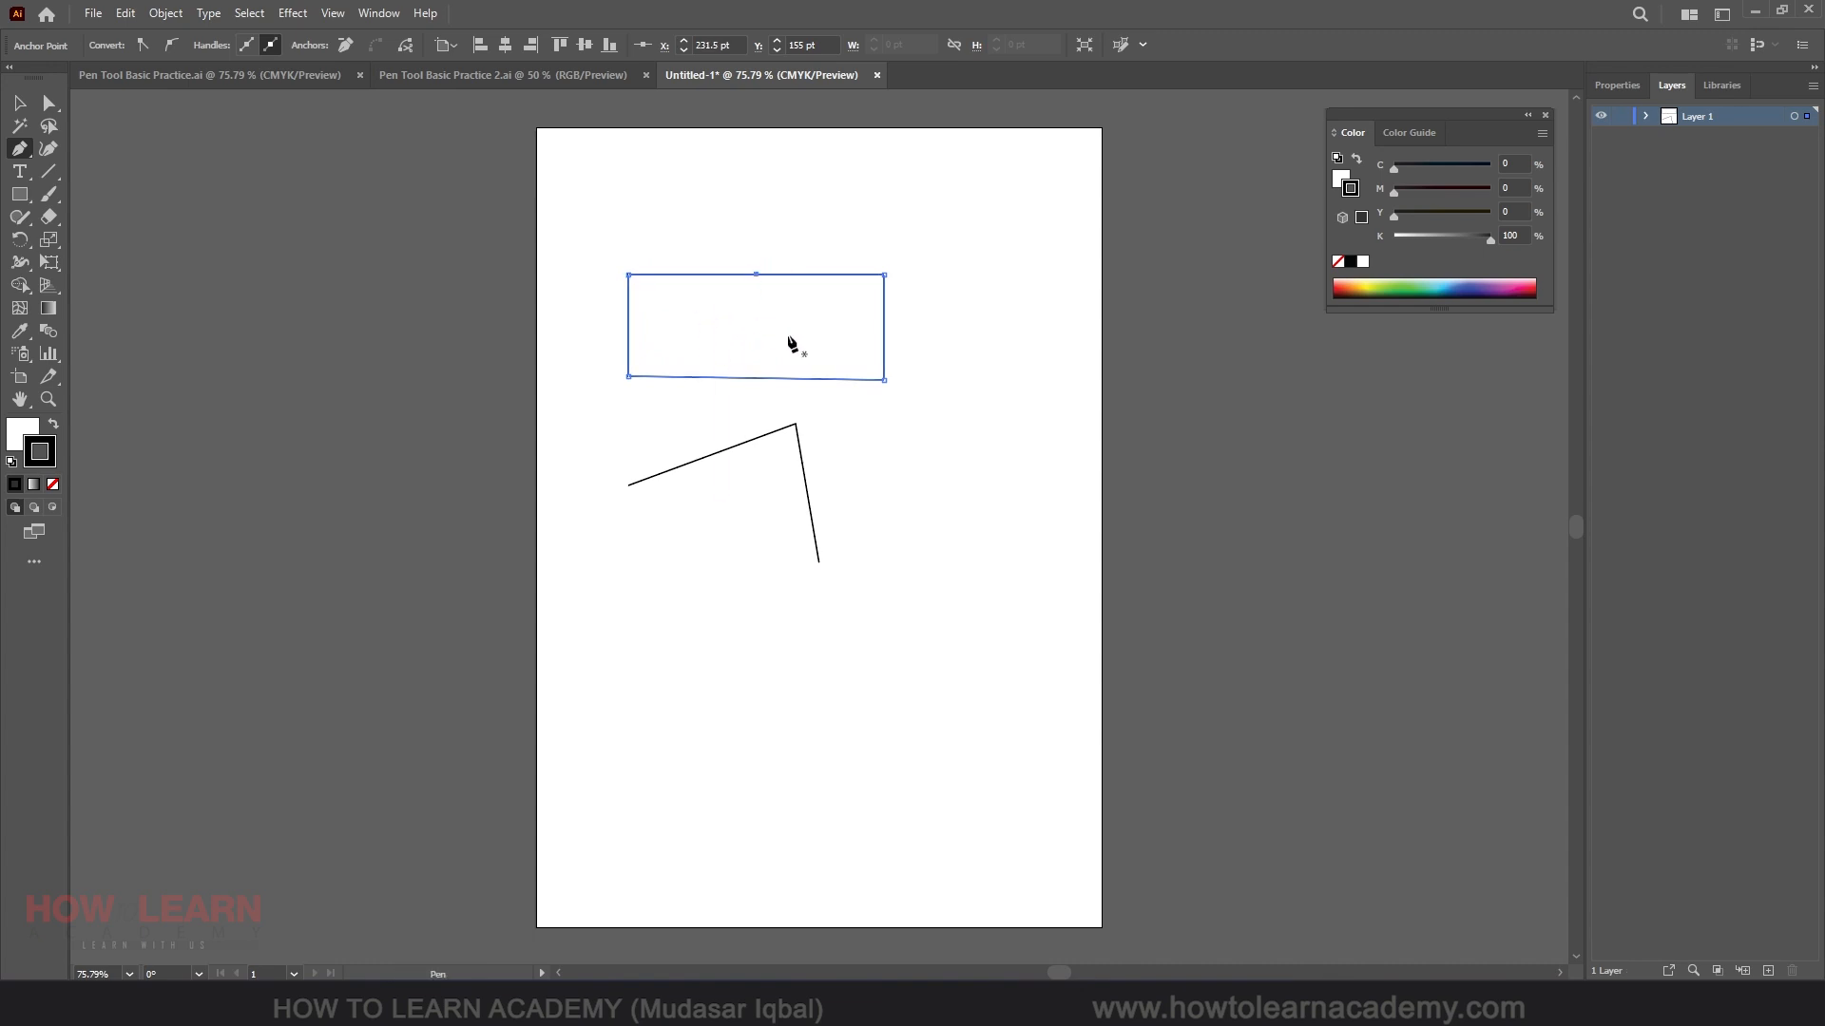
{"action": "left_click", "coordinate": [756, 276]}
{"action": "left_click_drag", "start_coordinate": [628, 275], "coordinate": [680, 241]}
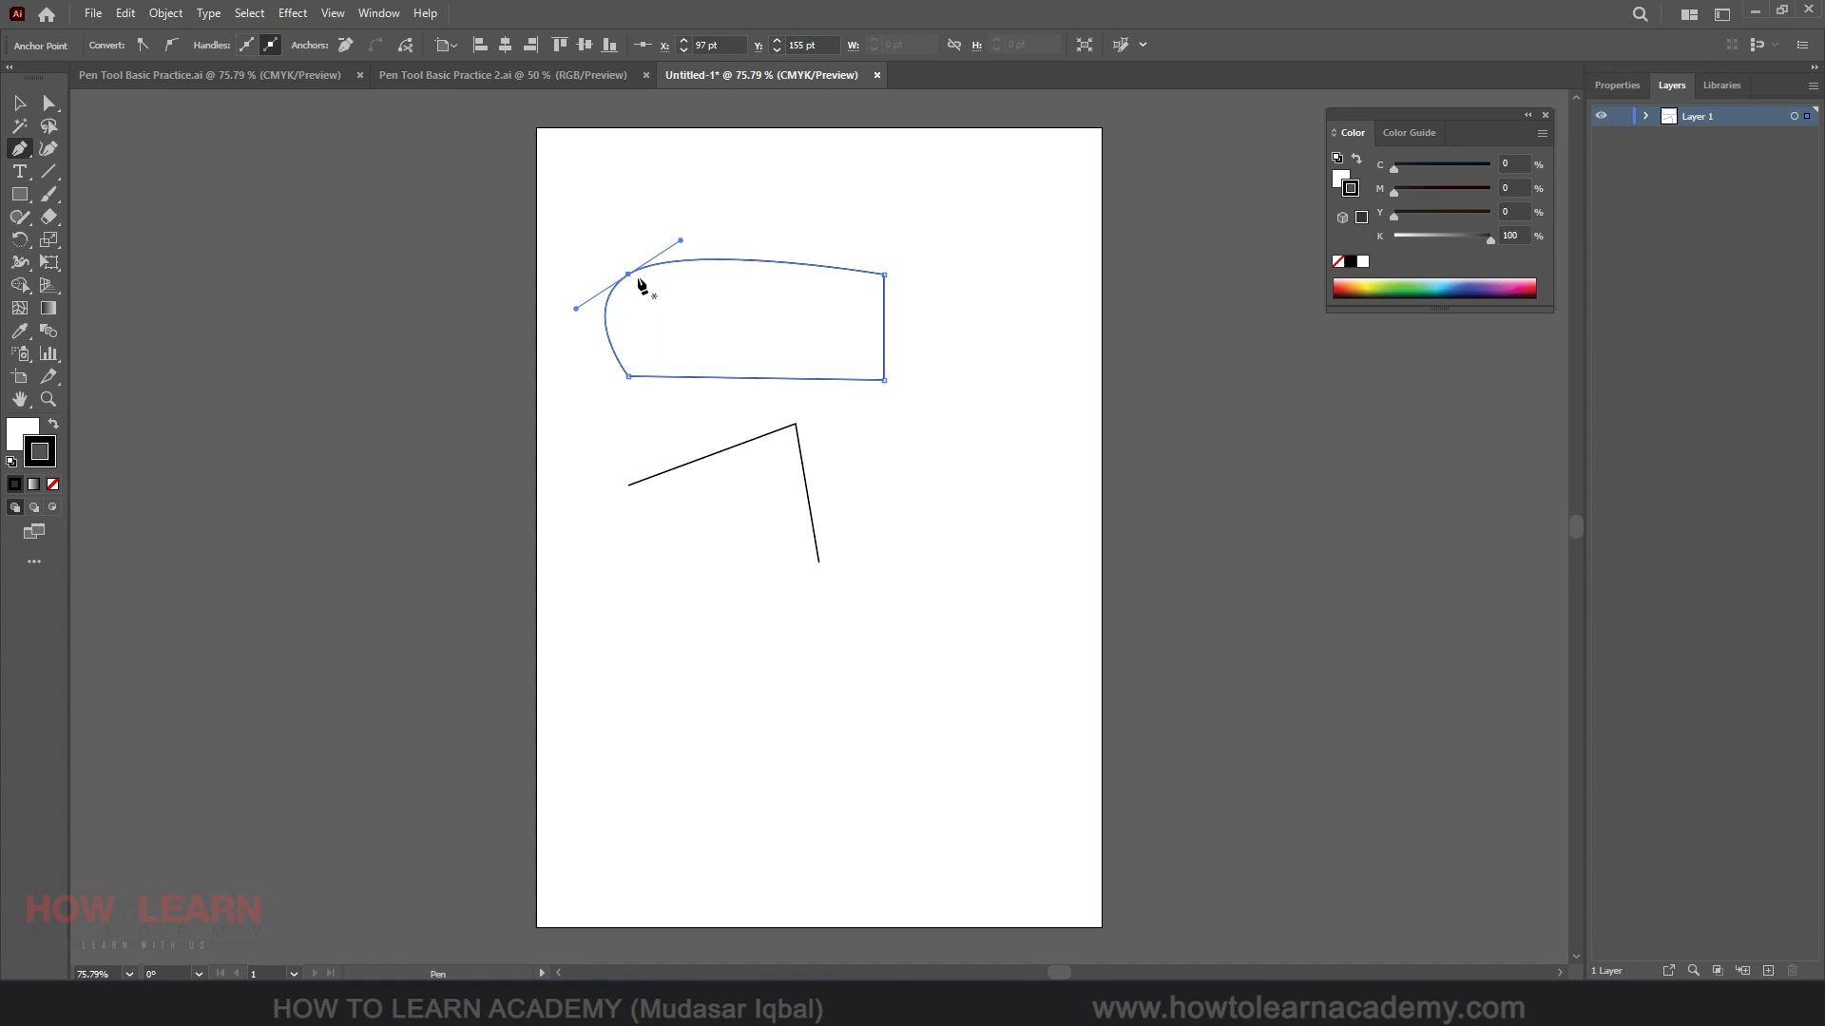
{"action": "key", "text": "alt"}
{"action": "left_click", "coordinate": [629, 275], "text": "alt"}
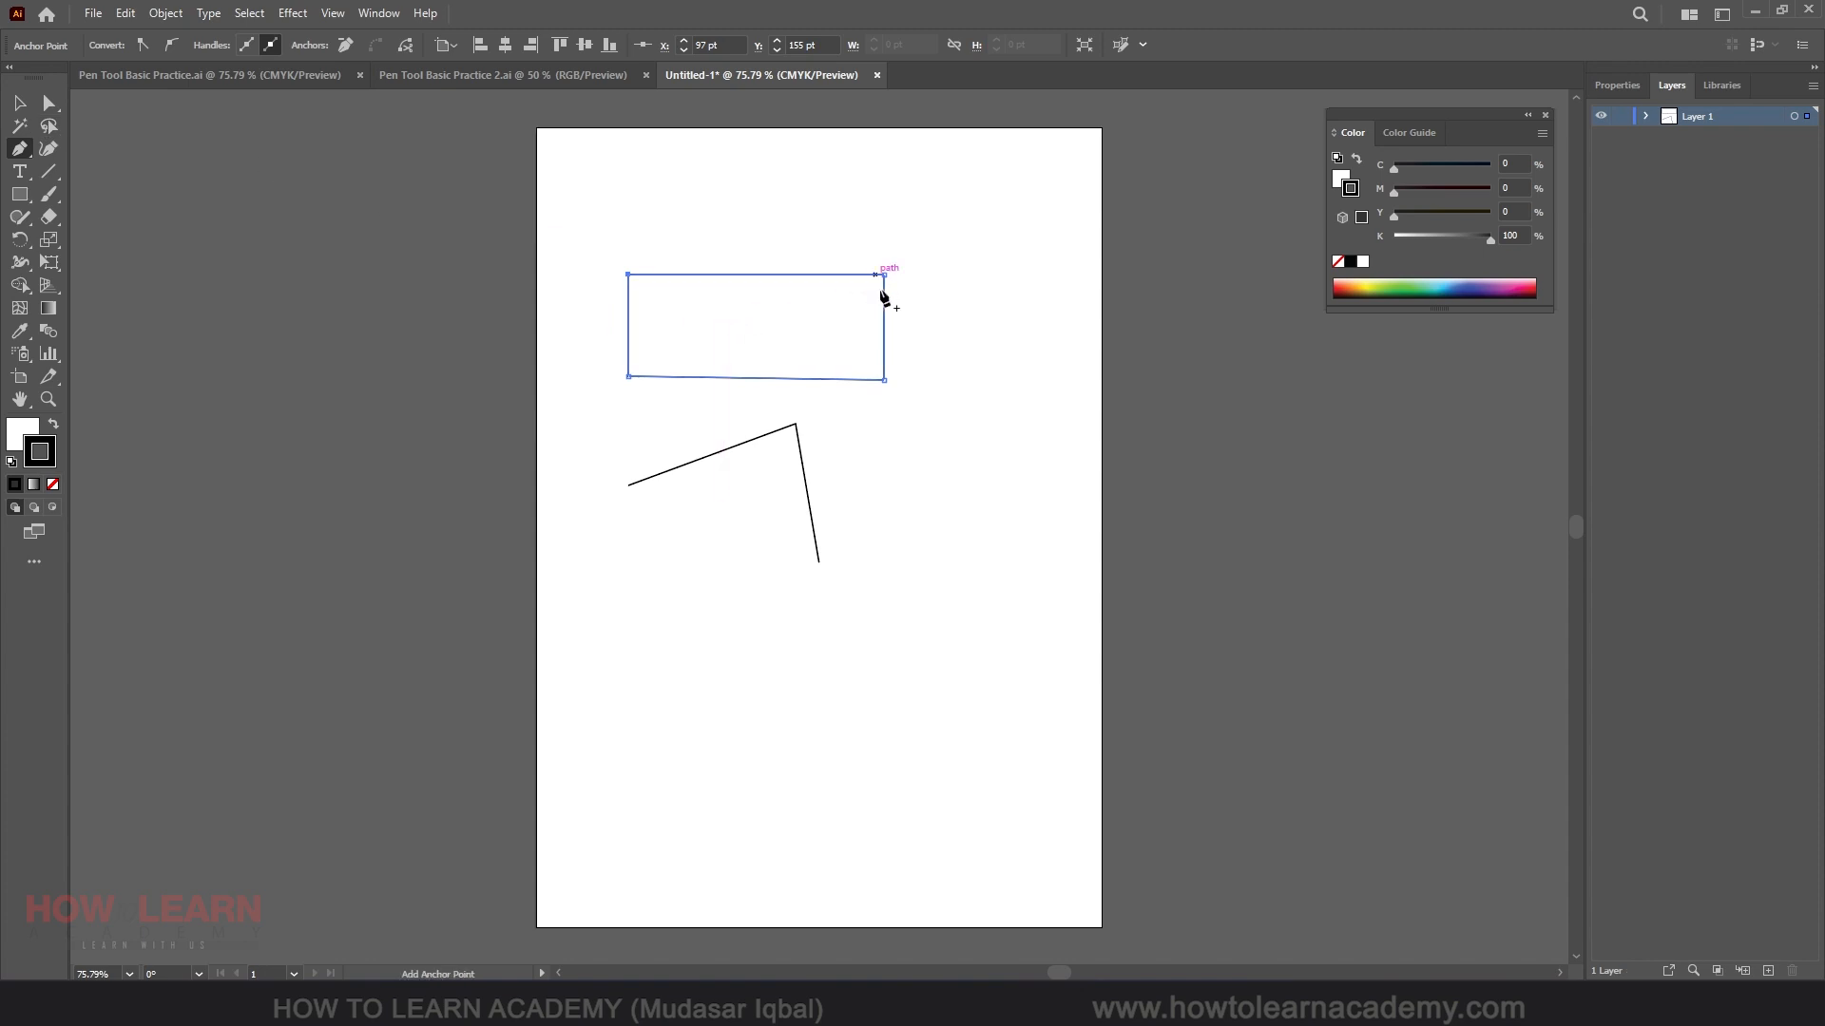
Try moving the upper-left anchor inward to about X 311 pt, Y 228 pt with temporary Direct Selection, and undo the move.
{"action": "key", "text": "ctrl"}
{"action": "left_click_drag", "start_coordinate": [628, 276], "coordinate": [832, 343]}
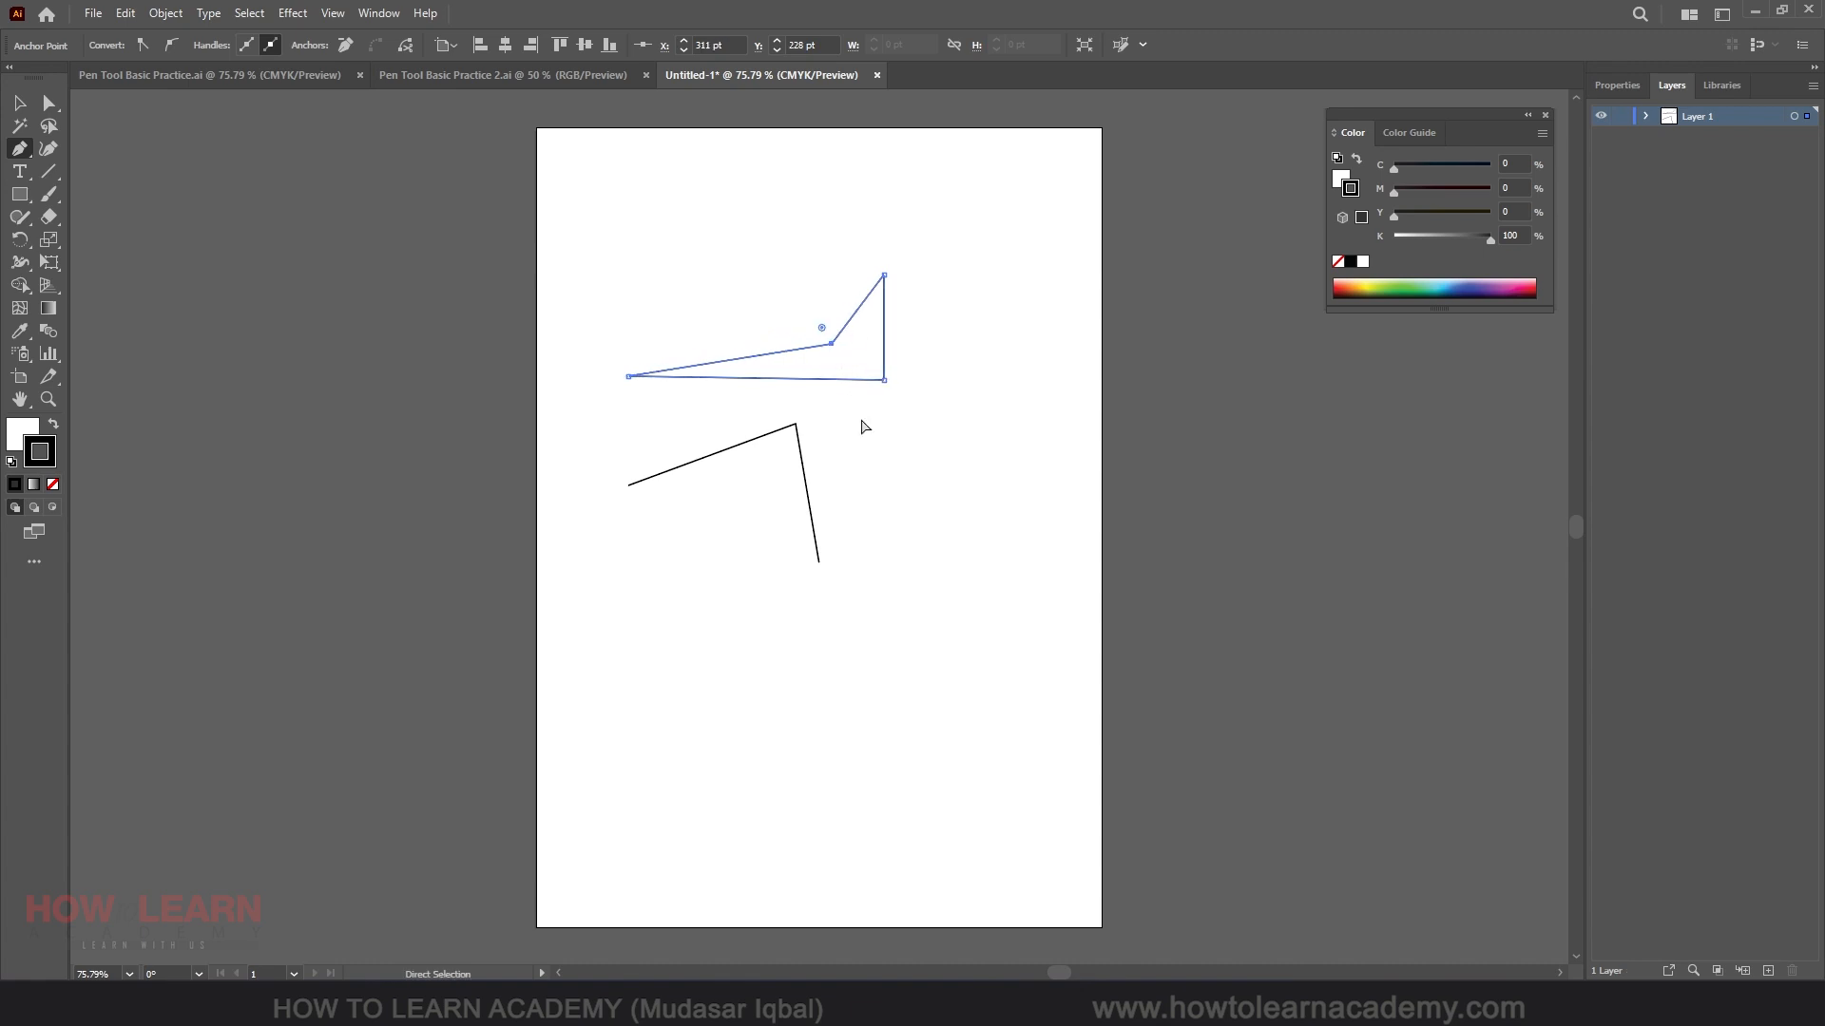
{"action": "key", "text": "ctrl+z"}
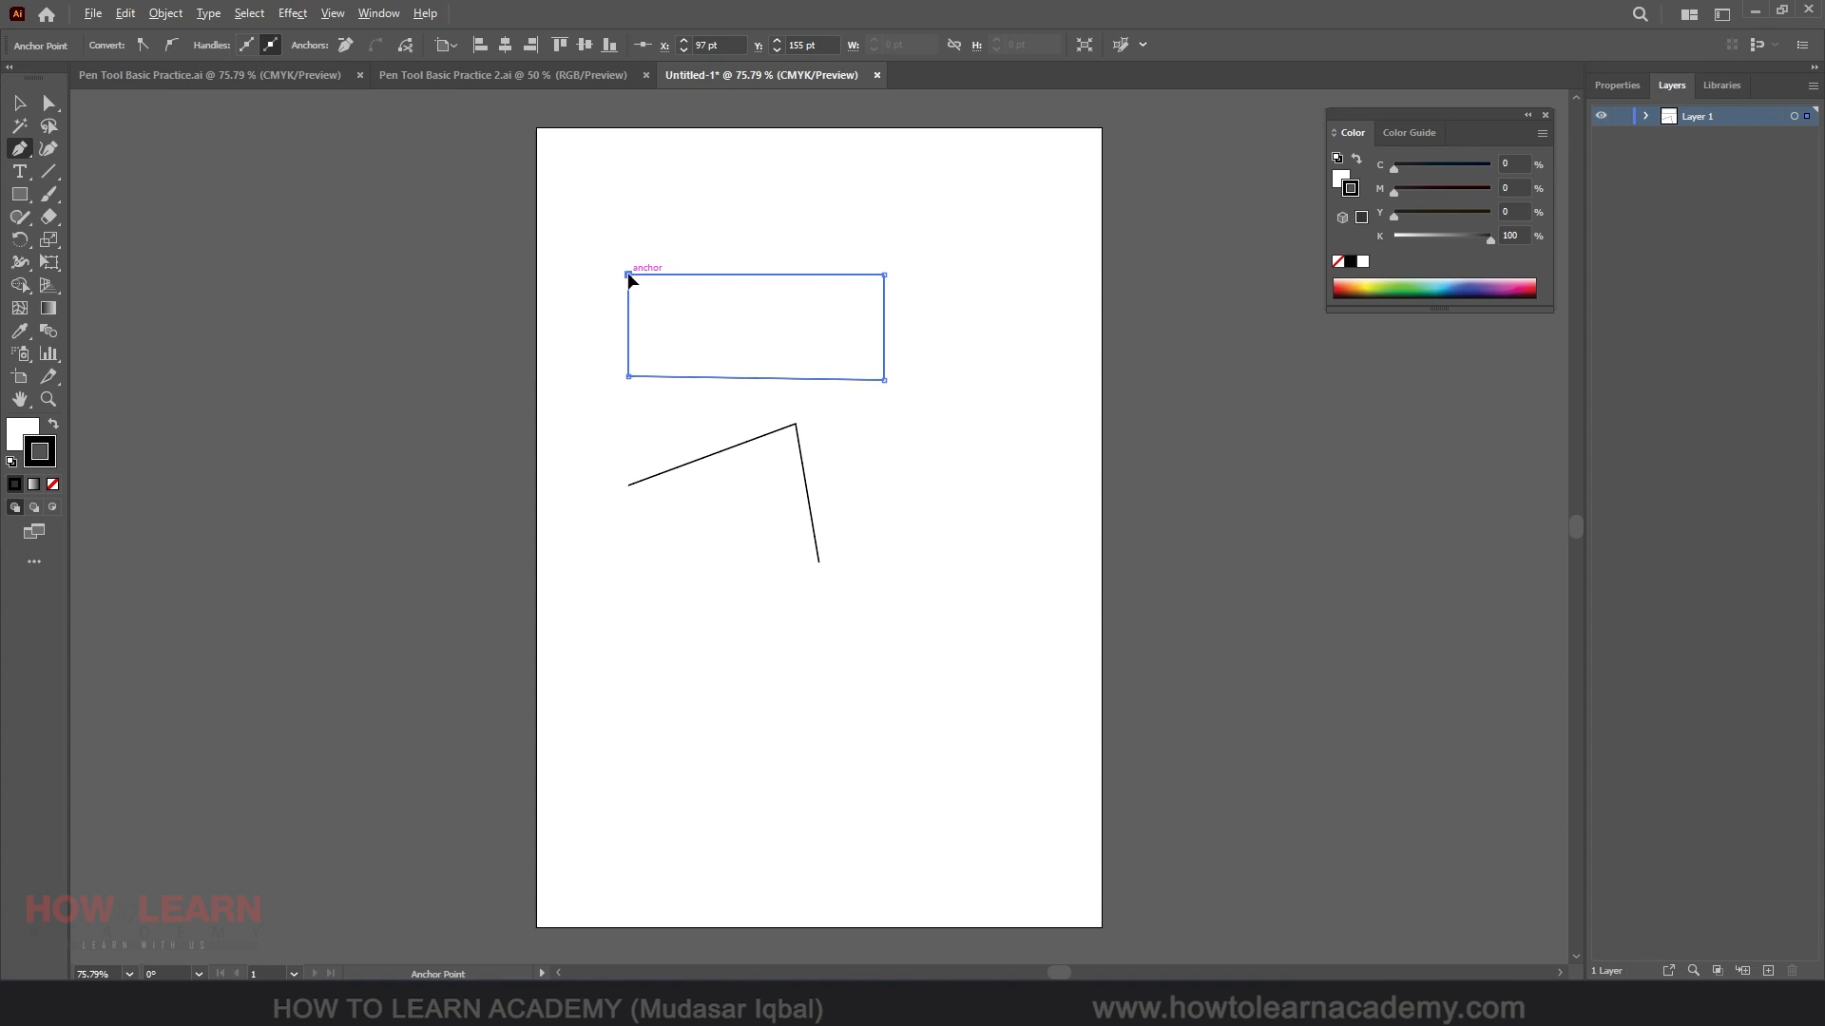
Pull curve handles out of the upper-left corner anchor and slightly adjust its upper handle with temporary Direct Selection.
{"action": "left_click_drag", "start_coordinate": [628, 275], "coordinate": [679, 227]}
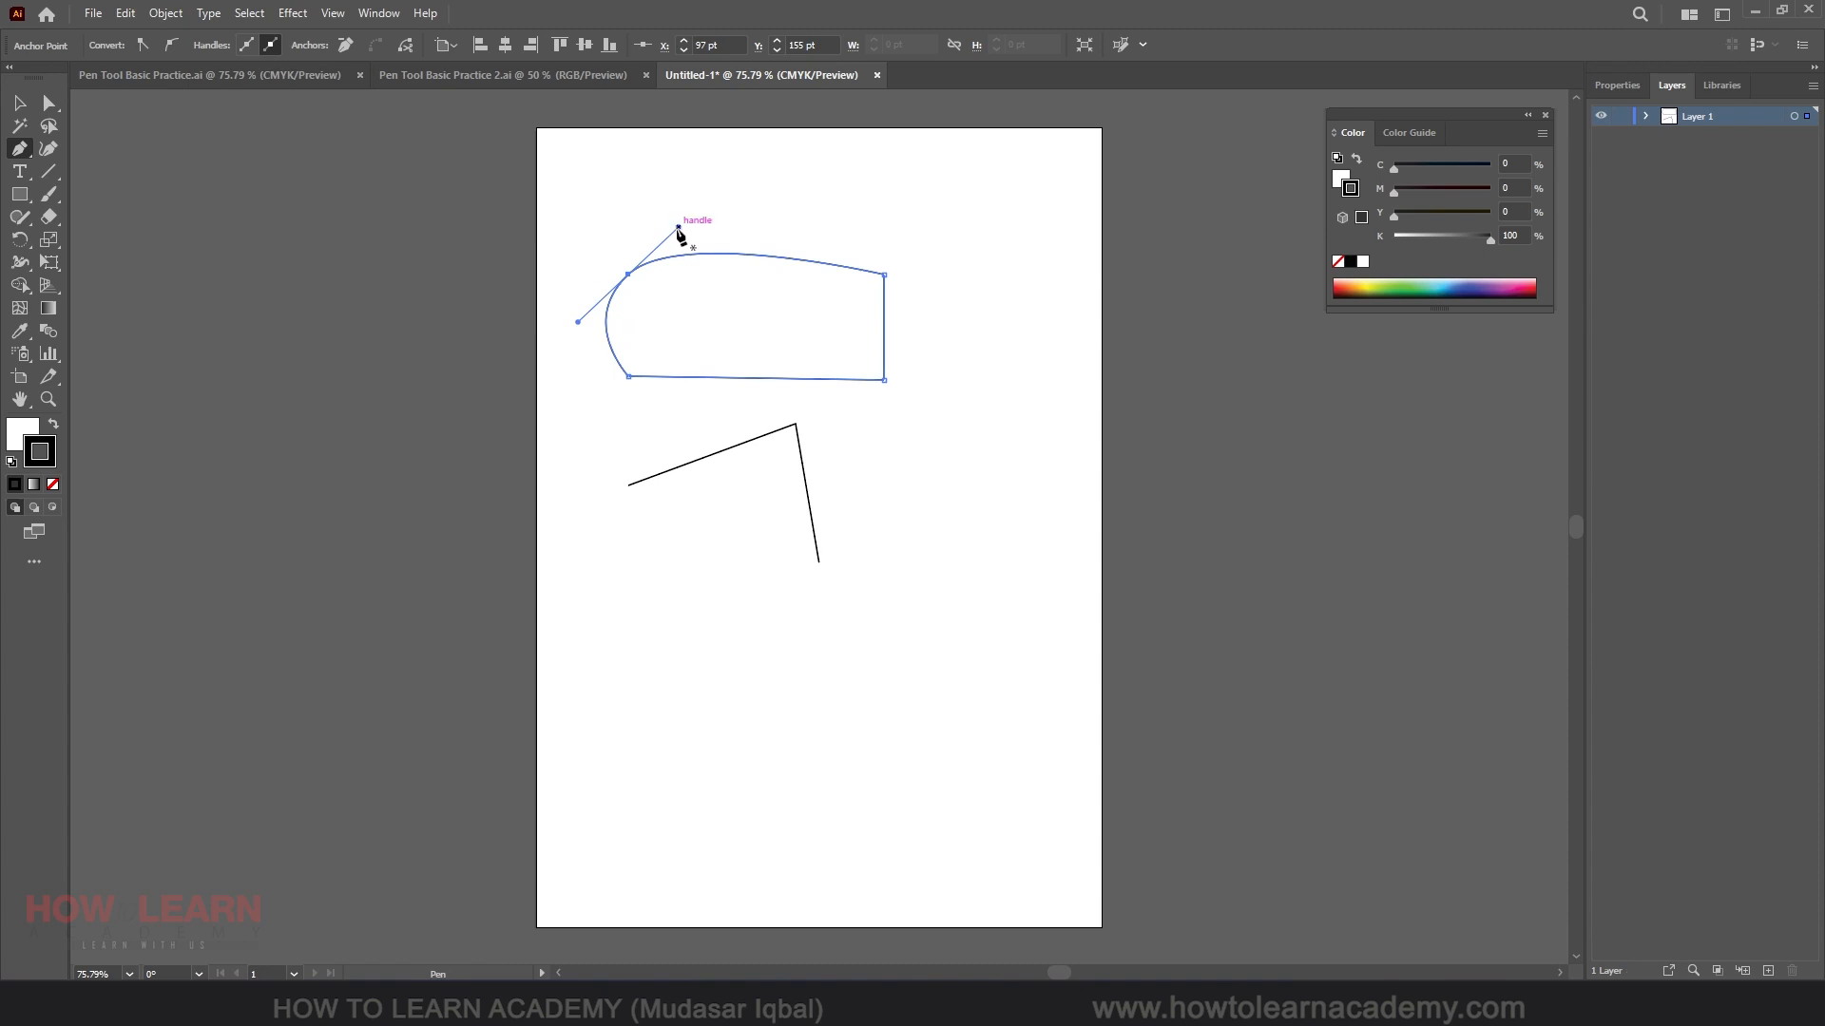
{"action": "key", "text": "ctrl"}
{"action": "mouse_move", "coordinate": [677, 227]}
{"action": "left_mouse_down"}
{"action": "mouse_move", "coordinate": [699, 255]}
{"action": "mouse_move", "coordinate": [652, 201]}
{"action": "mouse_move", "coordinate": [697, 249]}
{"action": "mouse_move", "coordinate": [674, 226]}
{"action": "left_mouse_up"}
{"action": "left_click_drag", "start_coordinate": [676, 228], "coordinate": [680, 228]}
Break the upper-left anchor's handles apart and reposition them independently, and reset the anchor to a corner.
{"action": "key", "text": "alt"}
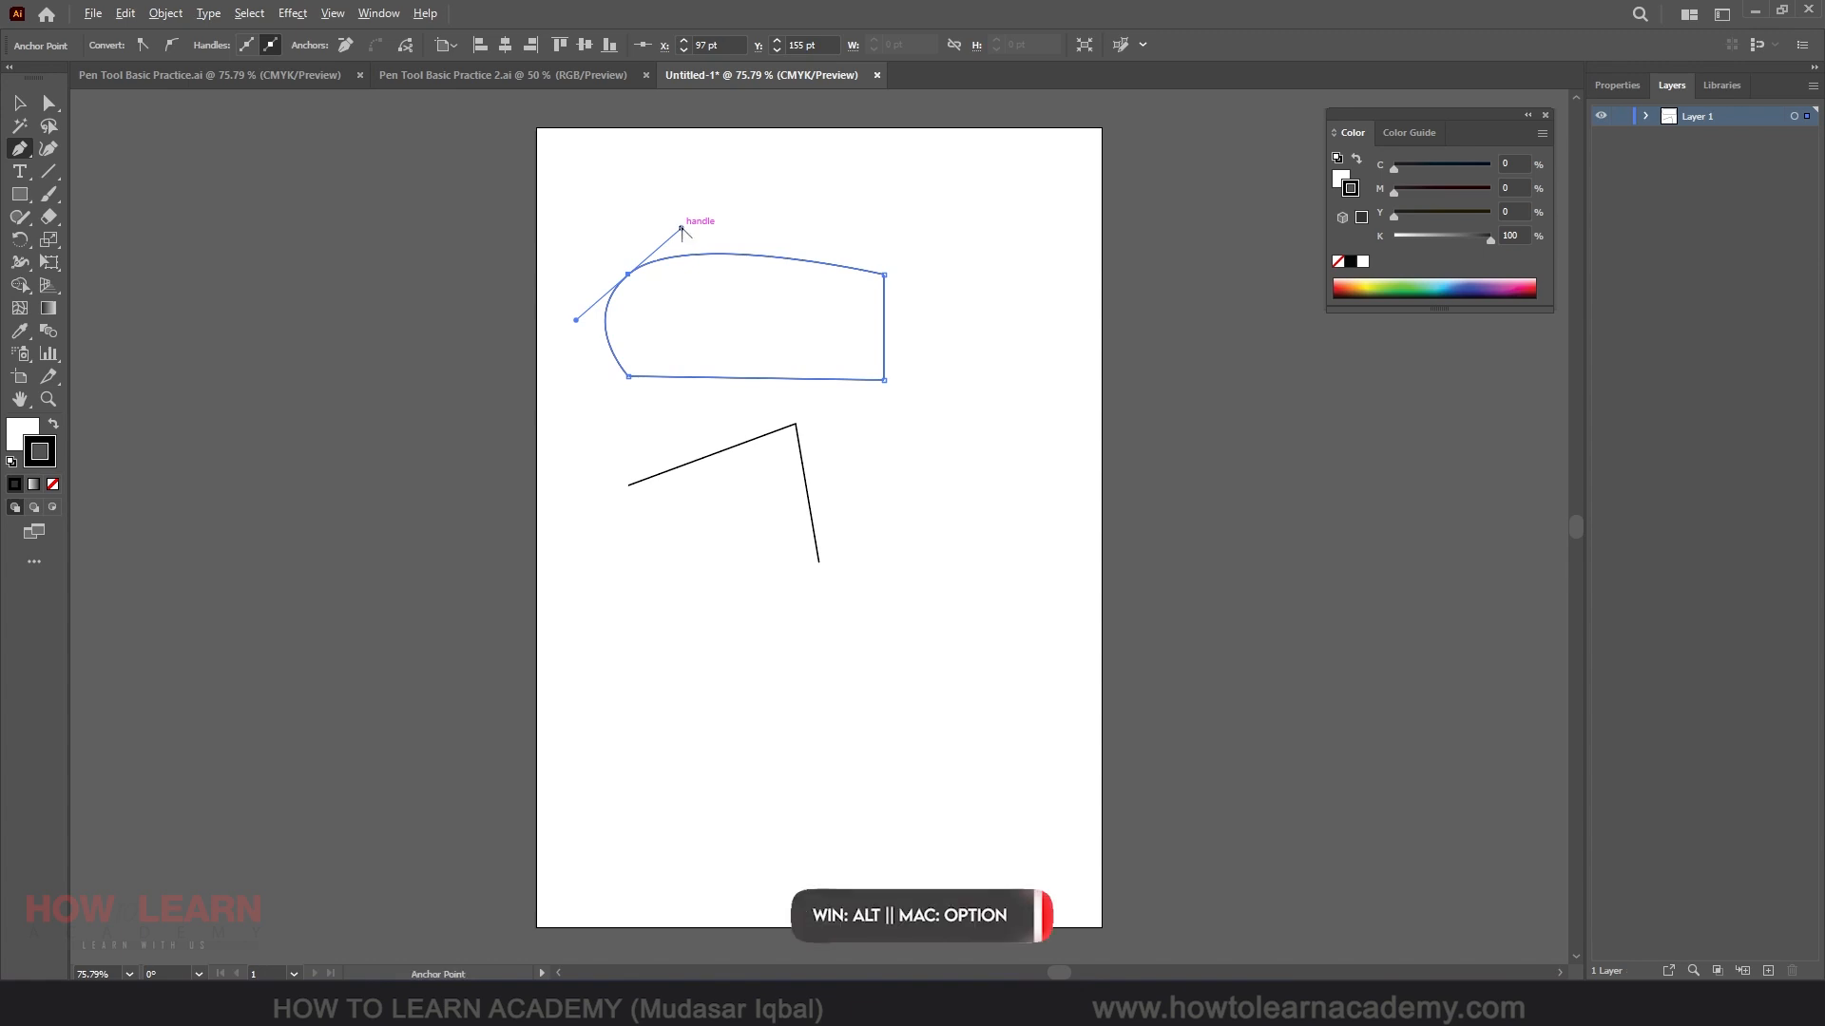
{"action": "left_click_drag", "start_coordinate": [681, 228], "coordinate": [732, 337]}
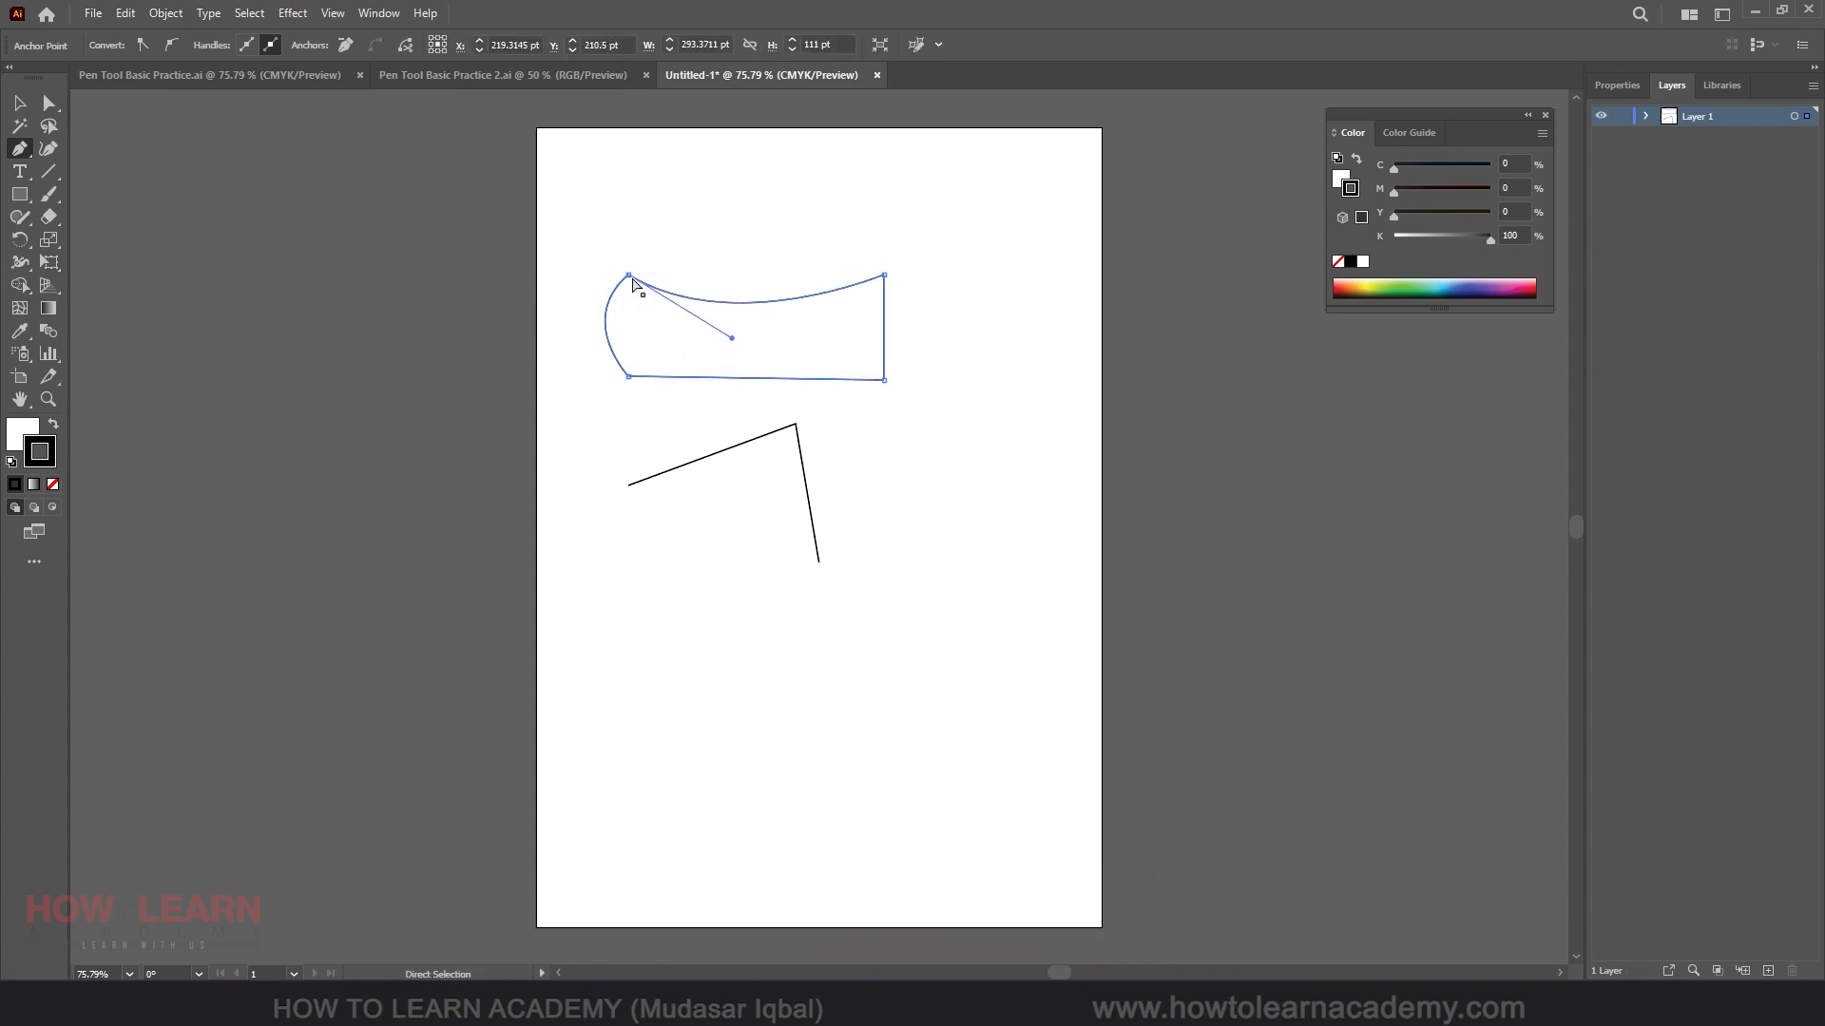
{"action": "left_click_drag", "start_coordinate": [629, 278], "coordinate": [565, 328]}
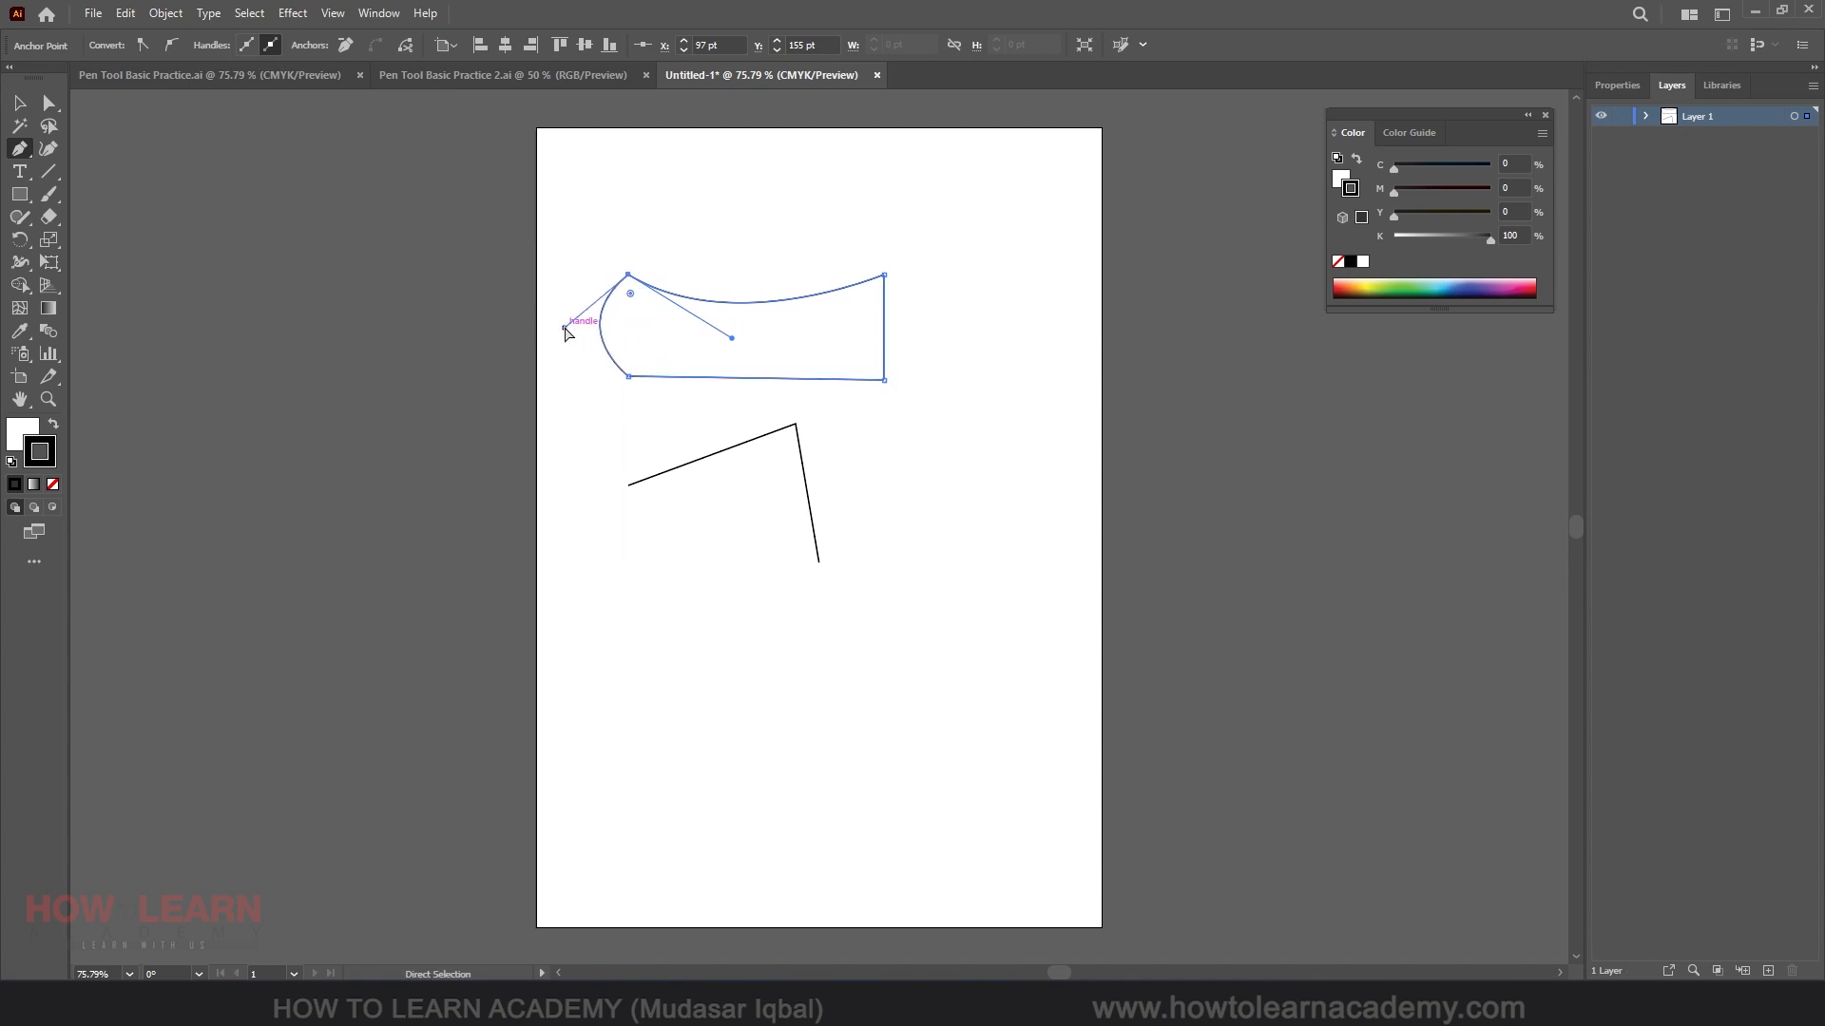
{"action": "left_click_drag", "start_coordinate": [732, 339], "coordinate": [733, 229]}
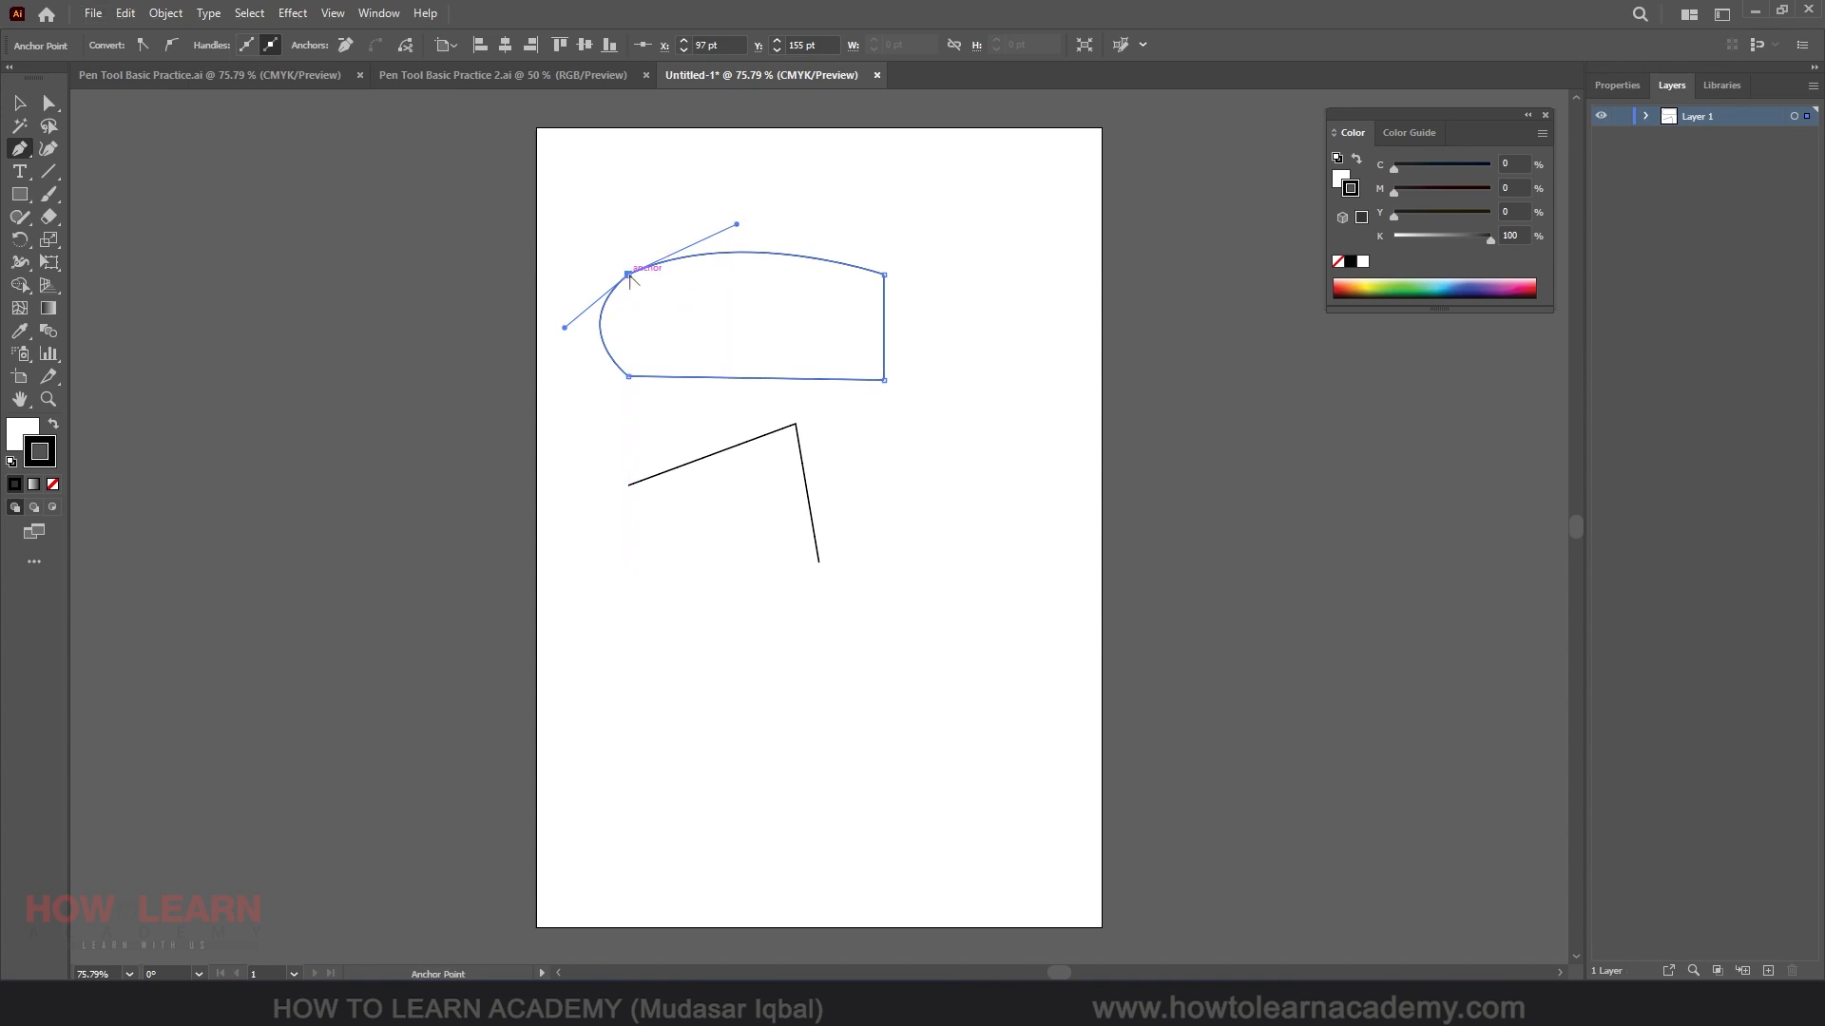
{"action": "left_click", "coordinate": [628, 275], "text": "alt"}
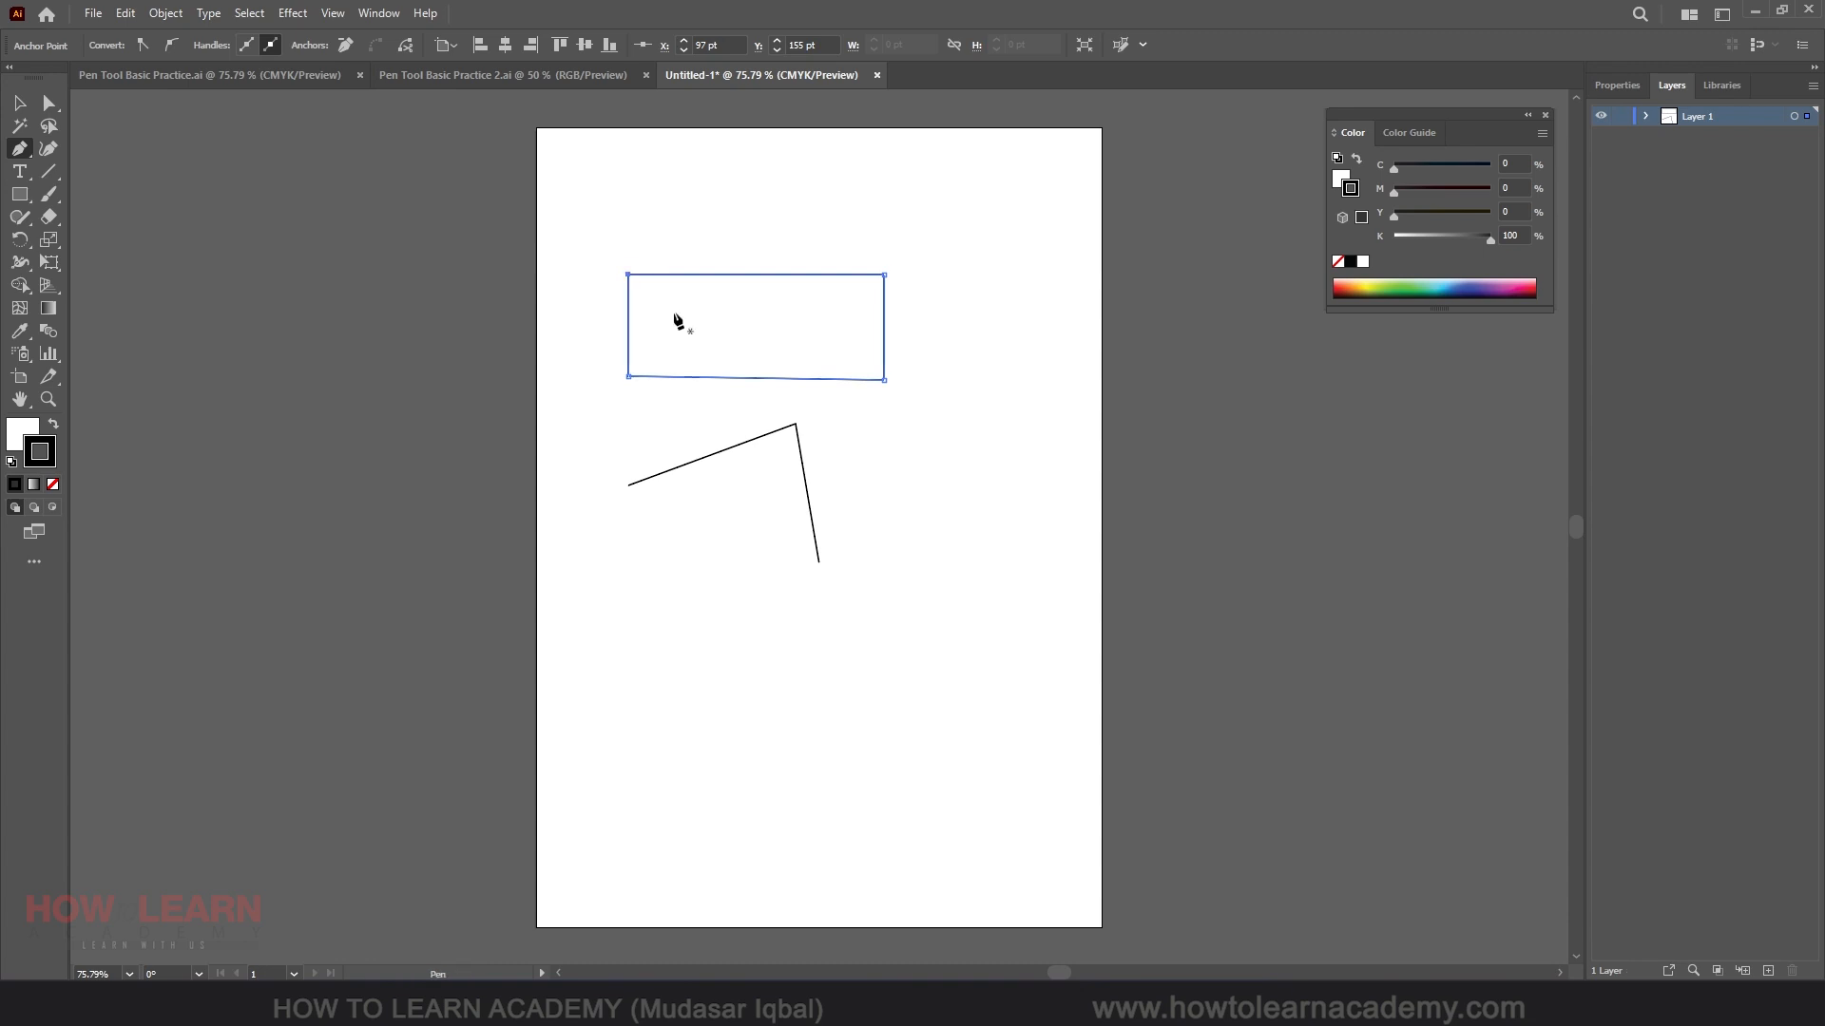
Pull new curve handles out of the upper-left anchor, deselect and reselect it, and swing both handles together upward.
{"action": "left_click_drag", "start_coordinate": [628, 275], "coordinate": [694, 235]}
{"action": "key", "text": "ctrl"}
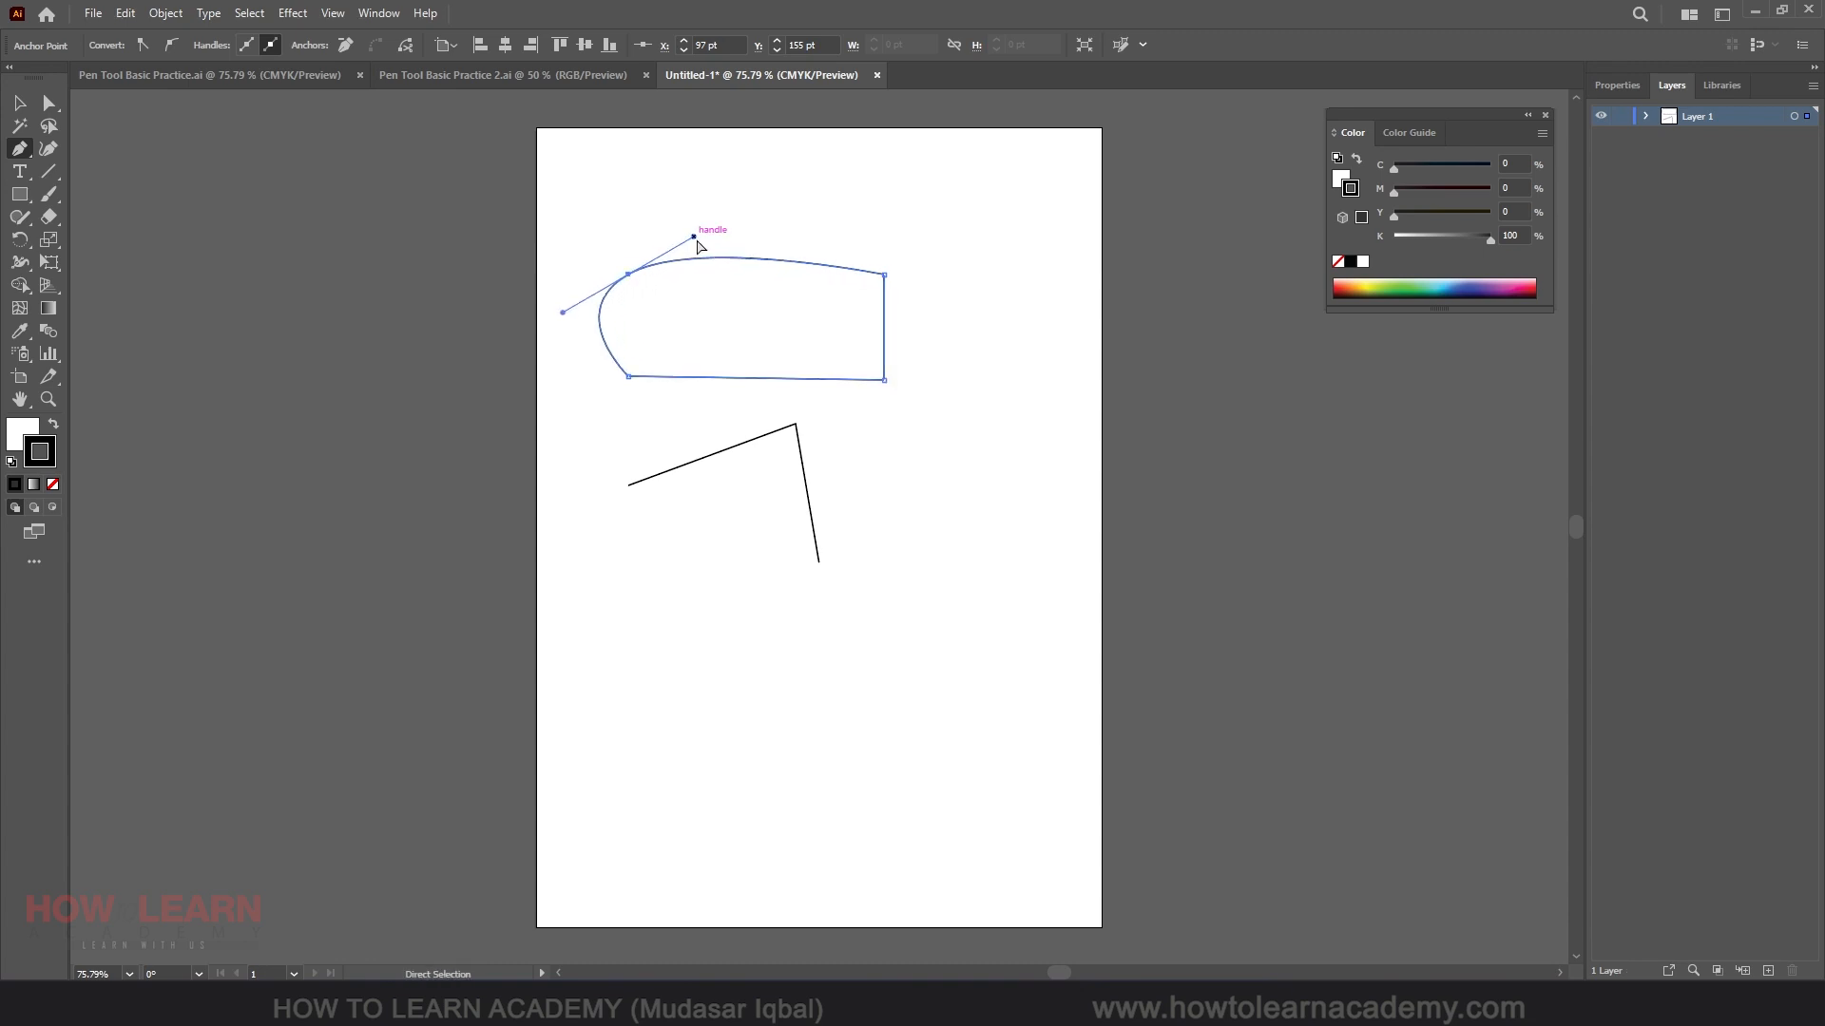
{"action": "left_click", "coordinate": [687, 223], "text": "ctrl"}
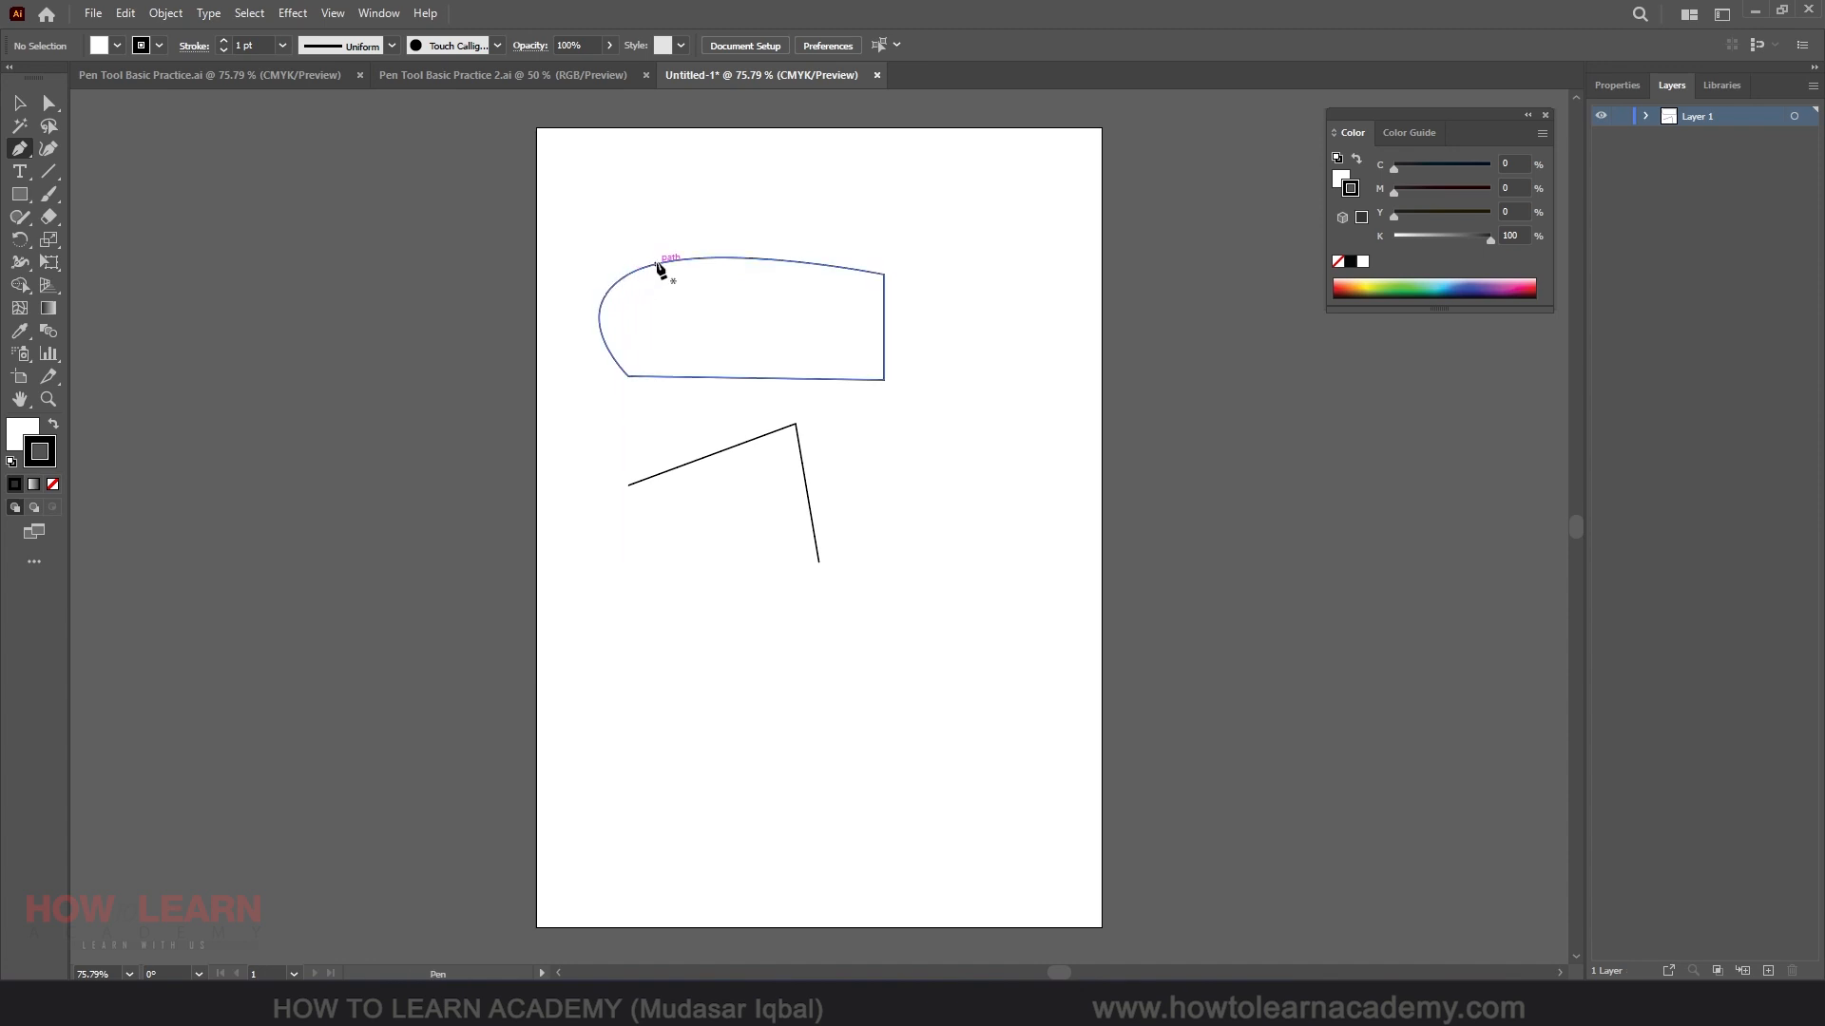
{"action": "left_click", "coordinate": [658, 269], "text": "ctrl"}
{"action": "left_click", "coordinate": [628, 276], "text": "ctrl"}
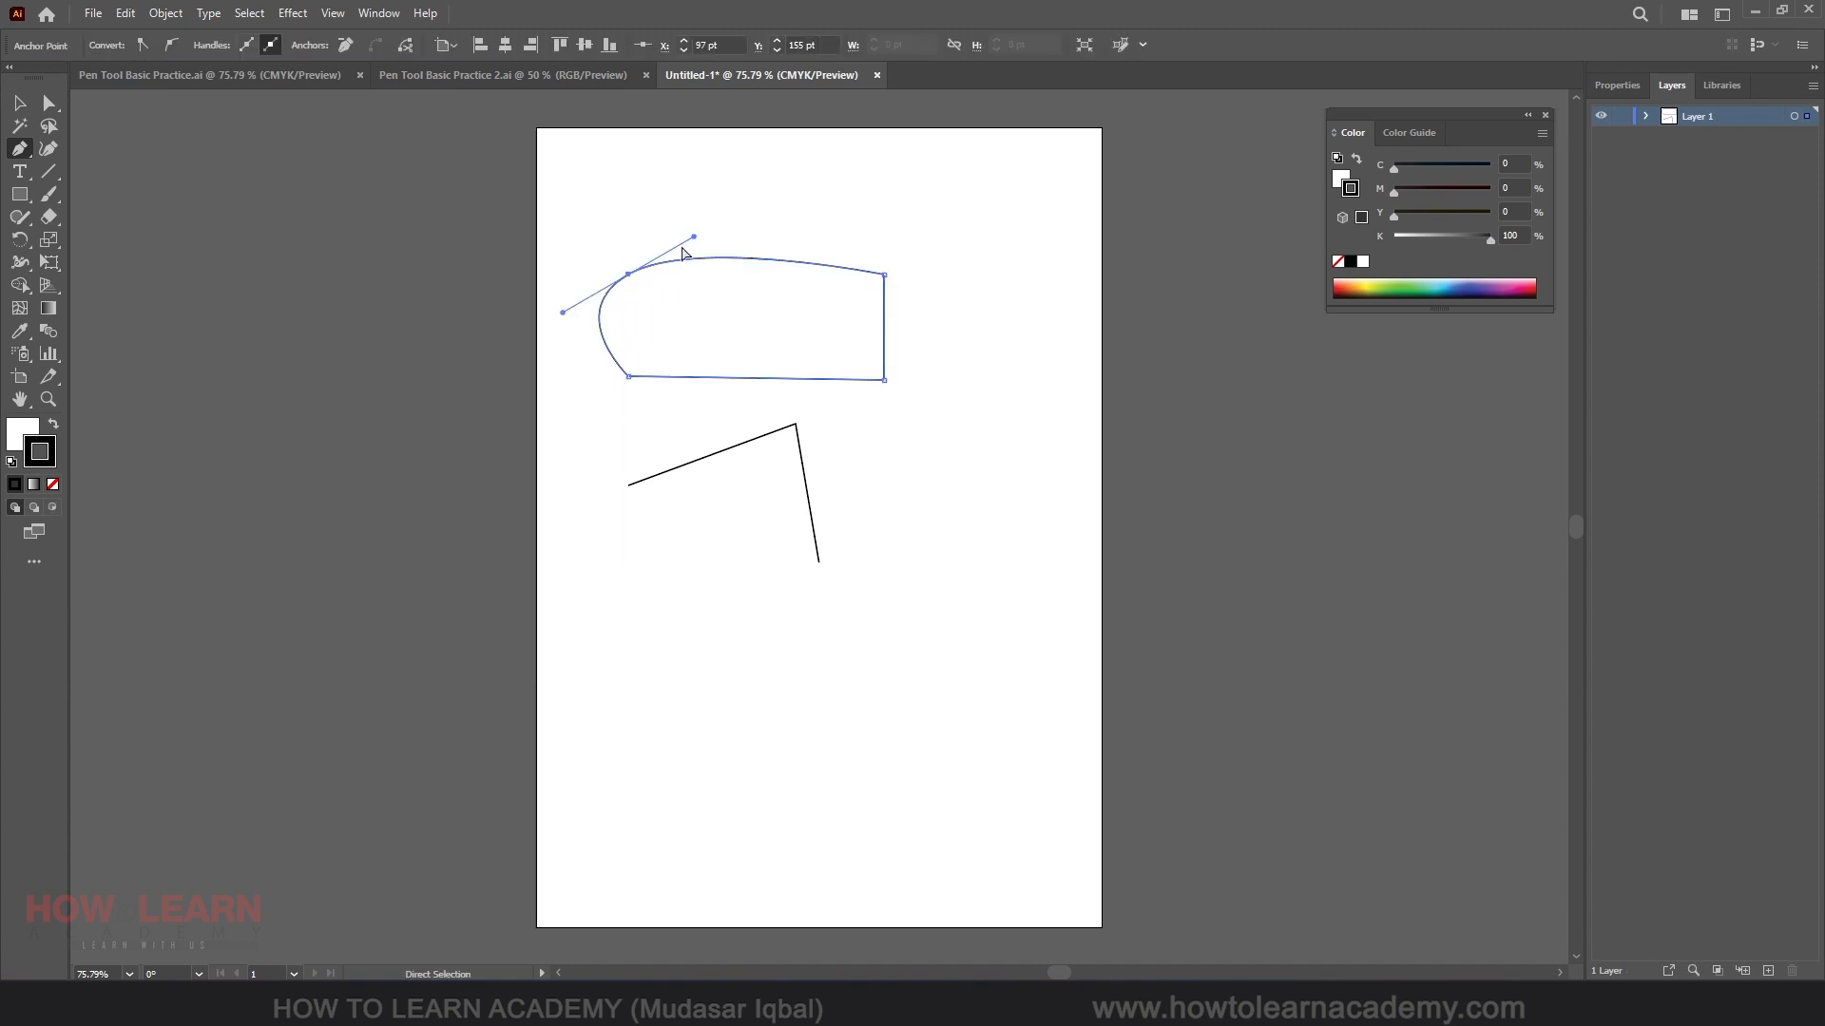
{"action": "mouse_move", "coordinate": [695, 237]}
{"action": "left_mouse_down"}
{"action": "mouse_move", "coordinate": [680, 201]}
{"action": "mouse_move", "coordinate": [691, 220]}
{"action": "left_mouse_up"}
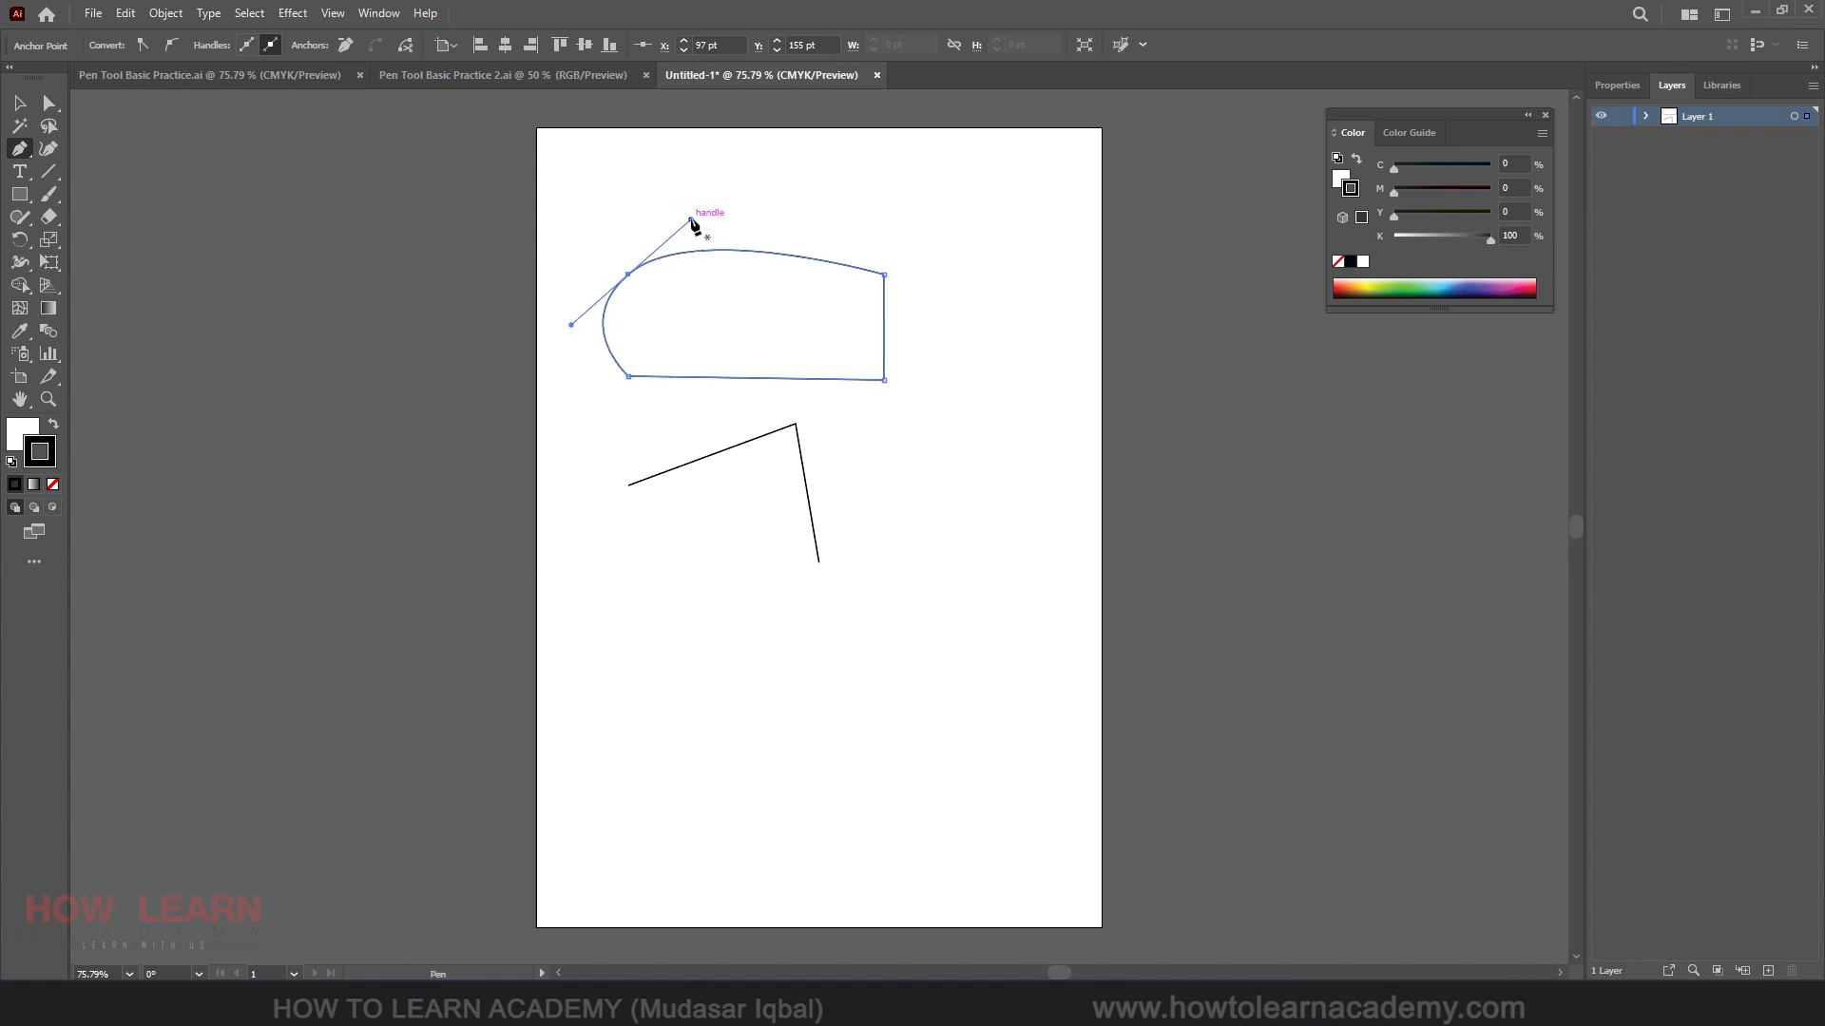
Bend the upper-left anchor's upper handle down on its own, and swing its lower handle inside the shape.
{"action": "left_click_drag", "start_coordinate": [691, 220], "coordinate": [703, 263]}
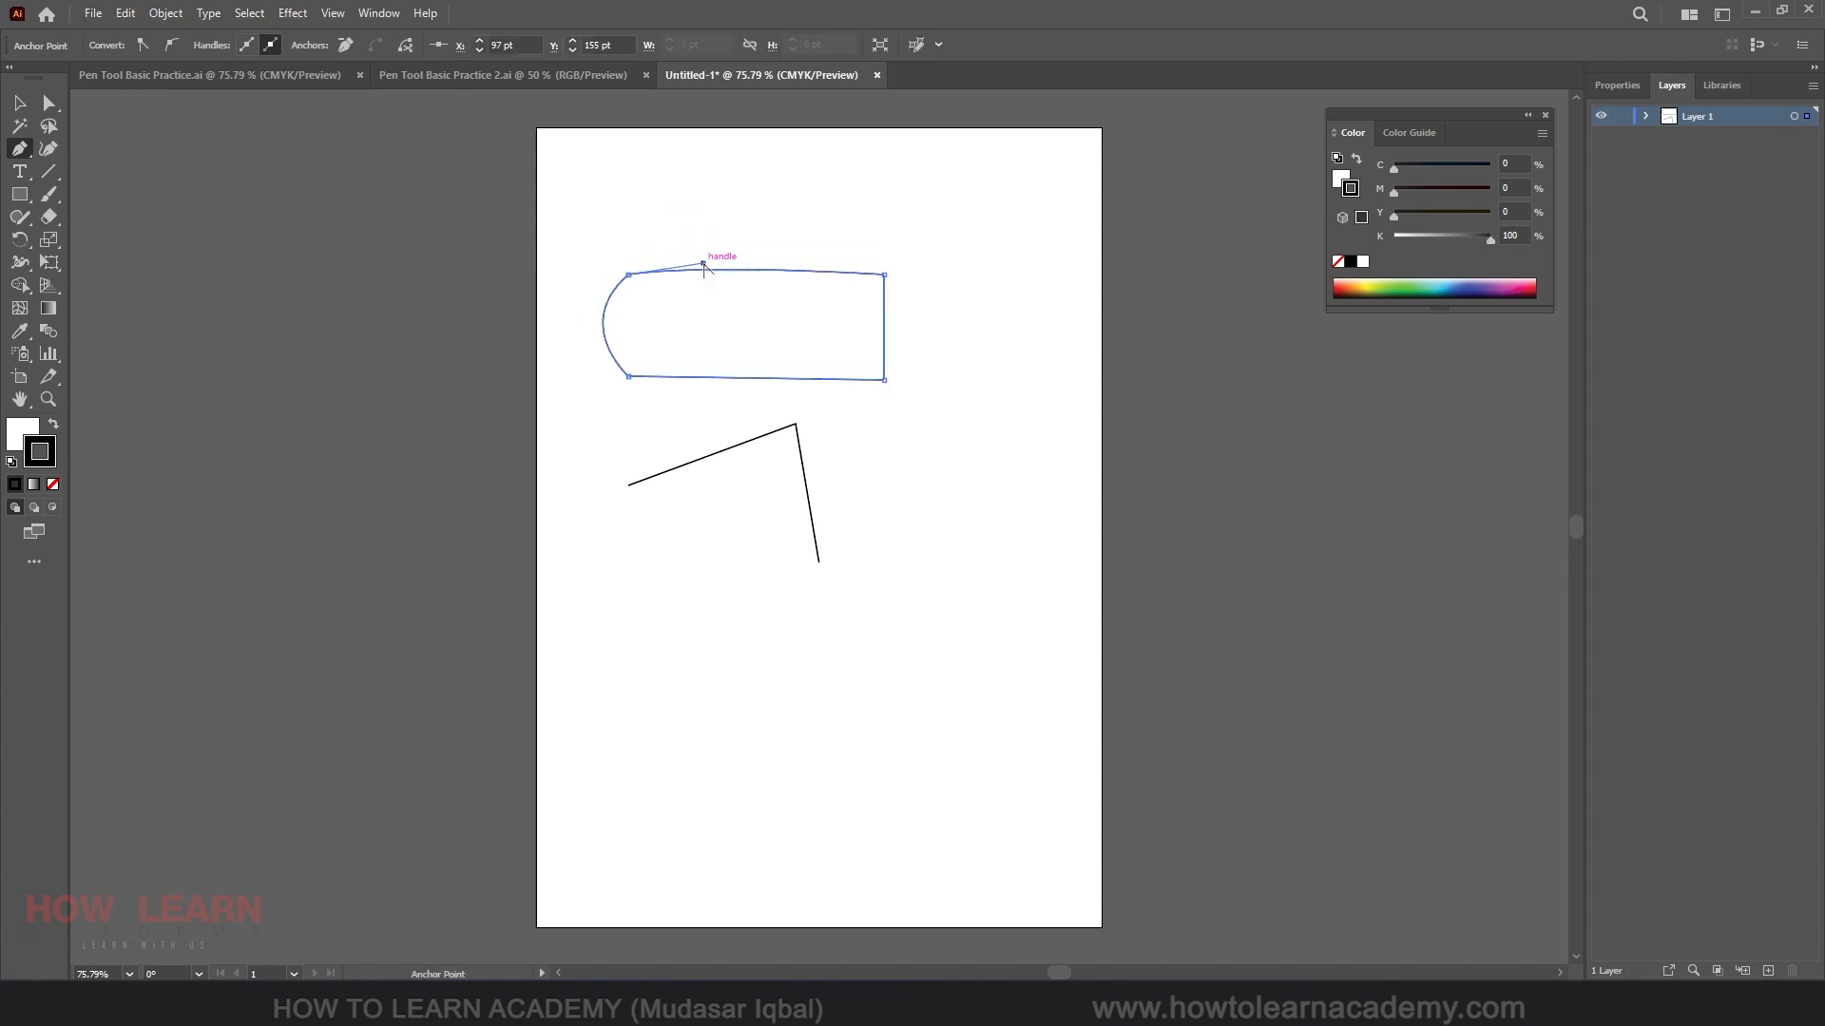
{"action": "left_click", "coordinate": [629, 275]}
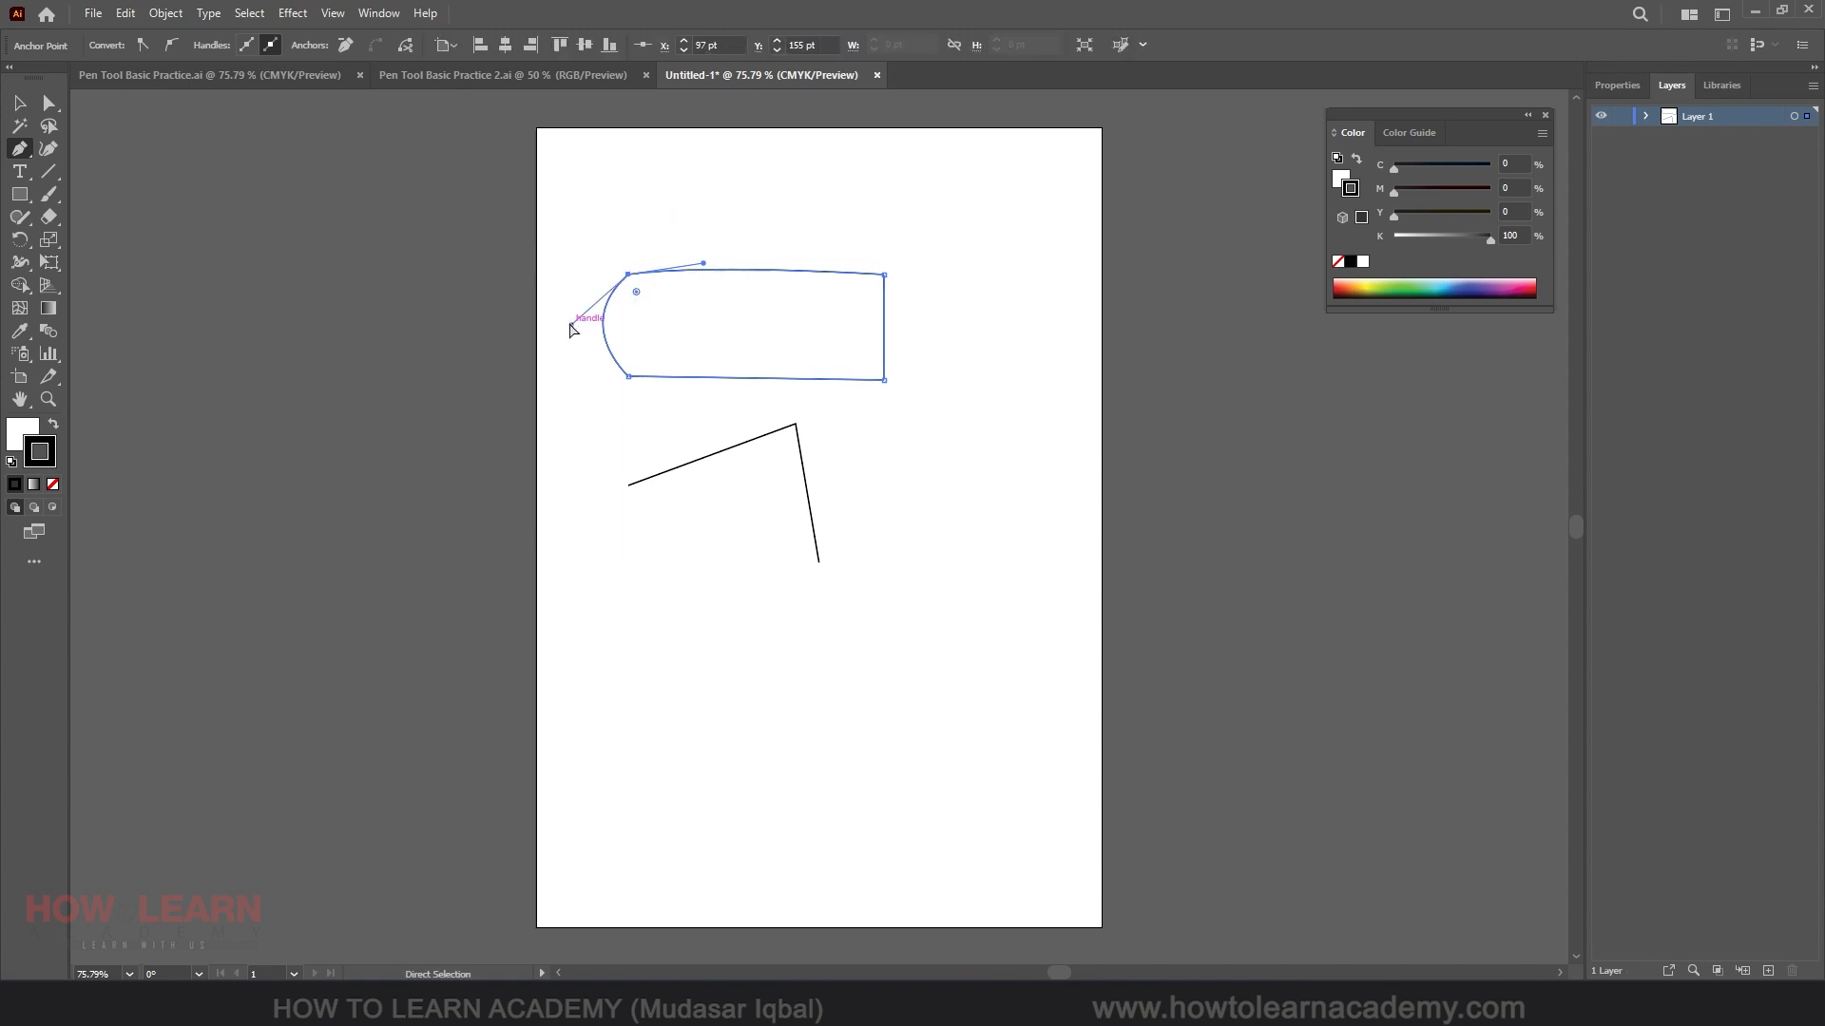
{"action": "left_click_drag", "start_coordinate": [572, 326], "coordinate": [654, 344]}
Reset the upper-left anchor to a corner and pull symmetrical curve handles up and outward to round that end of the shape.
{"action": "key", "text": "alt"}
{"action": "left_click", "coordinate": [629, 275]}
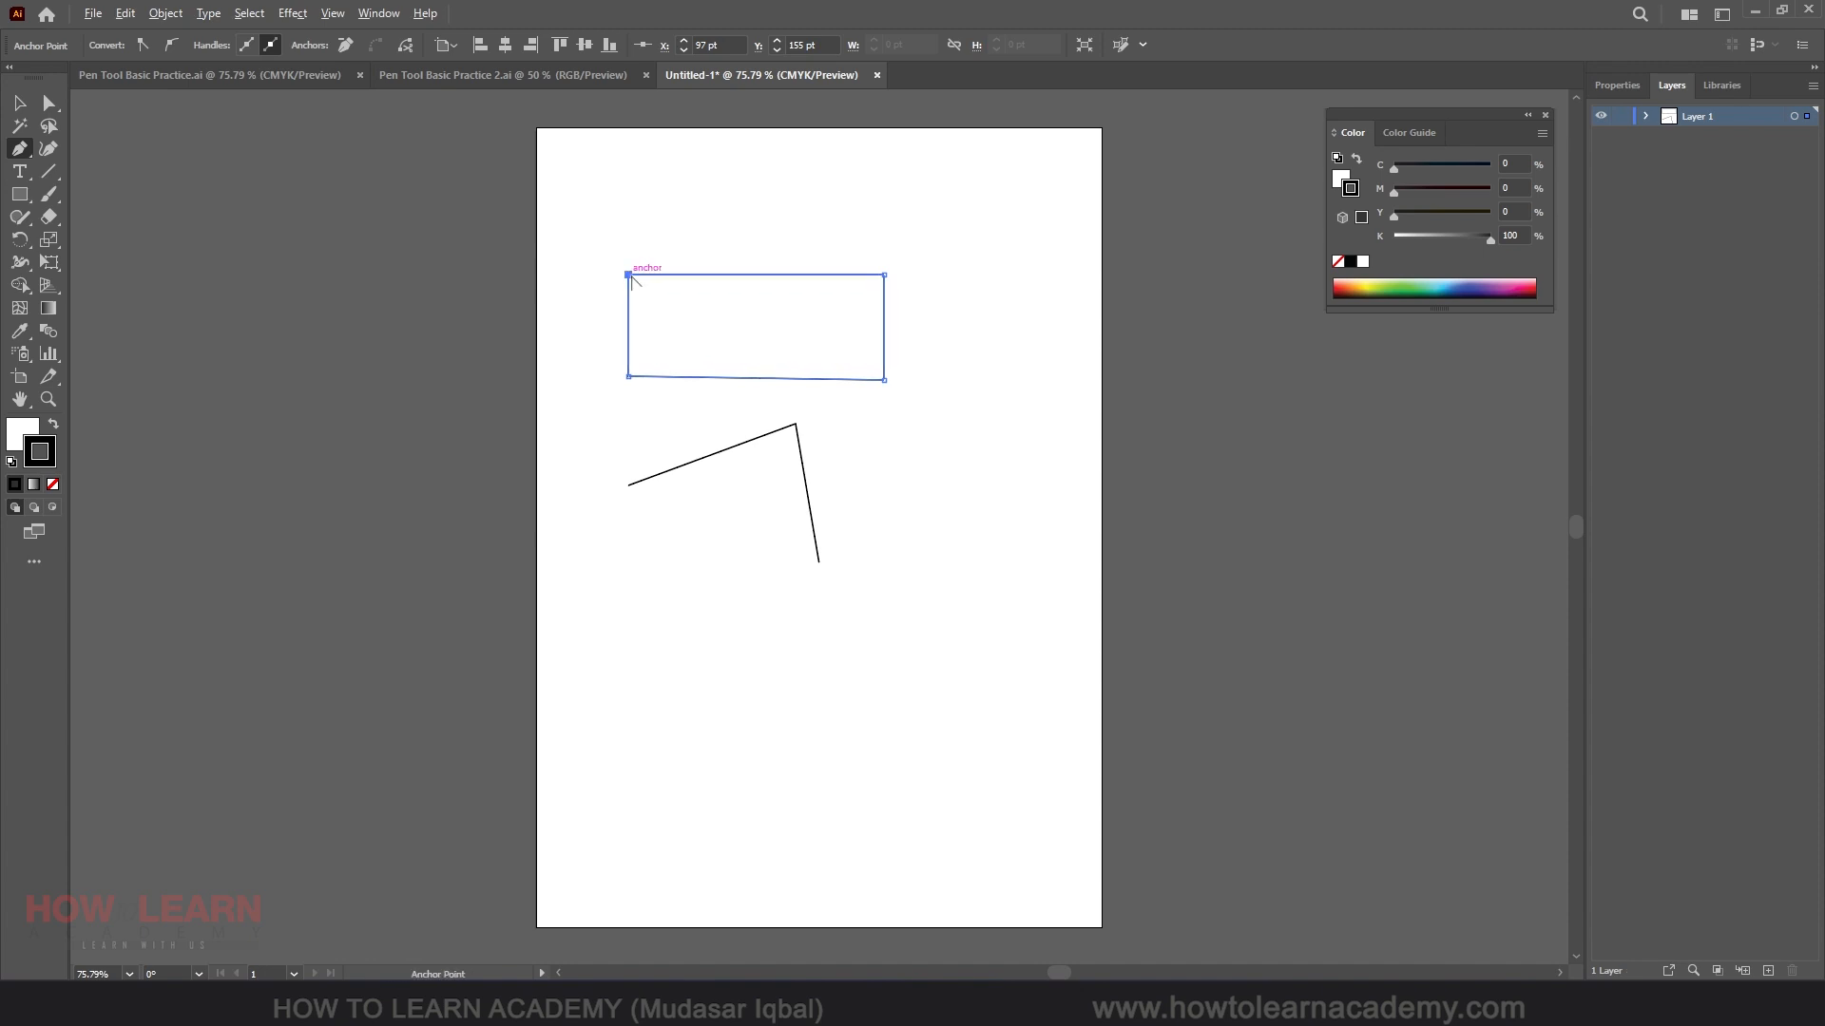
{"action": "left_click_drag", "start_coordinate": [629, 275], "coordinate": [695, 216]}
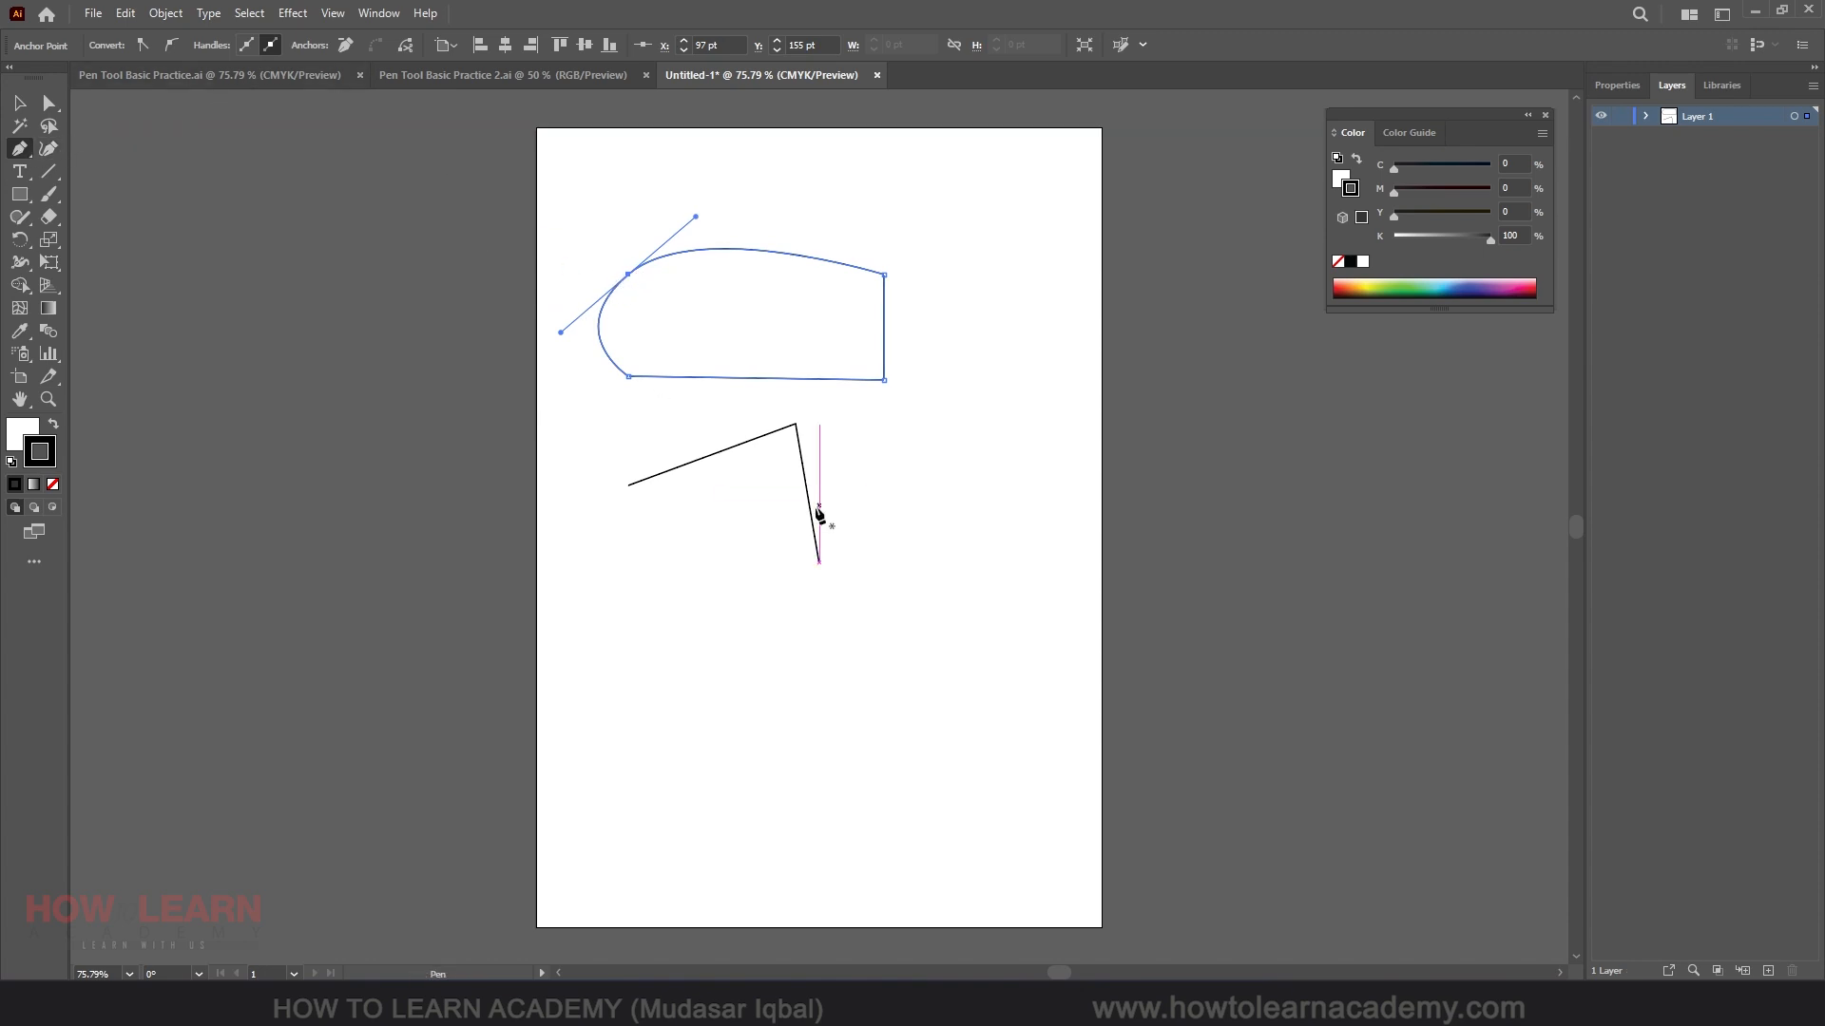
Draw an open wave path below the other shapes, with anchors at about X 87, Y 535 pt, X 252, Y 535 pt and X 449, Y 524 pt.
{"action": "left_click", "coordinate": [618, 635]}
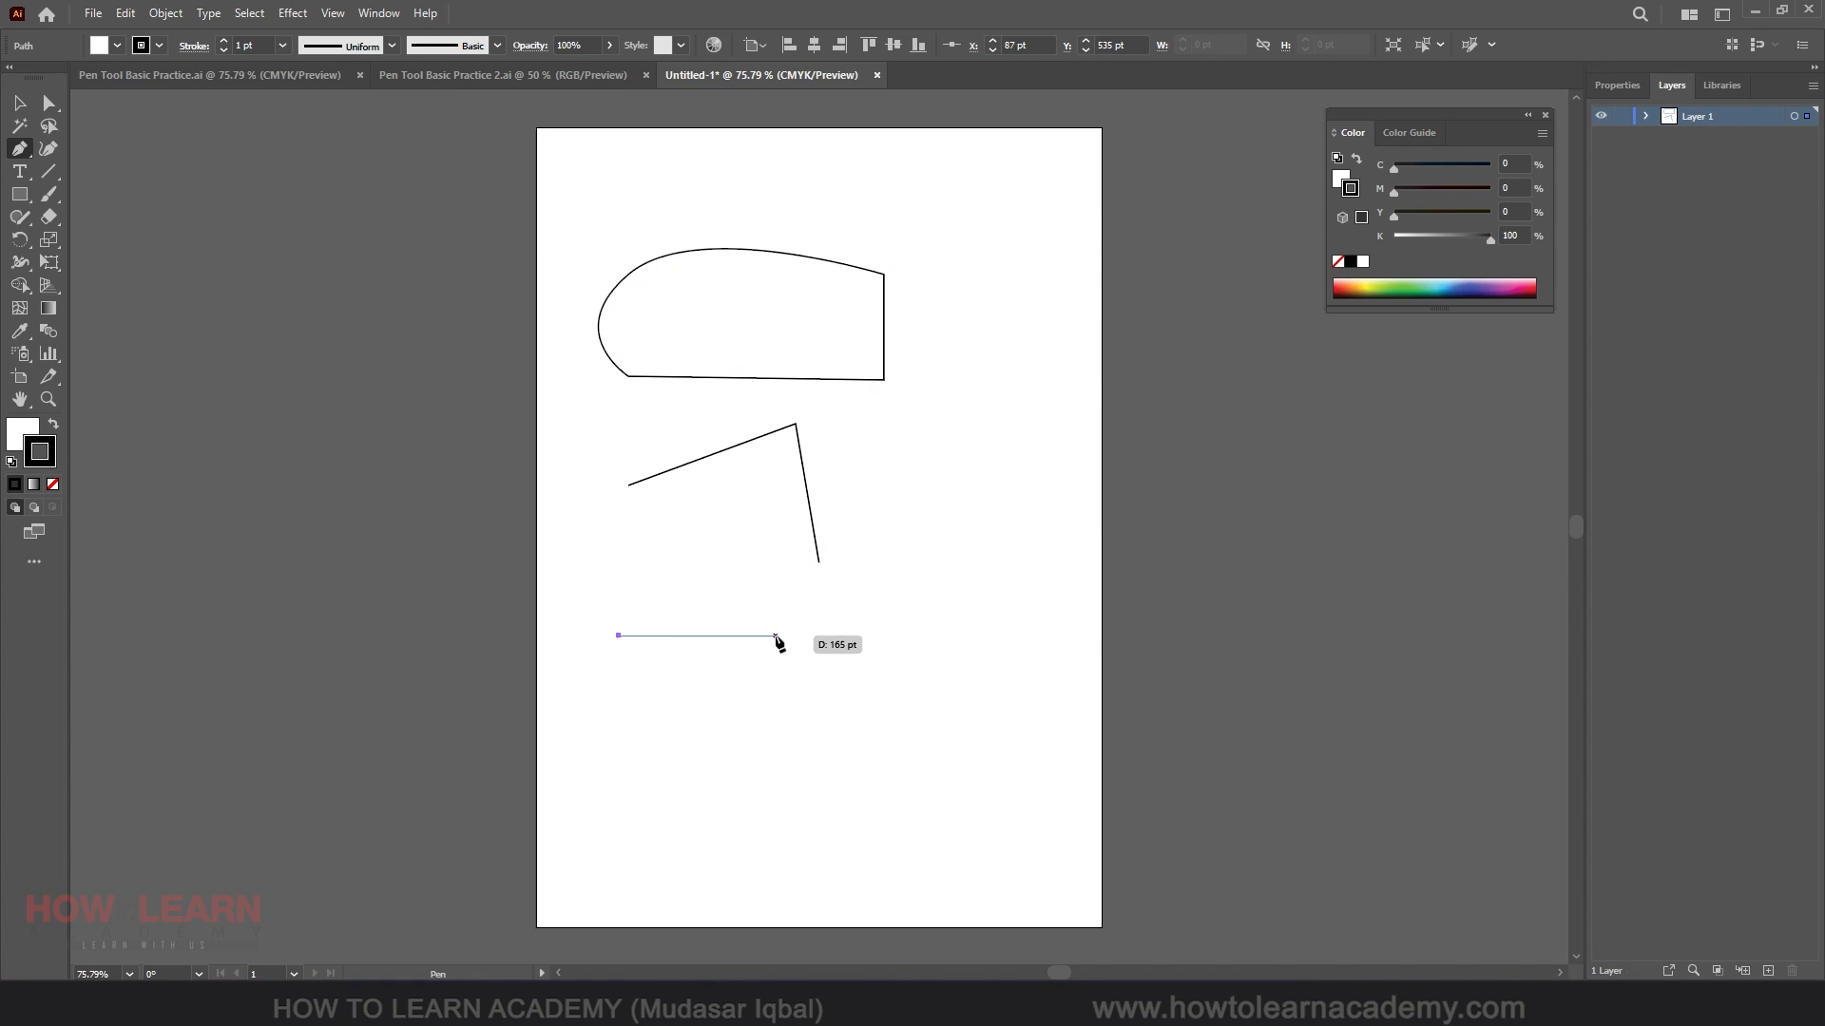
{"action": "left_click_drag", "start_coordinate": [776, 635], "coordinate": [874, 709]}
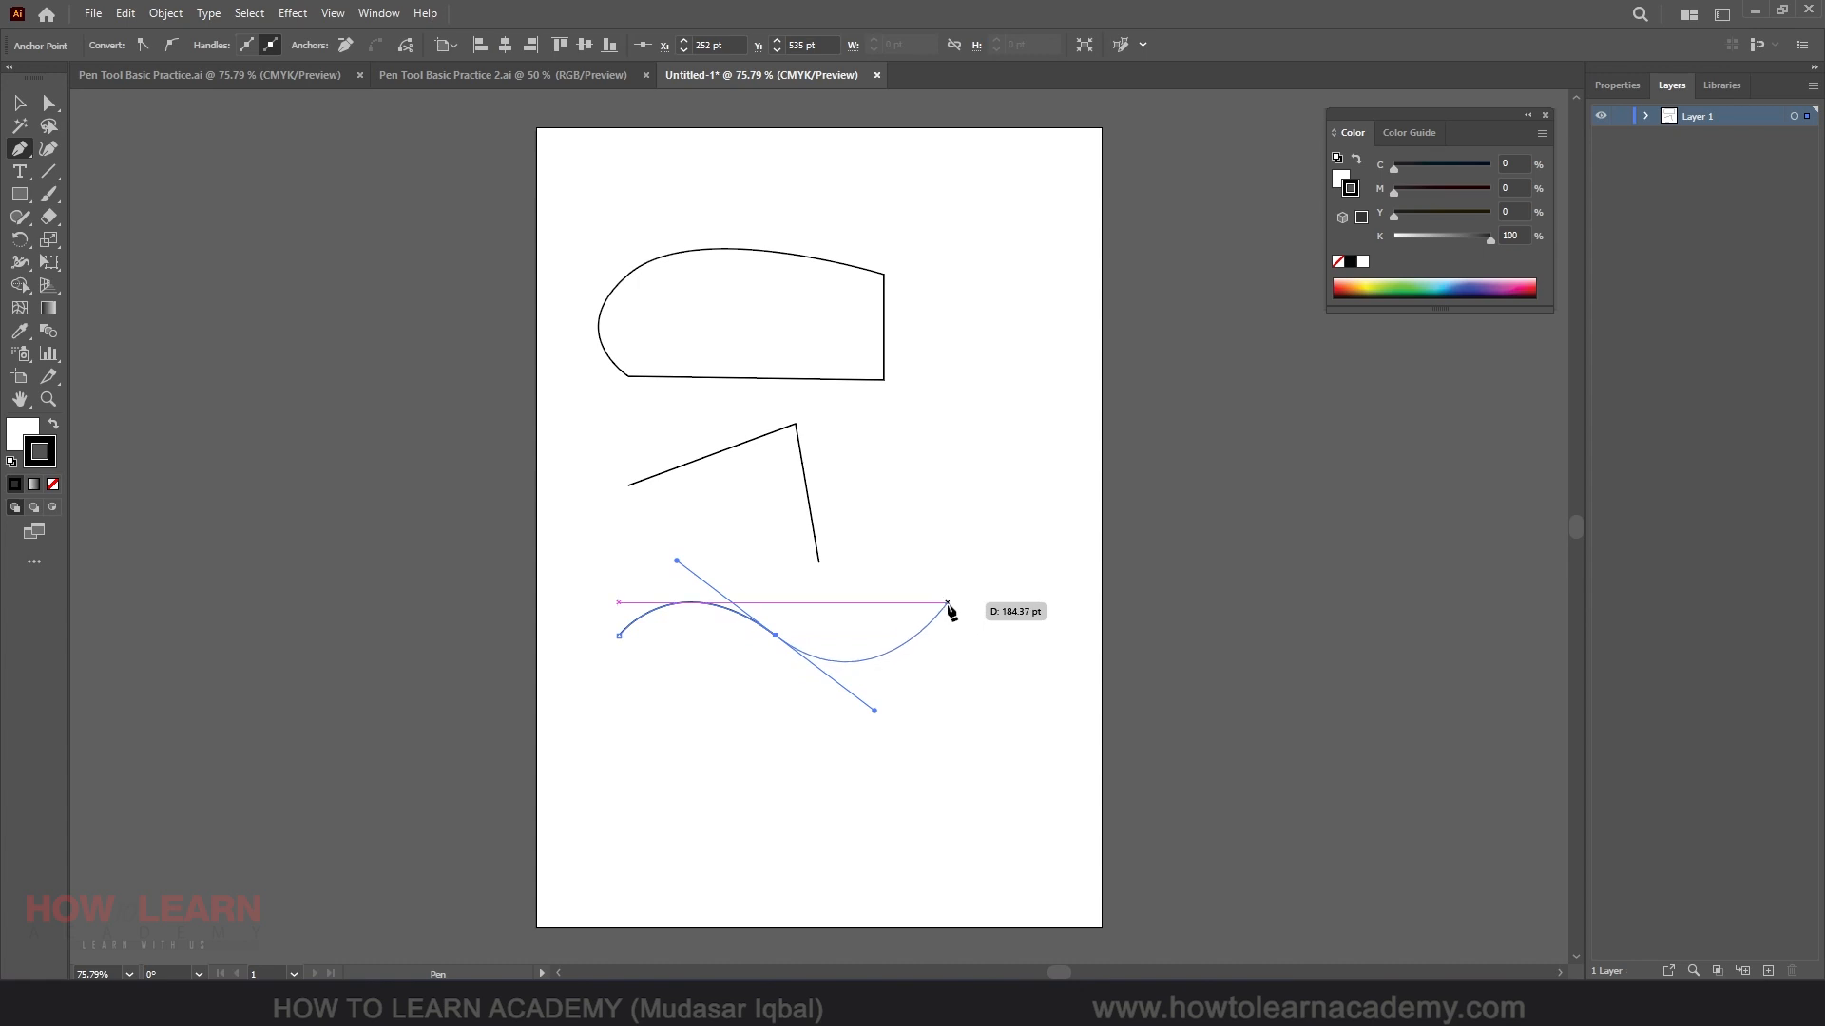
{"action": "left_click_drag", "start_coordinate": [760, 637], "coordinate": [677, 561]}
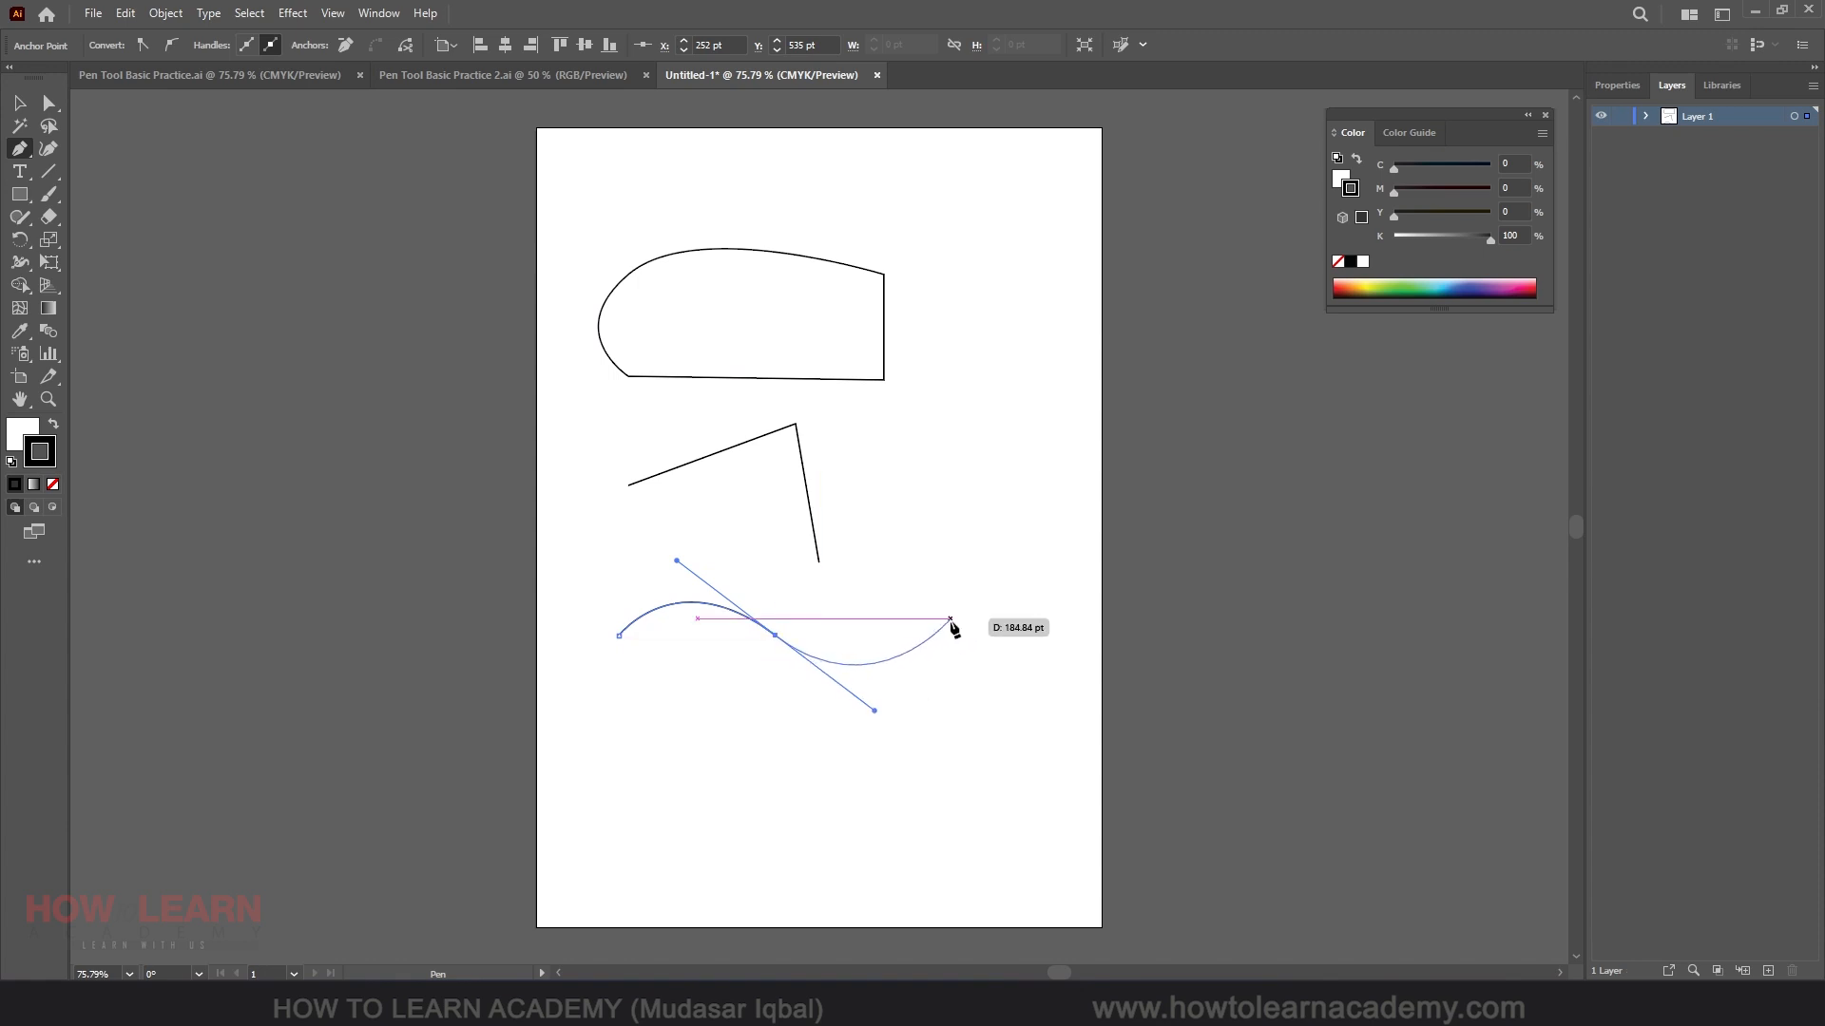
{"action": "left_click_drag", "start_coordinate": [950, 620], "coordinate": [983, 710]}
{"action": "key", "text": "ctrl+z"}
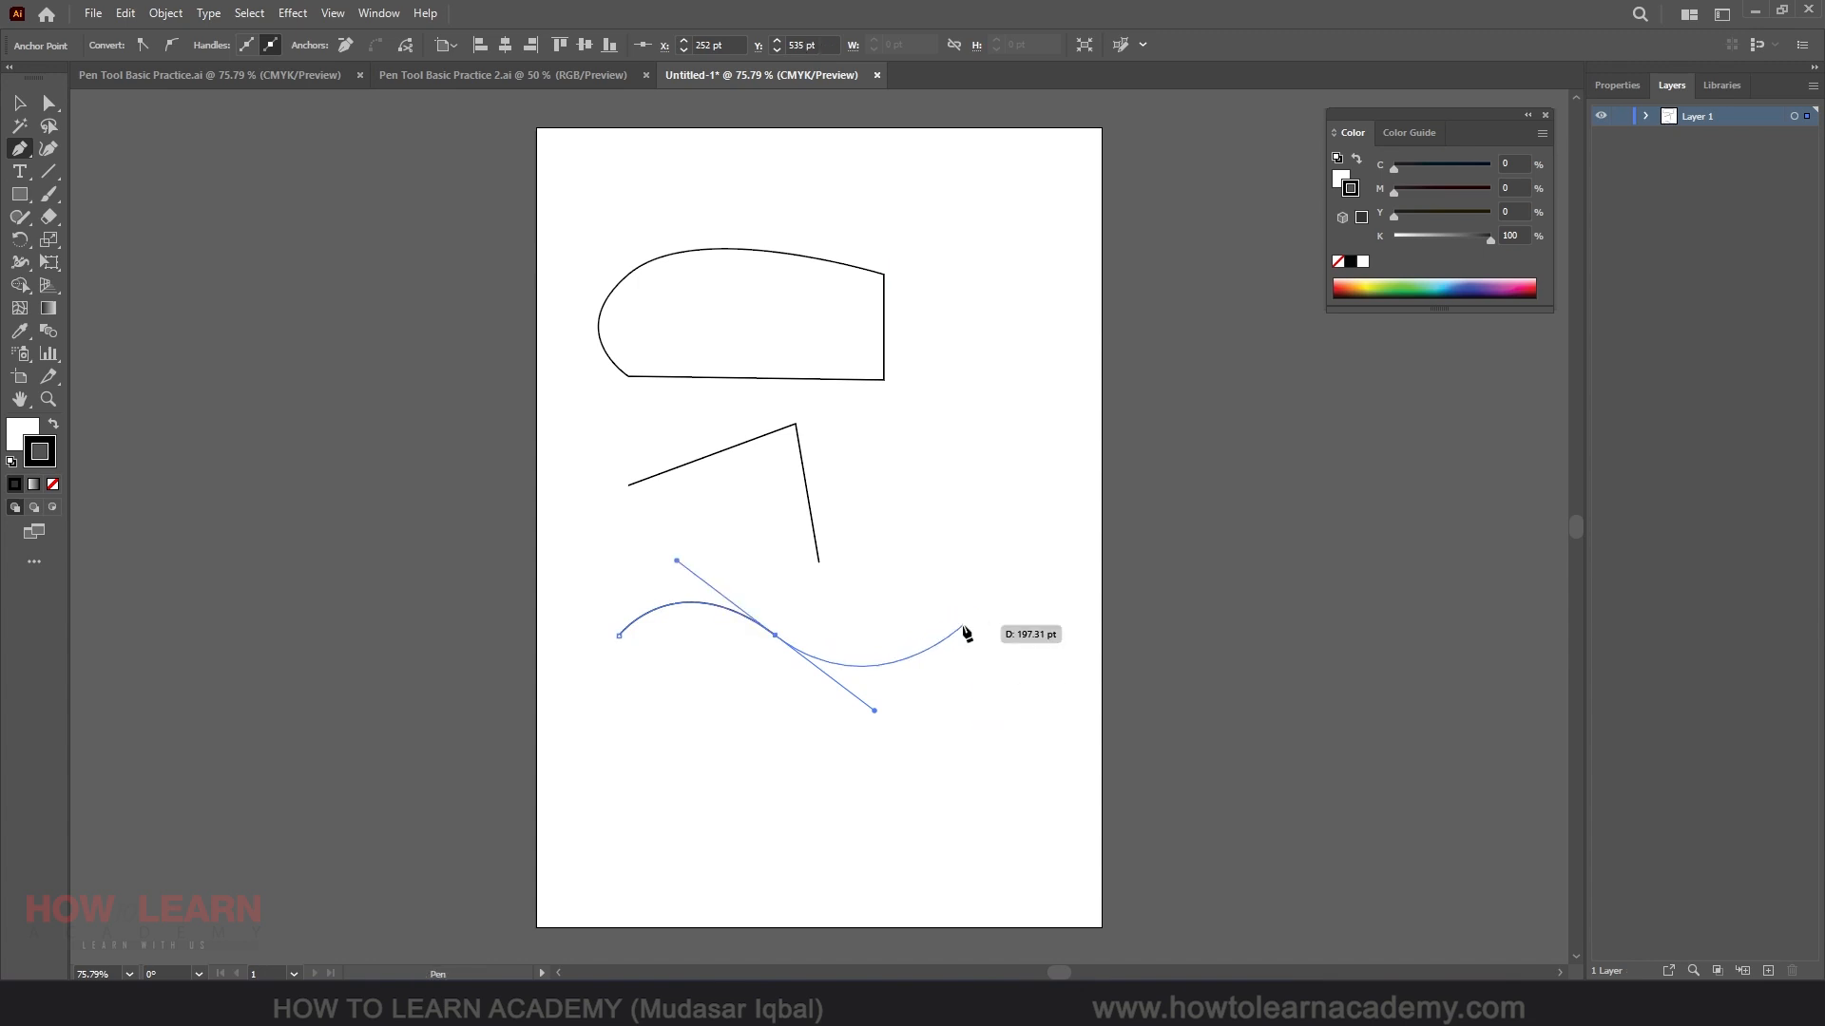
{"action": "left_click_drag", "start_coordinate": [963, 627], "coordinate": [618, 530]}
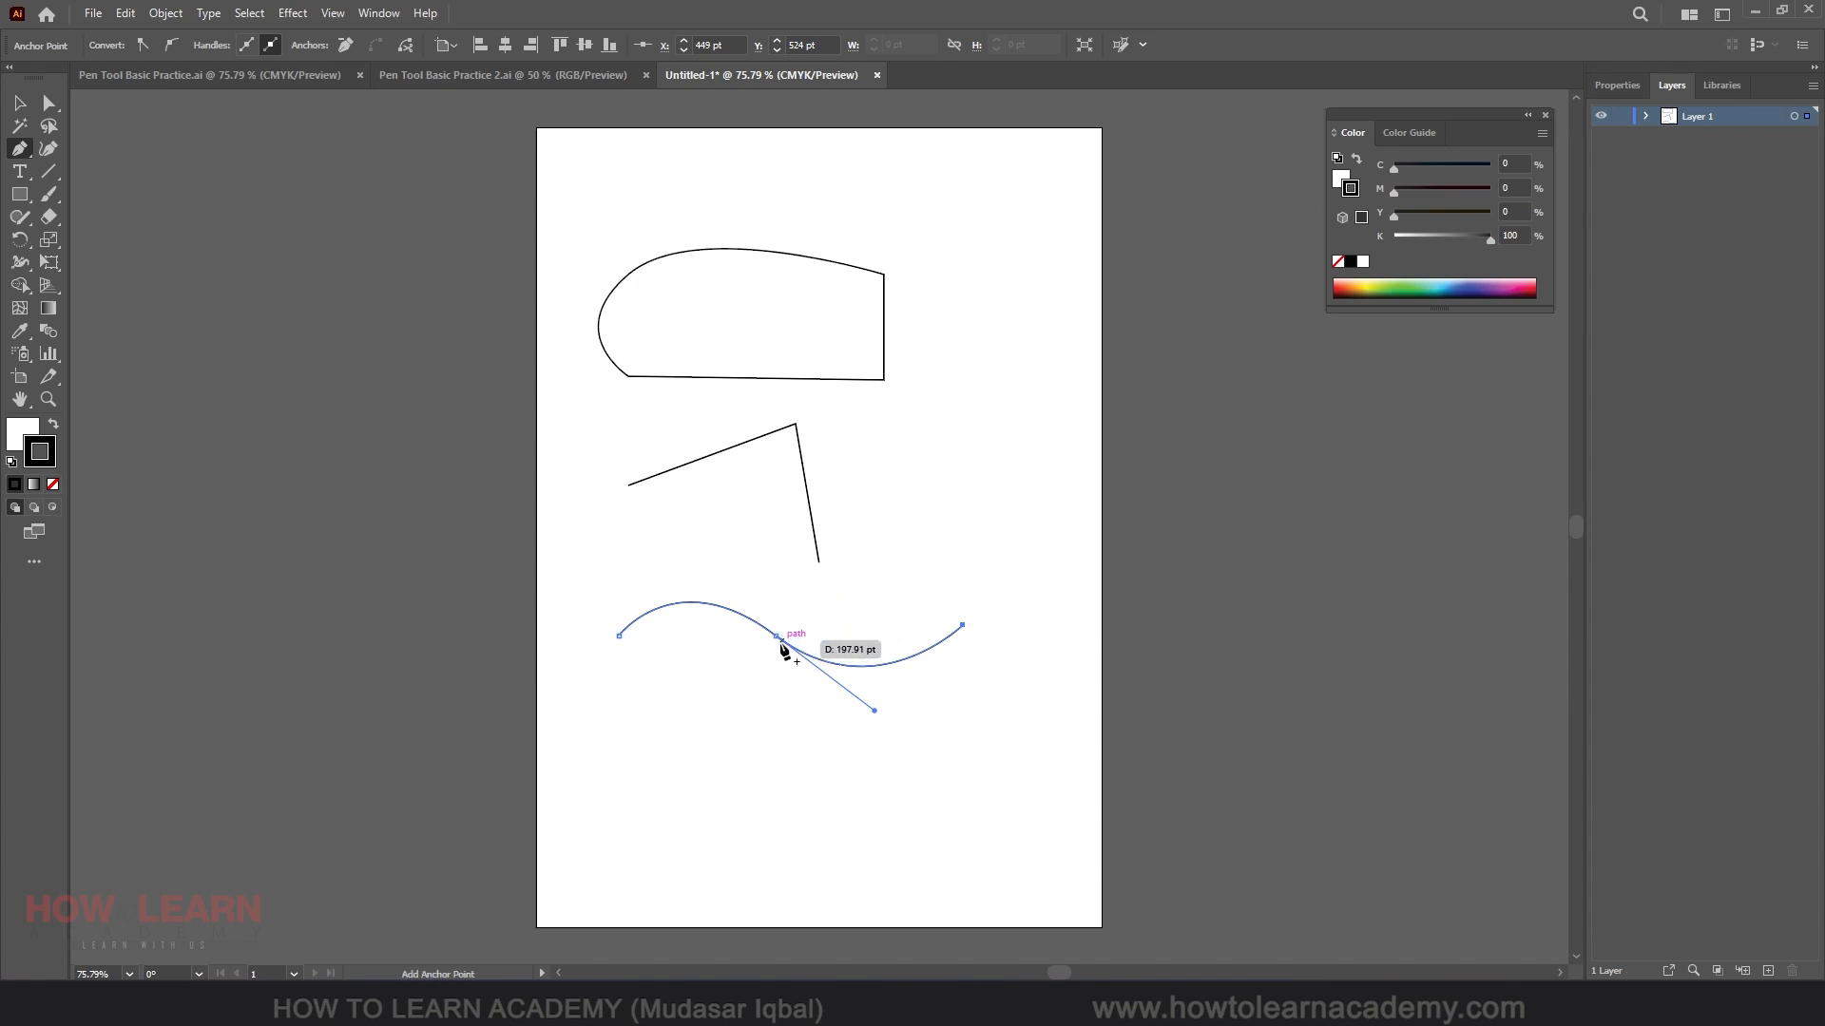
Move the wave's start anchor to about X 77 pt, Y 577 pt and its middle anchor to X 245 pt, Y 588 pt.
{"action": "key", "text": "ctrl"}
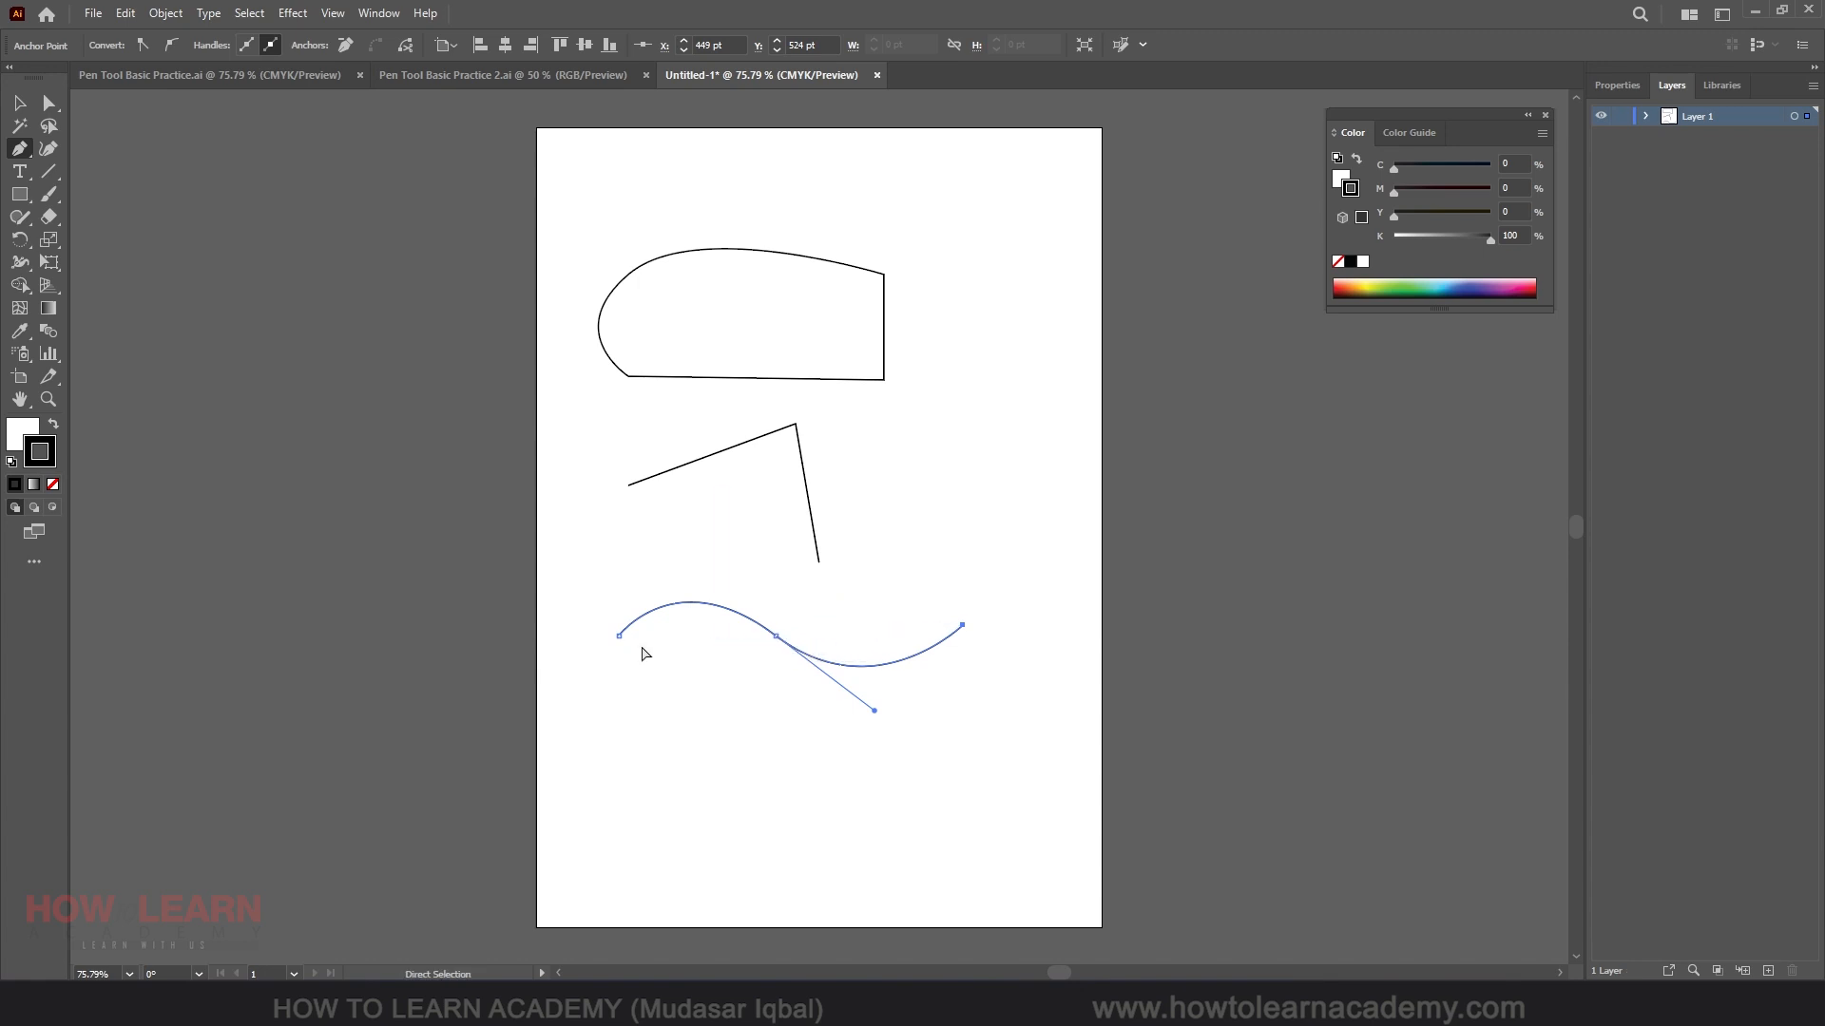
{"action": "left_click_drag", "start_coordinate": [618, 637], "coordinate": [608, 674]}
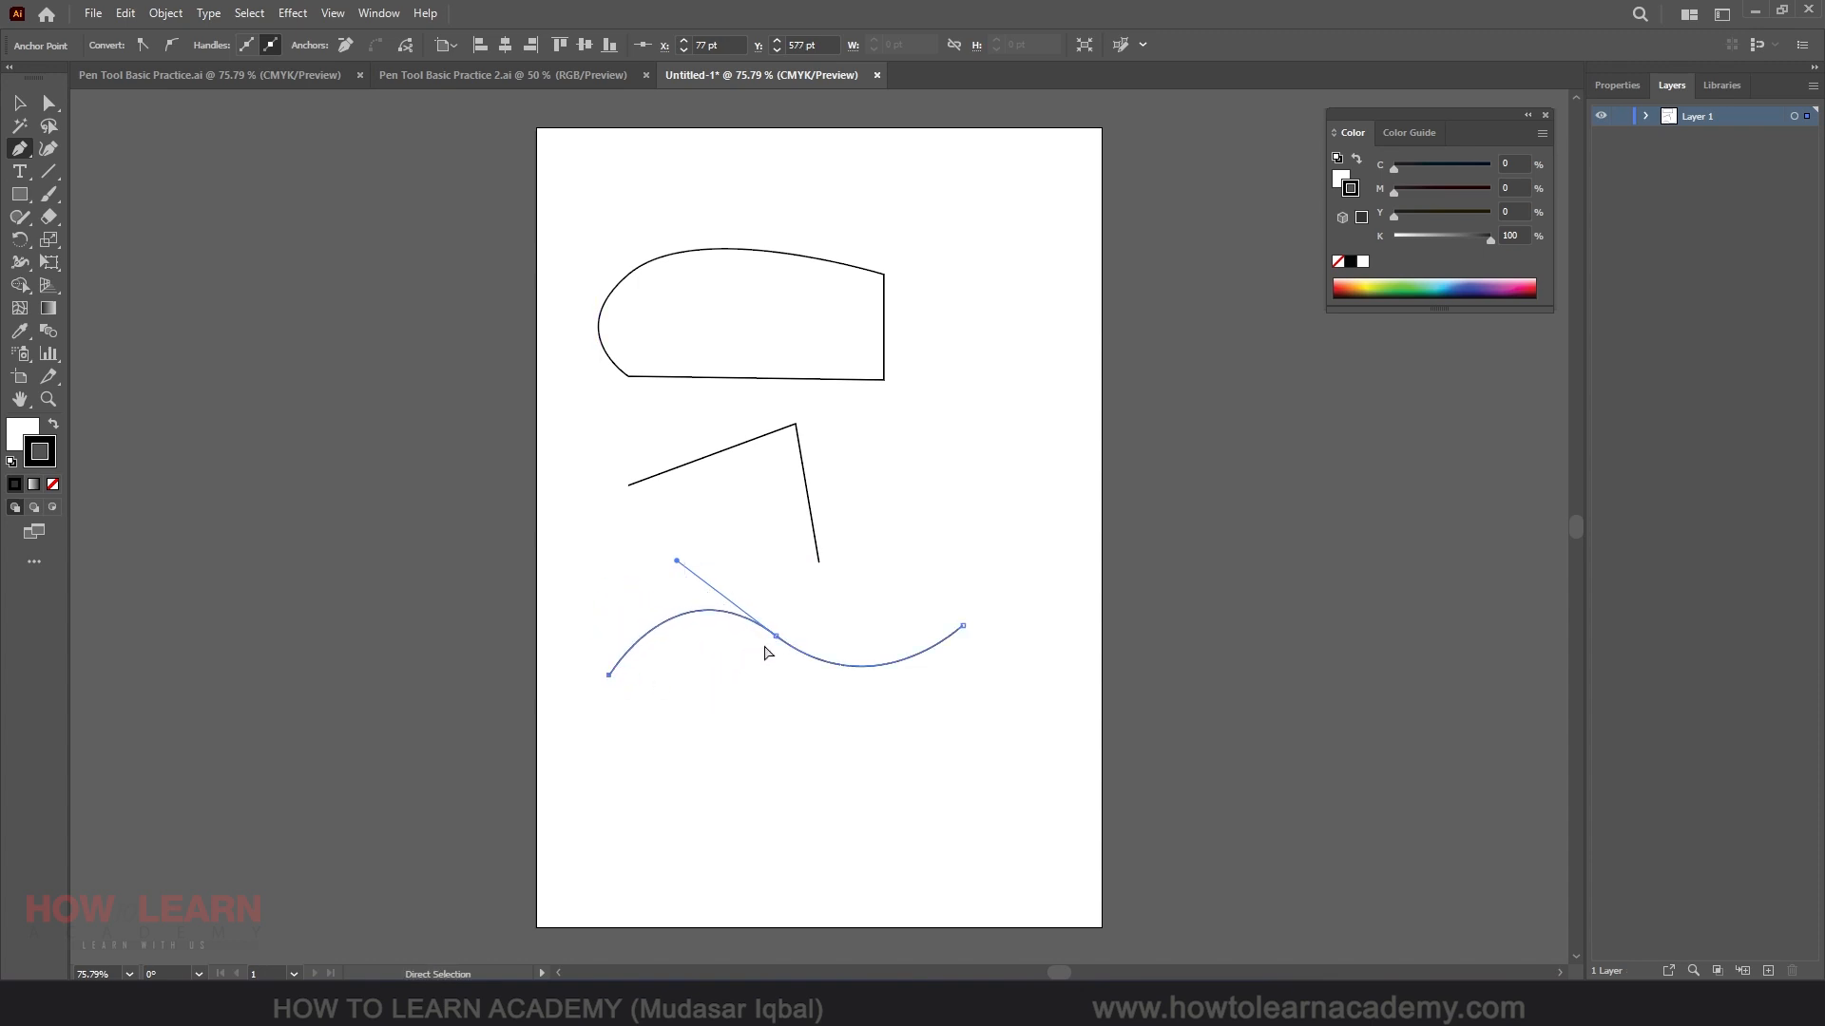
{"action": "left_click_drag", "start_coordinate": [775, 643], "coordinate": [770, 687]}
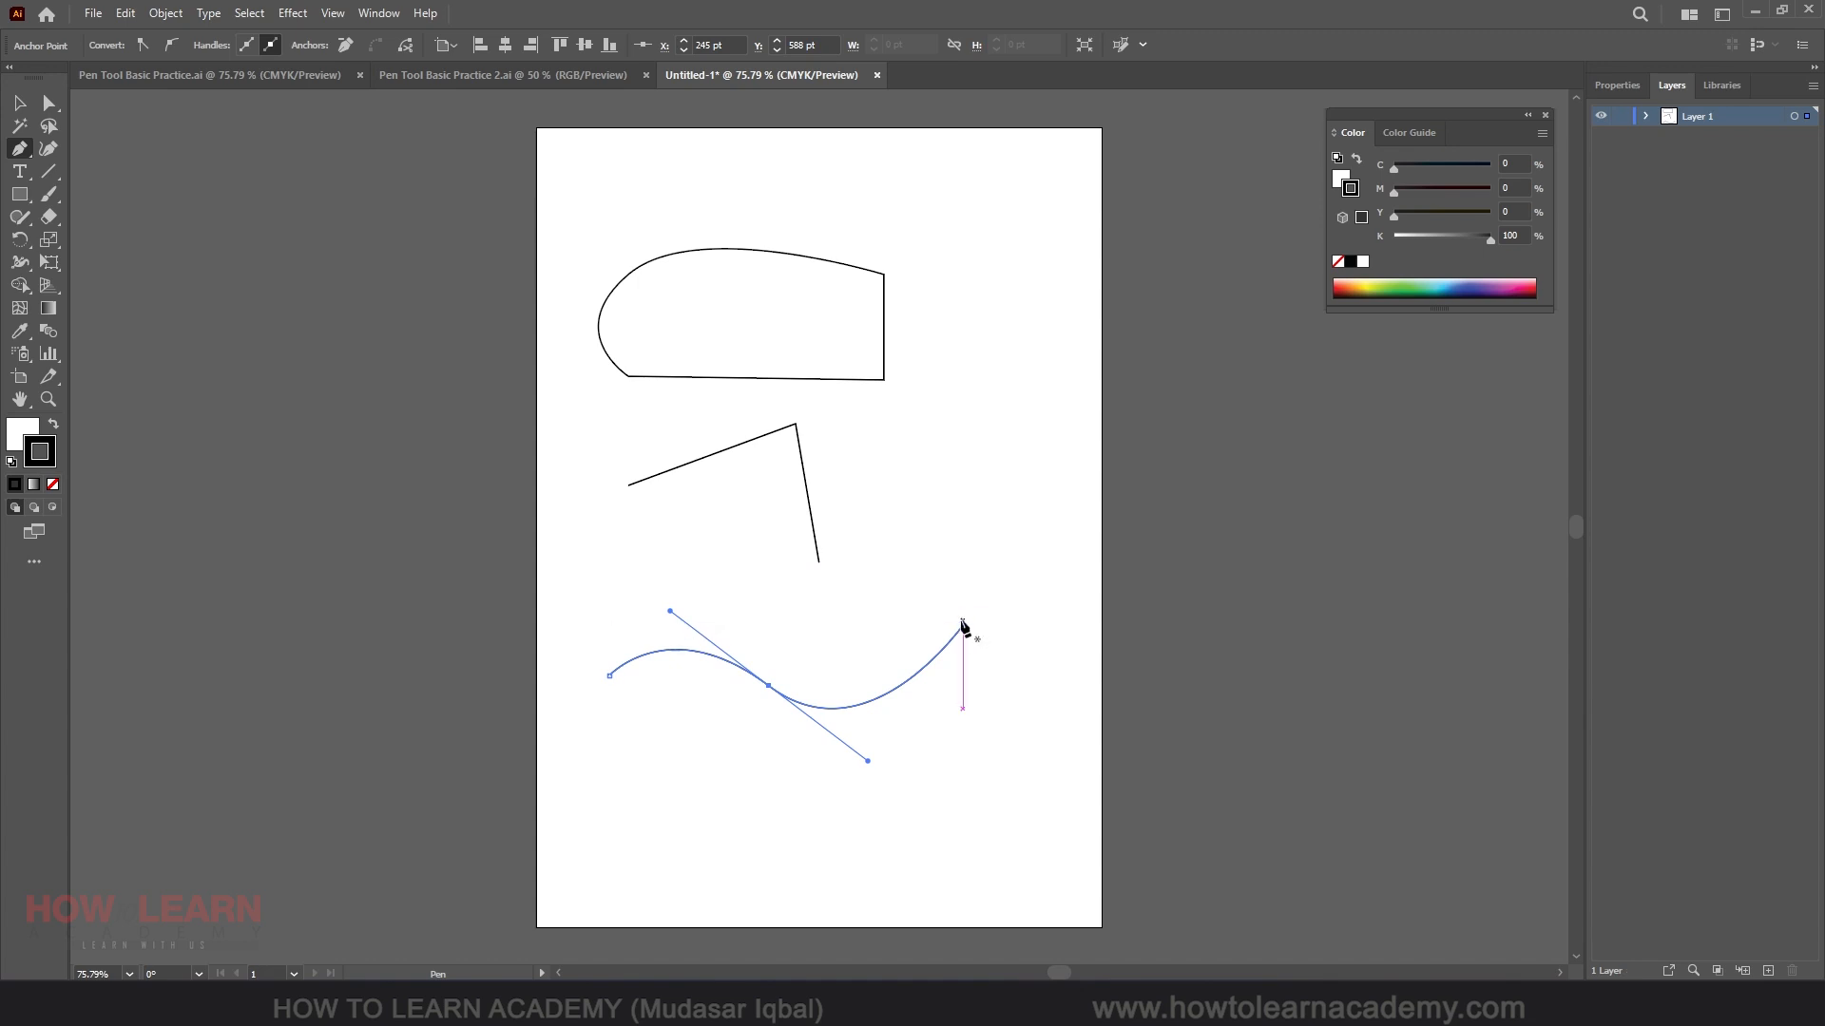
Try continuing the wave from its upper end with three straight segments up, across and down, and undo them.
{"action": "left_click_drag", "start_coordinate": [963, 624], "coordinate": [955, 448]}
{"action": "left_click", "coordinate": [955, 446]}
{"action": "left_click", "coordinate": [1027, 452]}
{"action": "left_click", "coordinate": [1027, 665]}
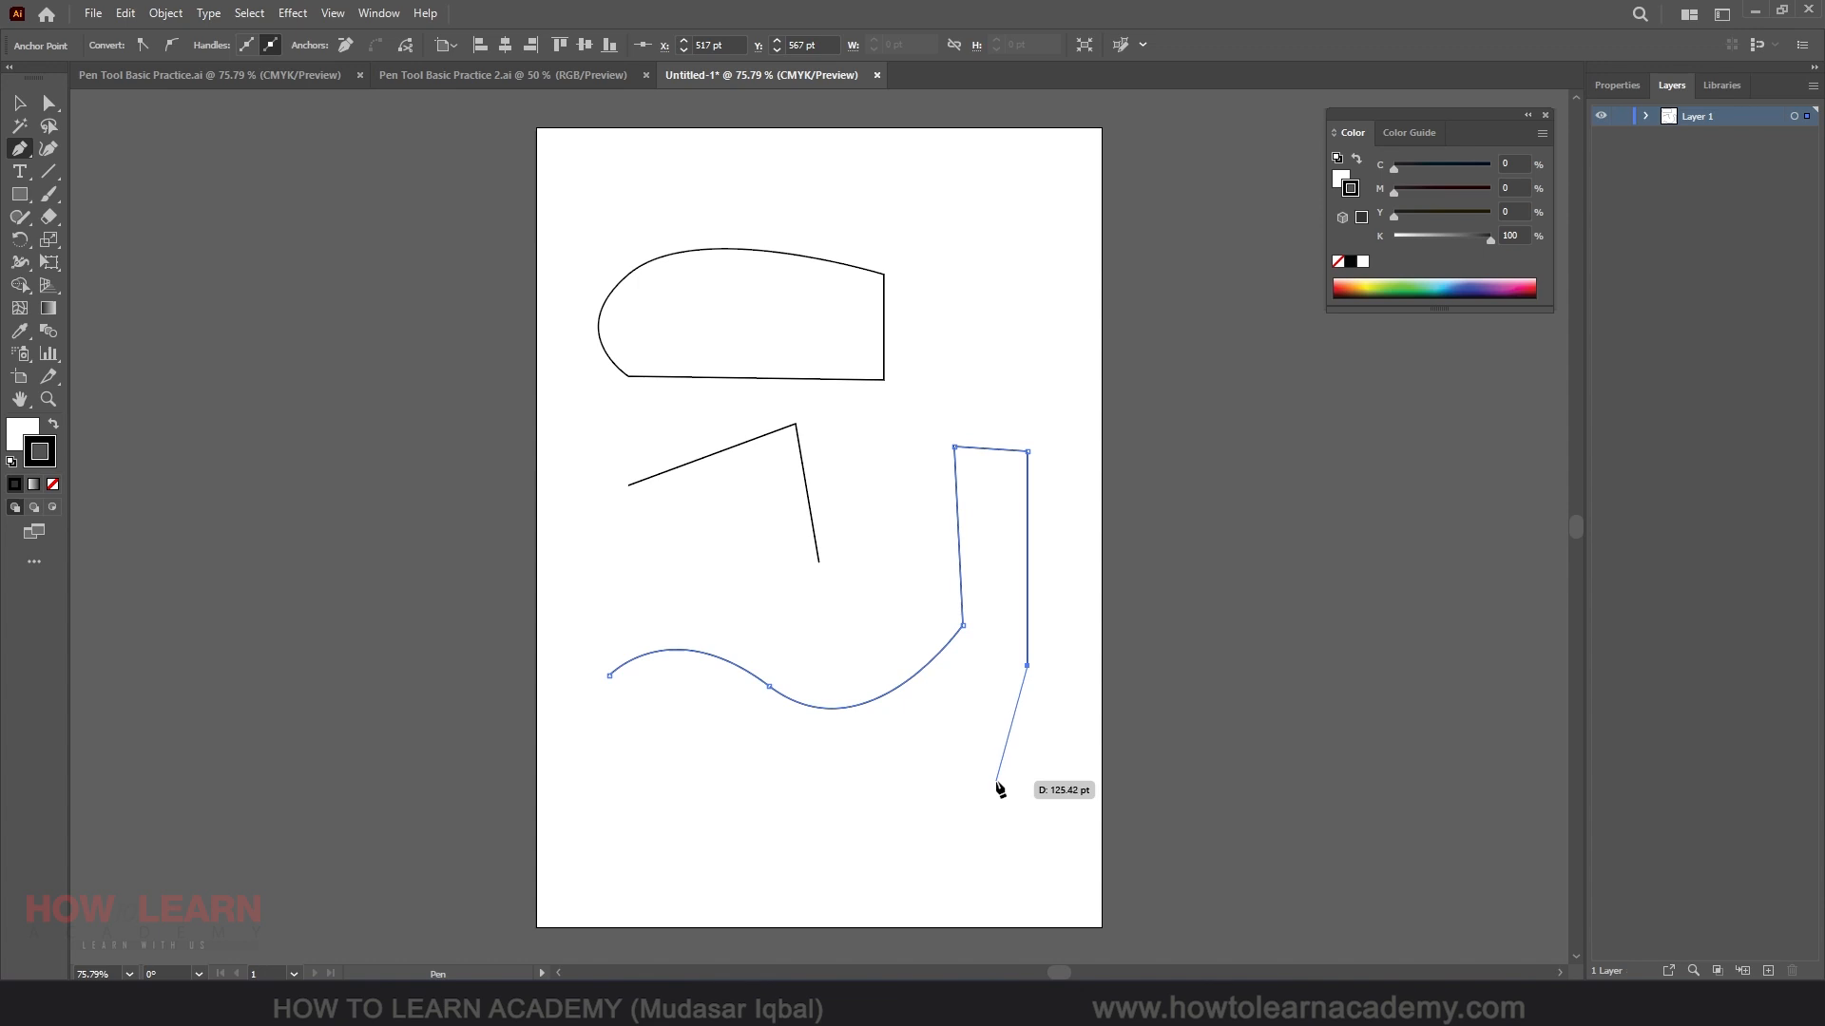
{"action": "key", "text": "ctrl+z"}
{"action": "key", "text": "ctrl+z"}
{"action": "key", "text": "ctrl+z"}
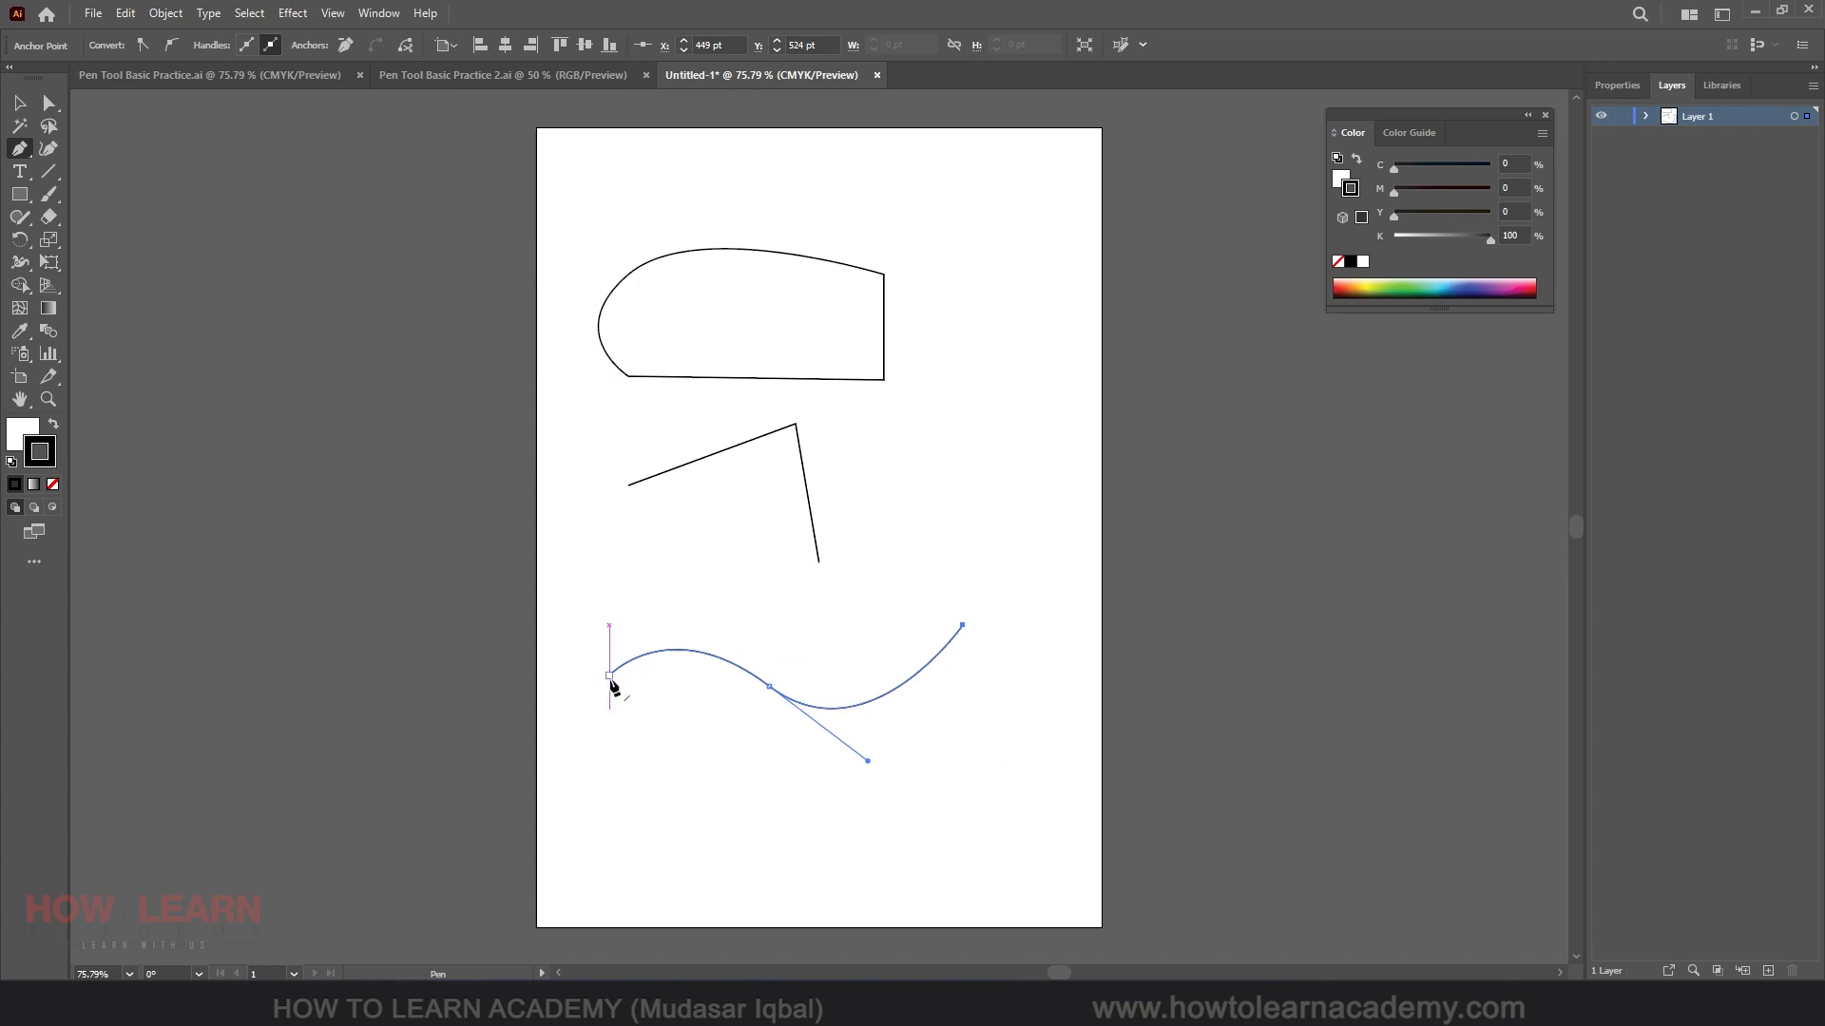
Continue the wave from its left end through X 82 pt, Y 747 pt, along a curved lower edge to X 510 pt, Y 635.5 pt, and close it.
{"action": "left_click", "coordinate": [609, 676]}
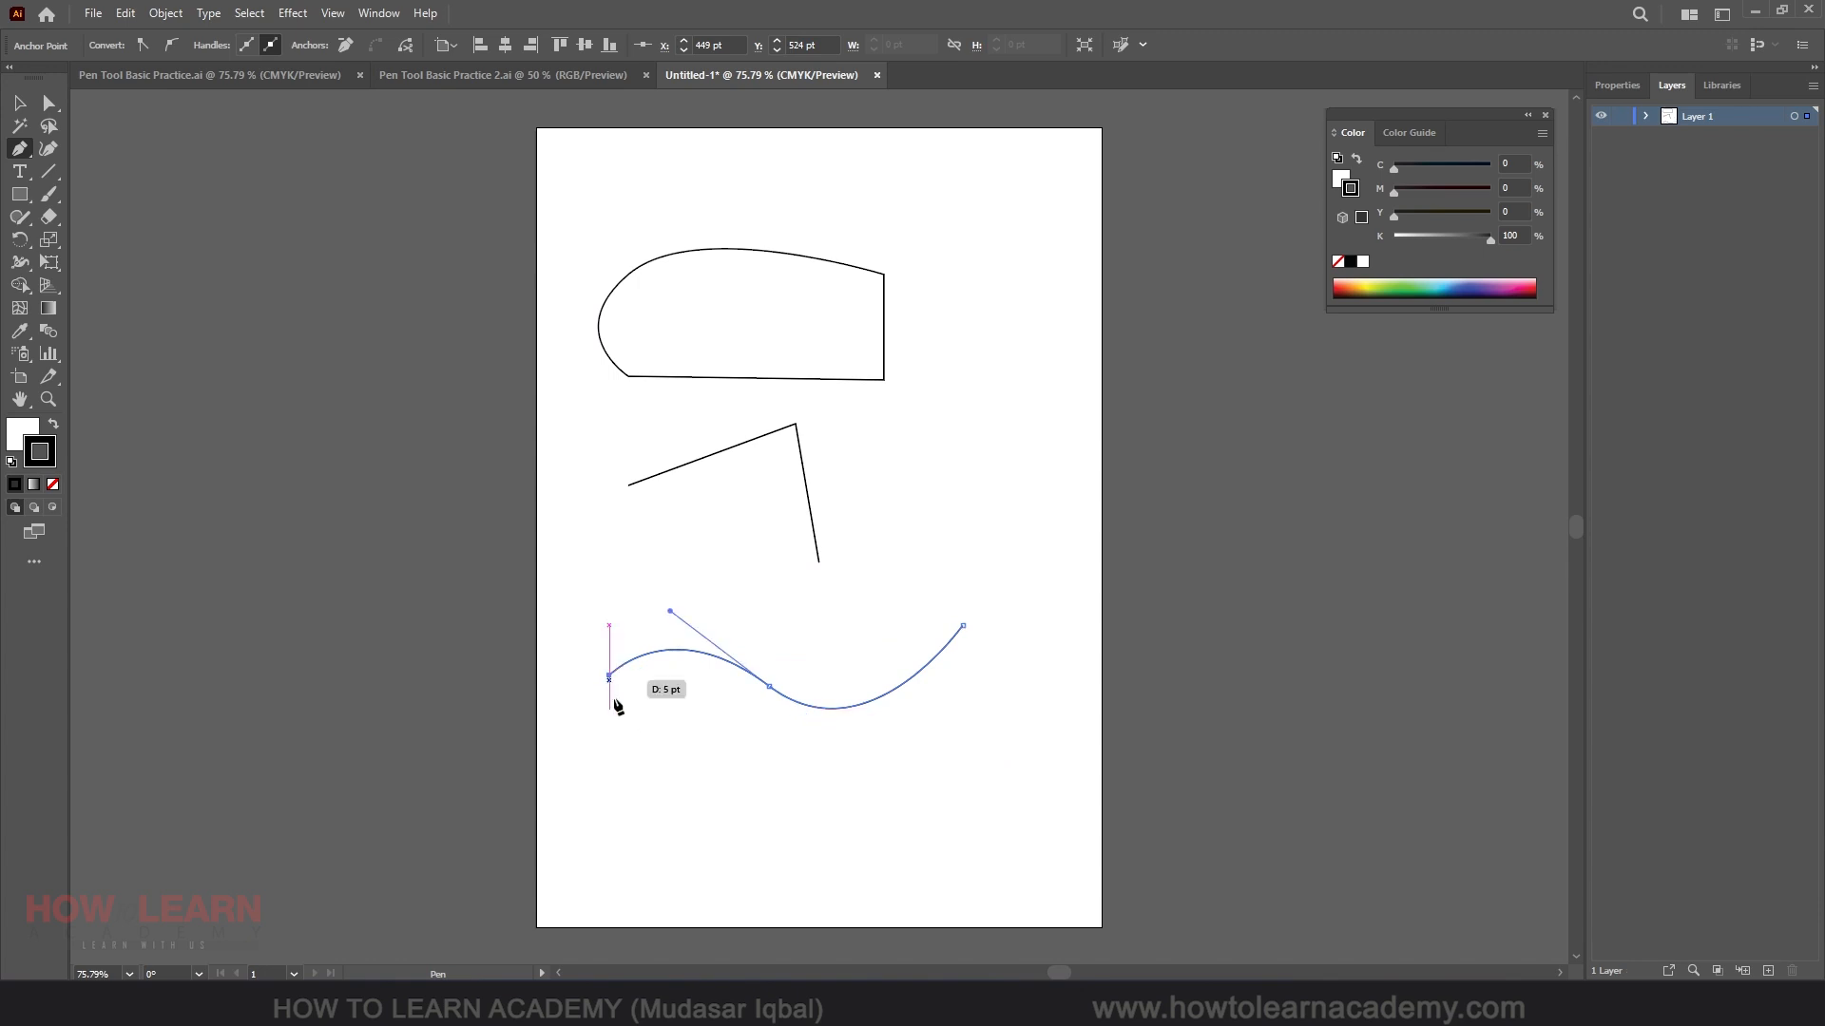
{"action": "left_click", "coordinate": [614, 838]}
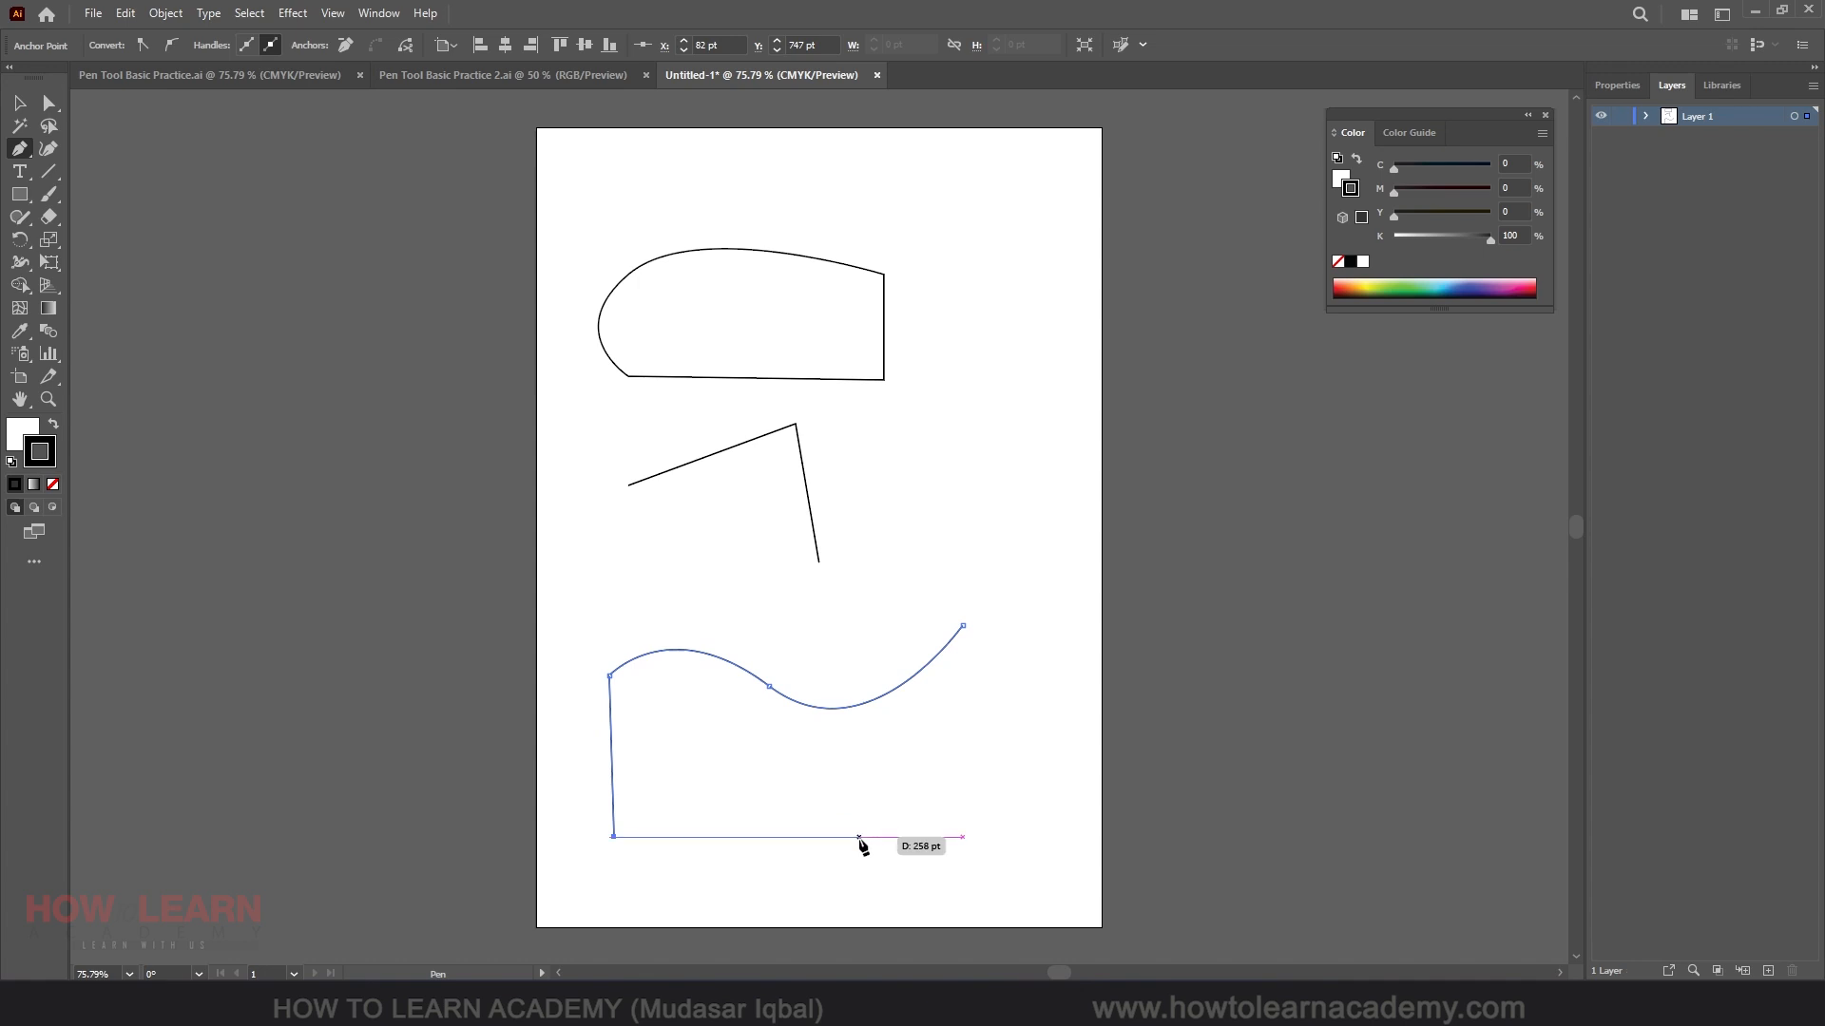
{"action": "left_click_drag", "start_coordinate": [860, 838], "coordinate": [990, 946]}
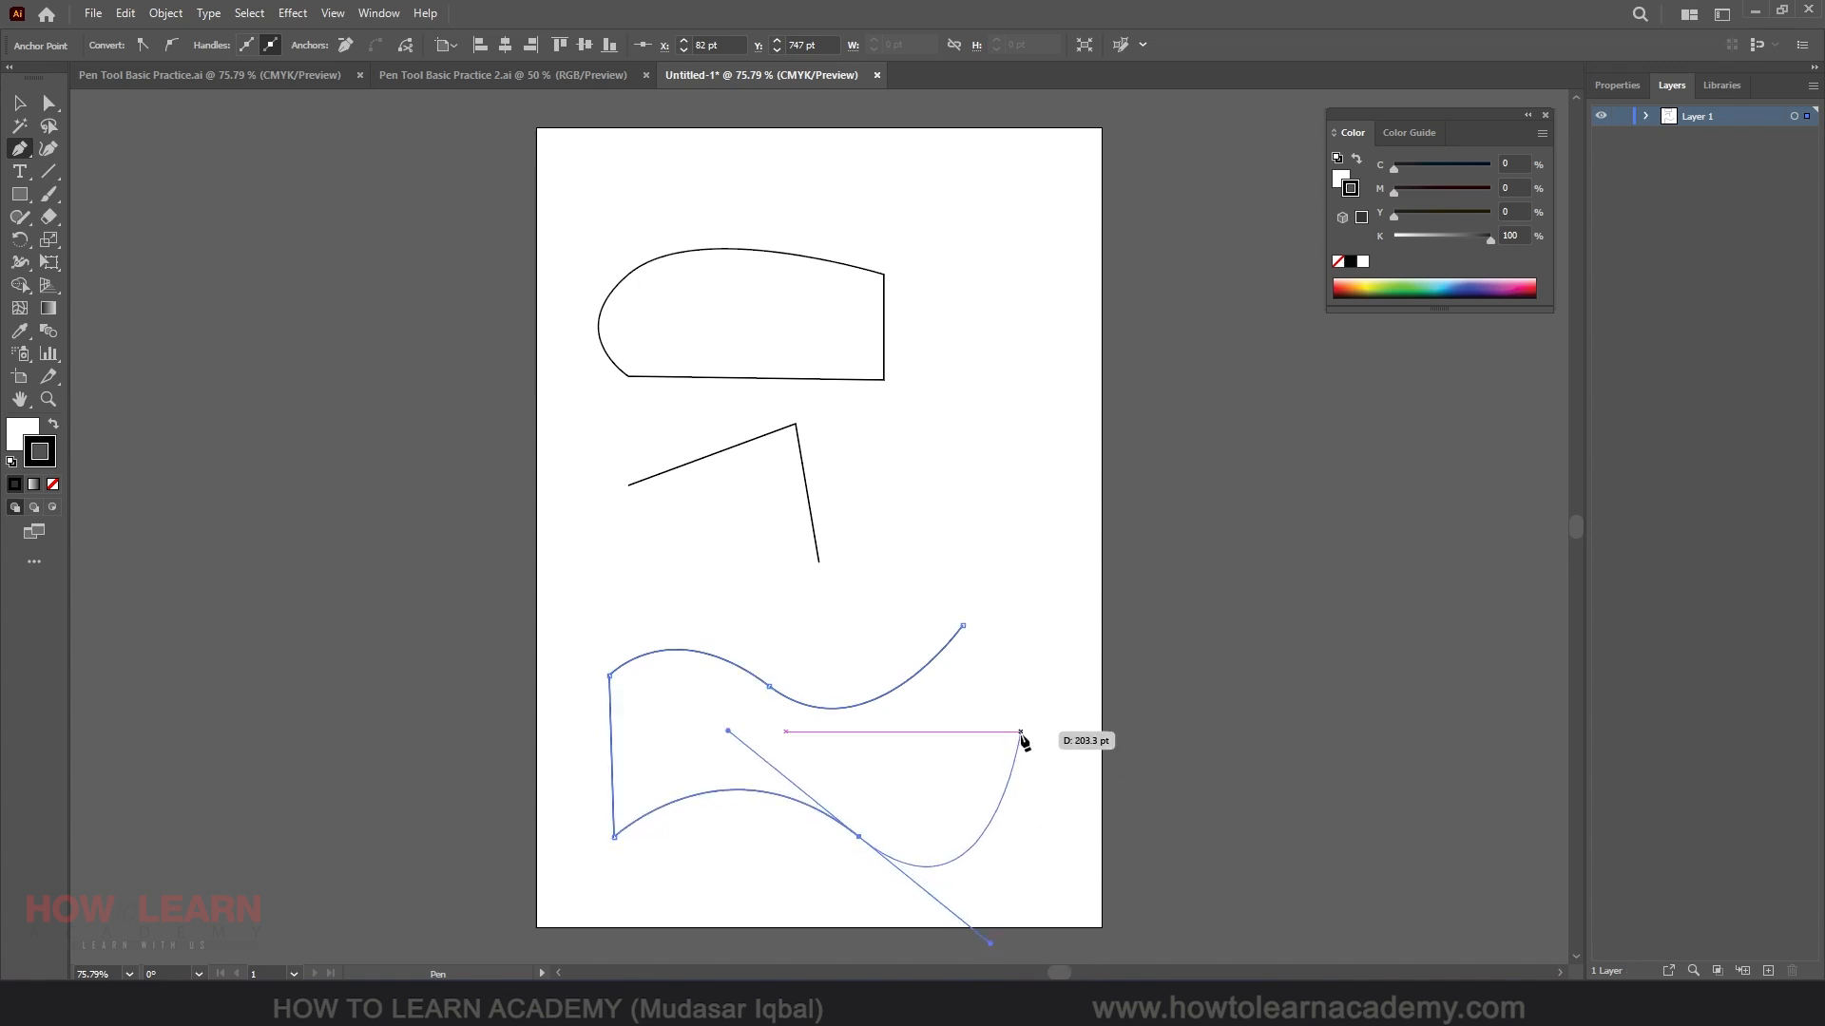
{"action": "left_click", "coordinate": [1021, 732]}
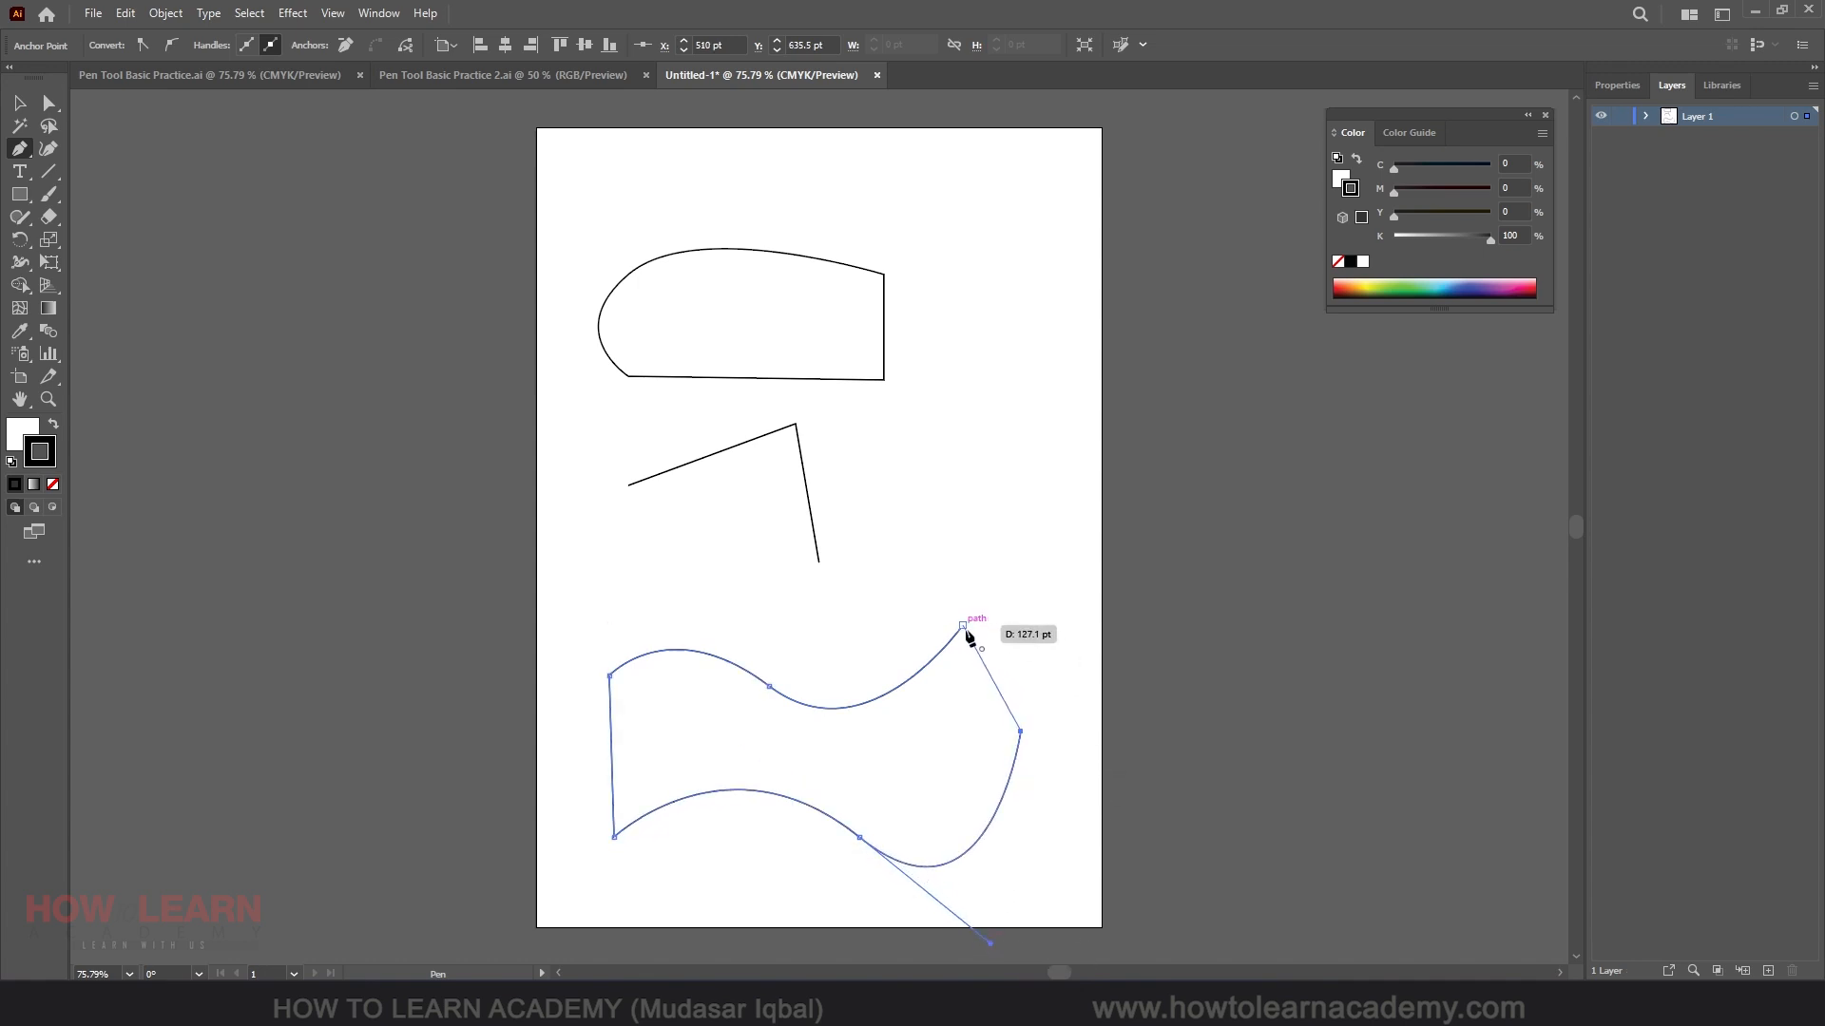
{"action": "left_click", "coordinate": [964, 629]}
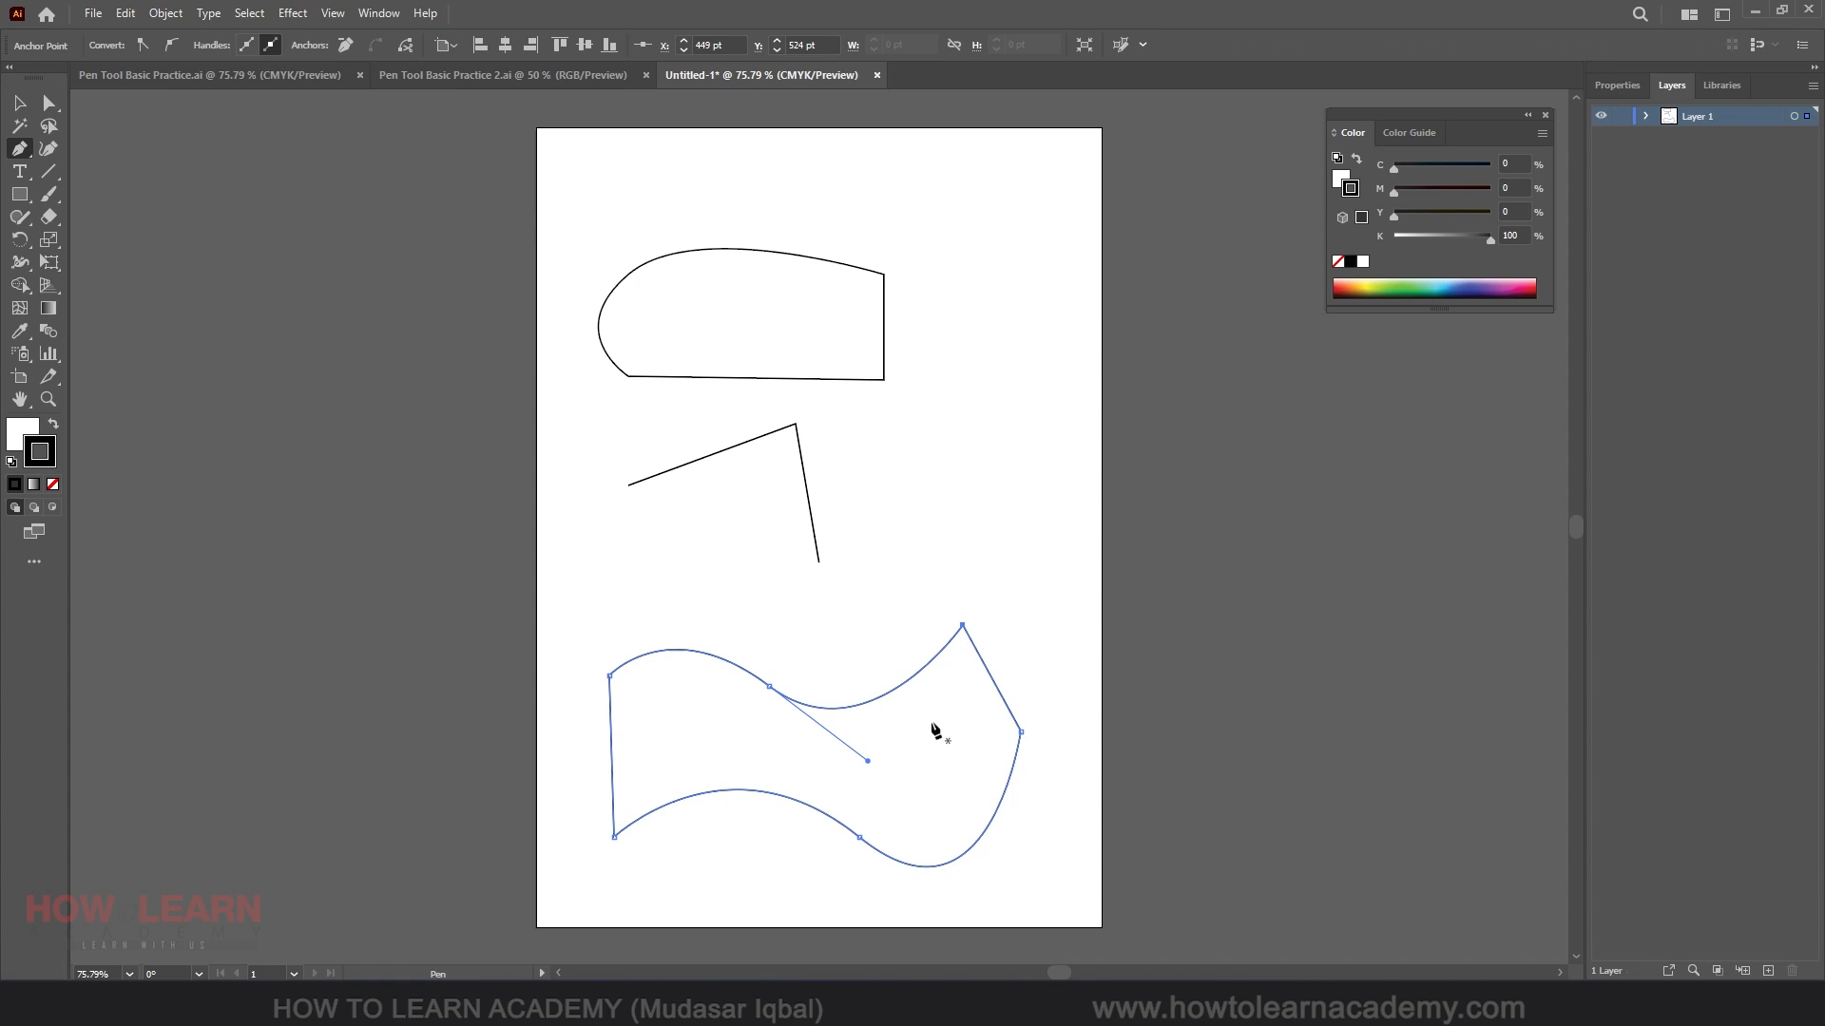
Move the flag shape's lower-right corner to about X 528 pt, Y 713 pt, and shift its upper-right corner outward and down.
{"action": "key", "text": "ctrl"}
{"action": "left_click_drag", "start_coordinate": [1022, 733], "coordinate": [1036, 805]}
{"action": "left_click_drag", "start_coordinate": [963, 629], "coordinate": [1013, 662]}
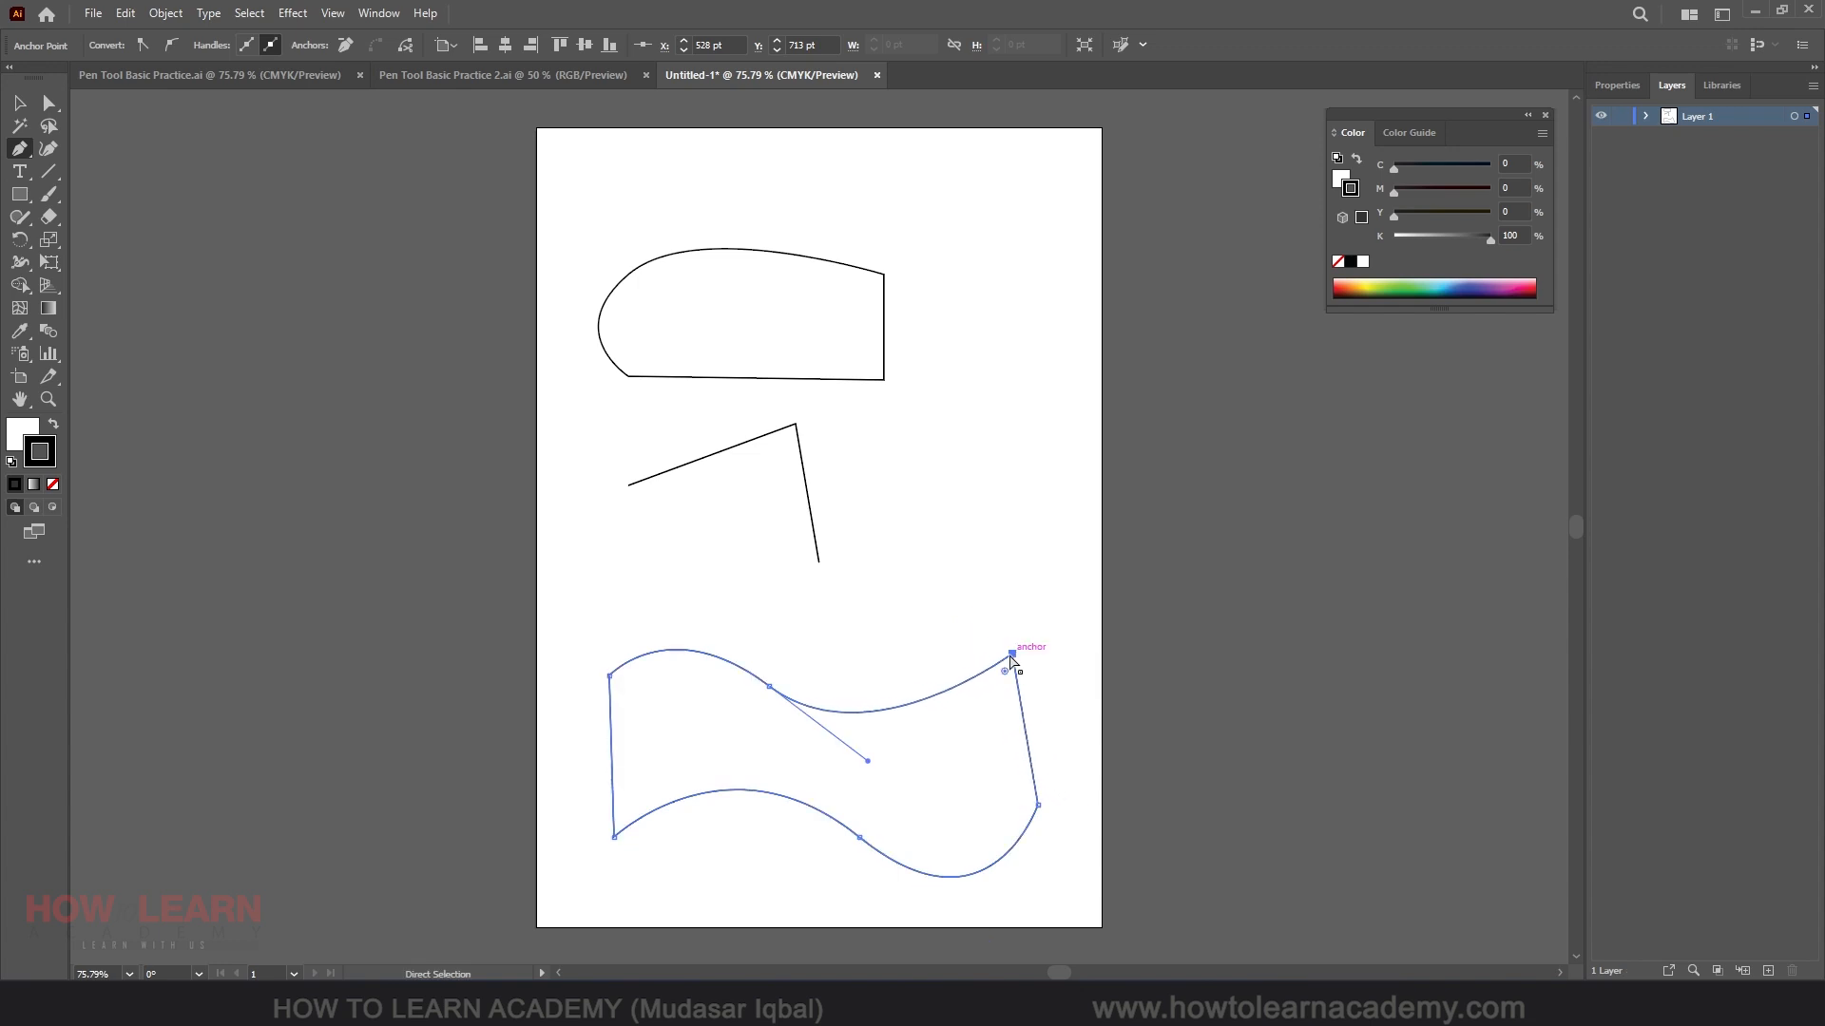
Flatten the flag's bottom curve, moving its middle anchor to about X 307 pt, Y 744 pt, and the upper-right corner to X 509 pt, Y 572 pt.
{"action": "left_click", "coordinate": [860, 838]}
{"action": "left_click_drag", "start_coordinate": [989, 947], "coordinate": [990, 918]}
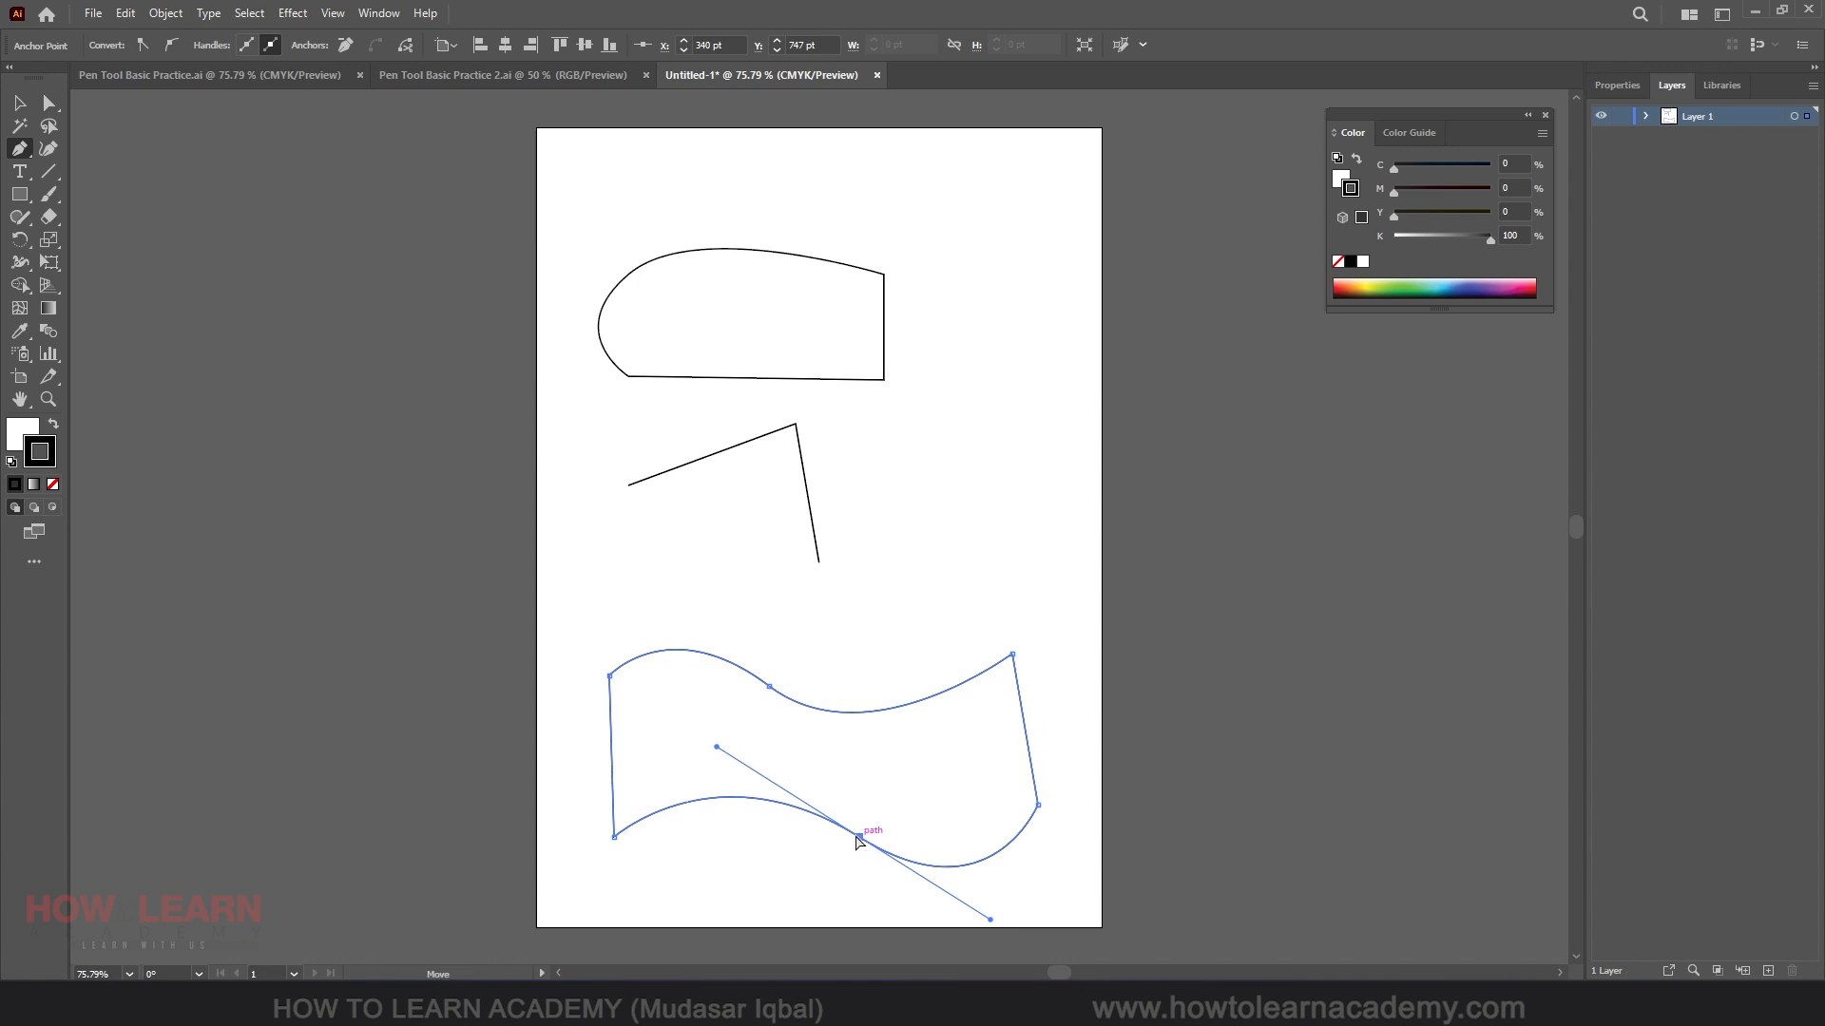
{"action": "left_click_drag", "start_coordinate": [858, 838], "coordinate": [827, 833]}
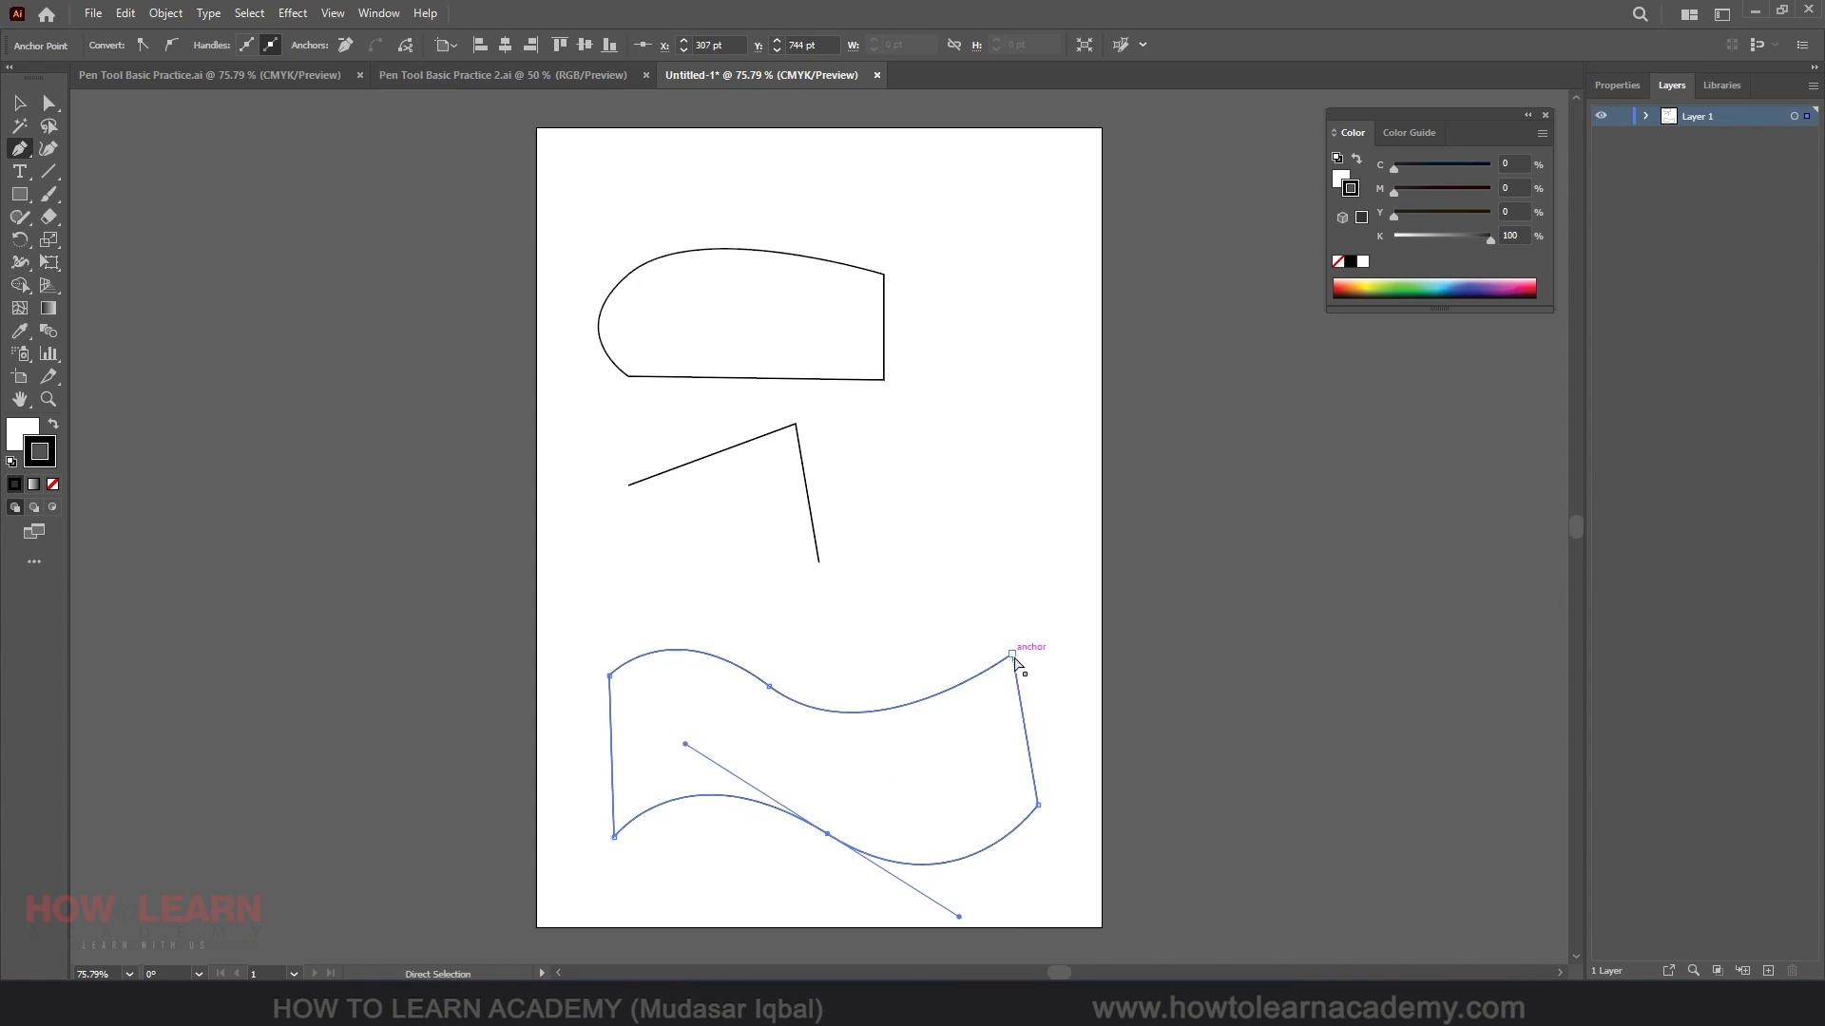
{"action": "left_click_drag", "start_coordinate": [1013, 656], "coordinate": [1022, 673]}
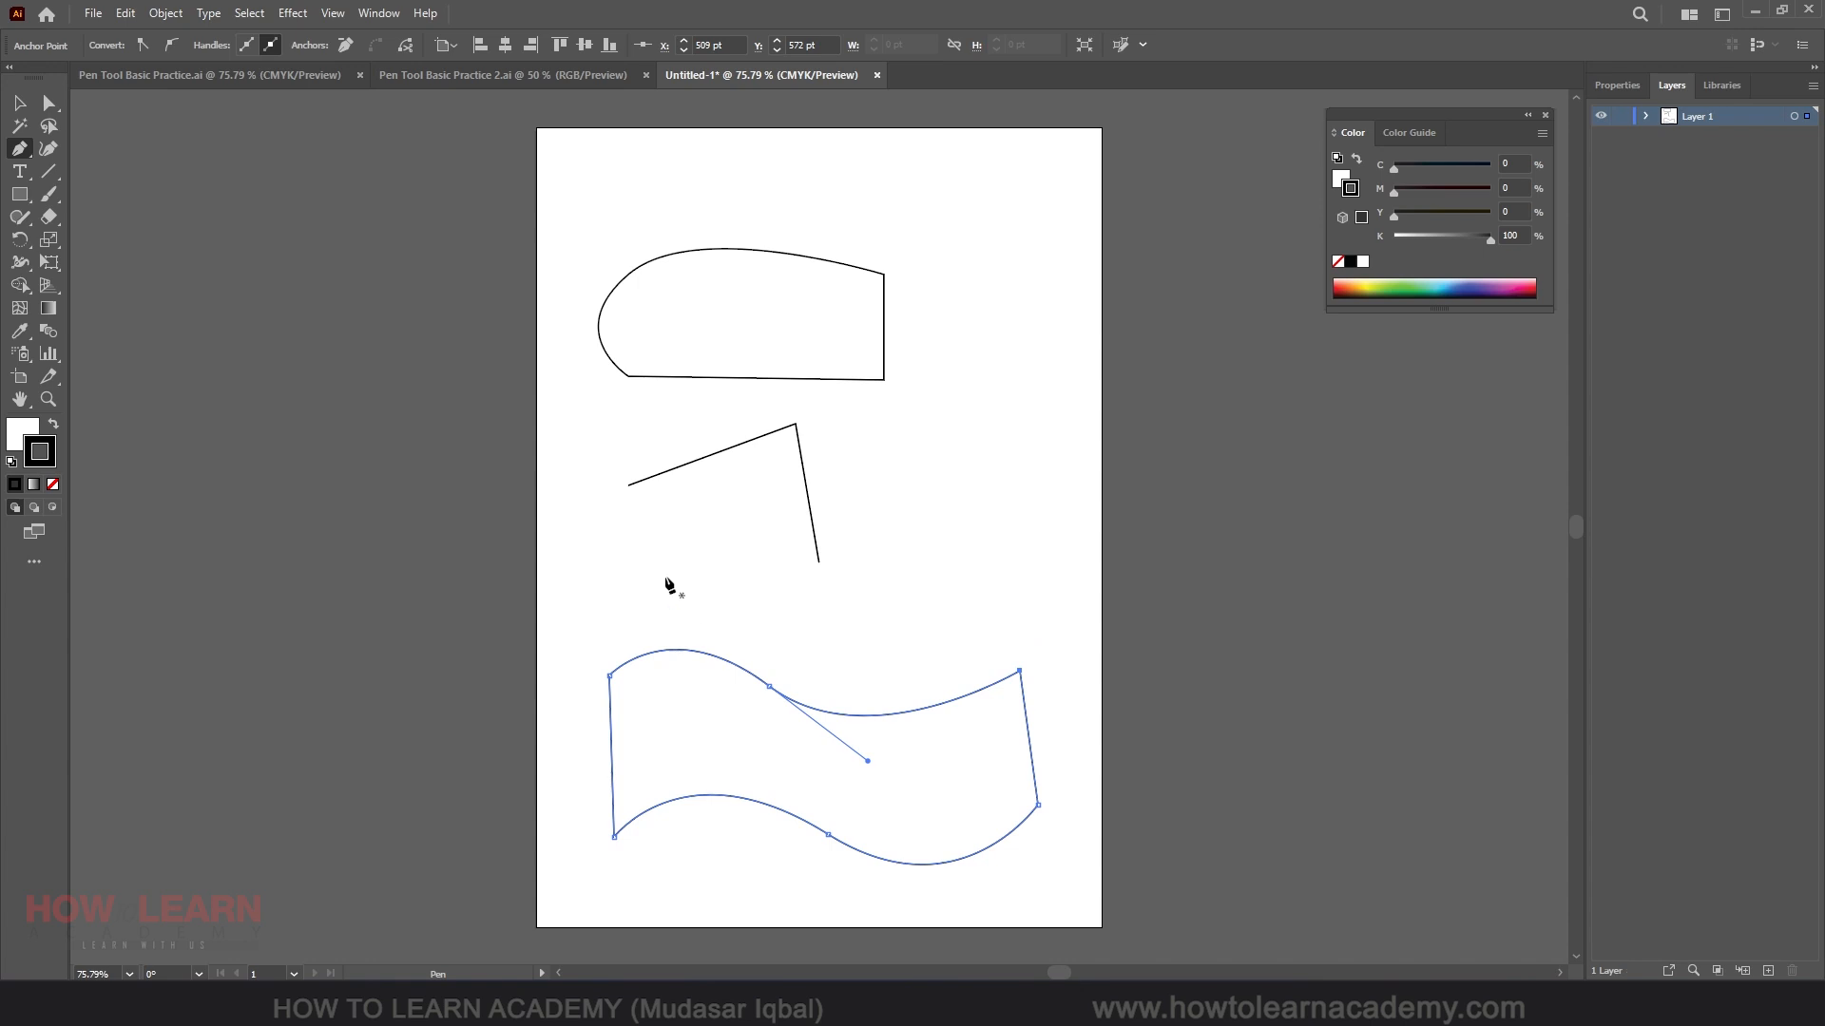
Select all the practice shapes on the page and delete them.
{"action": "left_click", "coordinate": [19, 103]}
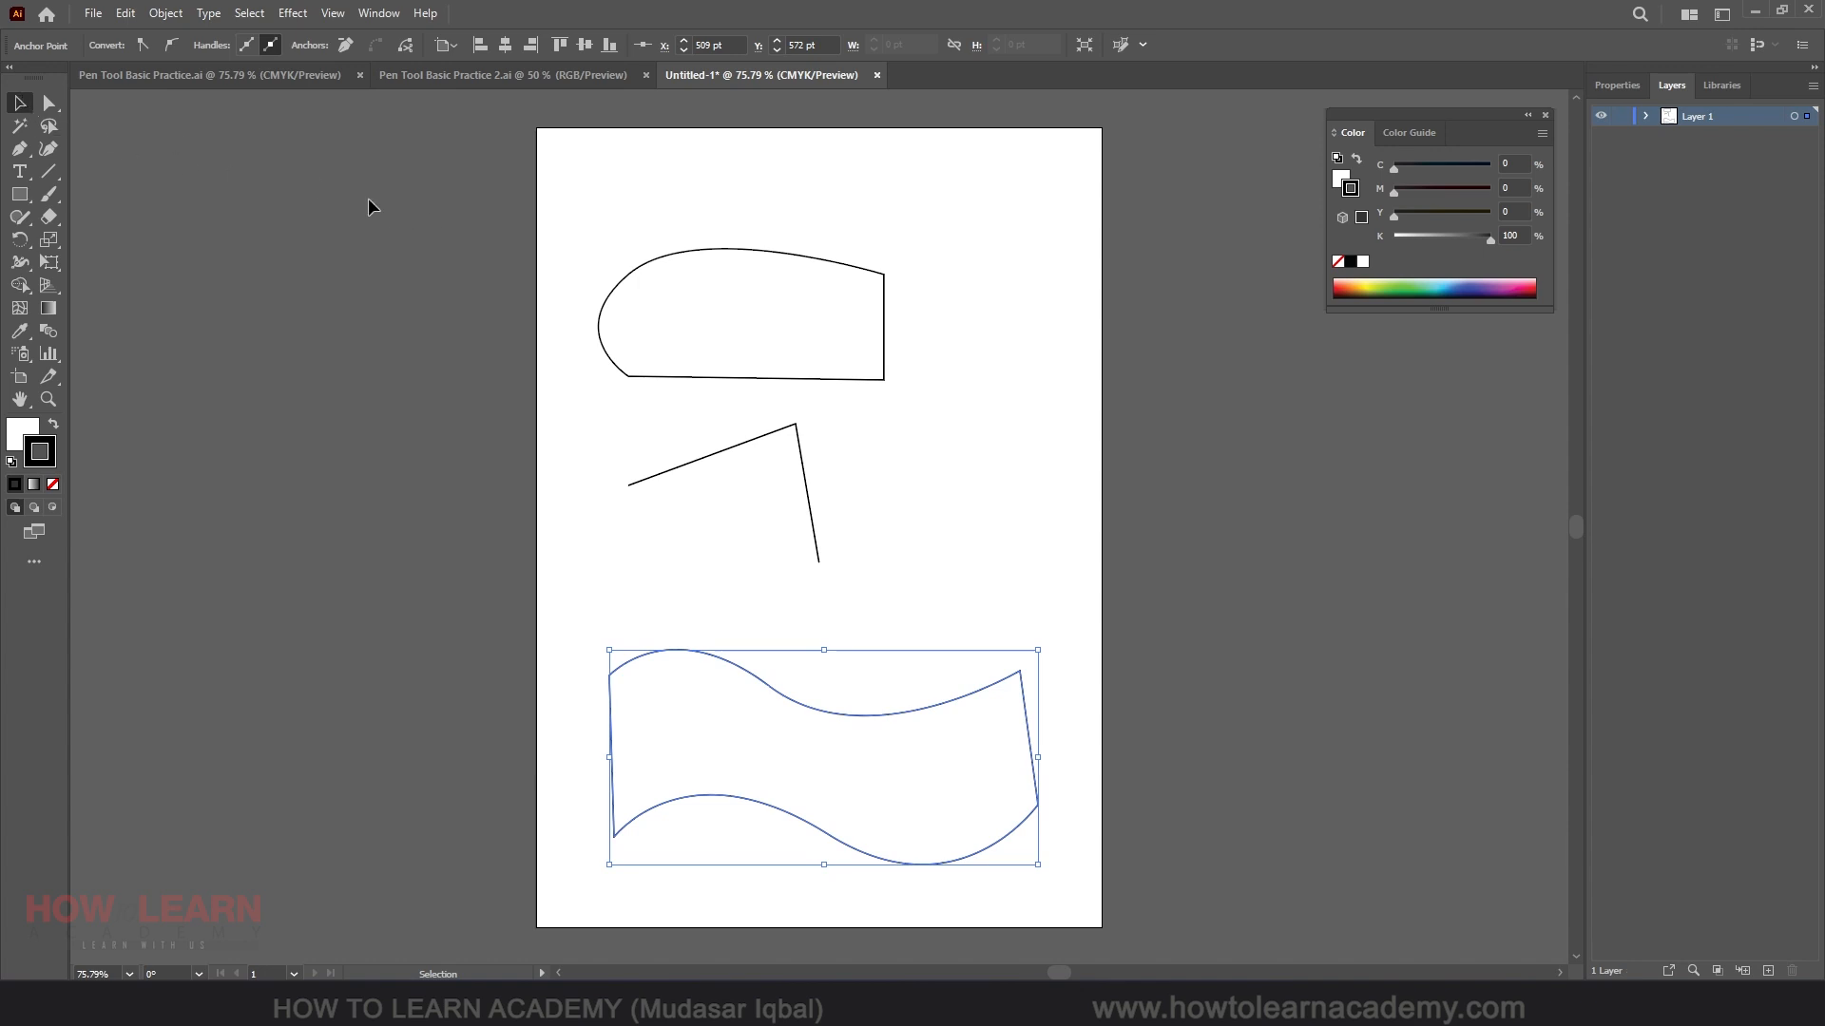
{"action": "mouse_move", "coordinate": [428, 200]}
{"action": "left_mouse_down"}
{"action": "mouse_move", "coordinate": [900, 611]}
{"action": "mouse_move", "coordinate": [1178, 904]}
{"action": "mouse_move", "coordinate": [1127, 864]}
{"action": "left_mouse_up"}
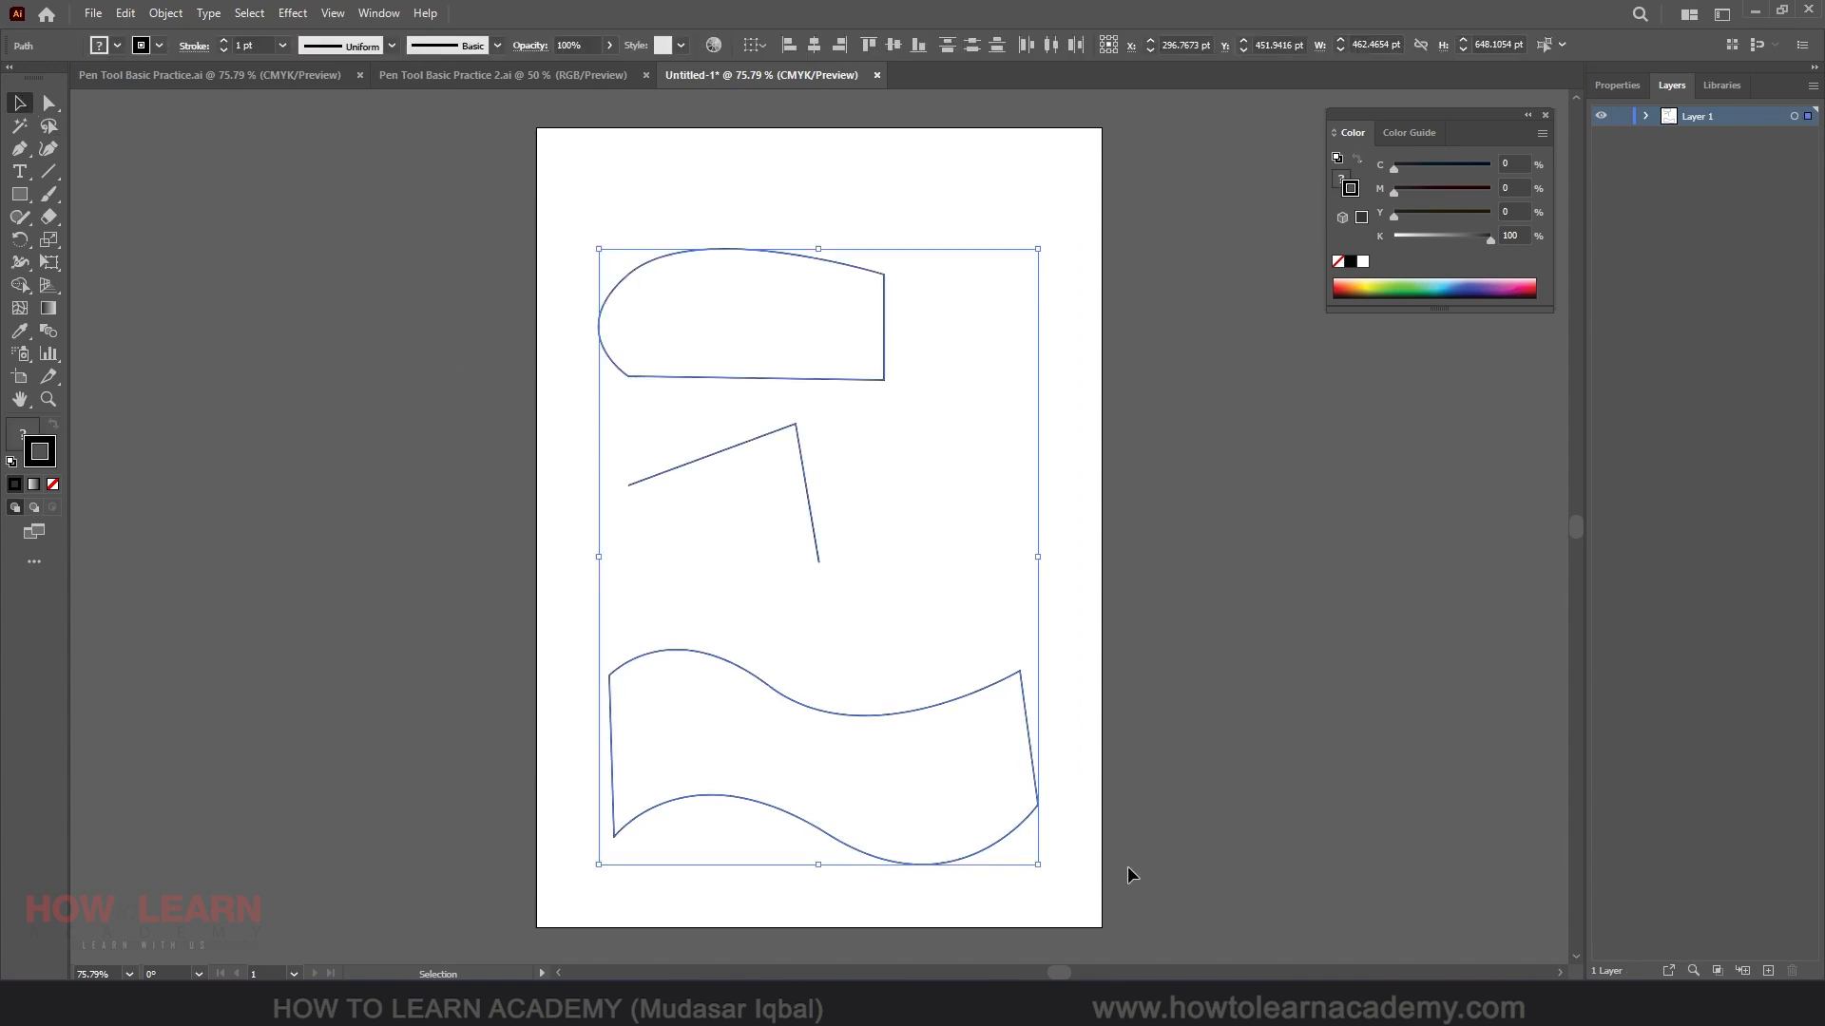
{"action": "key", "text": "Delete"}
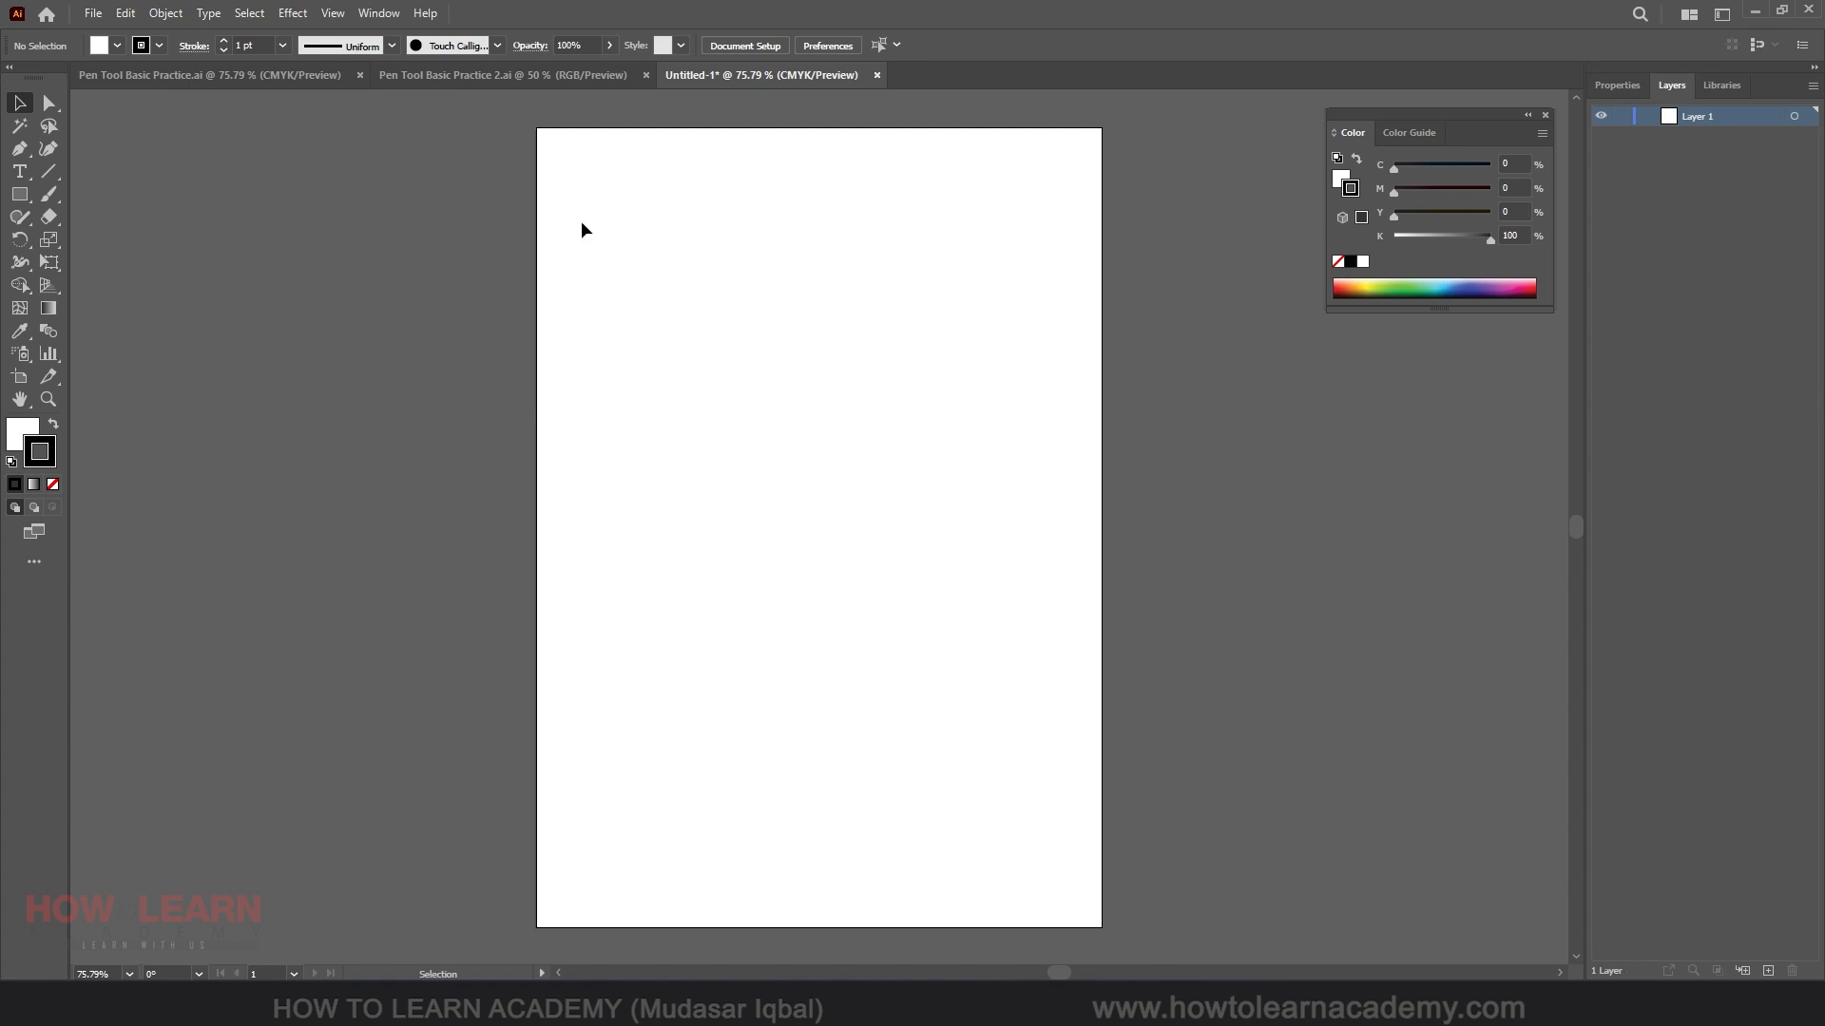
Draw an open S-shaped wave near the top of the page, from about X 116 pt, Y 147 pt to X 512 pt, Y 126 pt.
{"action": "left_click", "coordinate": [19, 149]}
{"action": "left_click", "coordinate": [646, 267]}
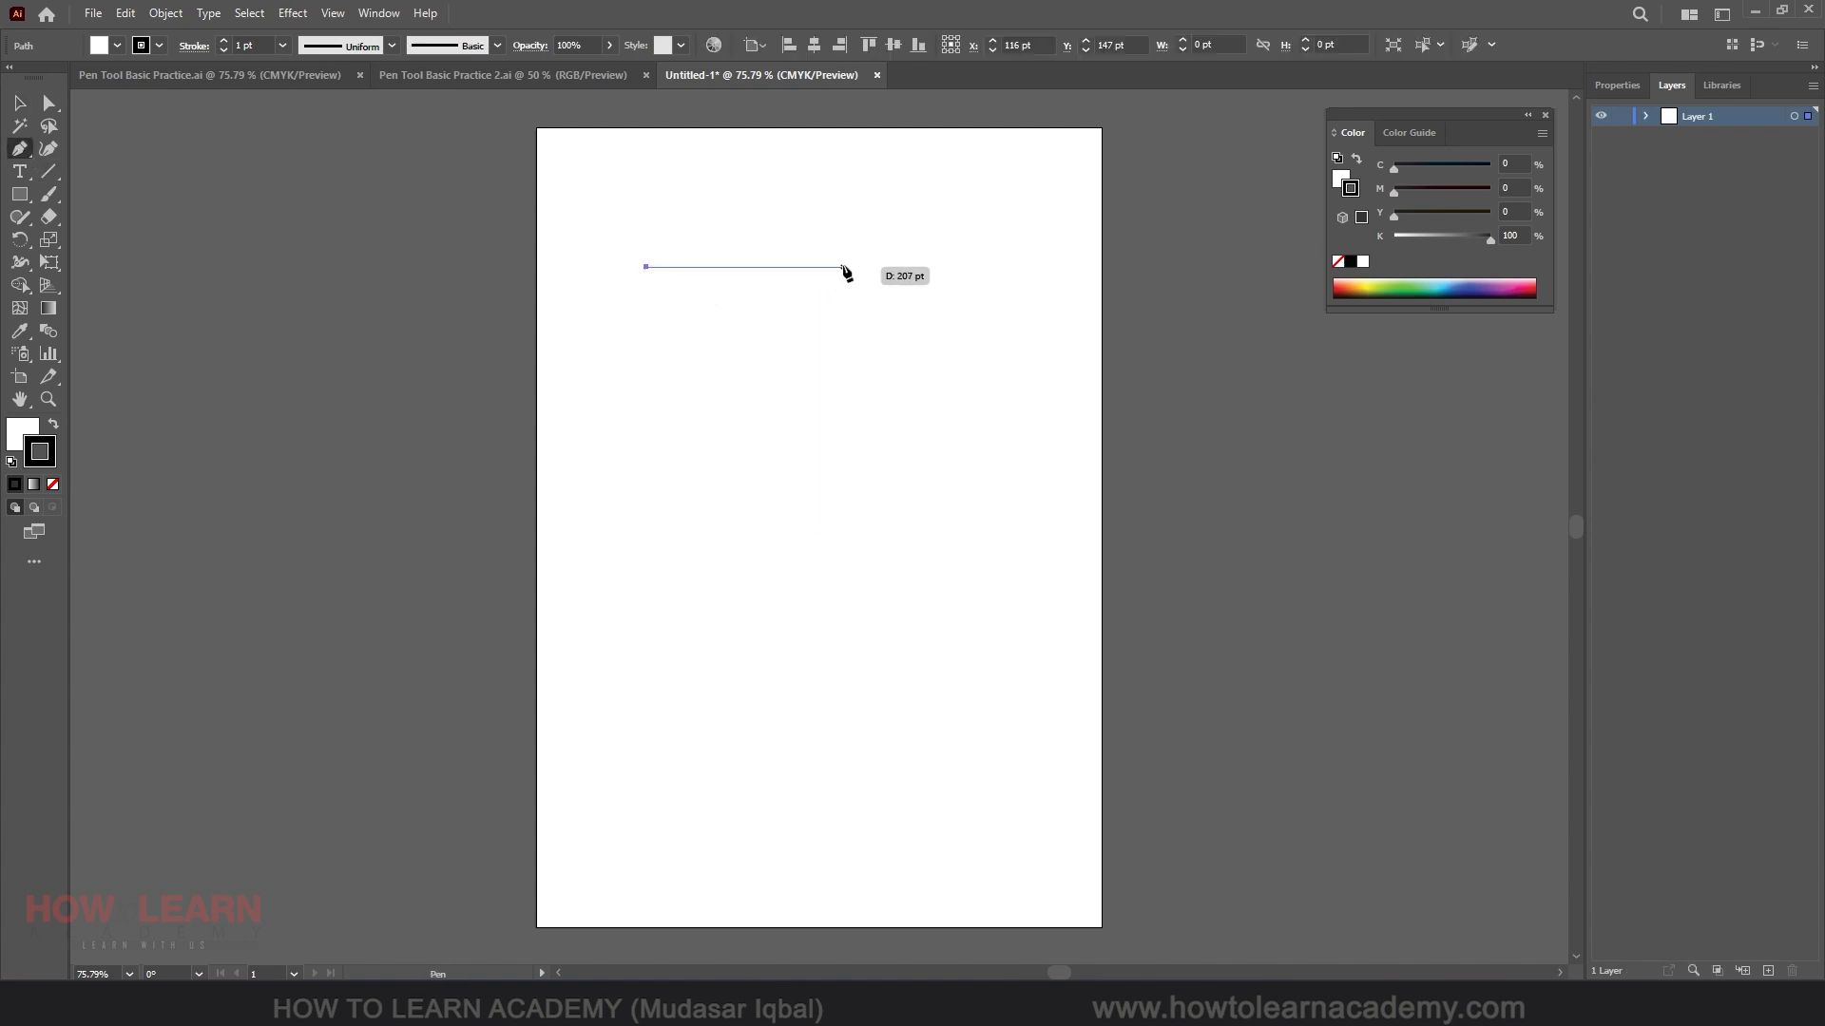
{"action": "left_click_drag", "start_coordinate": [836, 267], "coordinate": [953, 320]}
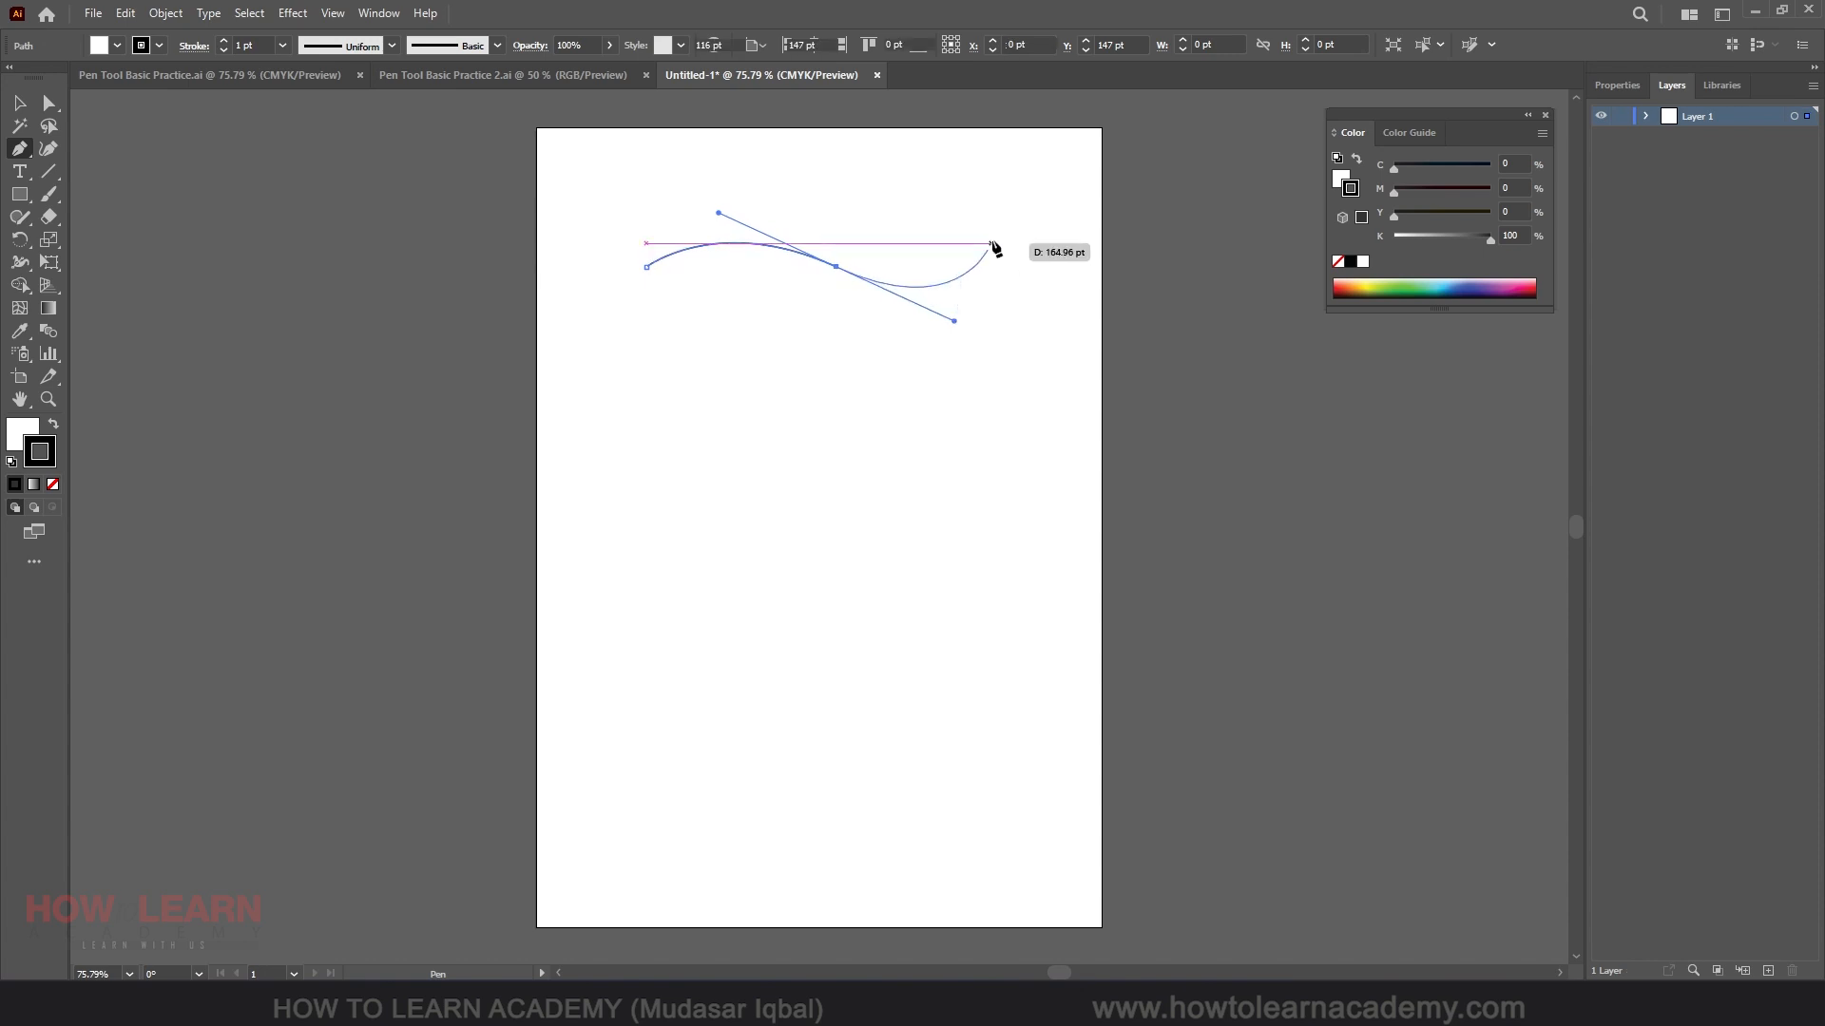
{"action": "left_click", "coordinate": [1023, 248]}
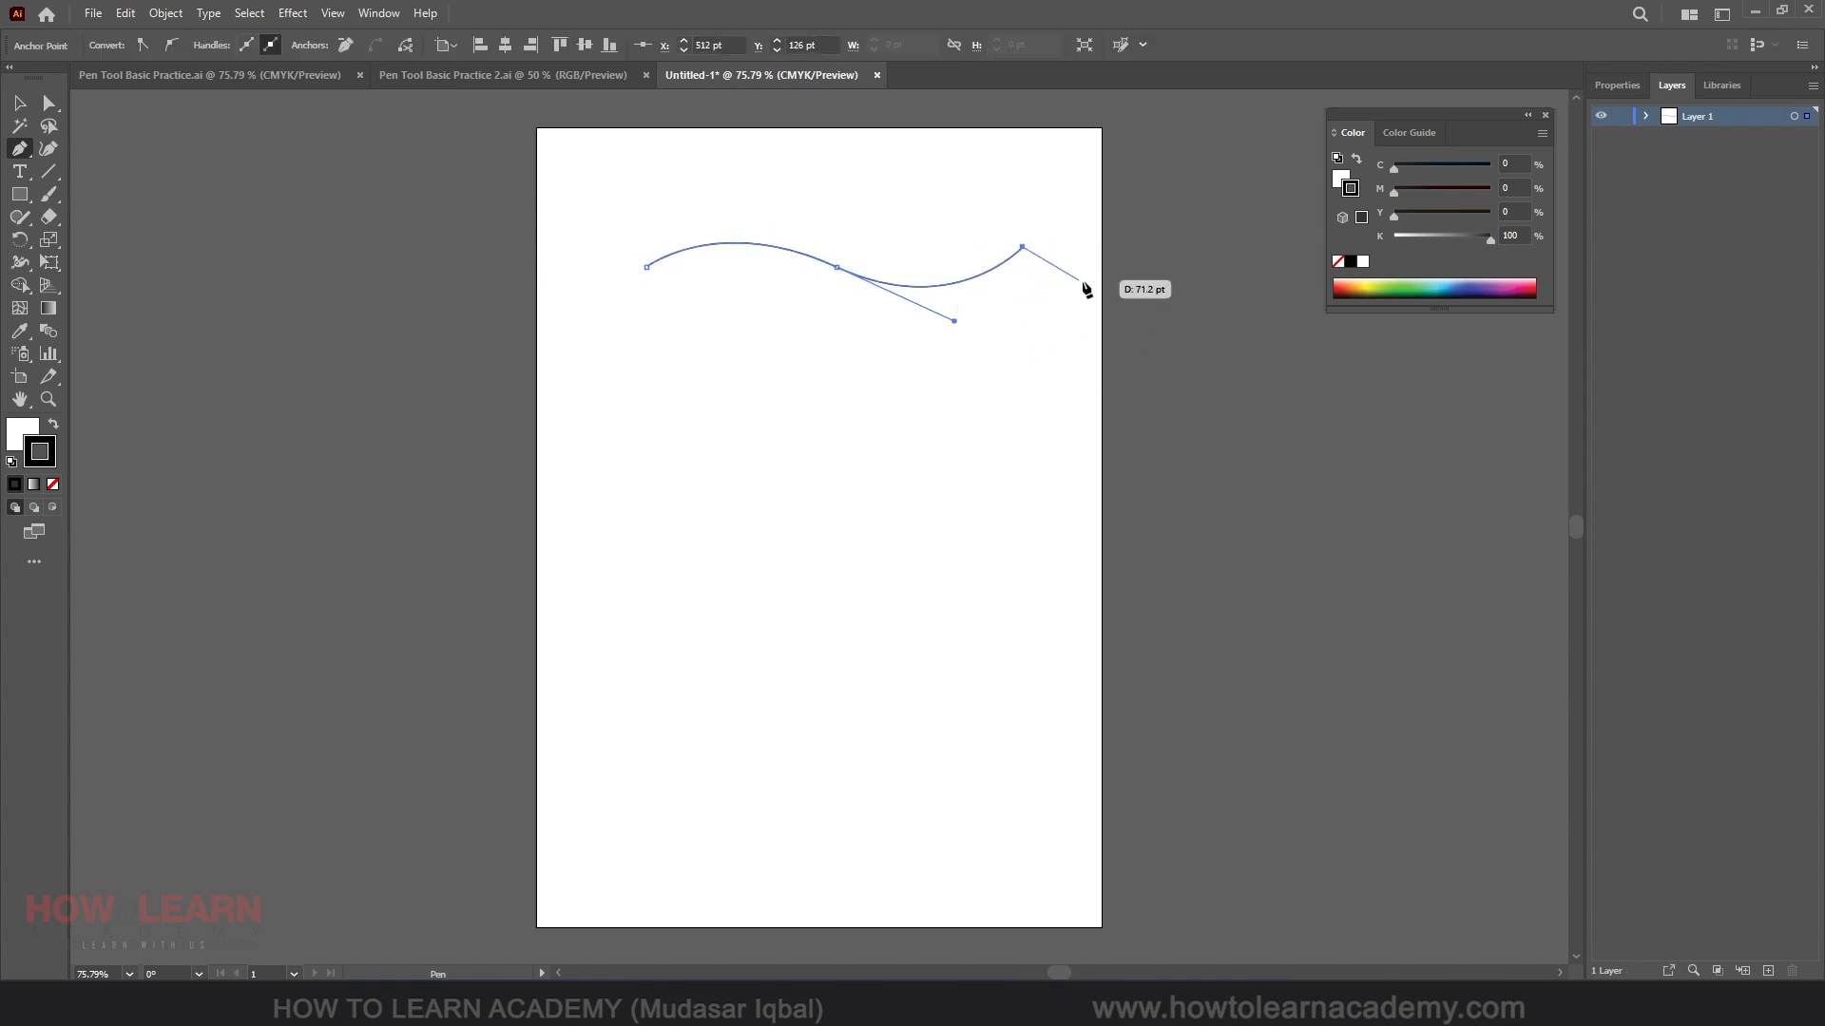
{"action": "key", "text": "Escape"}
Duplicate the wave just below itself, and copy both waves lower on the page, centred at about Y 444 pt.
{"action": "left_click", "coordinate": [20, 102]}
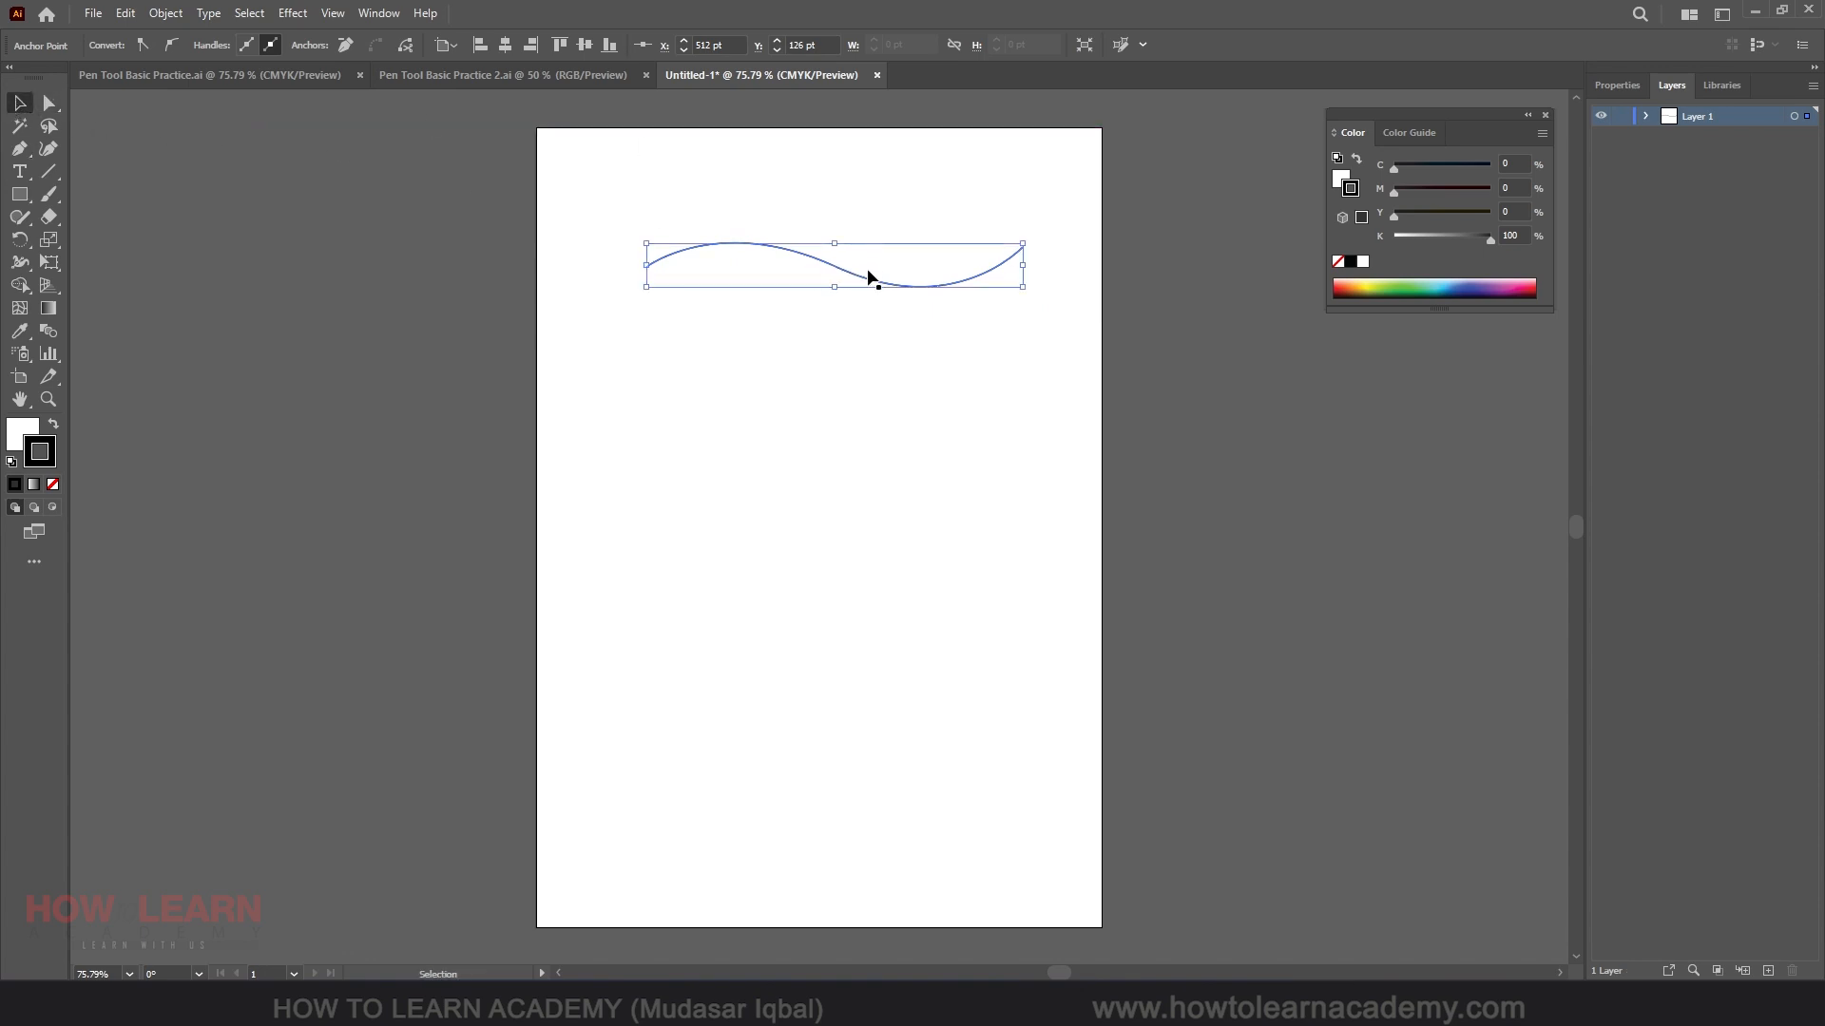
{"action": "mouse_move", "coordinate": [852, 283]}
{"action": "left_mouse_down"}
{"action": "mouse_move", "coordinate": [853, 339]}
{"action": "mouse_move", "coordinate": [827, 359]}
{"action": "mouse_move", "coordinate": [834, 515]}
{"action": "mouse_move", "coordinate": [858, 563]}
{"action": "left_mouse_up"}
{"action": "key", "text": "ctrl+a"}
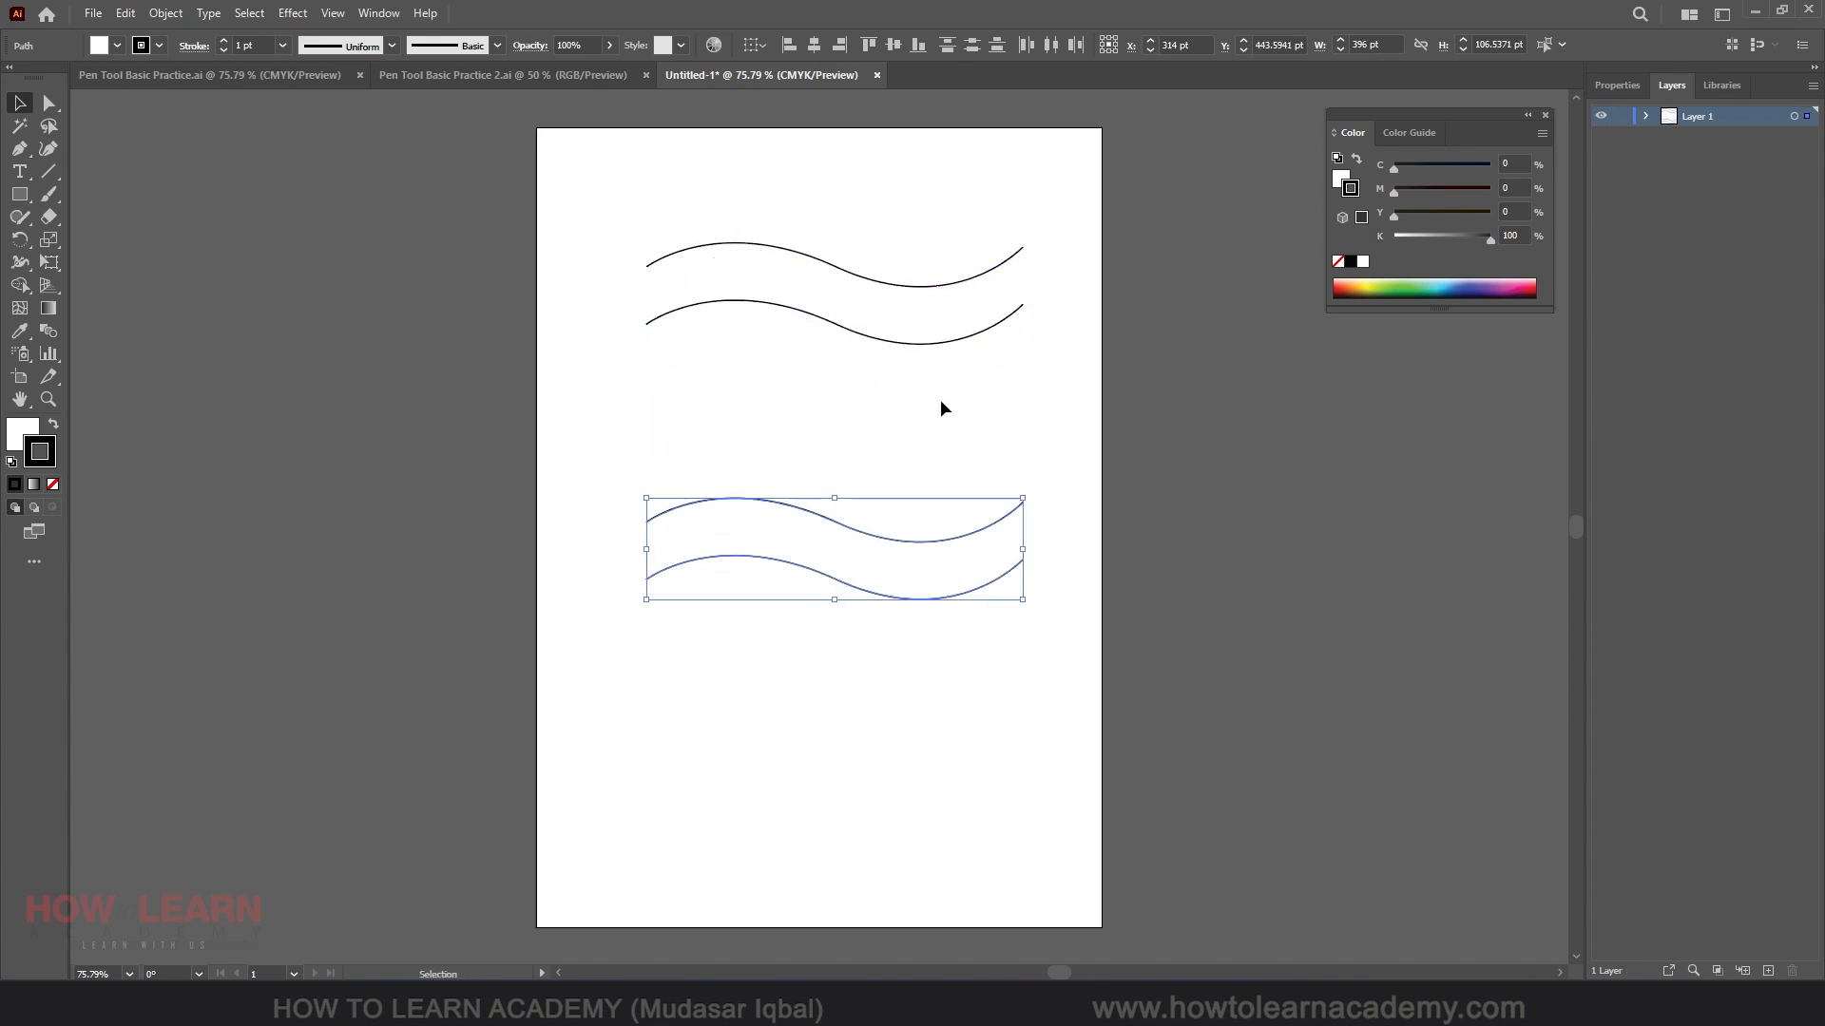
{"action": "left_click", "coordinate": [940, 409]}
Select the right end anchors of the upper pair of waves and join them.
{"action": "scroll", "coordinate": [1015, 225], "scroll_direction": "up", "scroll_amount": 1}
{"action": "scroll", "coordinate": [954, 203], "scroll_direction": "up", "scroll_amount": 1}
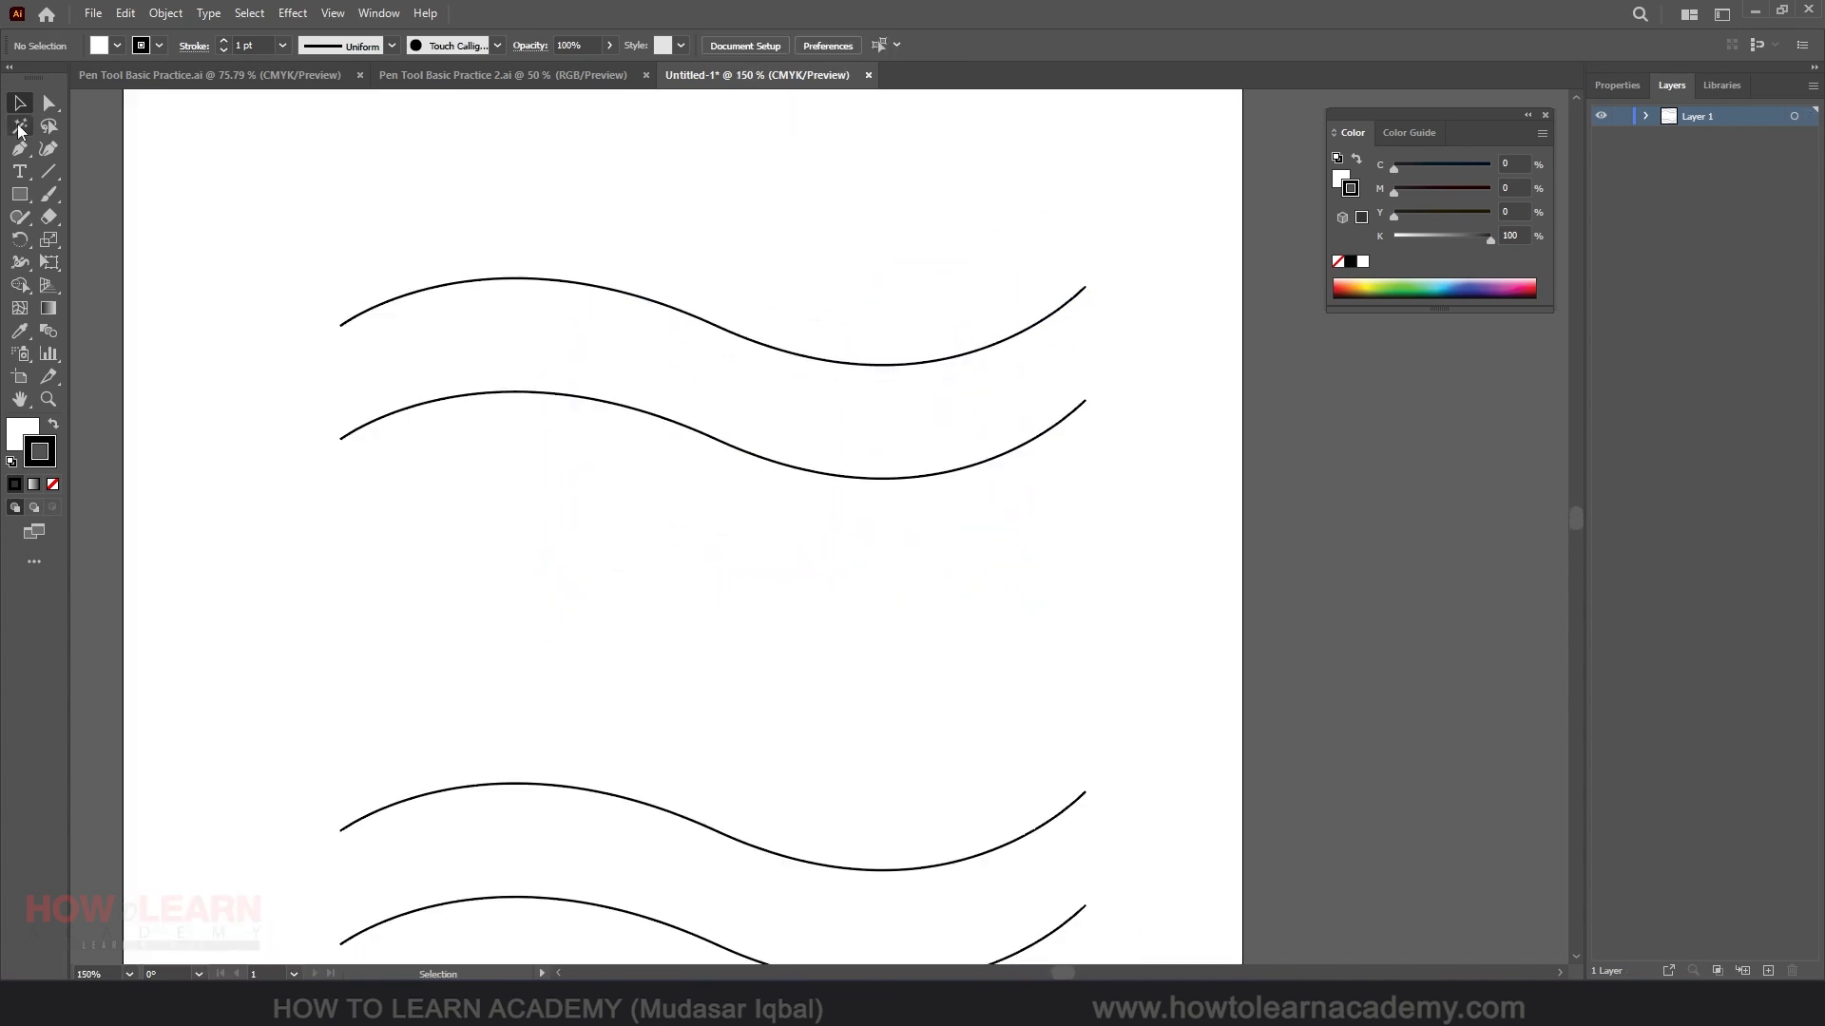
{"action": "left_click", "coordinate": [19, 148]}
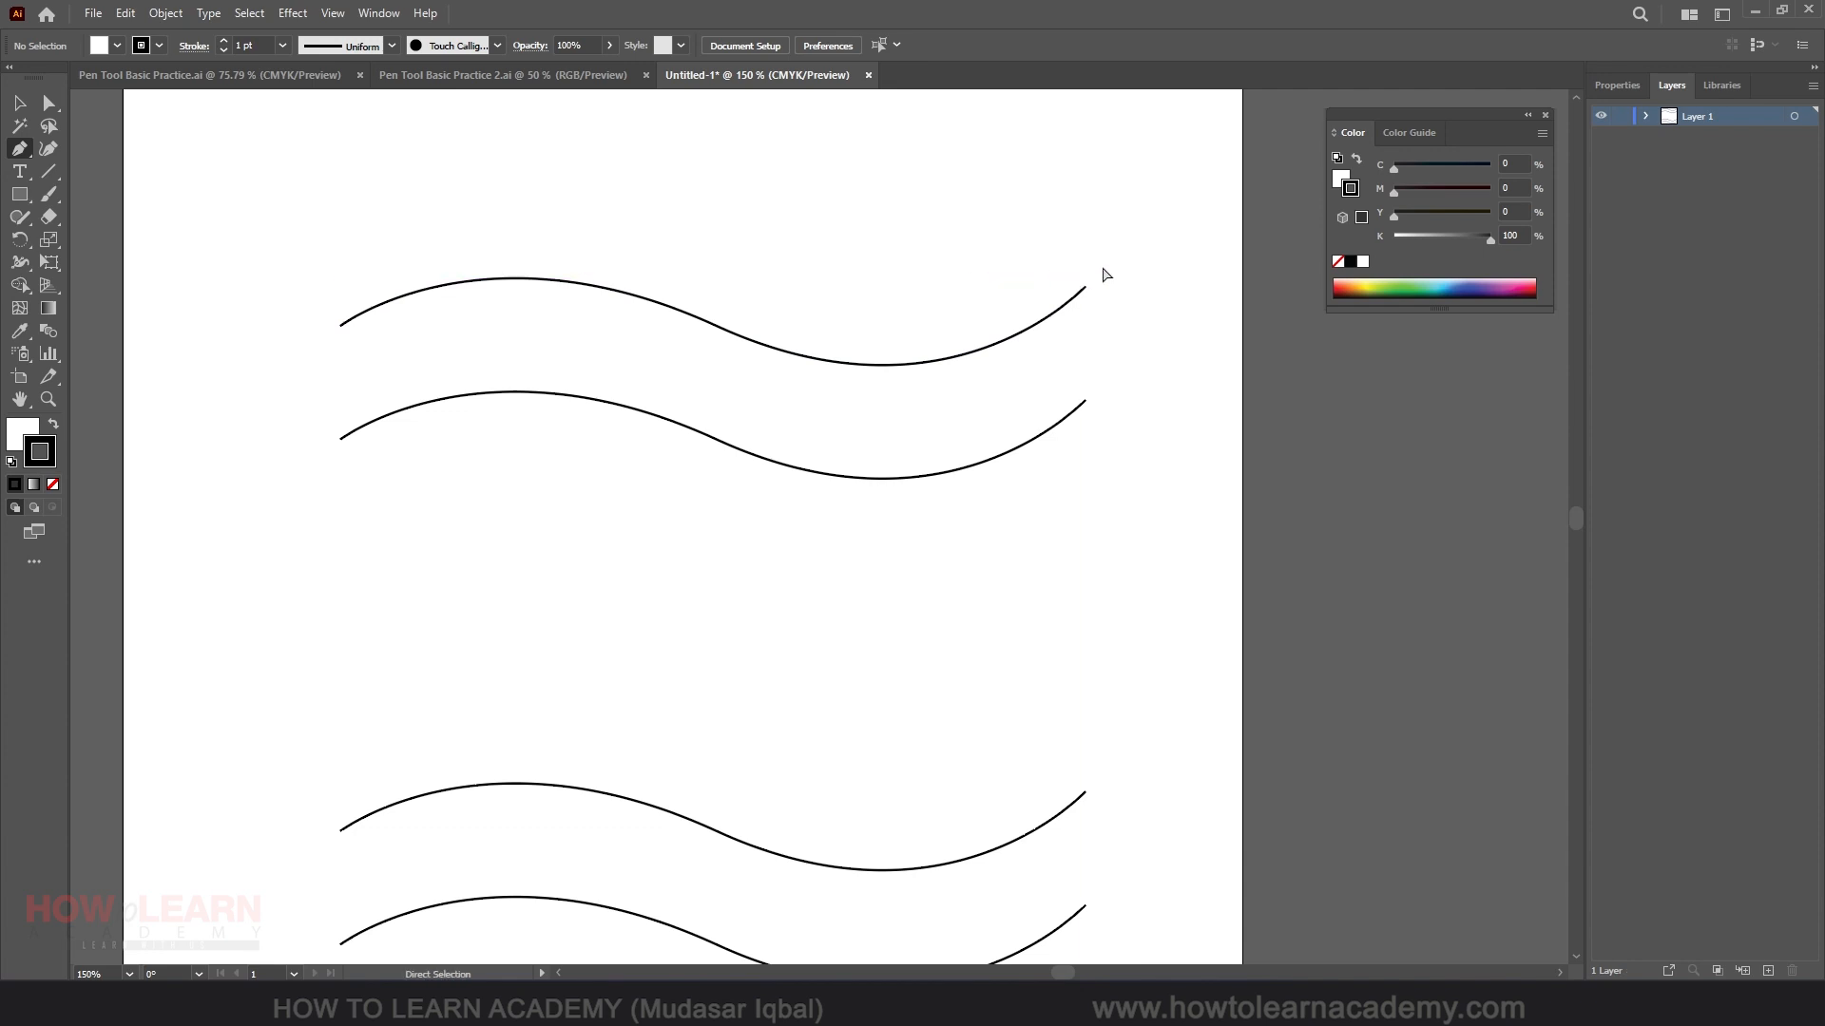
{"action": "left_click_drag", "start_coordinate": [1147, 253], "coordinate": [1036, 517]}
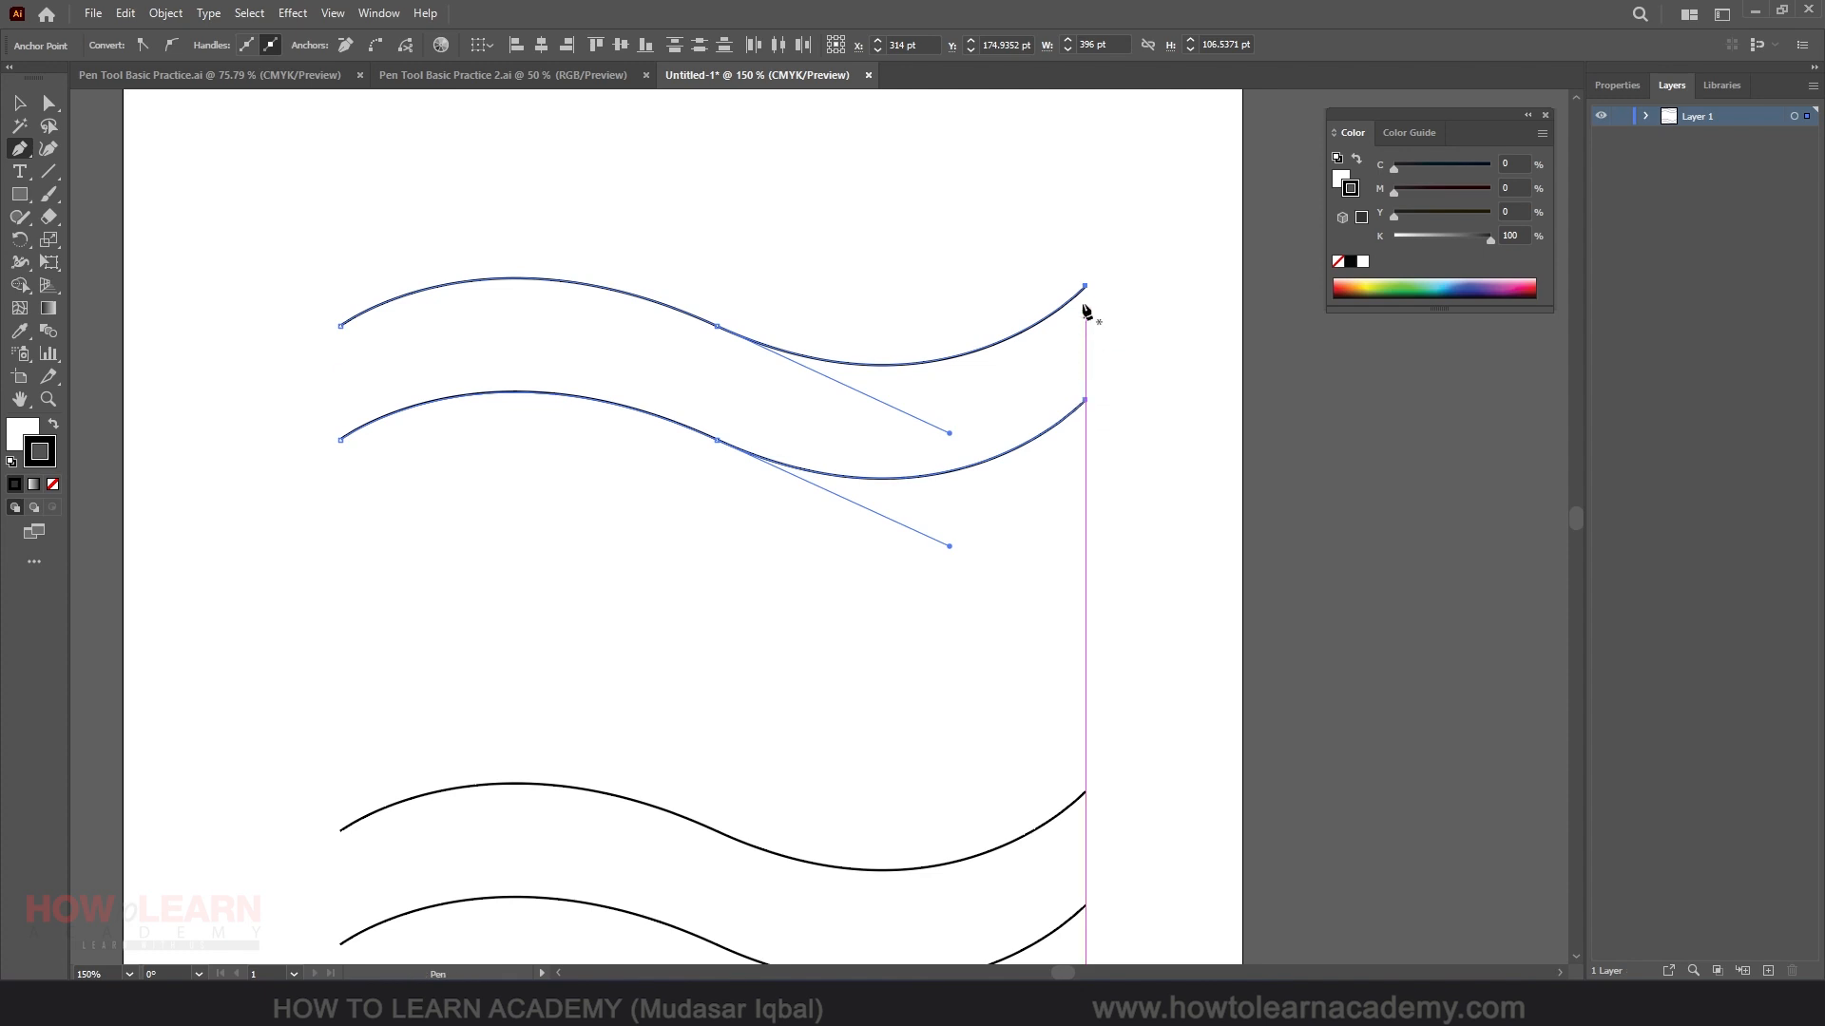
{"action": "right_click", "coordinate": [1086, 400]}
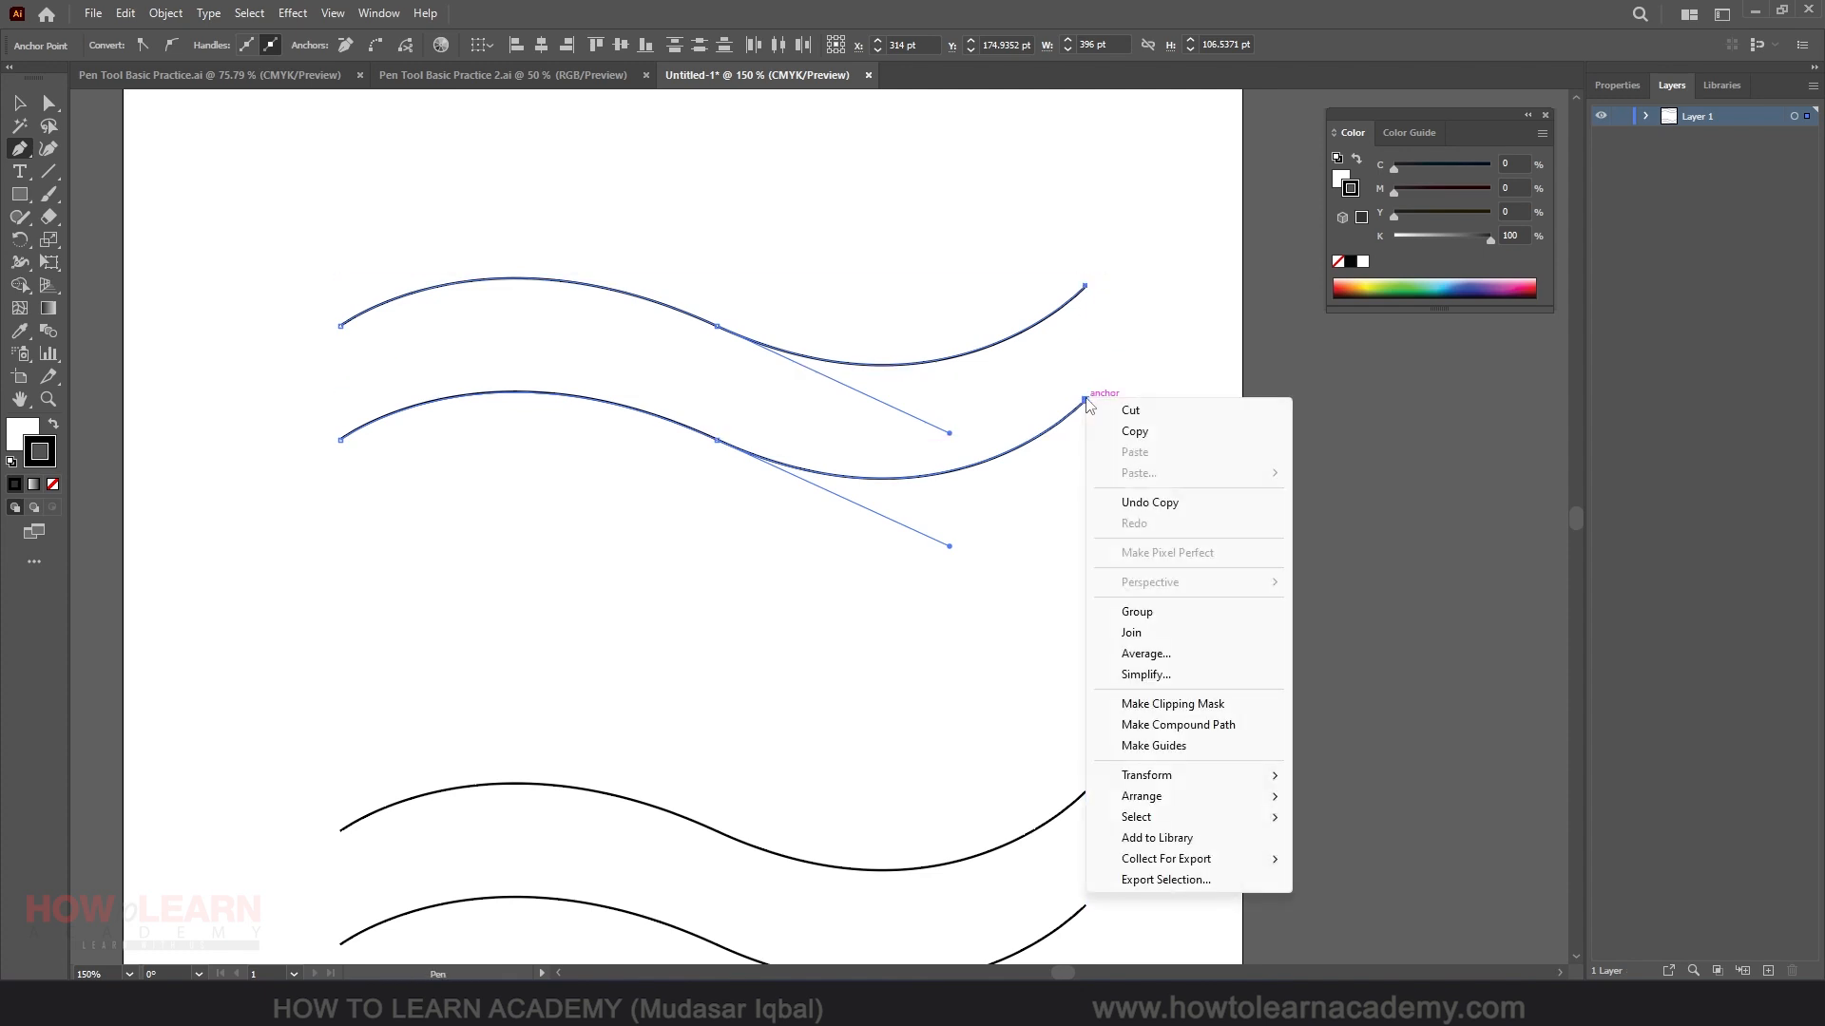
{"action": "left_click", "coordinate": [1131, 633]}
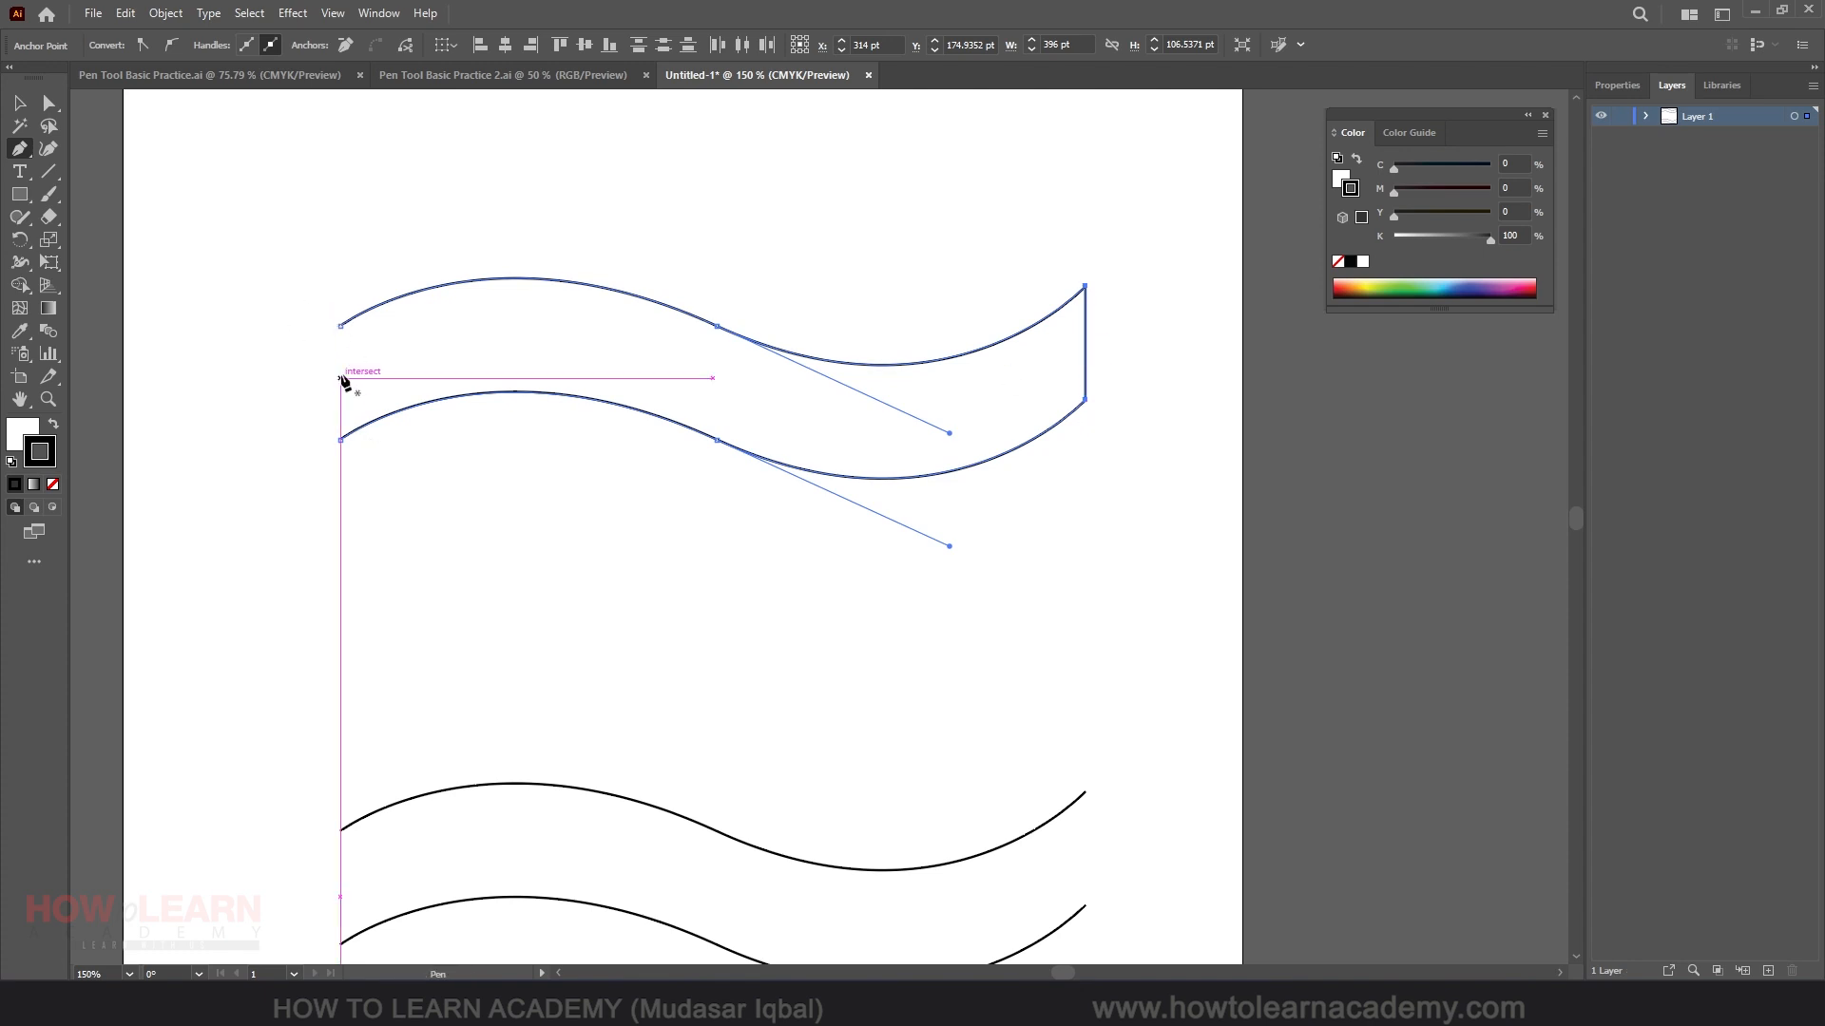
Select the left end anchors of the upper pair of waves and join them to close the shape.
{"action": "key", "text": "ctrl"}
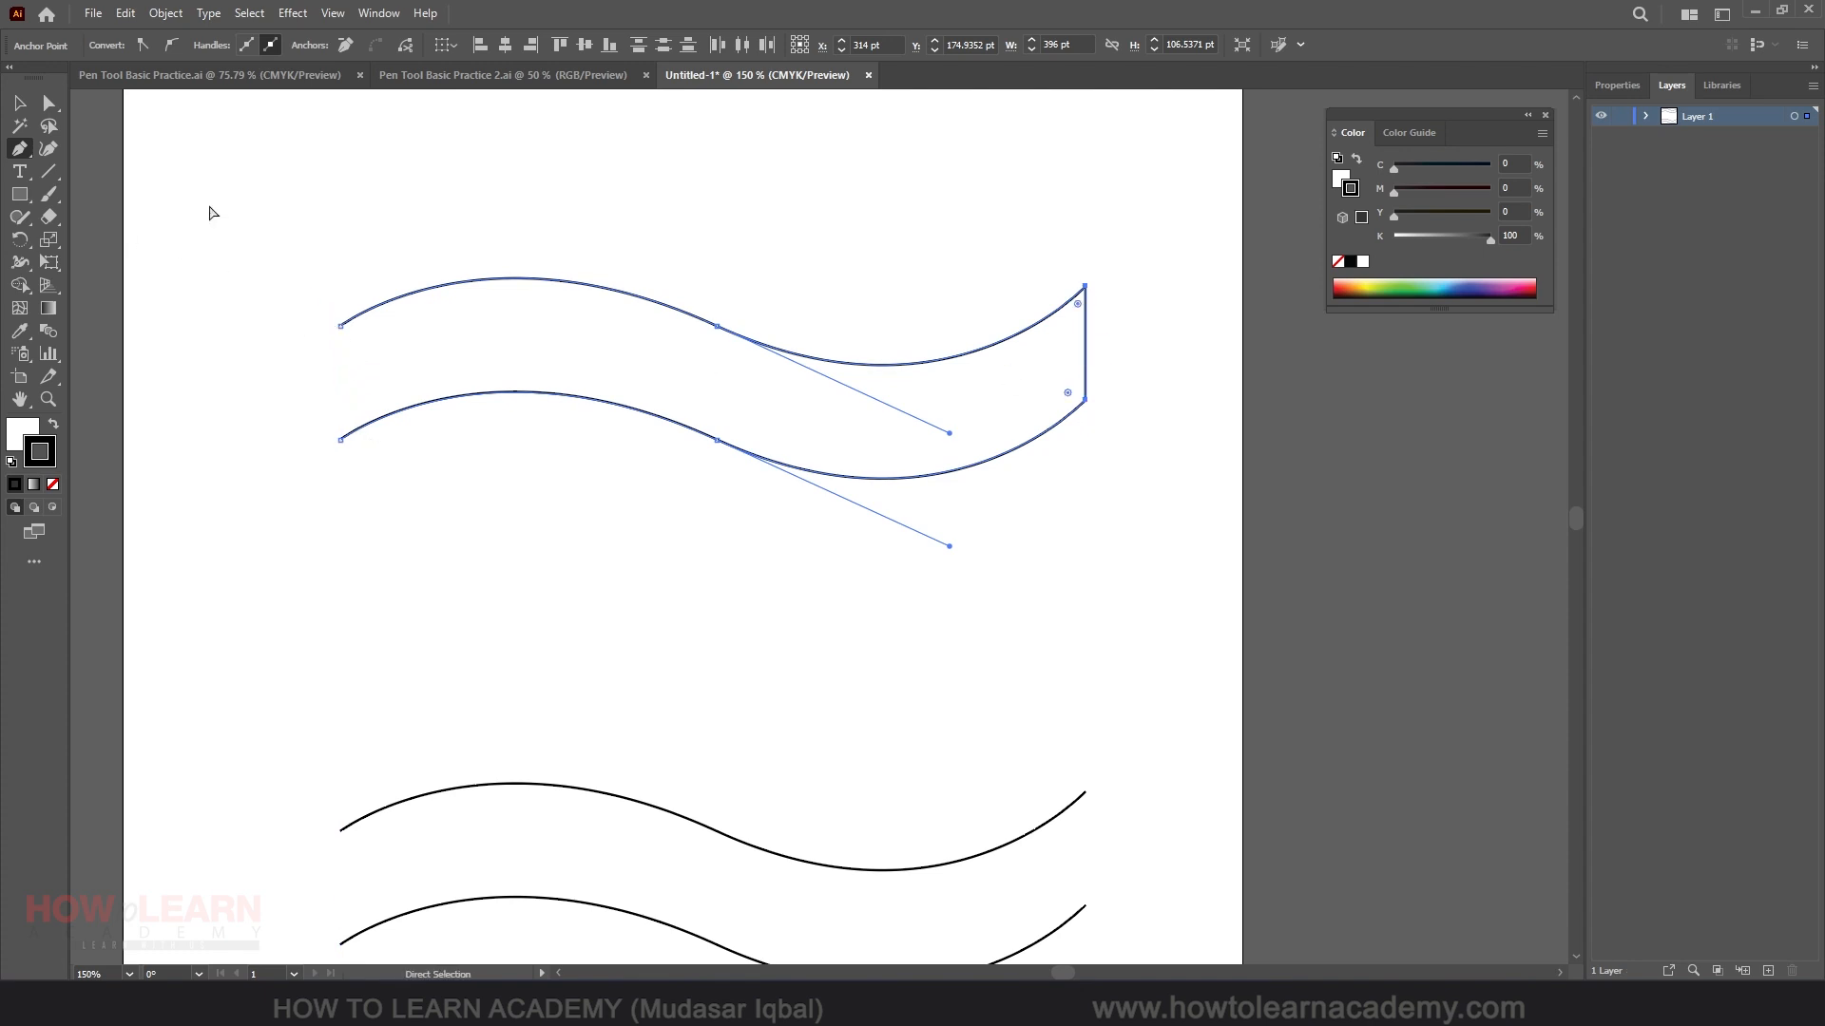
{"action": "left_click_drag", "start_coordinate": [273, 283], "coordinate": [393, 504]}
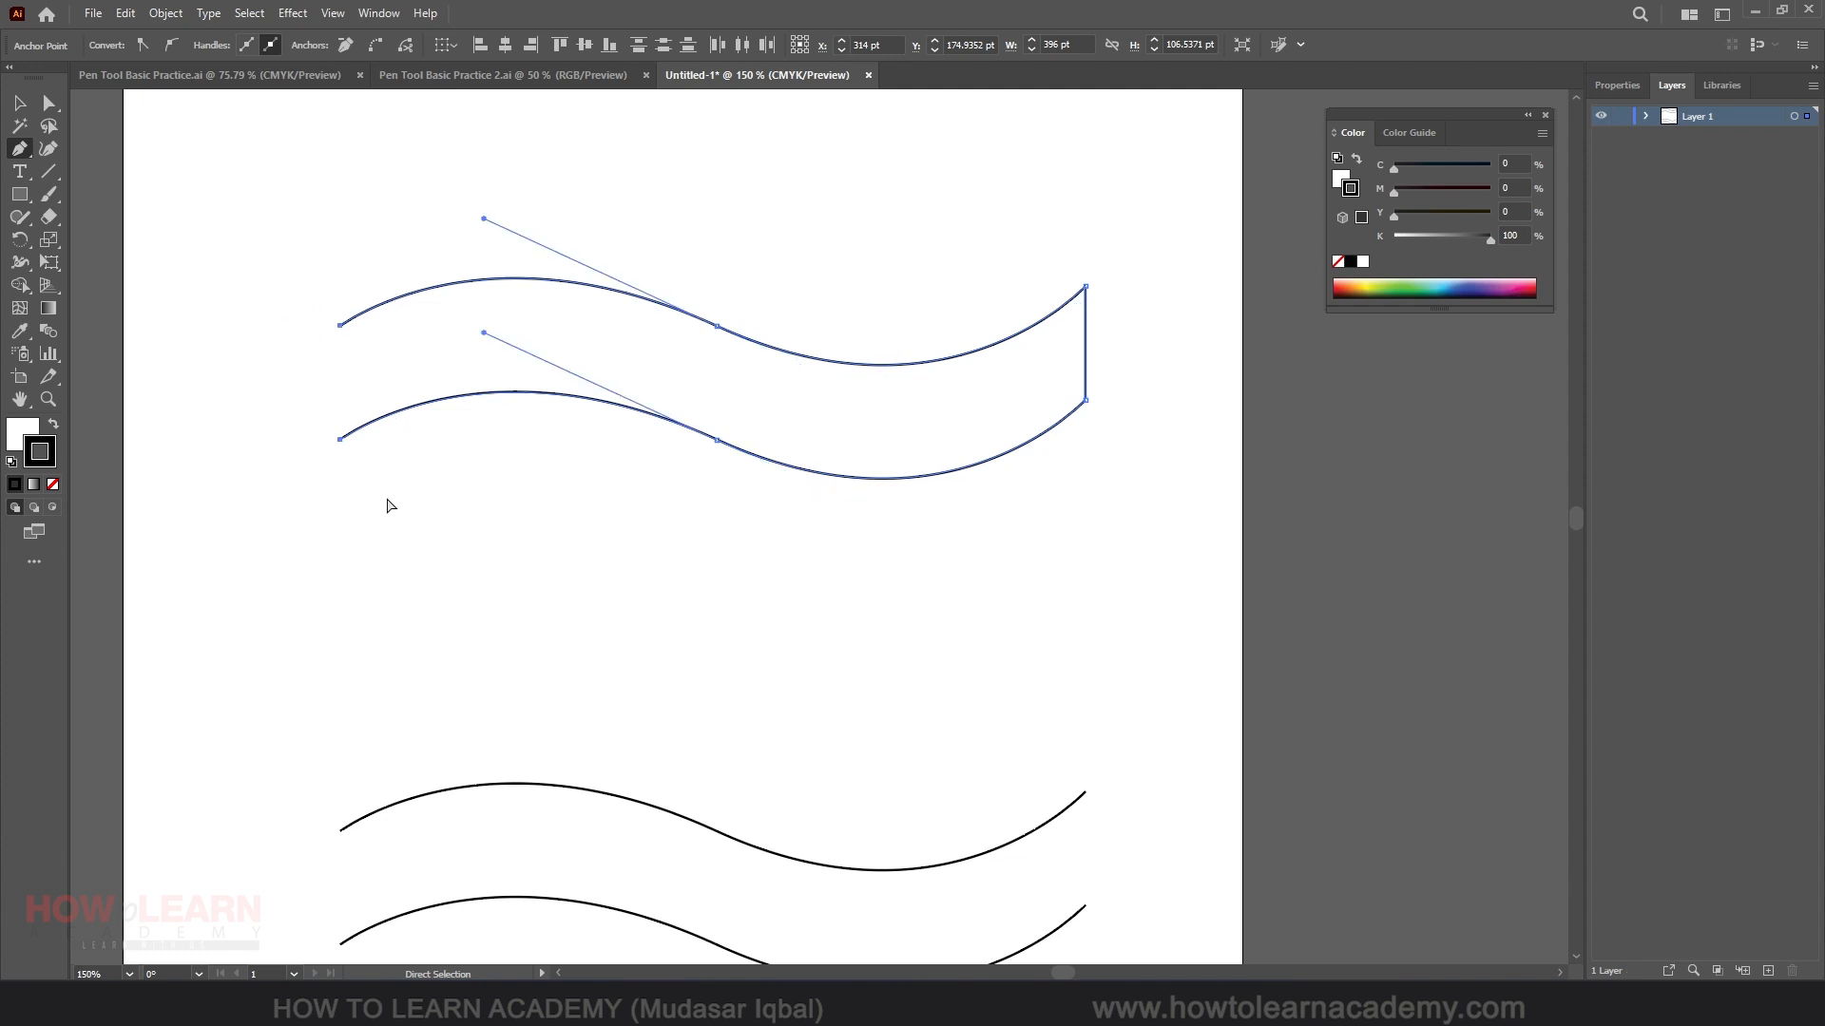
{"action": "right_click", "coordinate": [339, 440]}
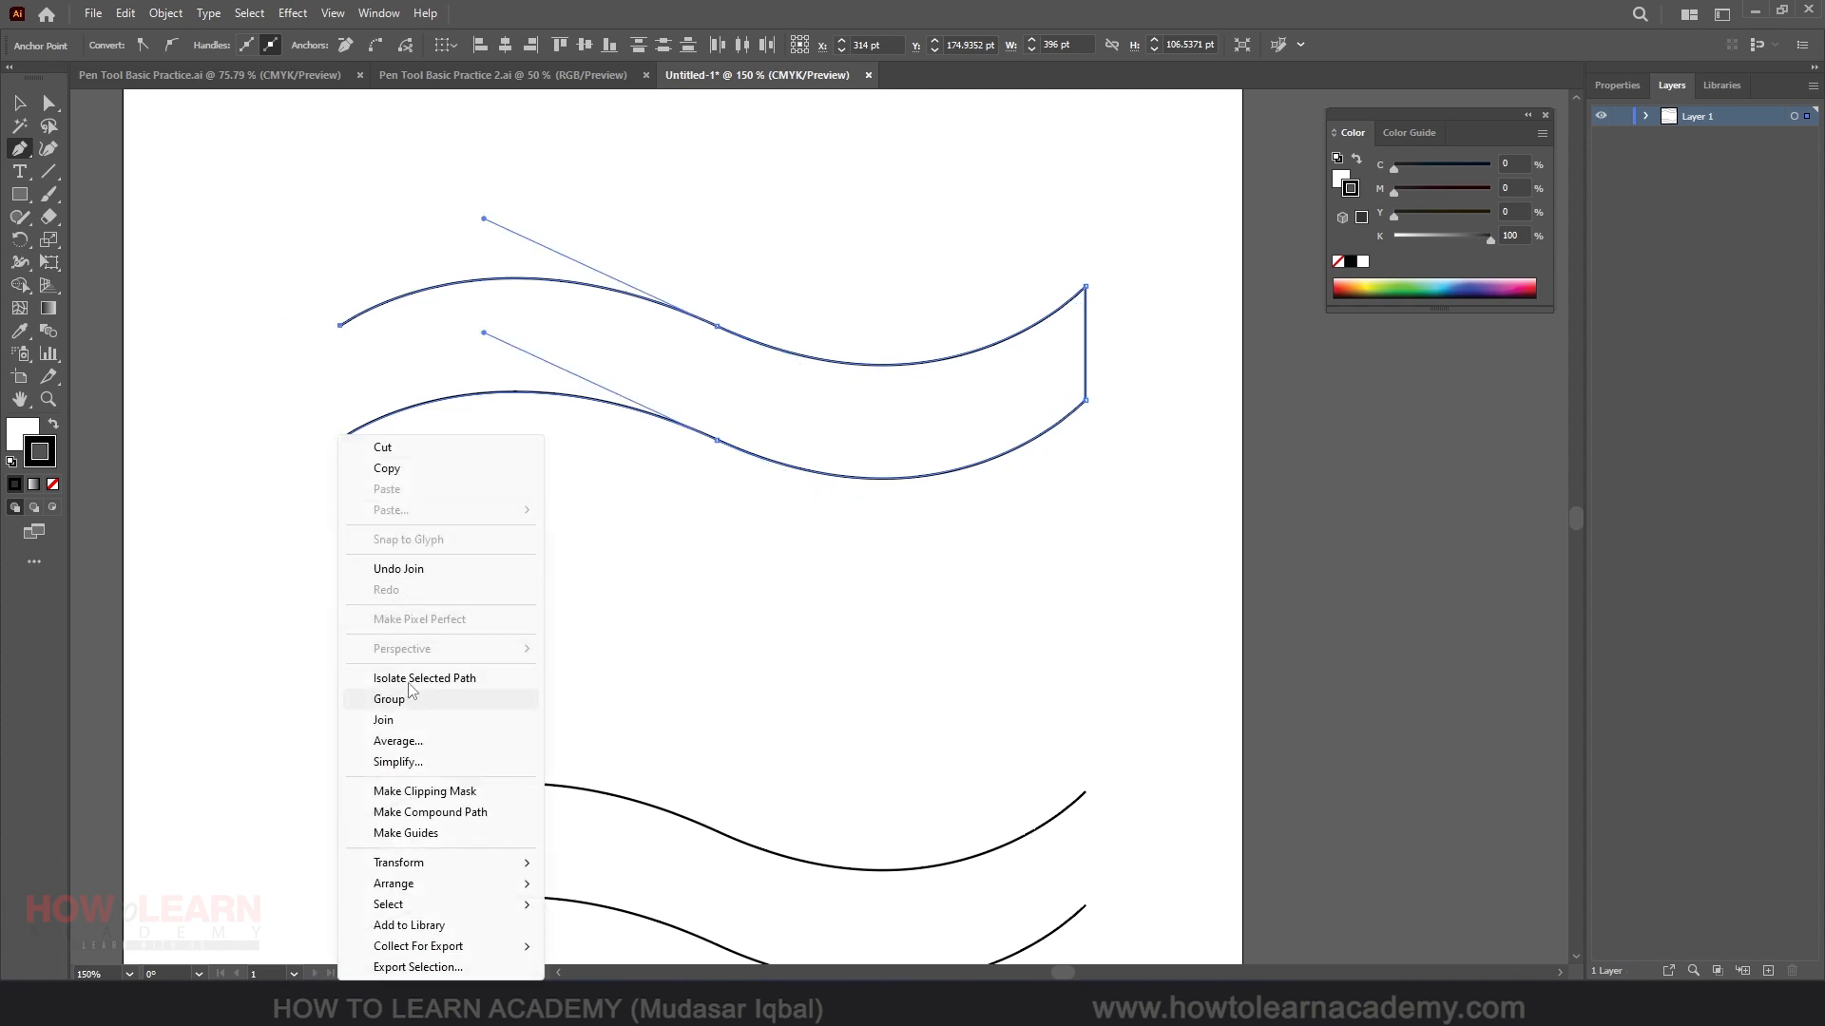
{"action": "left_click", "coordinate": [407, 720]}
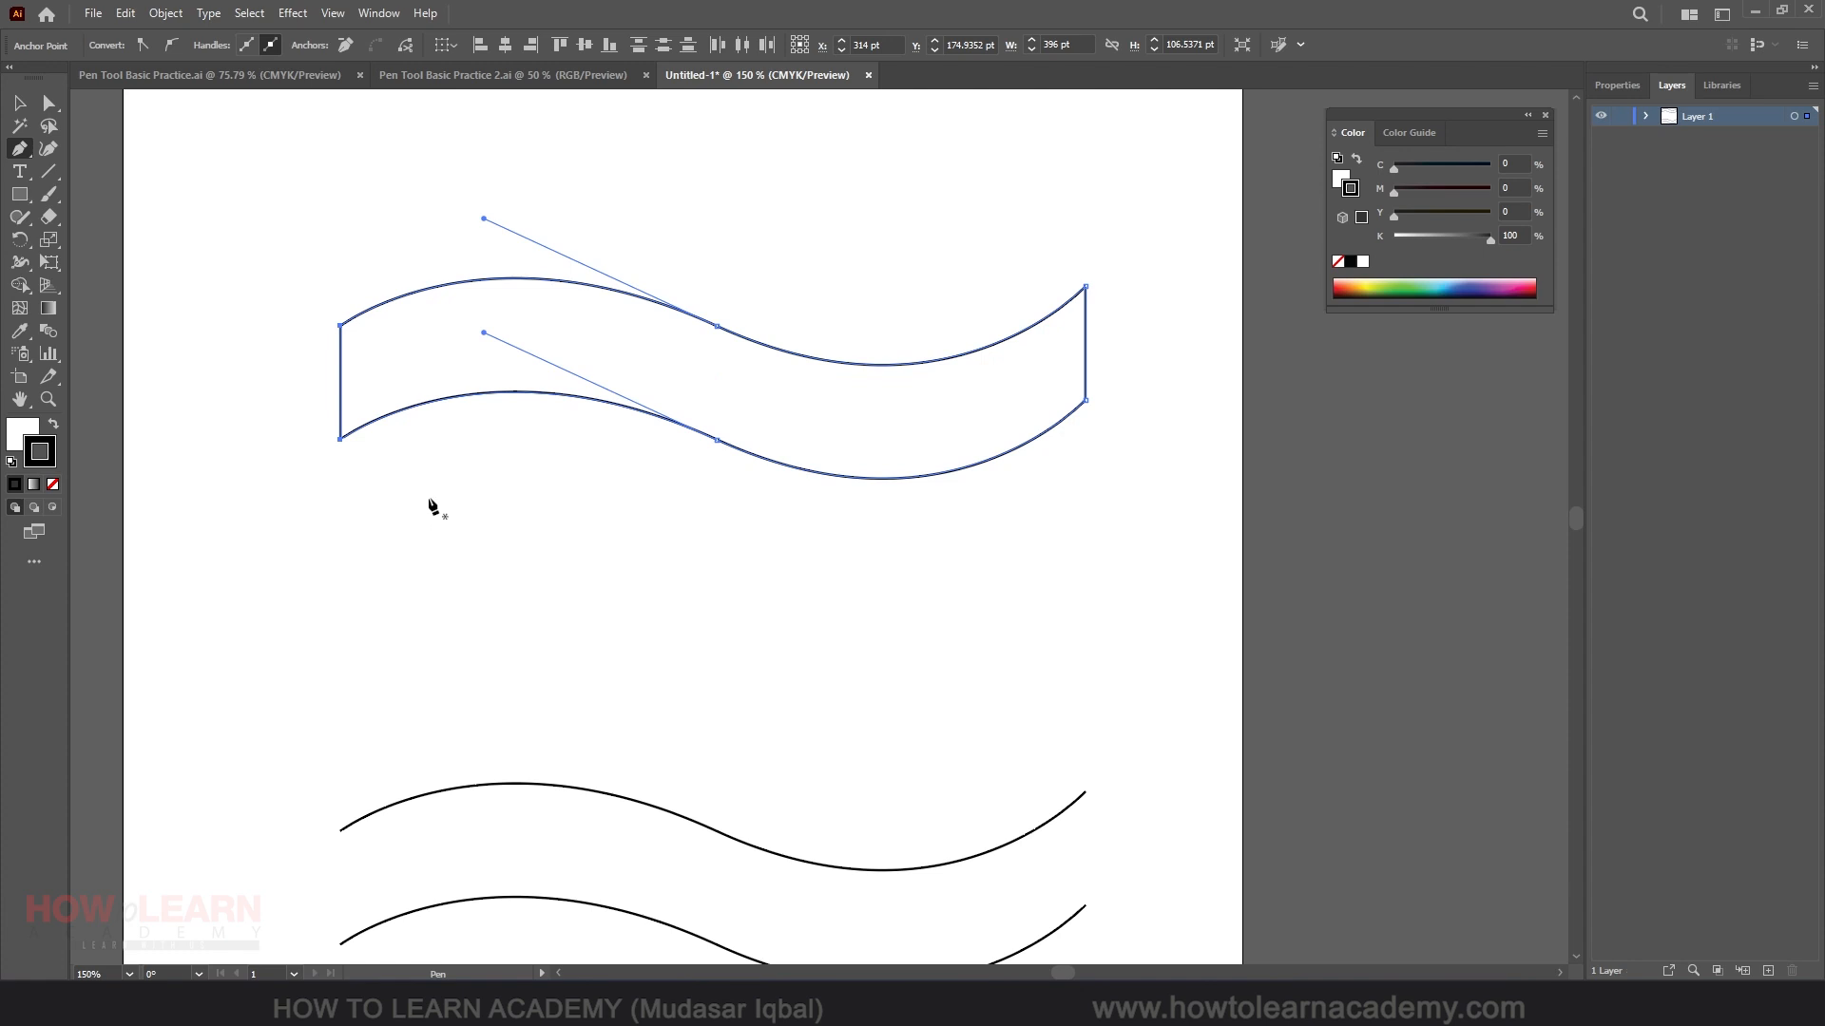
Try moving the right end anchors of the lower pair of waves by hand onto one shared point, and undo both moves.
{"action": "scroll", "coordinate": [461, 354], "scroll_direction": "down", "scroll_amount": 3}
{"action": "scroll", "coordinate": [652, 614], "scroll_direction": "up", "scroll_amount": 2}
{"action": "scroll", "coordinate": [476, 378], "scroll_direction": "up", "scroll_amount": 1}
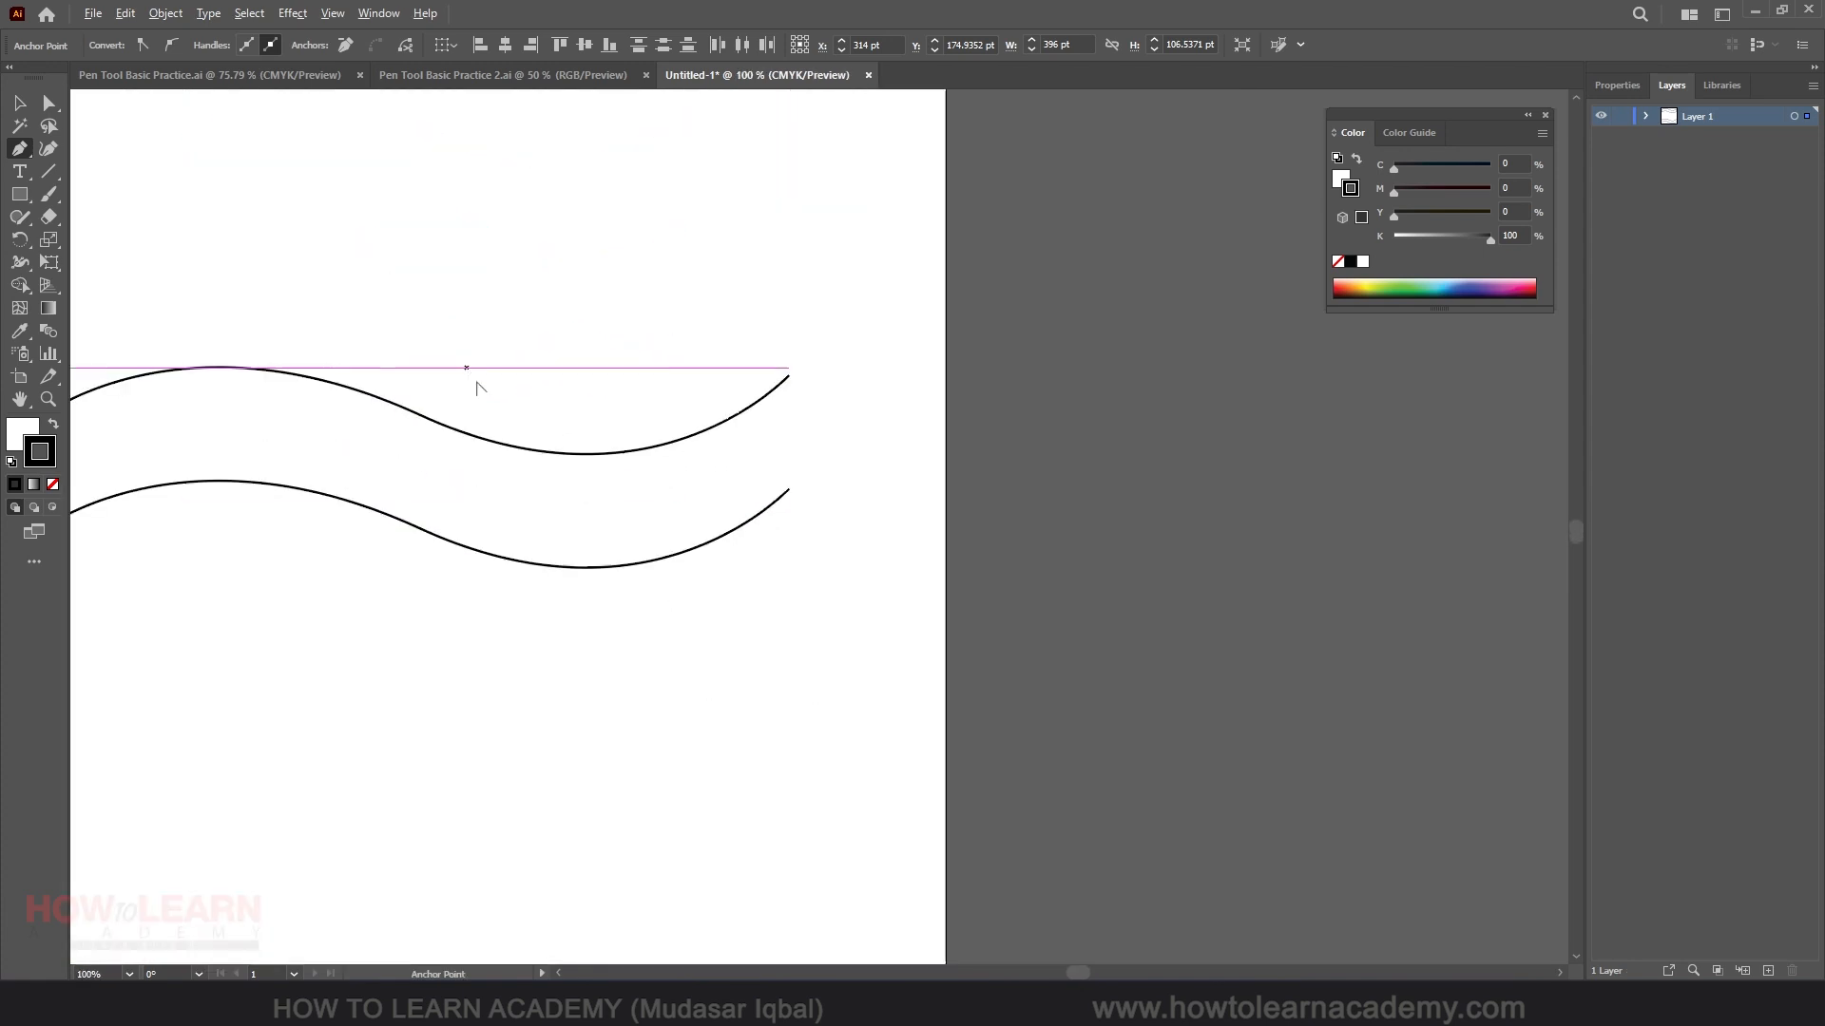
{"action": "scroll", "coordinate": [556, 510], "scroll_direction": "down", "scroll_amount": 1}
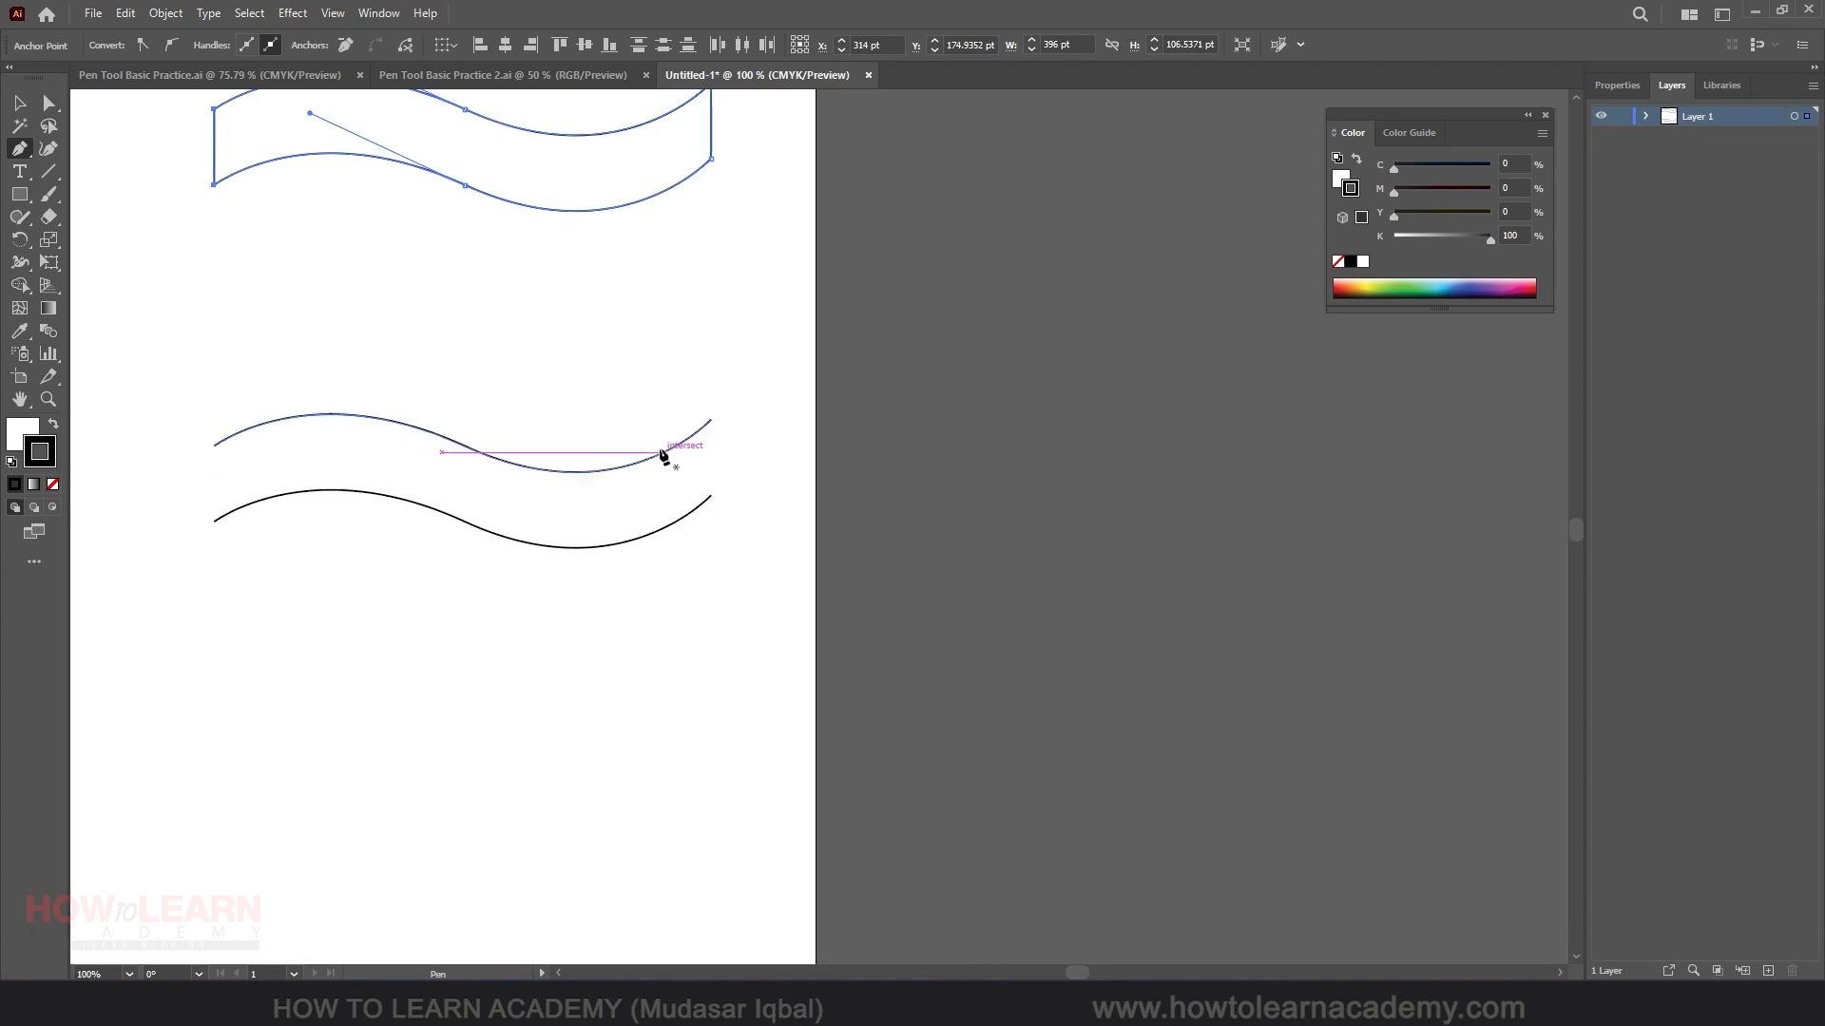
{"action": "scroll", "coordinate": [623, 514], "scroll_direction": "up", "scroll_amount": 1}
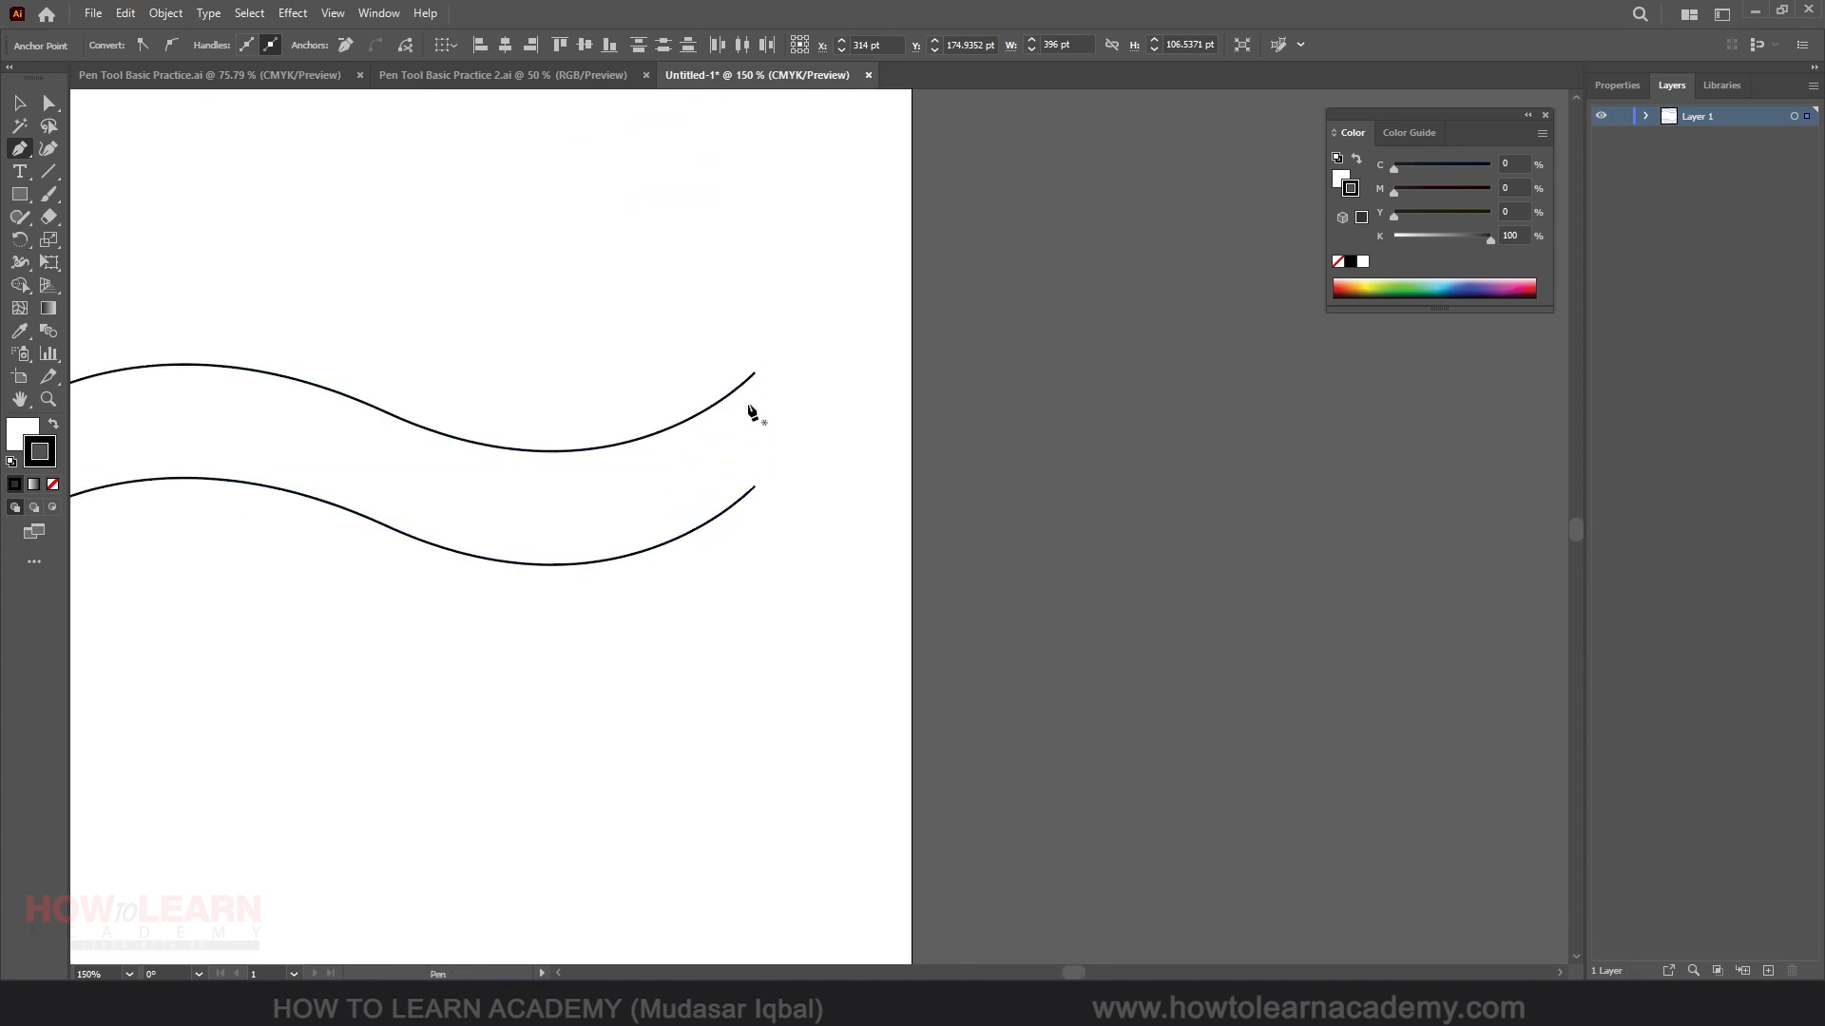
{"action": "key", "text": "a"}
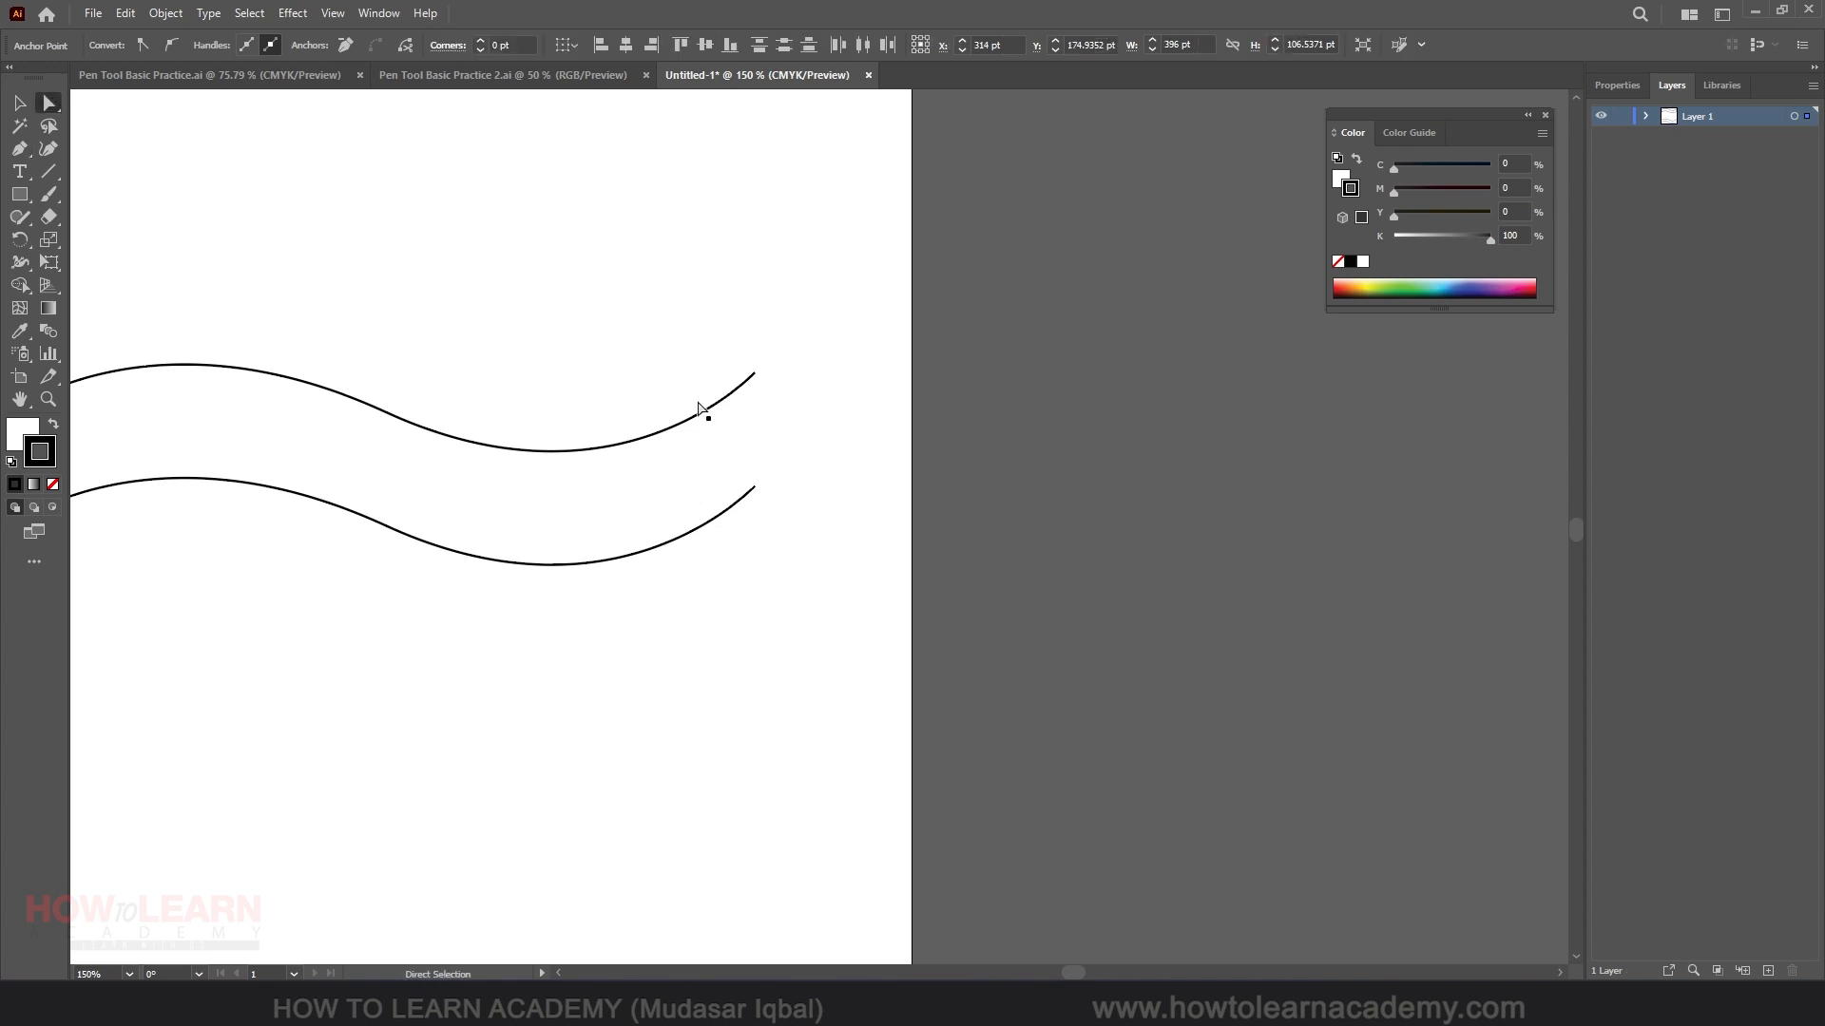
{"action": "left_click", "coordinate": [20, 149]}
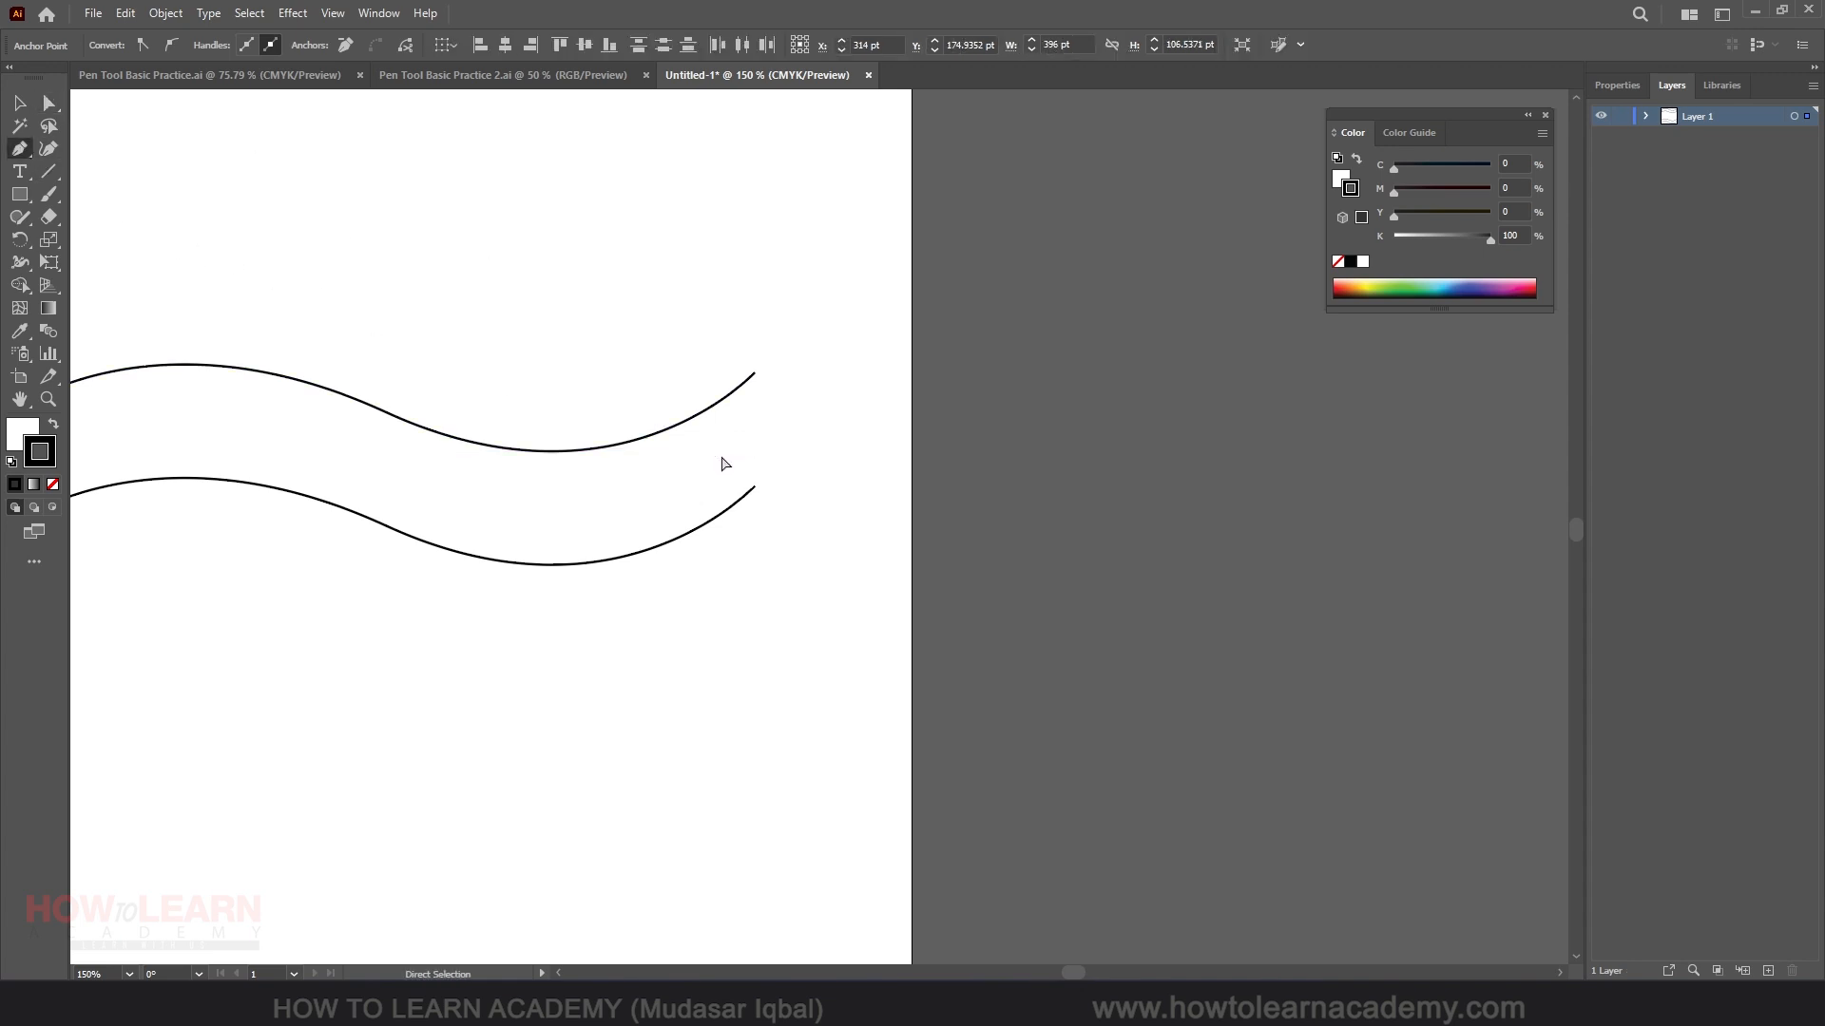
{"action": "left_click", "coordinate": [753, 488], "text": "ctrl"}
{"action": "left_click_drag", "start_coordinate": [755, 487], "coordinate": [749, 443]}
{"action": "left_click_drag", "start_coordinate": [754, 374], "coordinate": [749, 444]}
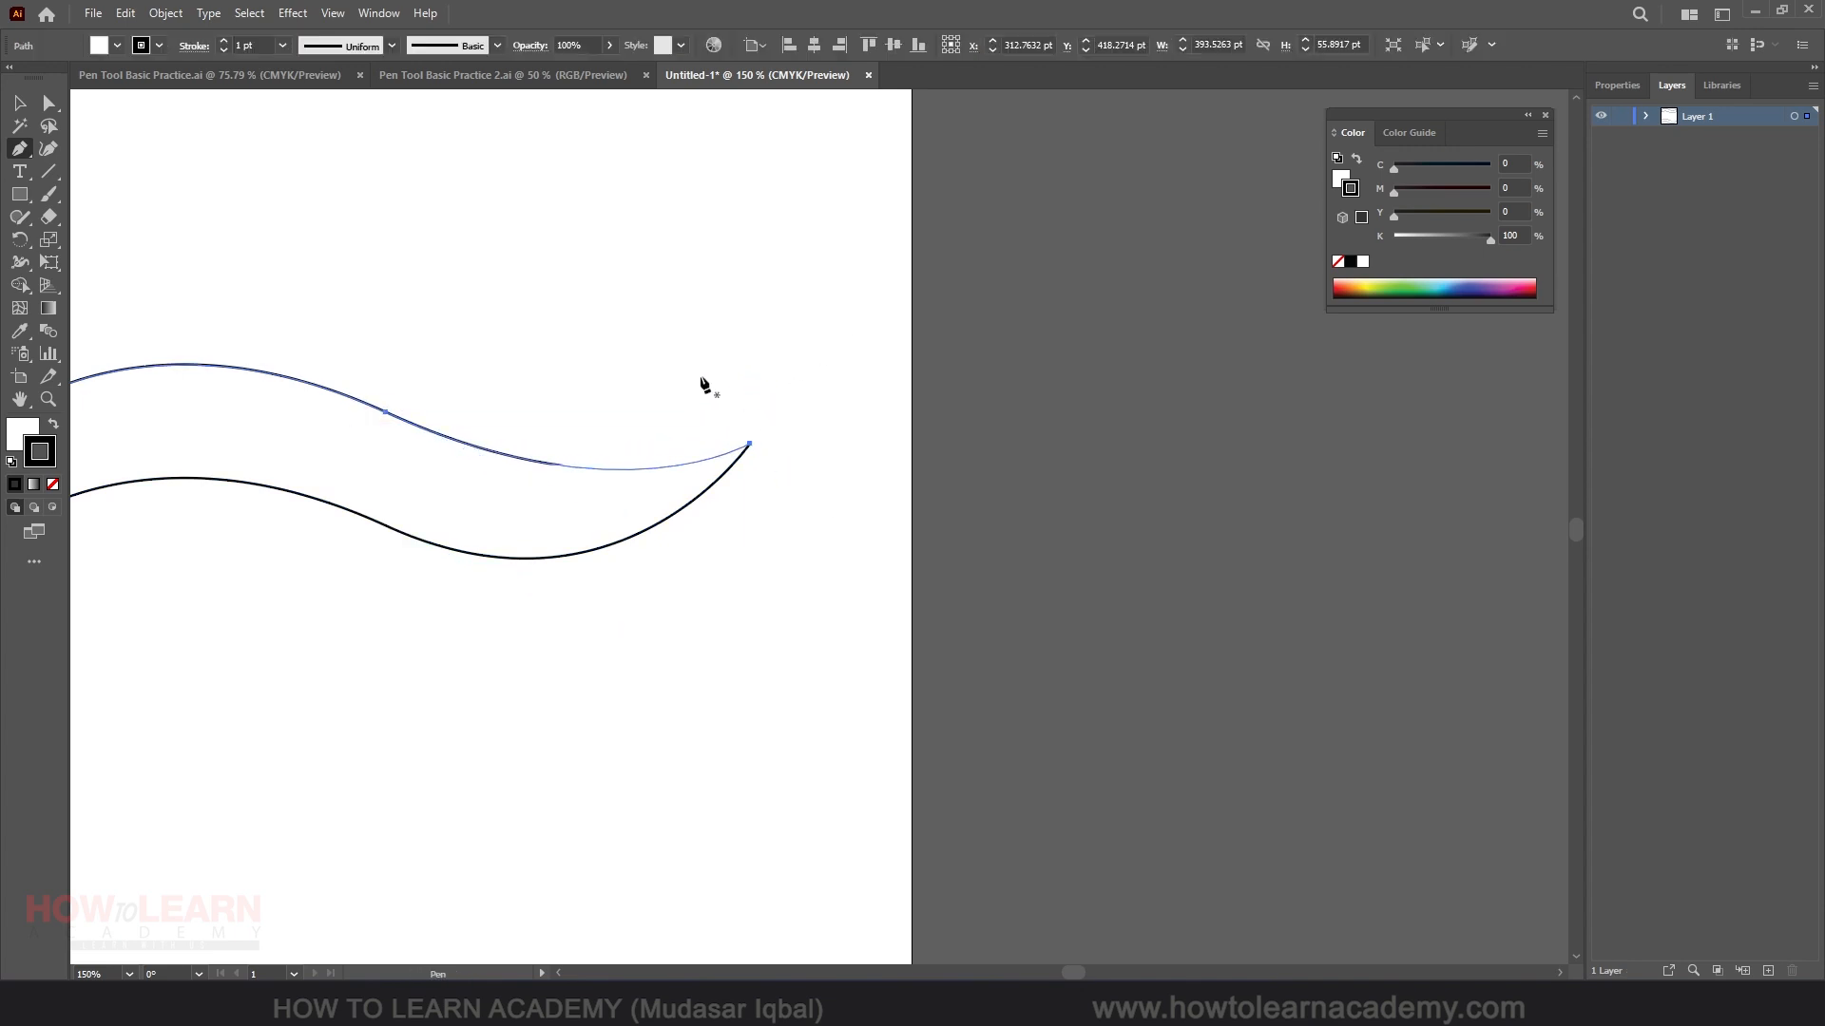
{"action": "key", "text": "ctrl+z"}
{"action": "key", "text": "ctrl+z"}
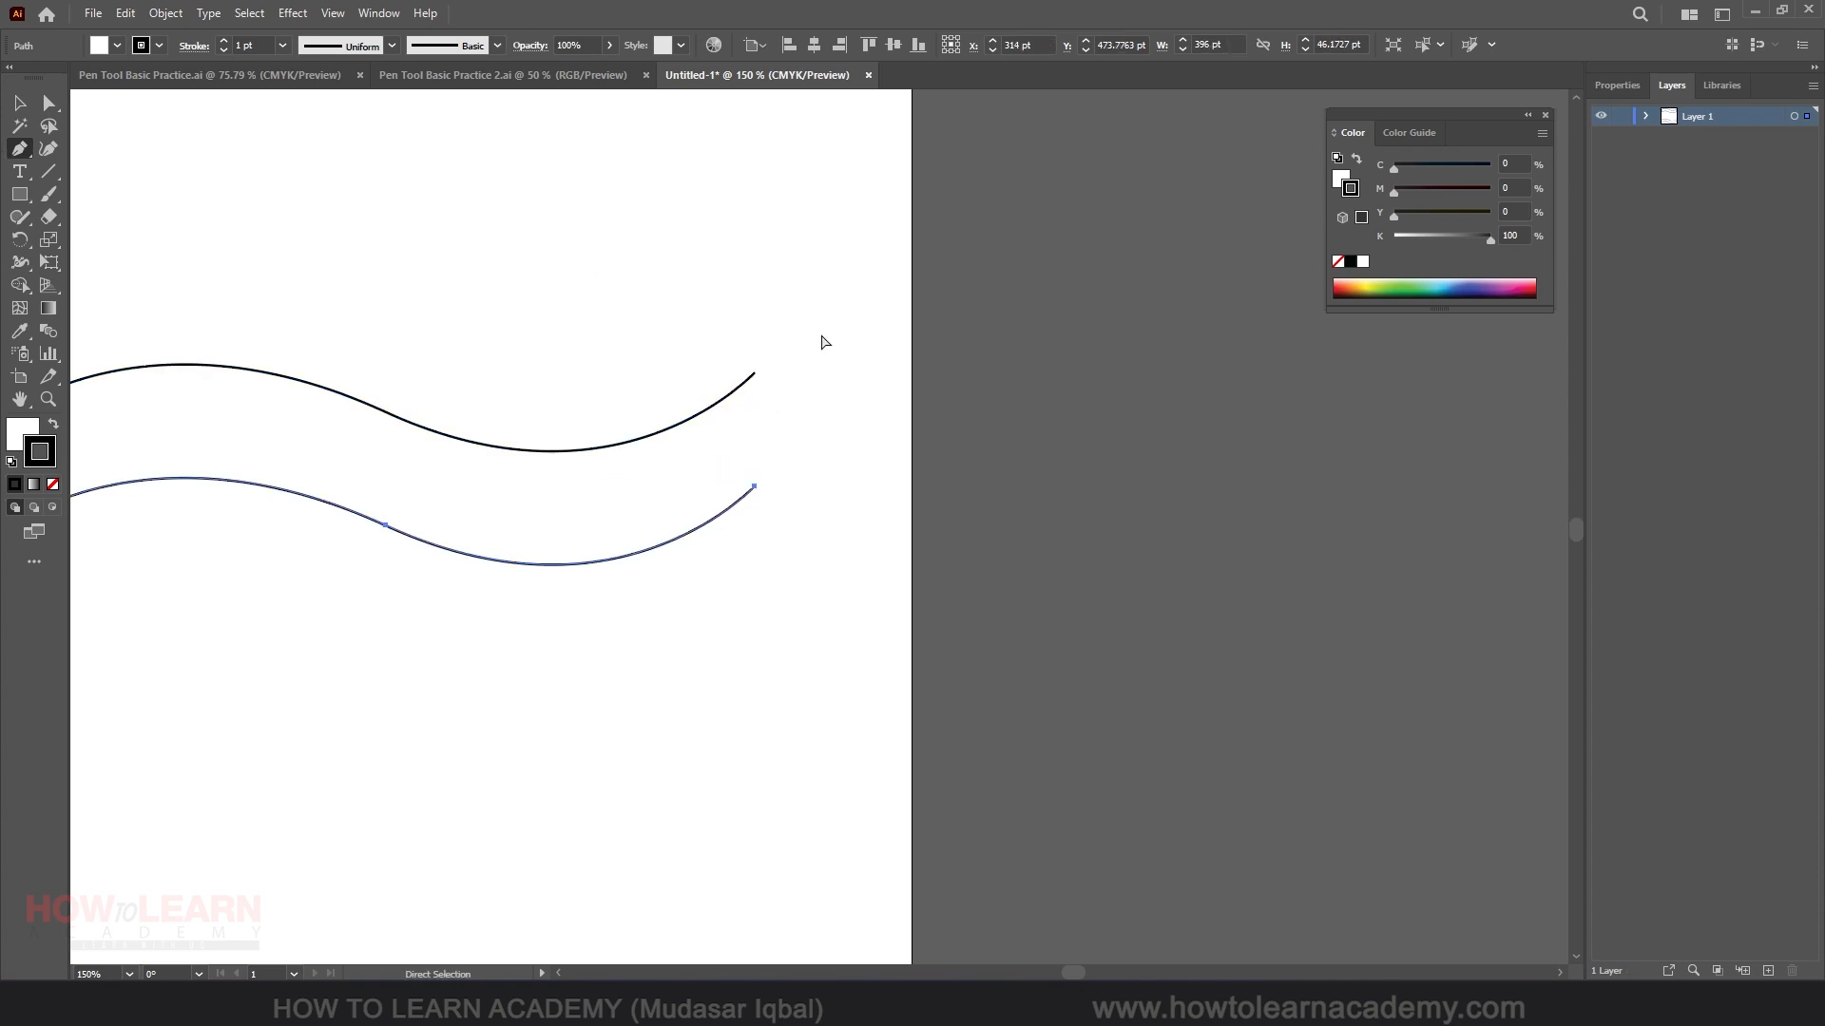
Average the right end anchors of the lower pair of waves on both axes and join them into one point.
{"action": "left_click_drag", "start_coordinate": [803, 417], "coordinate": [703, 578]}
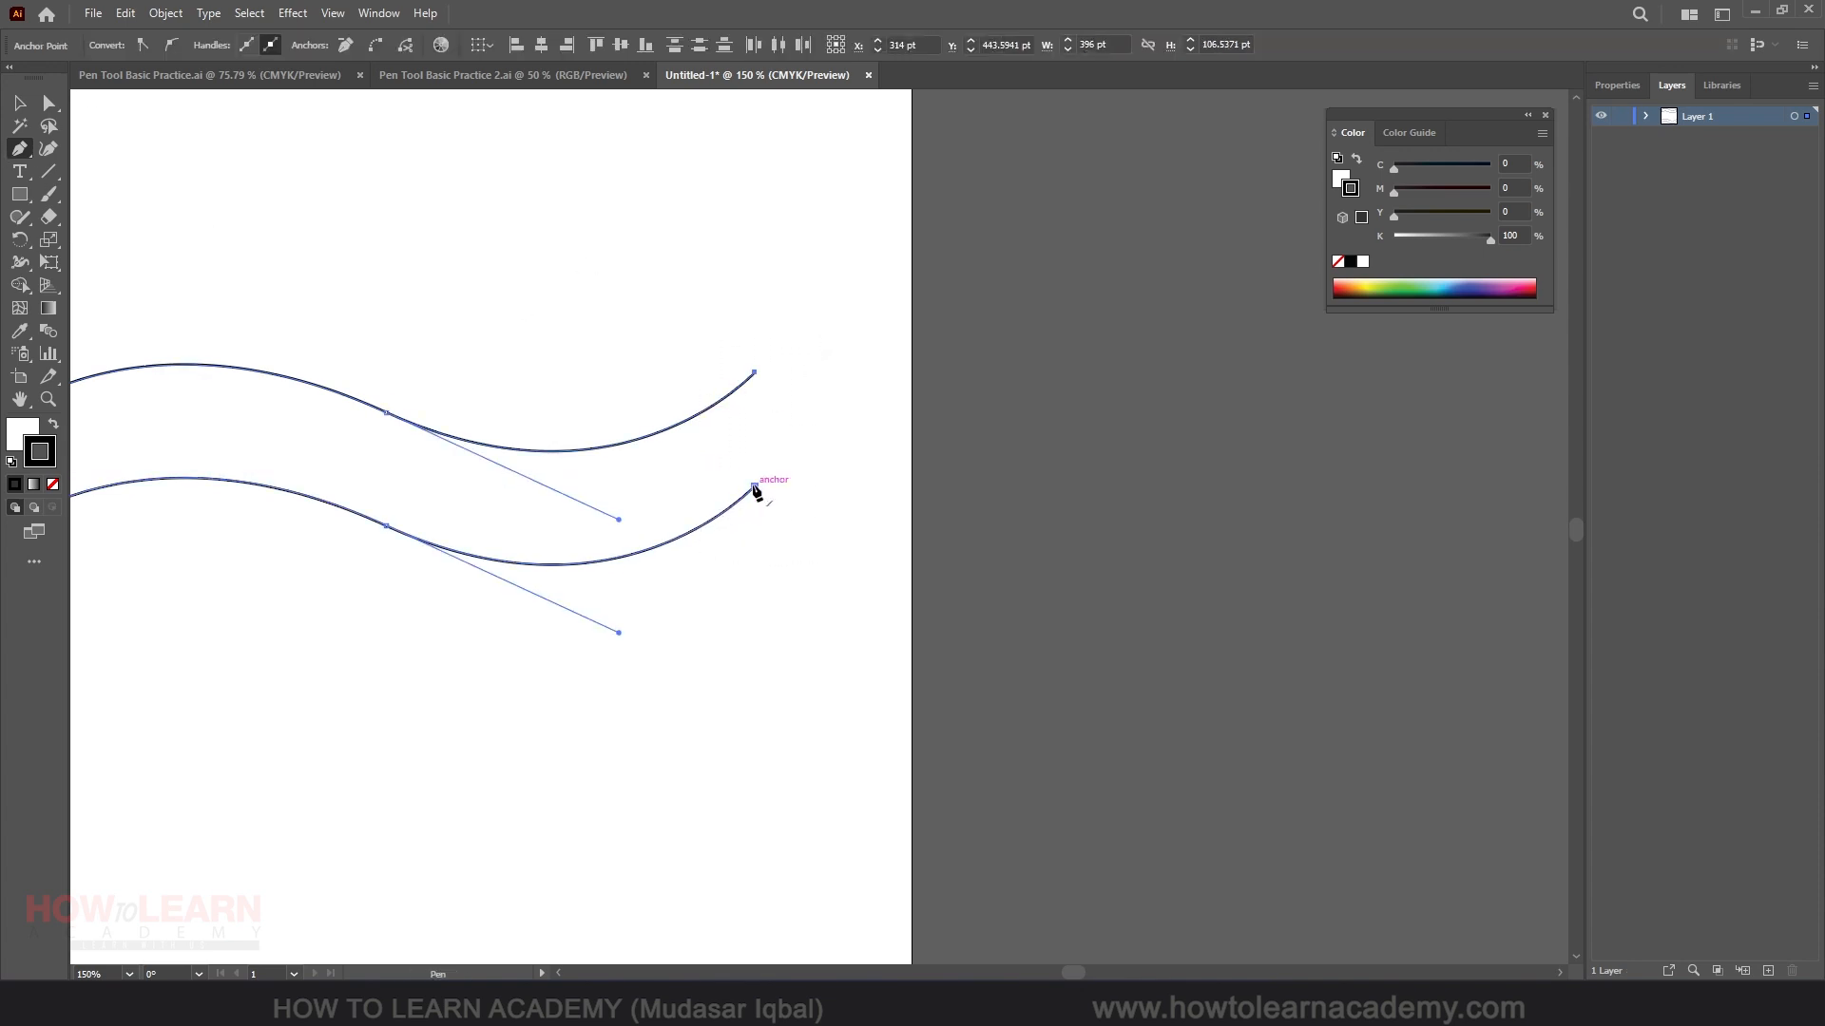
{"action": "right_click", "coordinate": [753, 486]}
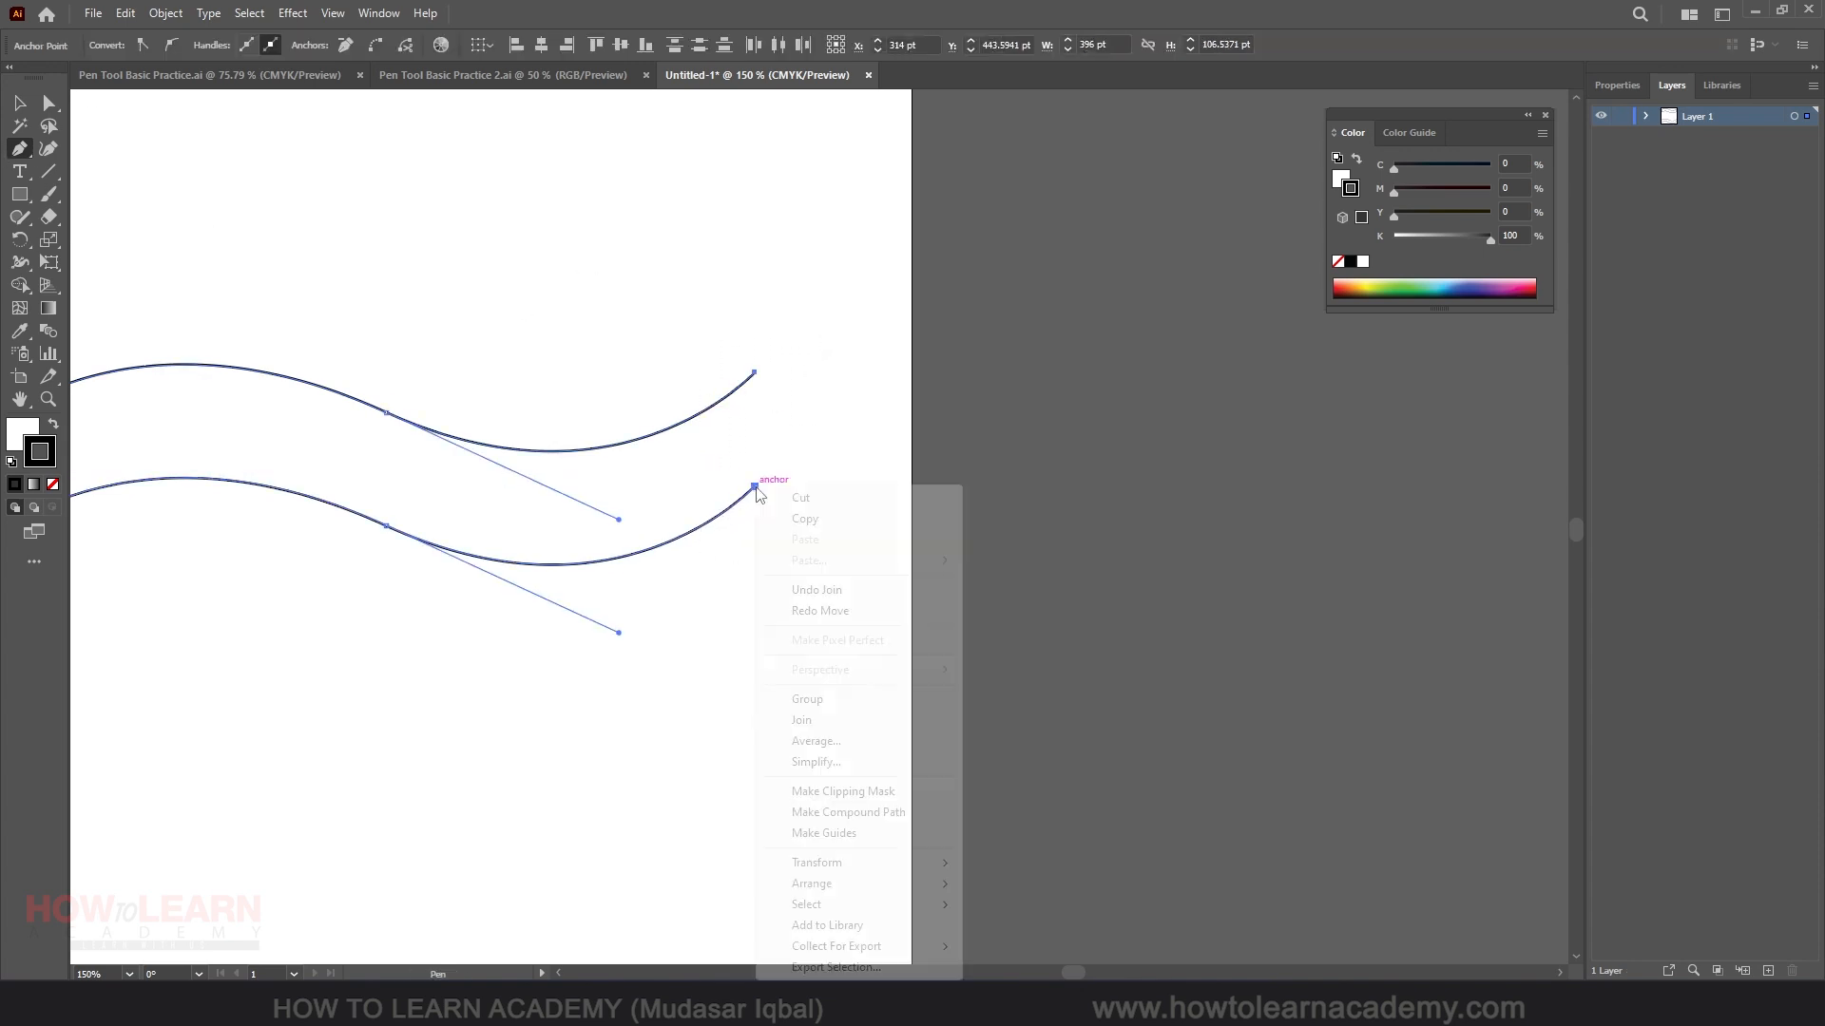
{"action": "left_click", "coordinate": [815, 741]}
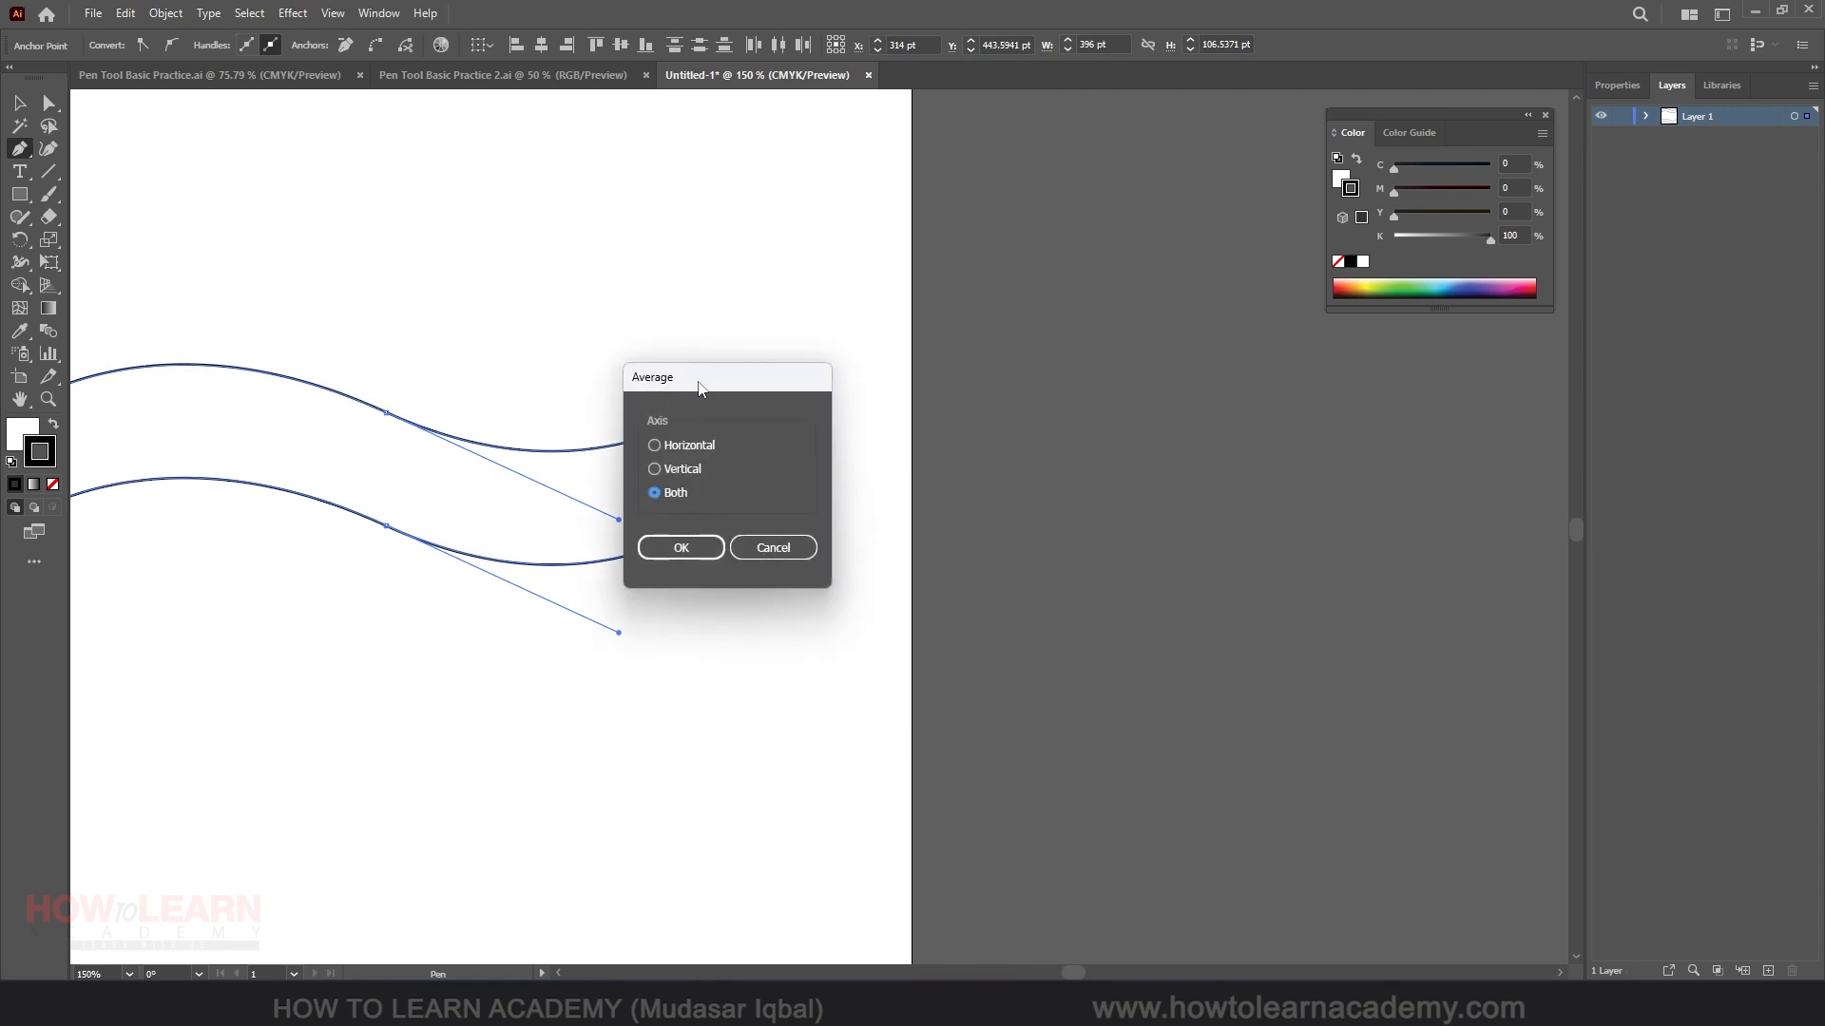
{"action": "left_click_drag", "start_coordinate": [699, 384], "coordinate": [1016, 294]}
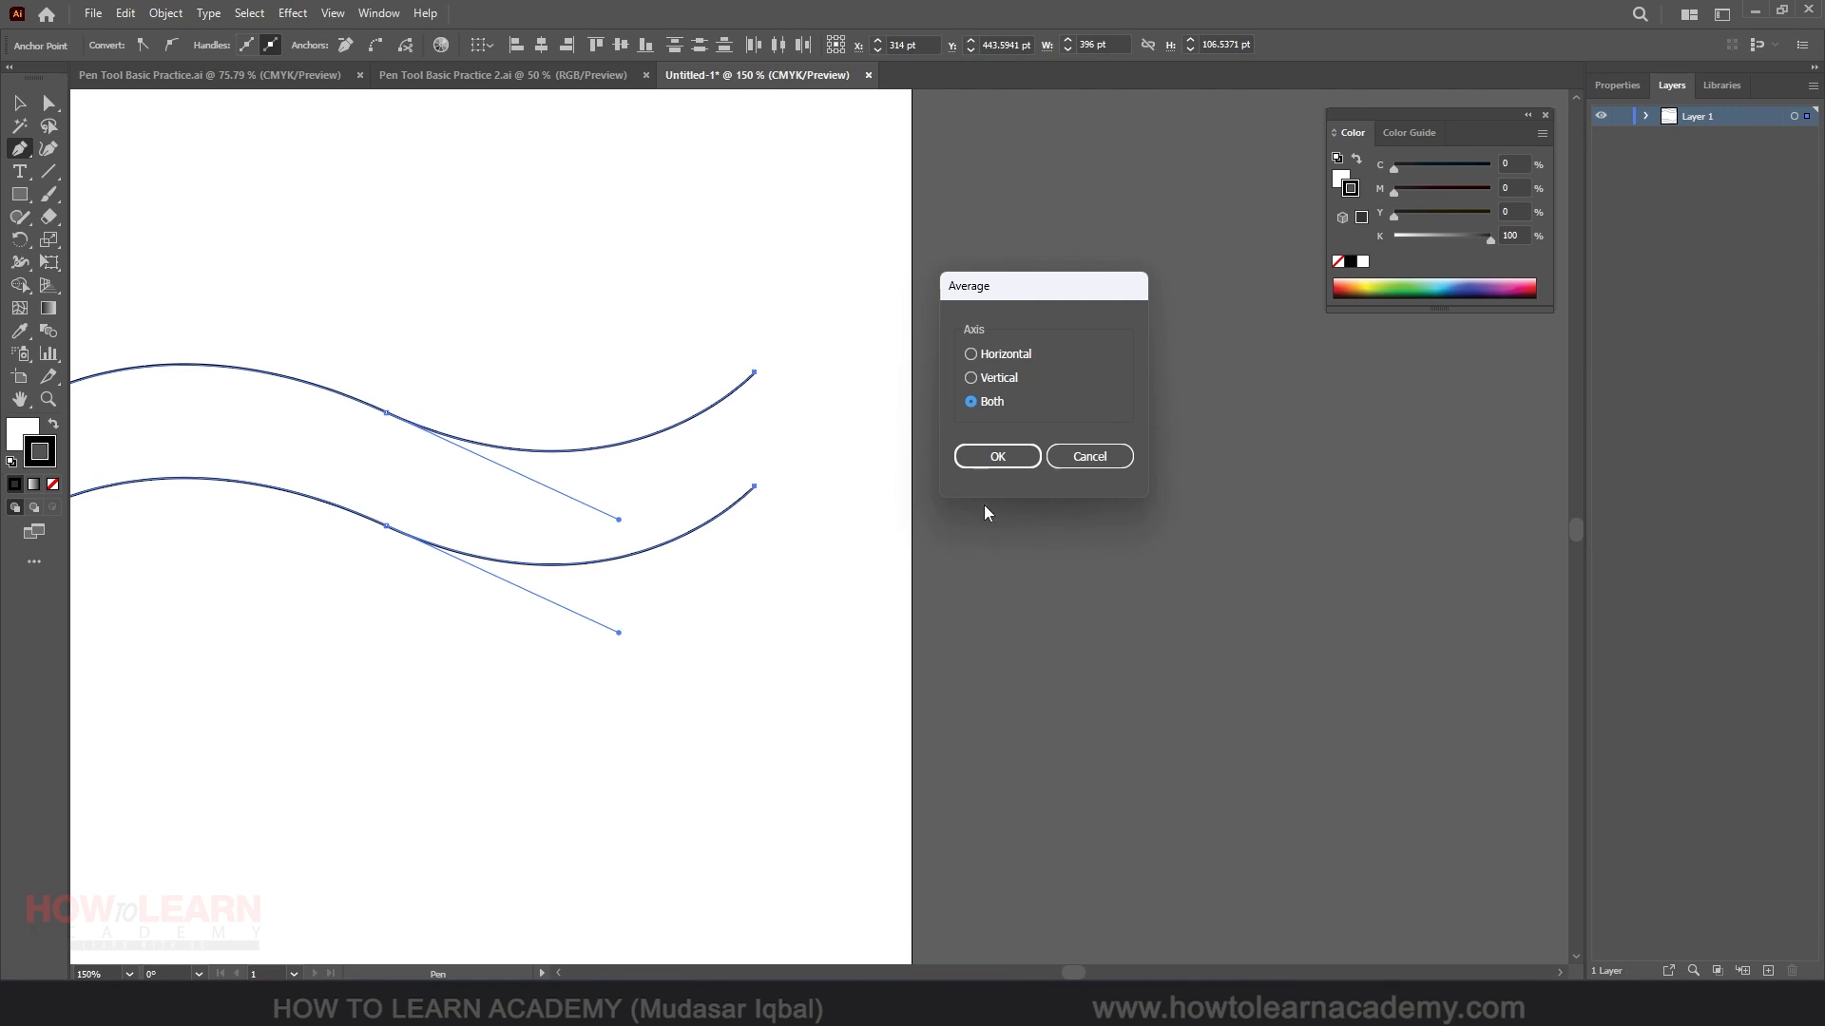
{"action": "left_click", "coordinate": [998, 457]}
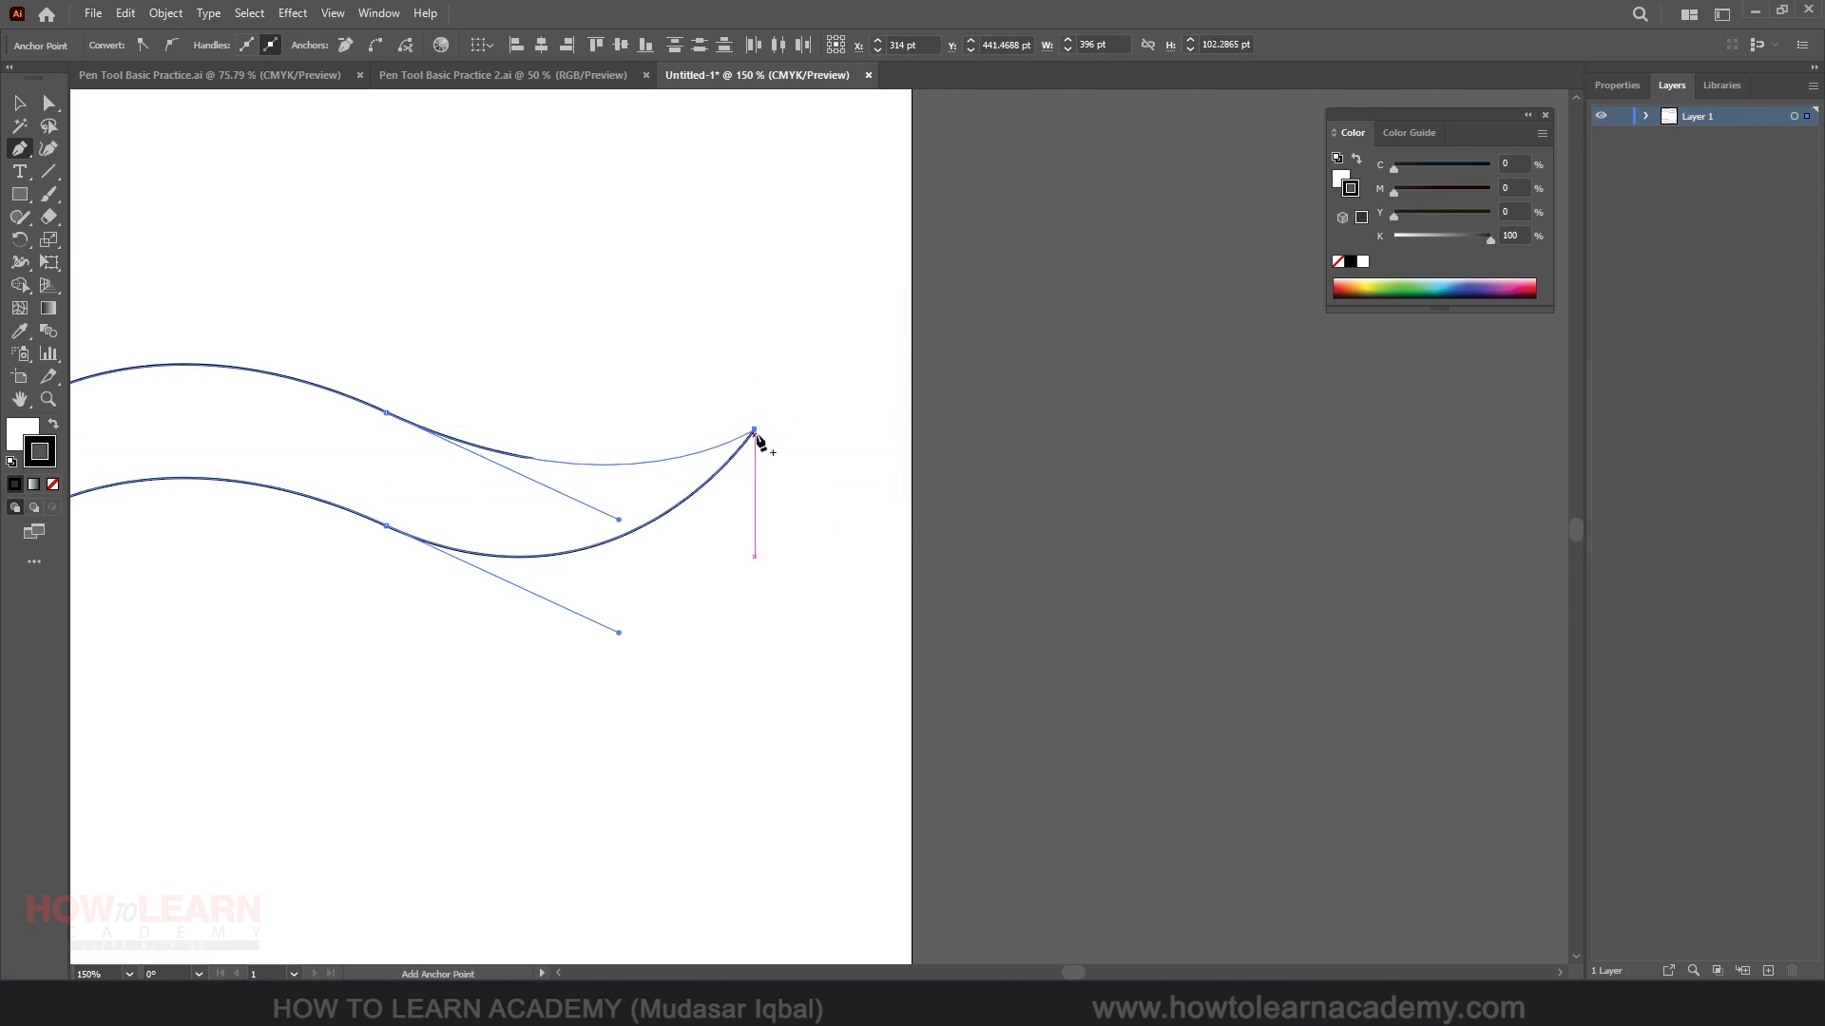
{"action": "right_click", "coordinate": [756, 435]}
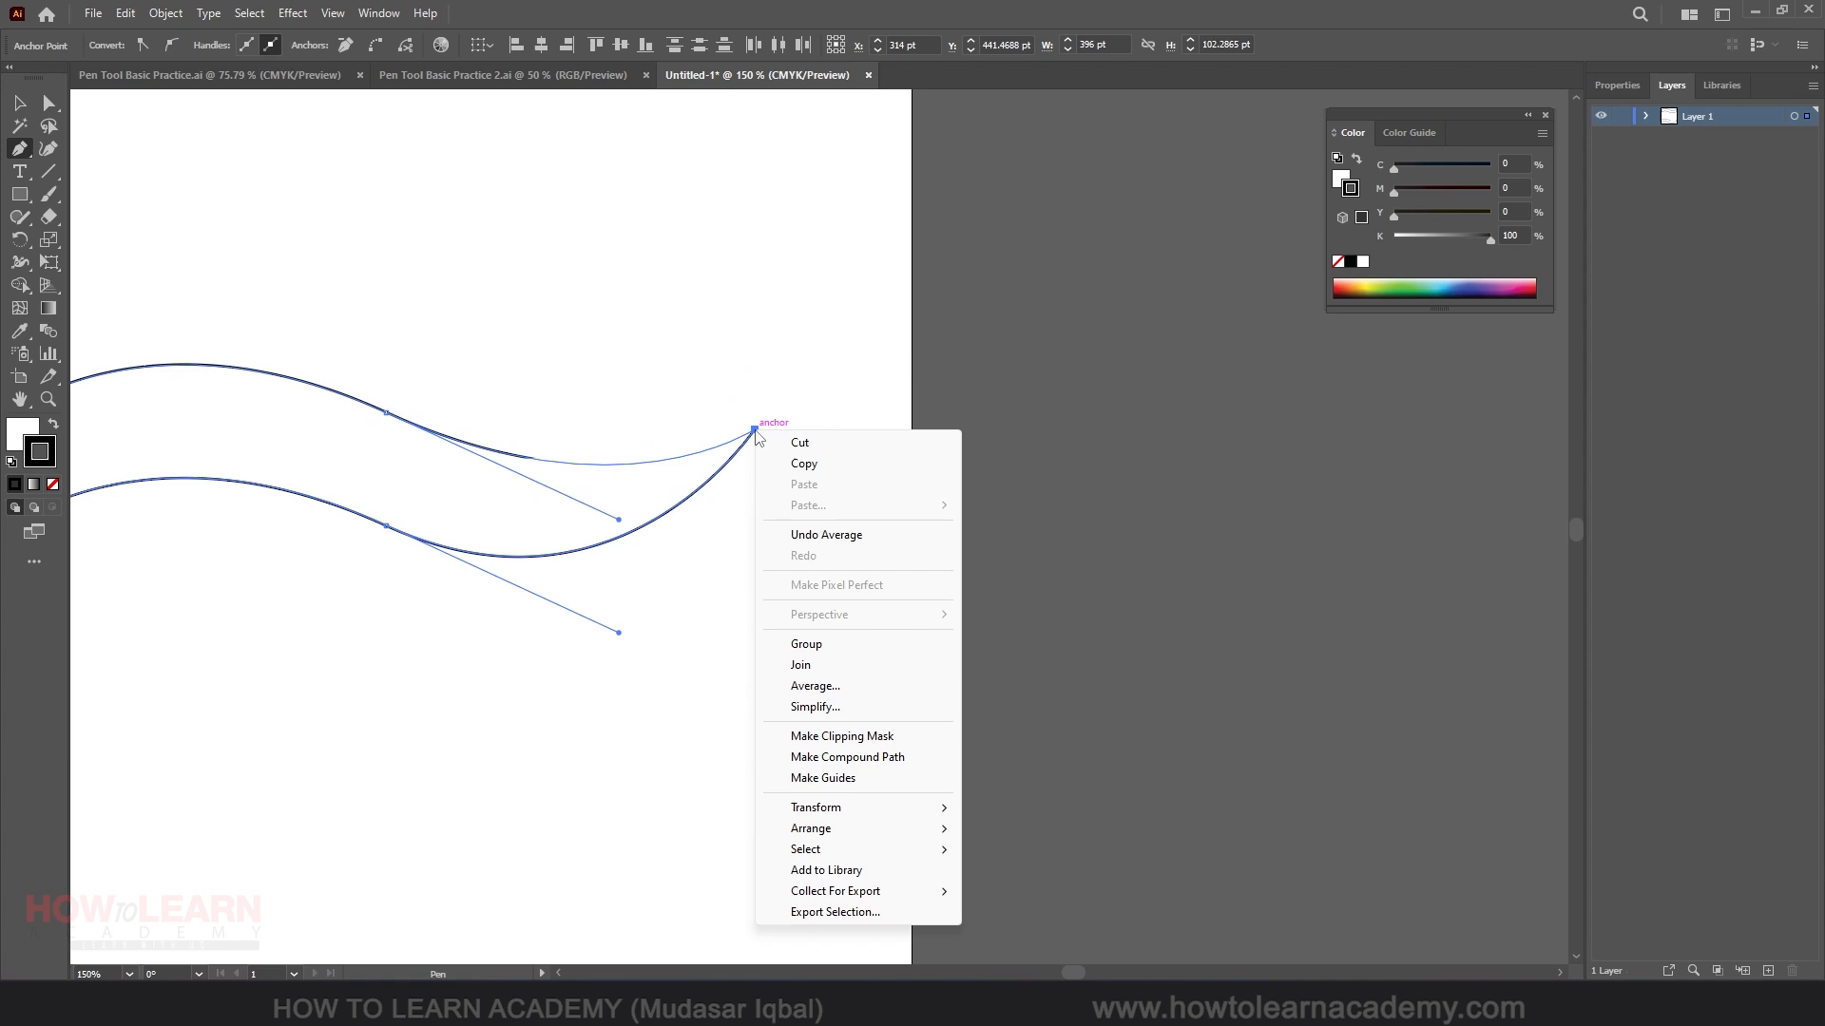
{"action": "left_click", "coordinate": [806, 660]}
Try averaging the left end anchors of the lower pair of waves on both axes, and undo it.
{"action": "scroll", "coordinate": [856, 437], "scroll_direction": "down", "scroll_amount": 5}
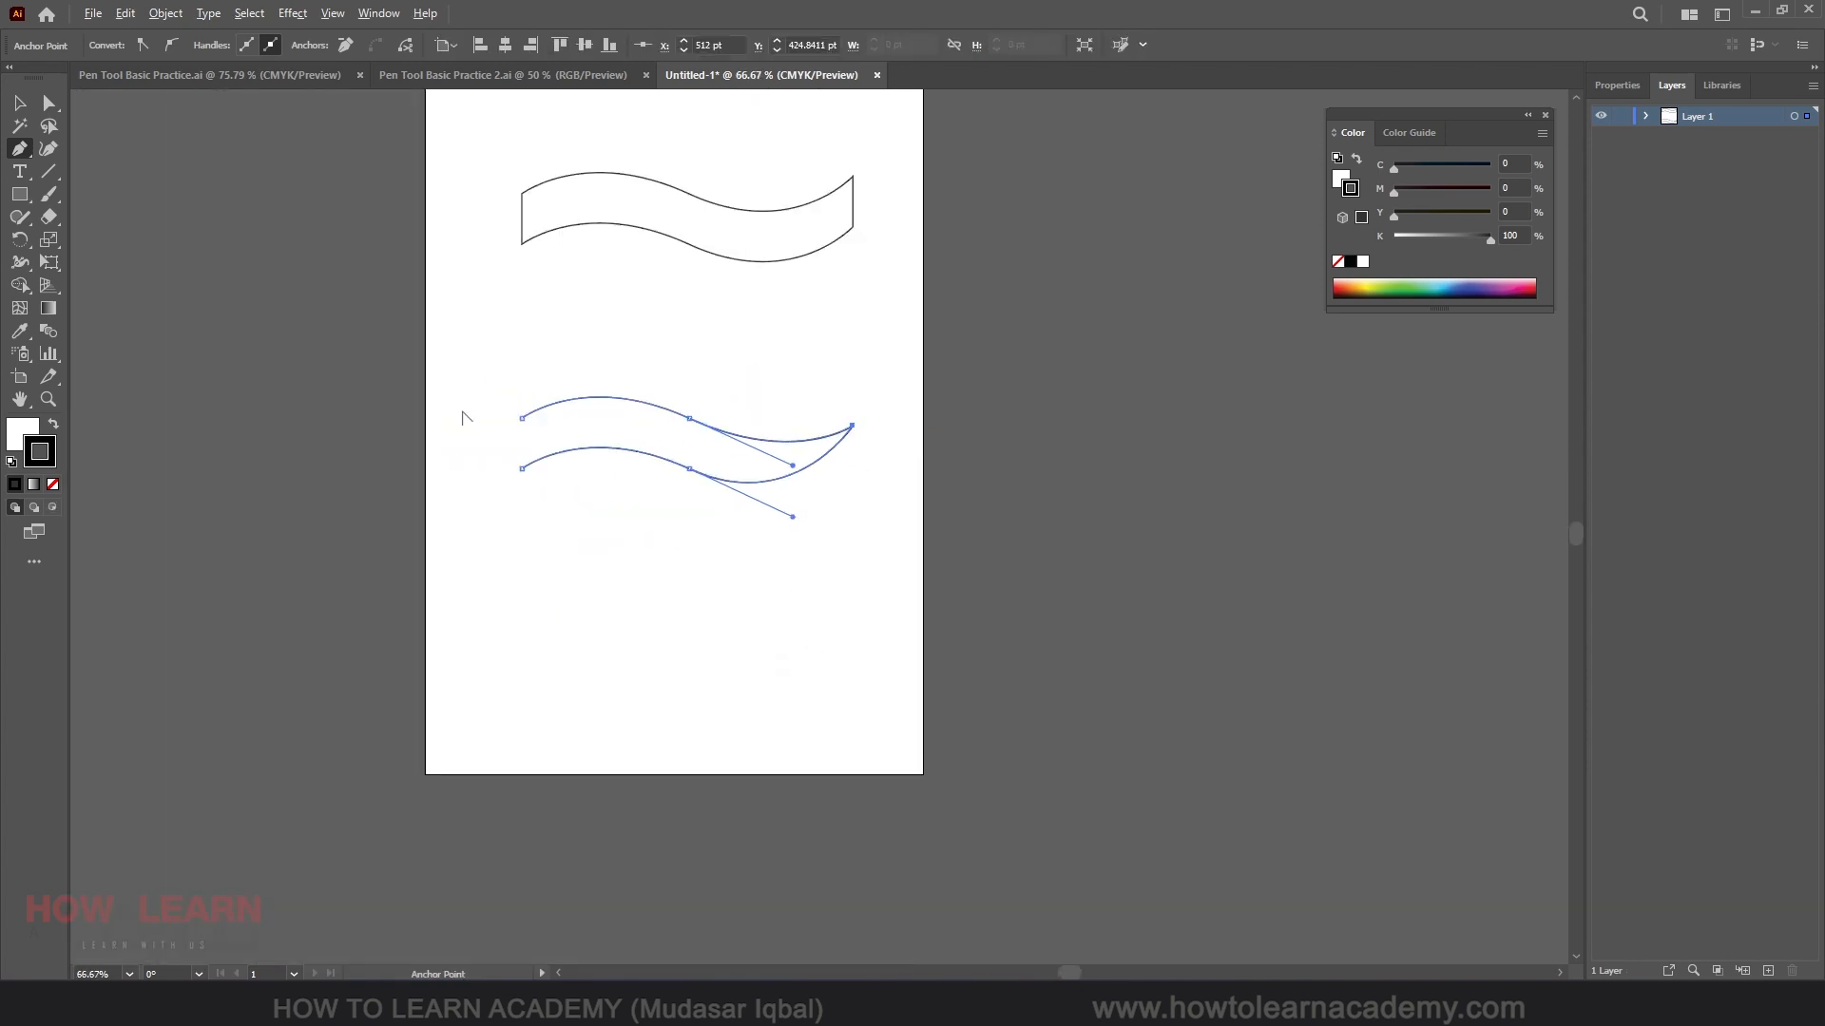
{"action": "scroll", "coordinate": [547, 435], "scroll_direction": "up", "scroll_amount": 7}
{"action": "left_click_drag", "start_coordinate": [561, 354], "coordinate": [686, 674]}
{"action": "right_click", "coordinate": [648, 556]}
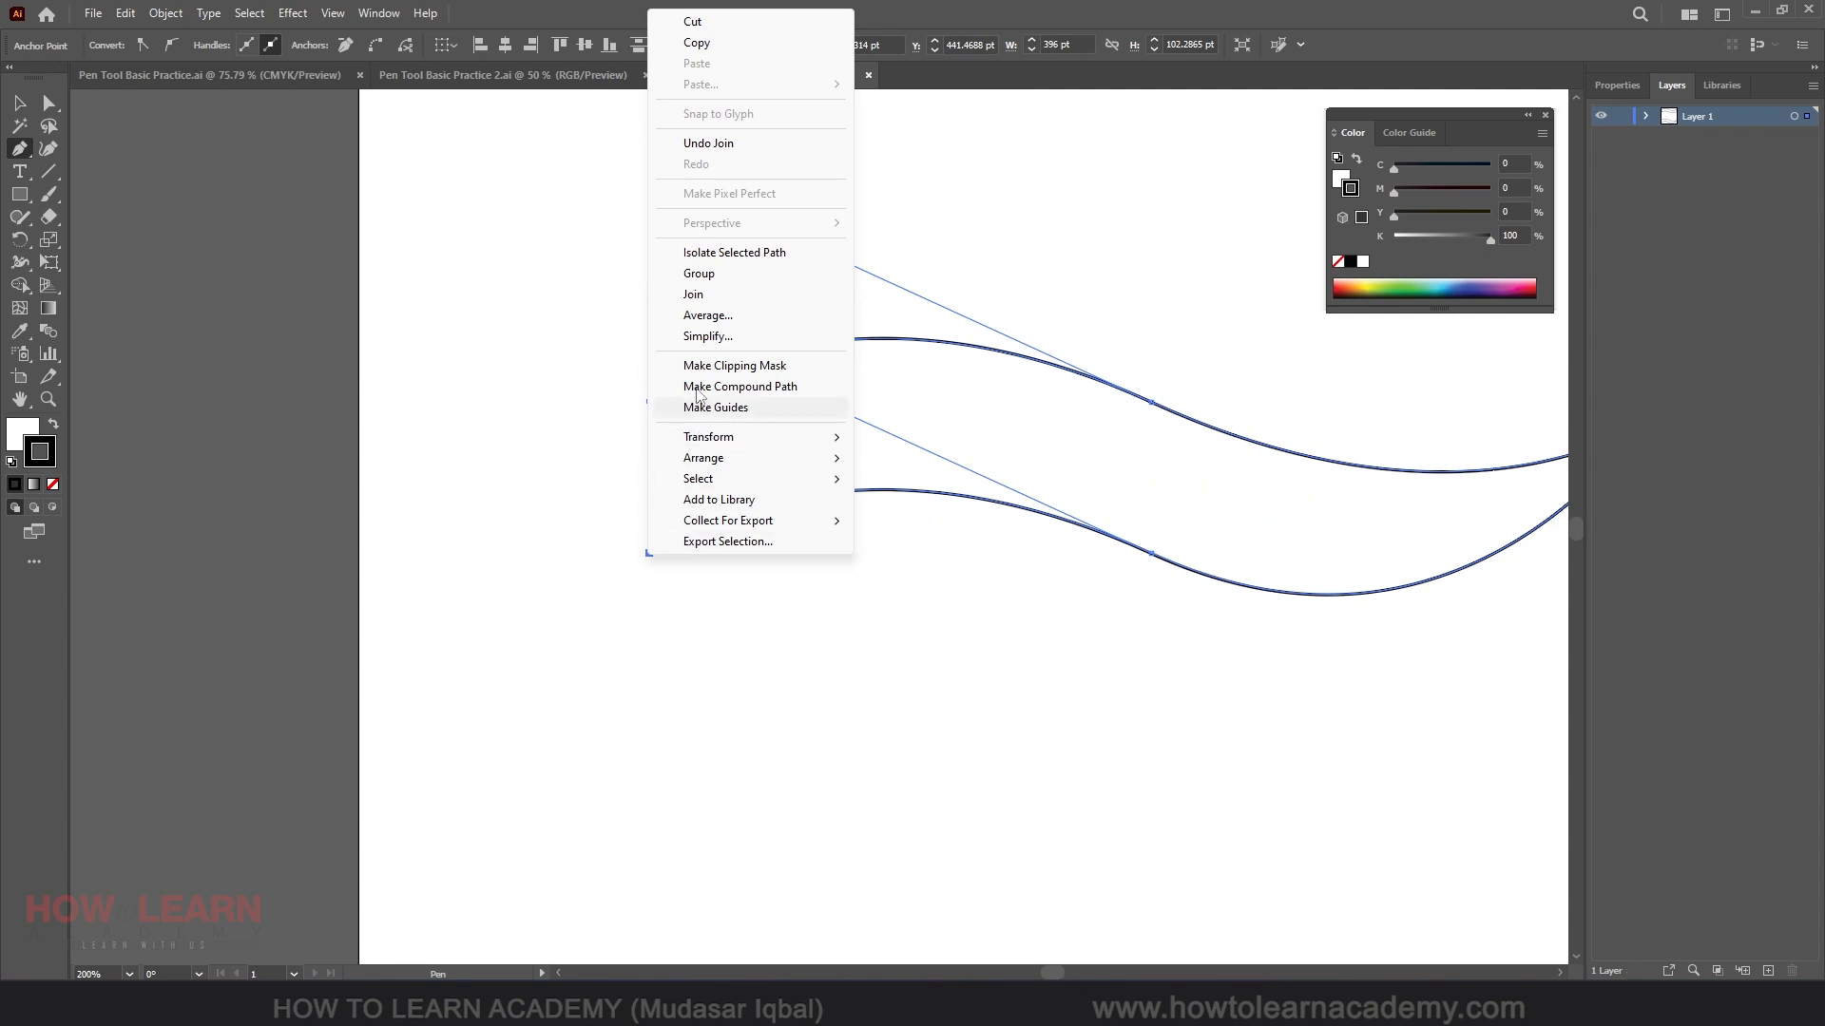
{"action": "left_click", "coordinate": [713, 316]}
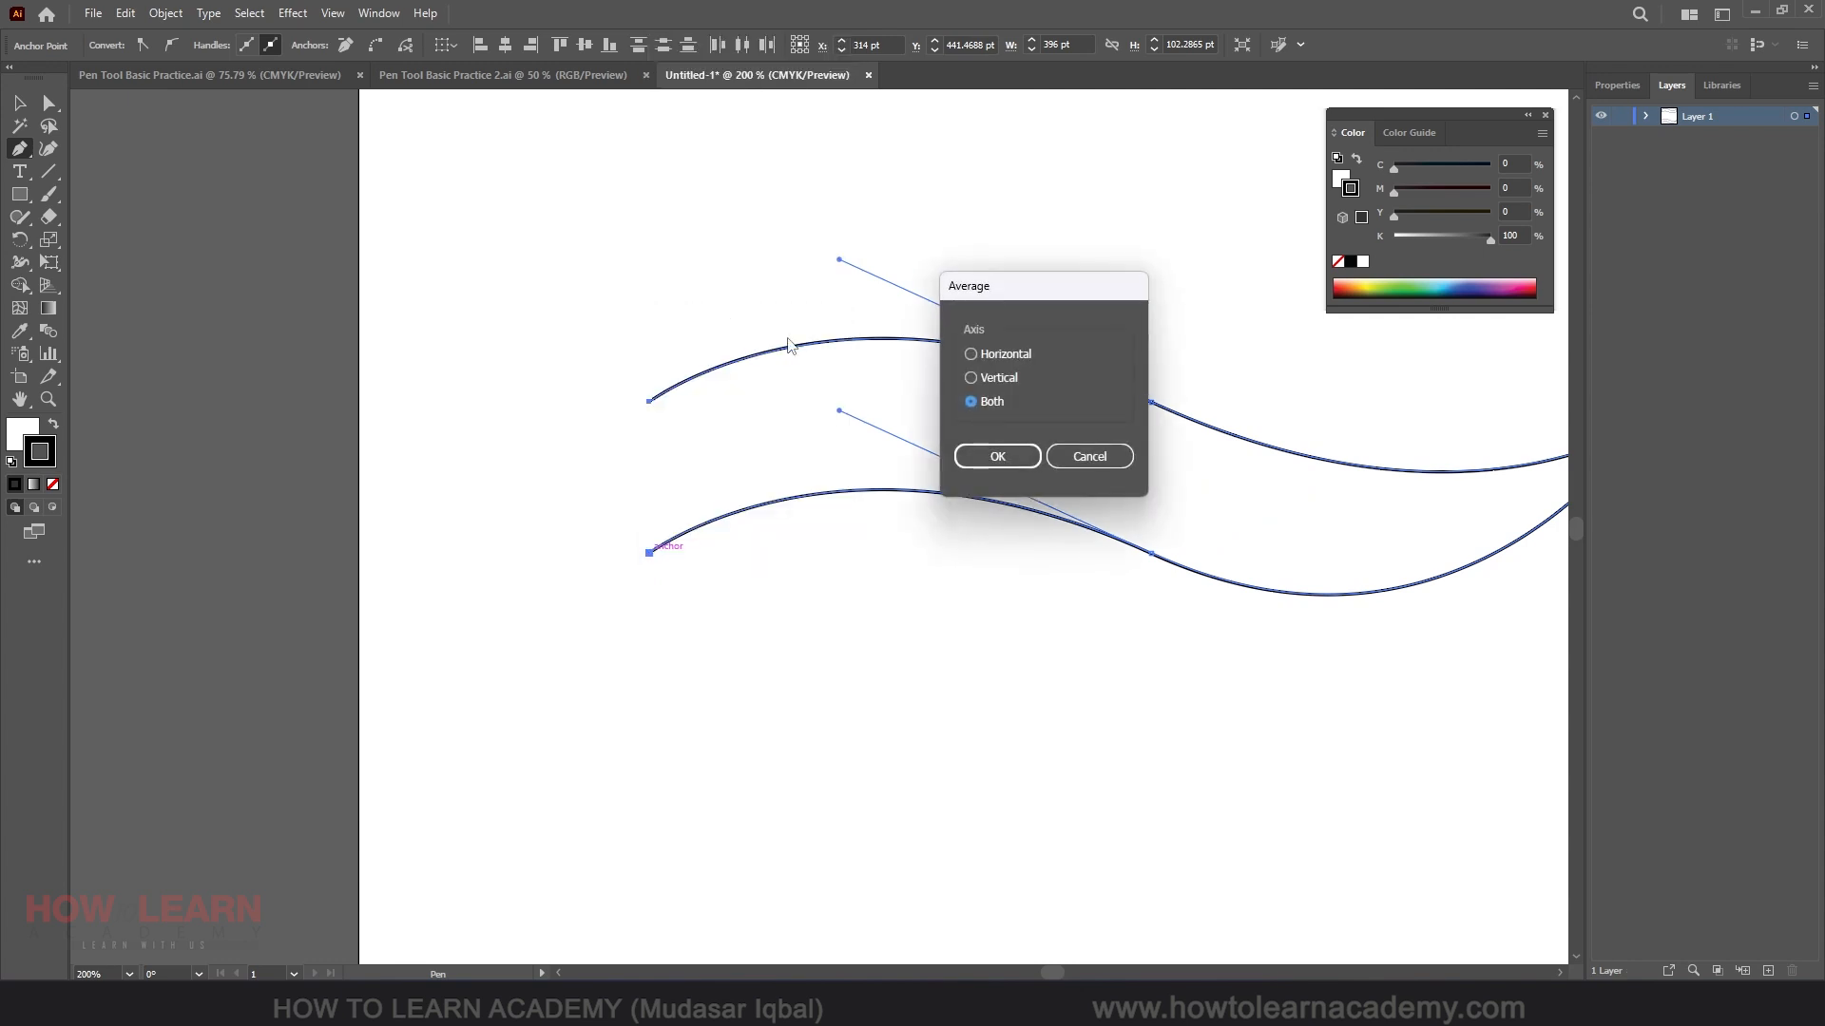
{"action": "left_click", "coordinate": [996, 457]}
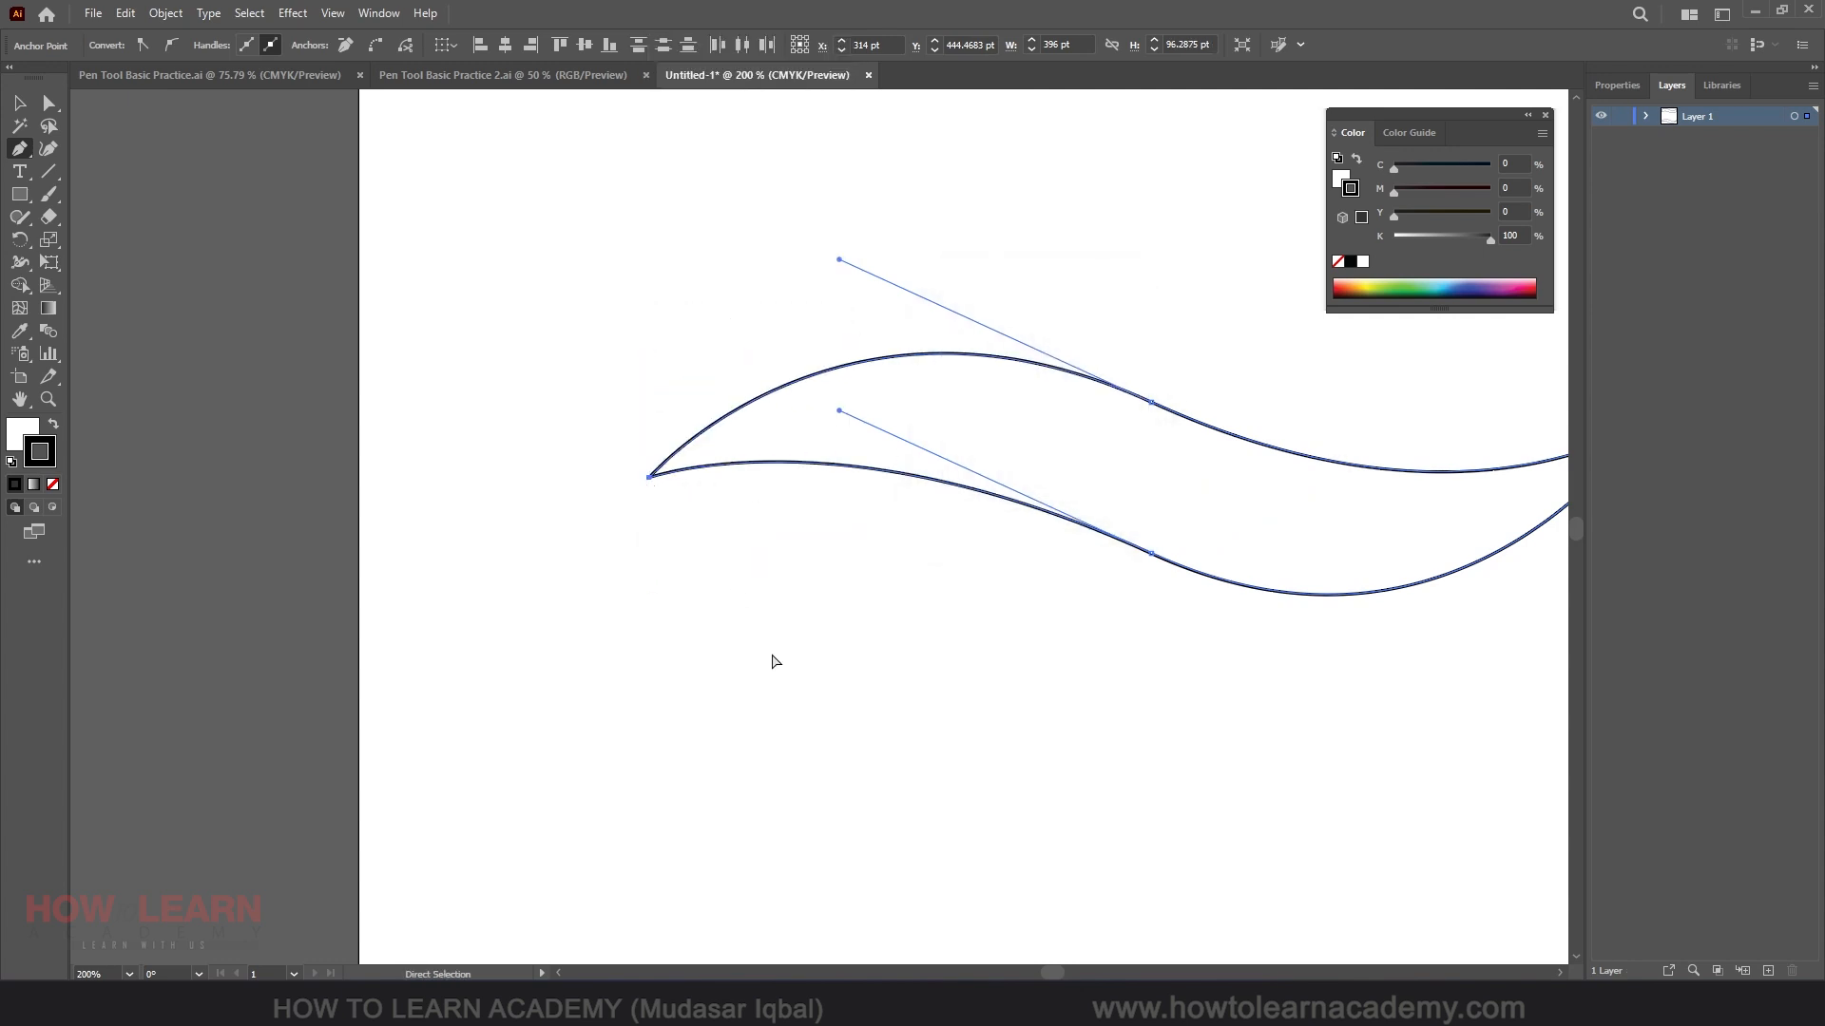
{"action": "key", "text": "ctrl+z"}
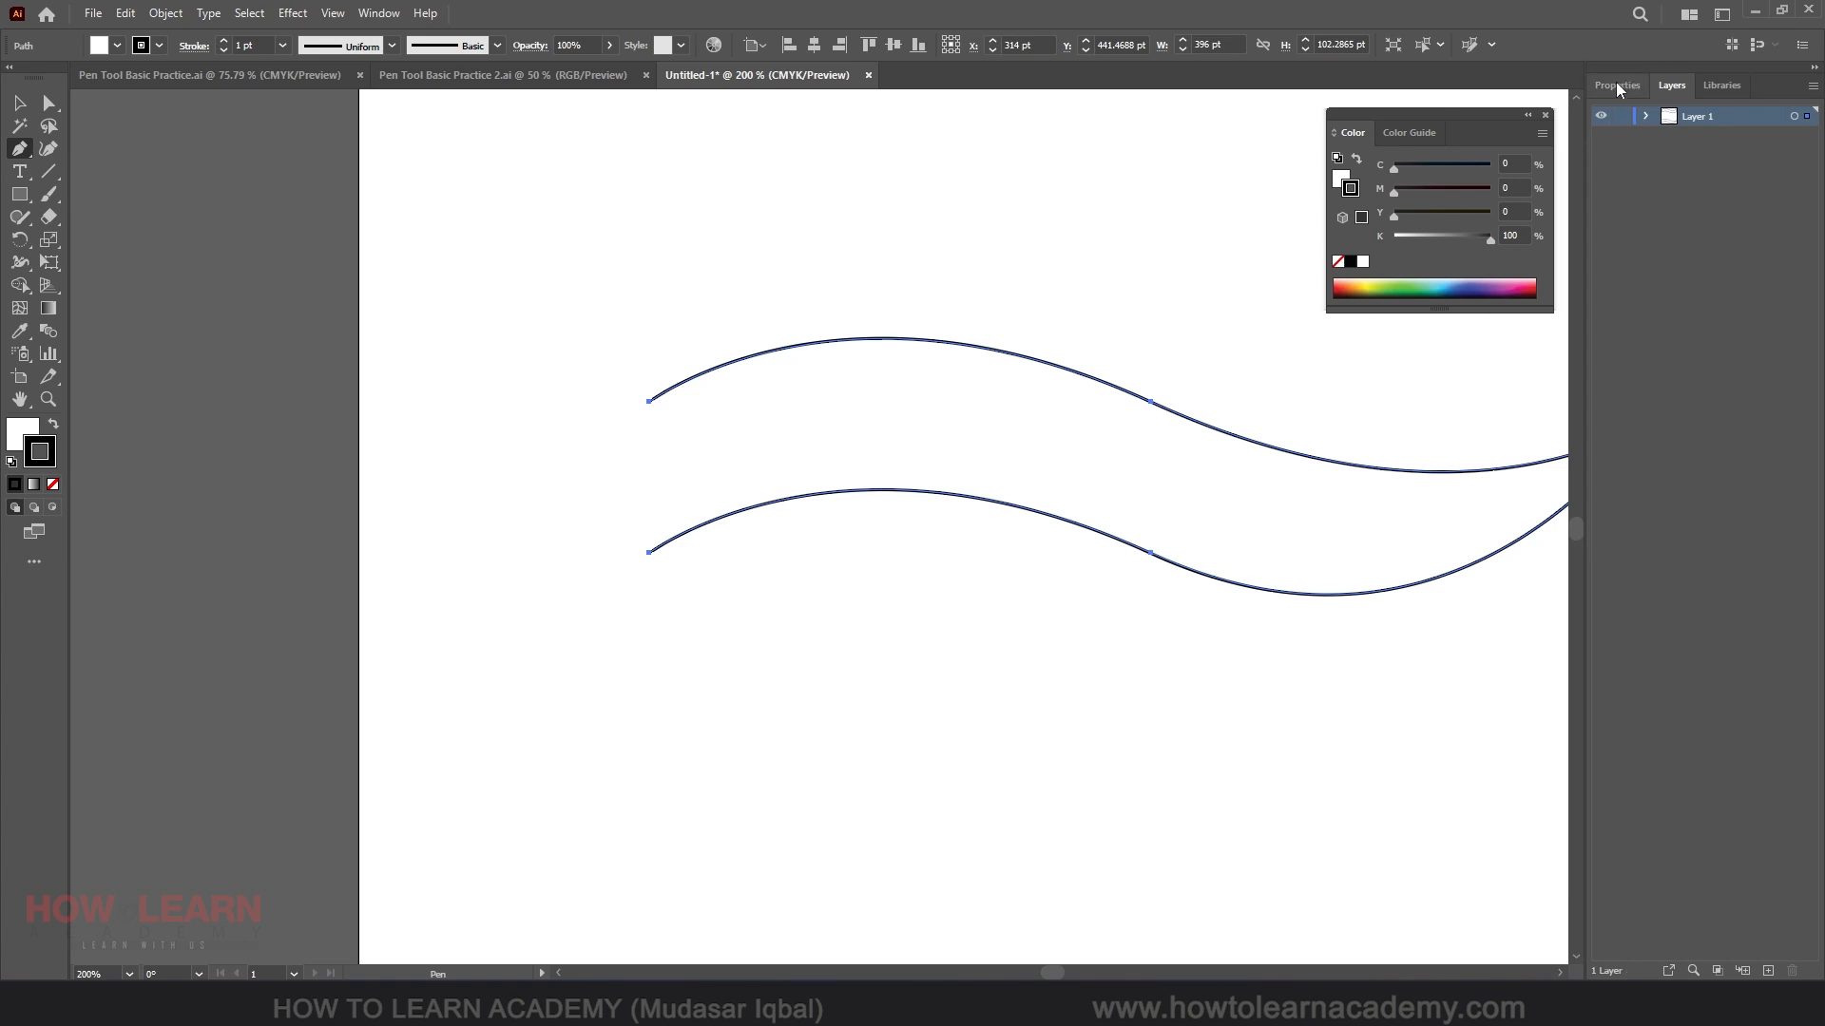
Average the left end anchors of the lower waves on both axes, join them to close the leaf-like shape, and deselect it.
{"action": "left_click", "coordinate": [1617, 84]}
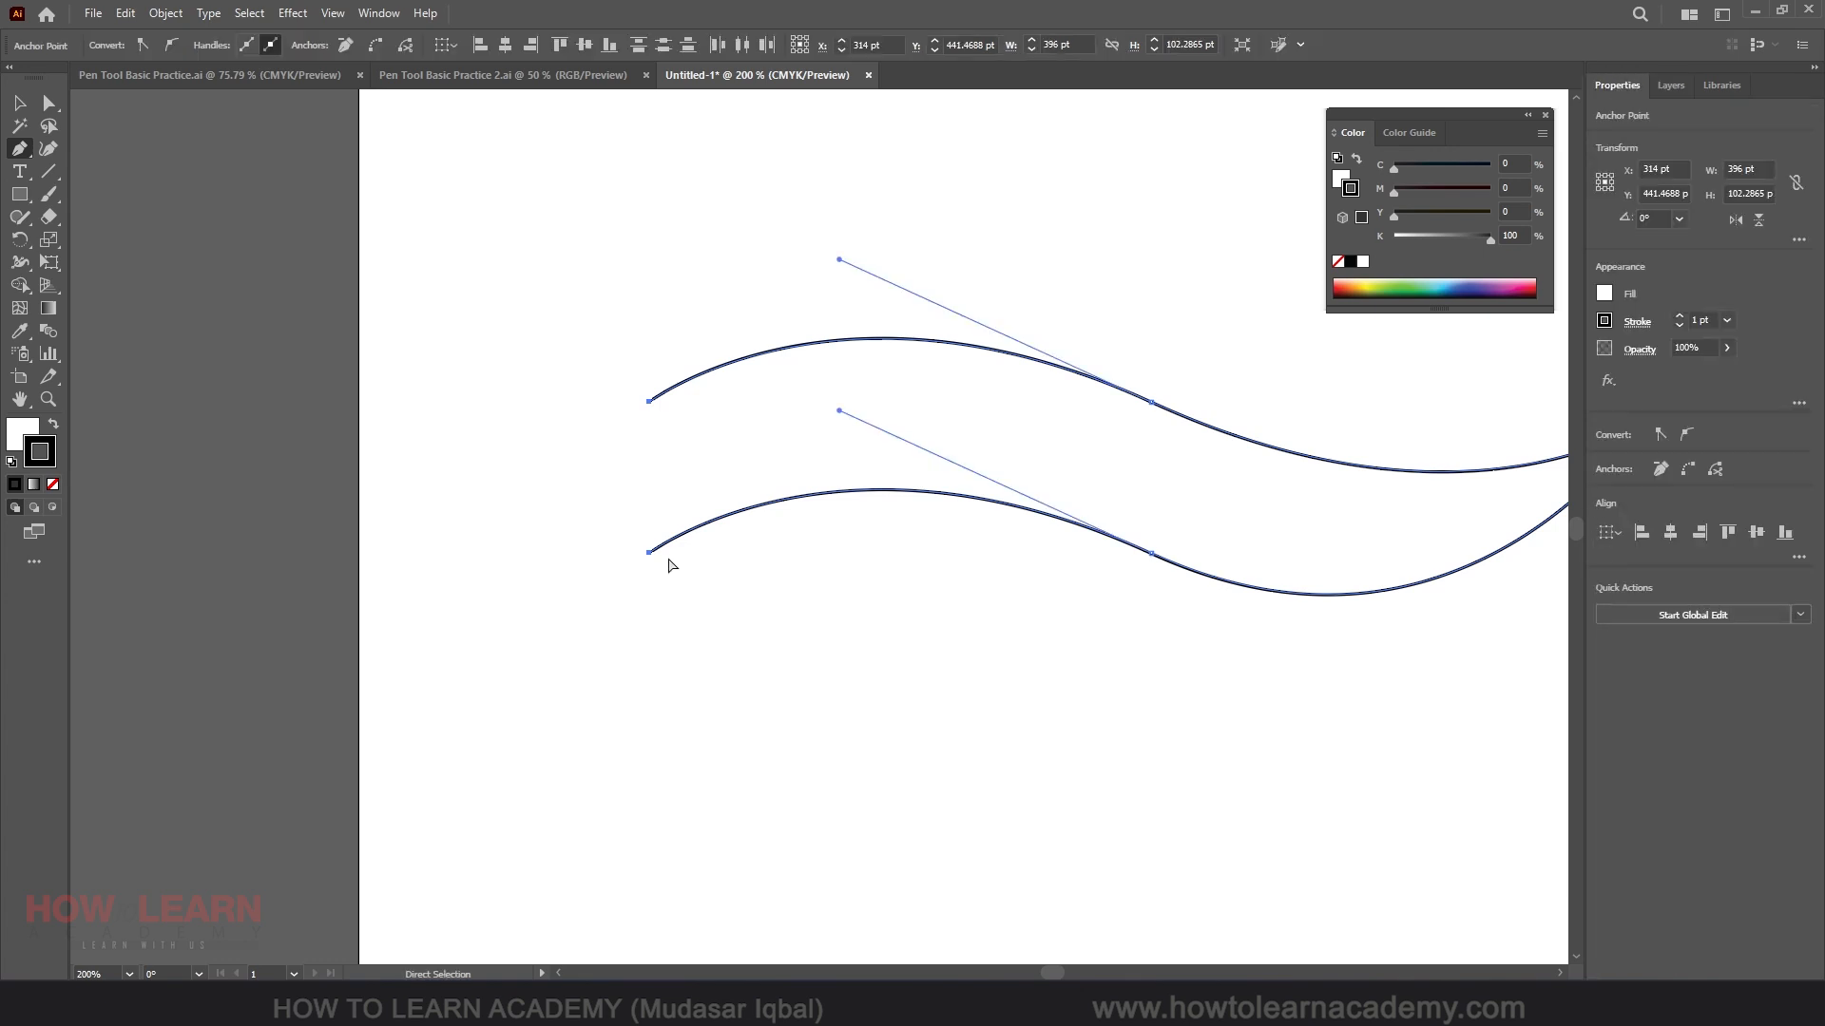
{"action": "right_click", "coordinate": [648, 559]}
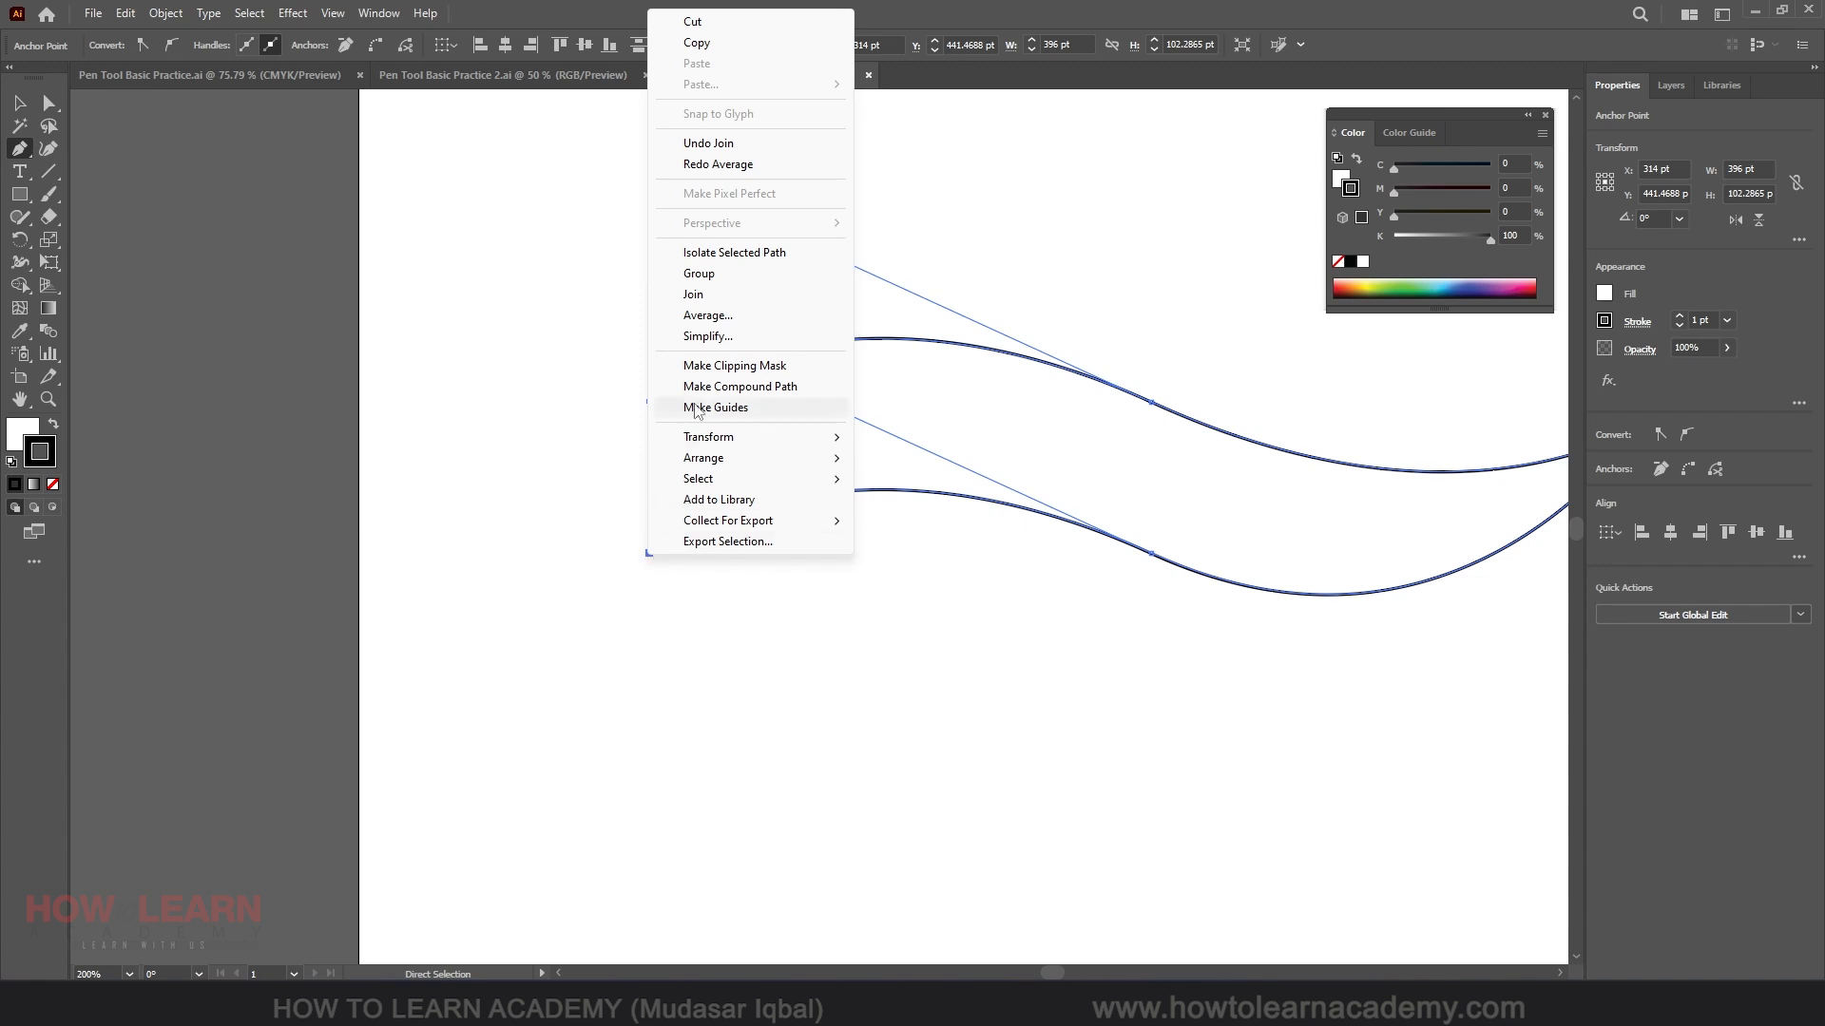
{"action": "left_click", "coordinate": [720, 317]}
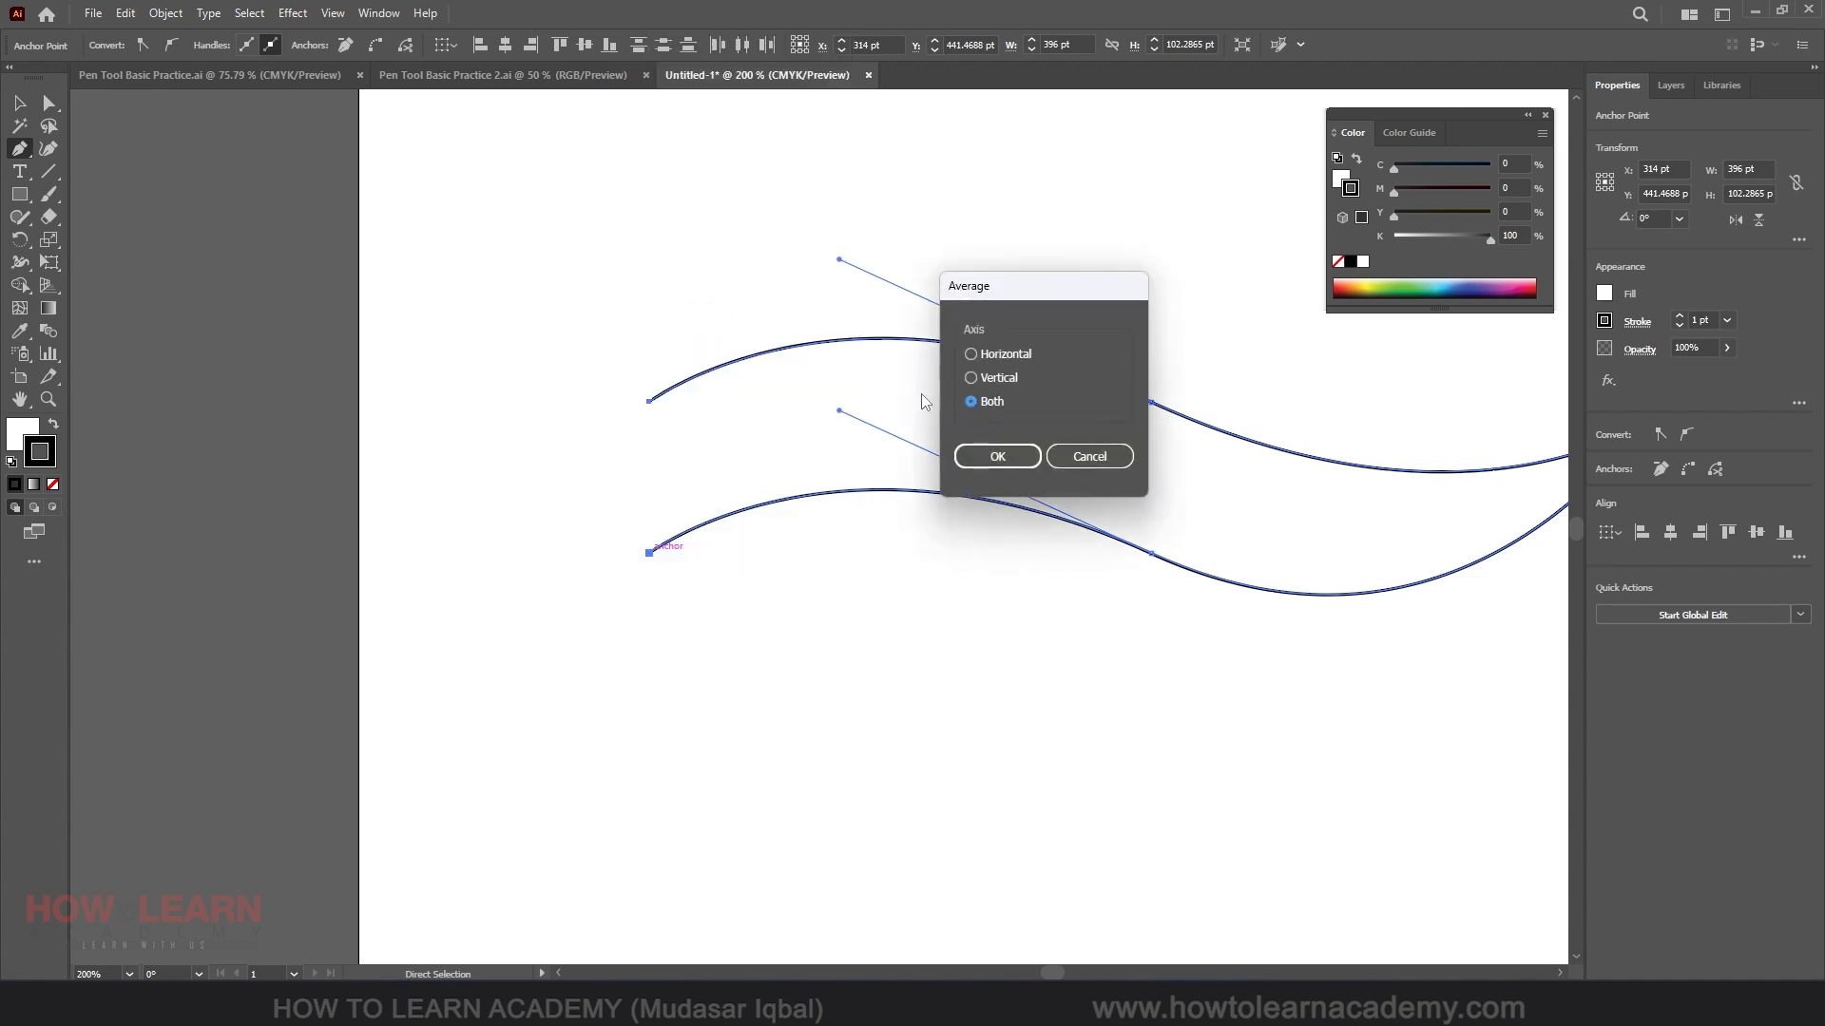
{"action": "left_click", "coordinate": [994, 452]}
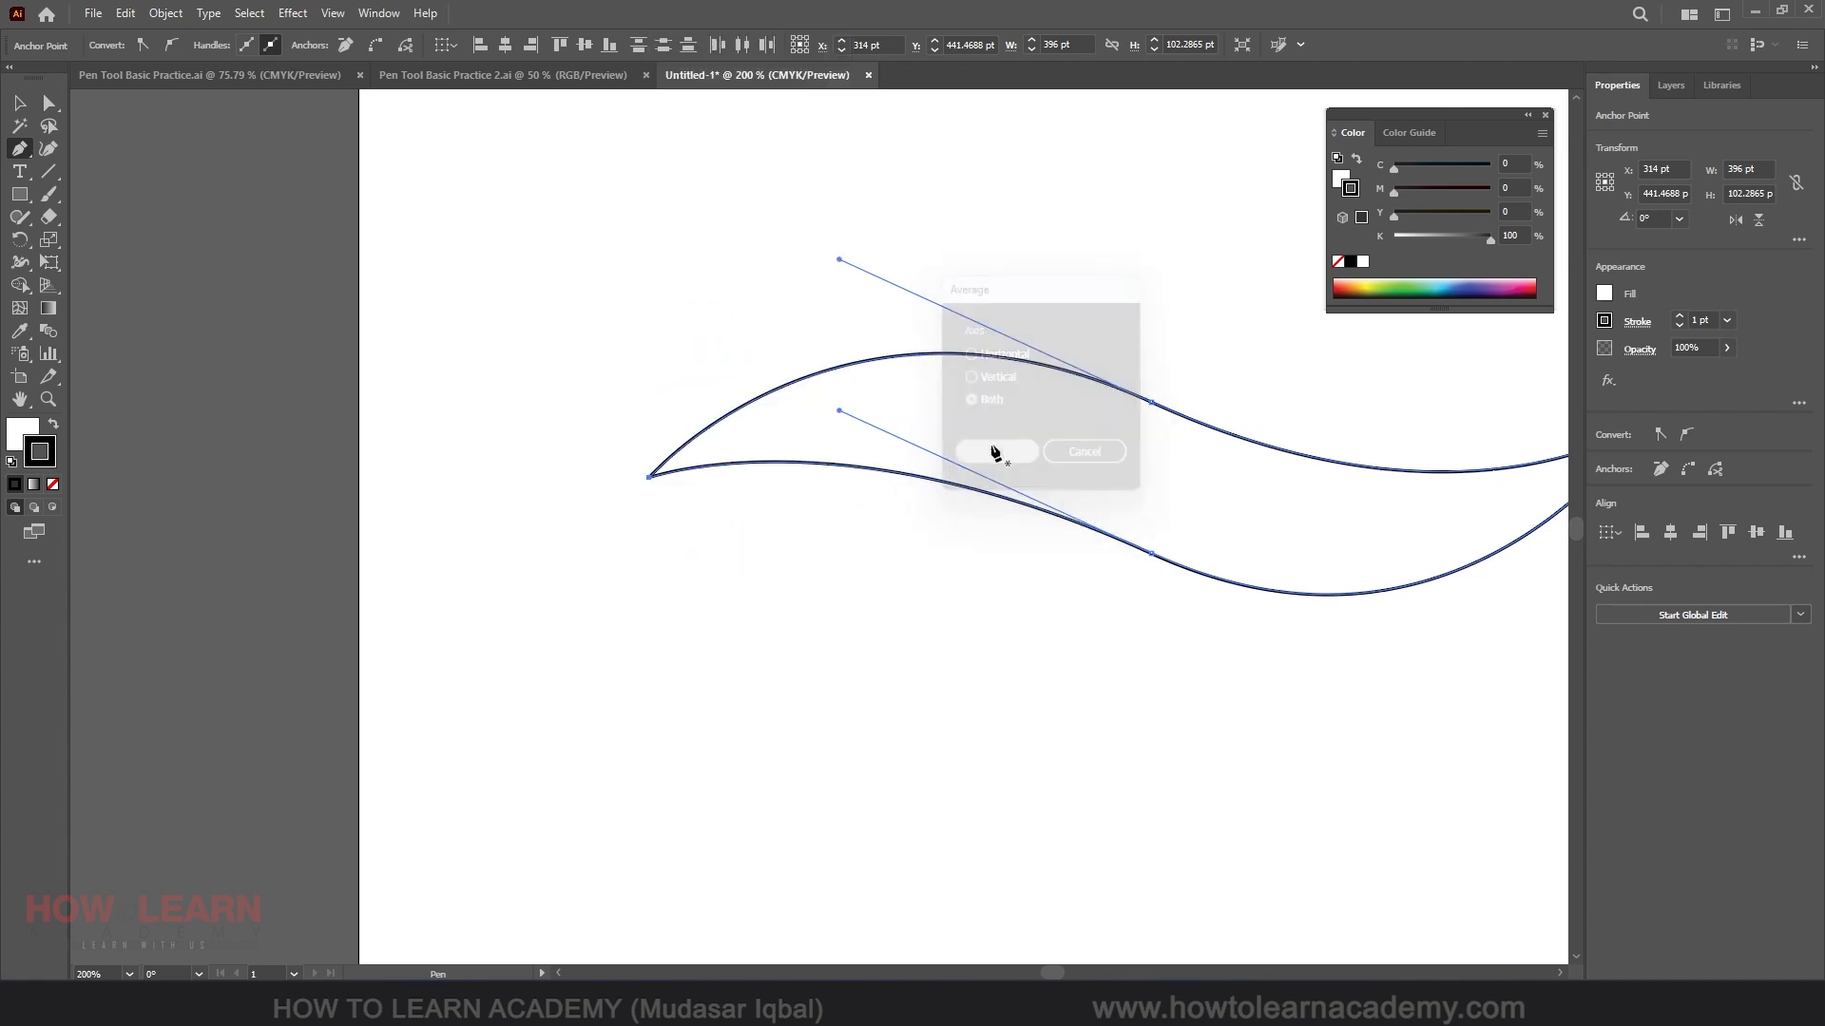
{"action": "right_click", "coordinate": [650, 484]}
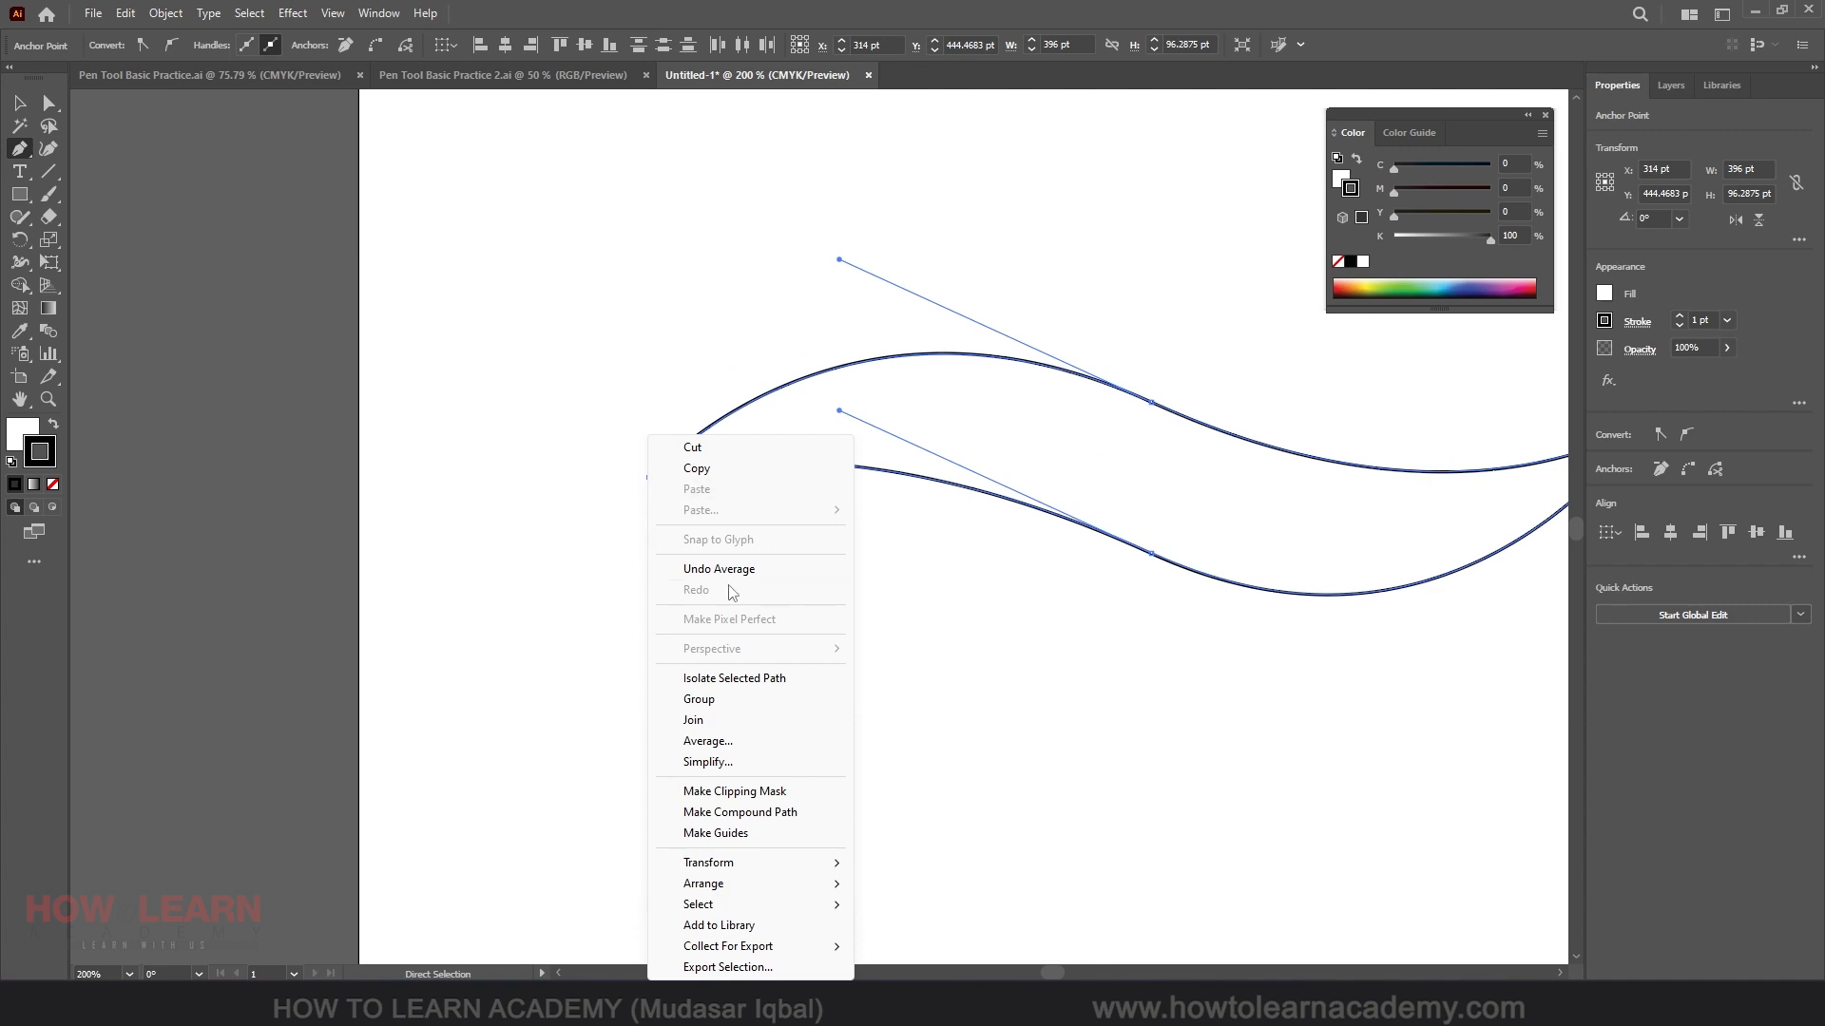
{"action": "left_click", "coordinate": [715, 721]}
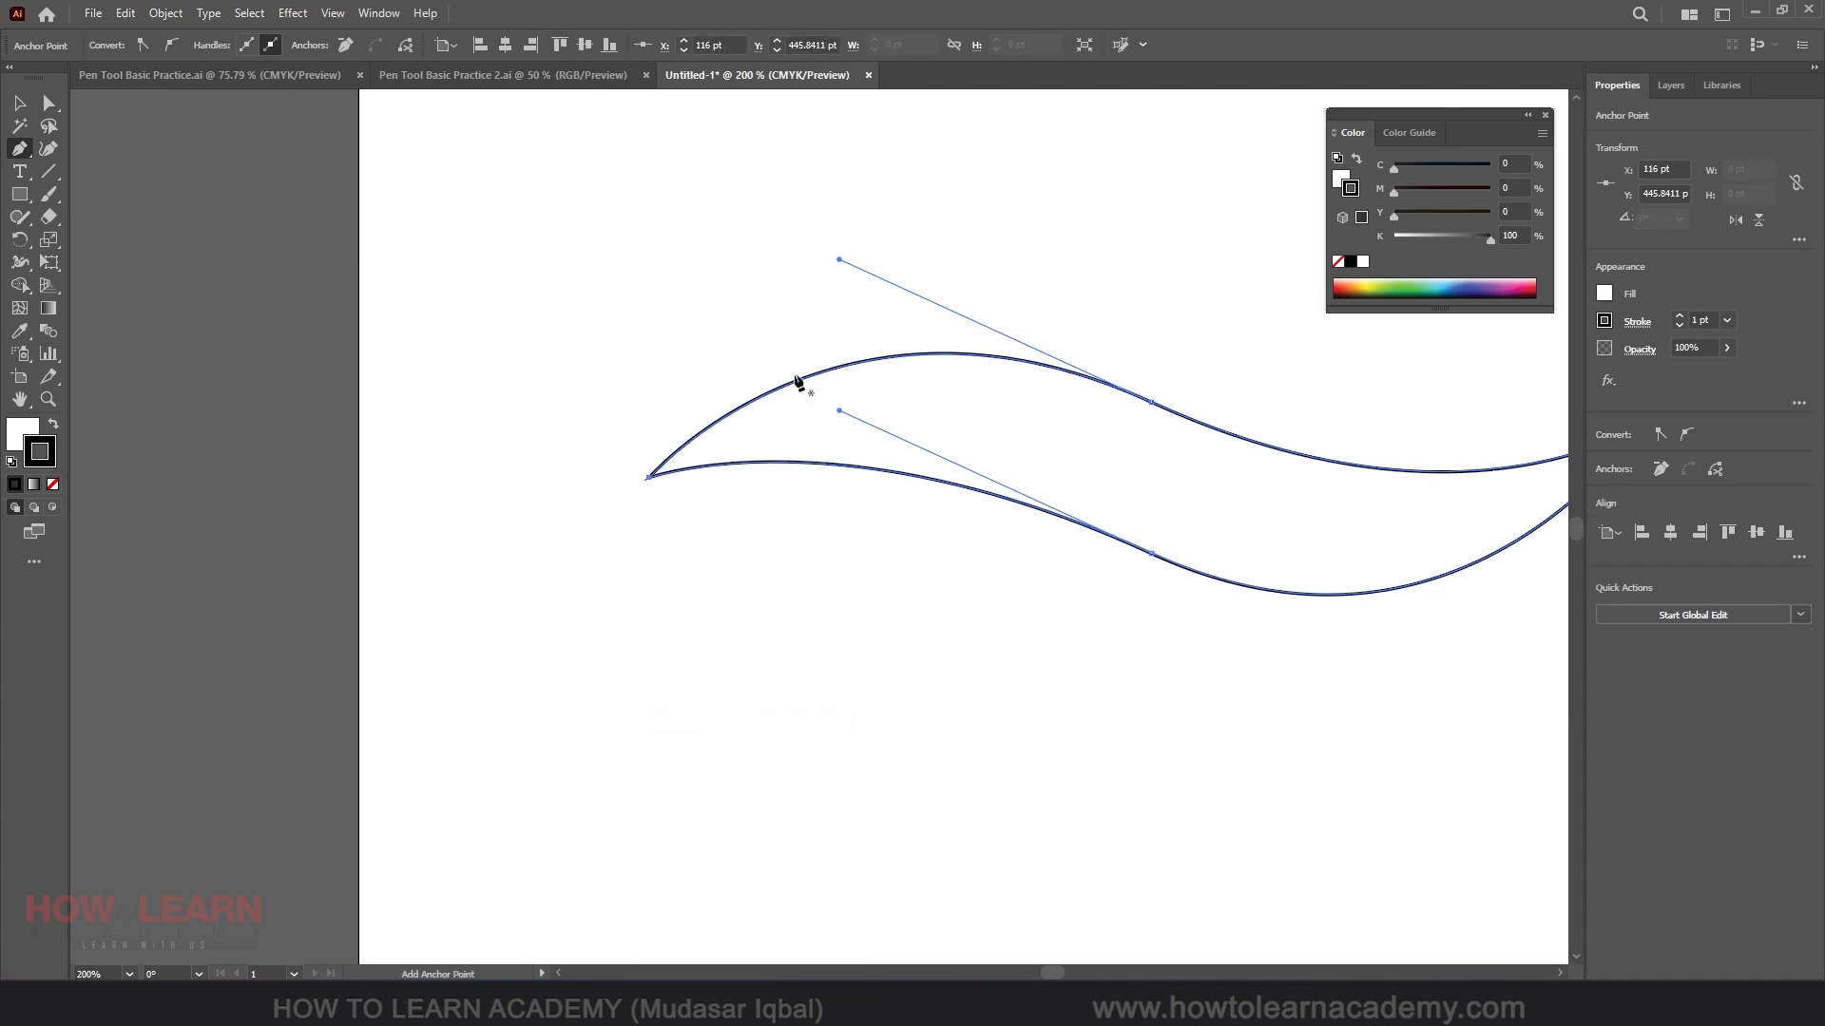
{"action": "key", "text": "ctrl+0"}
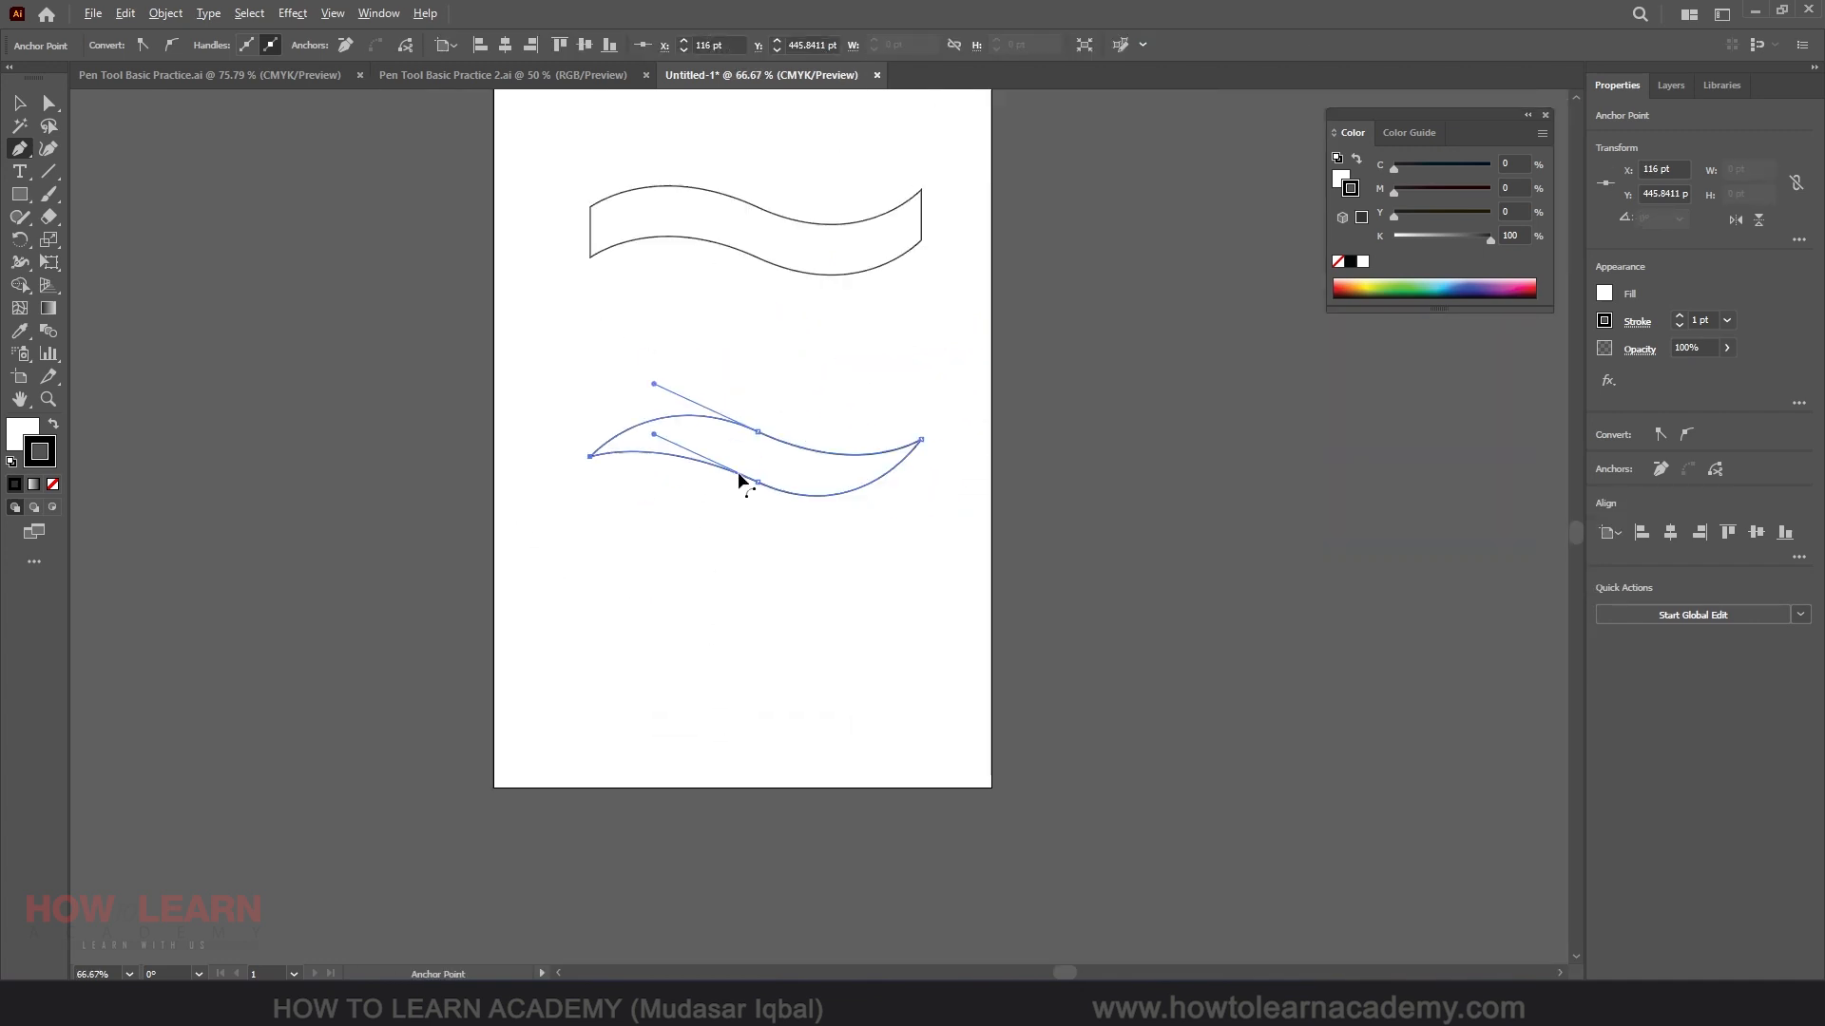
{"action": "key", "text": "ctrl+1"}
{"action": "key", "text": "v"}
{"action": "left_click", "coordinate": [766, 310]}
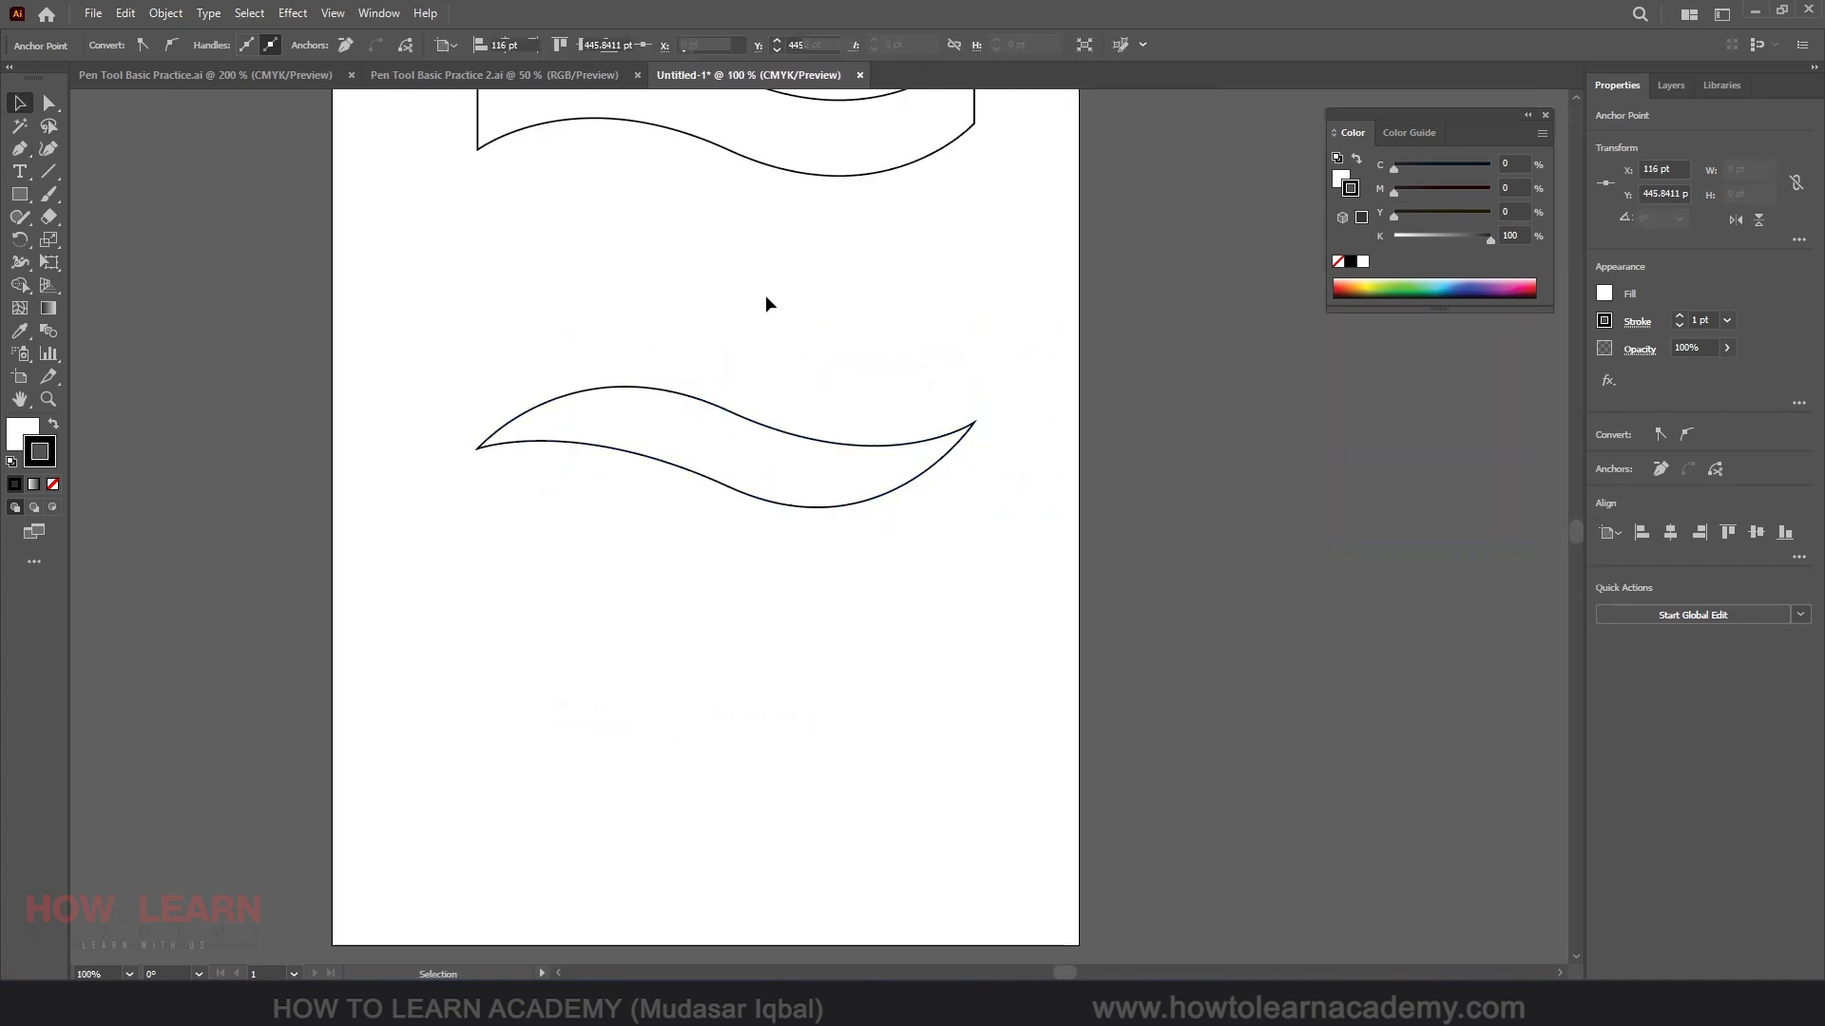
Draw a closed, egg-like shape through seven points with the Curvature tool below the lower wave shape, about 373 by 266 pt.
{"action": "left_click", "coordinate": [48, 150]}
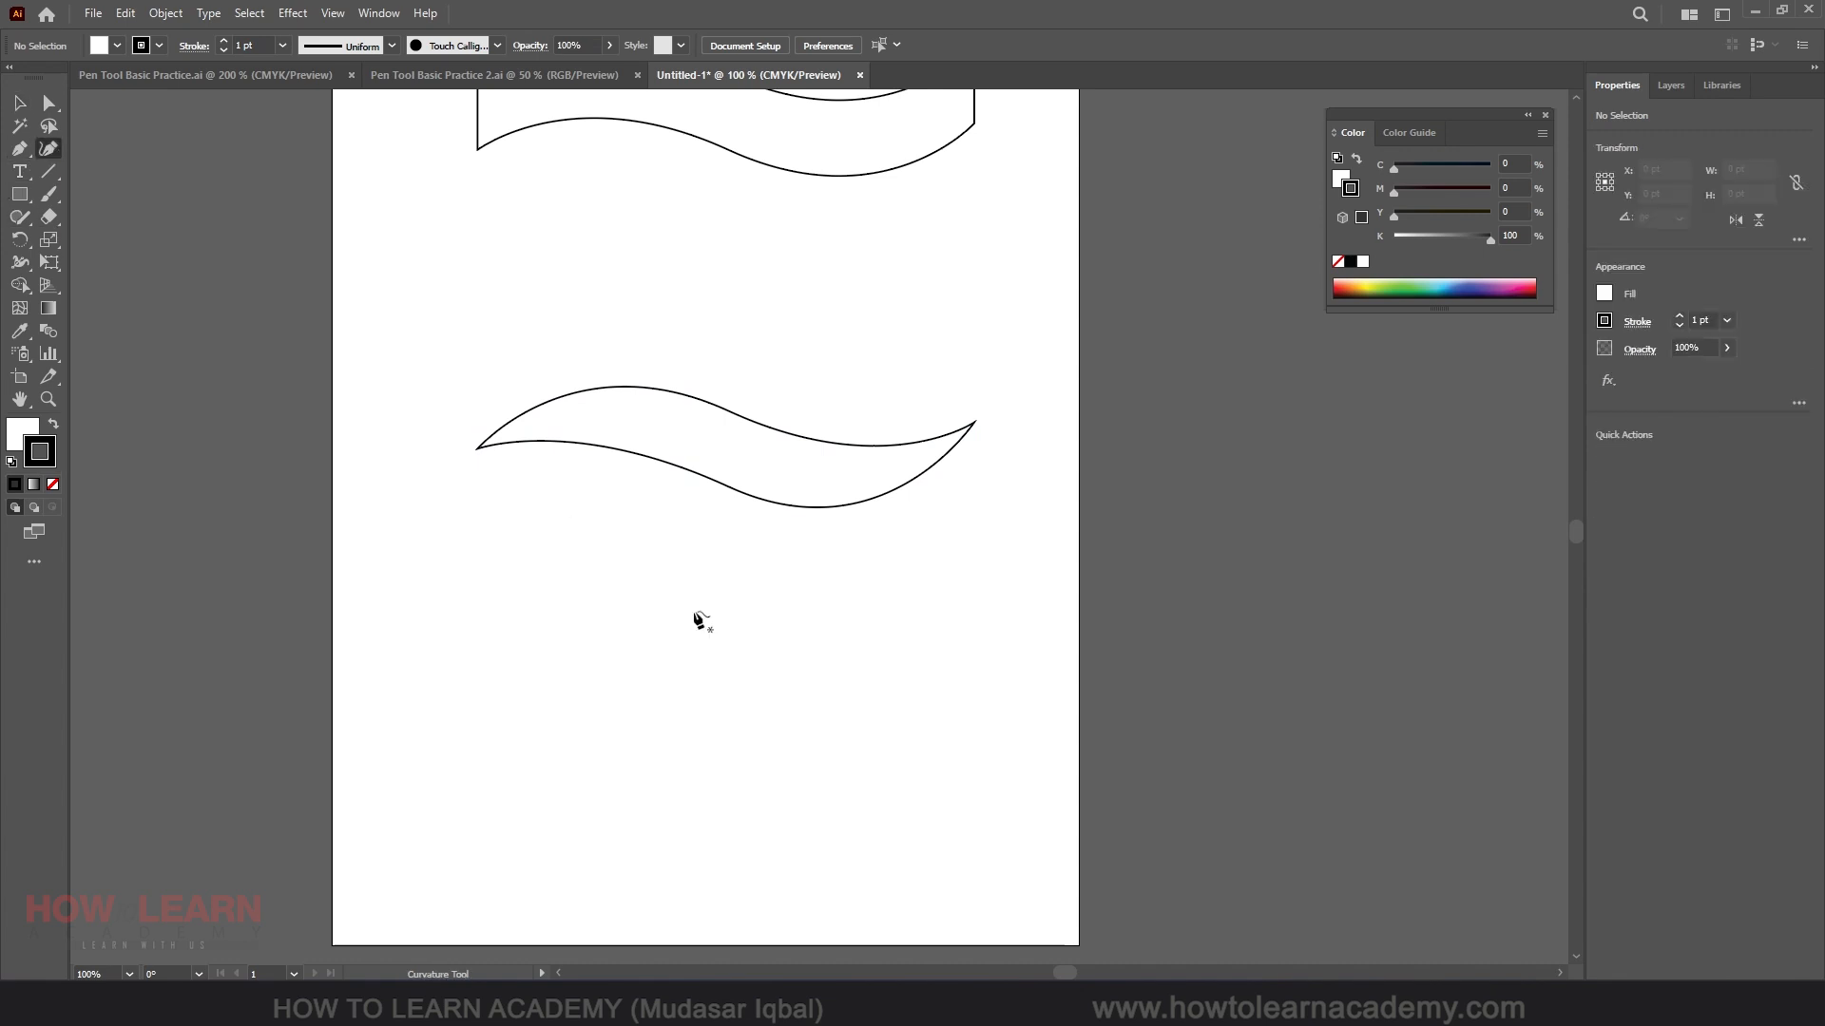
{"action": "left_click", "coordinate": [539, 593]}
{"action": "left_click", "coordinate": [752, 620]}
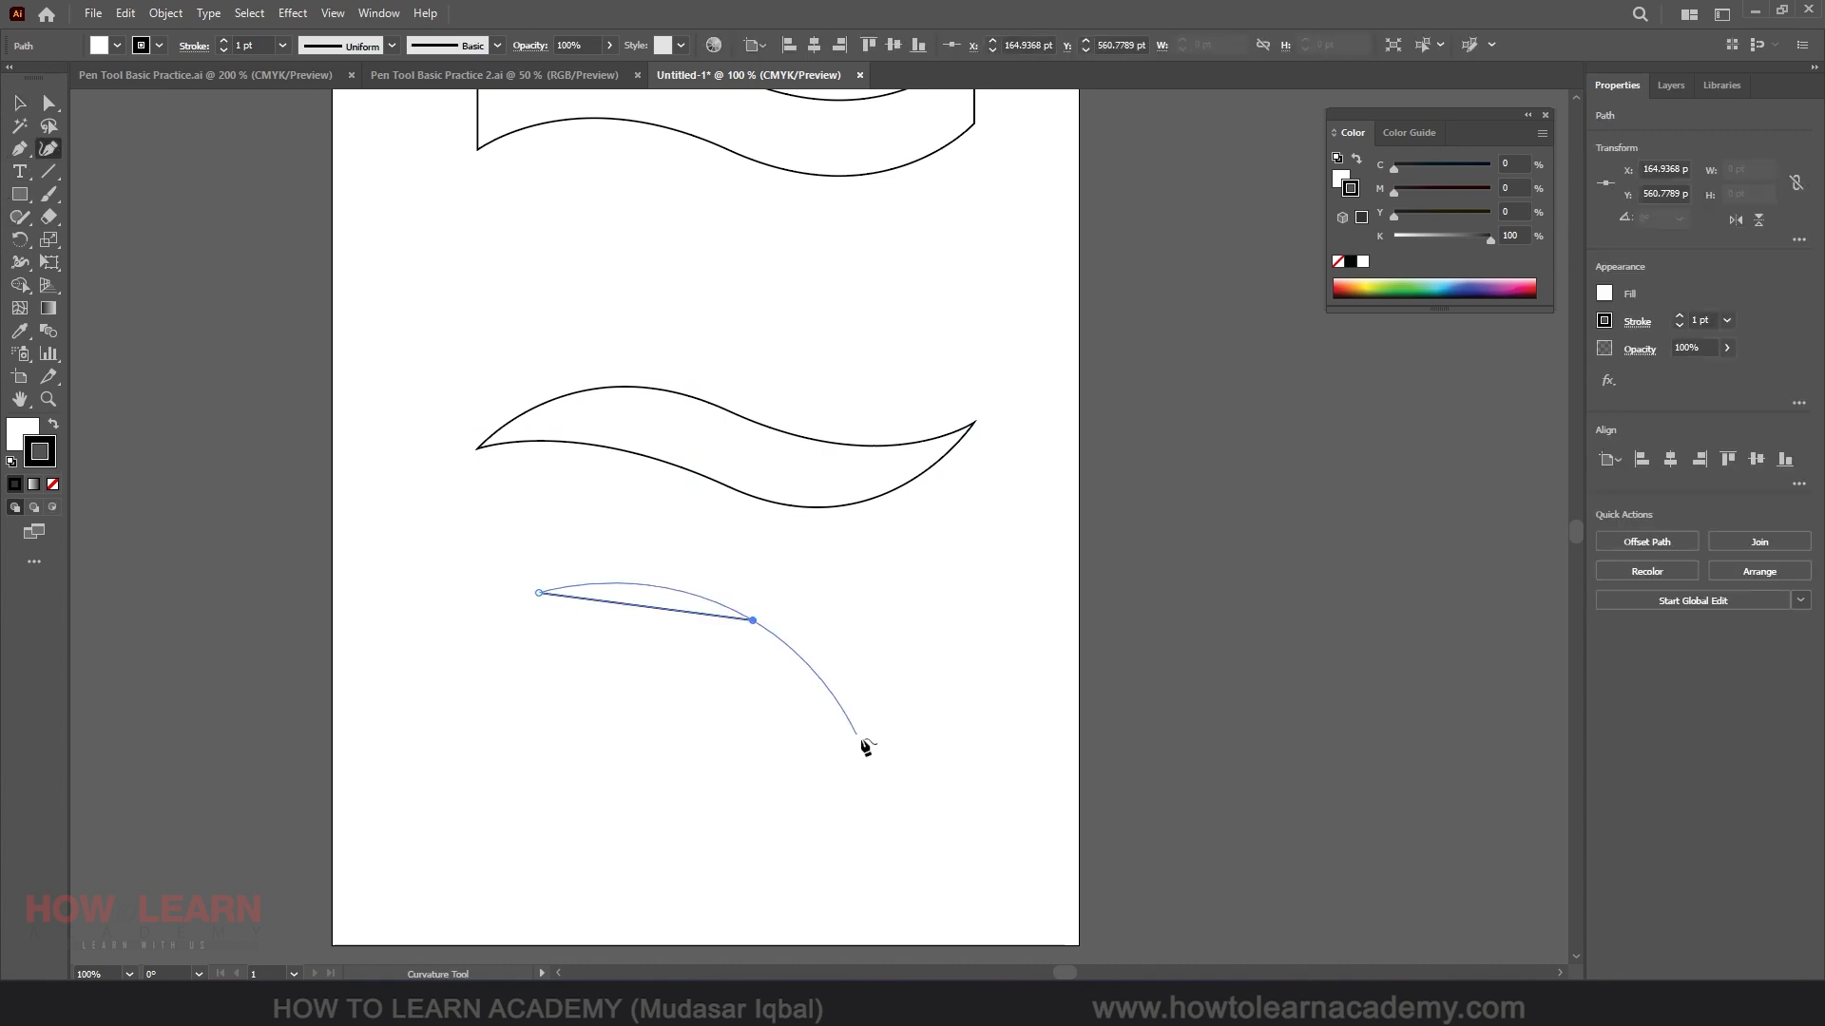
{"action": "left_click", "coordinate": [861, 768]}
{"action": "left_click", "coordinate": [698, 907]}
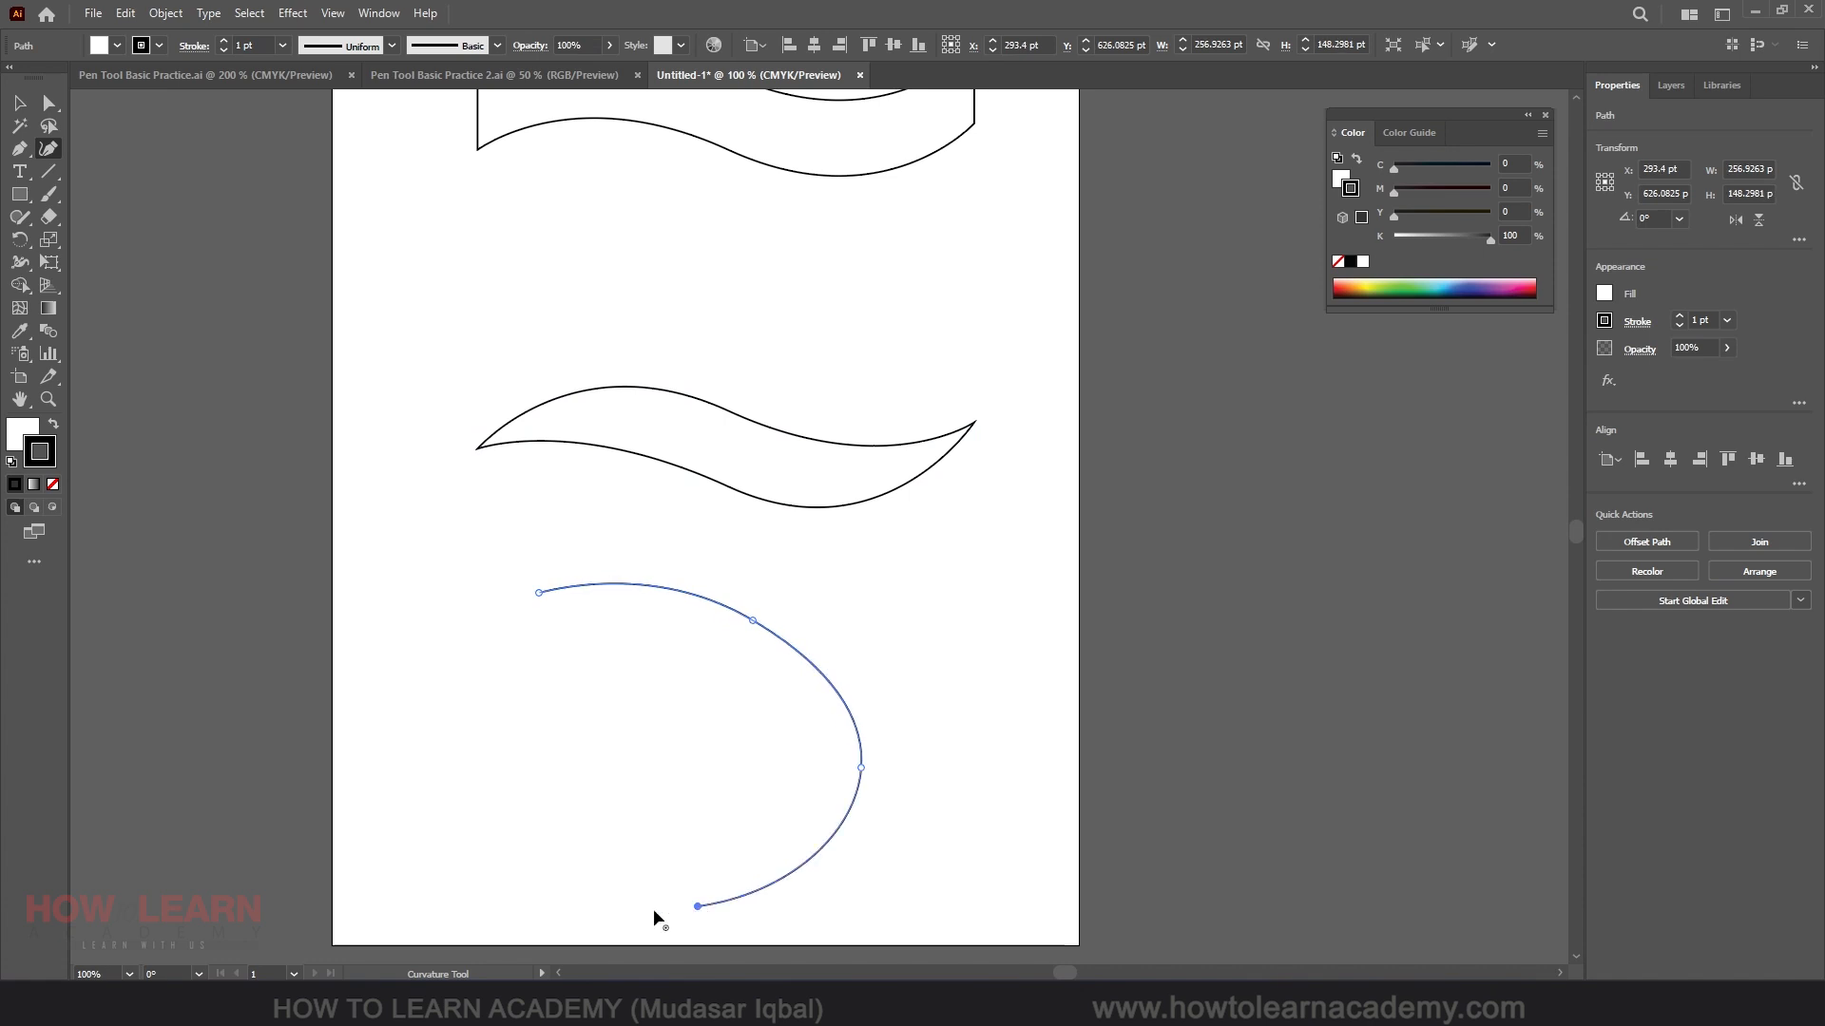
{"action": "left_click", "coordinate": [486, 870]}
{"action": "left_click", "coordinate": [393, 758]}
{"action": "left_click", "coordinate": [423, 677]}
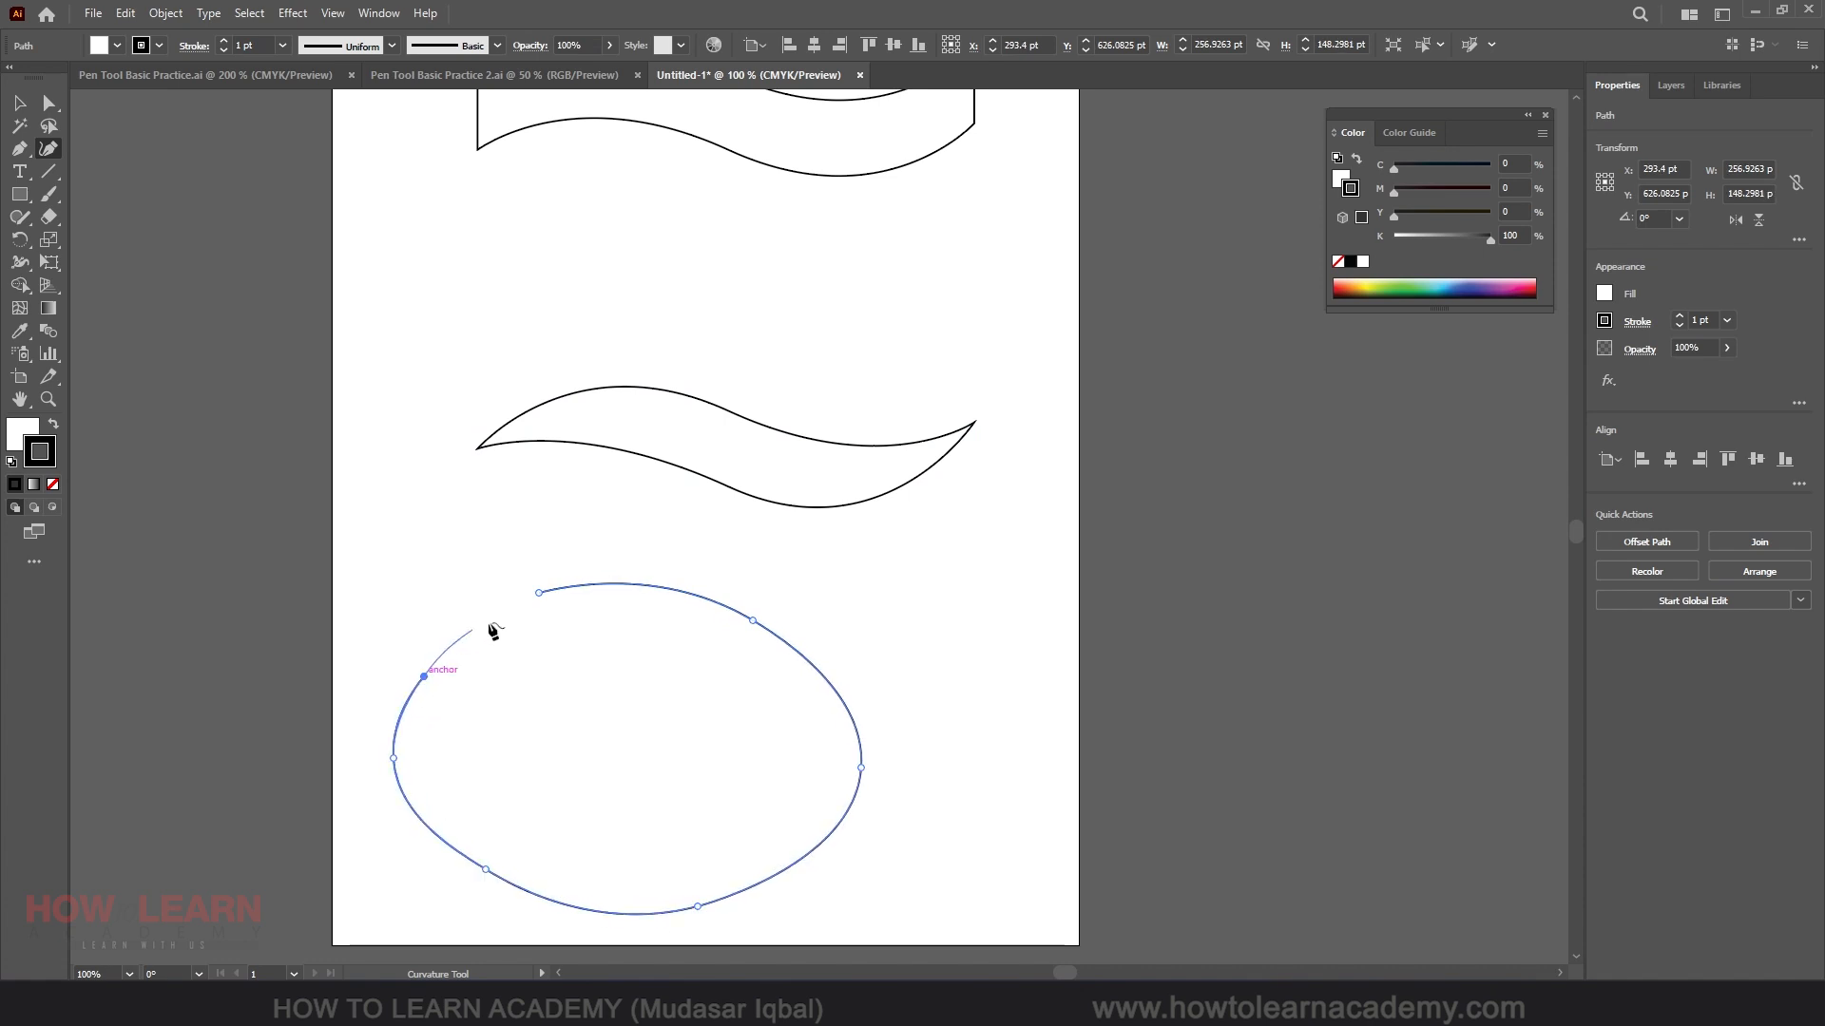
{"action": "left_click", "coordinate": [538, 595]}
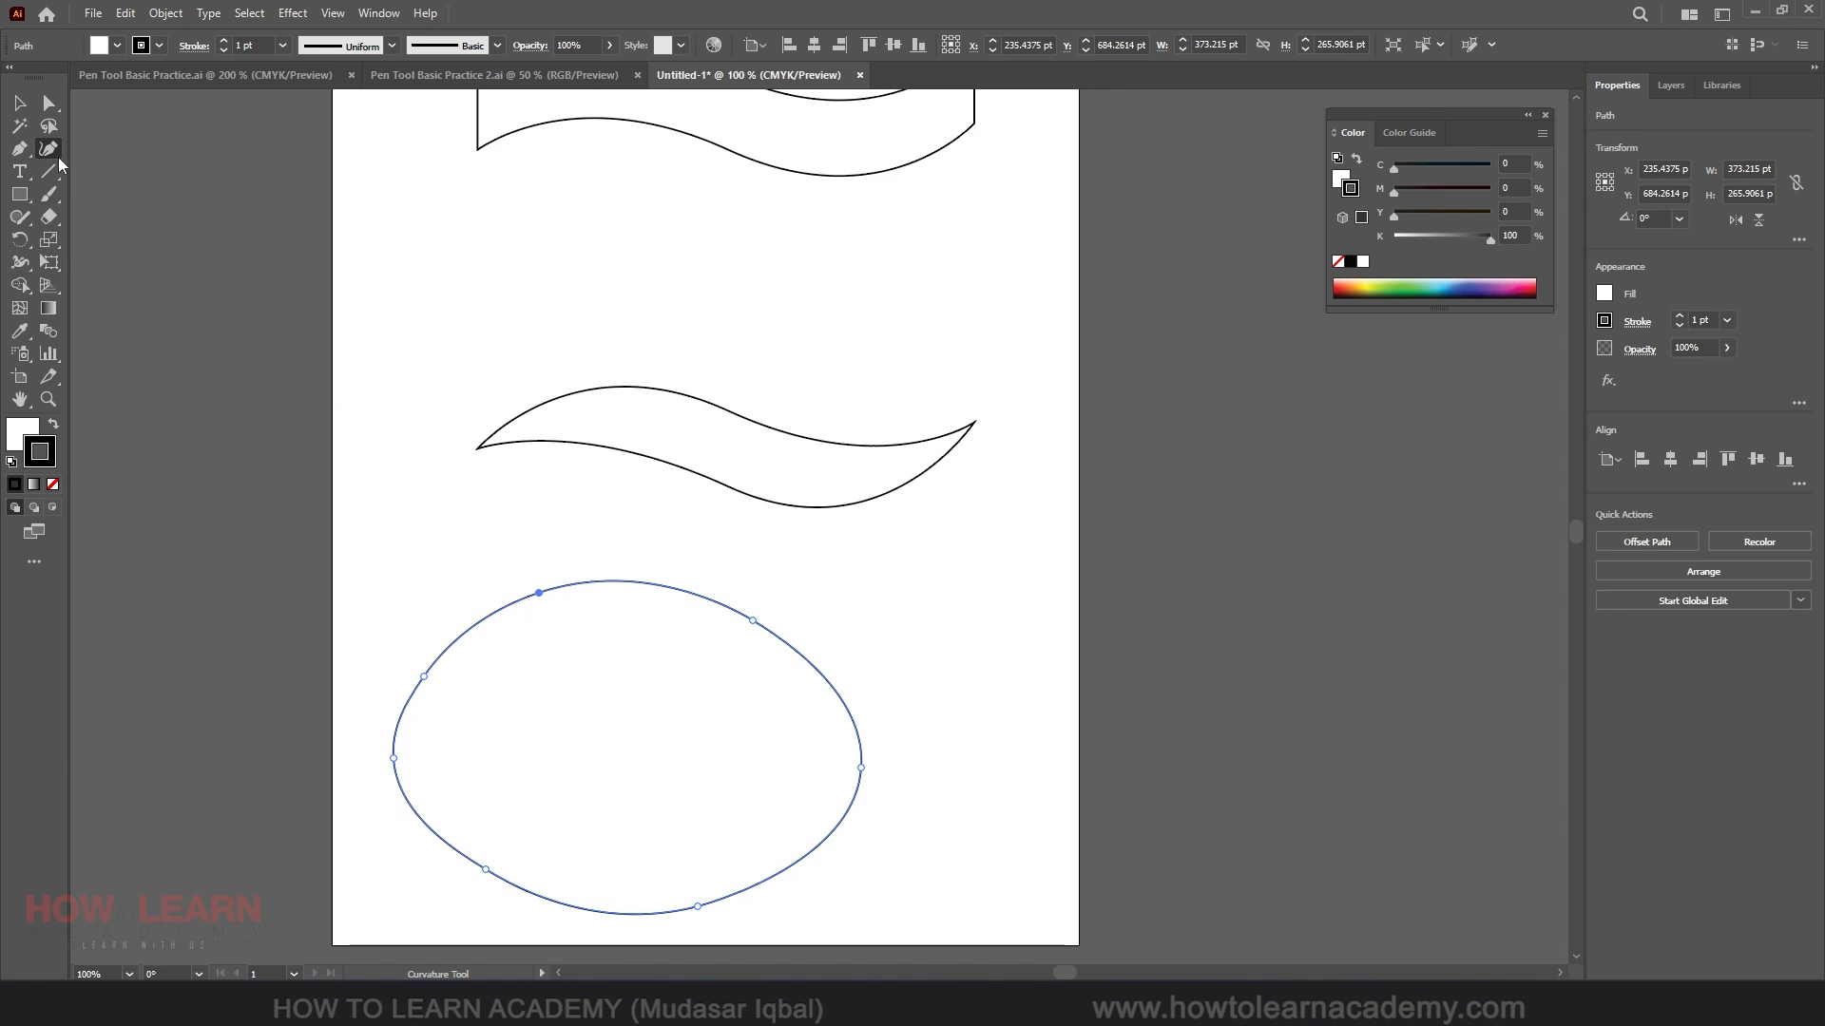
With the Curvature tool, draw an open path of two straight segments with corner points above the leaf-like shape, about 251 by 136 pt.
{"action": "left_click", "coordinate": [448, 226]}
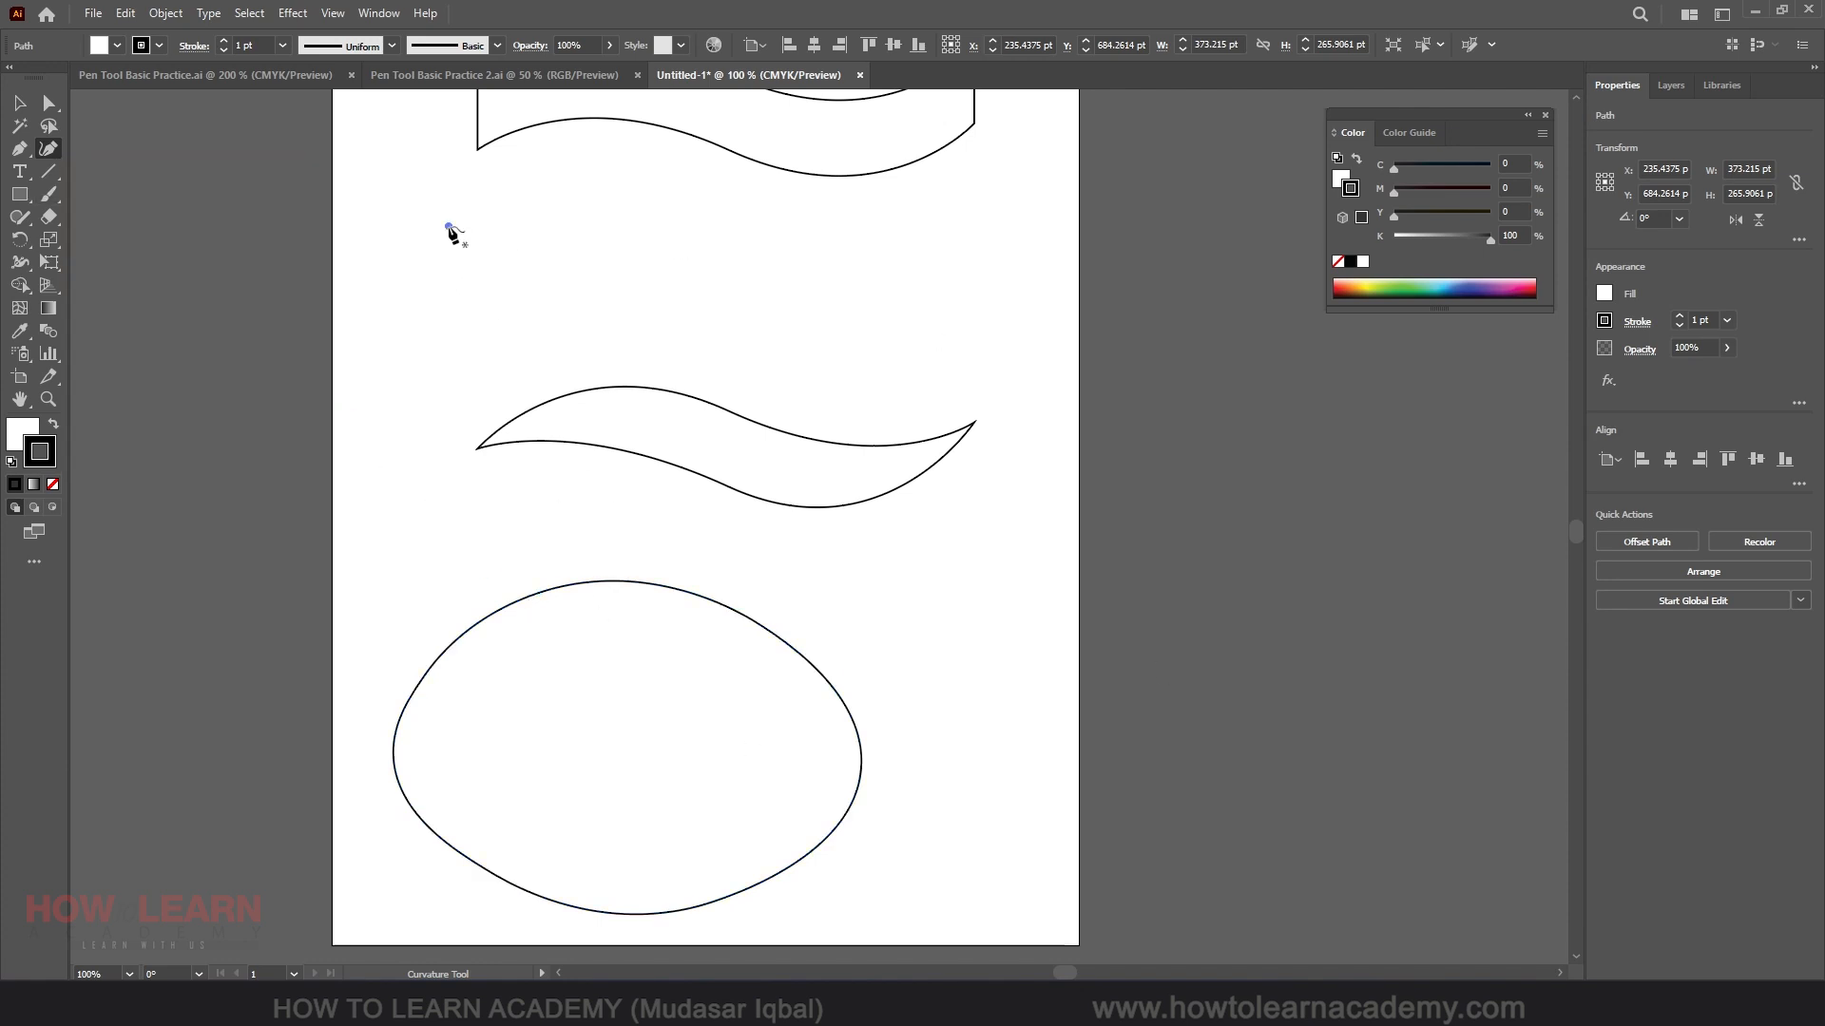
{"action": "left_click", "coordinate": [752, 232]}
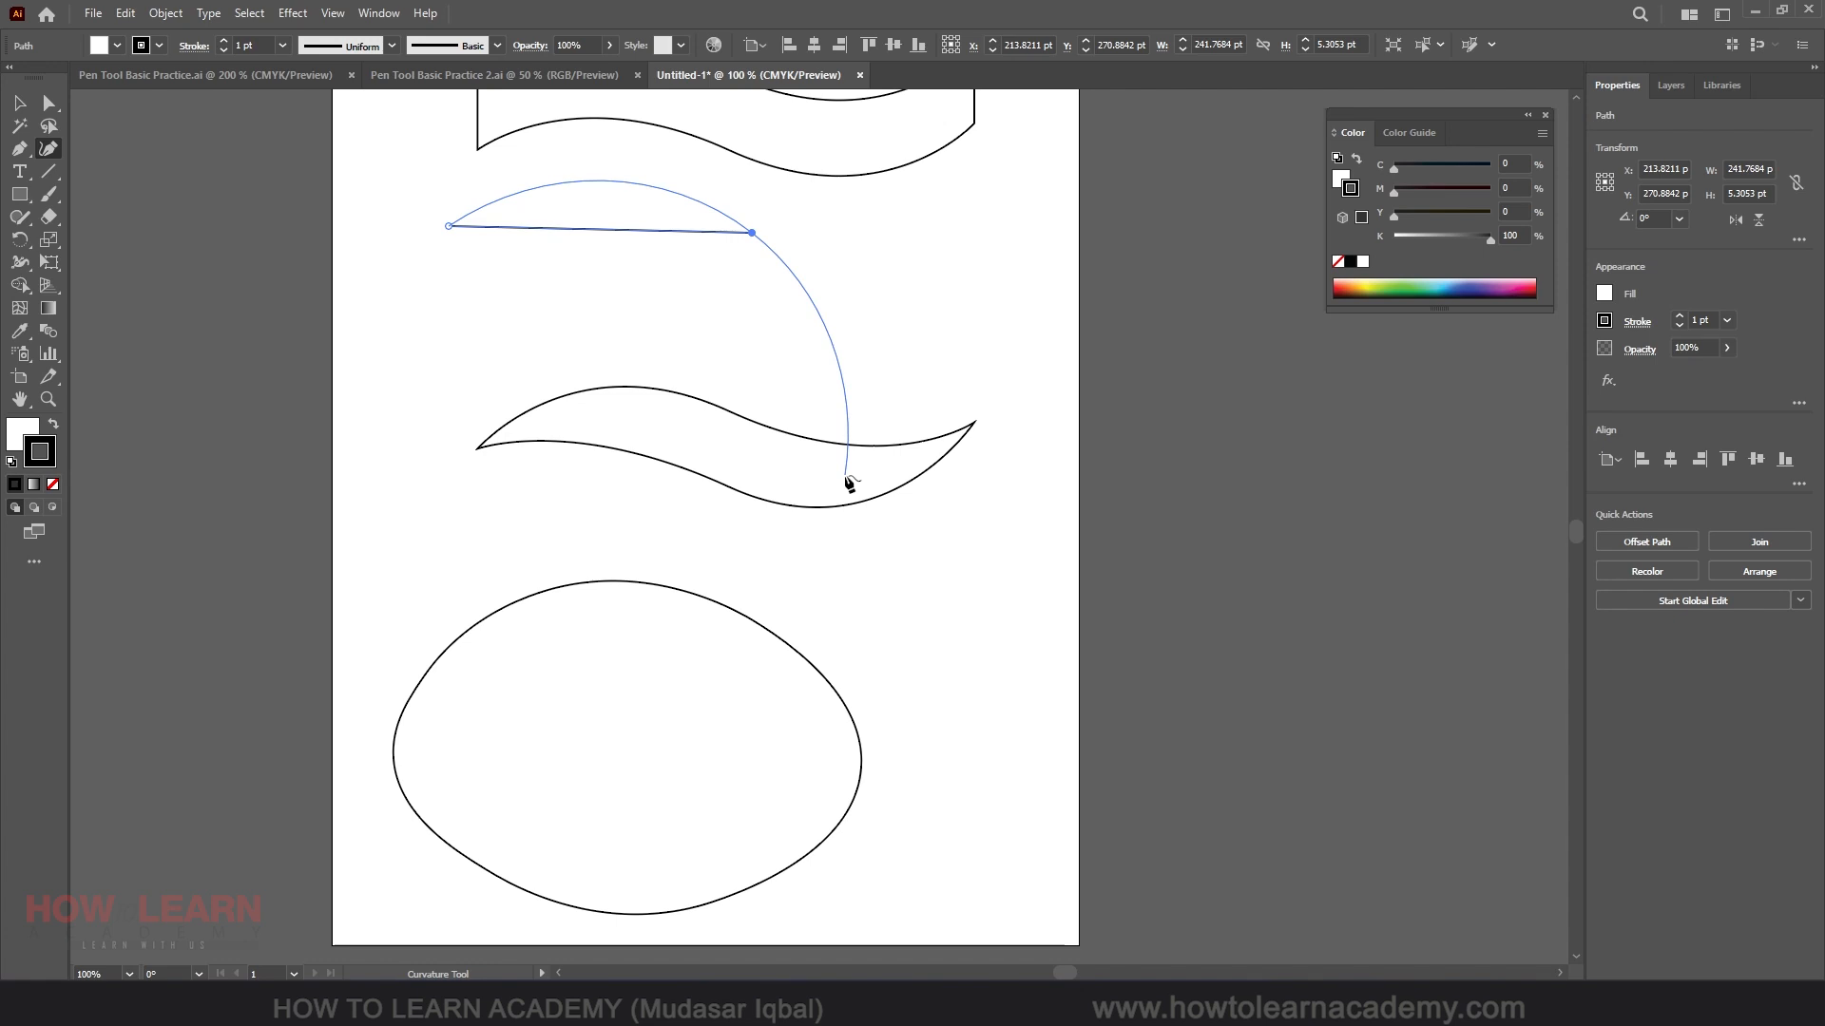
{"action": "key", "text": "ctrl+z"}
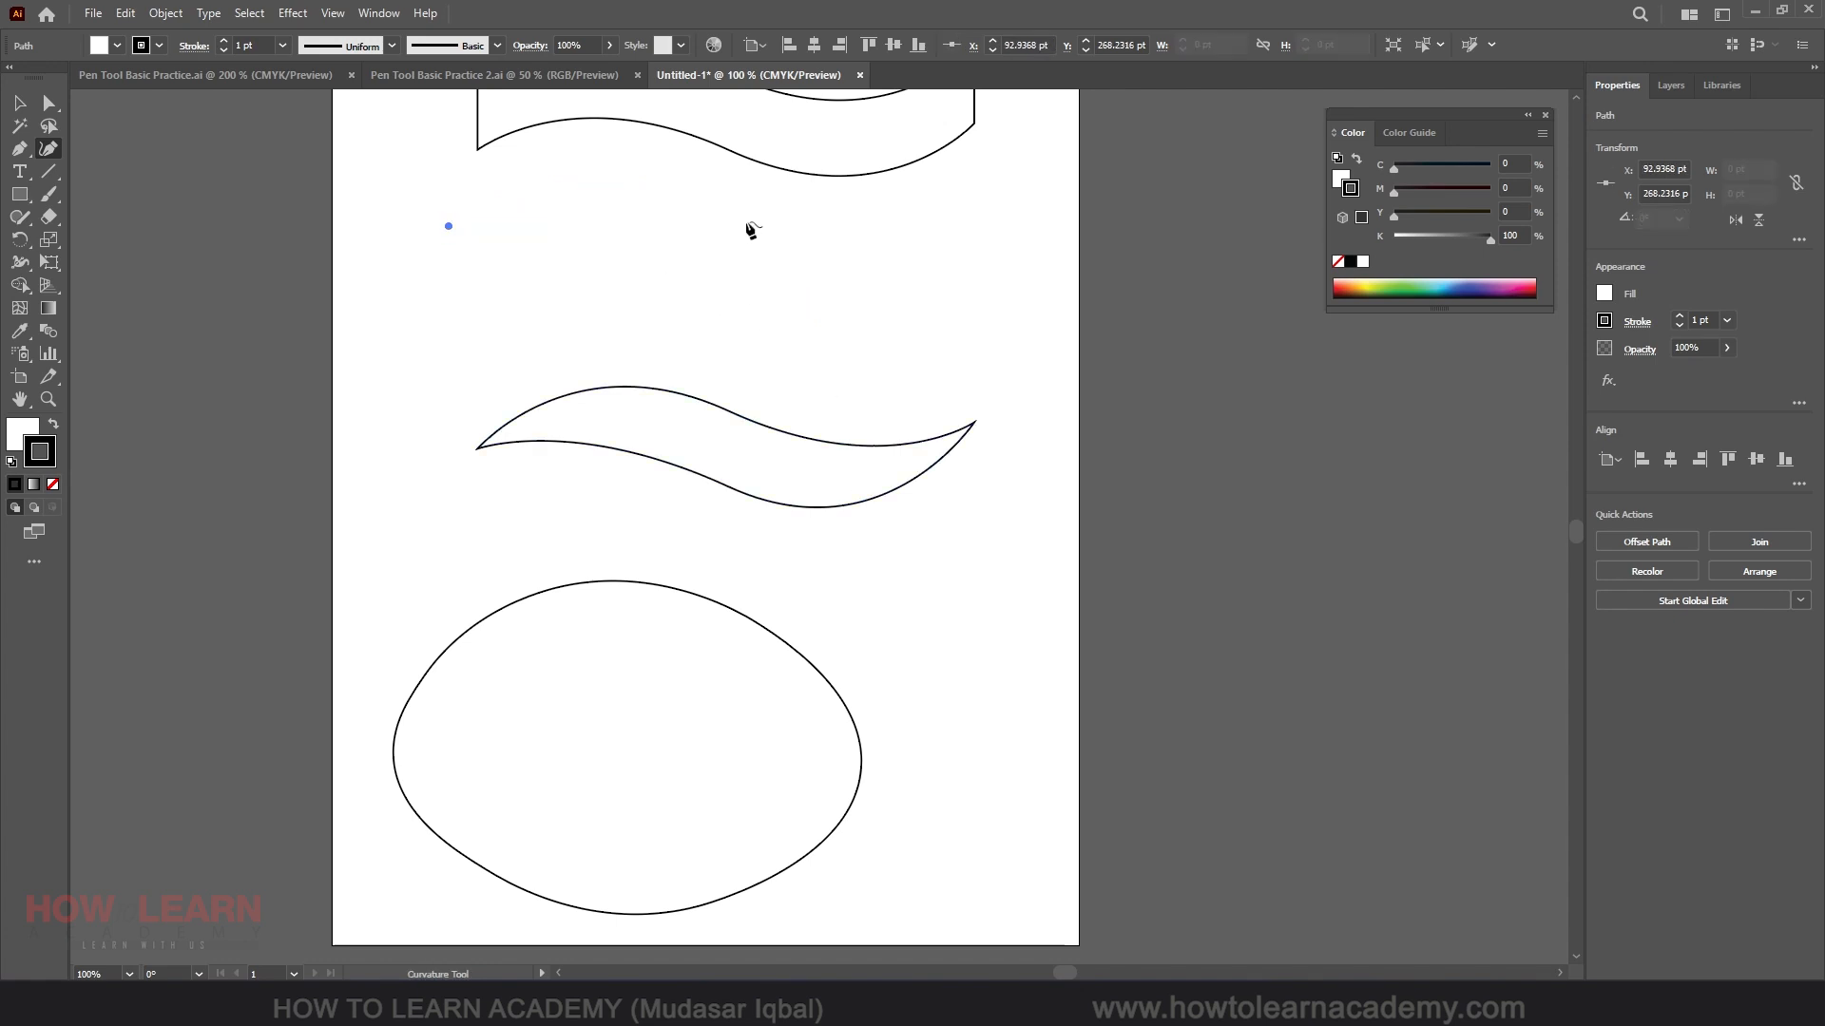
{"action": "left_click", "coordinate": [751, 217]}
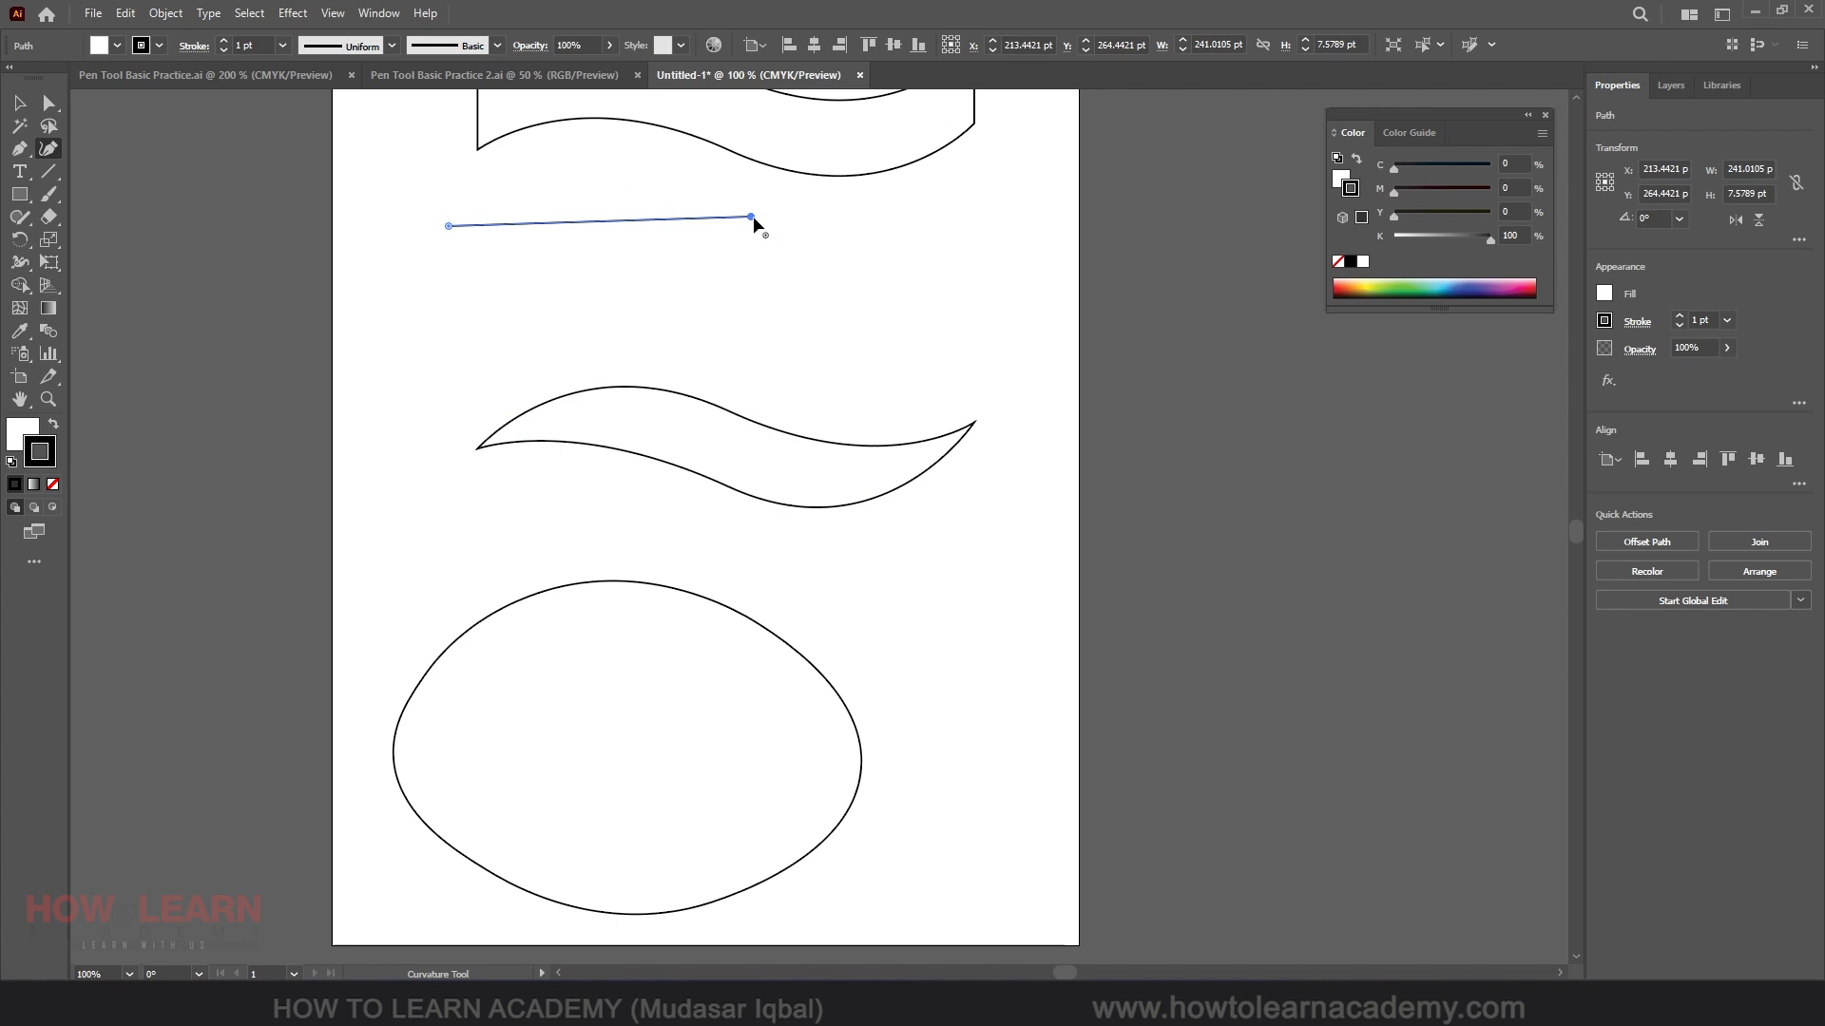
{"action": "left_click", "coordinate": [763, 388]}
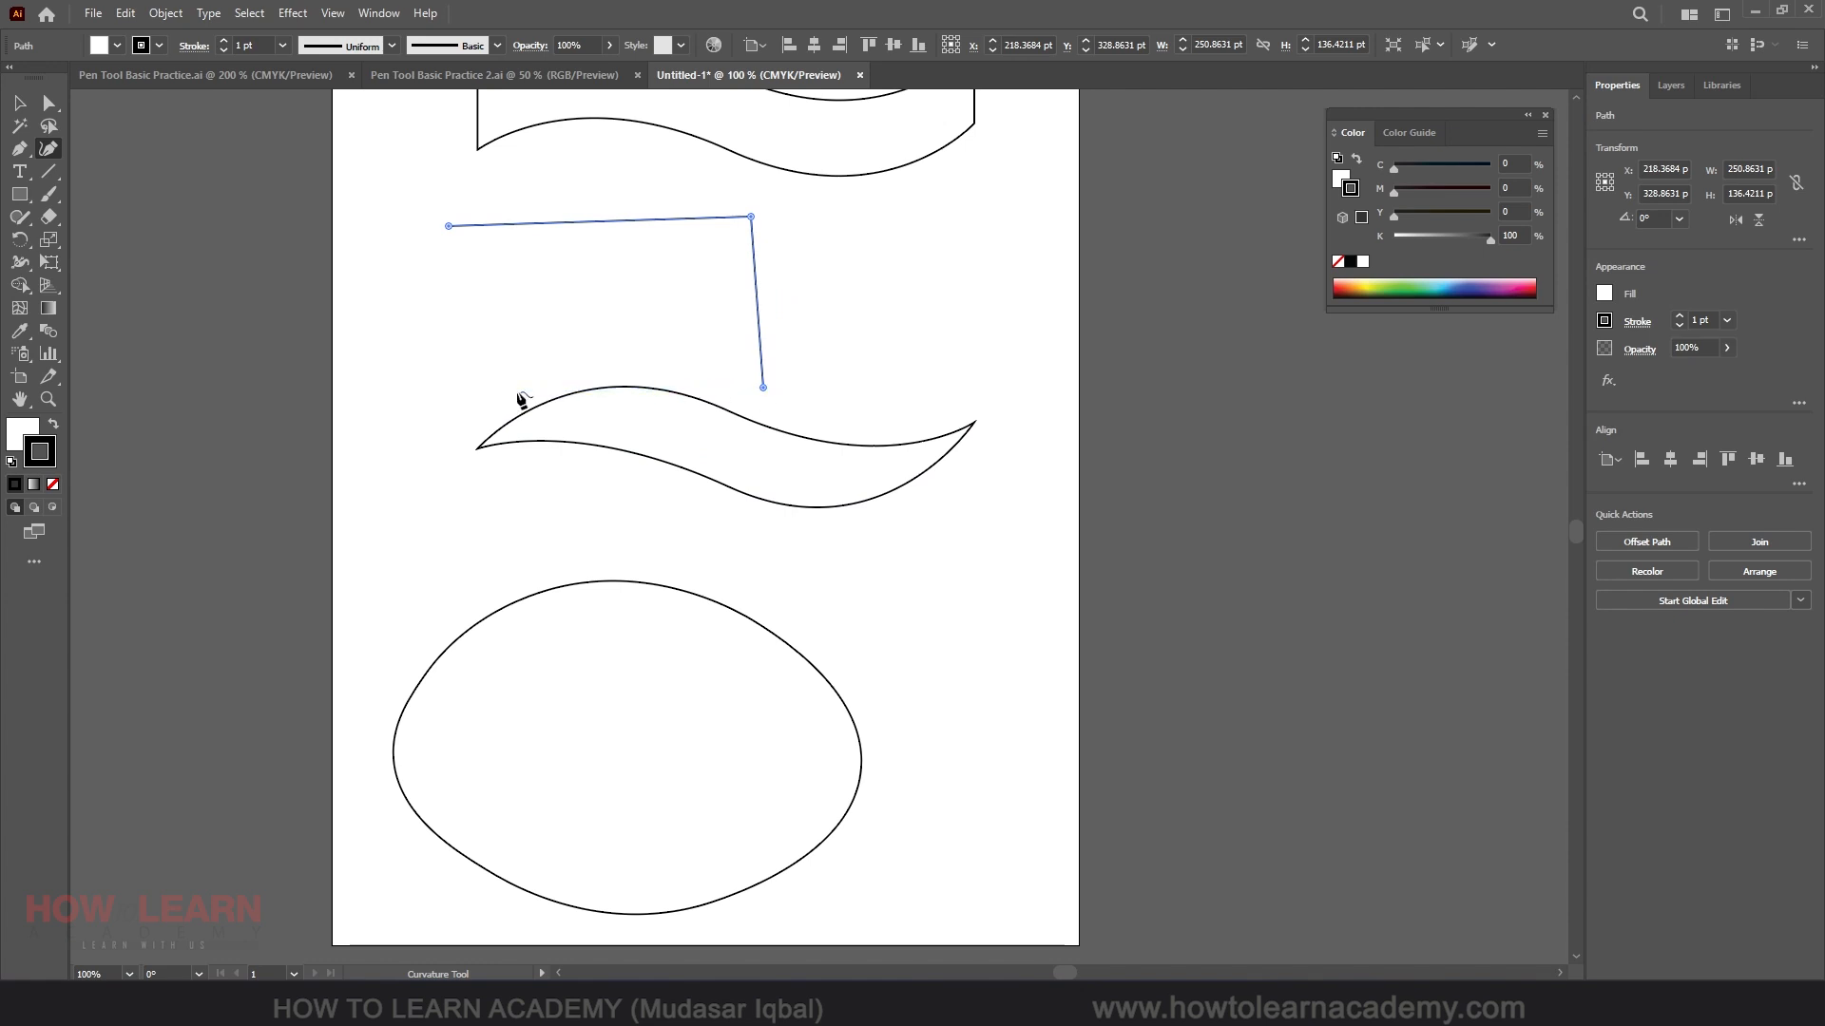
Select the open straight-segment path together with the leaf-like wave shape and delete both.
{"action": "left_click", "coordinate": [19, 103]}
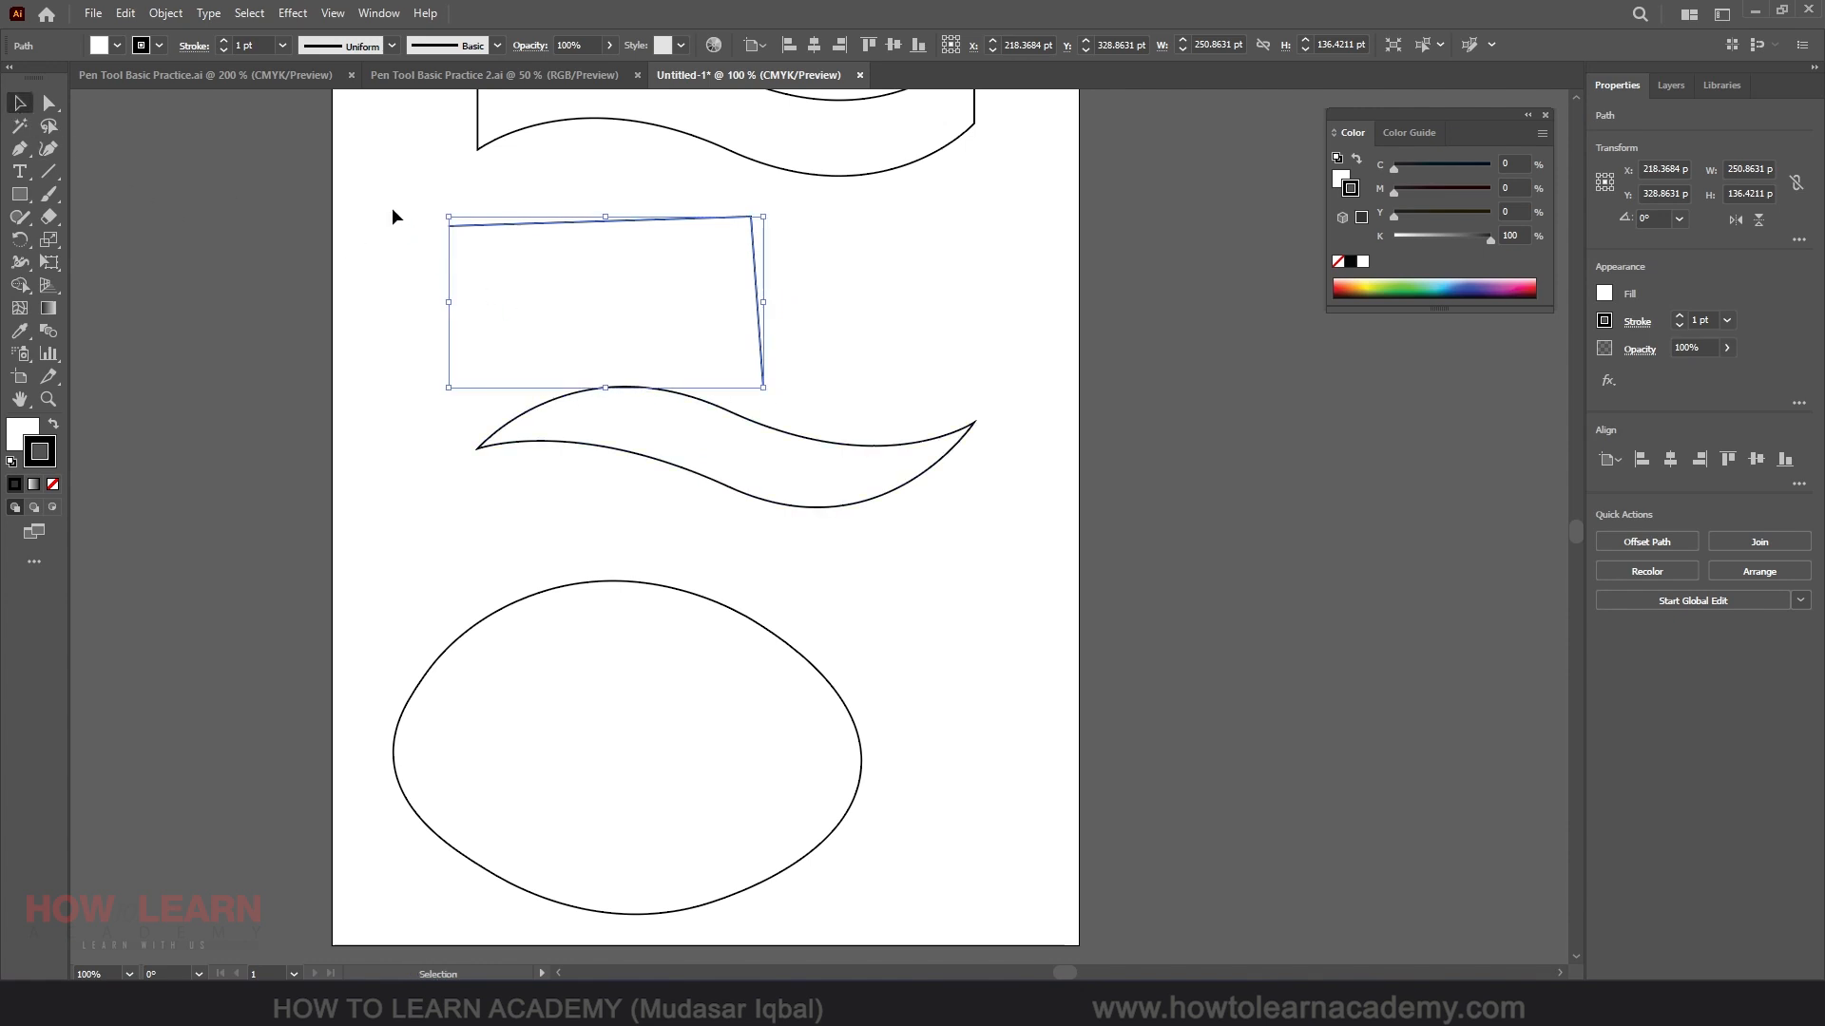
{"action": "left_click_drag", "start_coordinate": [393, 217], "coordinate": [1012, 539]}
{"action": "key", "text": "Delete"}
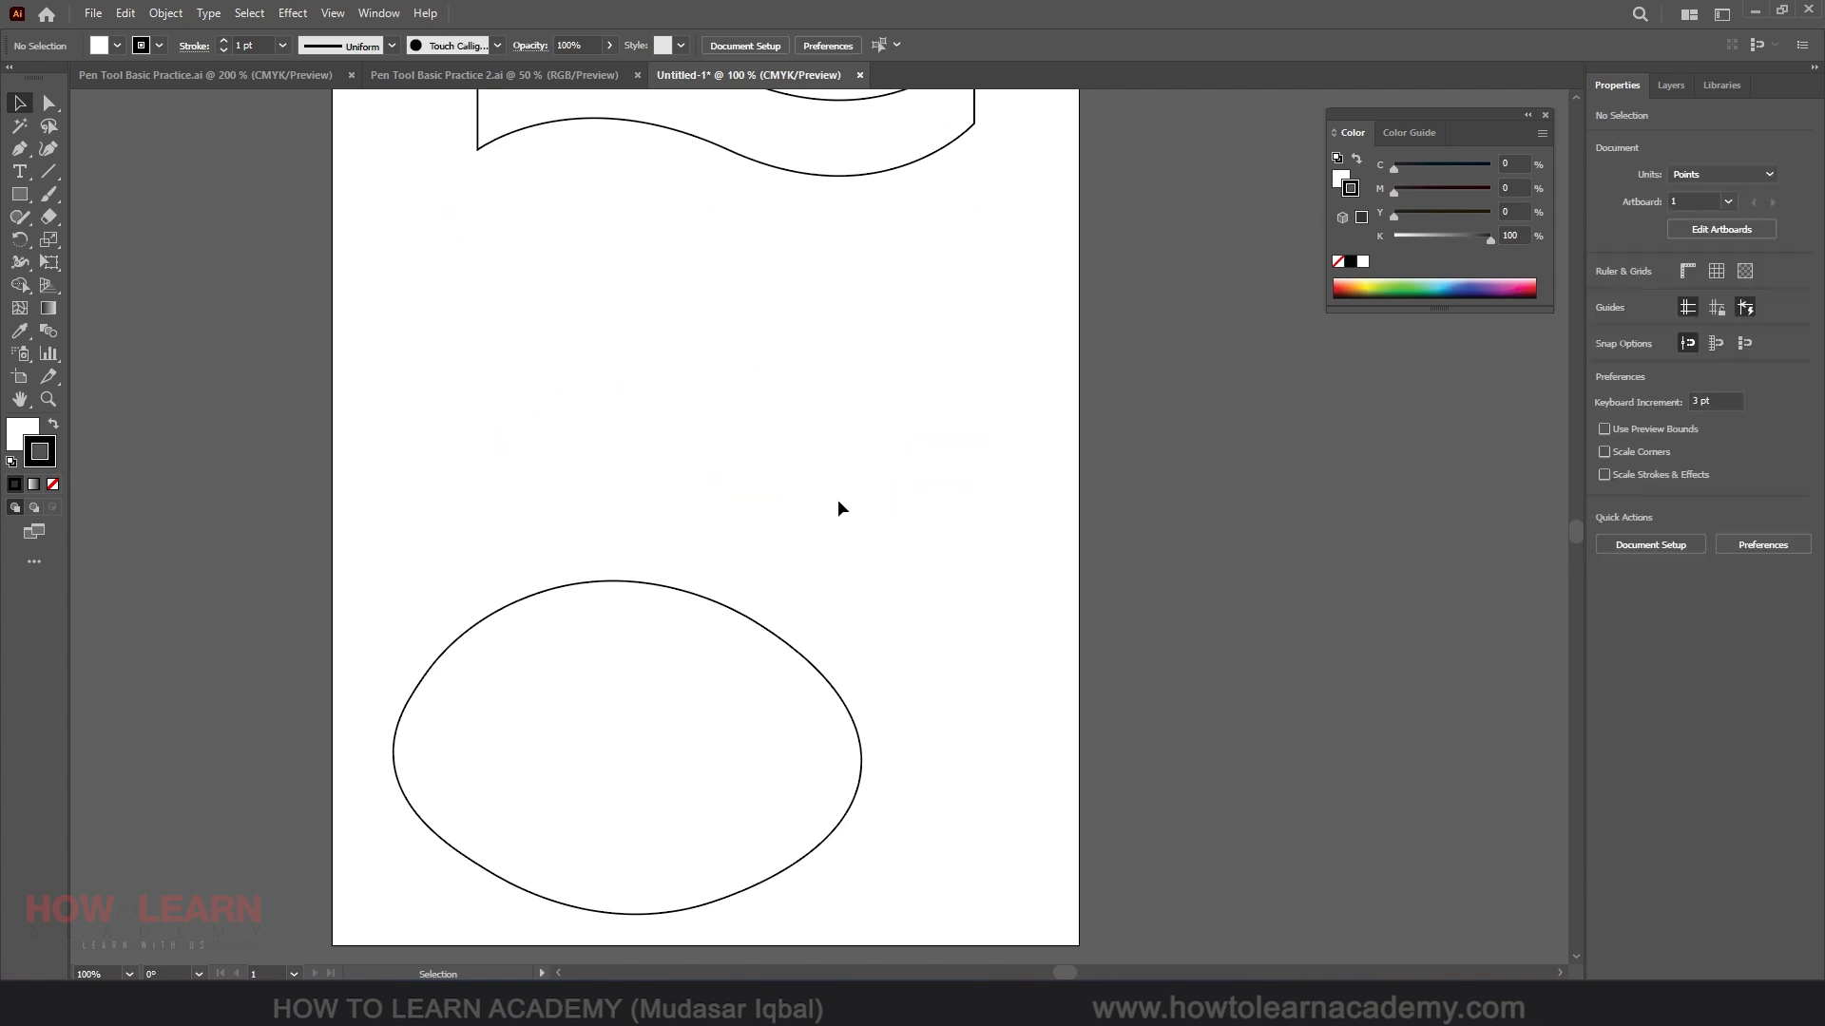
With the Pen tool, draw an arched segment above the egg-like shape, remove its outgoing handle, and continue with a horizontal straight segment about 214 pt long.
{"action": "left_click", "coordinate": [20, 151]}
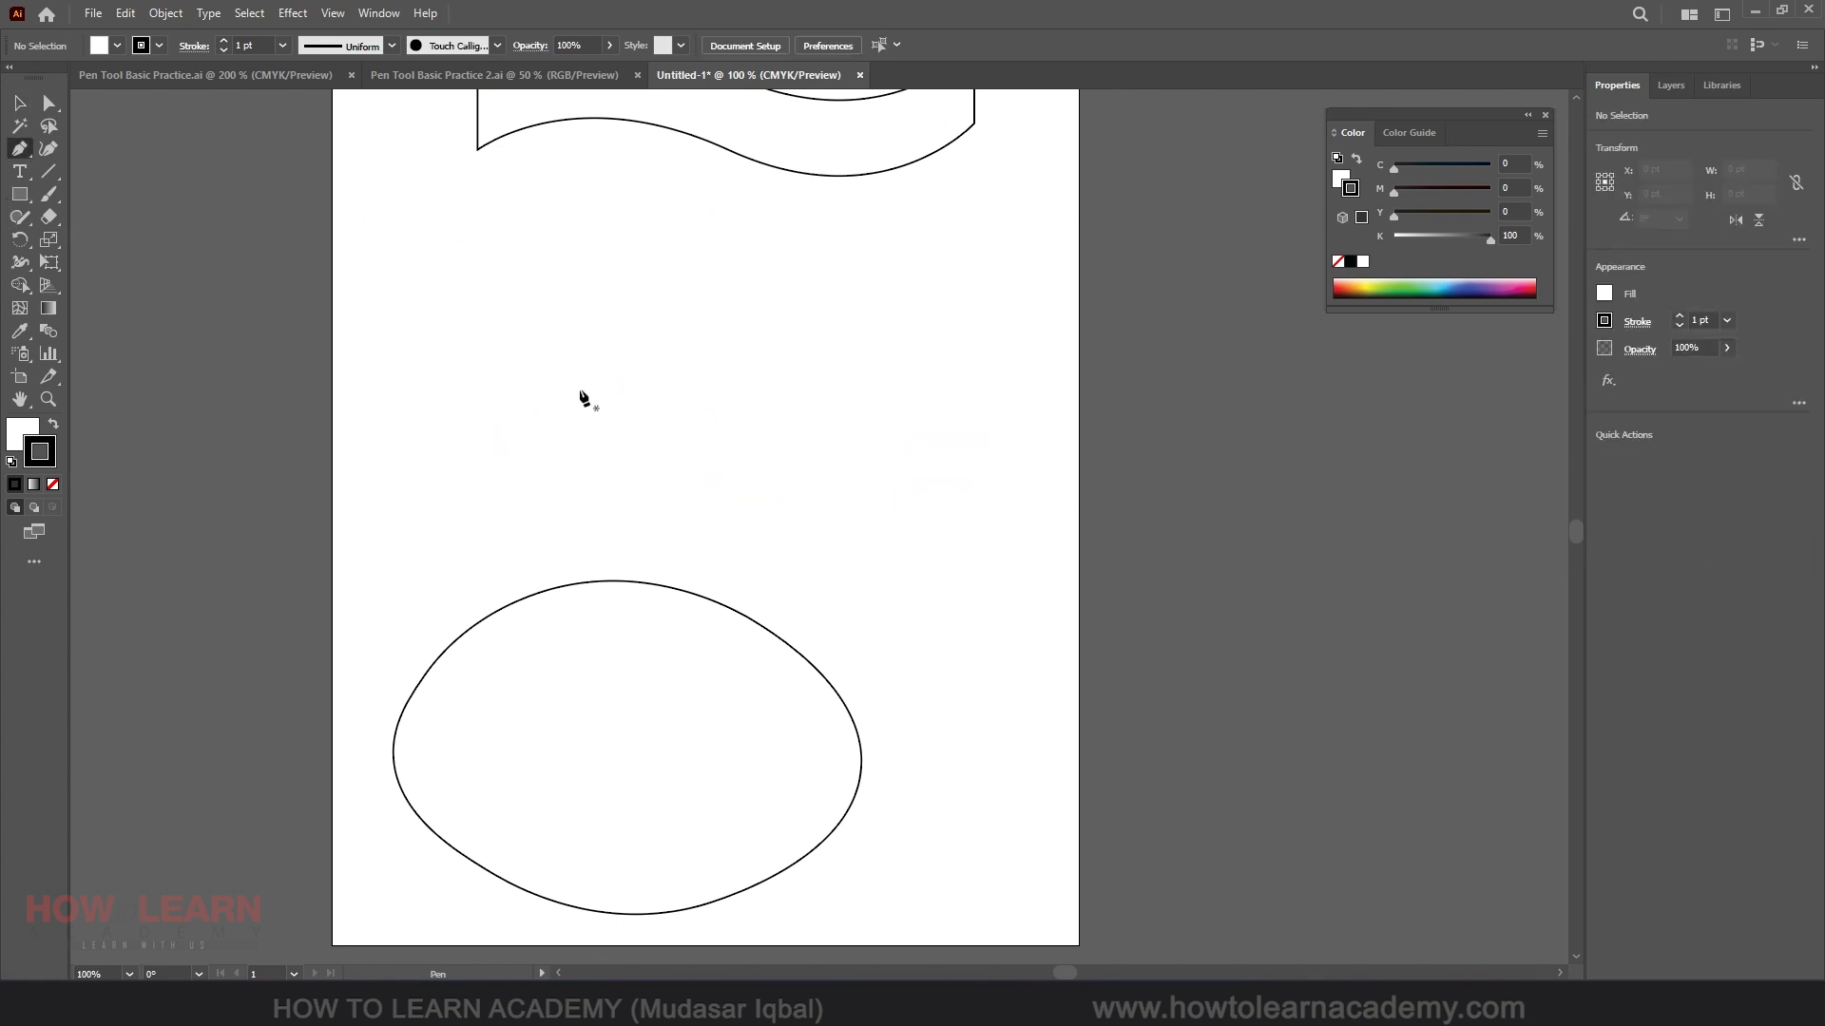
{"action": "left_click", "coordinate": [437, 331]}
{"action": "left_click_drag", "start_coordinate": [649, 331], "coordinate": [764, 427]}
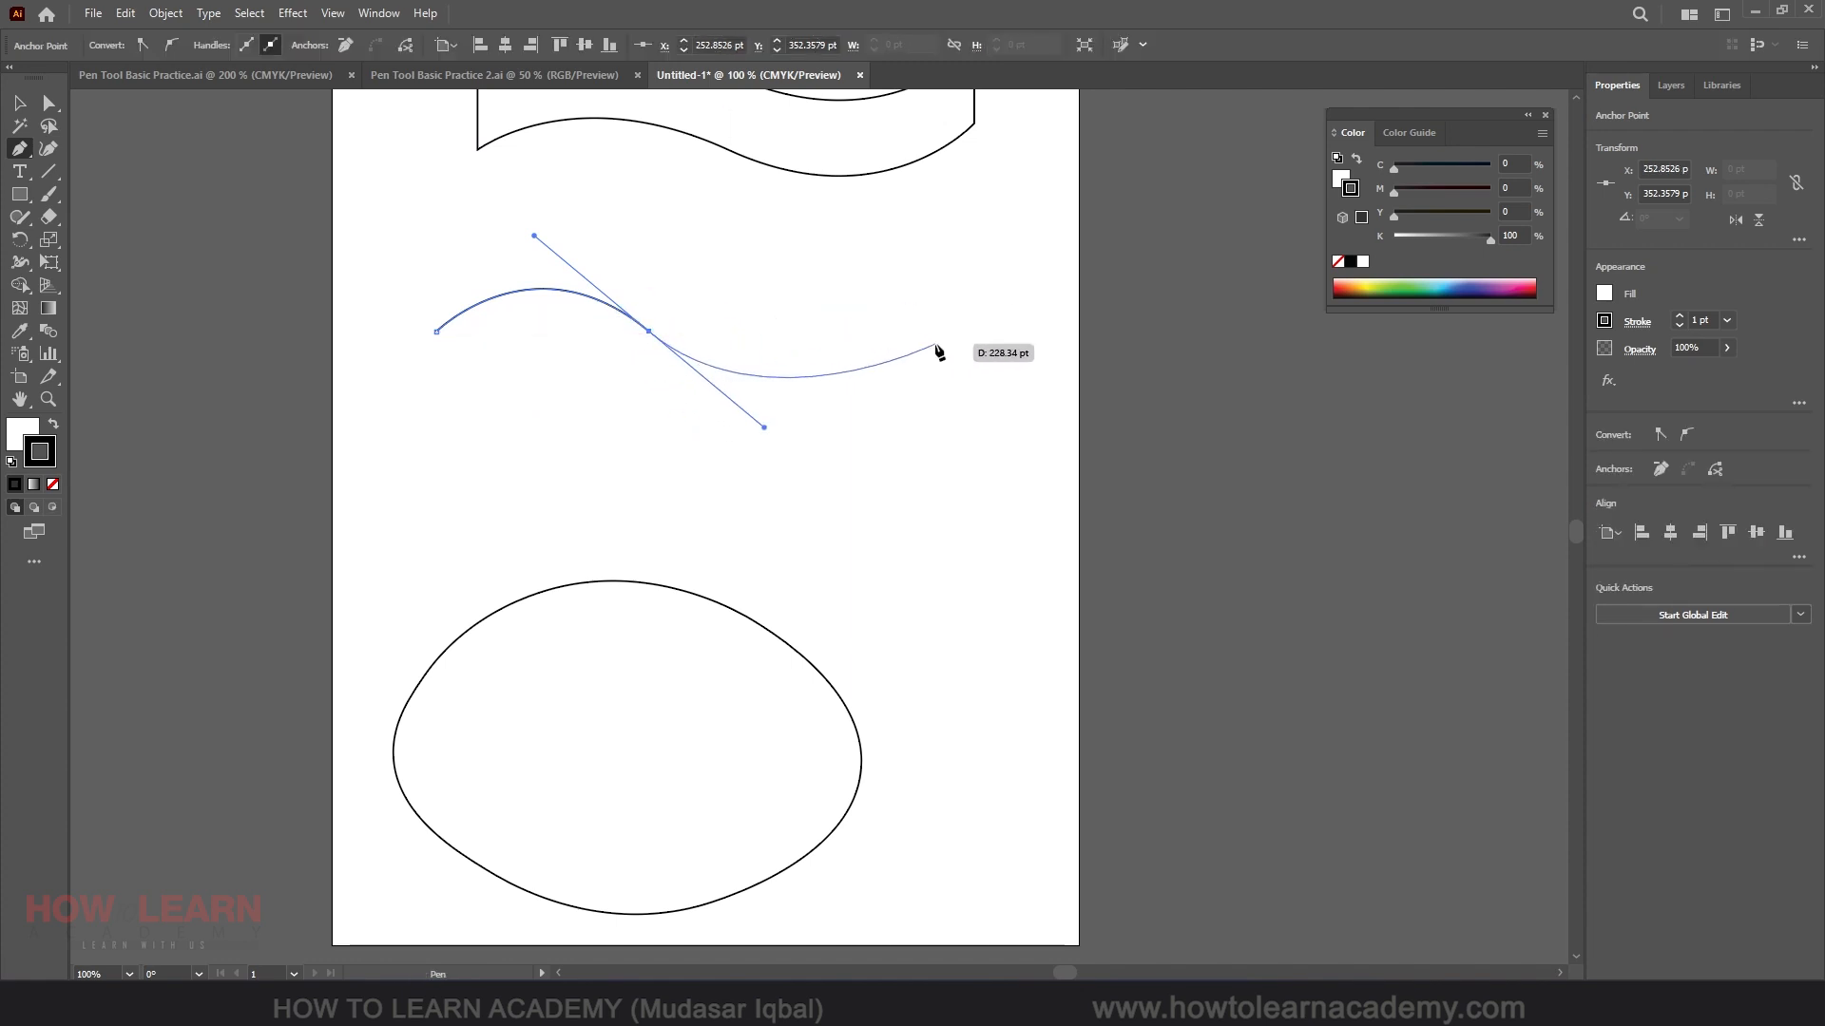
{"action": "left_click", "coordinate": [650, 334]}
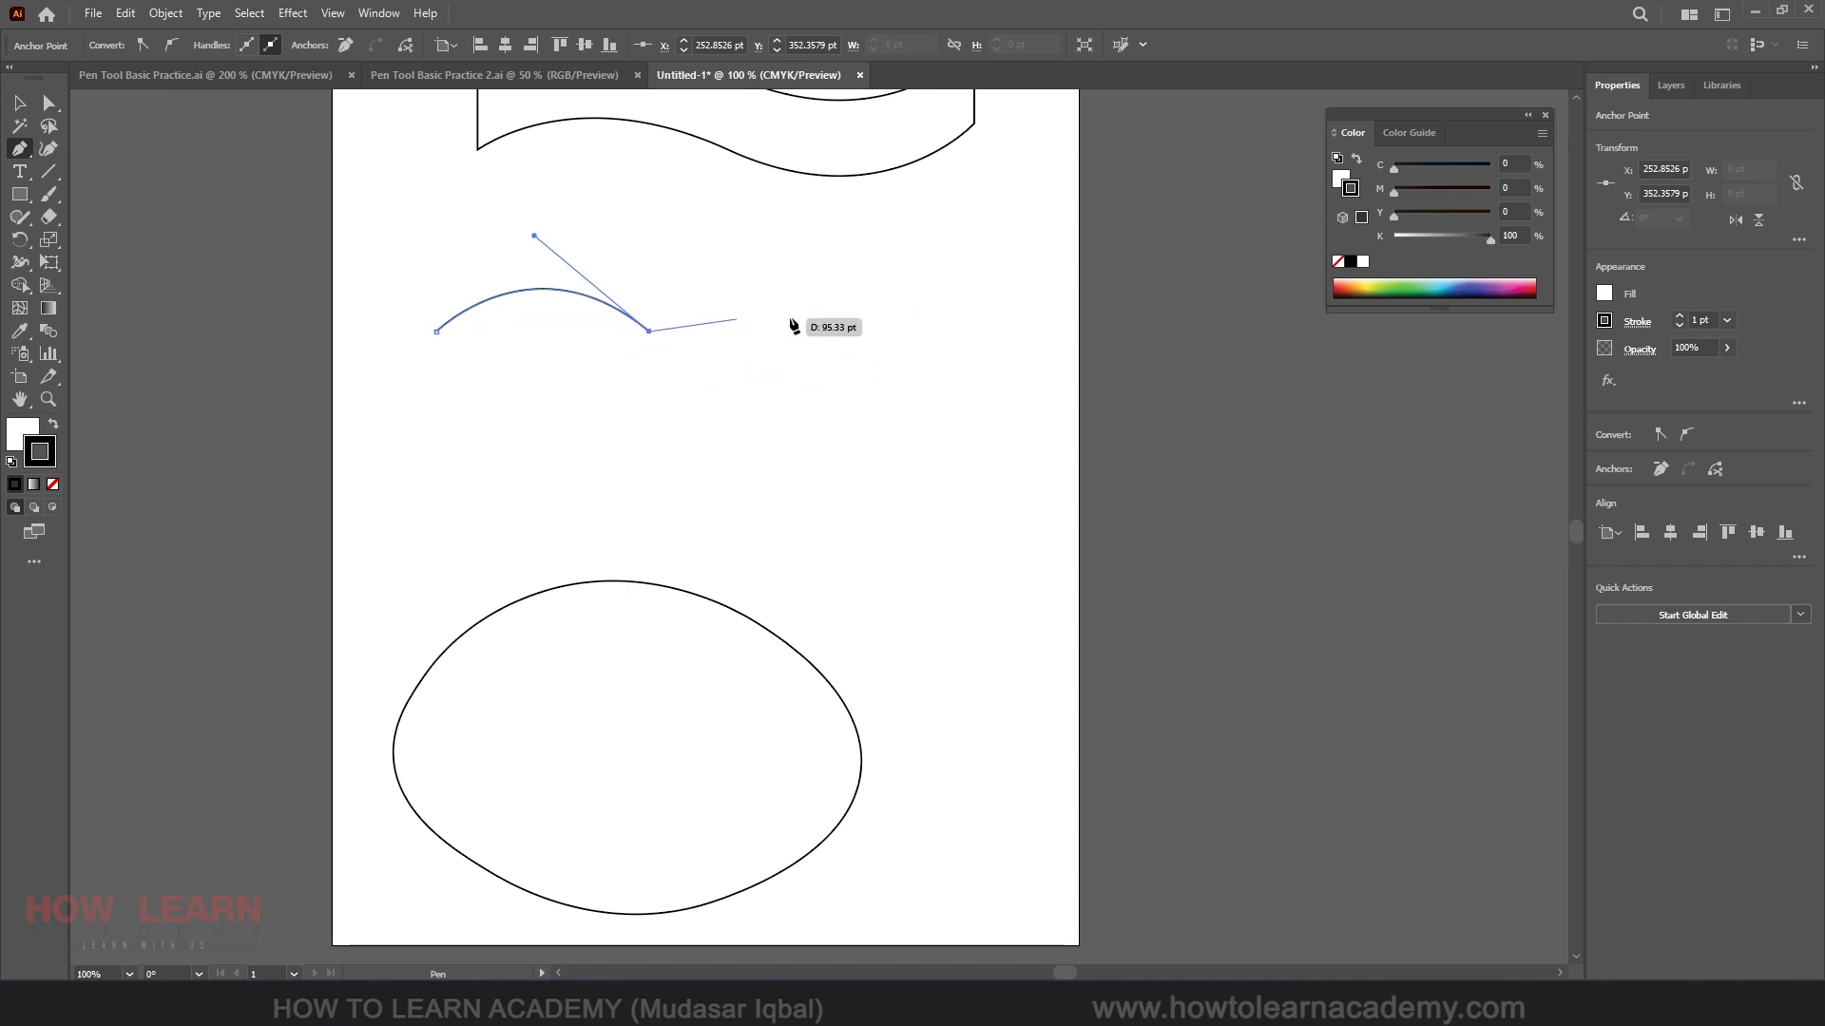
{"action": "left_click", "coordinate": [918, 333]}
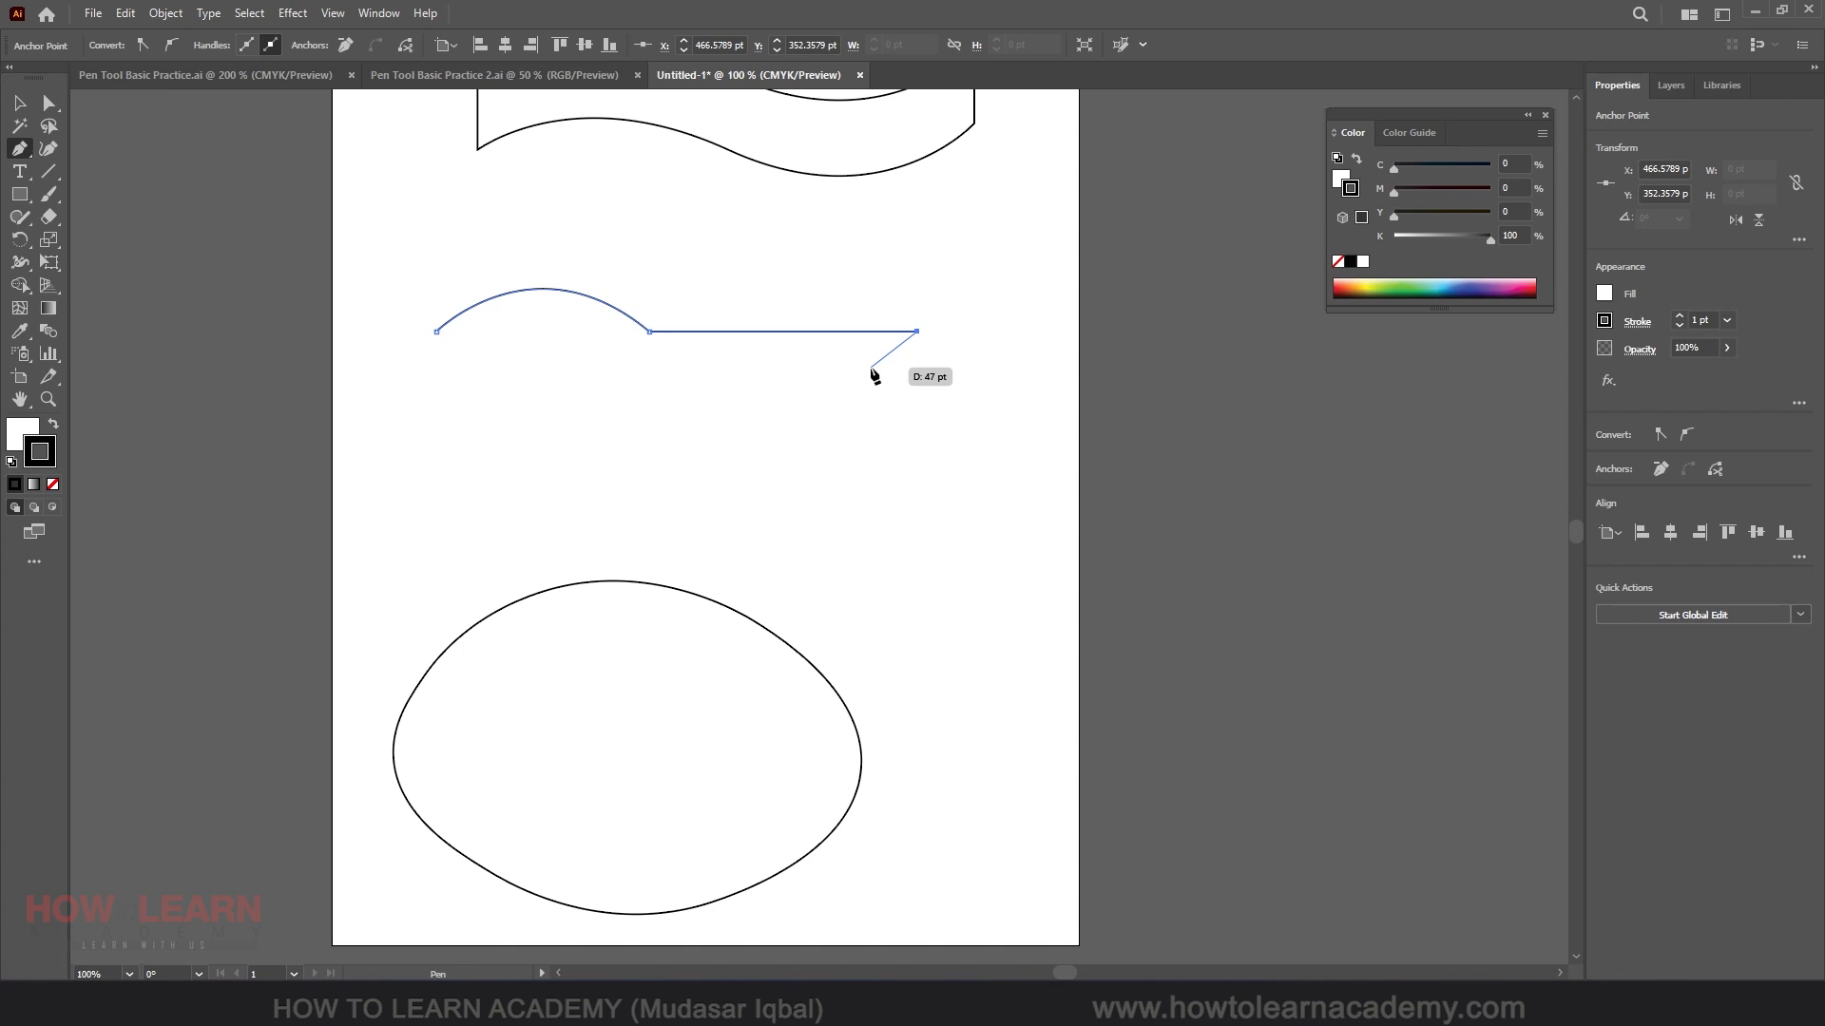
End the current path, switch to the Pen Tool Basic Practice.ai document and add a new layer above its locked template layer.
{"action": "key", "text": "Escape"}
{"action": "left_click", "coordinate": [446, 76]}
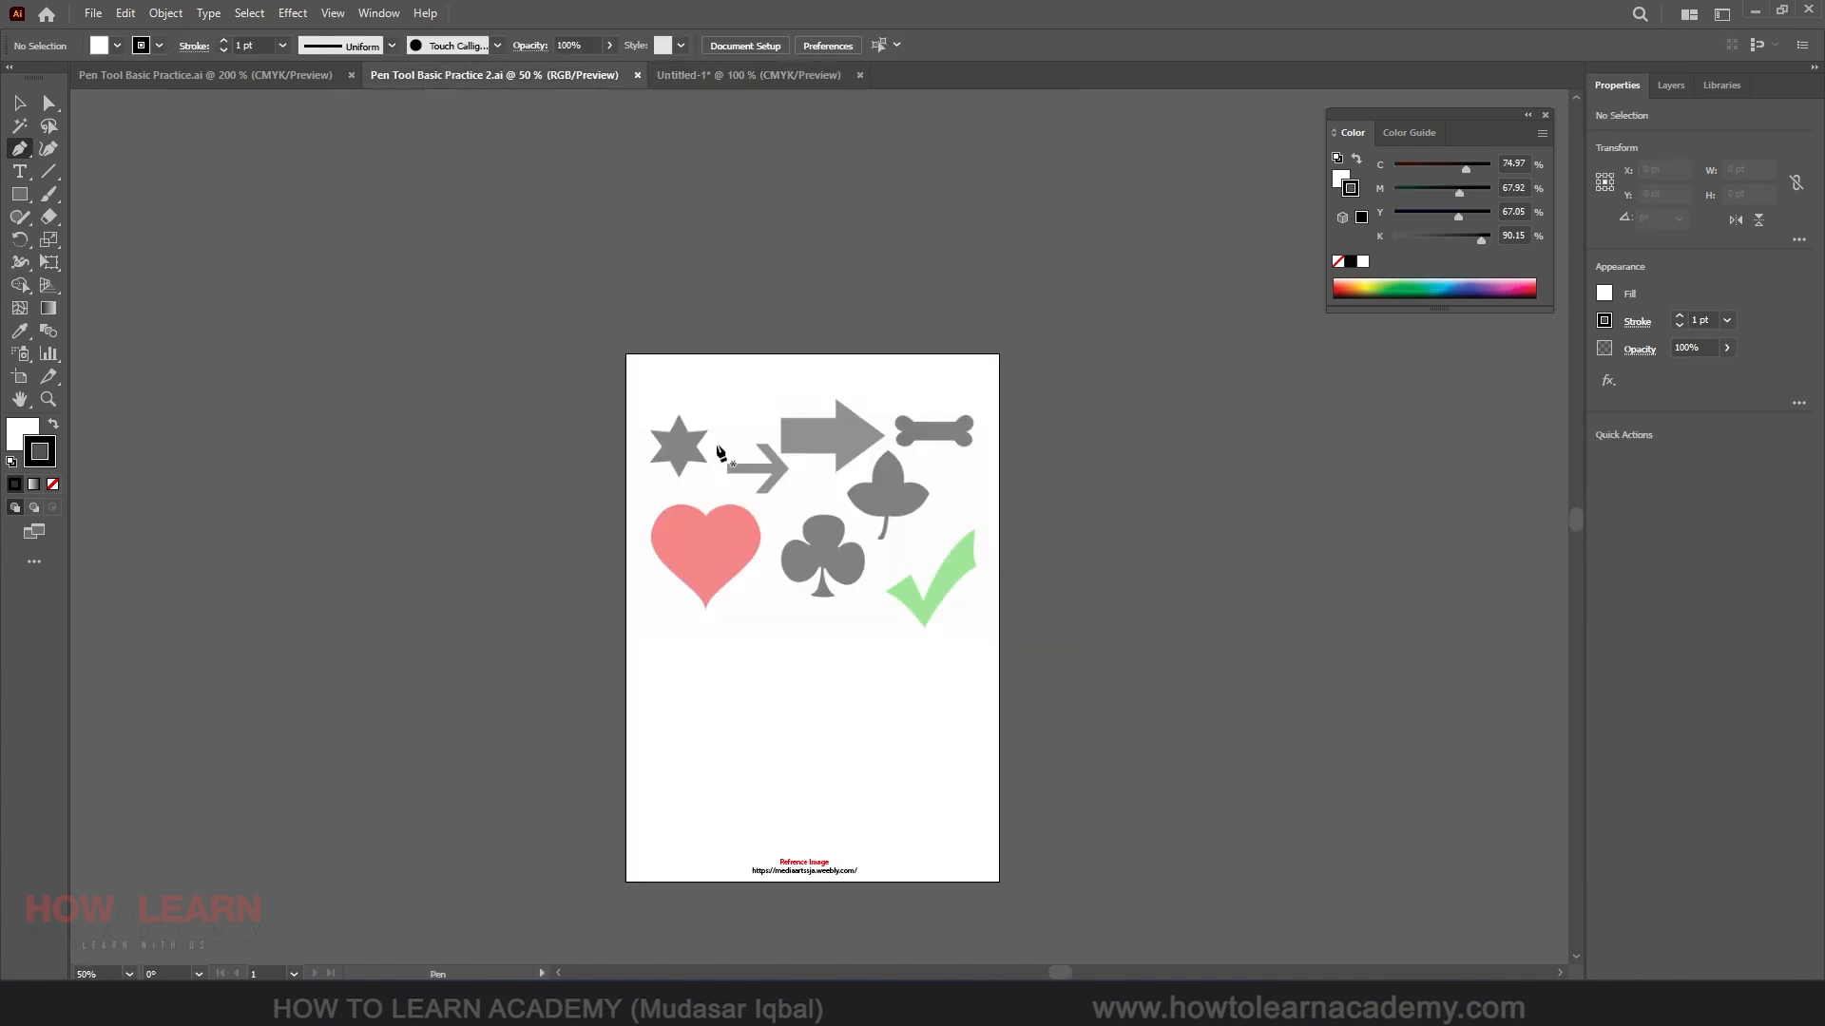
{"action": "left_click", "coordinate": [694, 76]}
{"action": "left_click", "coordinate": [209, 75]}
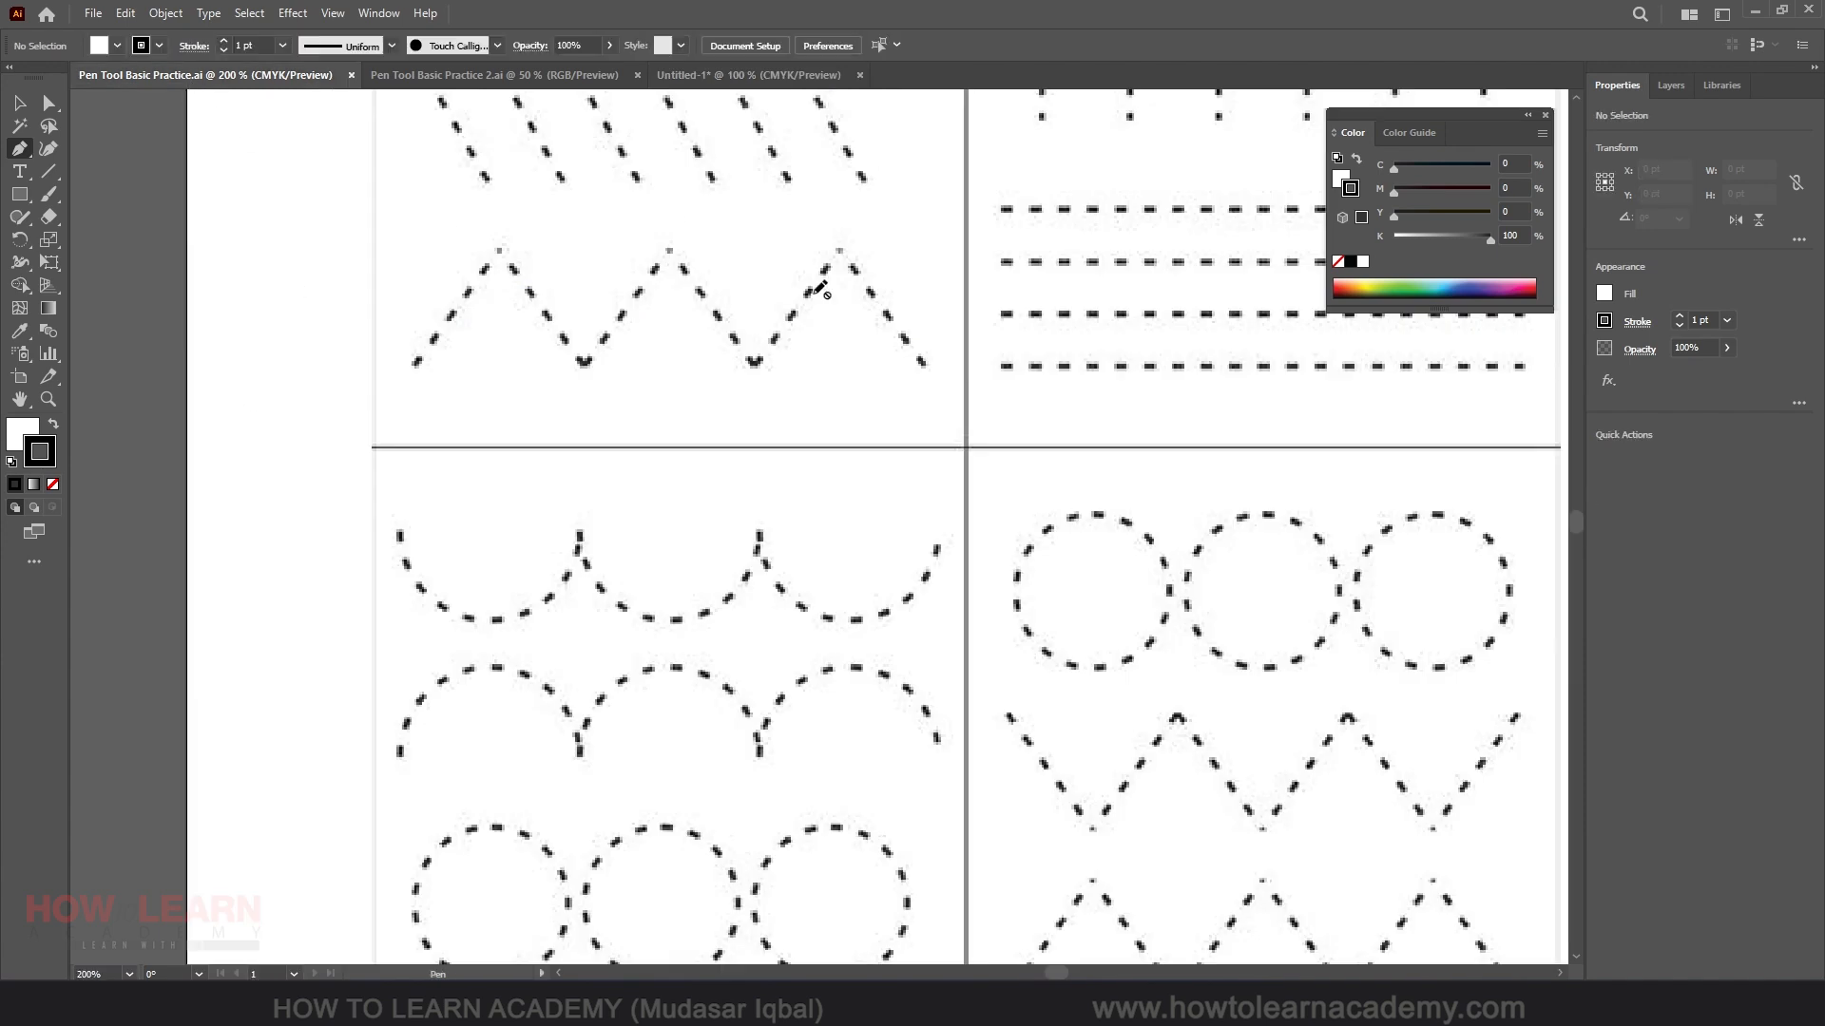
{"action": "left_click", "coordinate": [447, 75]}
{"action": "left_click", "coordinate": [211, 76]}
{"action": "left_click", "coordinate": [1669, 86]}
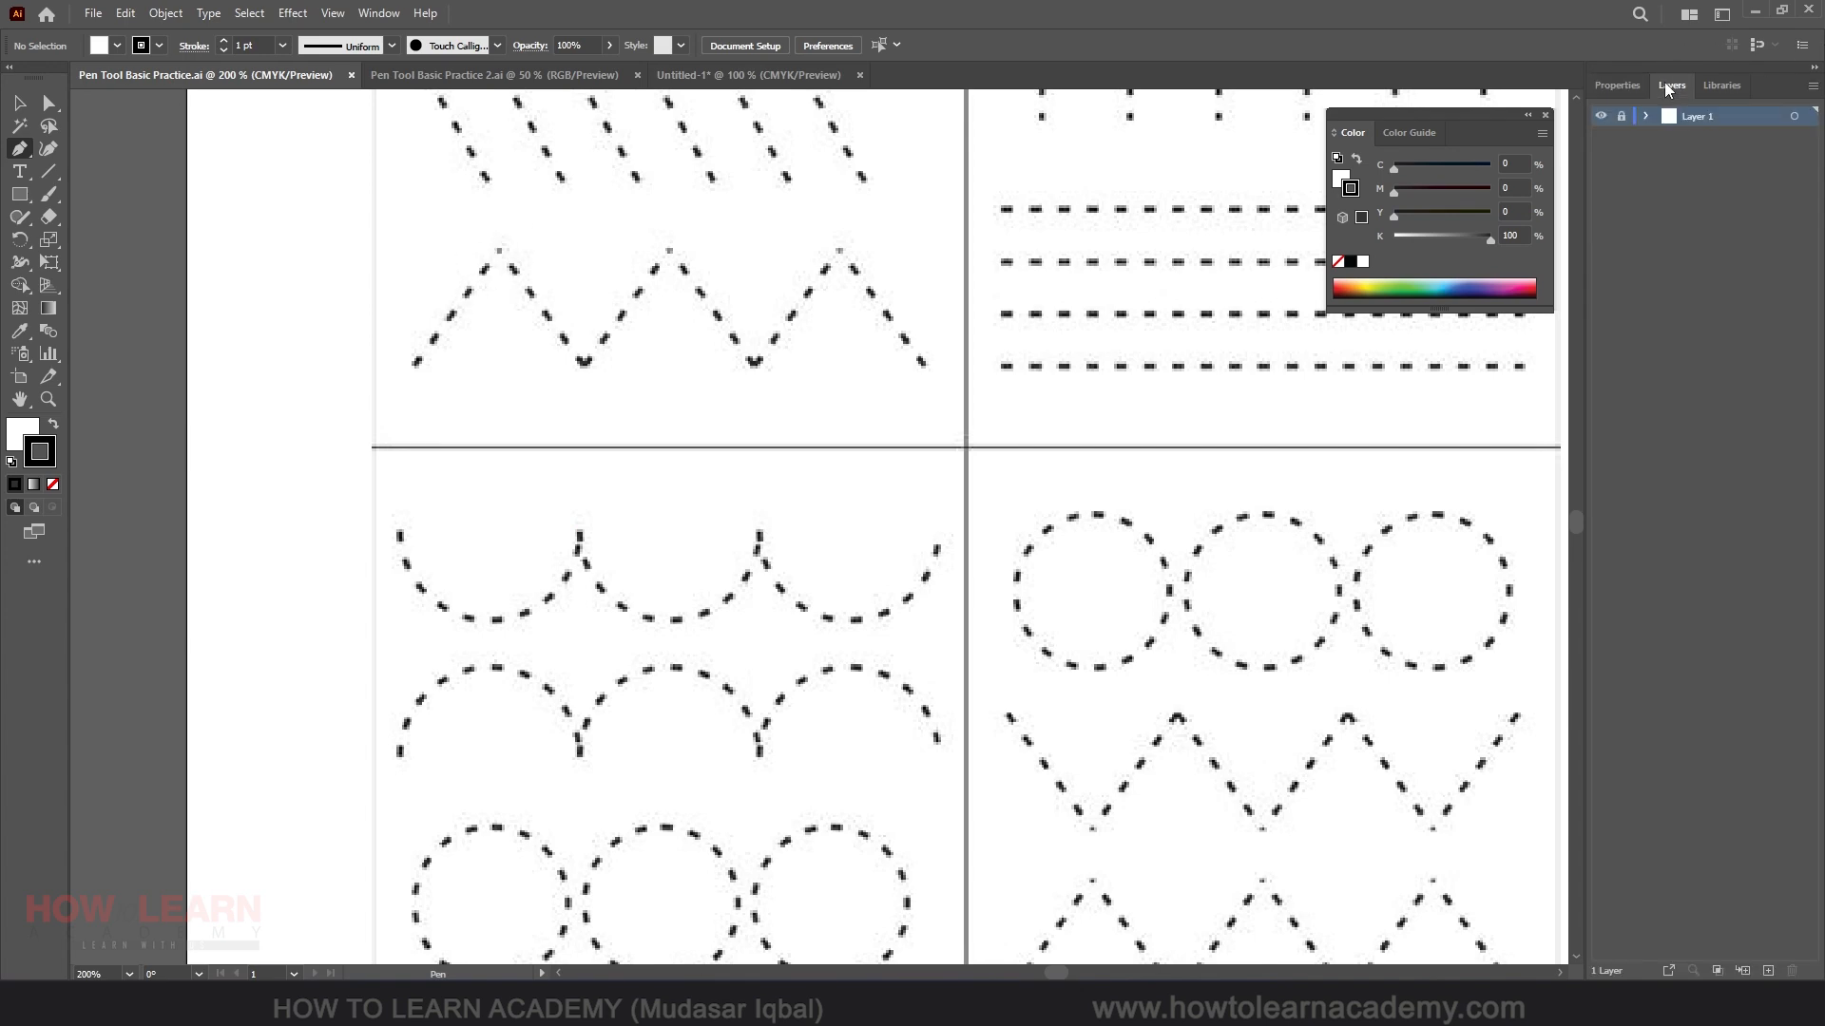
{"action": "left_click", "coordinate": [1768, 972]}
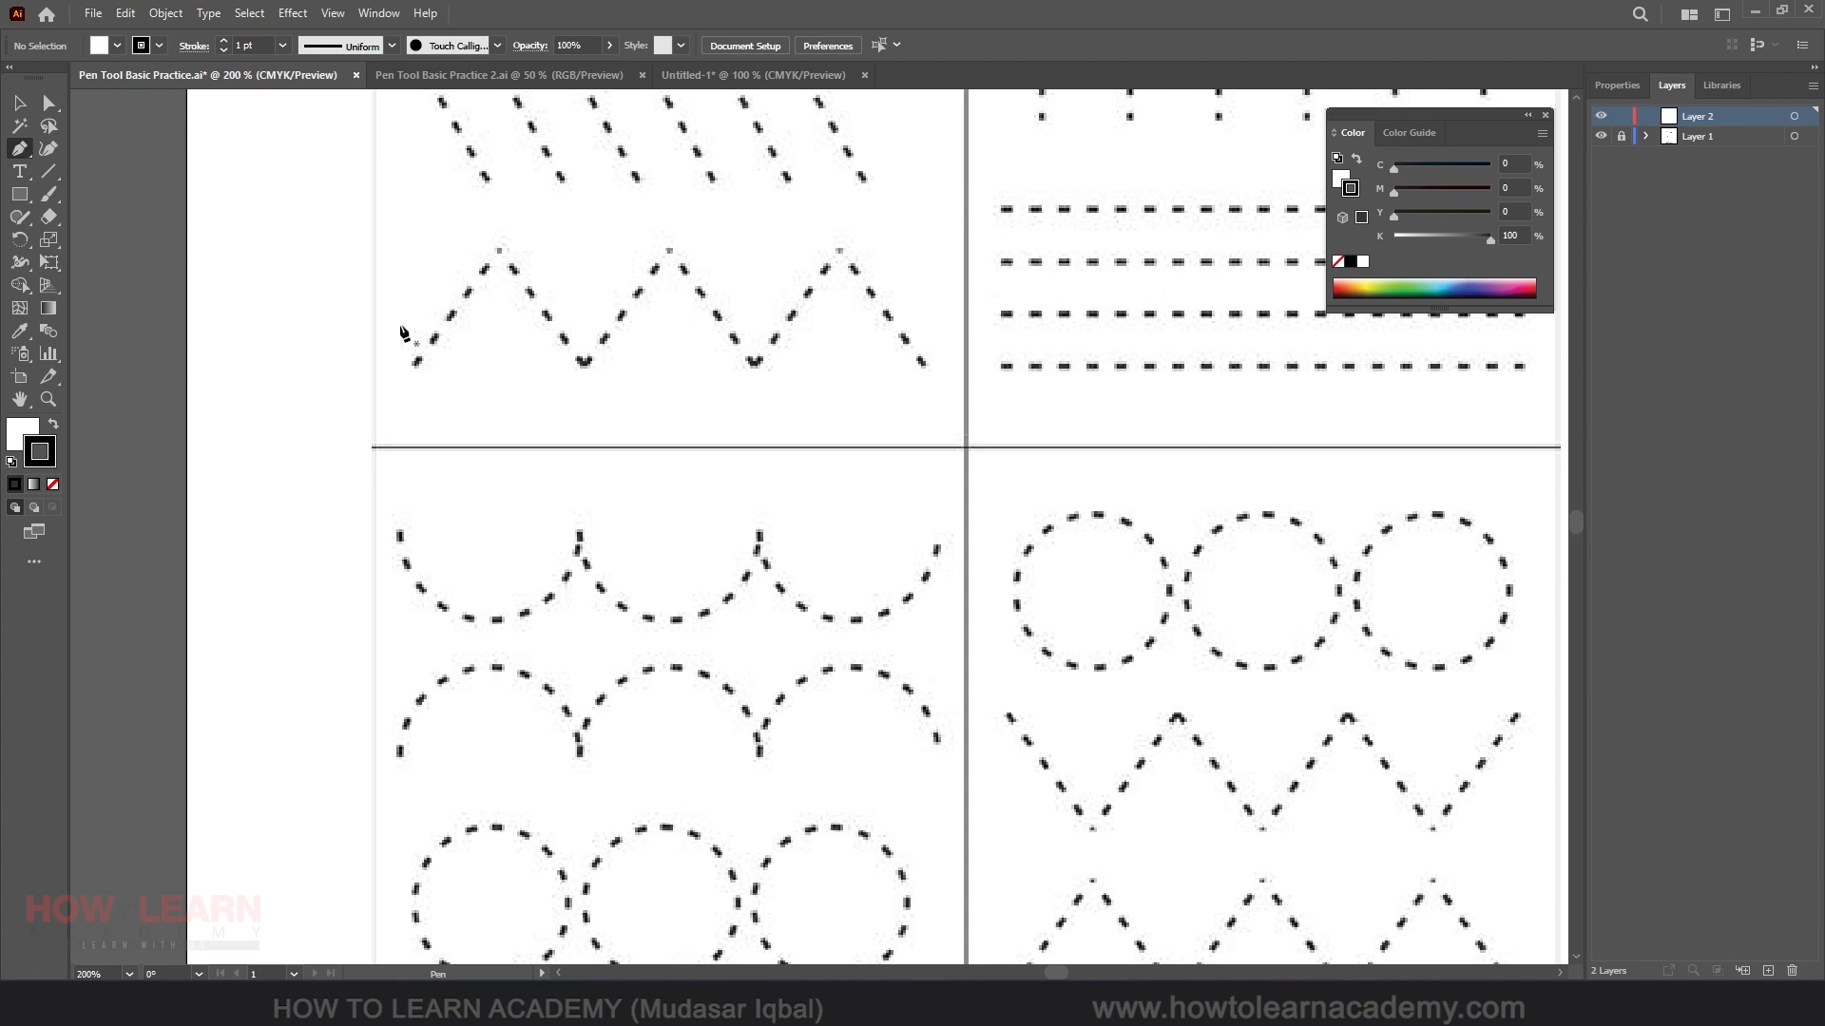
Trace the first peak of the dashed zigzag with the Pen tool, without fill, and move its top anchor onto the dashed peak.
{"action": "left_click", "coordinate": [415, 369]}
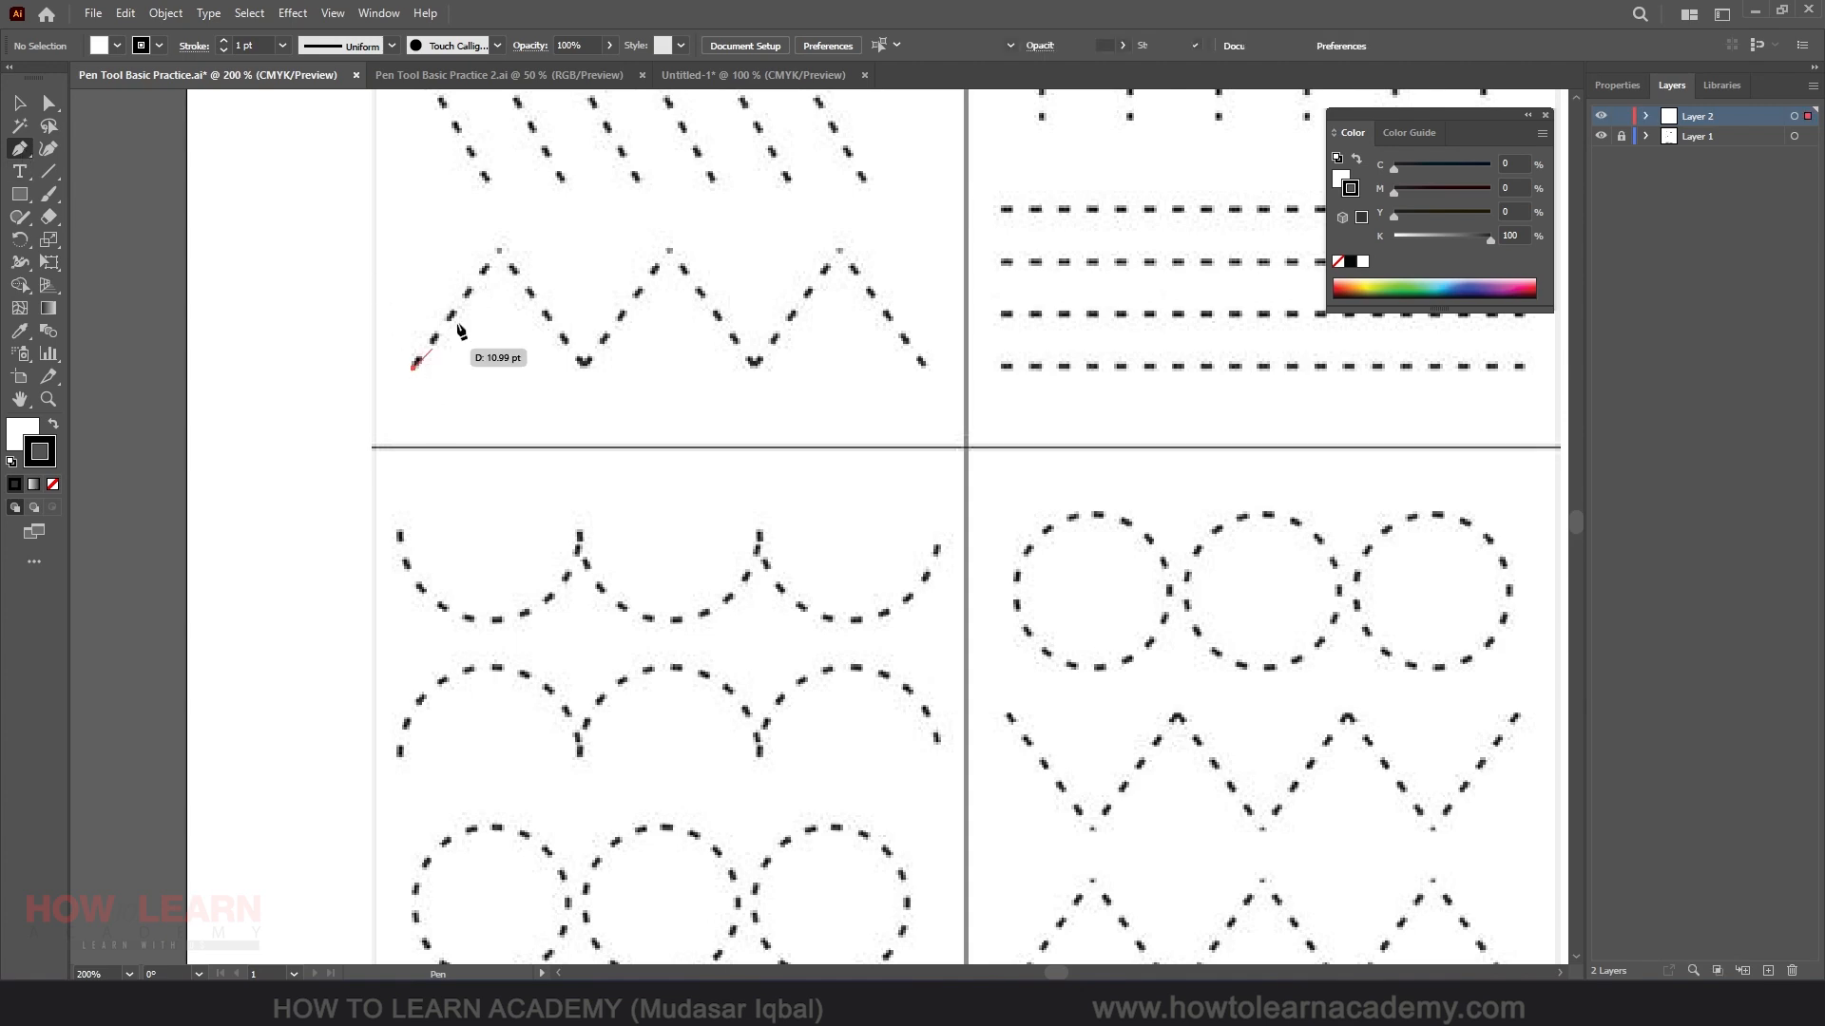
{"action": "left_click", "coordinate": [509, 219]}
{"action": "left_click", "coordinate": [589, 366]}
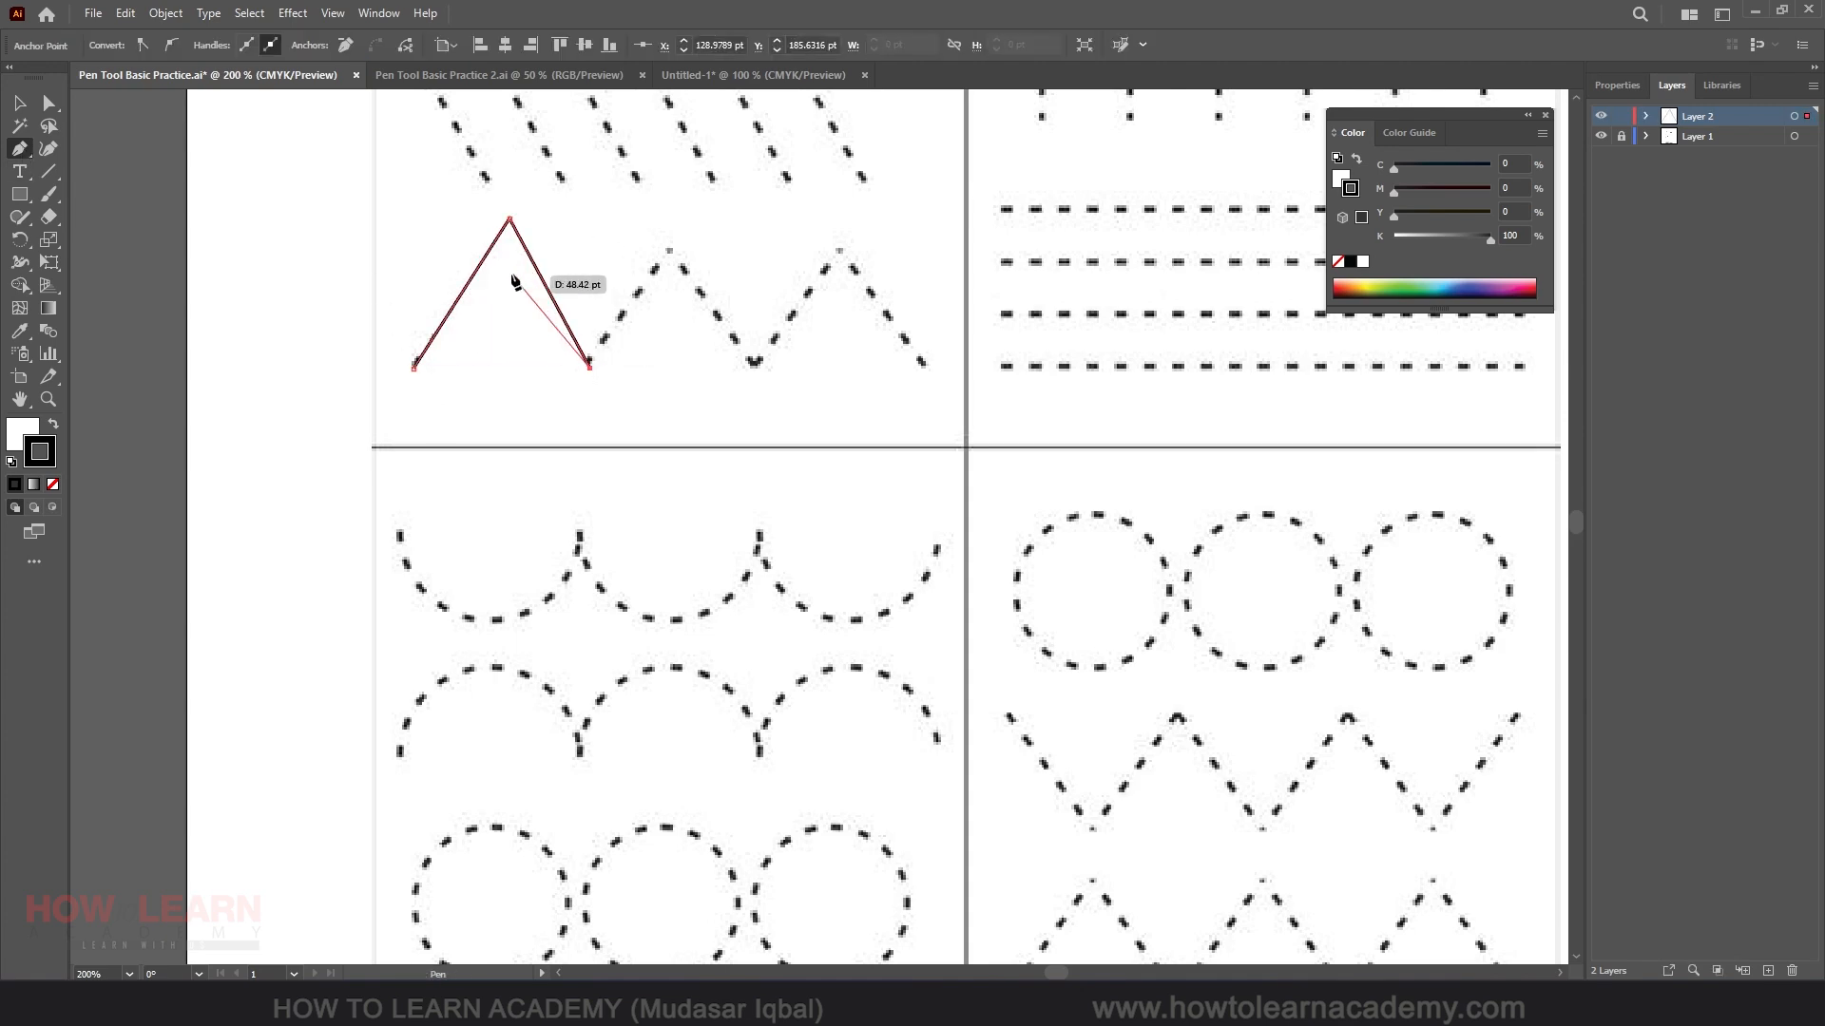
{"action": "left_click", "coordinate": [35, 448]}
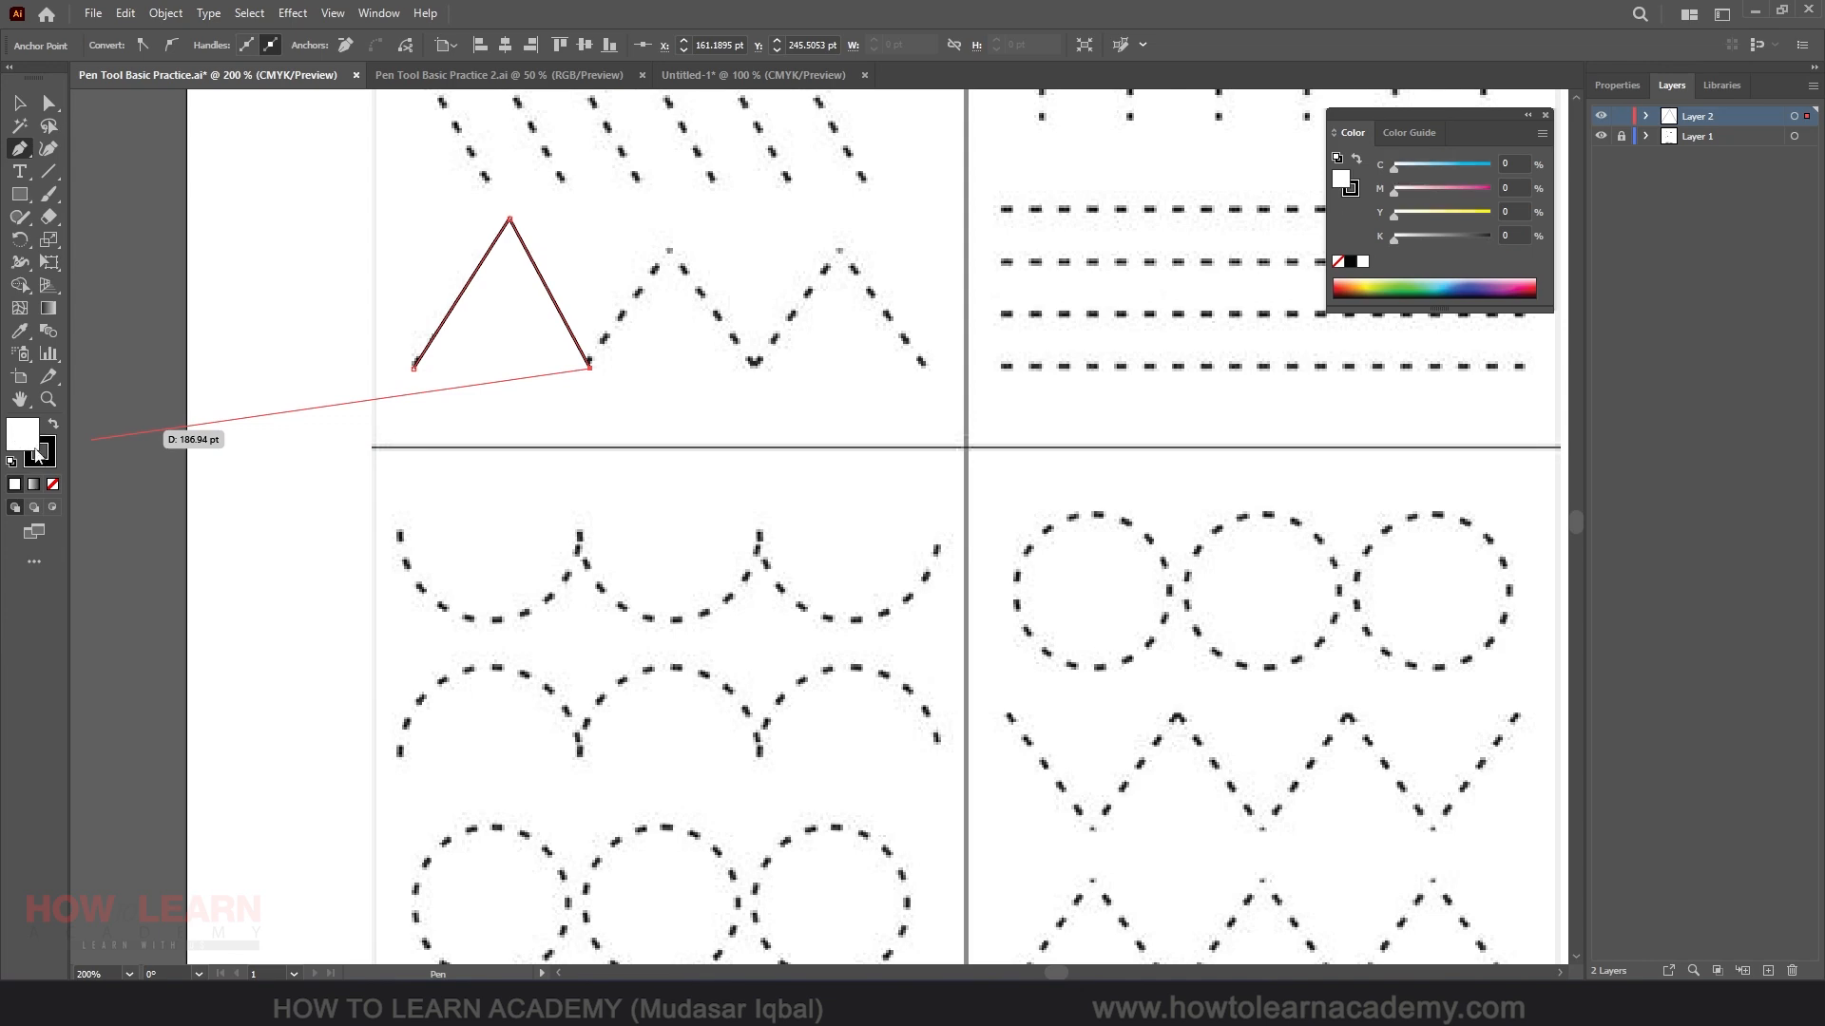
{"action": "left_click", "coordinate": [54, 486]}
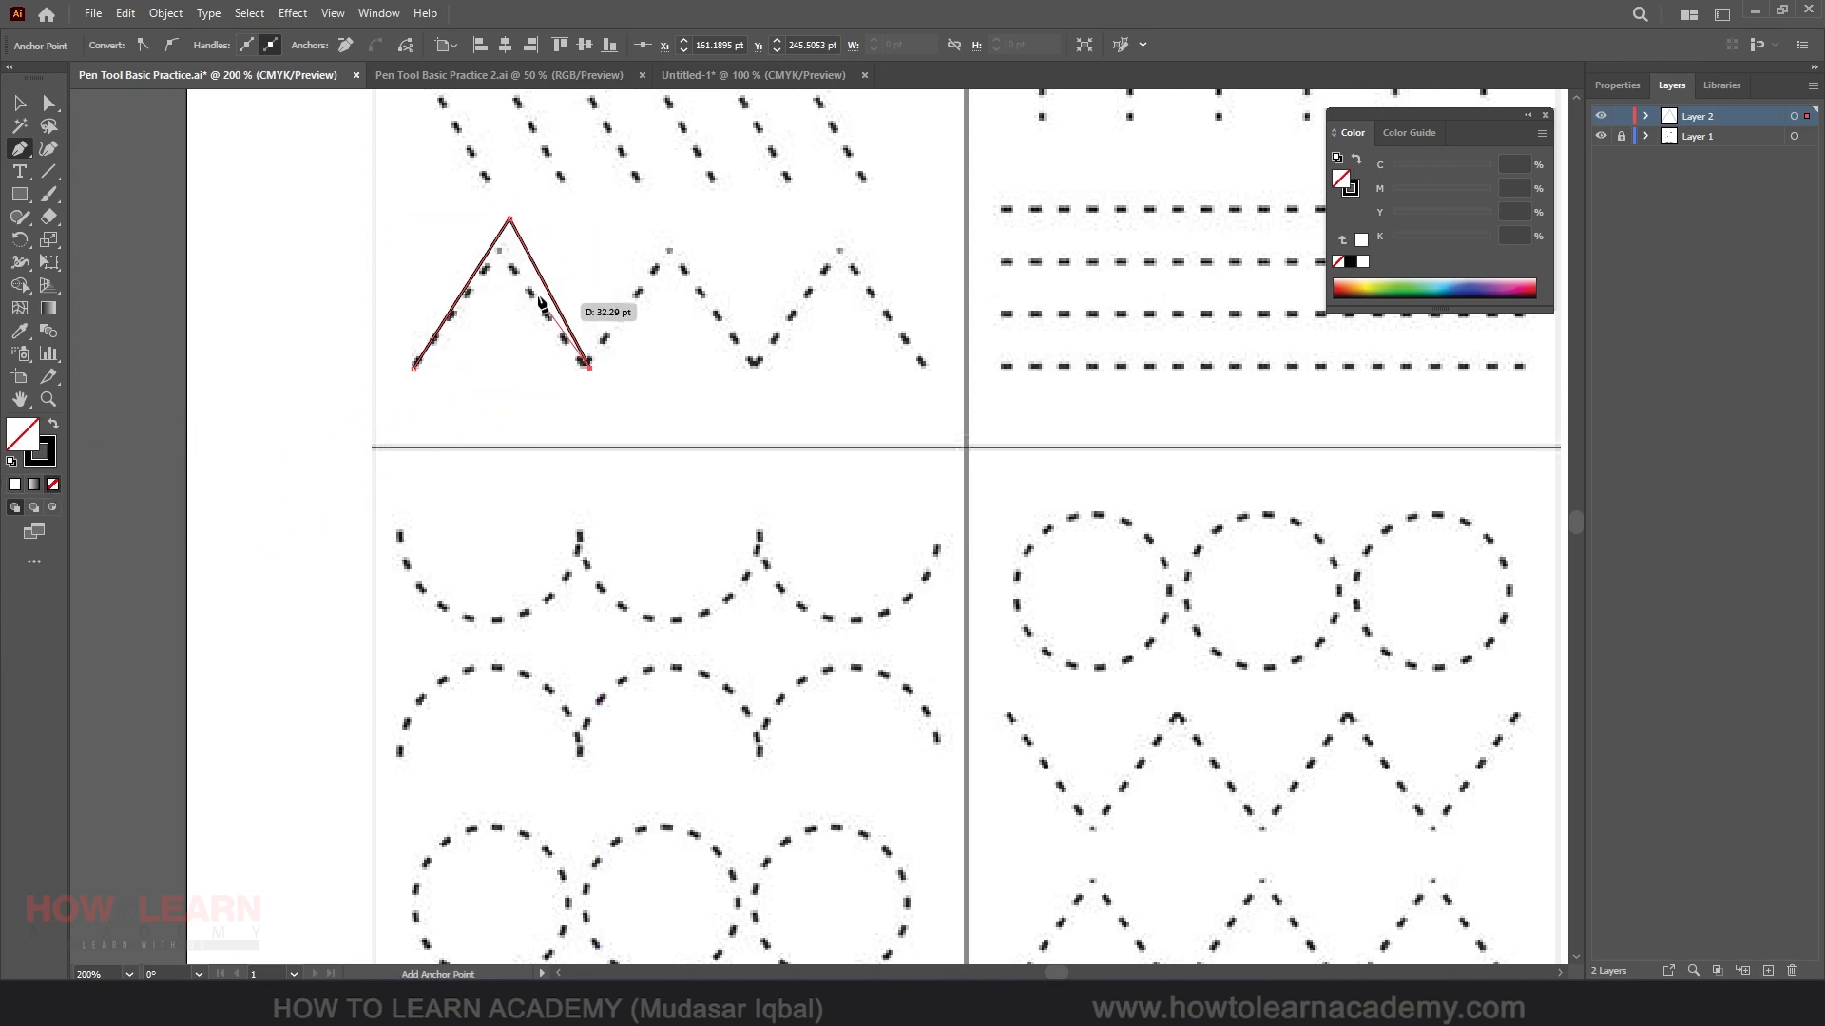
{"action": "key", "text": "ctrl"}
{"action": "left_click_drag", "start_coordinate": [509, 222], "coordinate": [504, 252]}
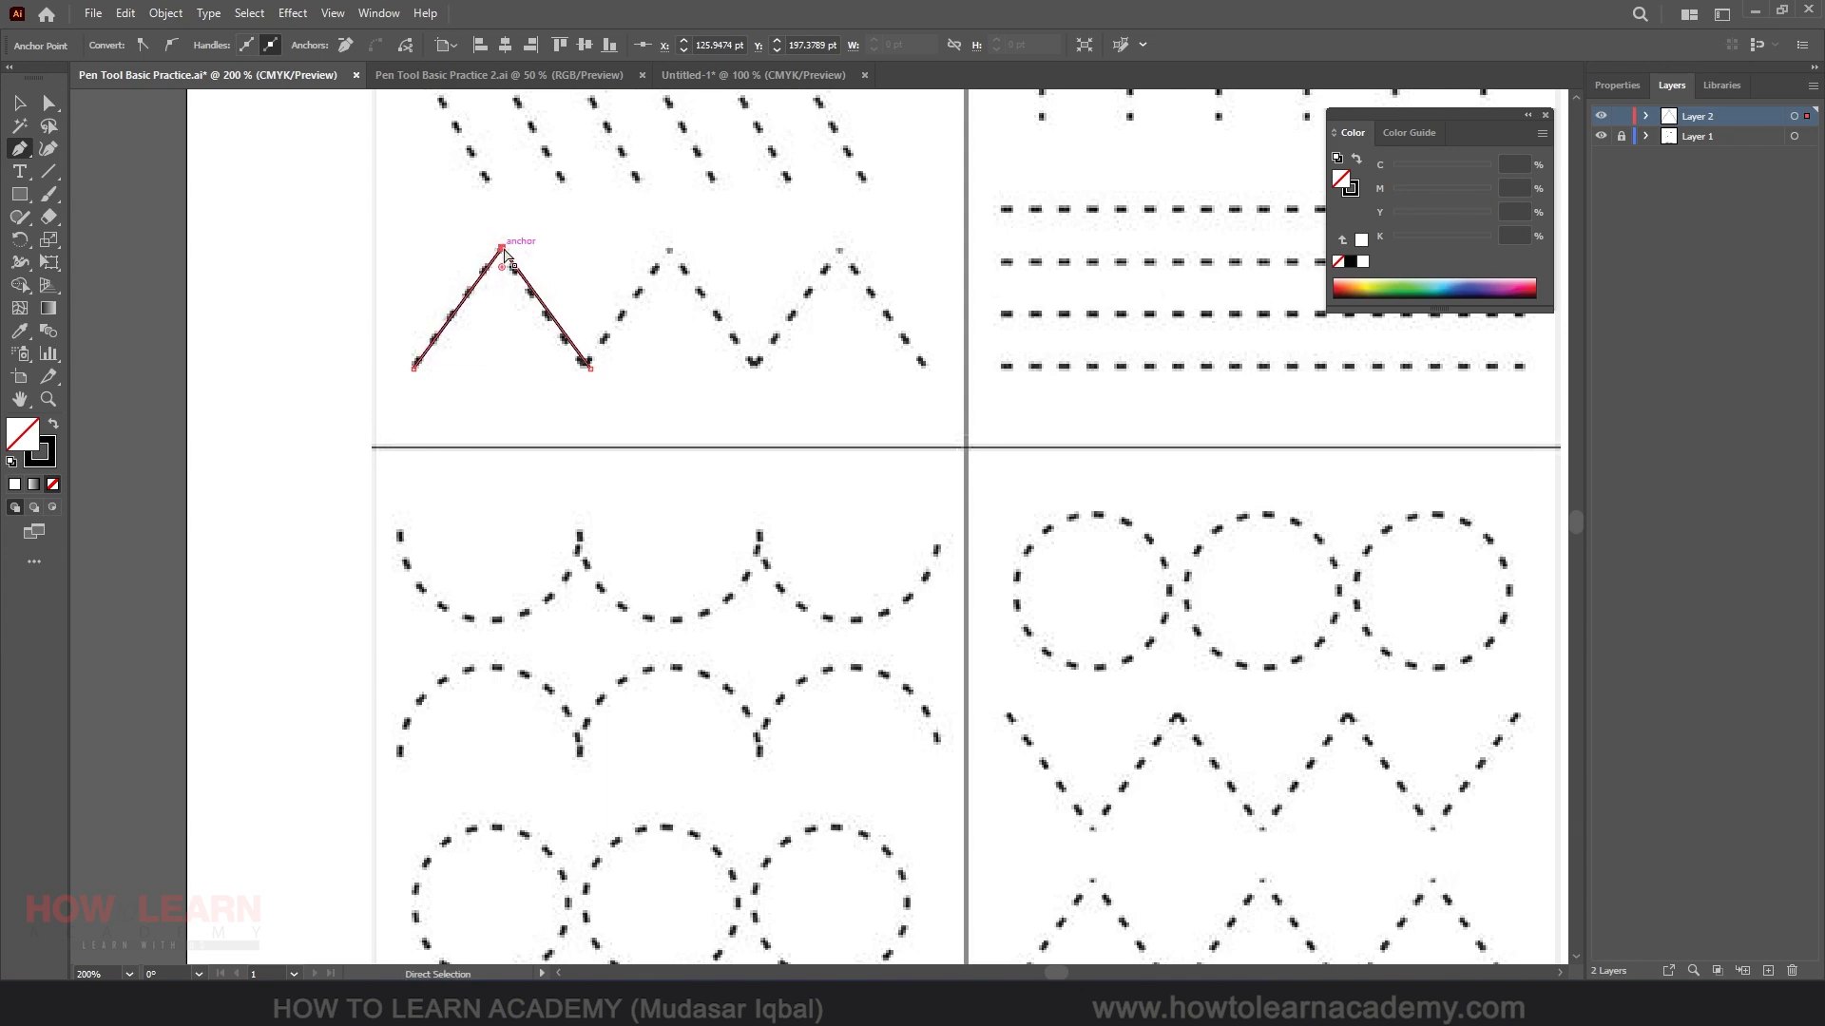
Continue the path over the second and third peaks to the far end of the dashed zigzag and end it there.
{"action": "left_click", "coordinate": [669, 249]}
{"action": "left_click", "coordinate": [754, 366]}
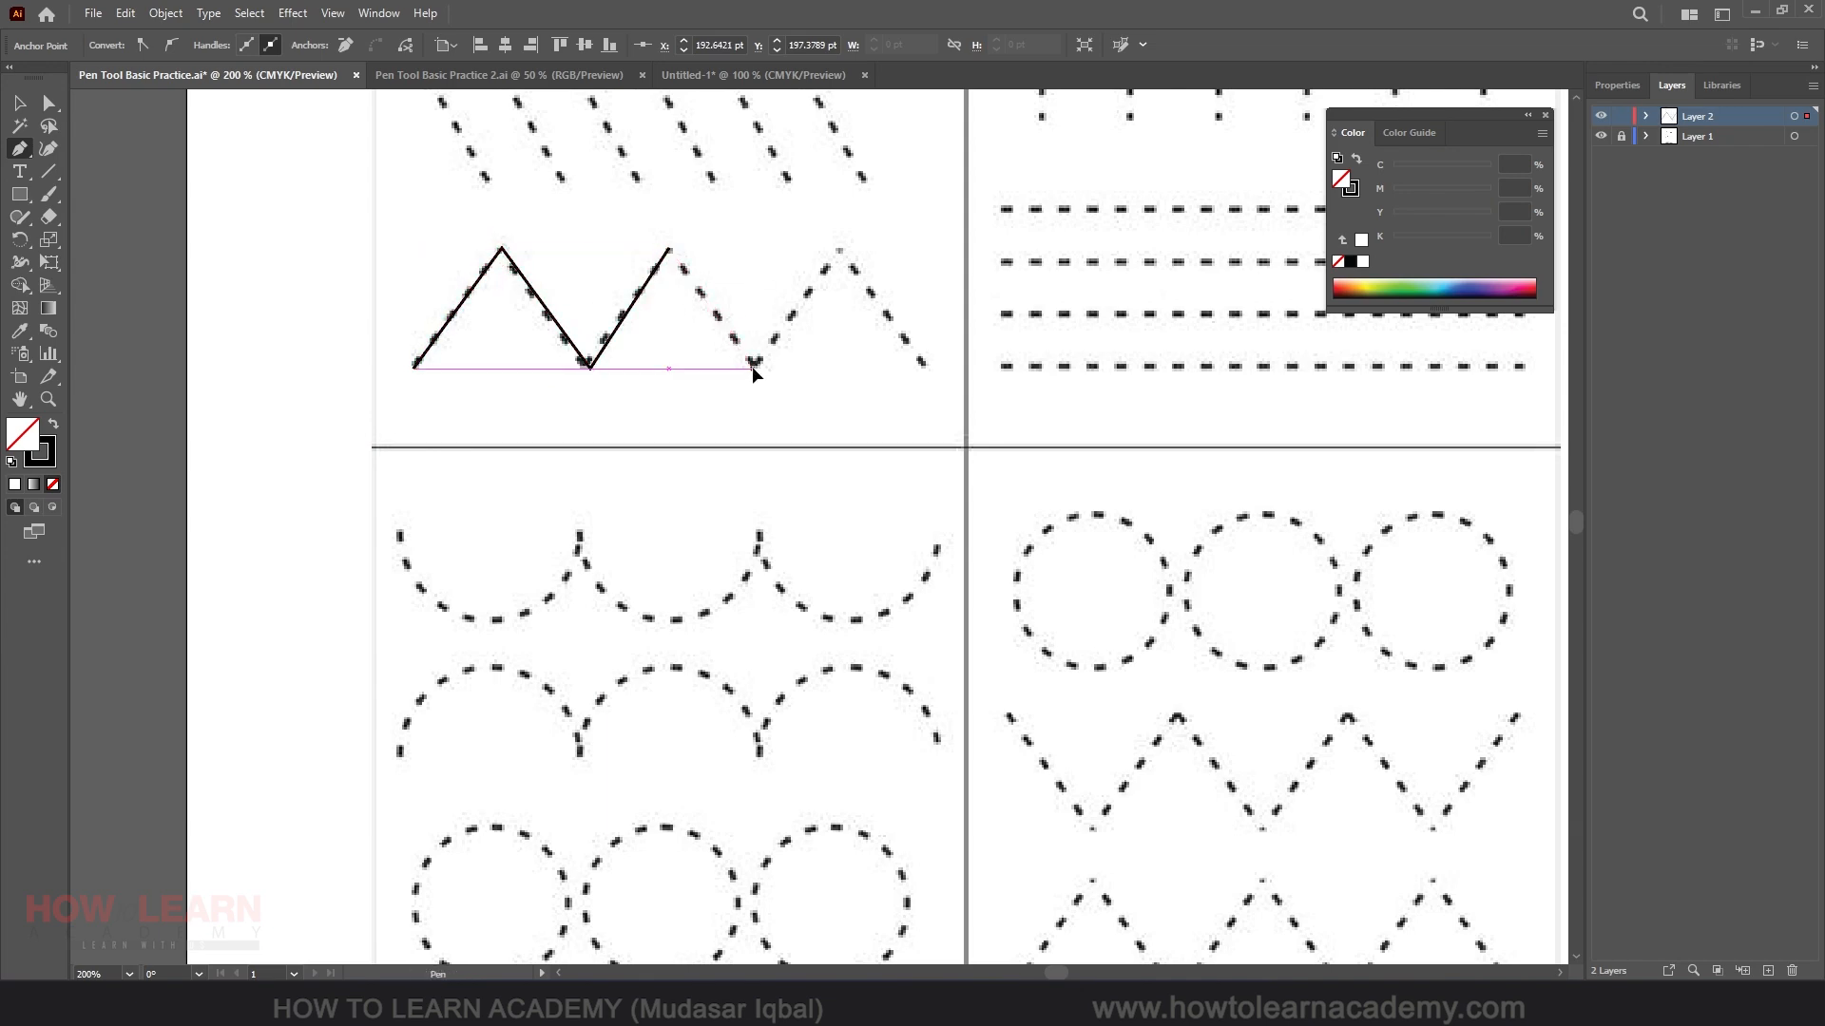
{"action": "left_click", "coordinate": [841, 249]}
{"action": "left_click", "coordinate": [925, 367]}
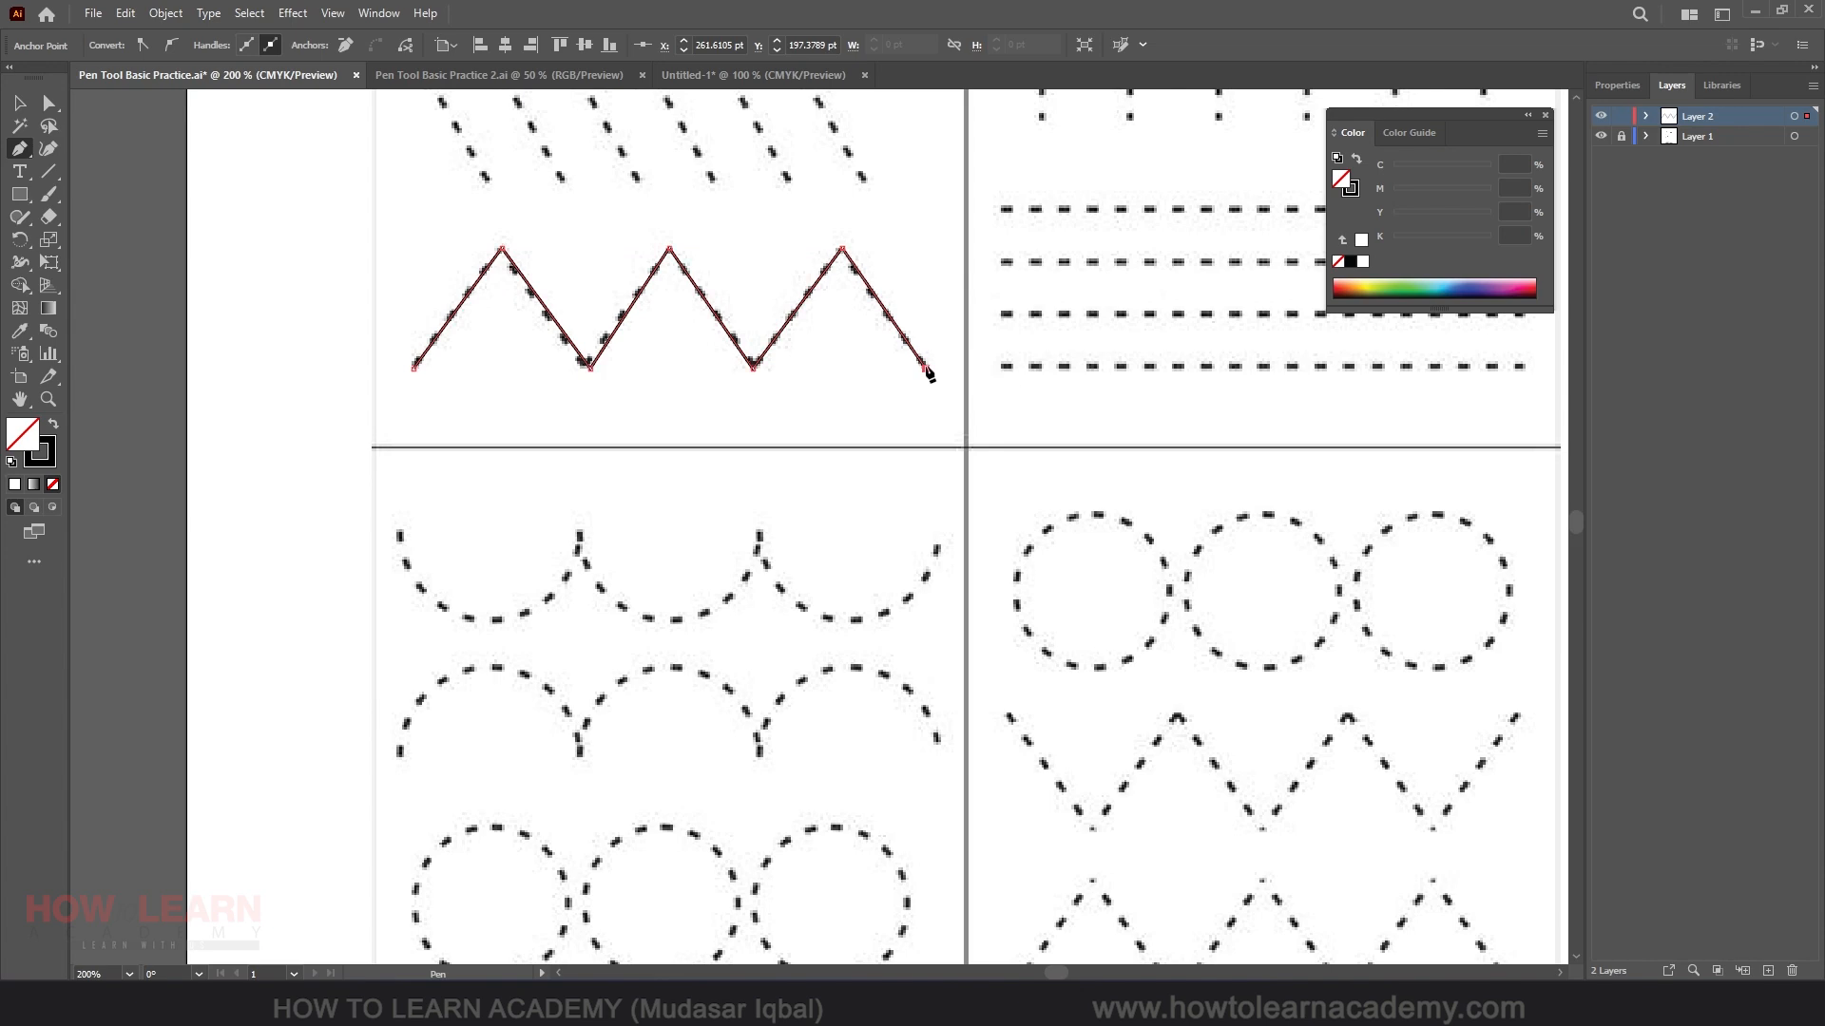
{"action": "key", "text": "Escape"}
With the Pen tool, trace the first dashed bowl-shaped arc, about 72 by 36 pt, and adjust its bottom handle to fit.
{"action": "left_click", "coordinate": [400, 533]}
{"action": "left_click_drag", "start_coordinate": [497, 619], "coordinate": [591, 613]}
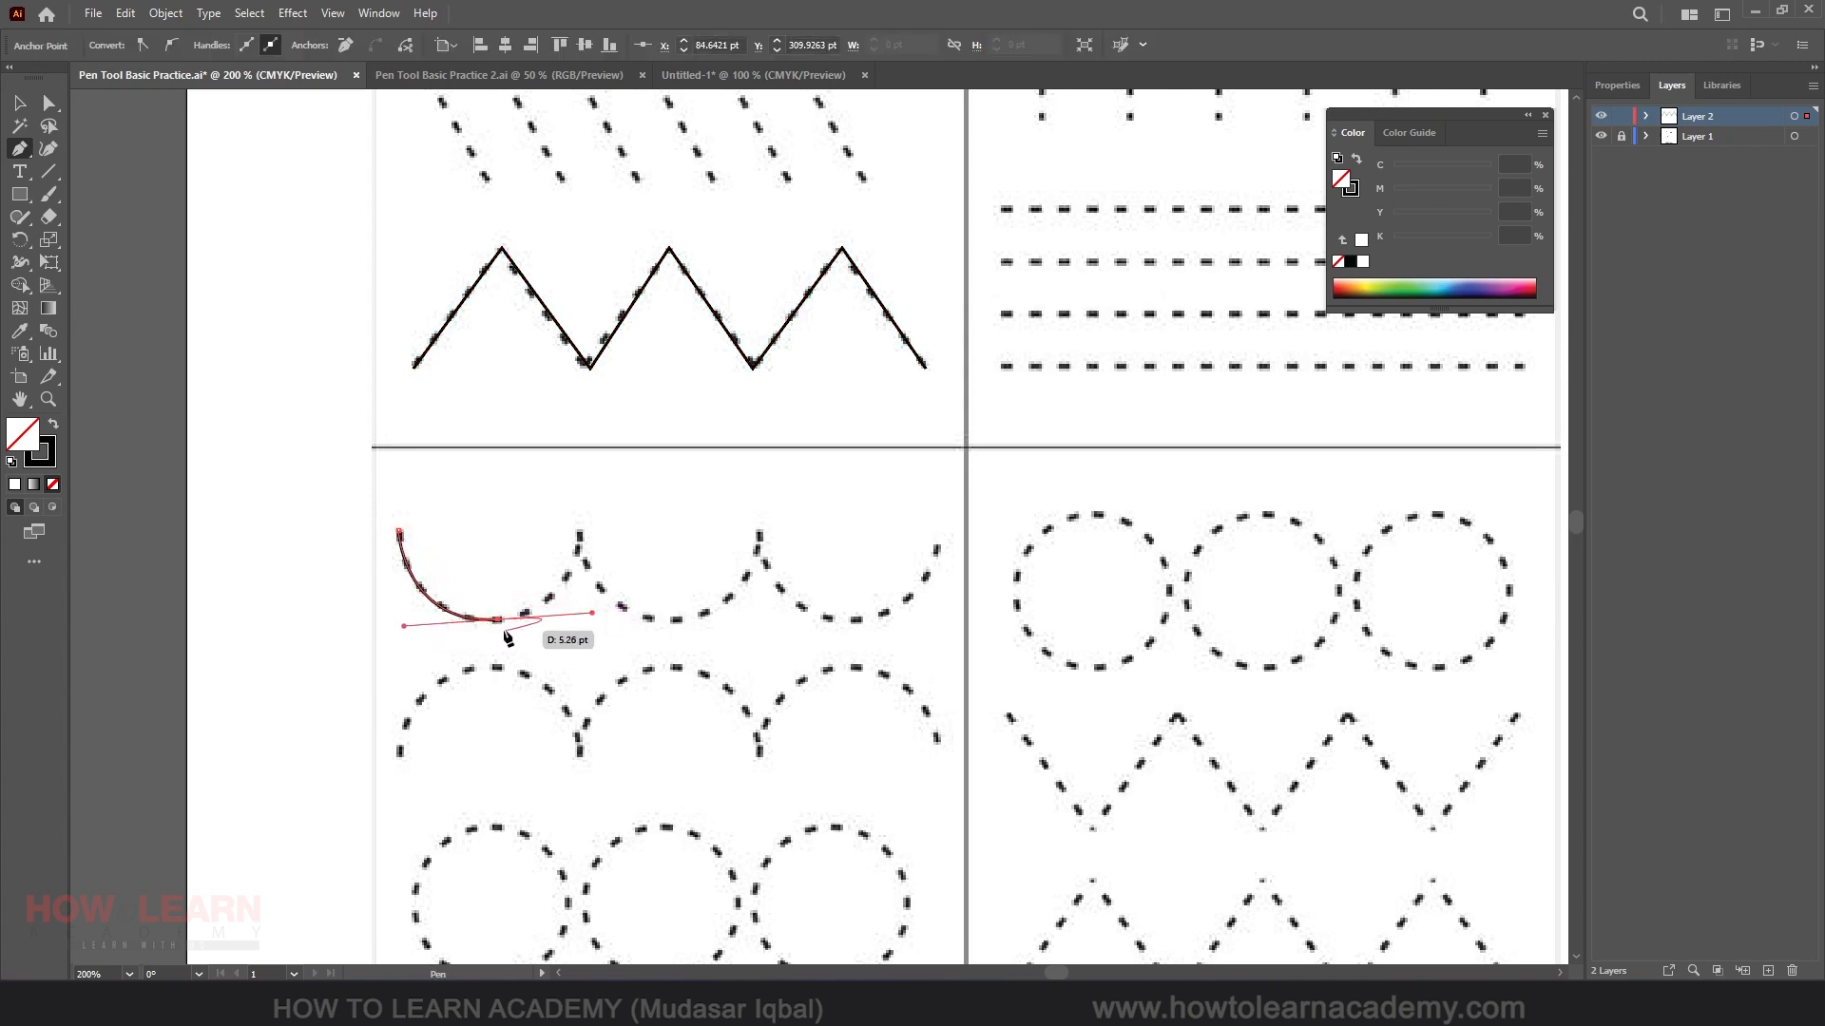
{"action": "left_click", "coordinate": [579, 532]}
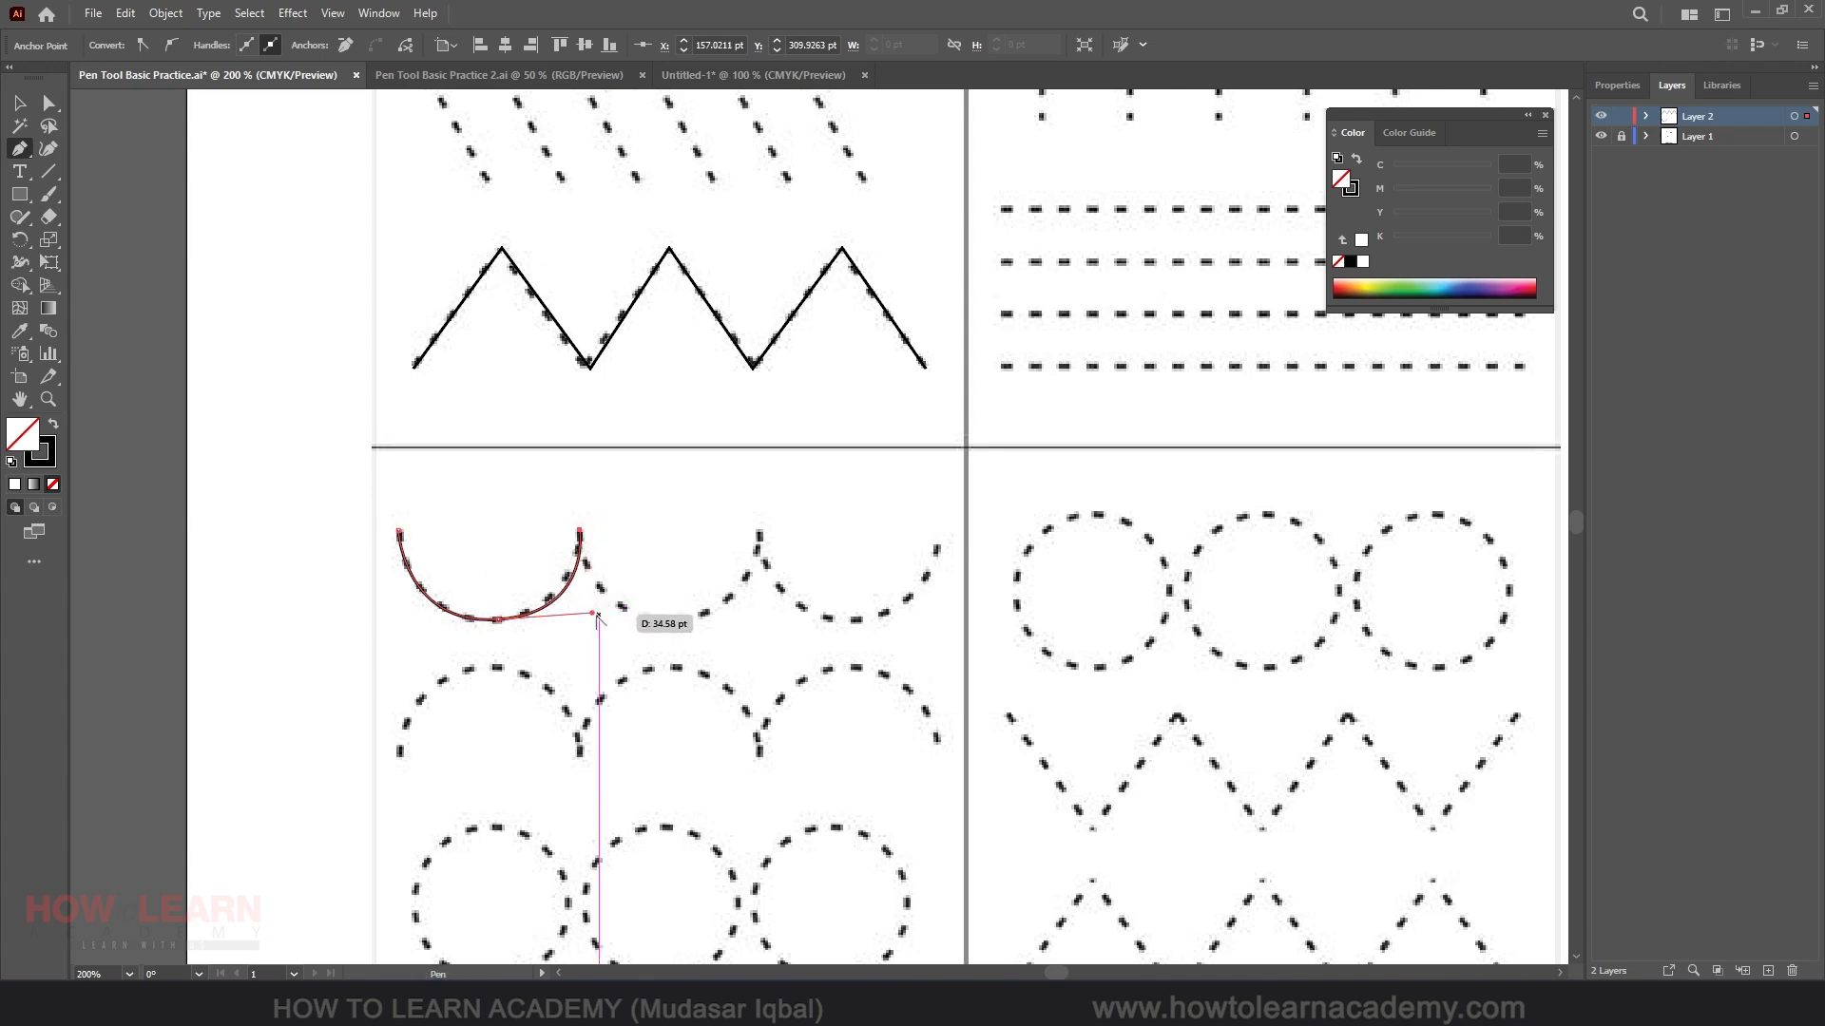
{"action": "left_click_drag", "start_coordinate": [586, 611], "coordinate": [581, 611]}
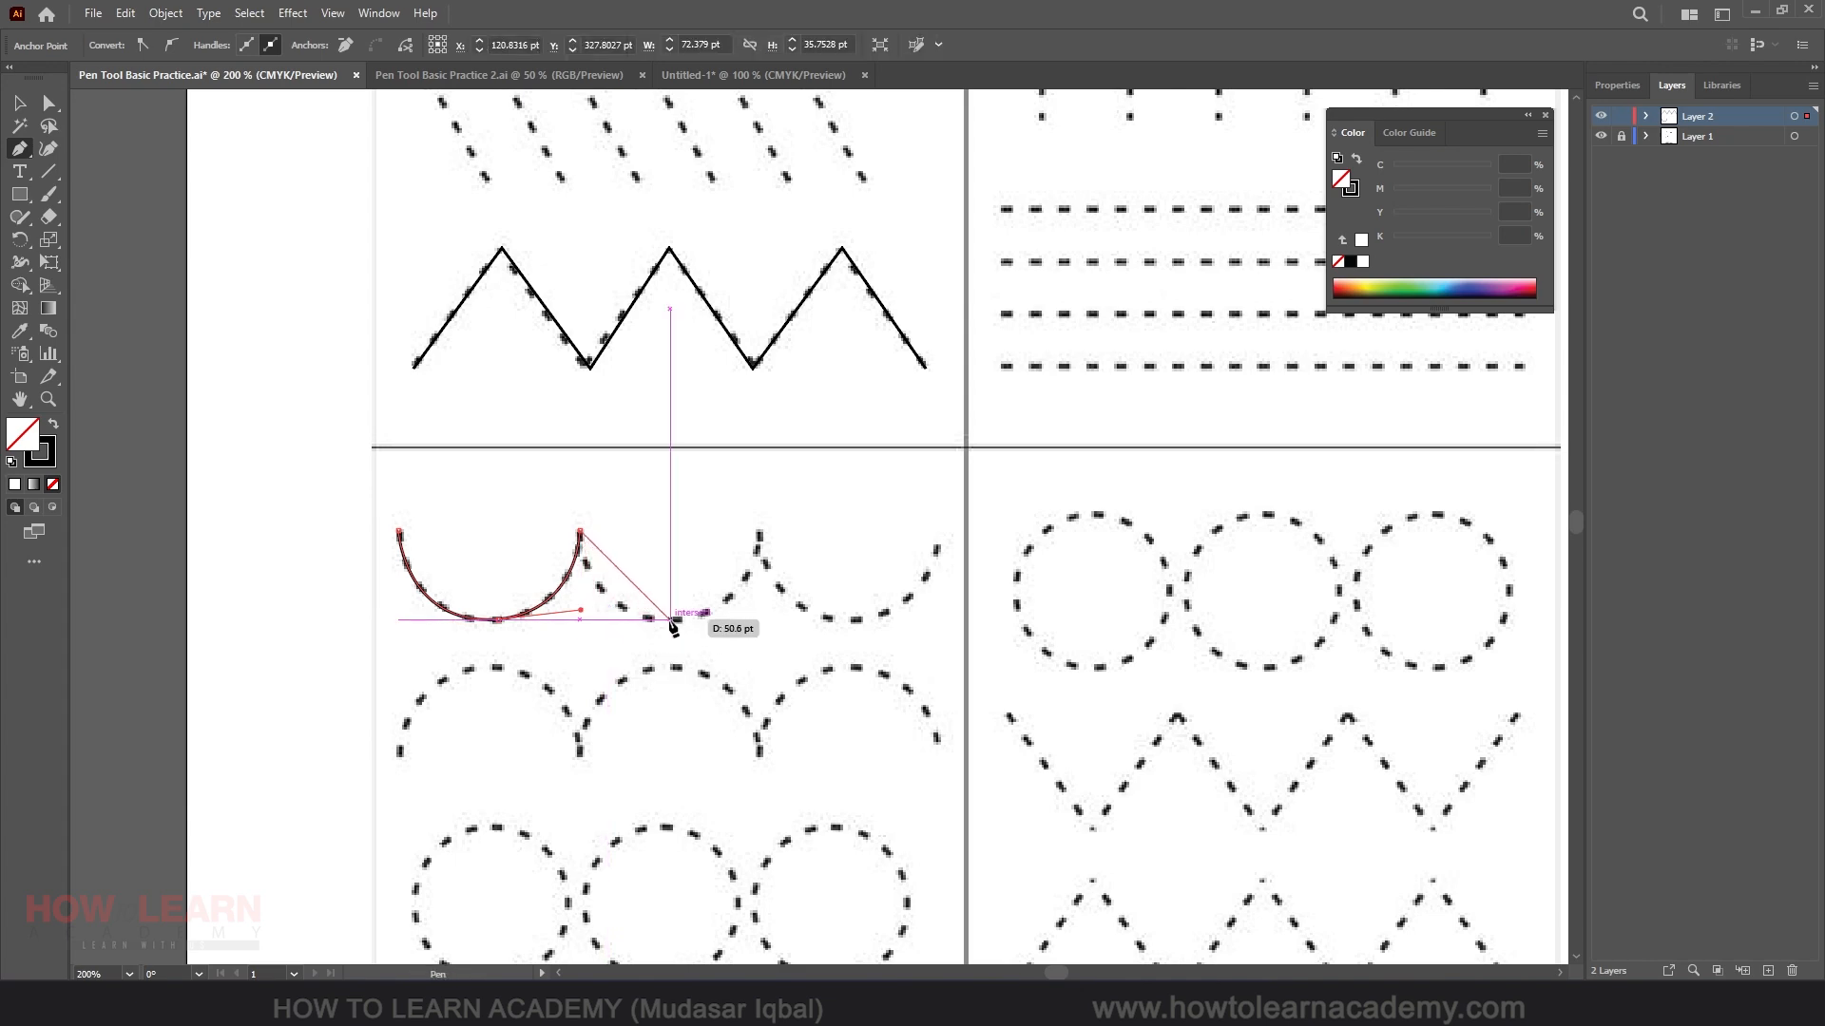
Continue the path along the second and third dashed bowls, removing the outgoing handle at the cusp between them, to about 215 by 36 pt overall.
{"action": "left_click_drag", "start_coordinate": [671, 620], "coordinate": [768, 631]}
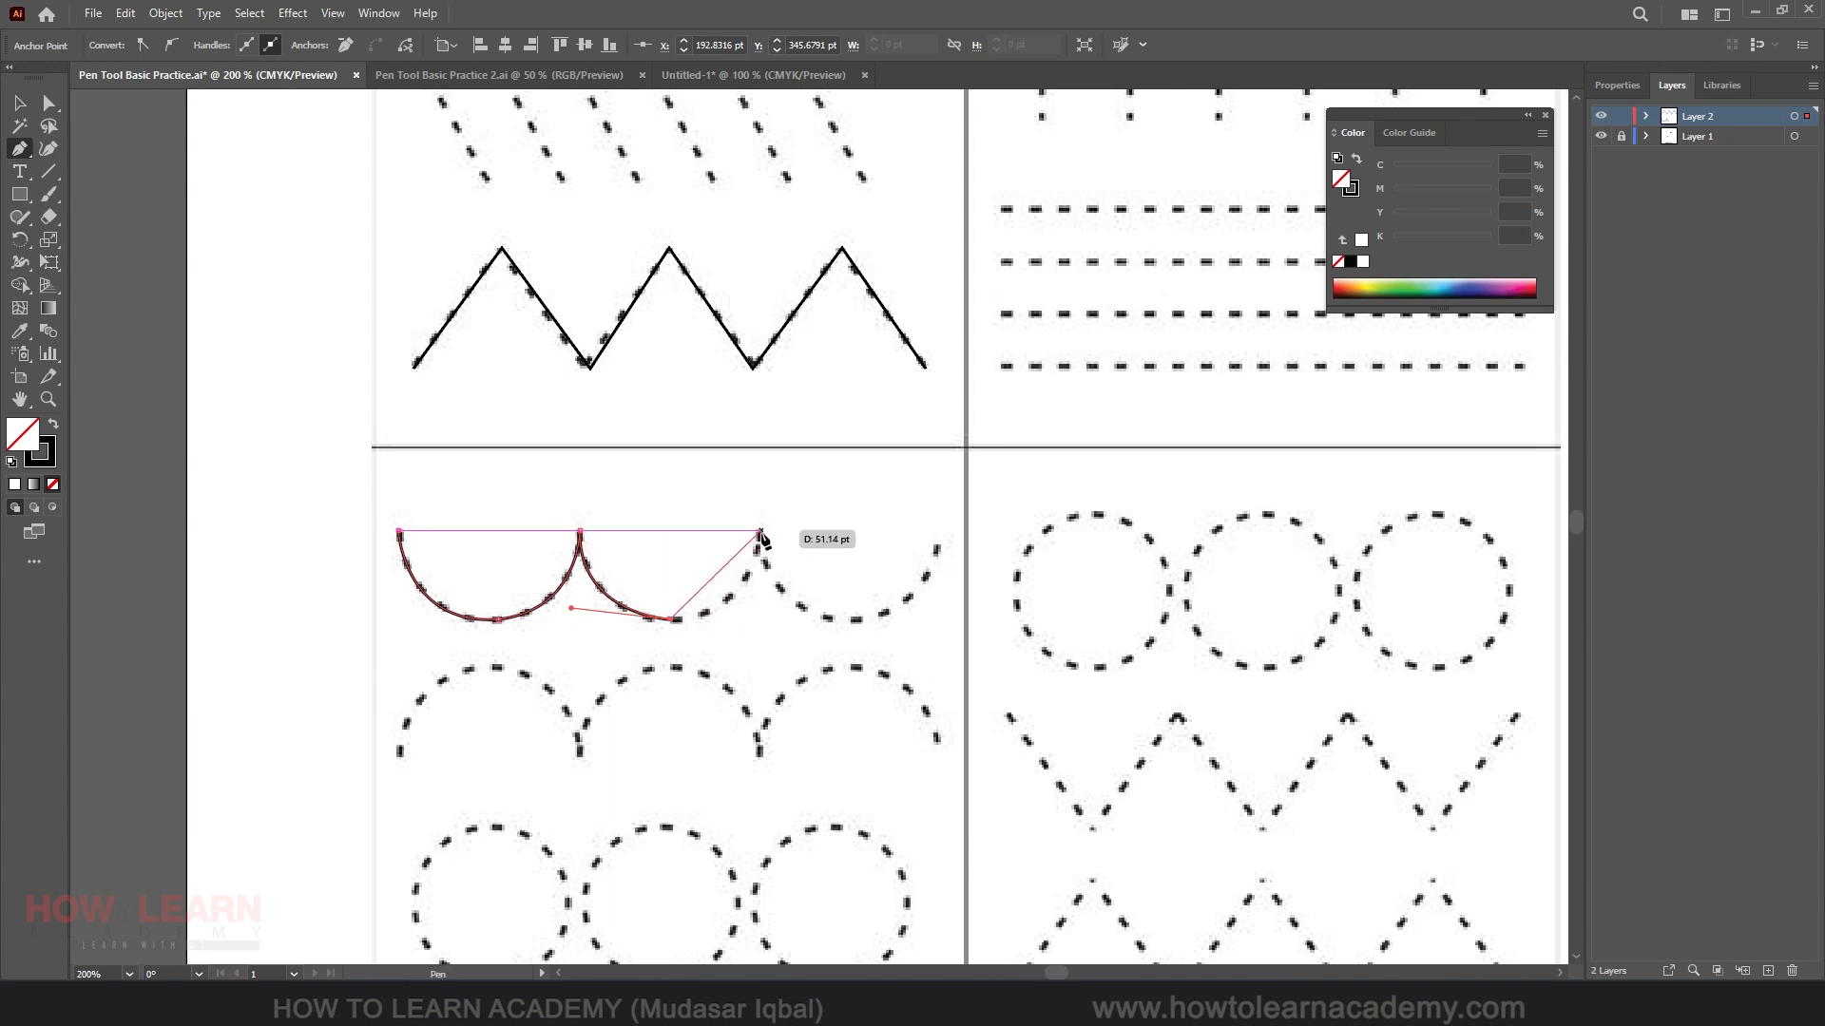
{"action": "left_click_drag", "start_coordinate": [760, 532], "coordinate": [791, 431]}
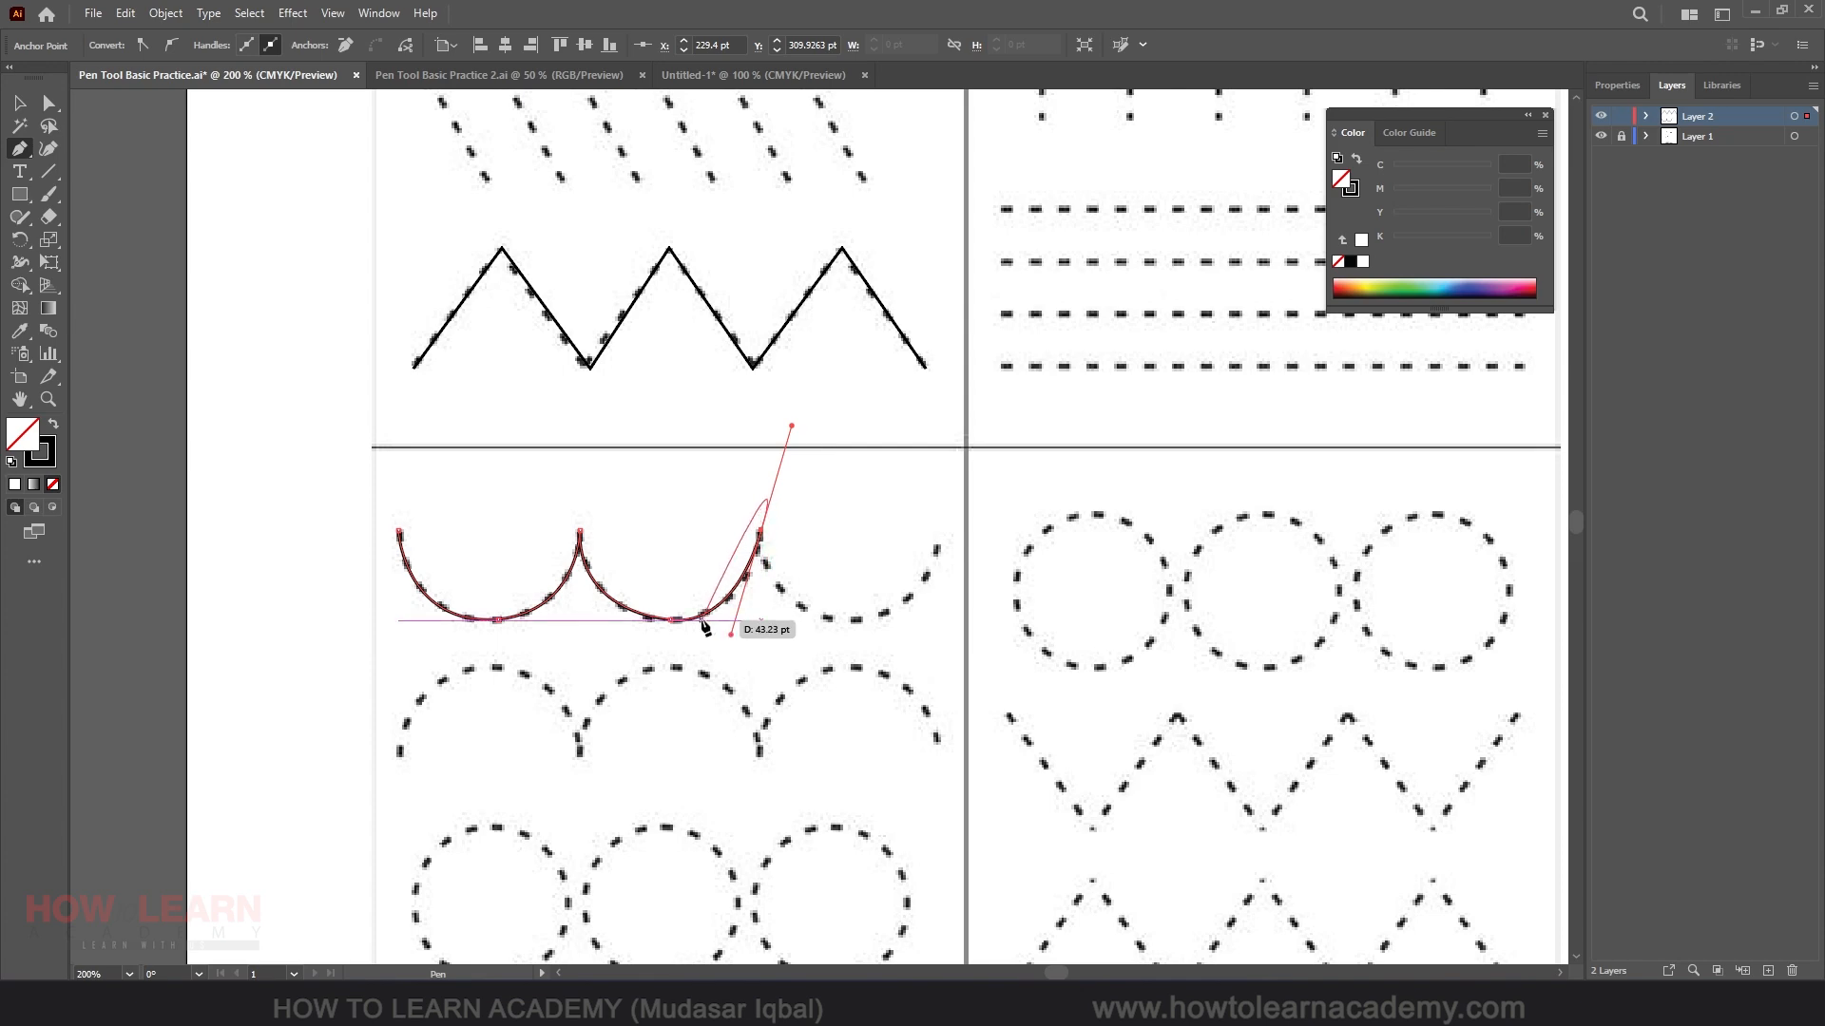
{"action": "left_click", "coordinate": [760, 532]}
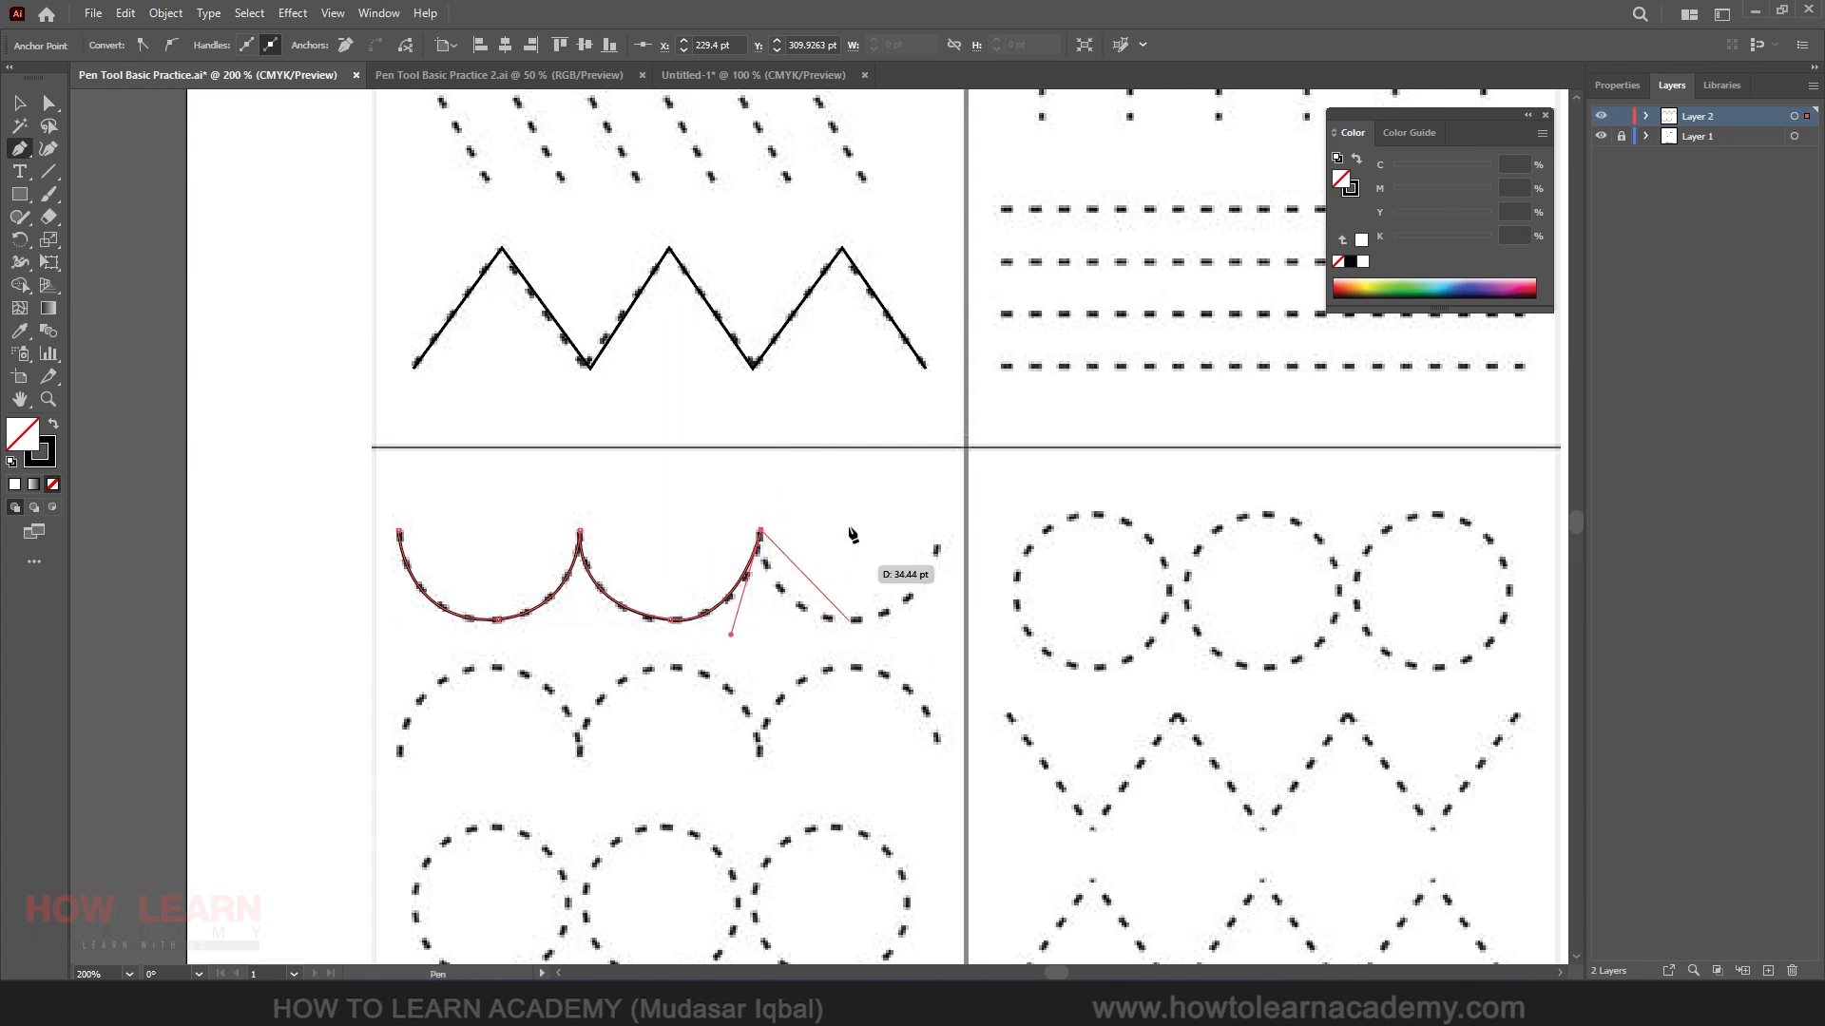
{"action": "left_click", "coordinate": [849, 620]}
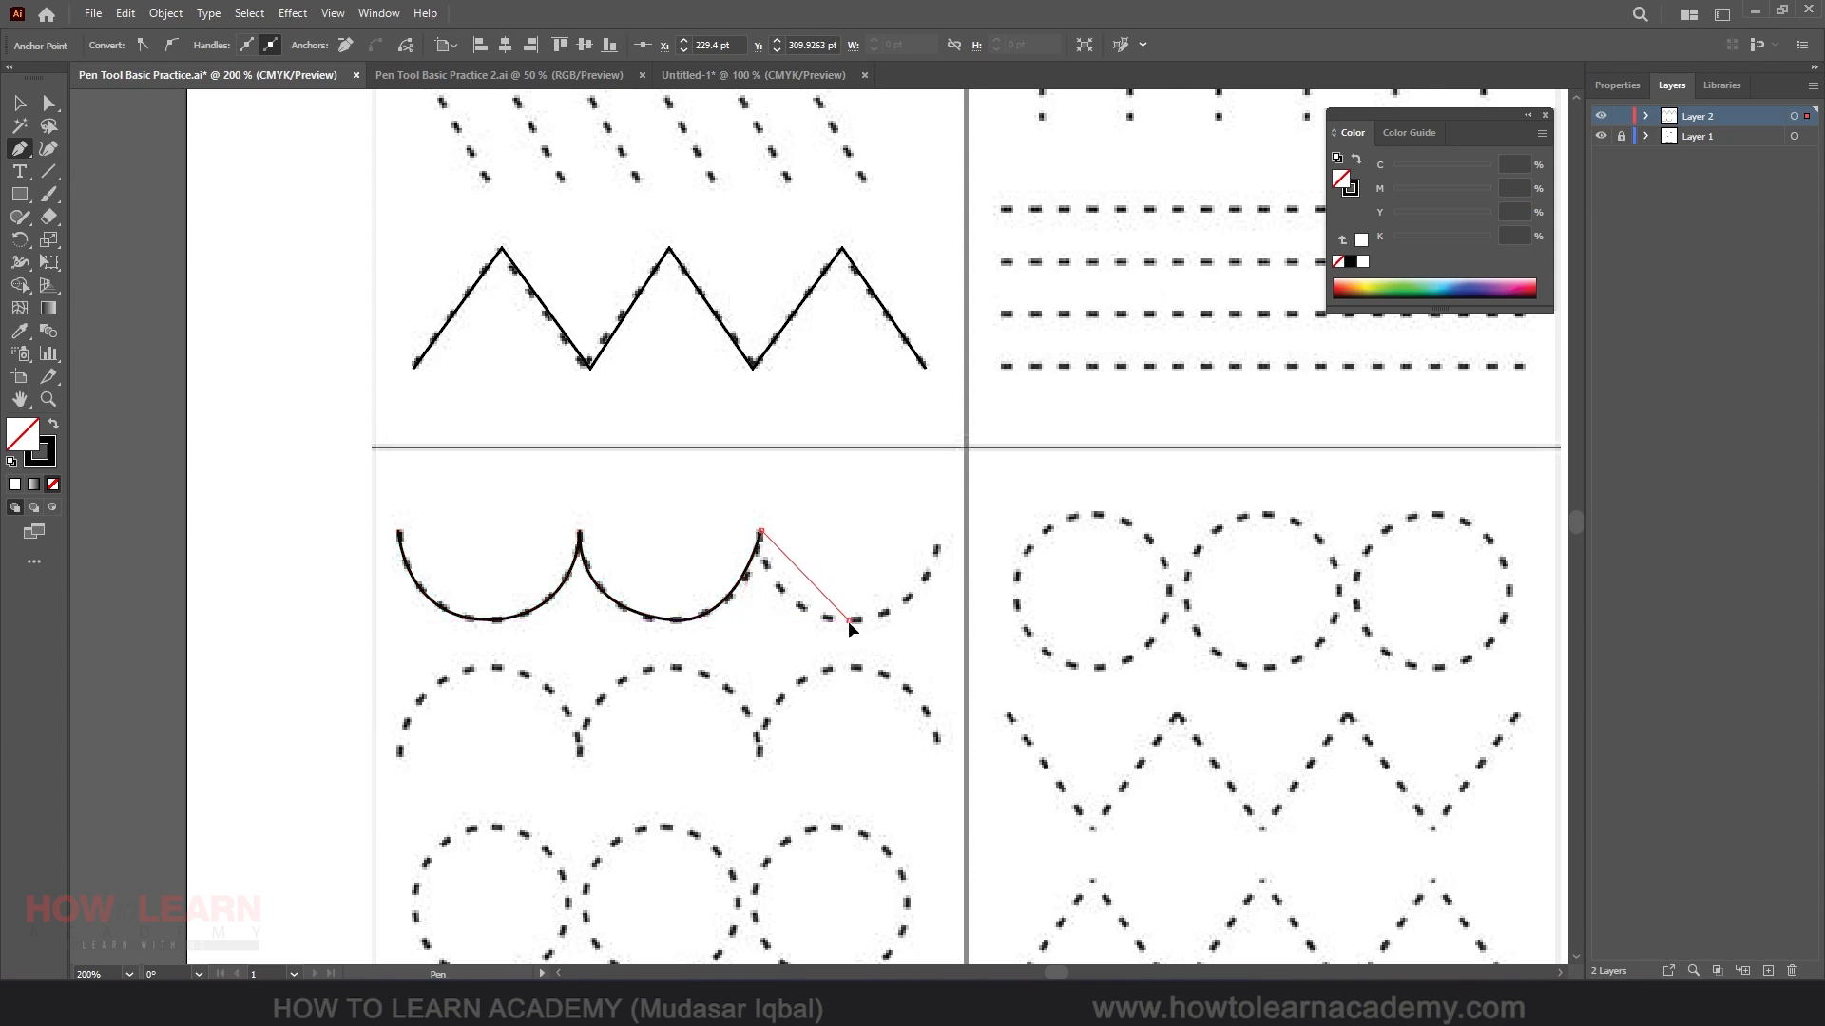
{"action": "left_click_drag", "start_coordinate": [850, 623], "coordinate": [939, 625]}
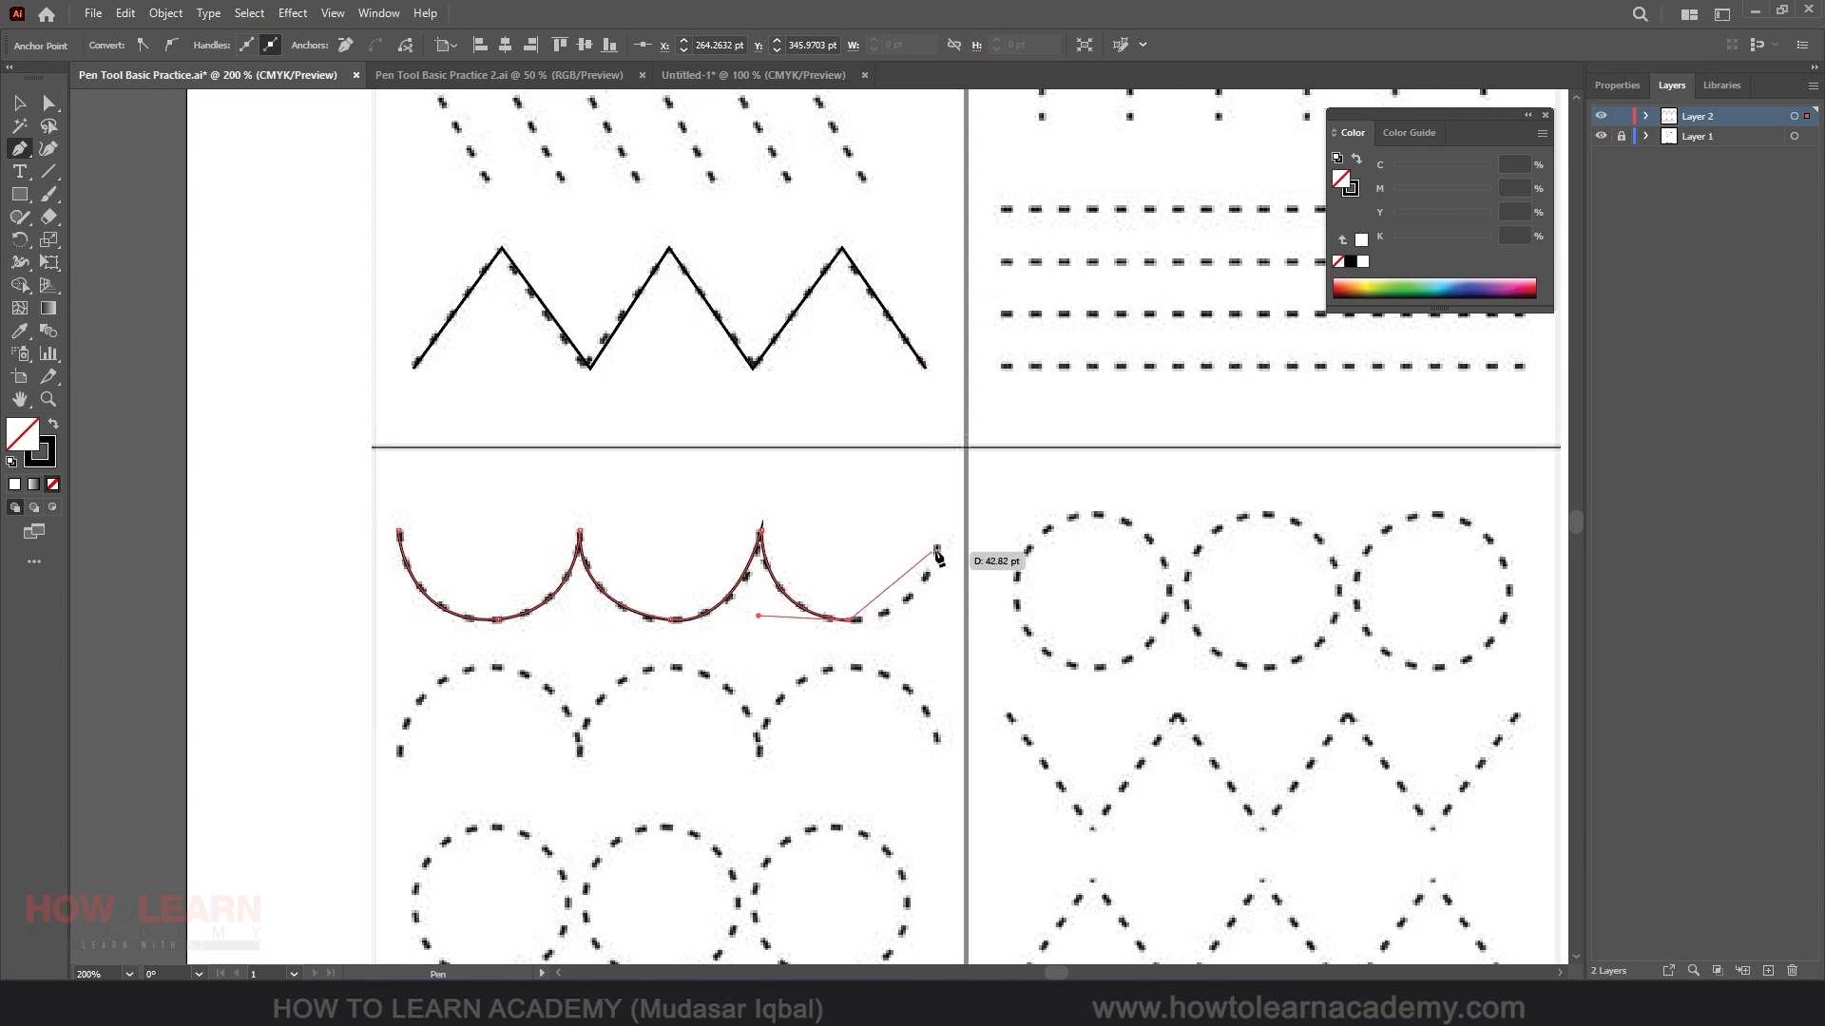
{"action": "left_click_drag", "start_coordinate": [938, 551], "coordinate": [966, 466]}
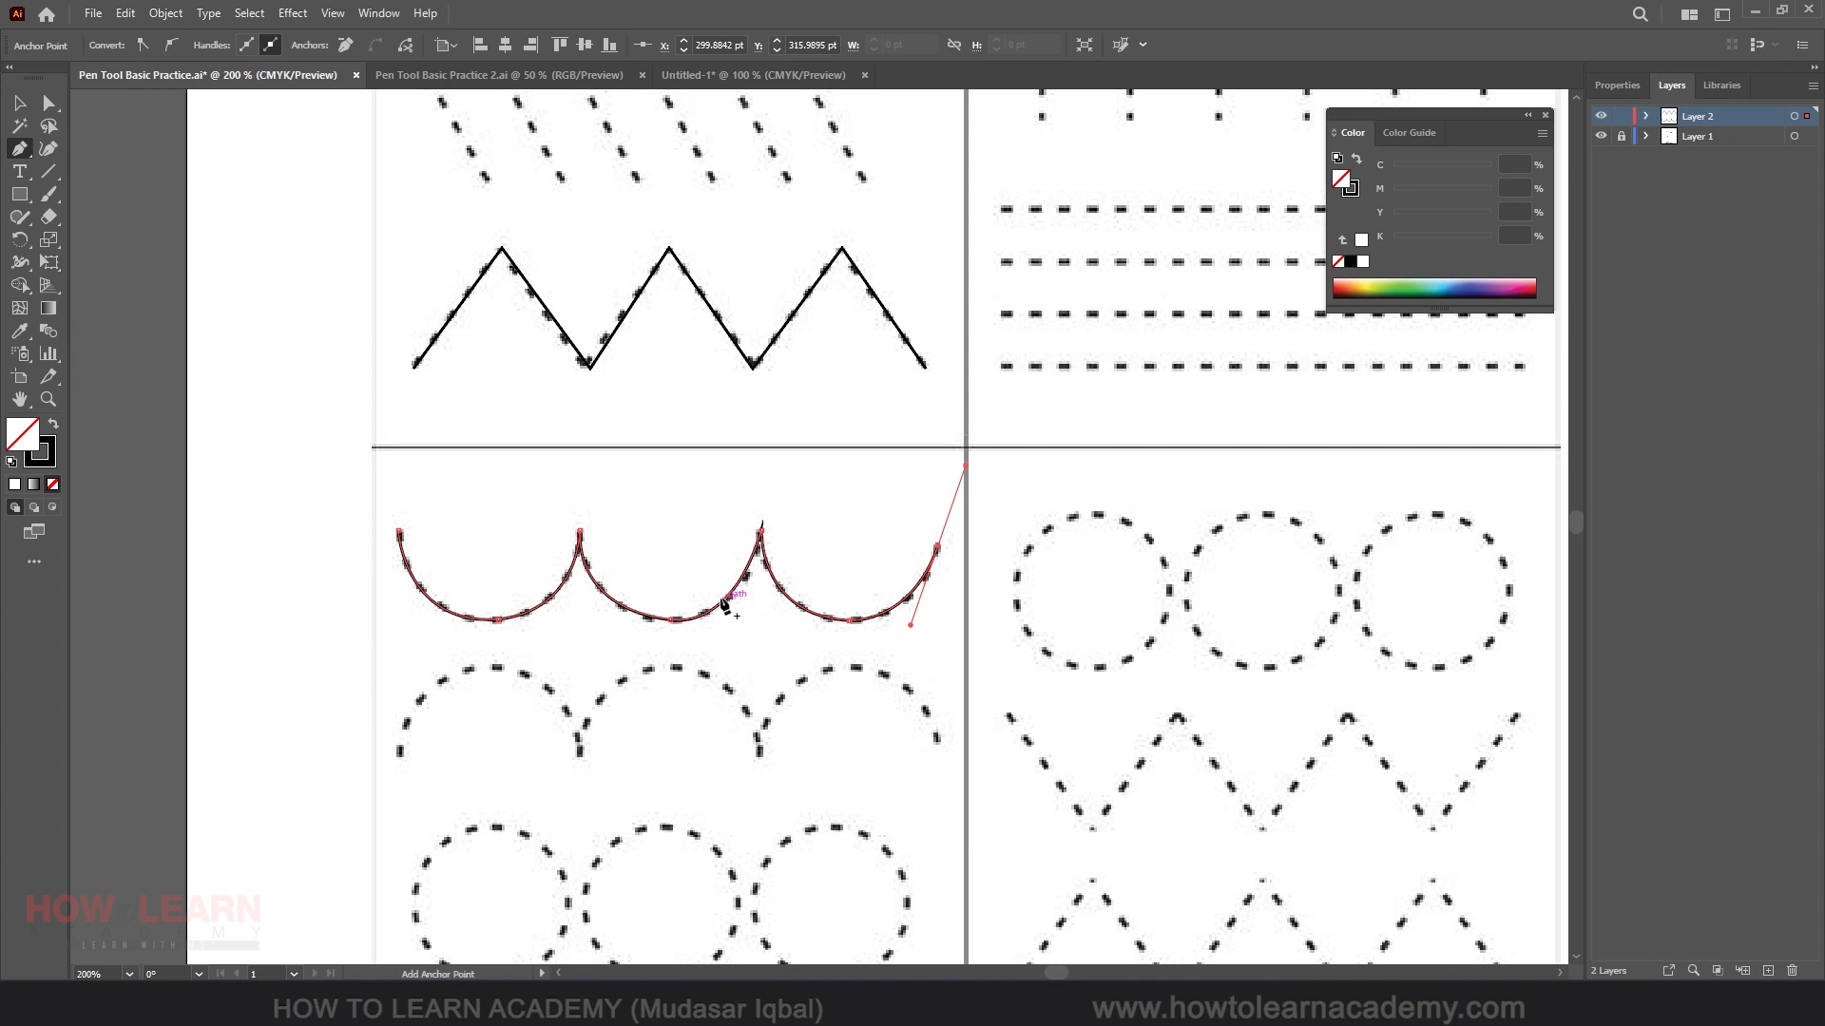
With the Pen tool, draw a straight horizontal path about 216 pt long through the four base points of the dashed arches.
{"action": "scroll", "coordinate": [677, 768], "scroll_direction": "up", "scroll_amount": 1}
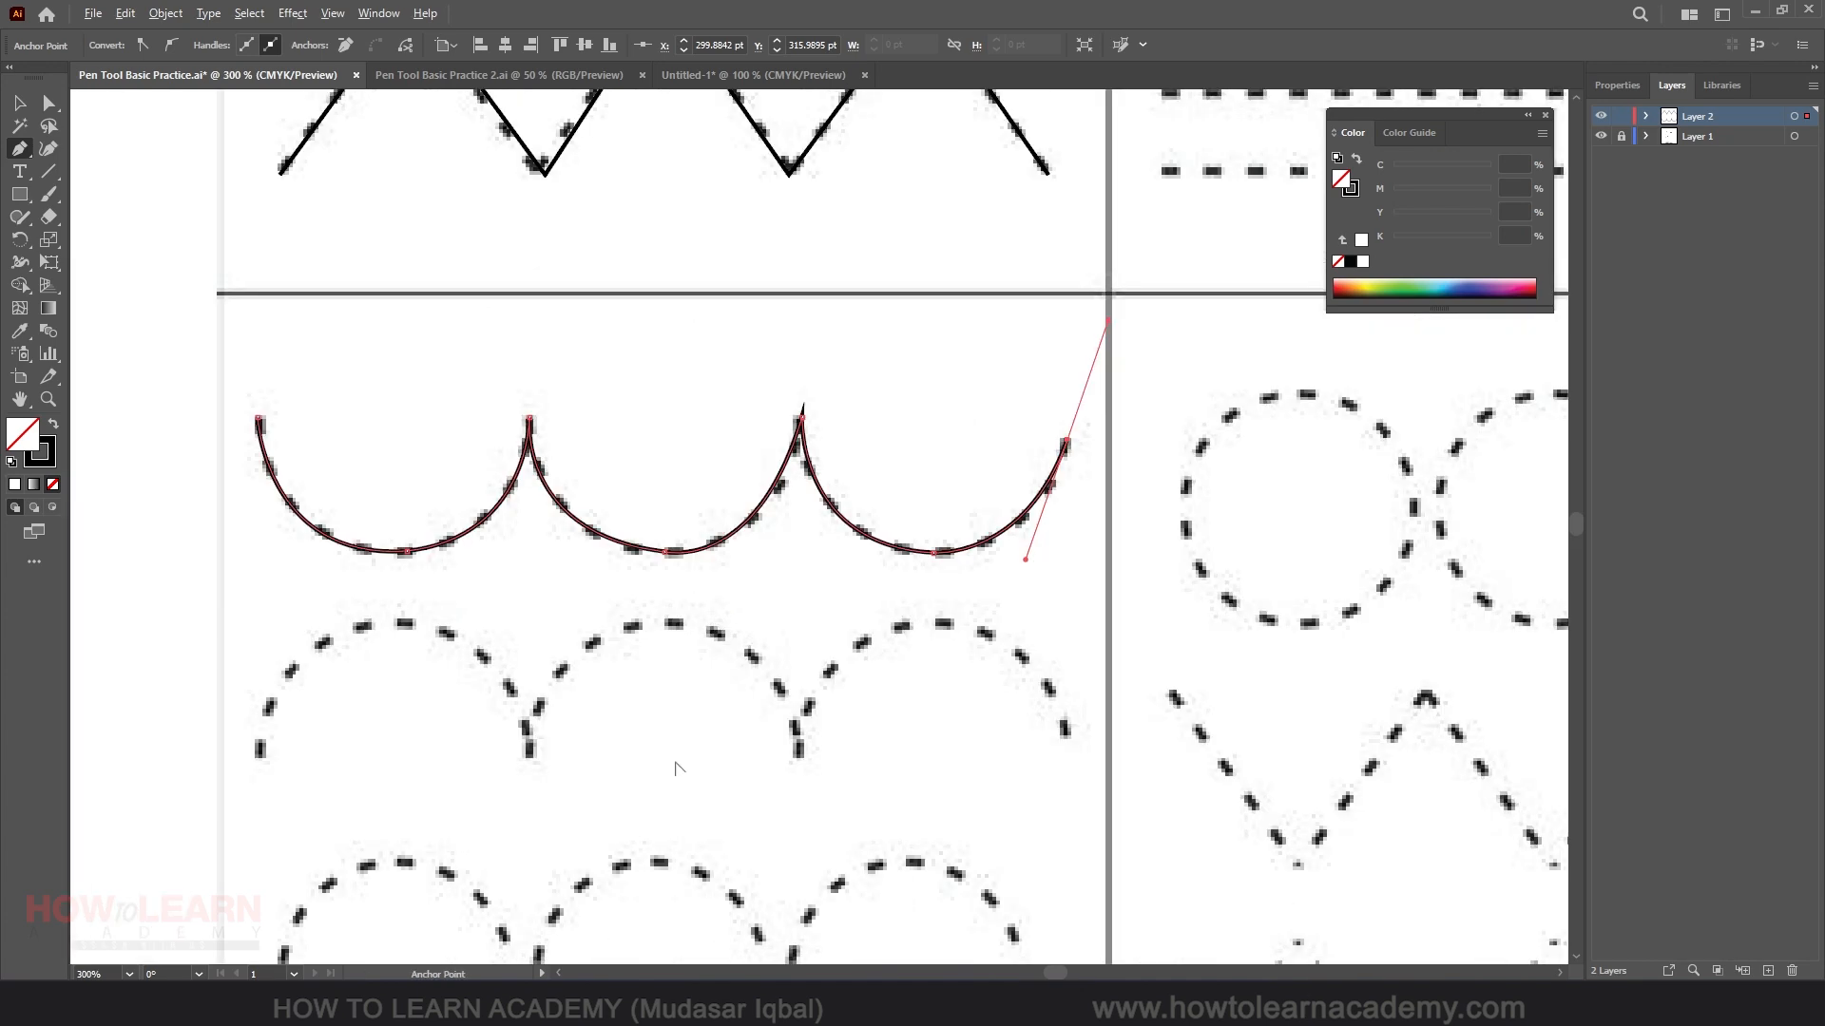
{"action": "left_click", "coordinate": [47, 153]}
{"action": "left_click", "coordinate": [20, 152]}
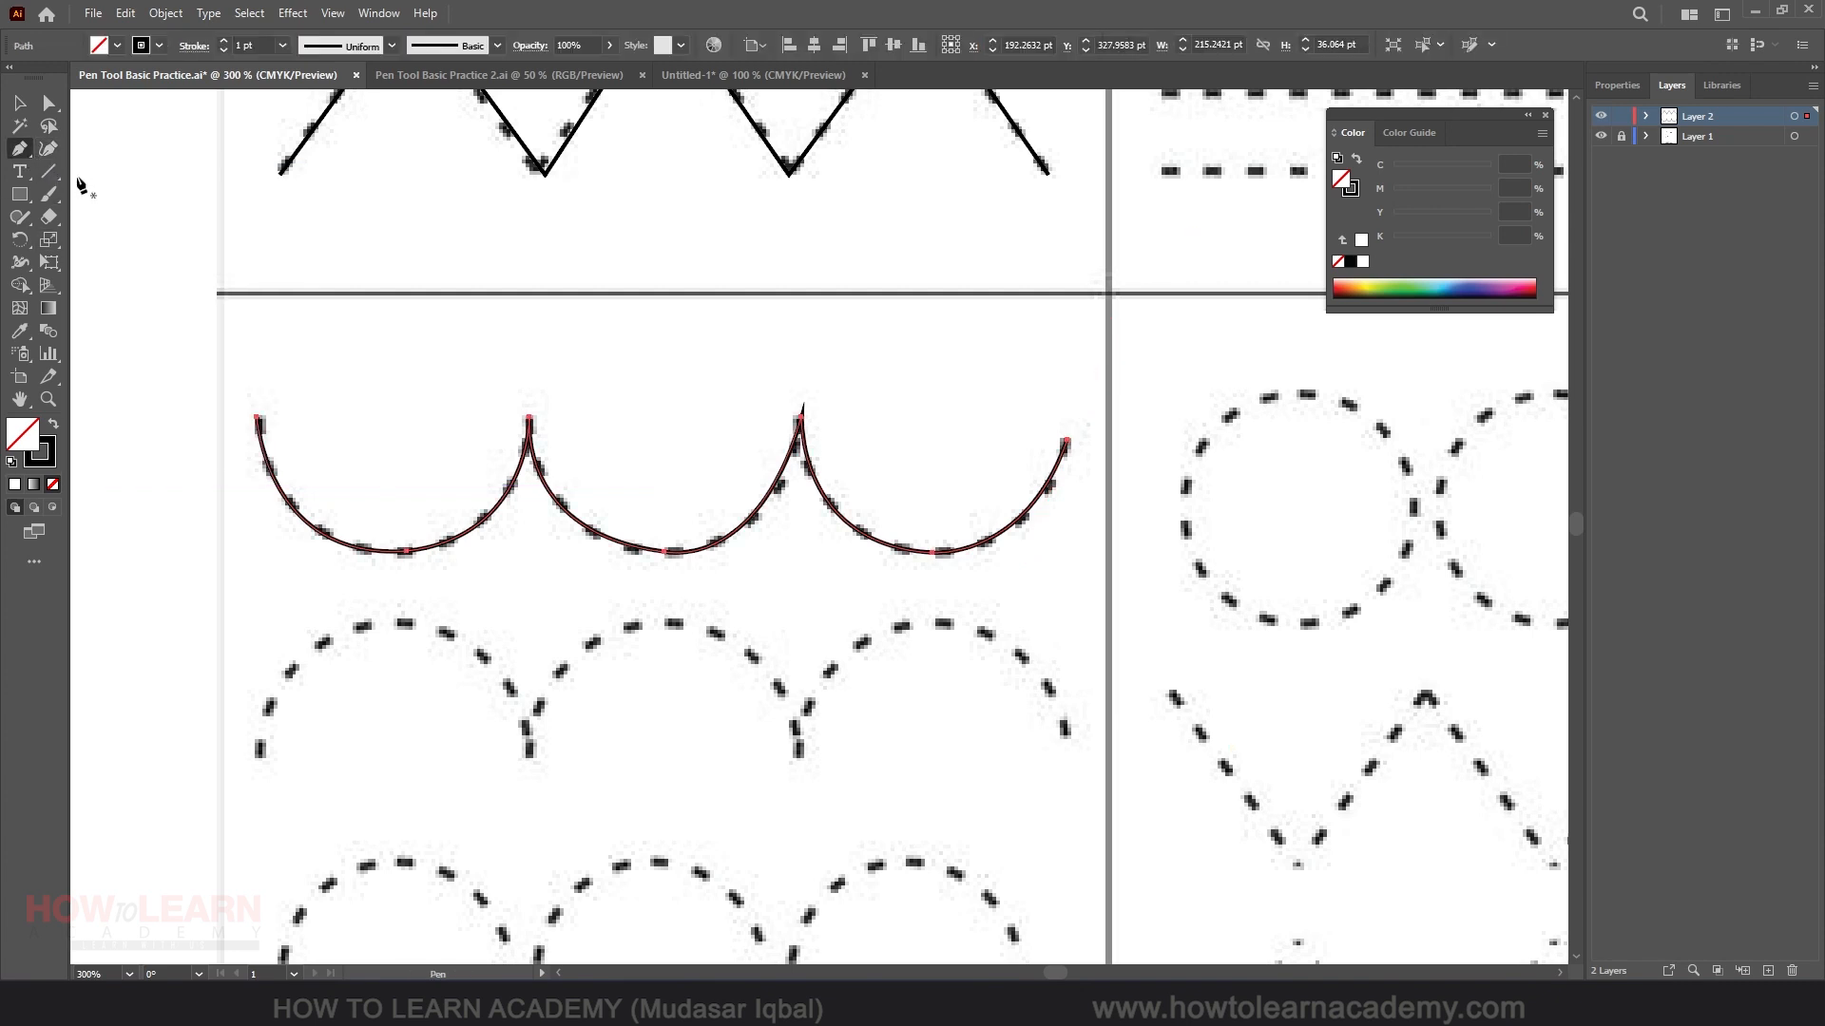
{"action": "left_click", "coordinate": [260, 753]}
{"action": "left_click_drag", "start_coordinate": [529, 754], "coordinate": [580, 756]}
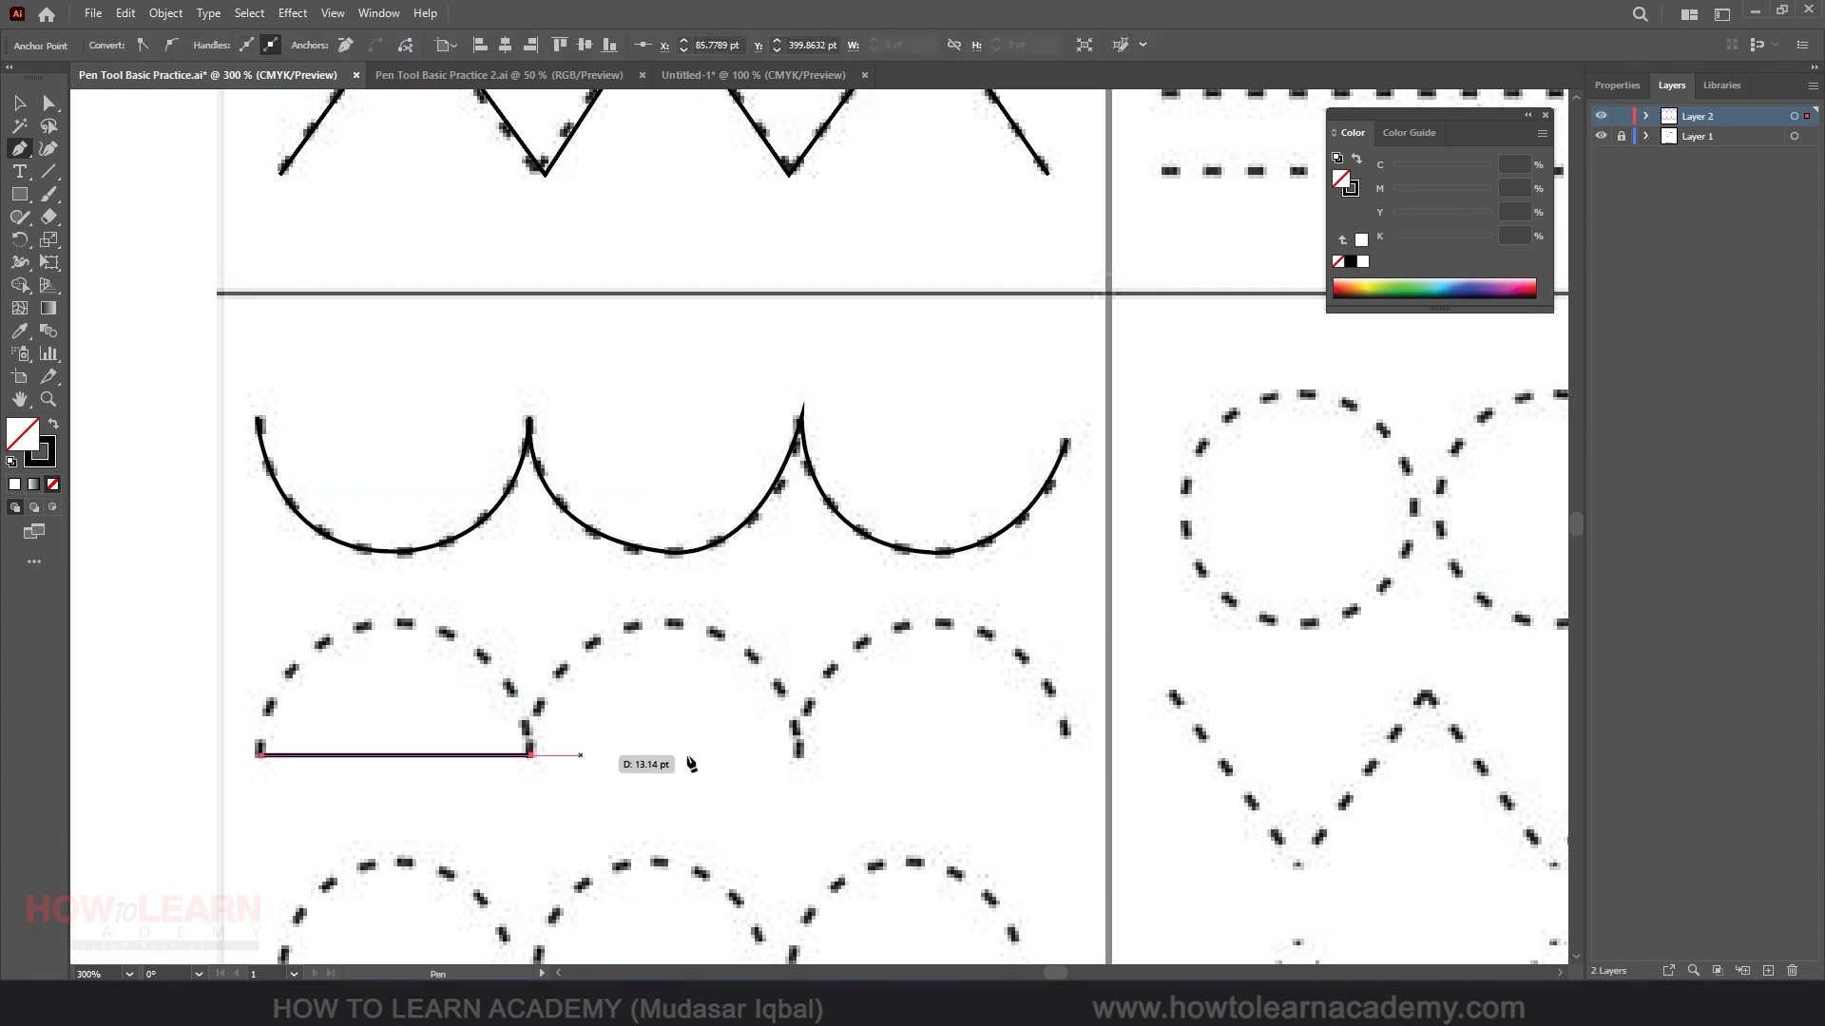
{"action": "left_click", "coordinate": [799, 755]}
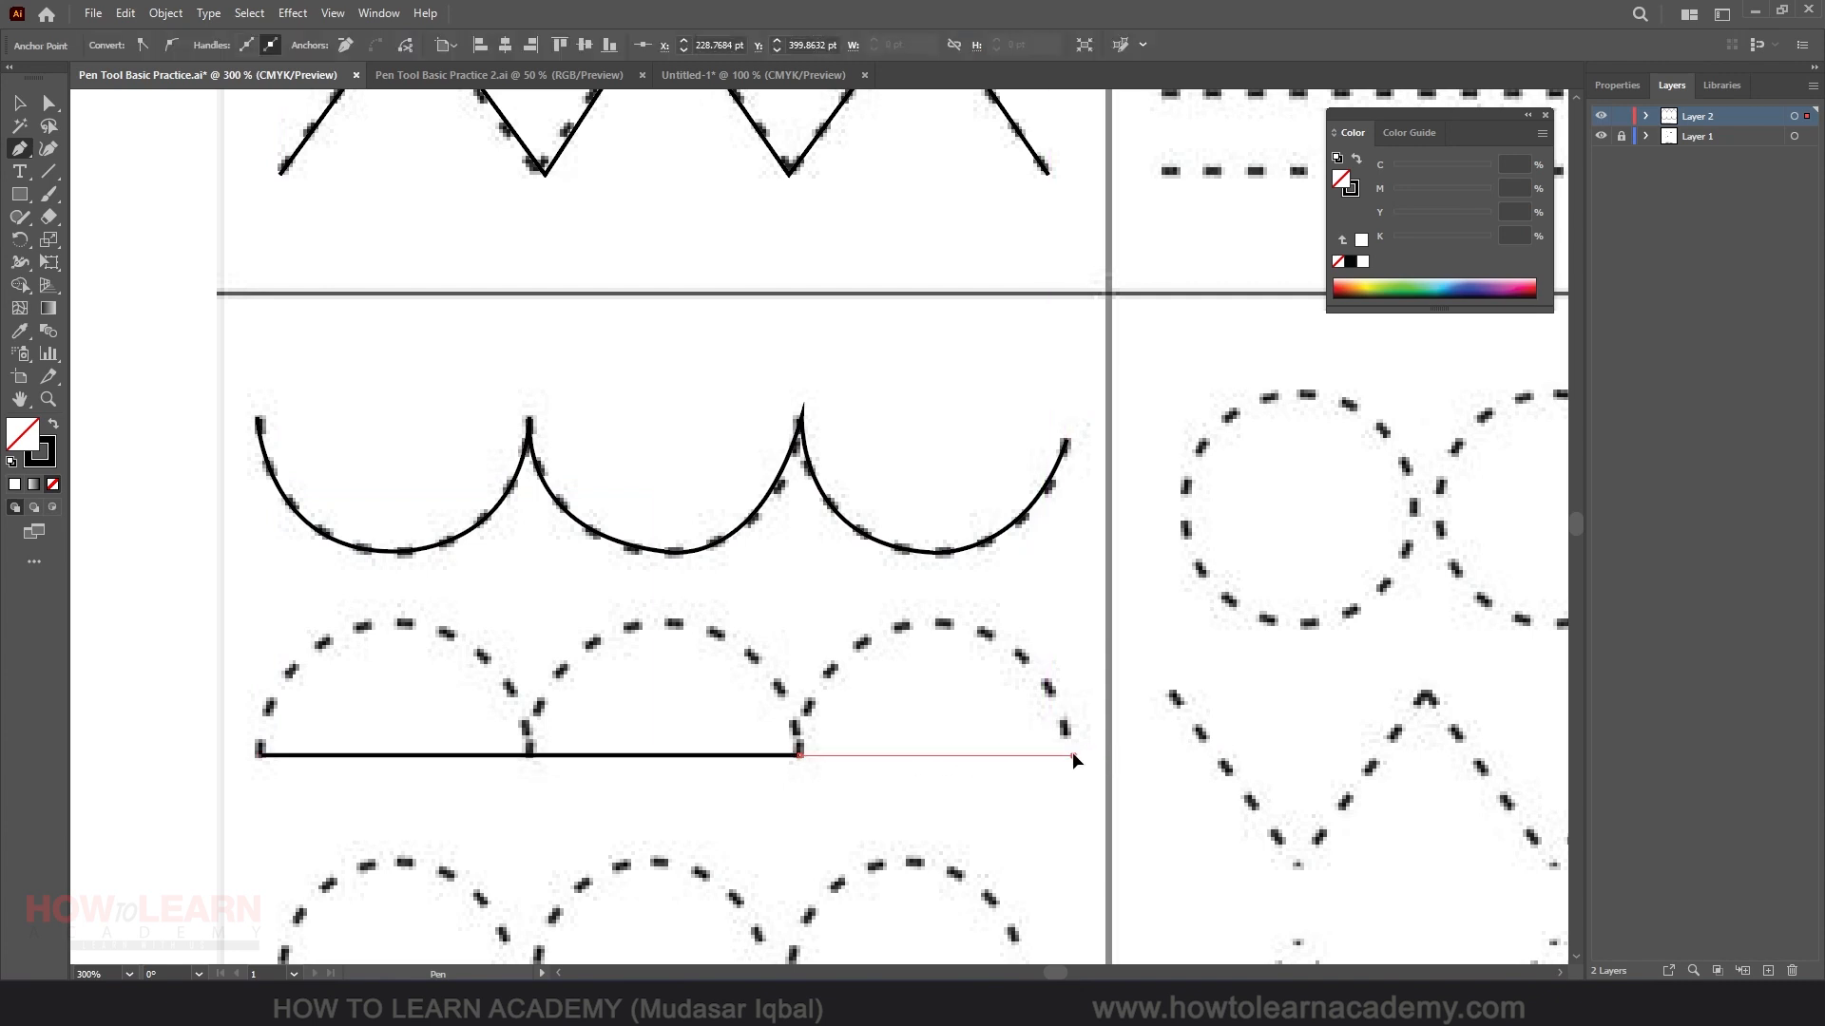
{"action": "left_click", "coordinate": [1072, 755]}
{"action": "key", "text": "Escape"}
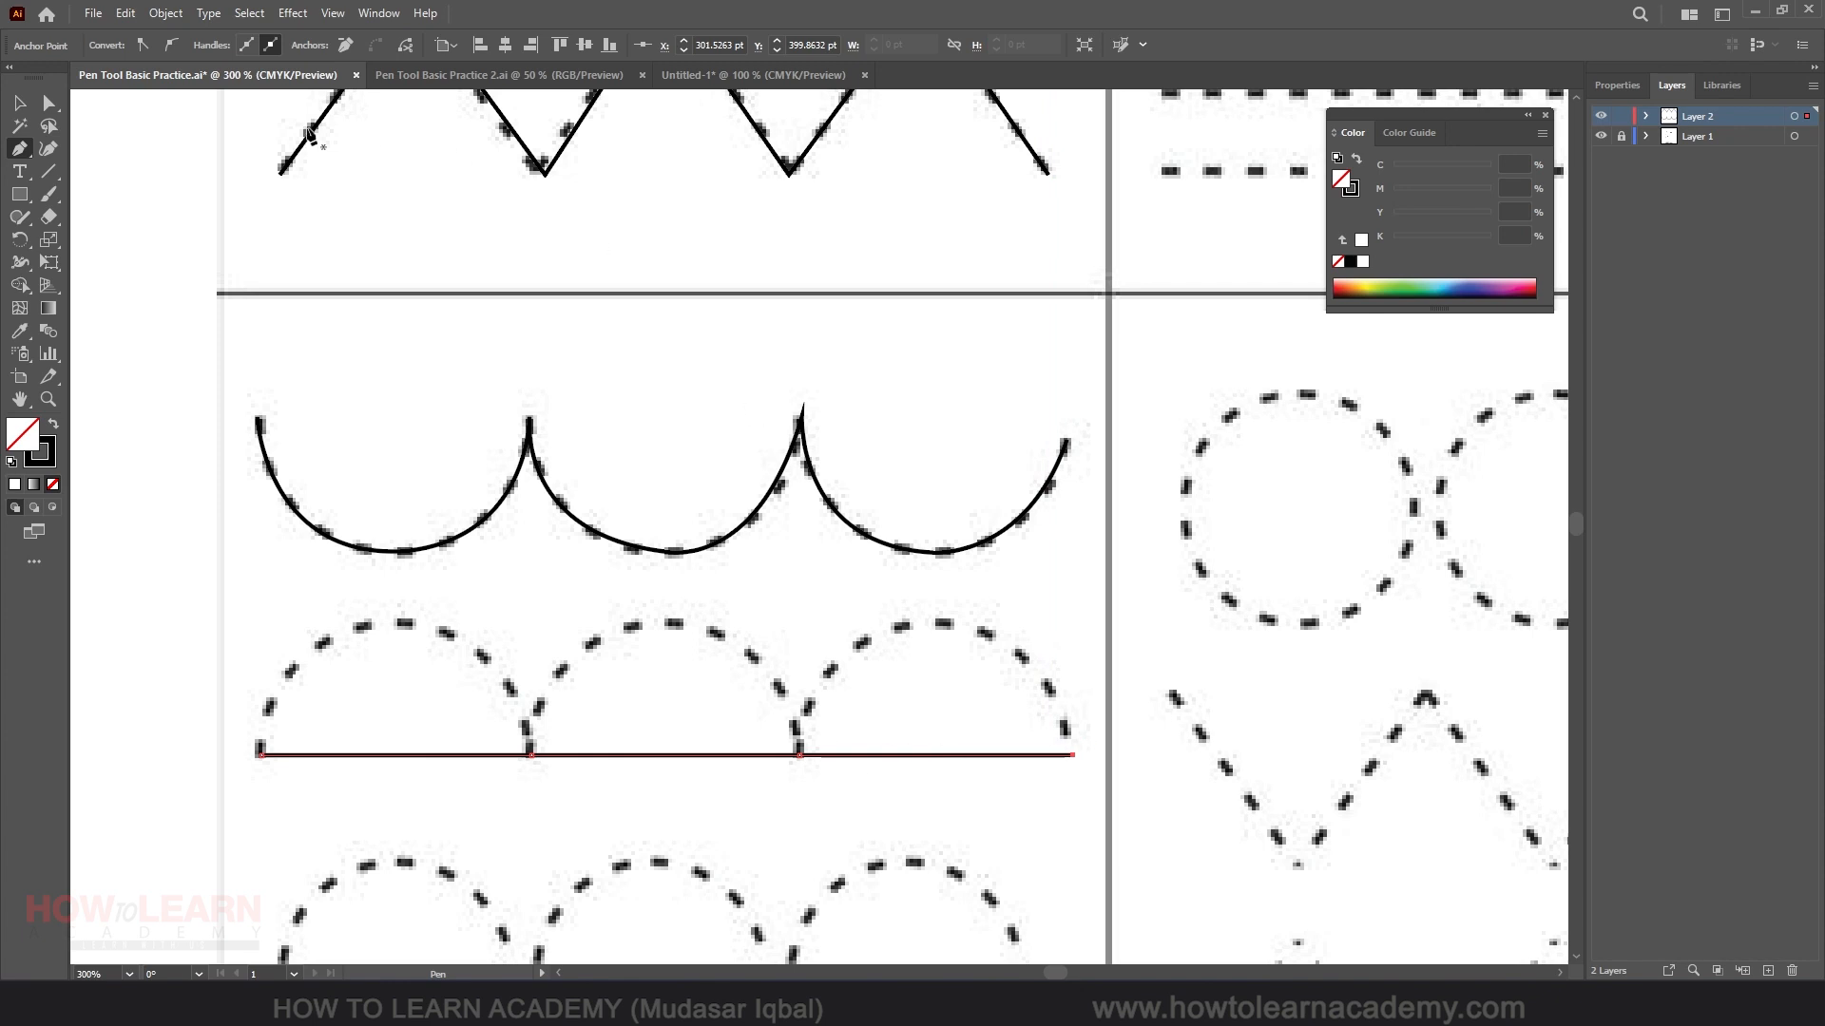
With the Curvature tool, bend the three straight segments up onto the tops of the dashed arches, about 35 pt high, and finish the path.
{"action": "left_click", "coordinate": [49, 150]}
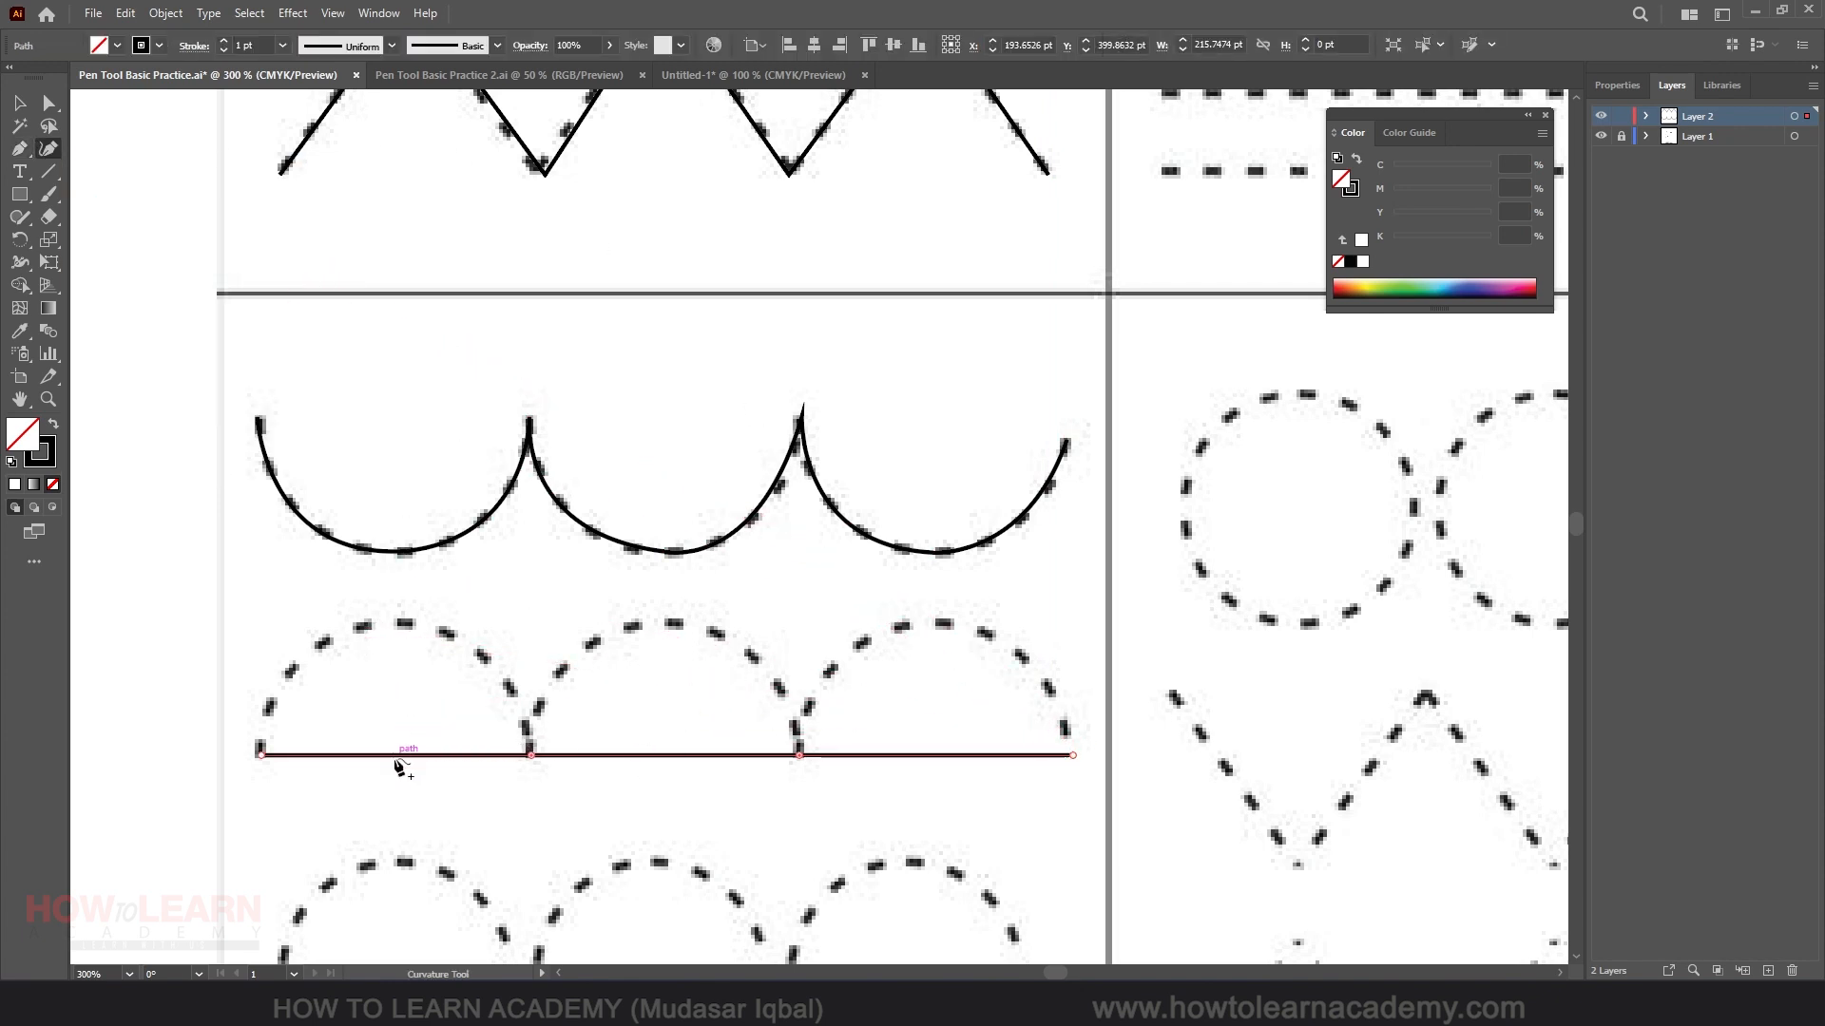
{"action": "left_click_drag", "start_coordinate": [394, 755], "coordinate": [390, 624]}
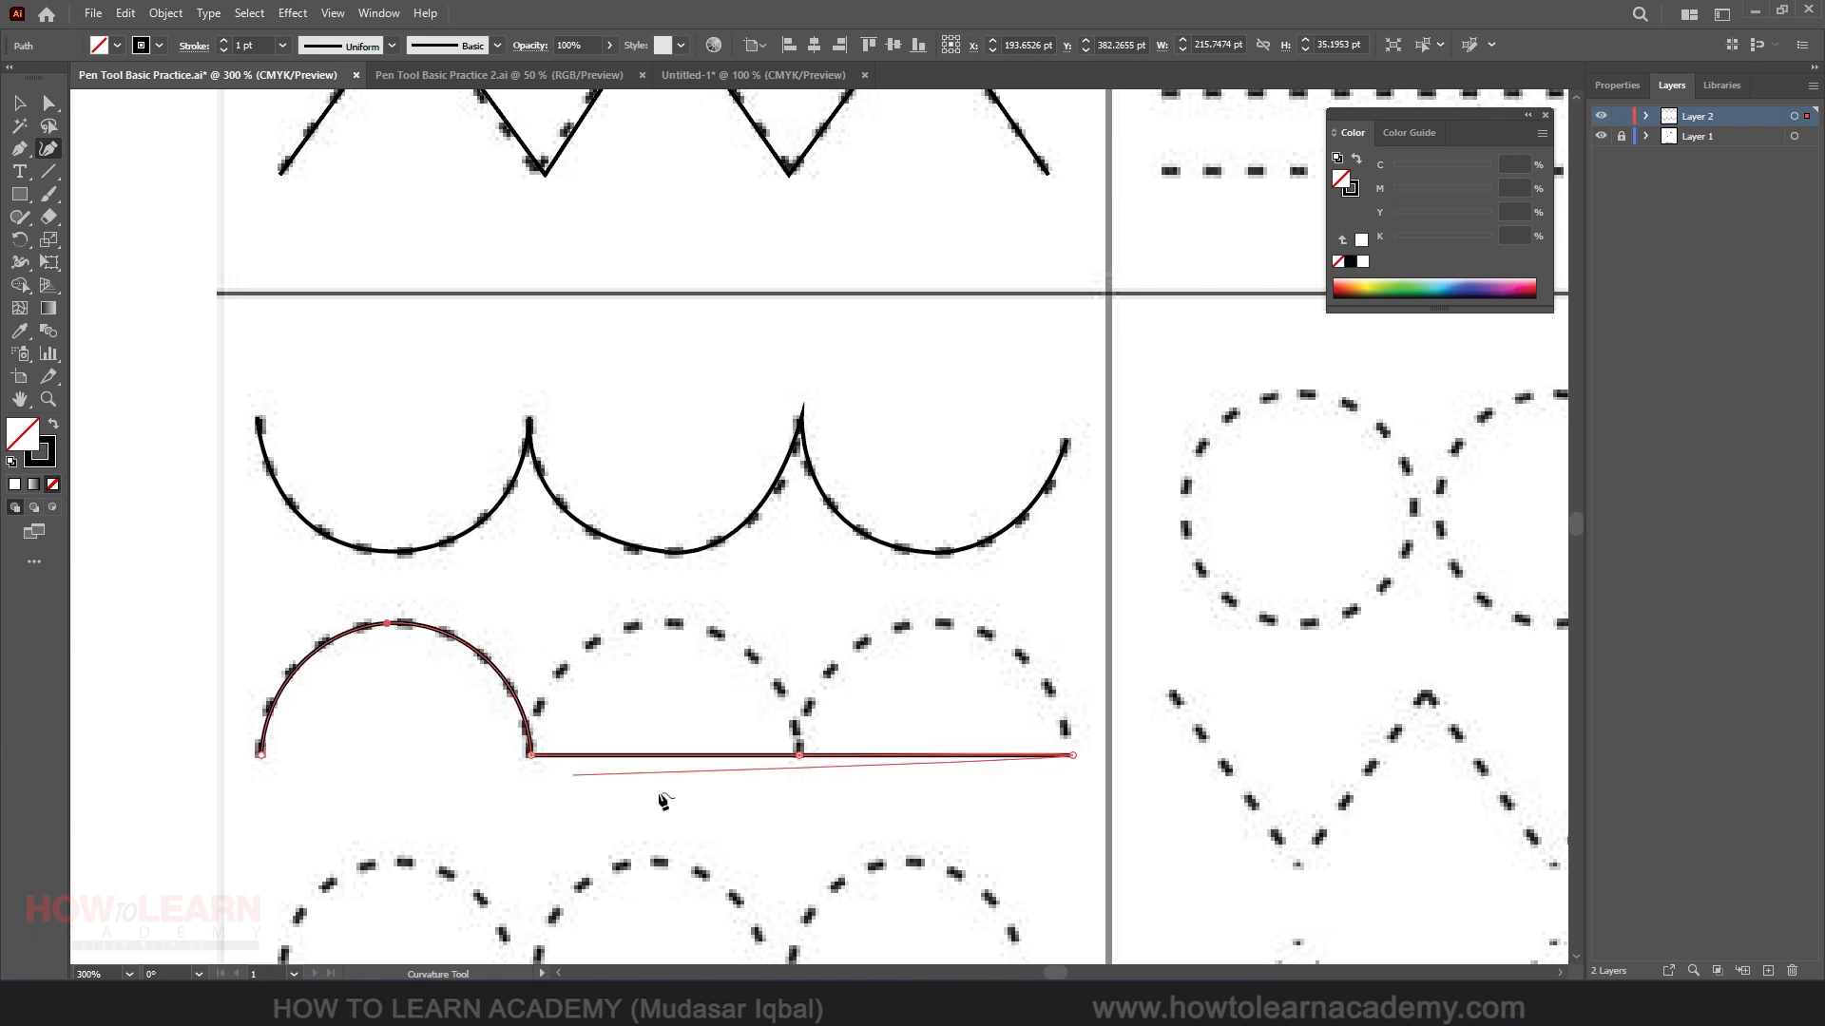
{"action": "left_click_drag", "start_coordinate": [683, 756], "coordinate": [667, 627]}
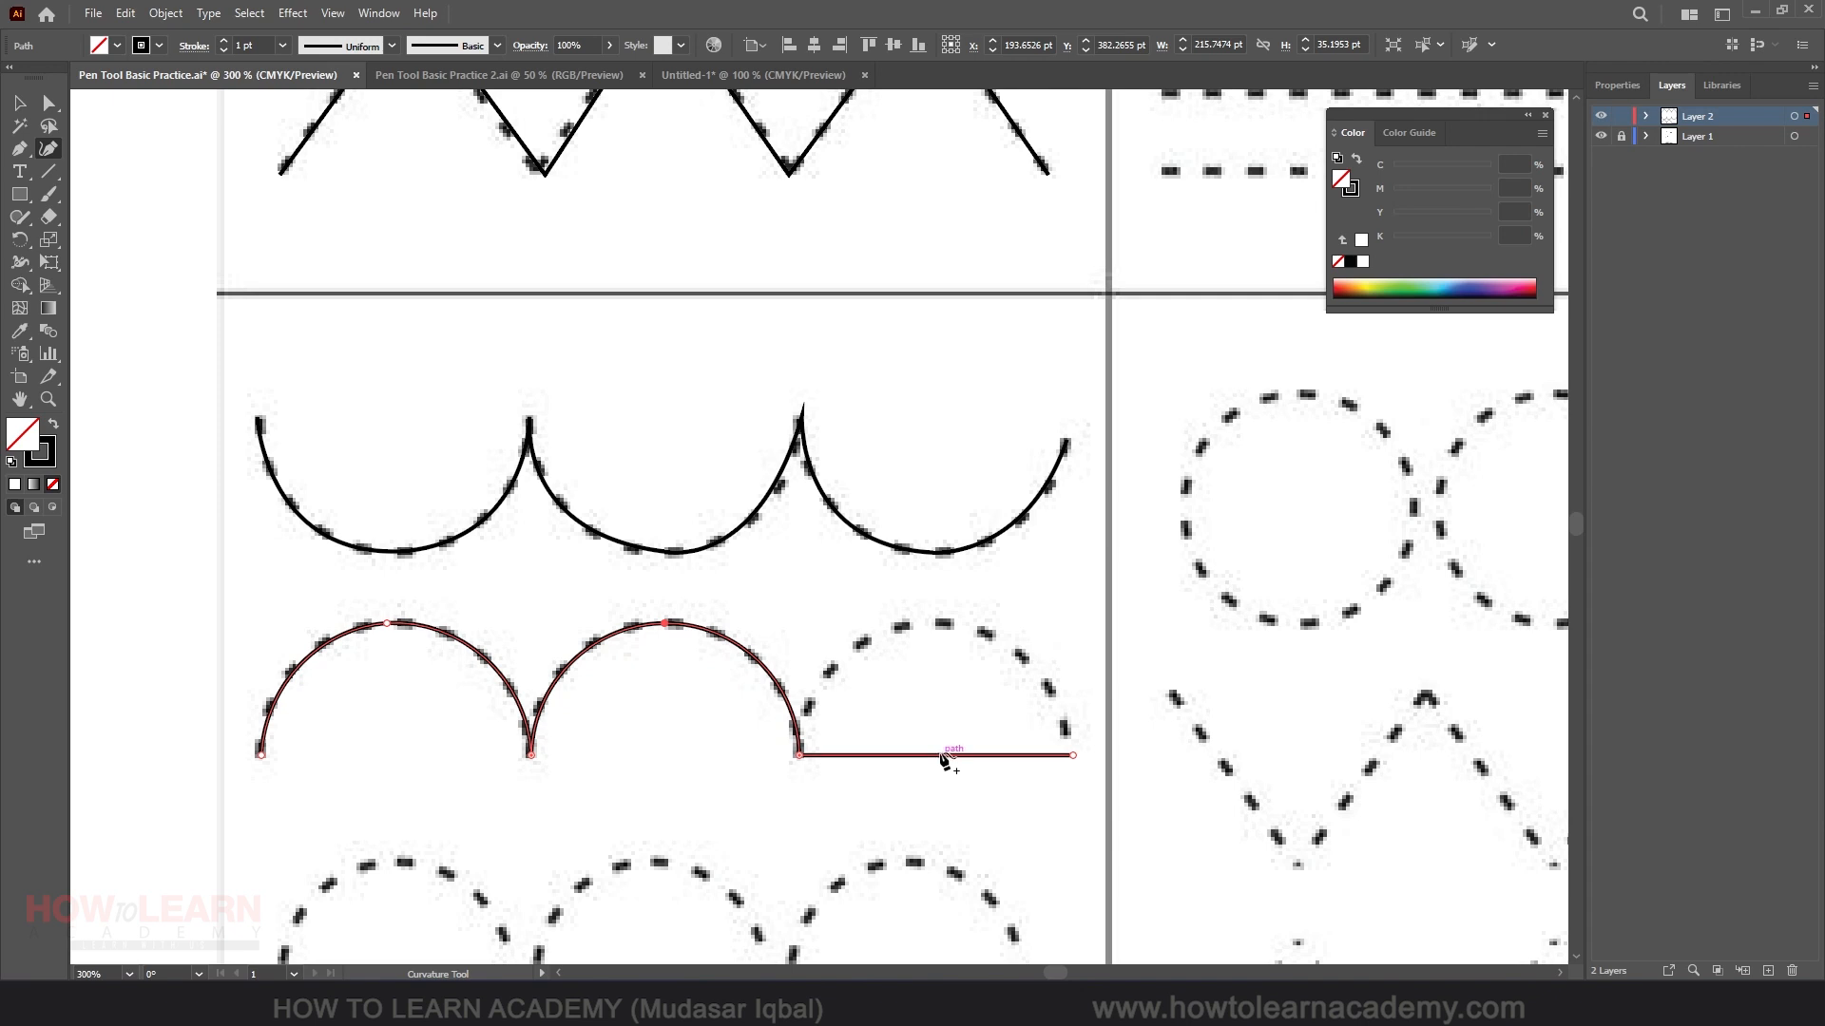
{"action": "left_click_drag", "start_coordinate": [943, 755], "coordinate": [923, 627]}
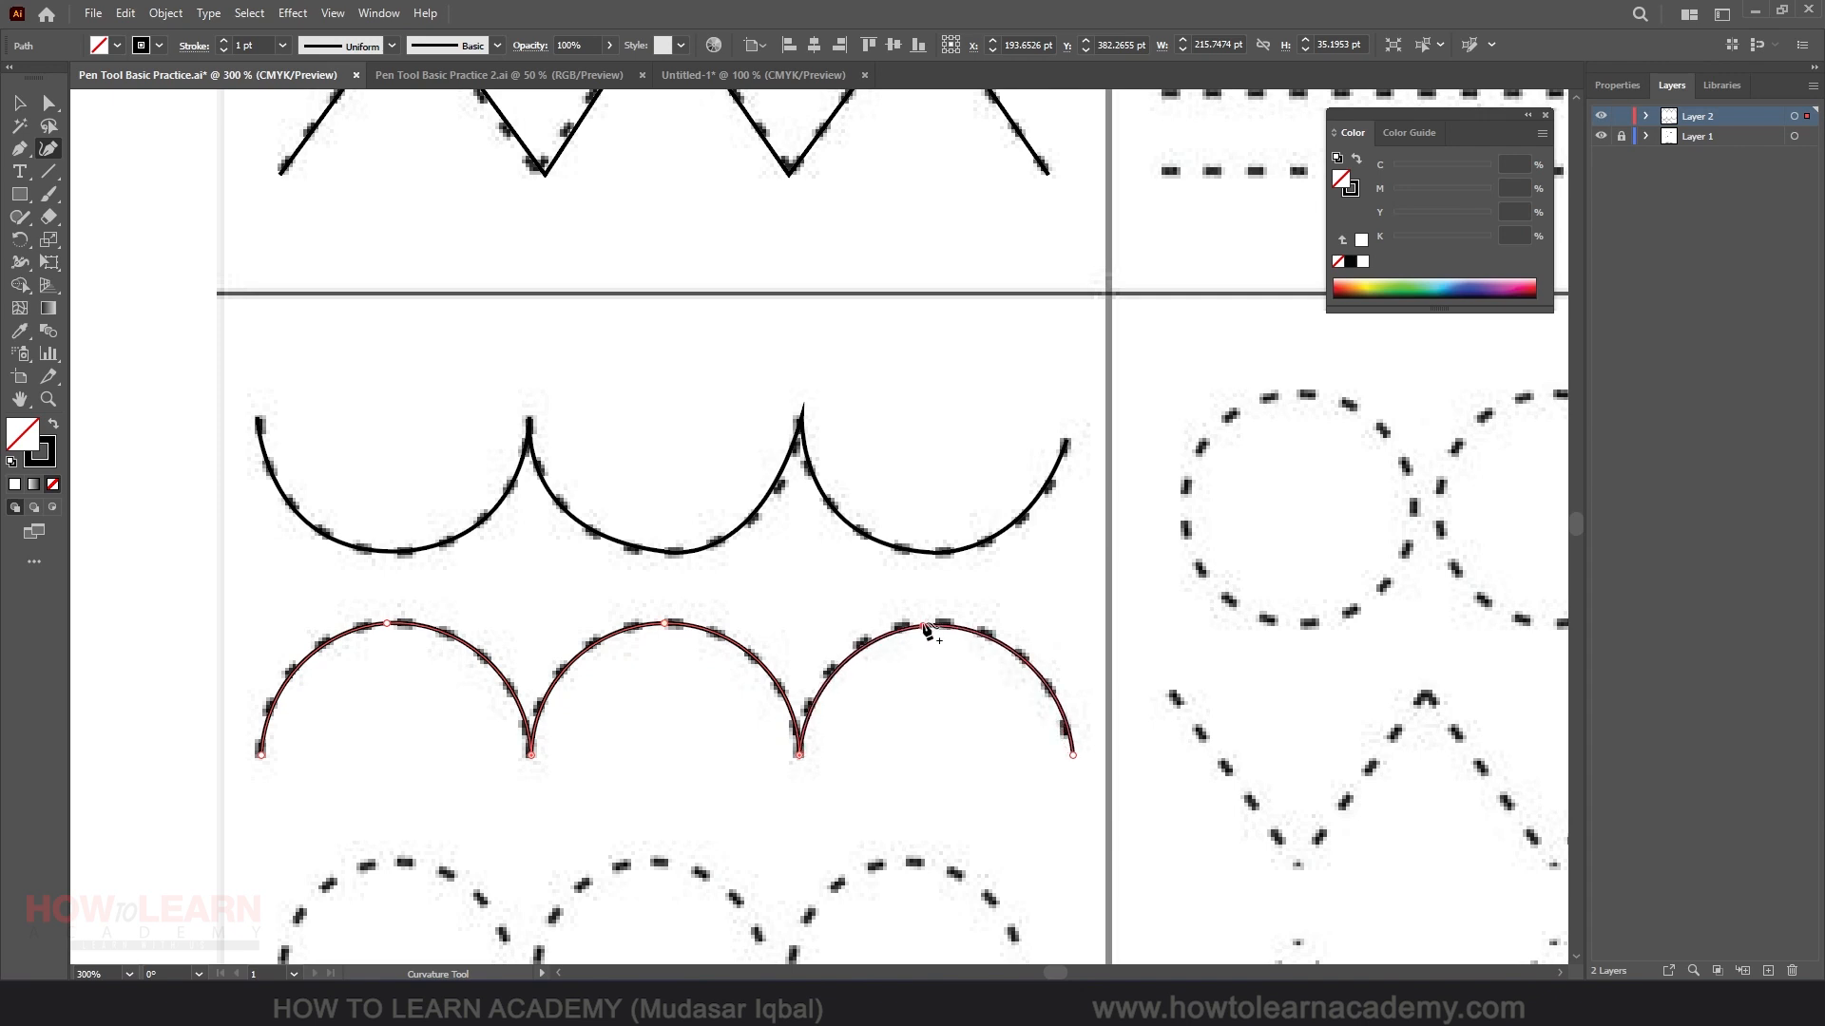
{"action": "key", "text": "Escape"}
In Pen Tool Basic Practice 2.ai, start a Pen path at the heart's top notch, curve it over the right lobe, and remove its fill.
{"action": "left_click", "coordinate": [570, 75]}
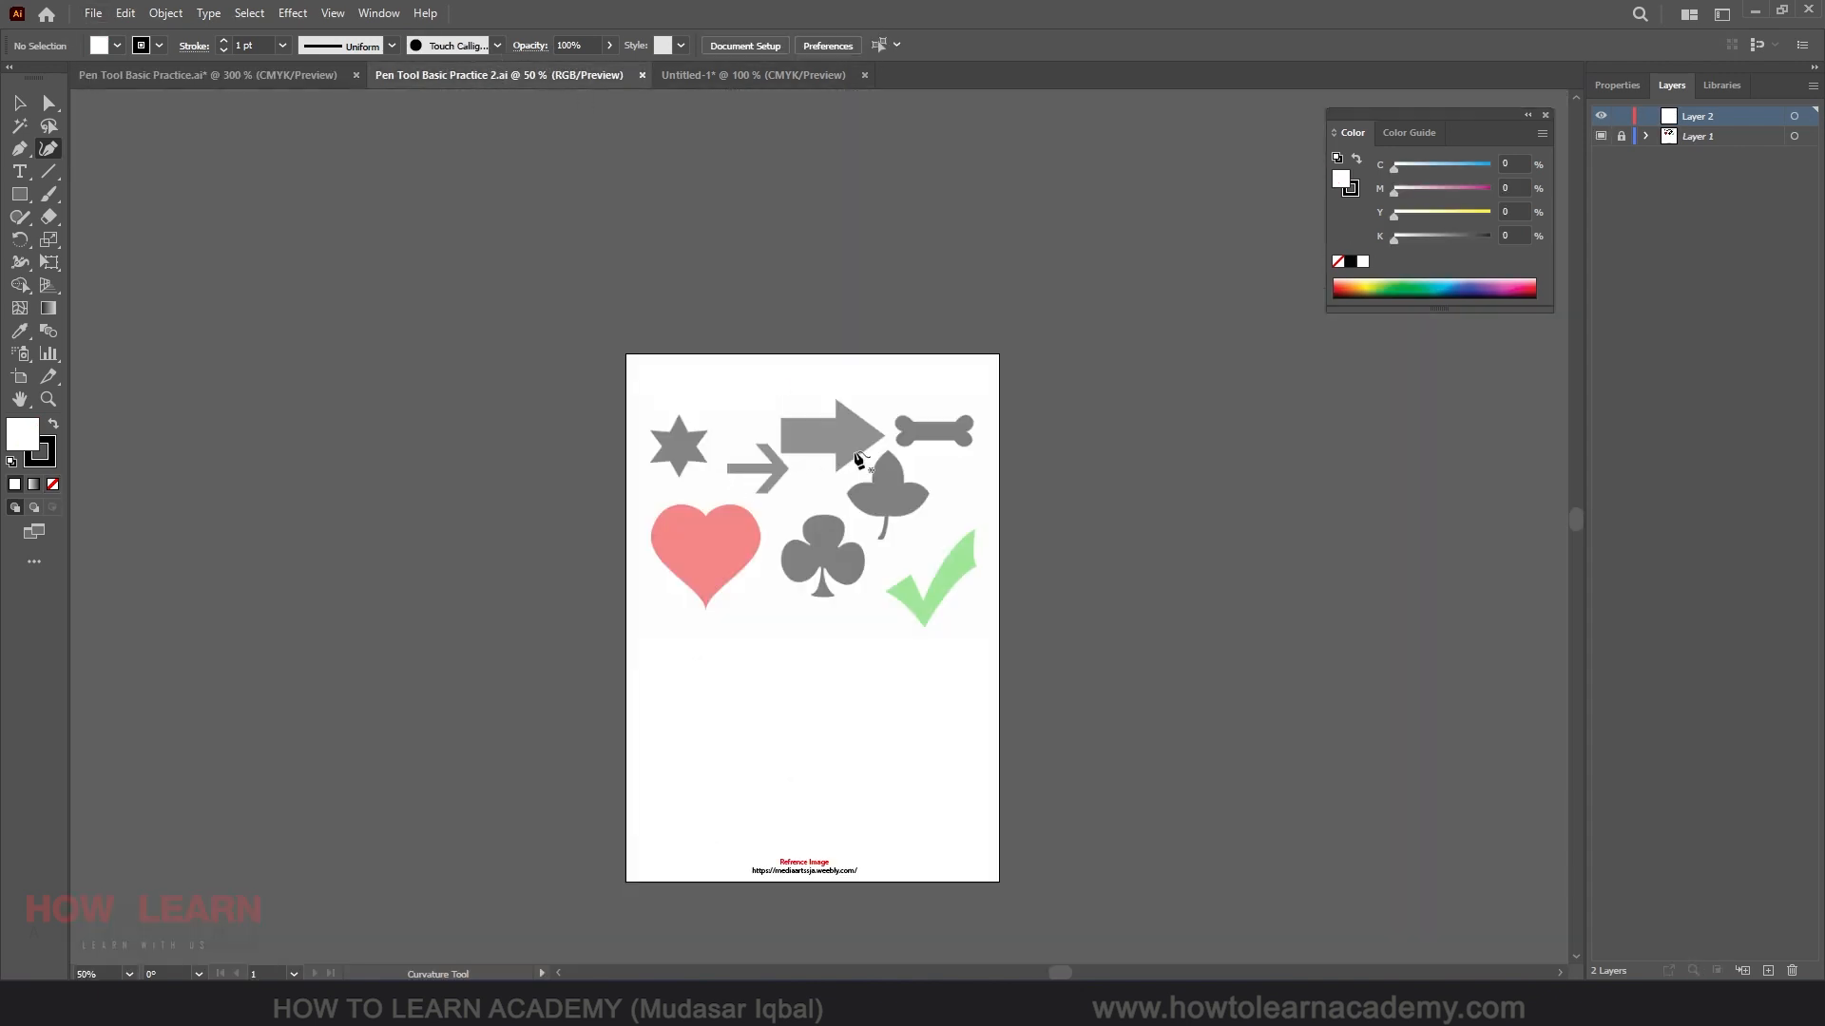
{"action": "scroll", "coordinate": [918, 450], "scroll_direction": "up", "scroll_amount": 3}
{"action": "scroll", "coordinate": [849, 421], "scroll_direction": "down", "scroll_amount": 1}
{"action": "scroll", "coordinate": [417, 679], "scroll_direction": "up", "scroll_amount": 2}
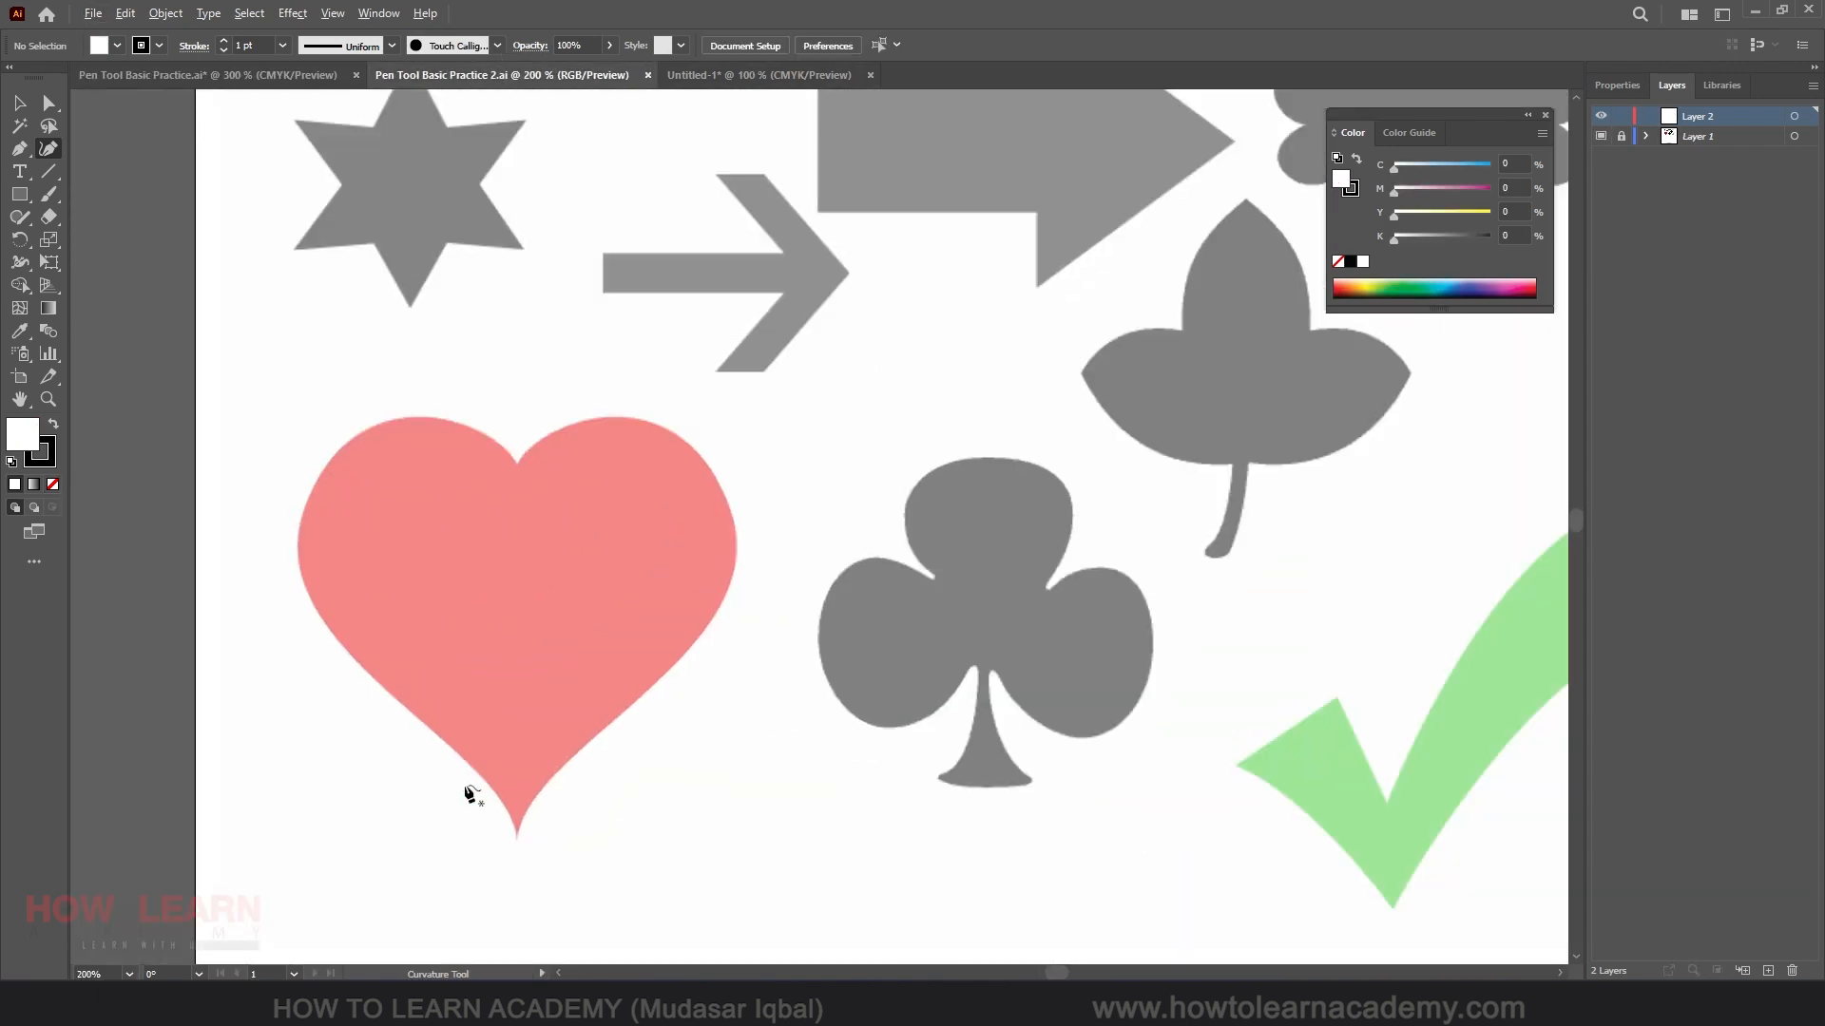
{"action": "scroll", "coordinate": [472, 794], "scroll_direction": "up", "scroll_amount": 1}
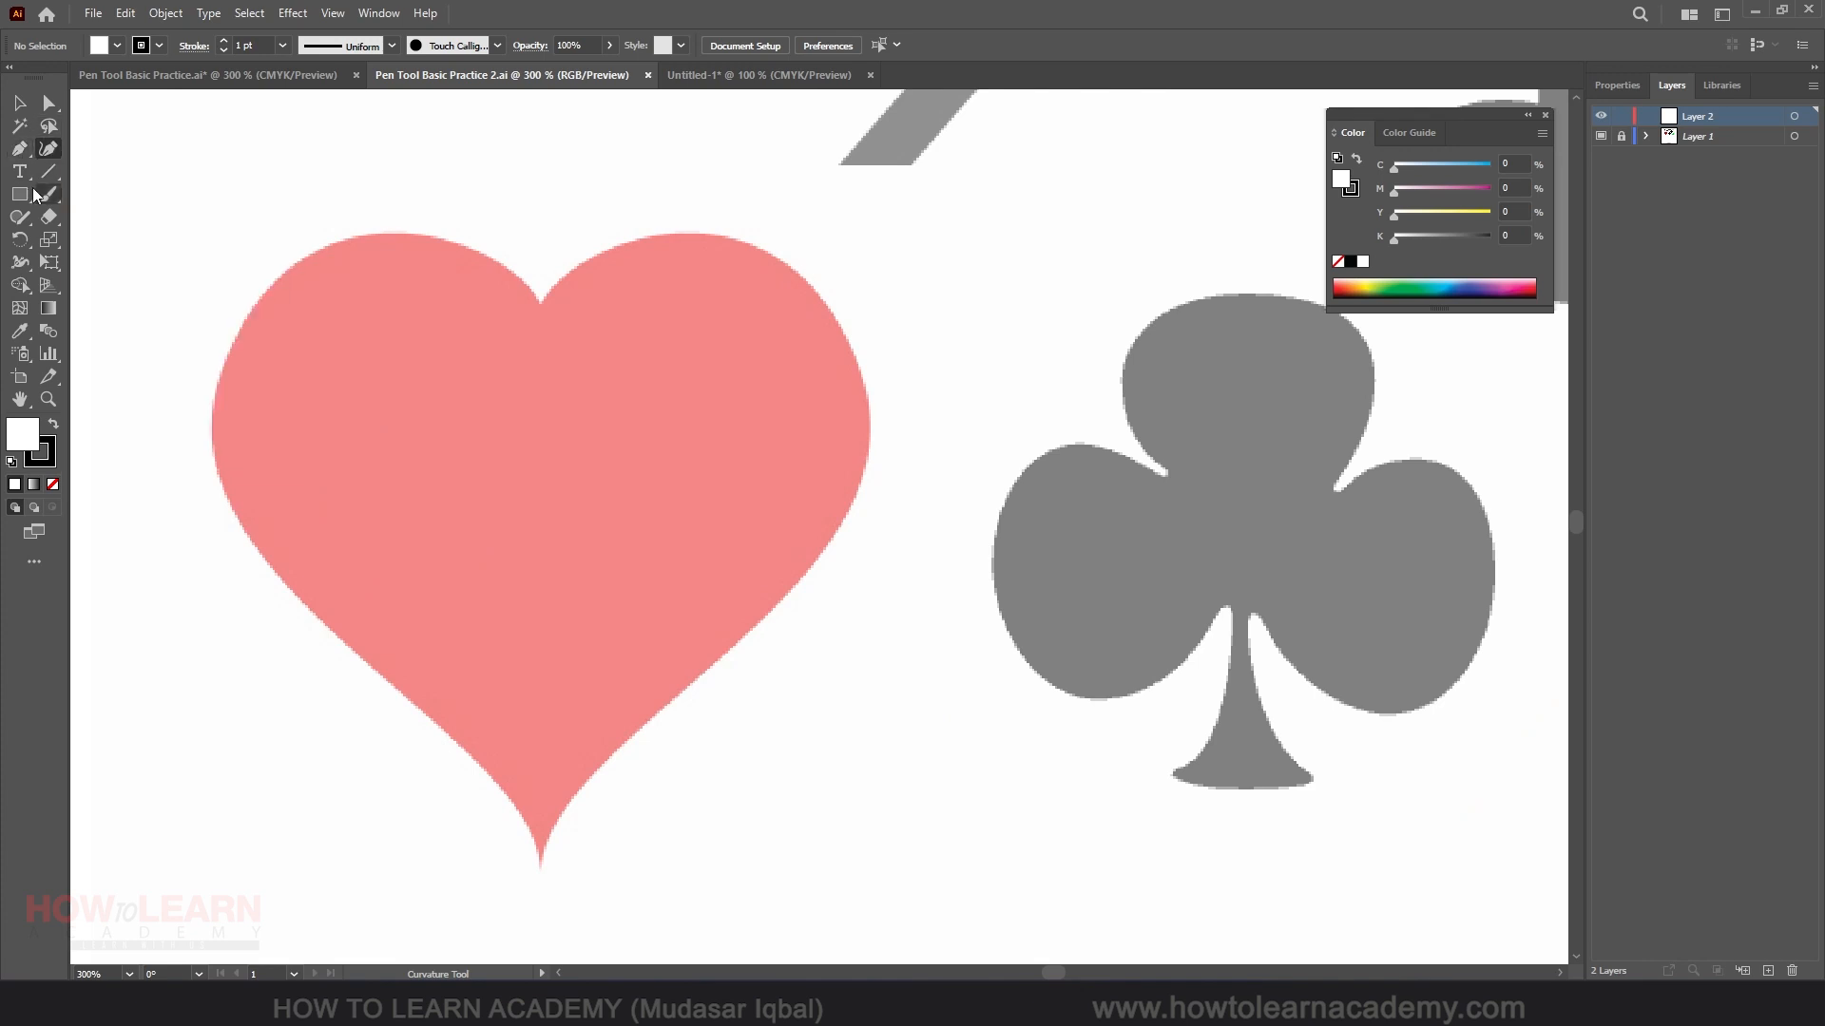
{"action": "left_click", "coordinate": [19, 152]}
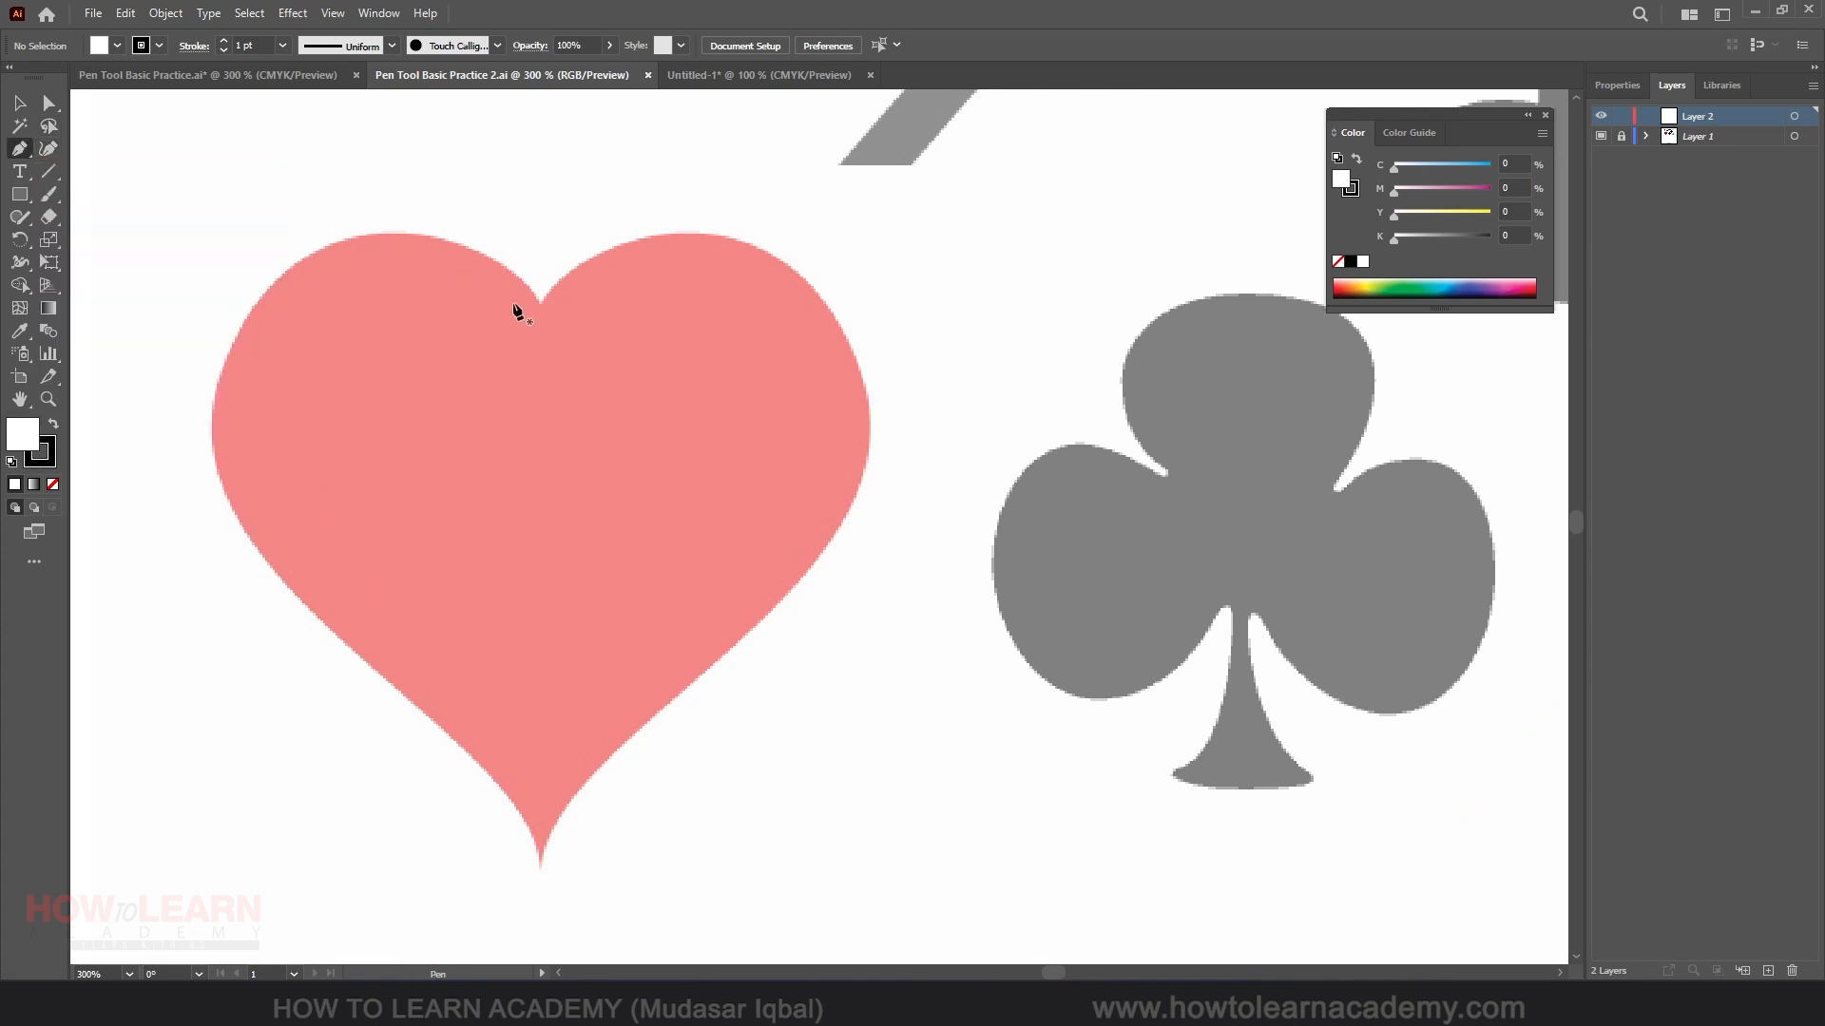
{"action": "left_click", "coordinate": [542, 303]}
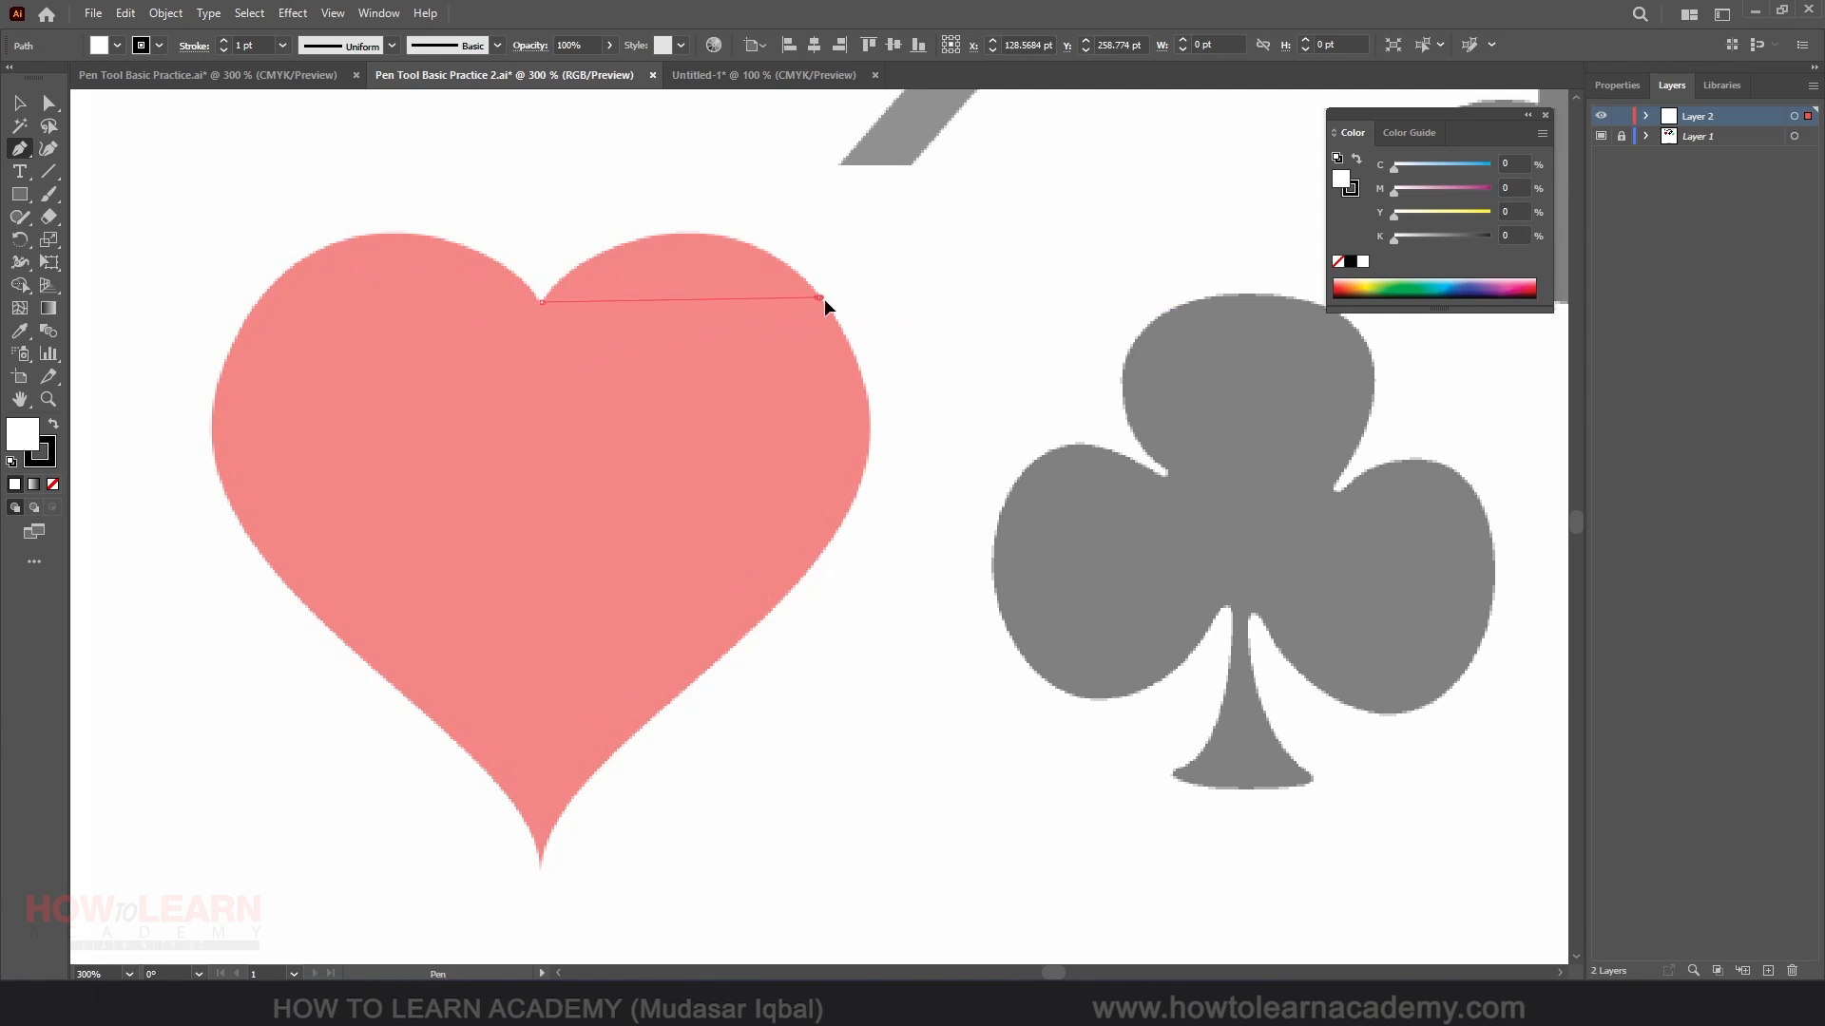
{"action": "left_click_drag", "start_coordinate": [819, 297], "coordinate": [939, 439]}
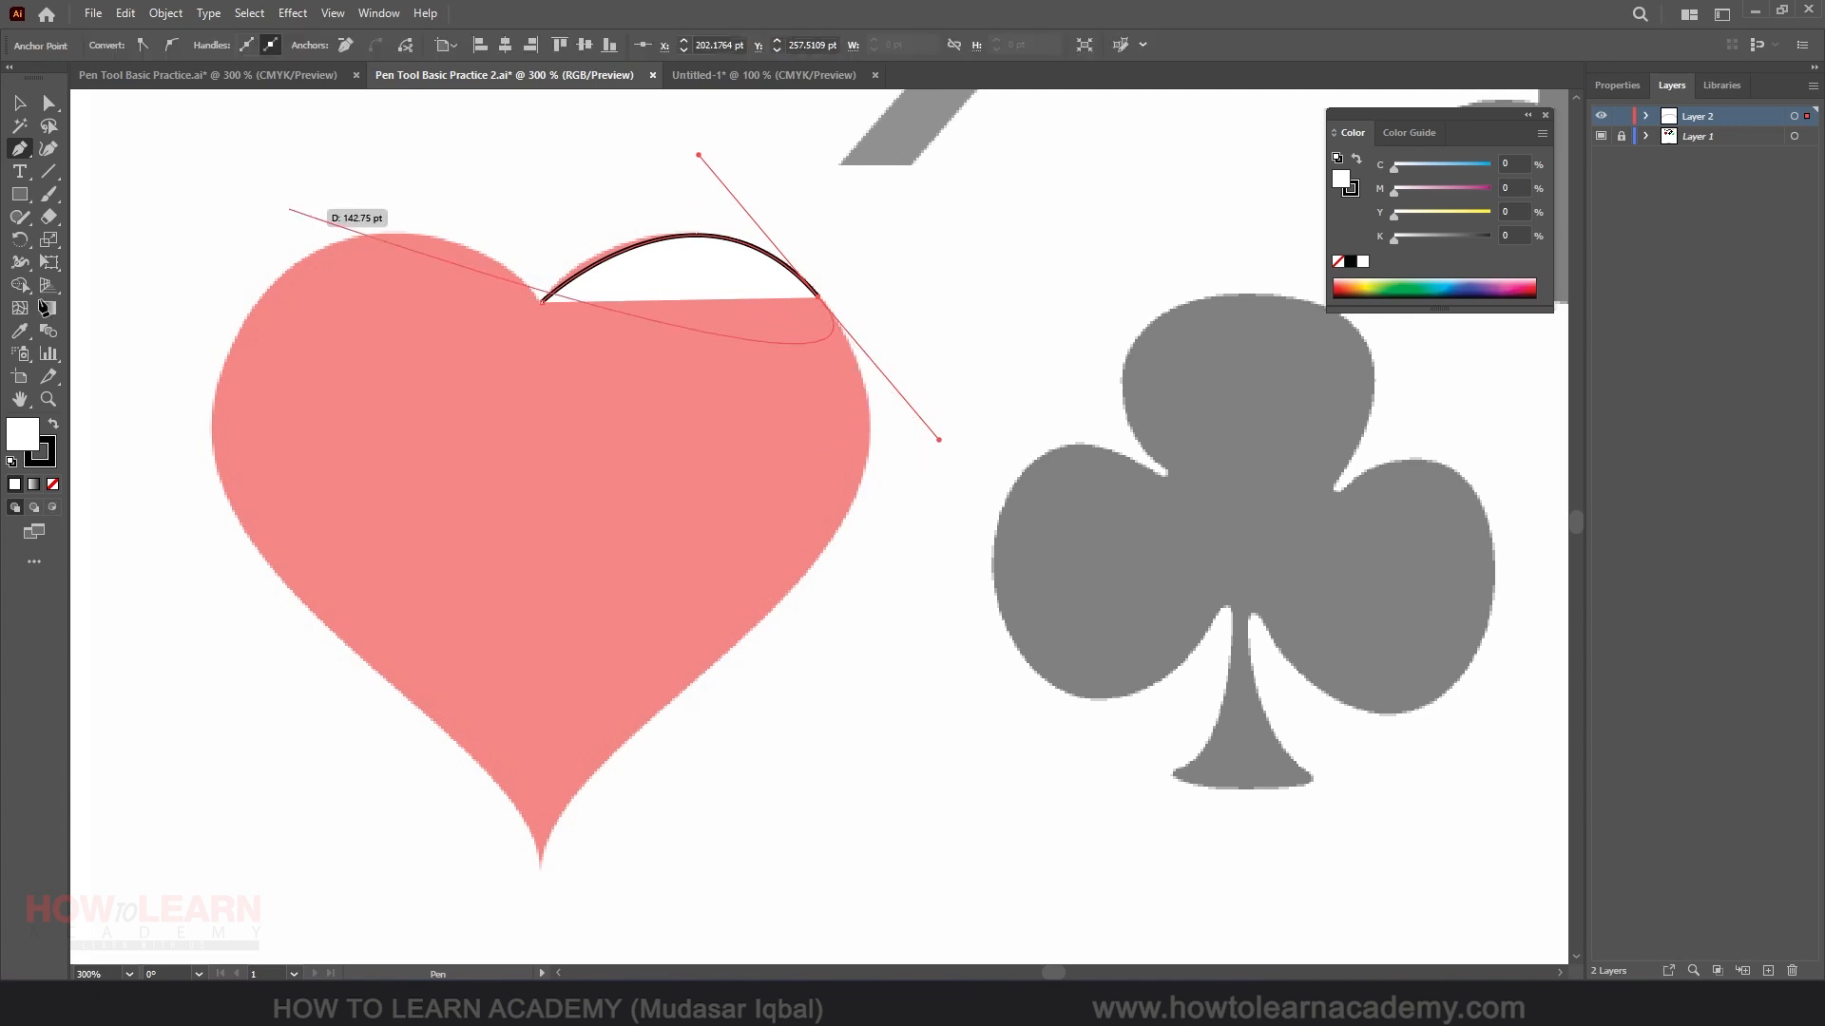
{"action": "left_click", "coordinate": [53, 484]}
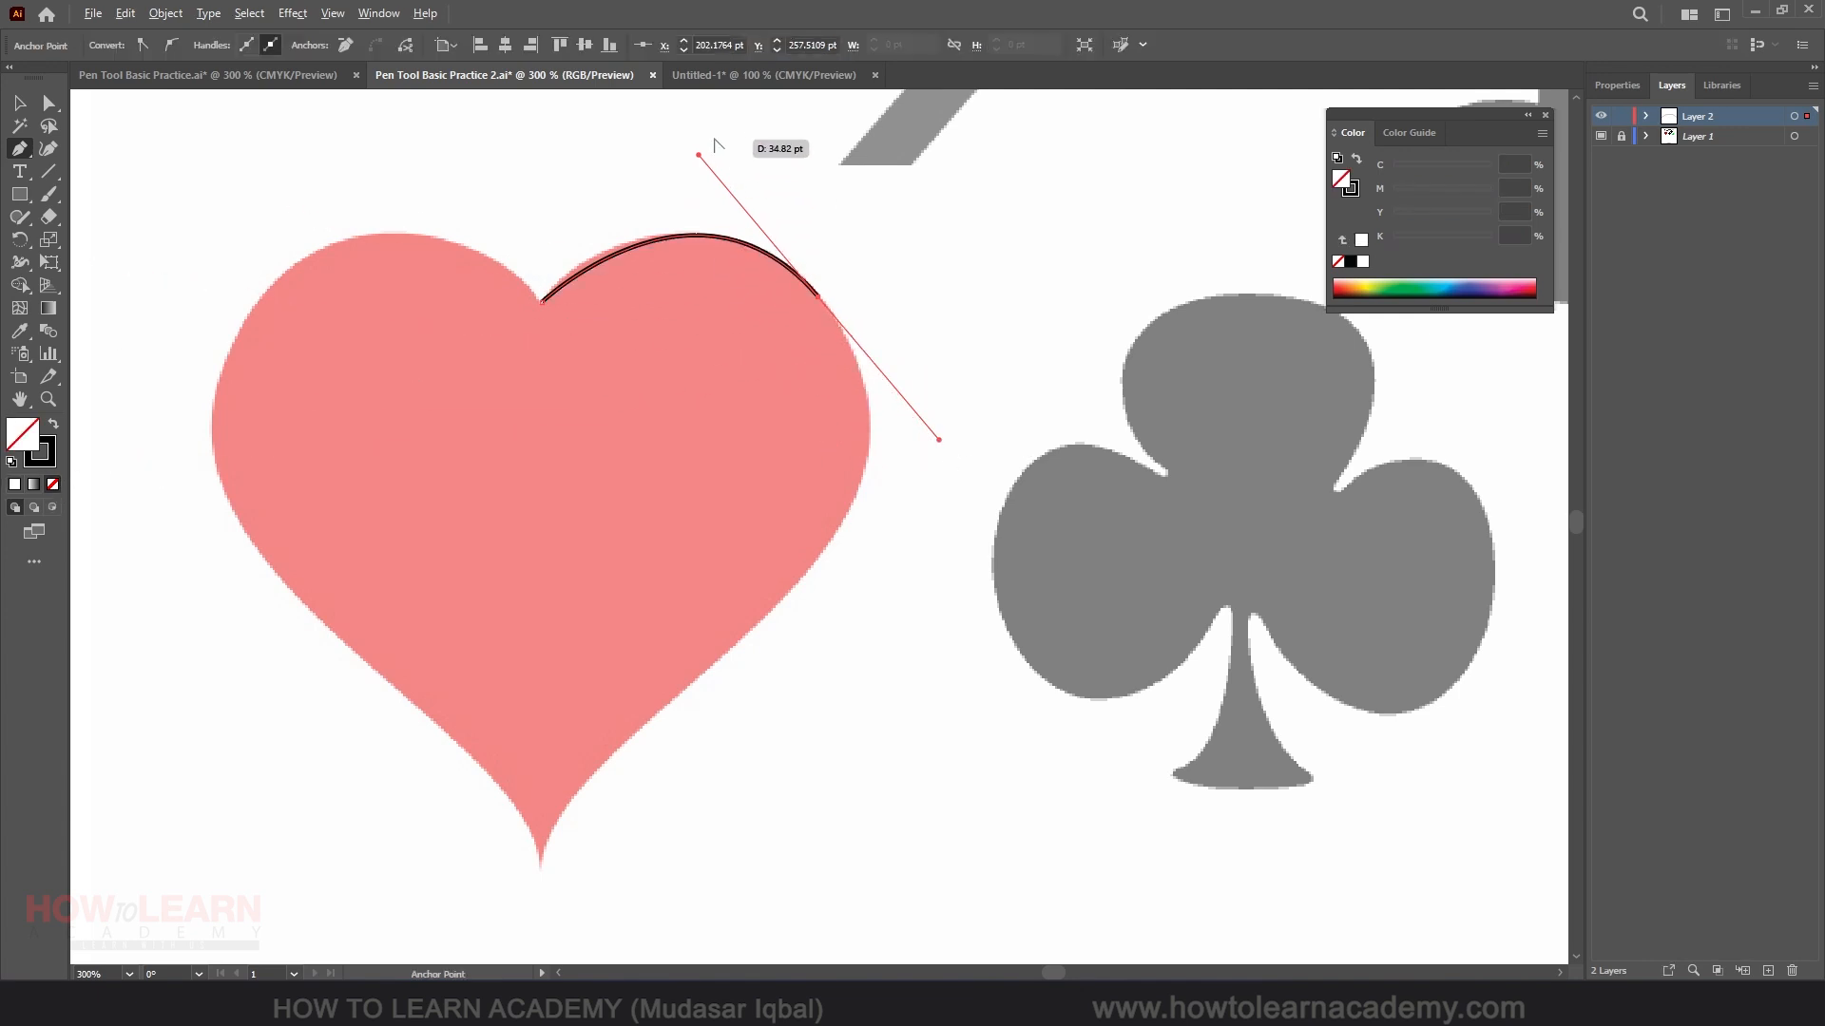
Adjust the end anchor and its upper handle so the first curve fits the top of the heart's right lobe.
{"action": "scroll", "coordinate": [708, 148], "scroll_direction": "up", "scroll_amount": 2}
{"action": "key", "text": "ctrl"}
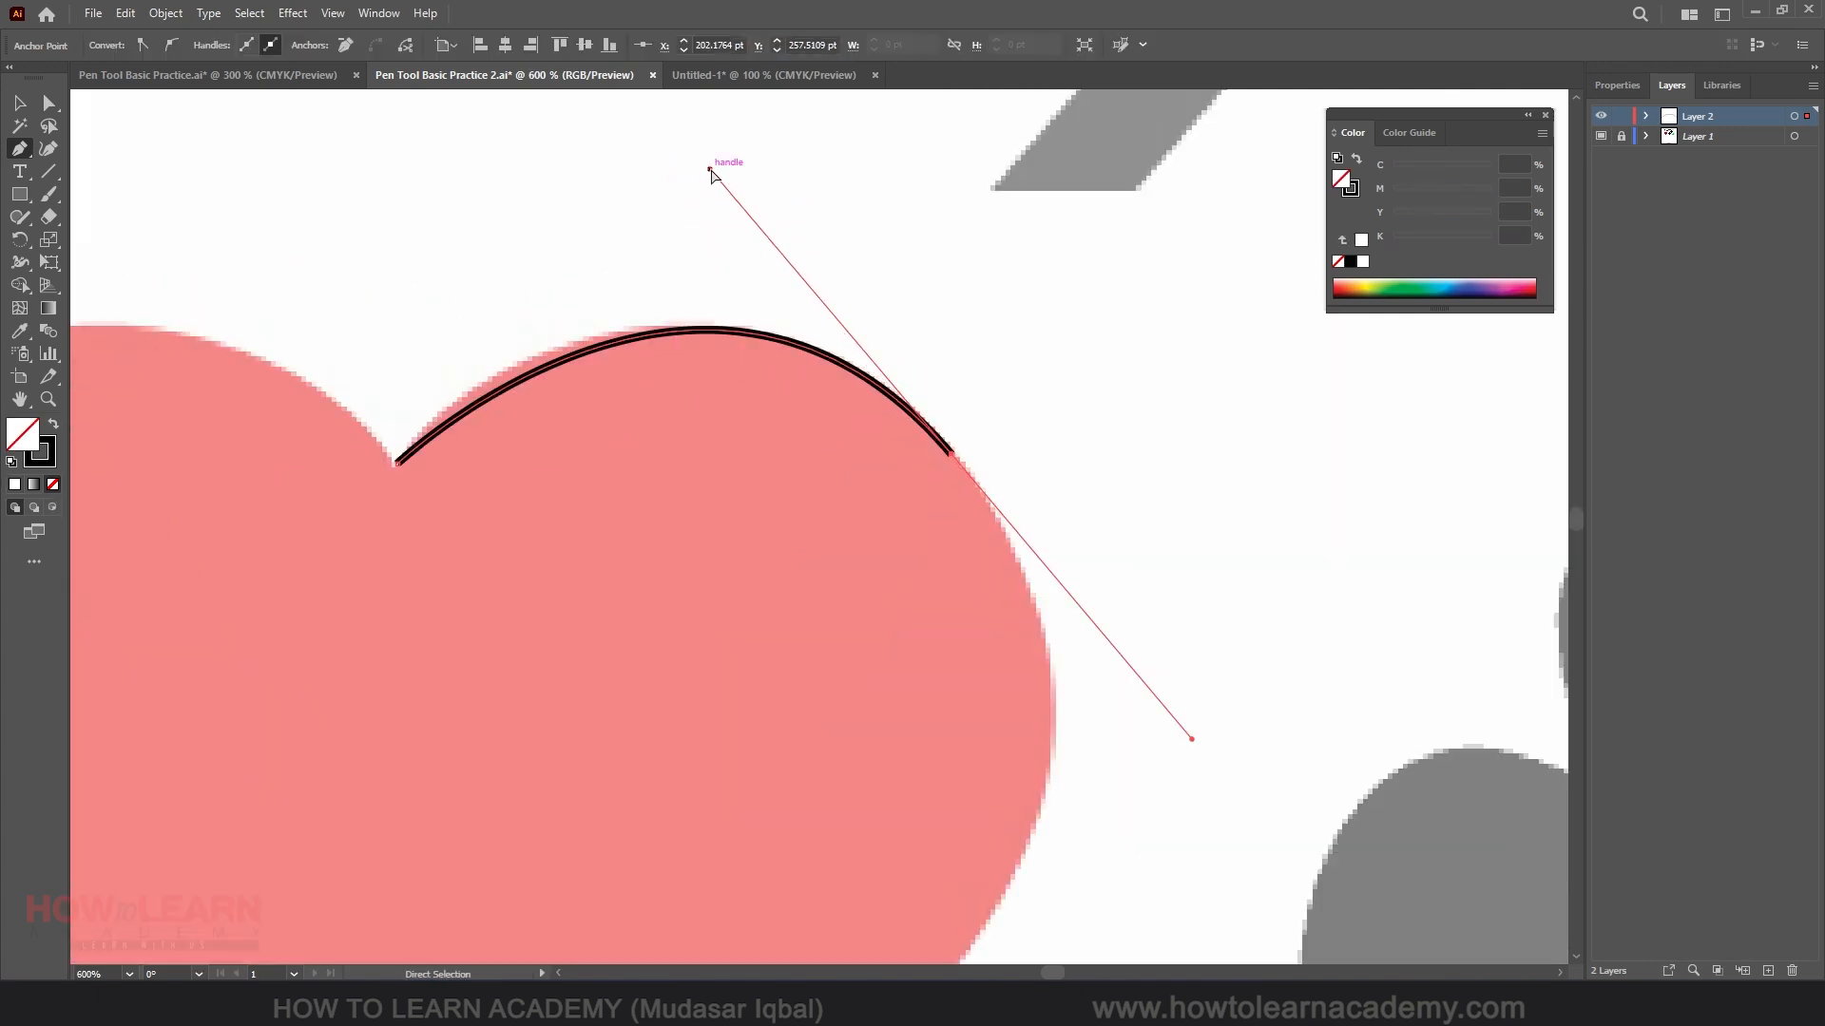
{"action": "left_click_drag", "start_coordinate": [710, 172], "coordinate": [643, 167]}
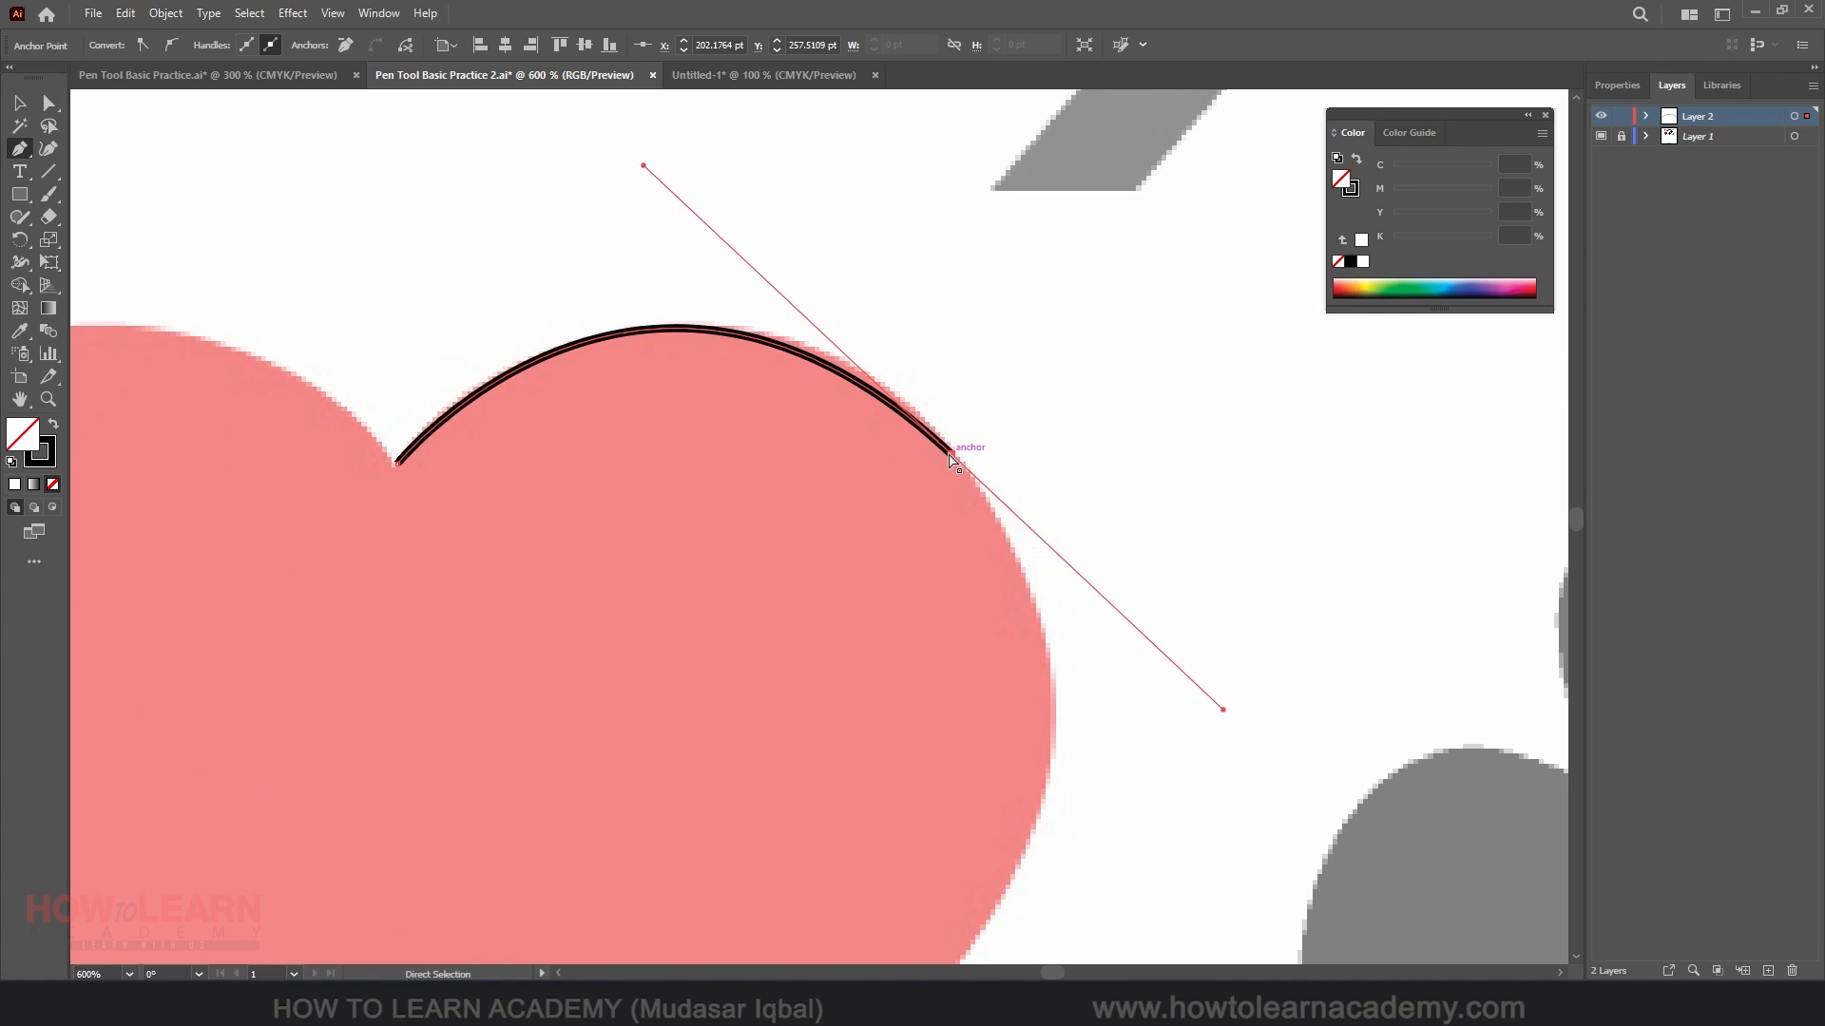
{"action": "left_click_drag", "start_coordinate": [949, 445], "coordinate": [924, 421]}
{"action": "left_click_drag", "start_coordinate": [618, 134], "coordinate": [638, 186]}
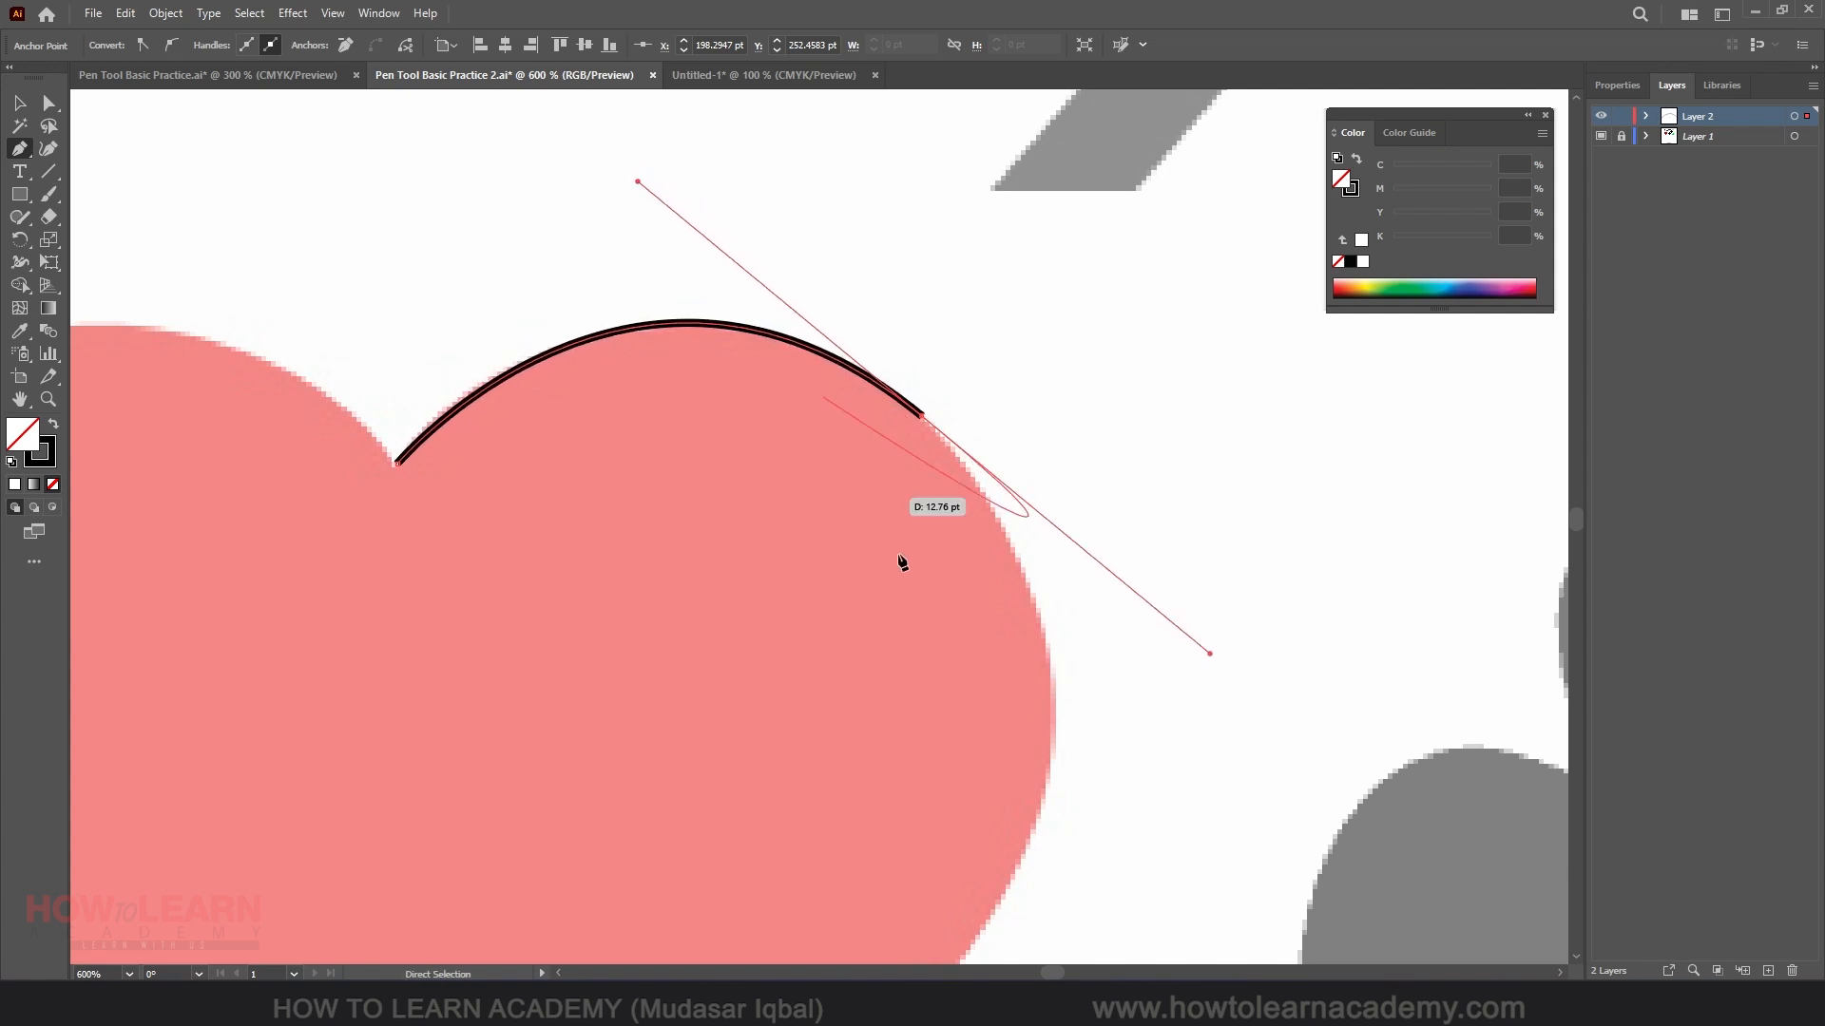
Continue the curve down the heart's right side to about 88 by 79 pt overall, adjusting the handle and end anchor to the edge.
{"action": "scroll", "coordinate": [761, 362], "scroll_direction": "down", "scroll_amount": 3}
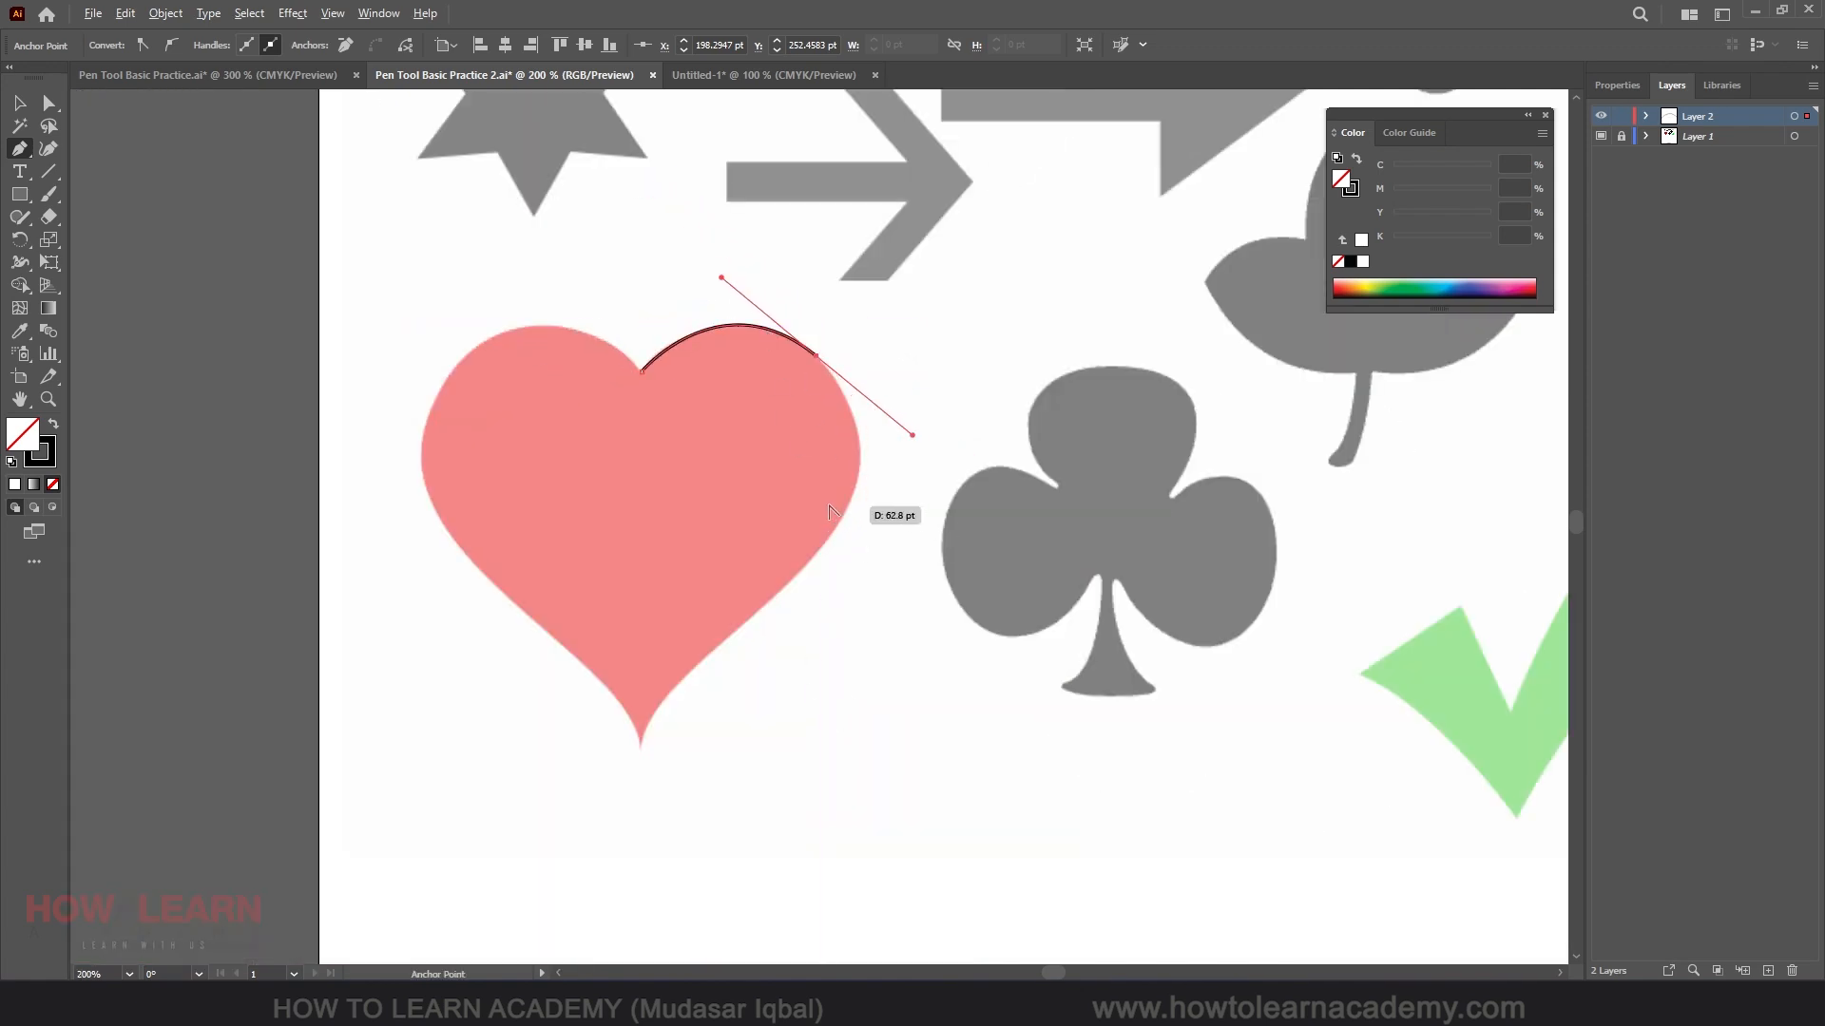
{"action": "scroll", "coordinate": [846, 504], "scroll_direction": "up", "scroll_amount": 1}
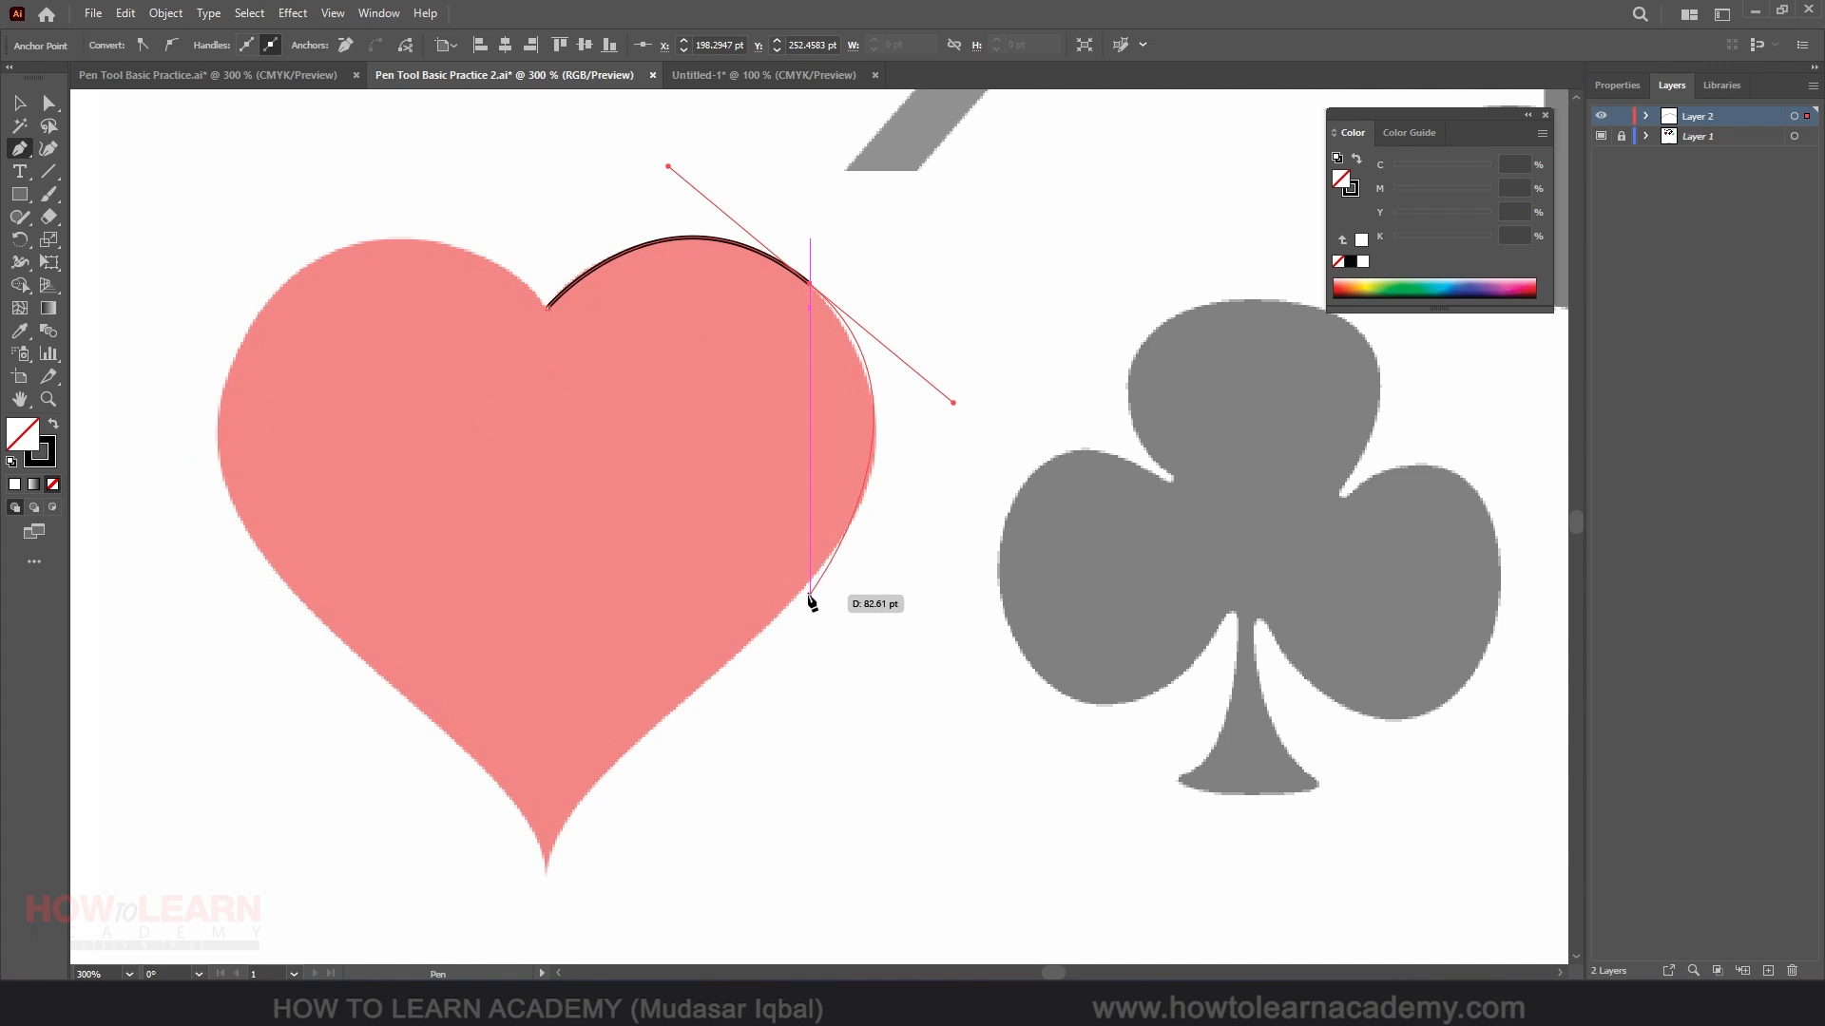
{"action": "left_click", "coordinate": [842, 535]}
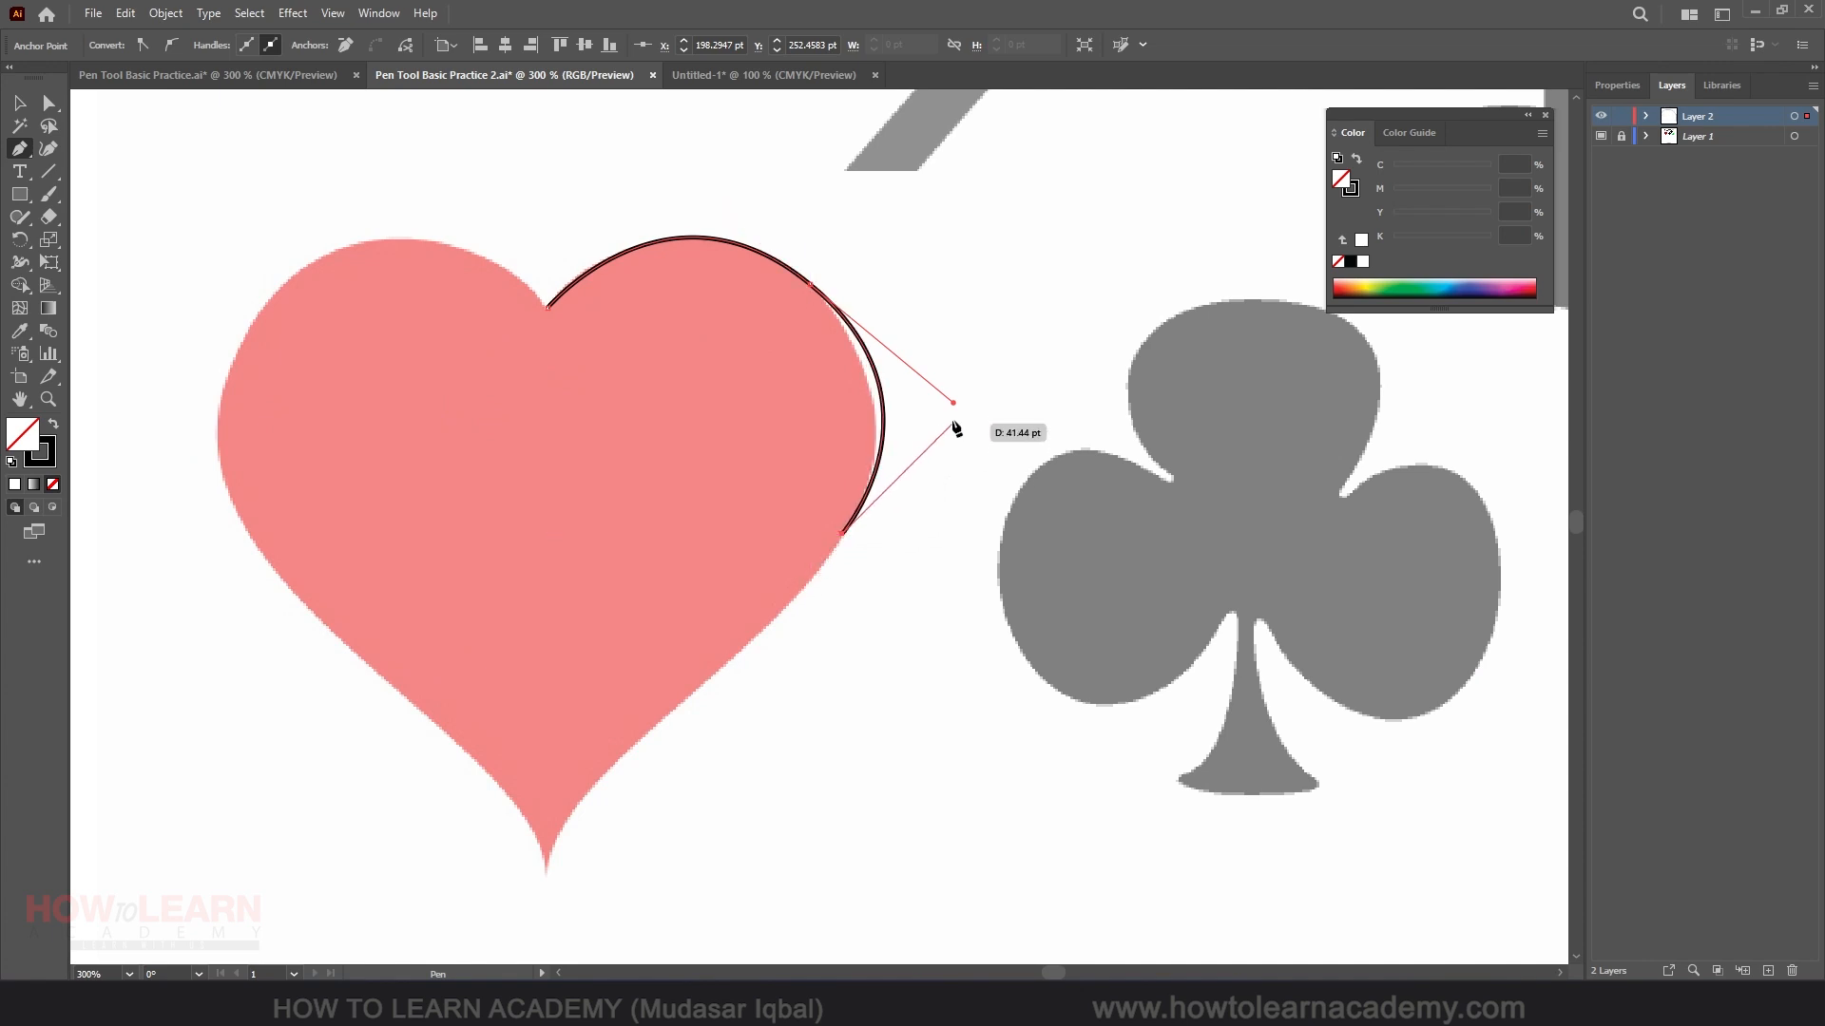
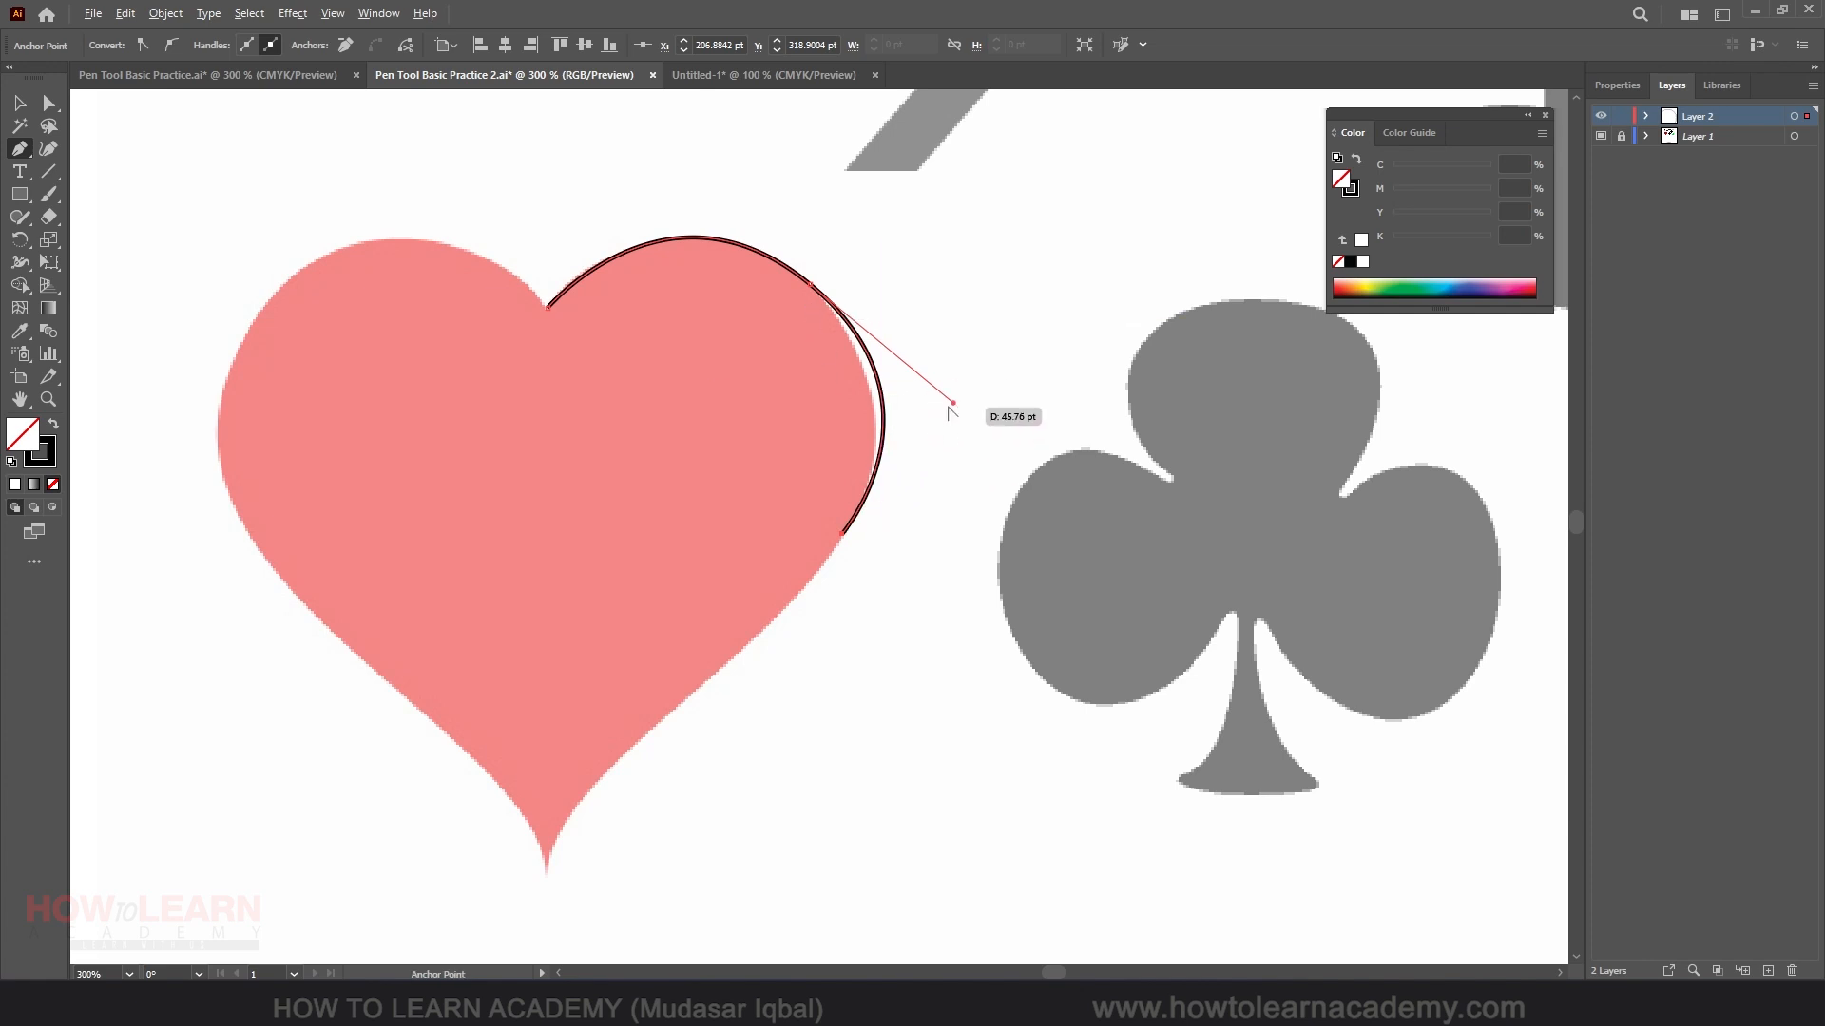
{"action": "left_click_drag", "start_coordinate": [953, 403], "coordinate": [940, 425]}
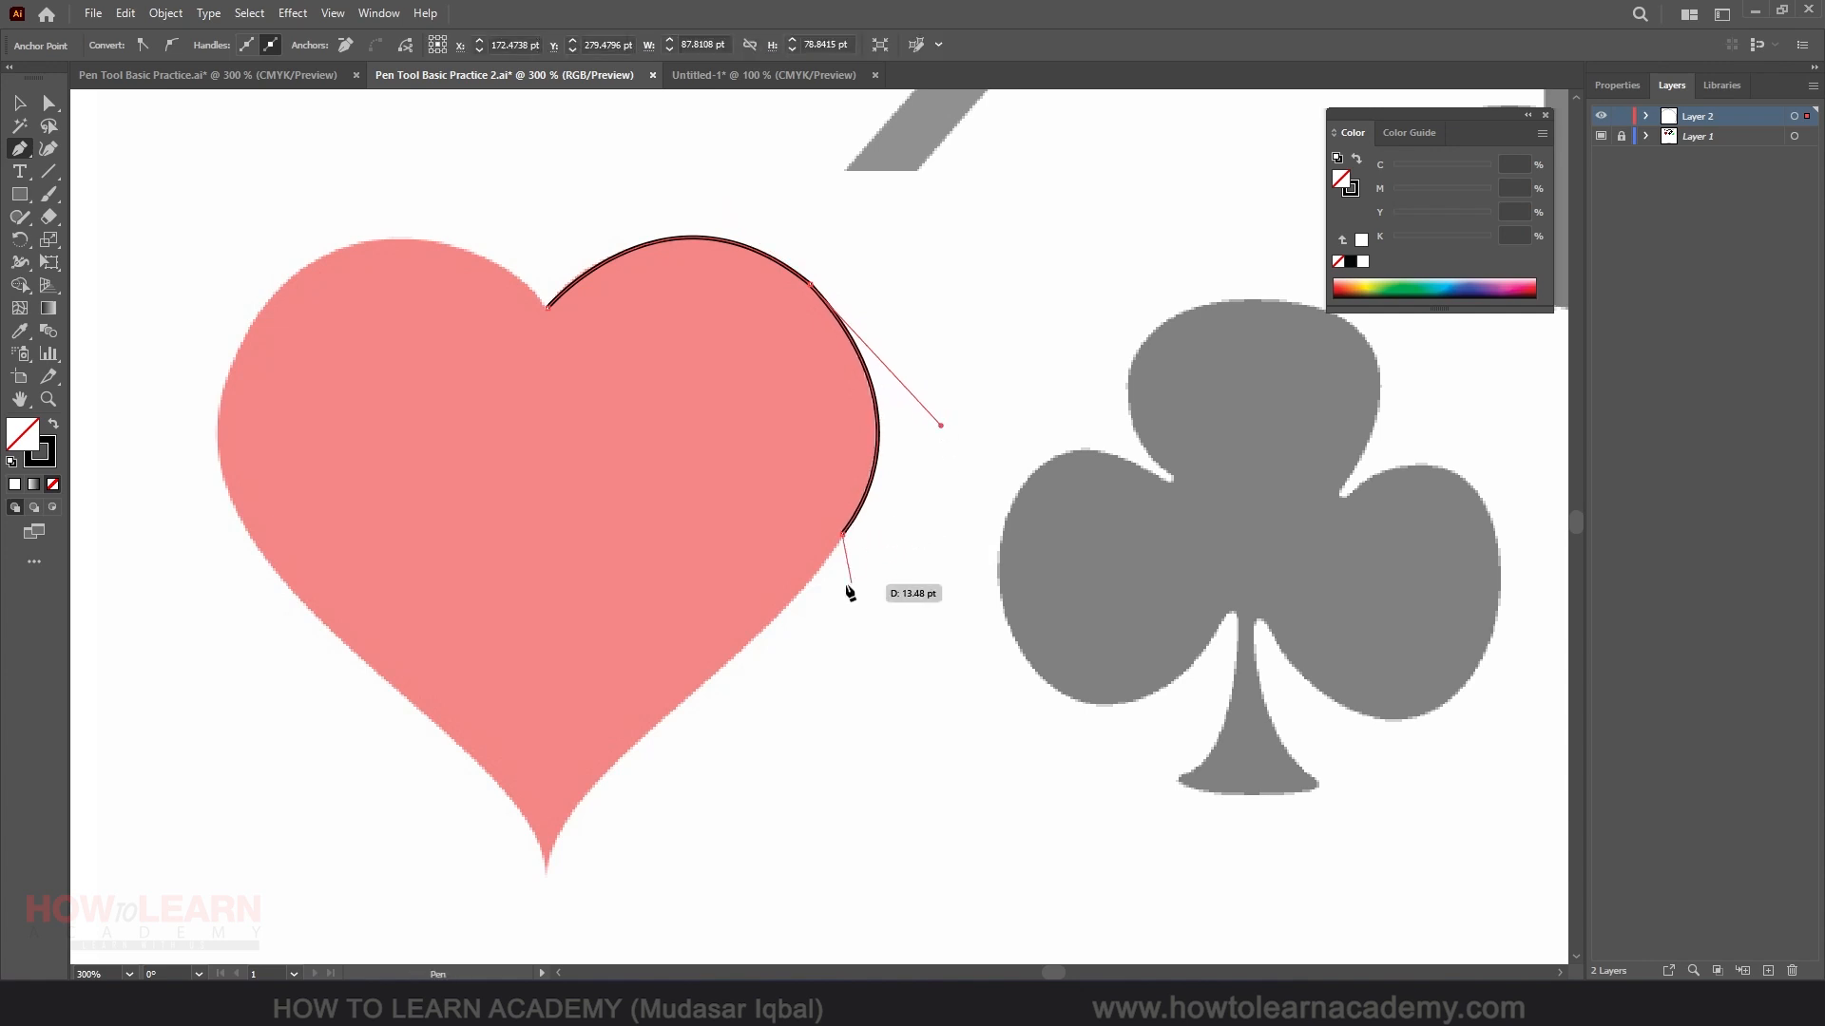
{"action": "scroll", "coordinate": [766, 627], "scroll_direction": "up", "scroll_amount": 2}
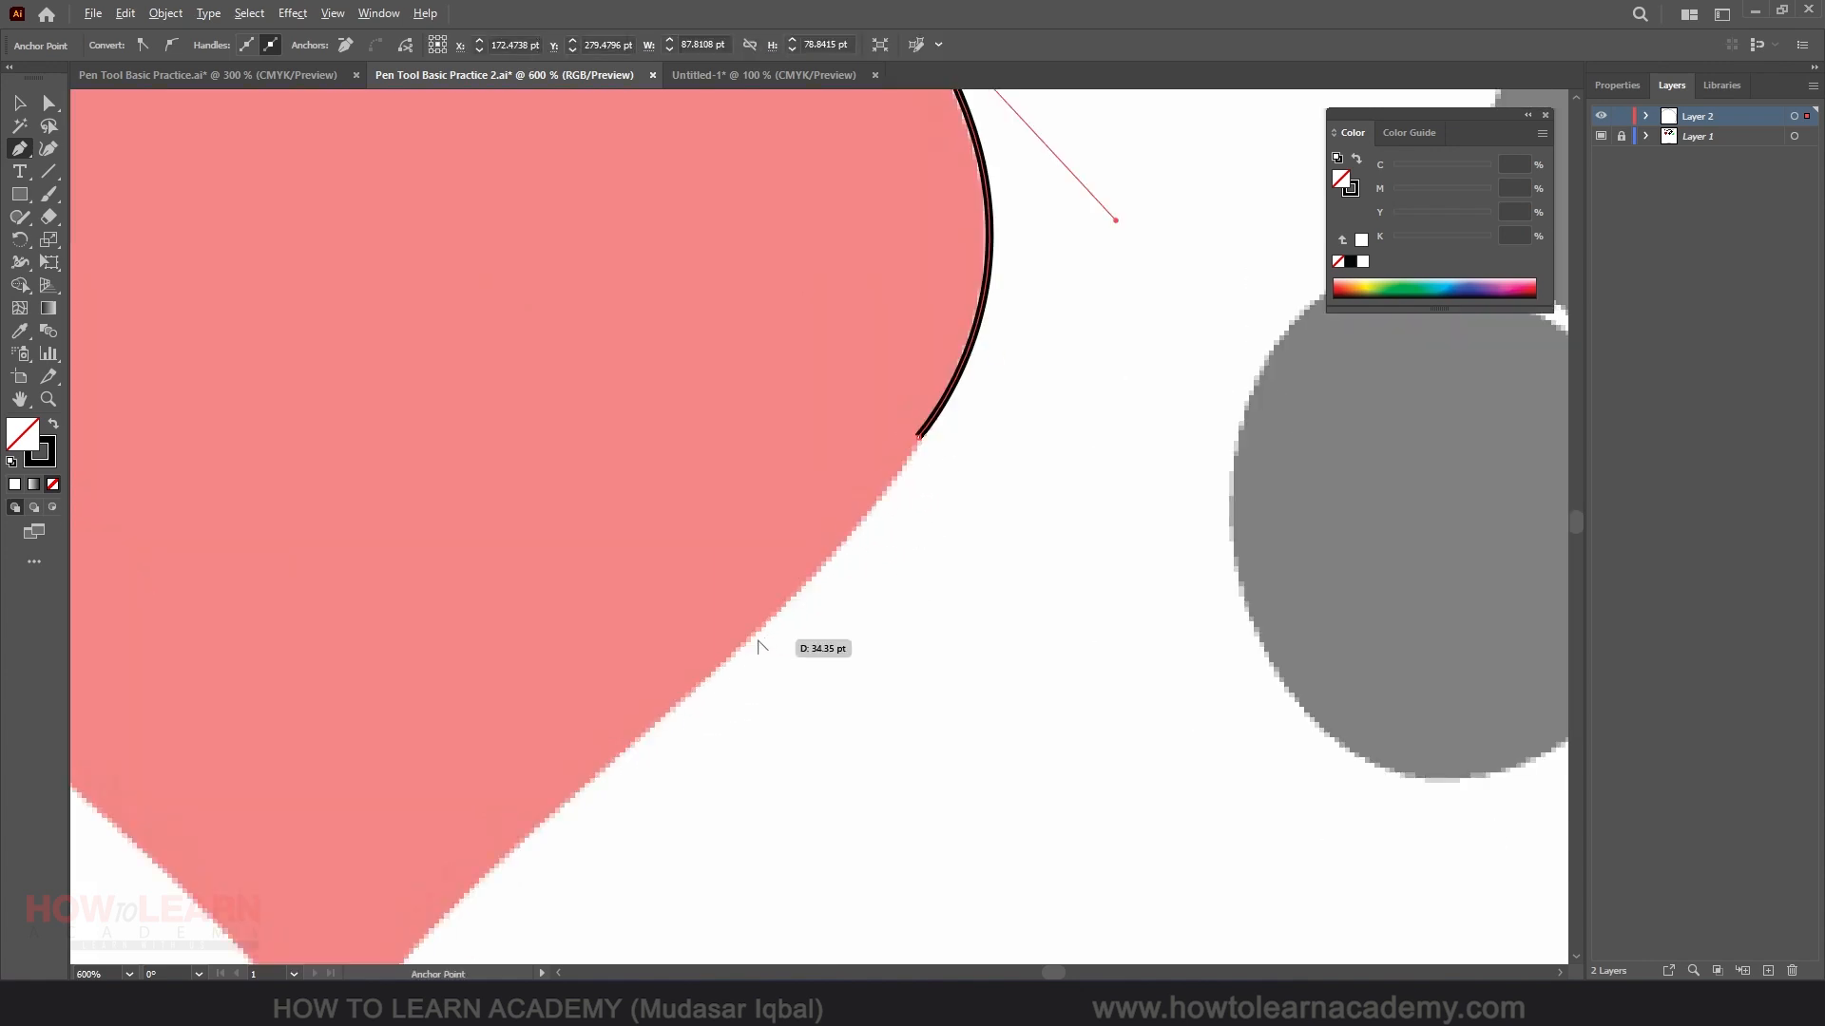
{"action": "scroll", "coordinate": [796, 584], "scroll_direction": "down", "scroll_amount": 1}
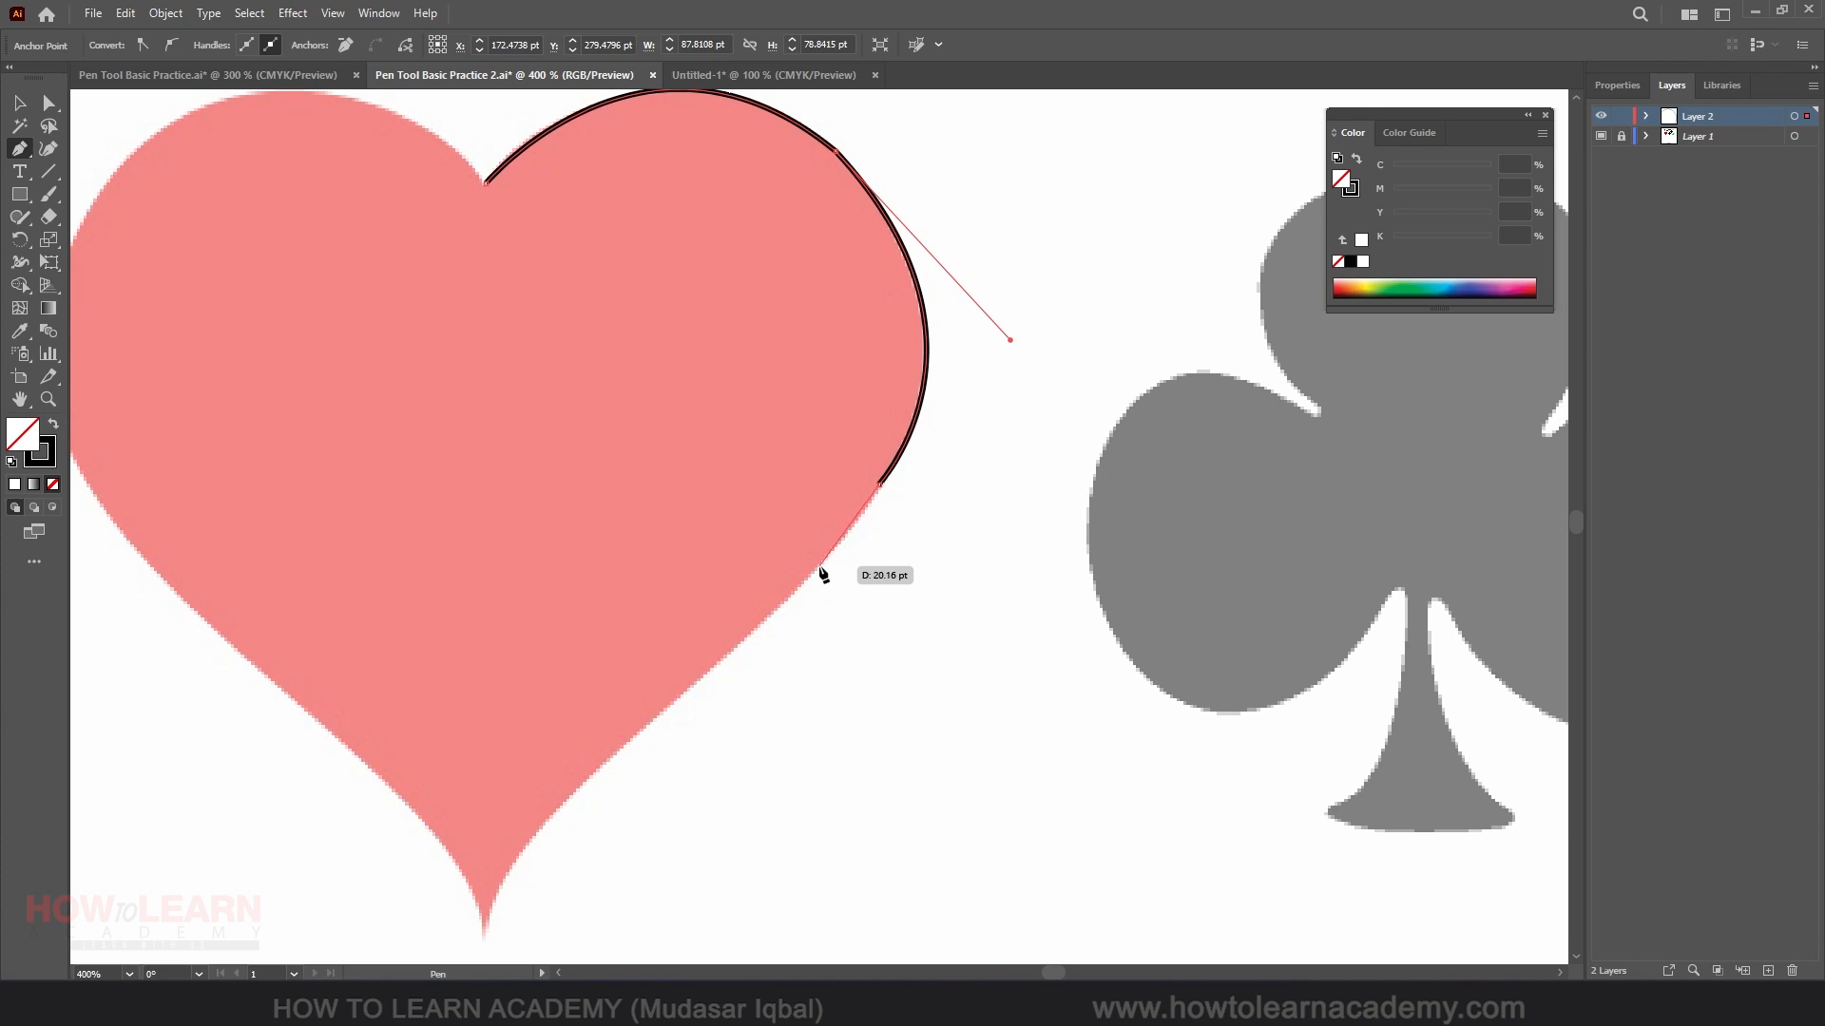
{"action": "scroll", "coordinate": [825, 561], "scroll_direction": "up", "scroll_amount": 2}
{"action": "key", "text": "ctrl"}
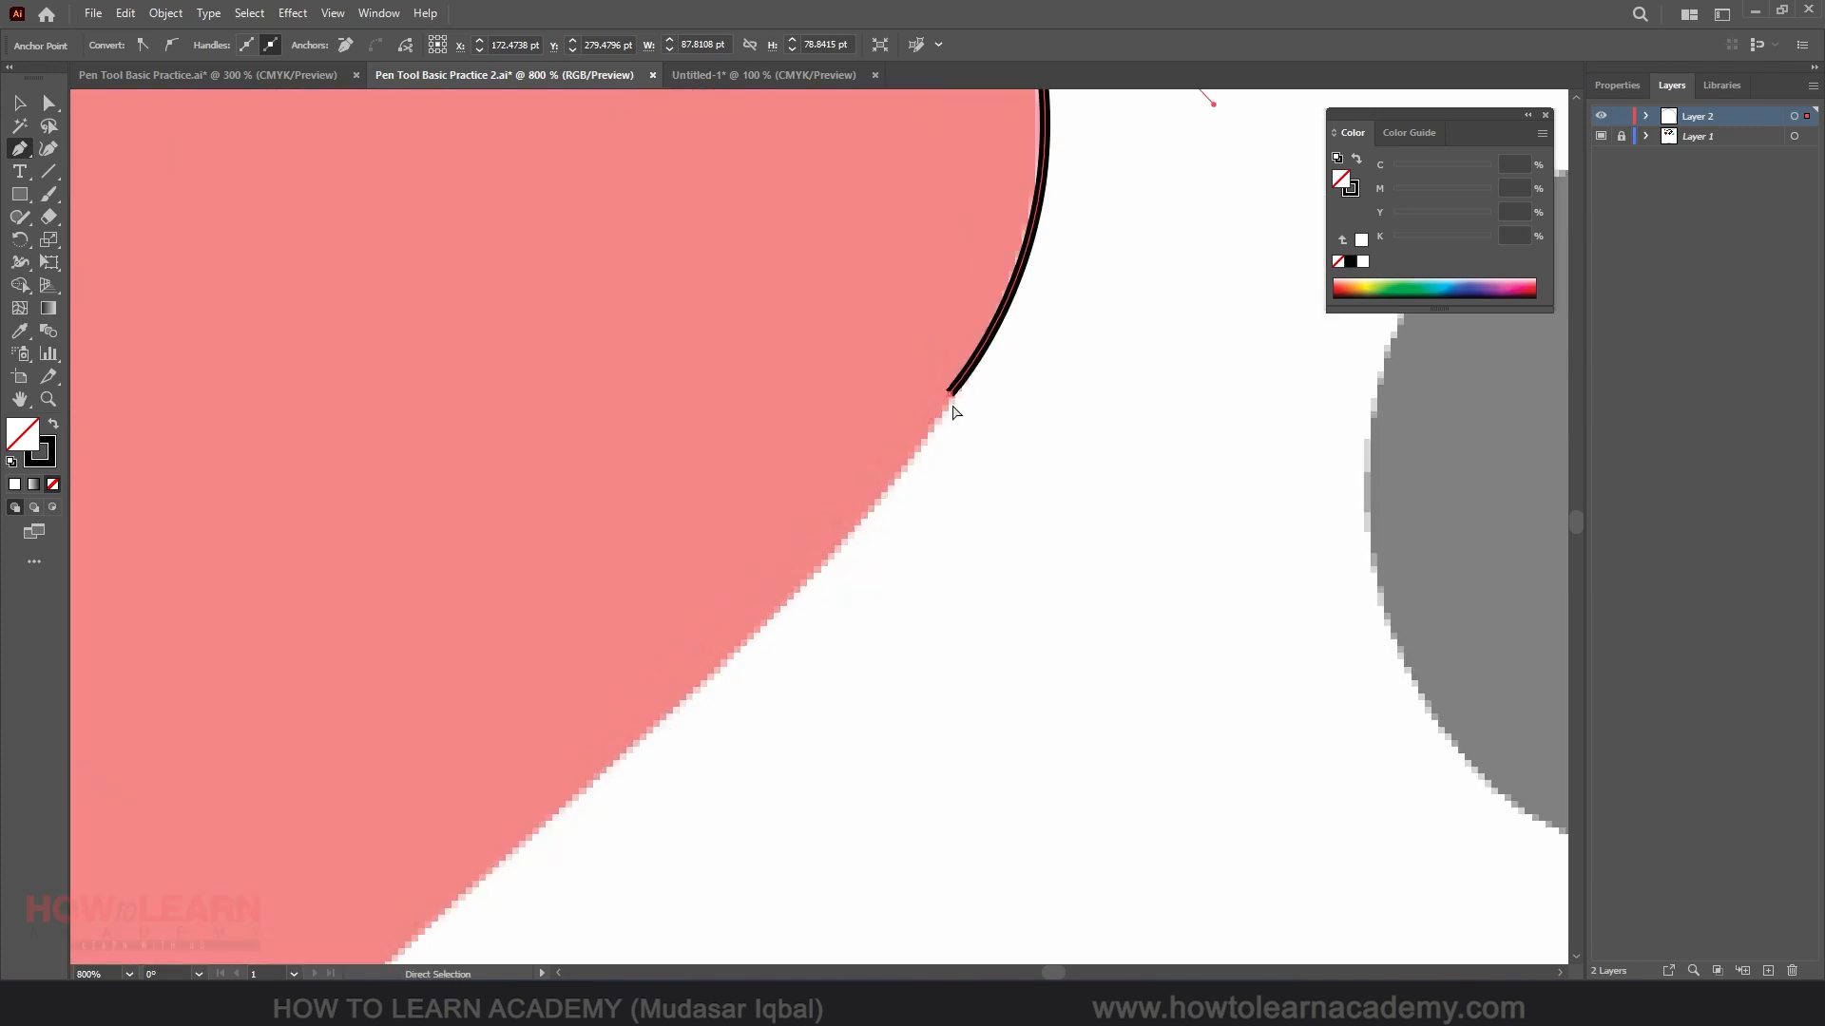
{"action": "left_click_drag", "start_coordinate": [956, 392], "coordinate": [953, 393]}
{"action": "scroll", "coordinate": [885, 453], "scroll_direction": "down", "scroll_amount": 2}
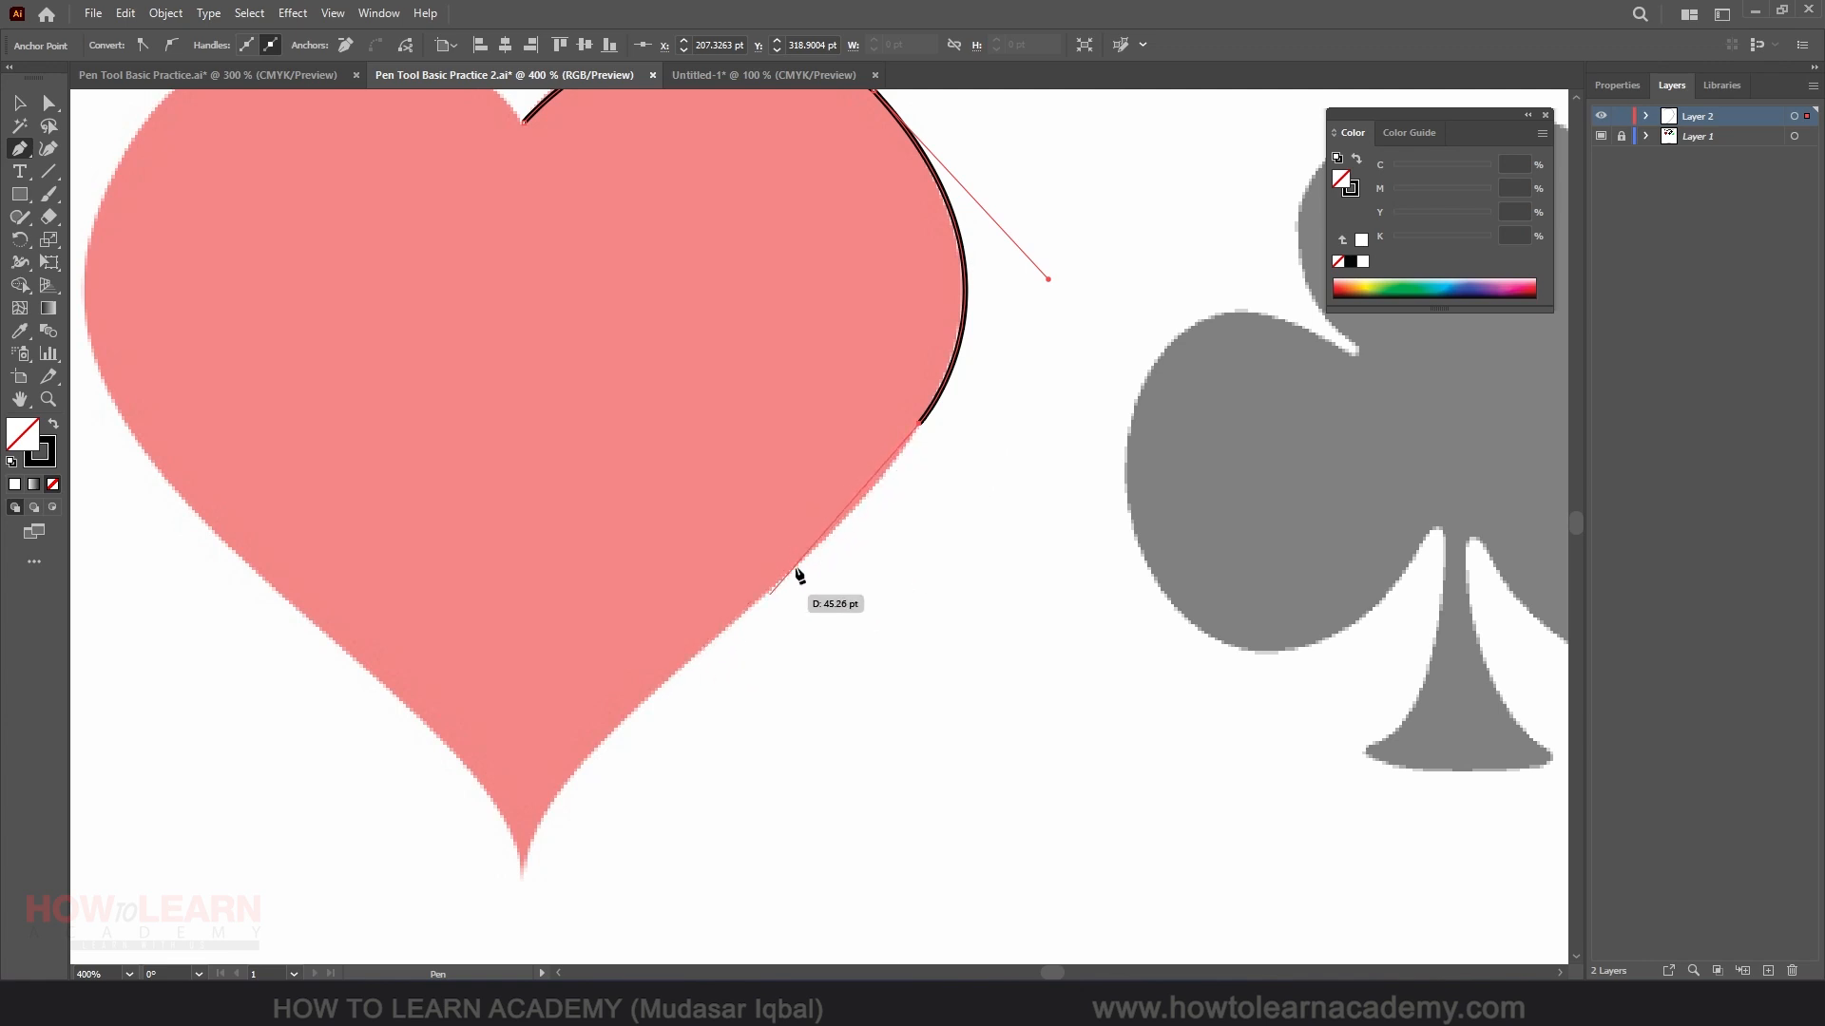
Extend the path along the heart's lower-right side and reshape its anchor and handle to fit, about 88 by 138 pt overall.
{"action": "scroll", "coordinate": [879, 492], "scroll_direction": "up", "scroll_amount": 2}
{"action": "scroll", "coordinate": [782, 566], "scroll_direction": "down", "scroll_amount": 3}
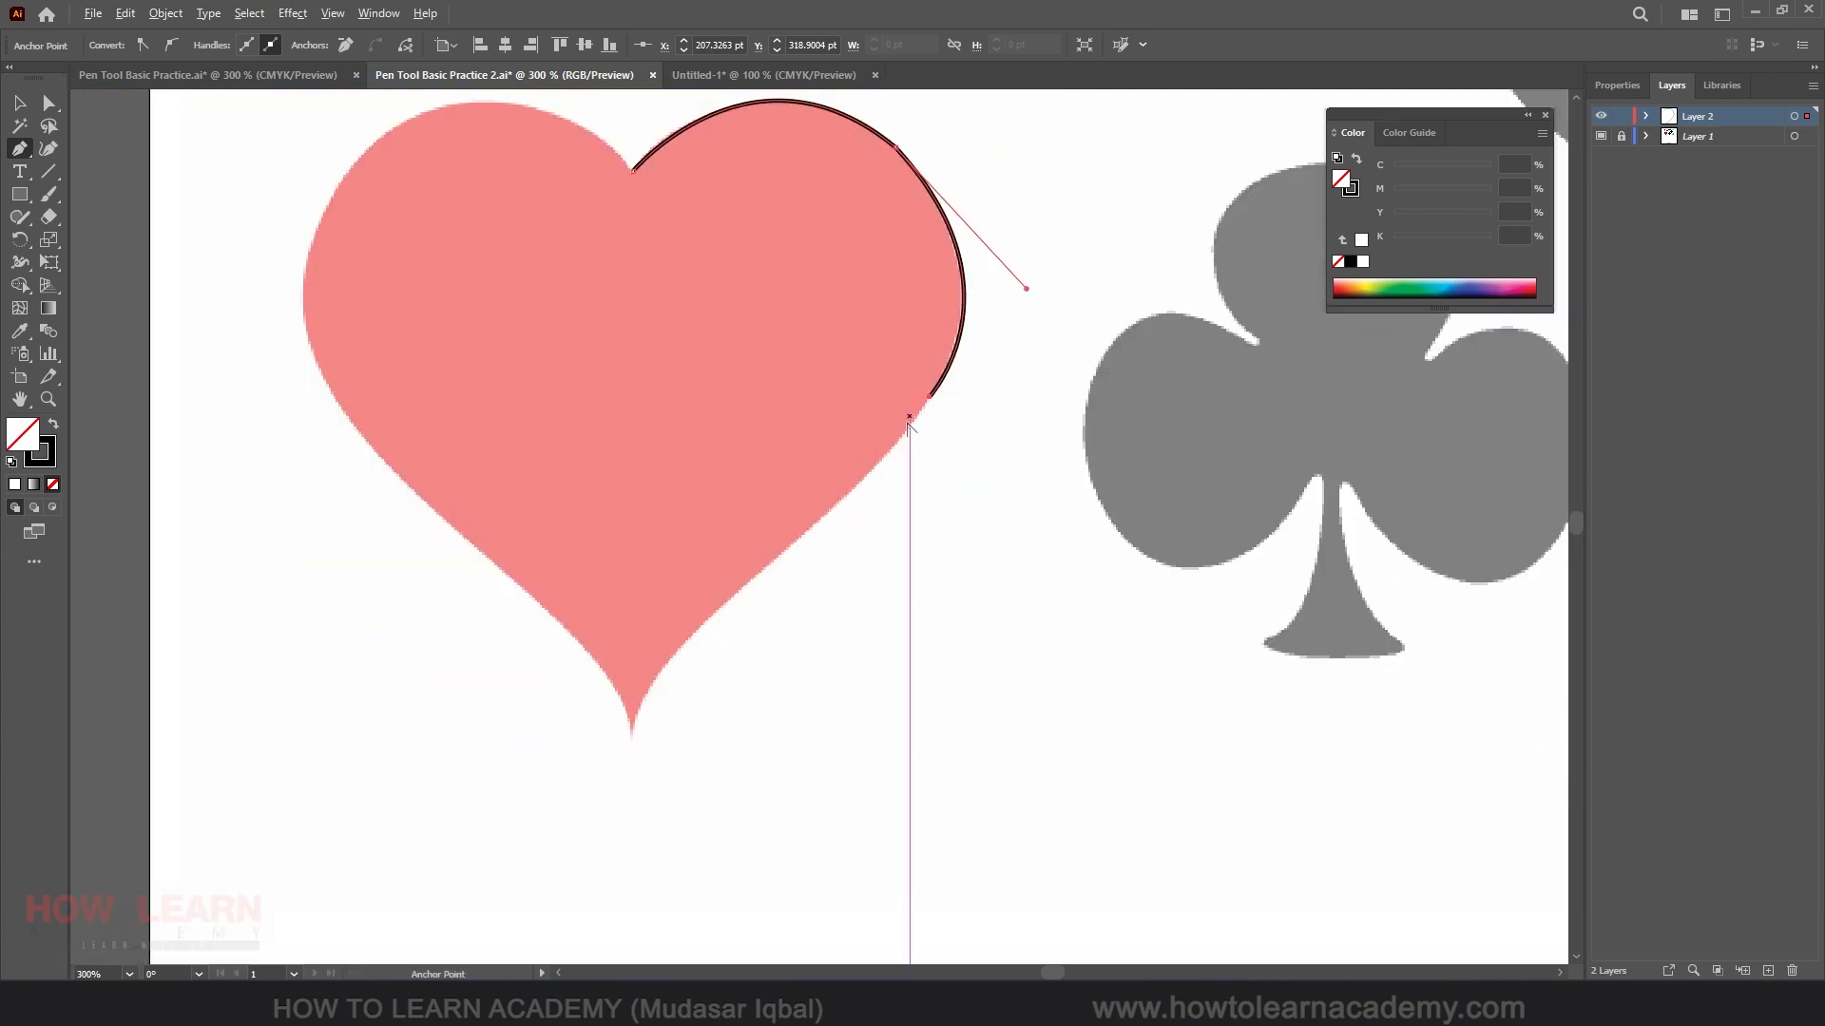
{"action": "left_click", "coordinate": [705, 622]}
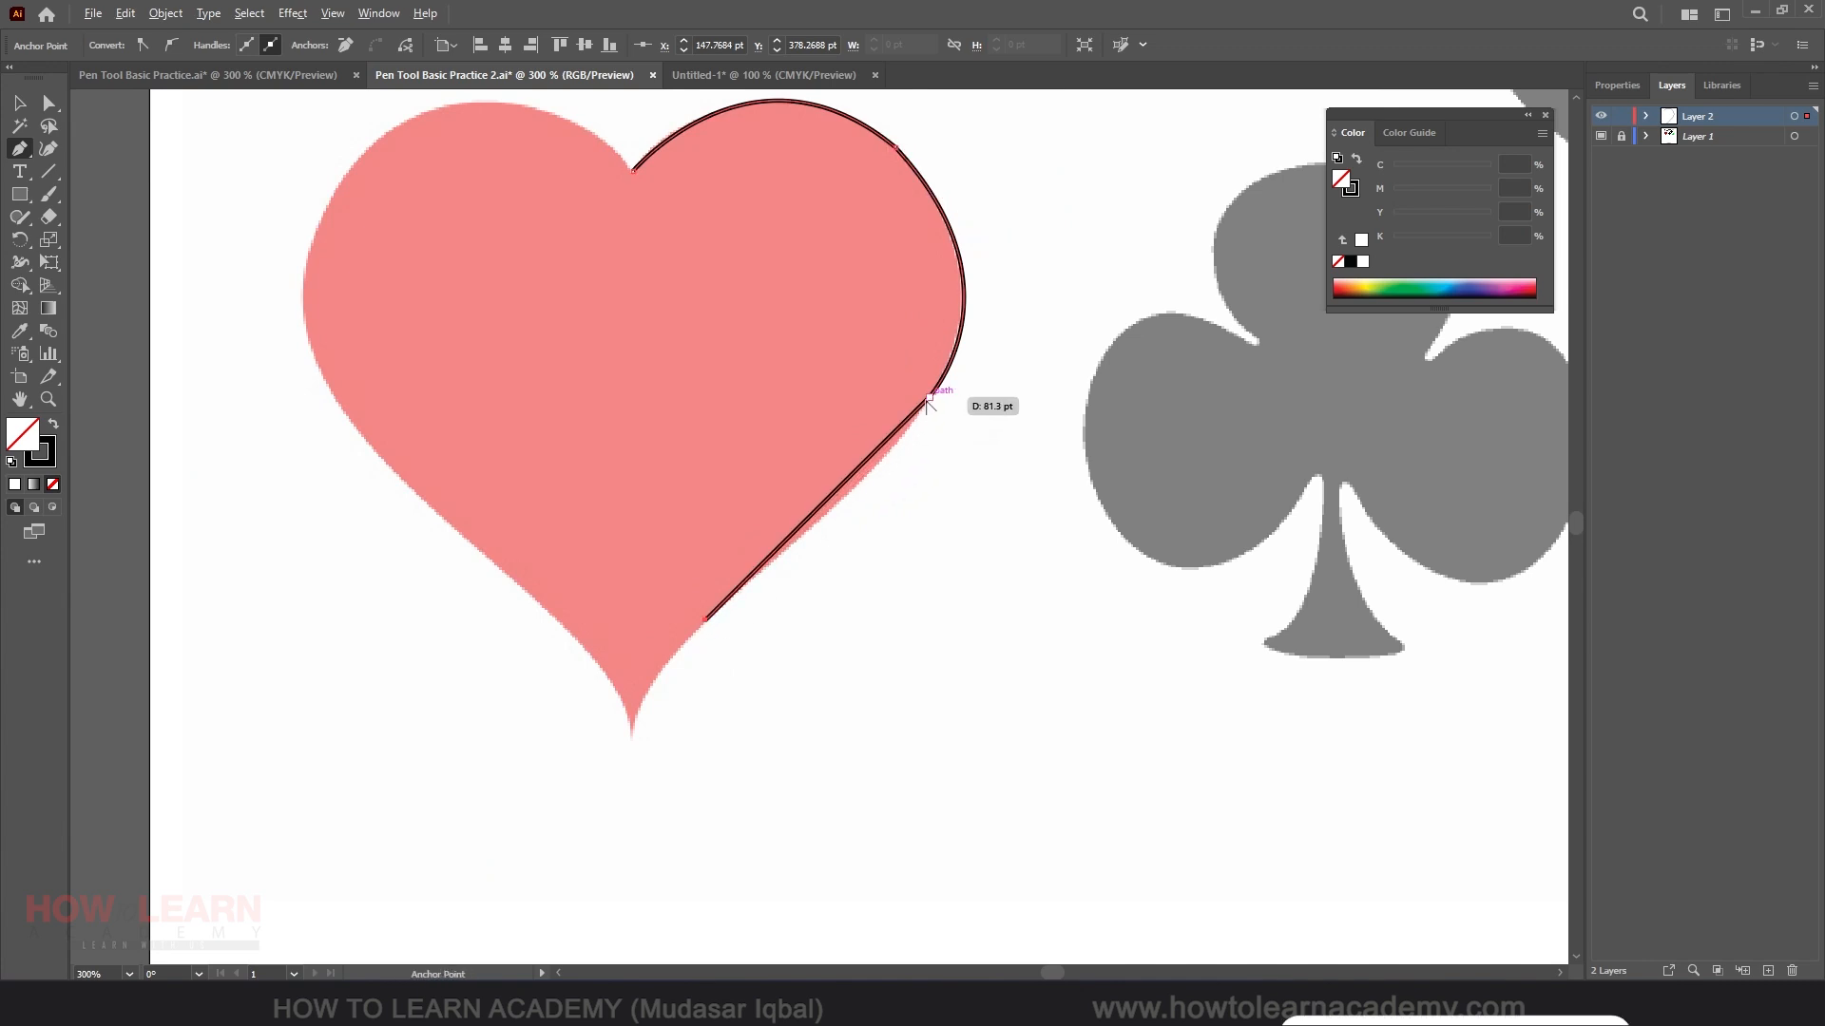
{"action": "left_click", "coordinate": [930, 398], "text": "alt"}
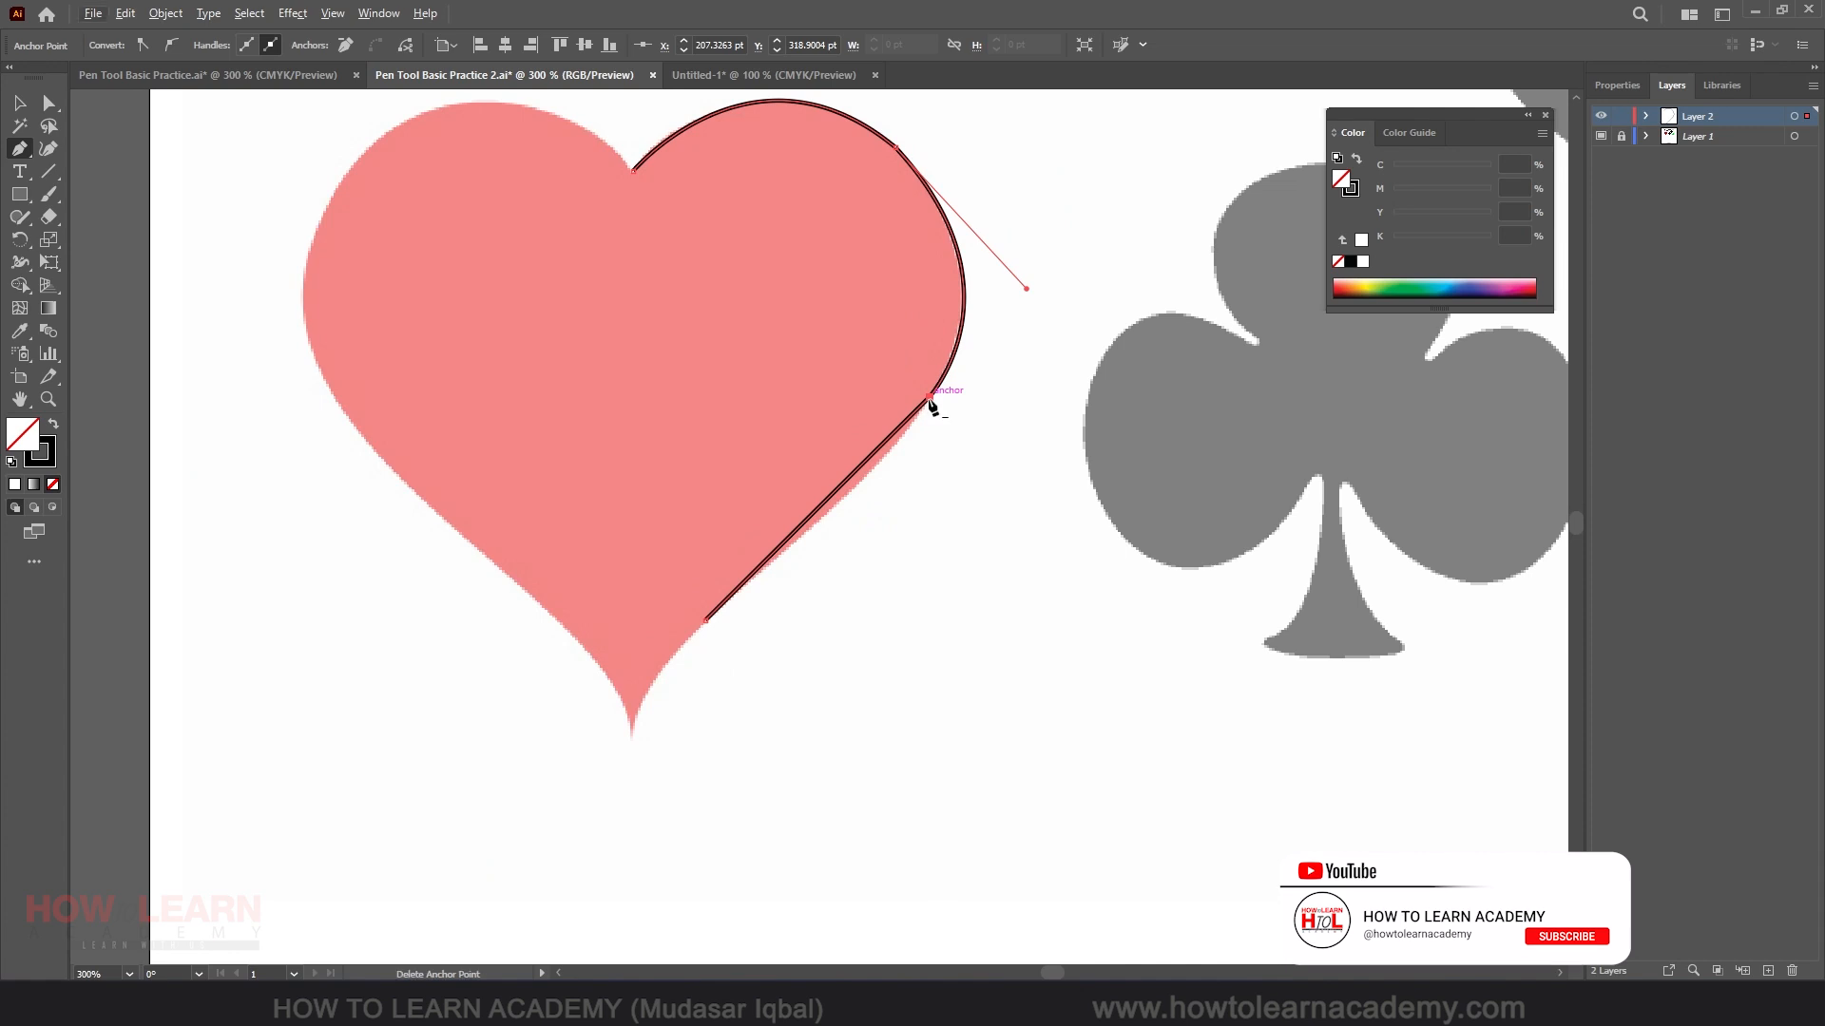
{"action": "left_click_drag", "start_coordinate": [927, 399], "coordinate": [878, 479]}
{"action": "left_click_drag", "start_coordinate": [1026, 288], "coordinate": [978, 250]}
{"action": "scroll", "coordinate": [992, 379], "scroll_direction": "down", "scroll_amount": 1}
{"action": "scroll", "coordinate": [760, 541], "scroll_direction": "up", "scroll_amount": 2}
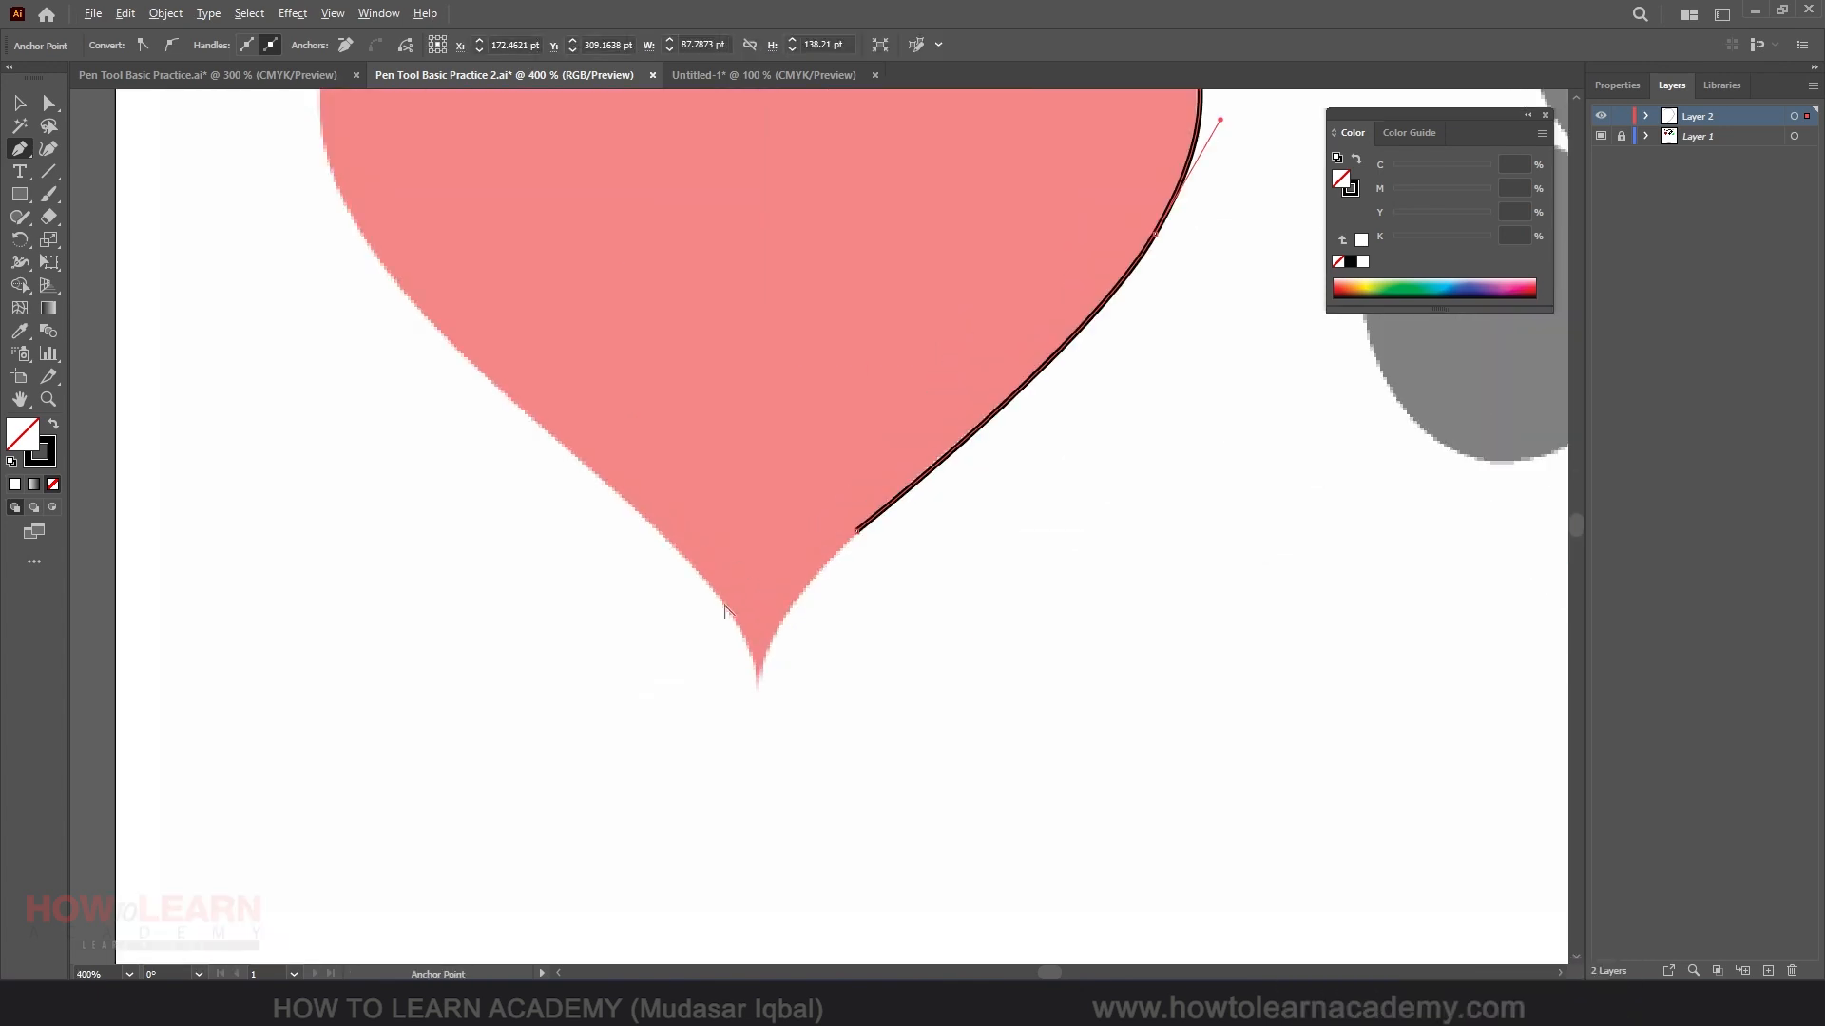
Curve the path into the heart's bottom tip and up onto its lower-left edge, removing the outgoing handle at both anchors.
{"action": "scroll", "coordinate": [754, 725], "scroll_direction": "up", "scroll_amount": 1}
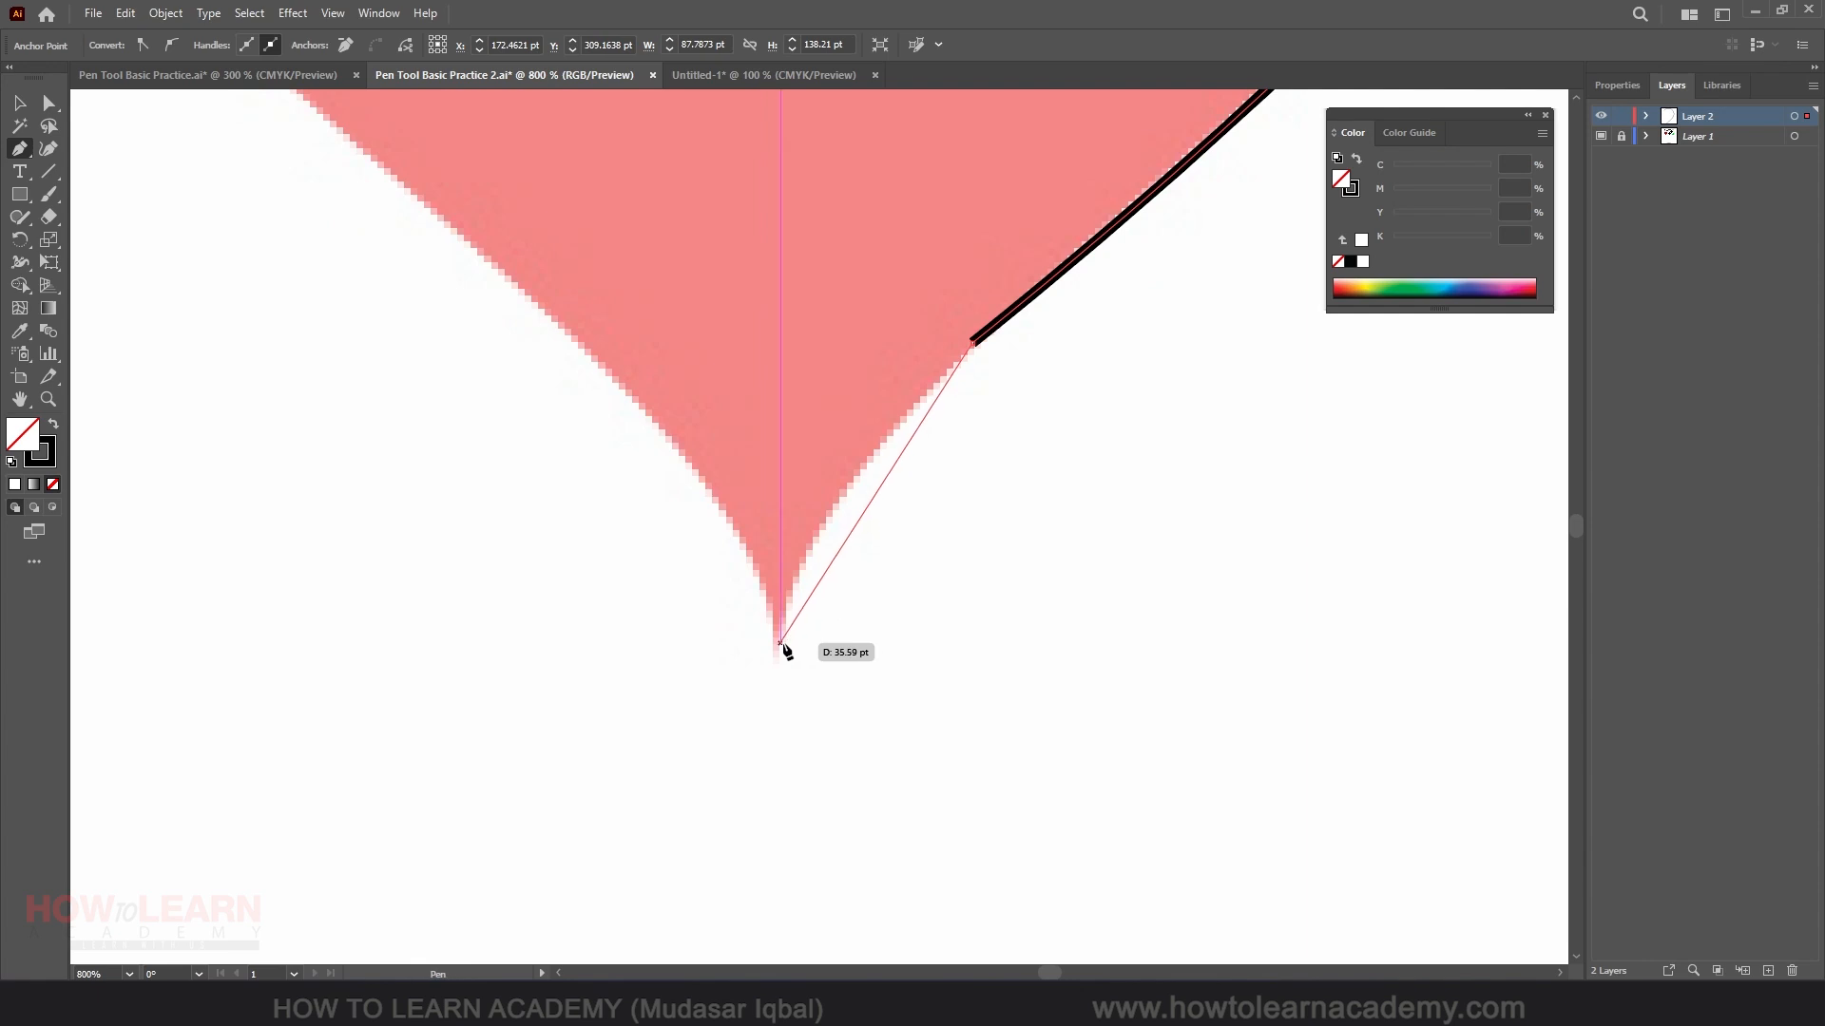
{"action": "left_click_drag", "start_coordinate": [781, 650], "coordinate": [775, 780]}
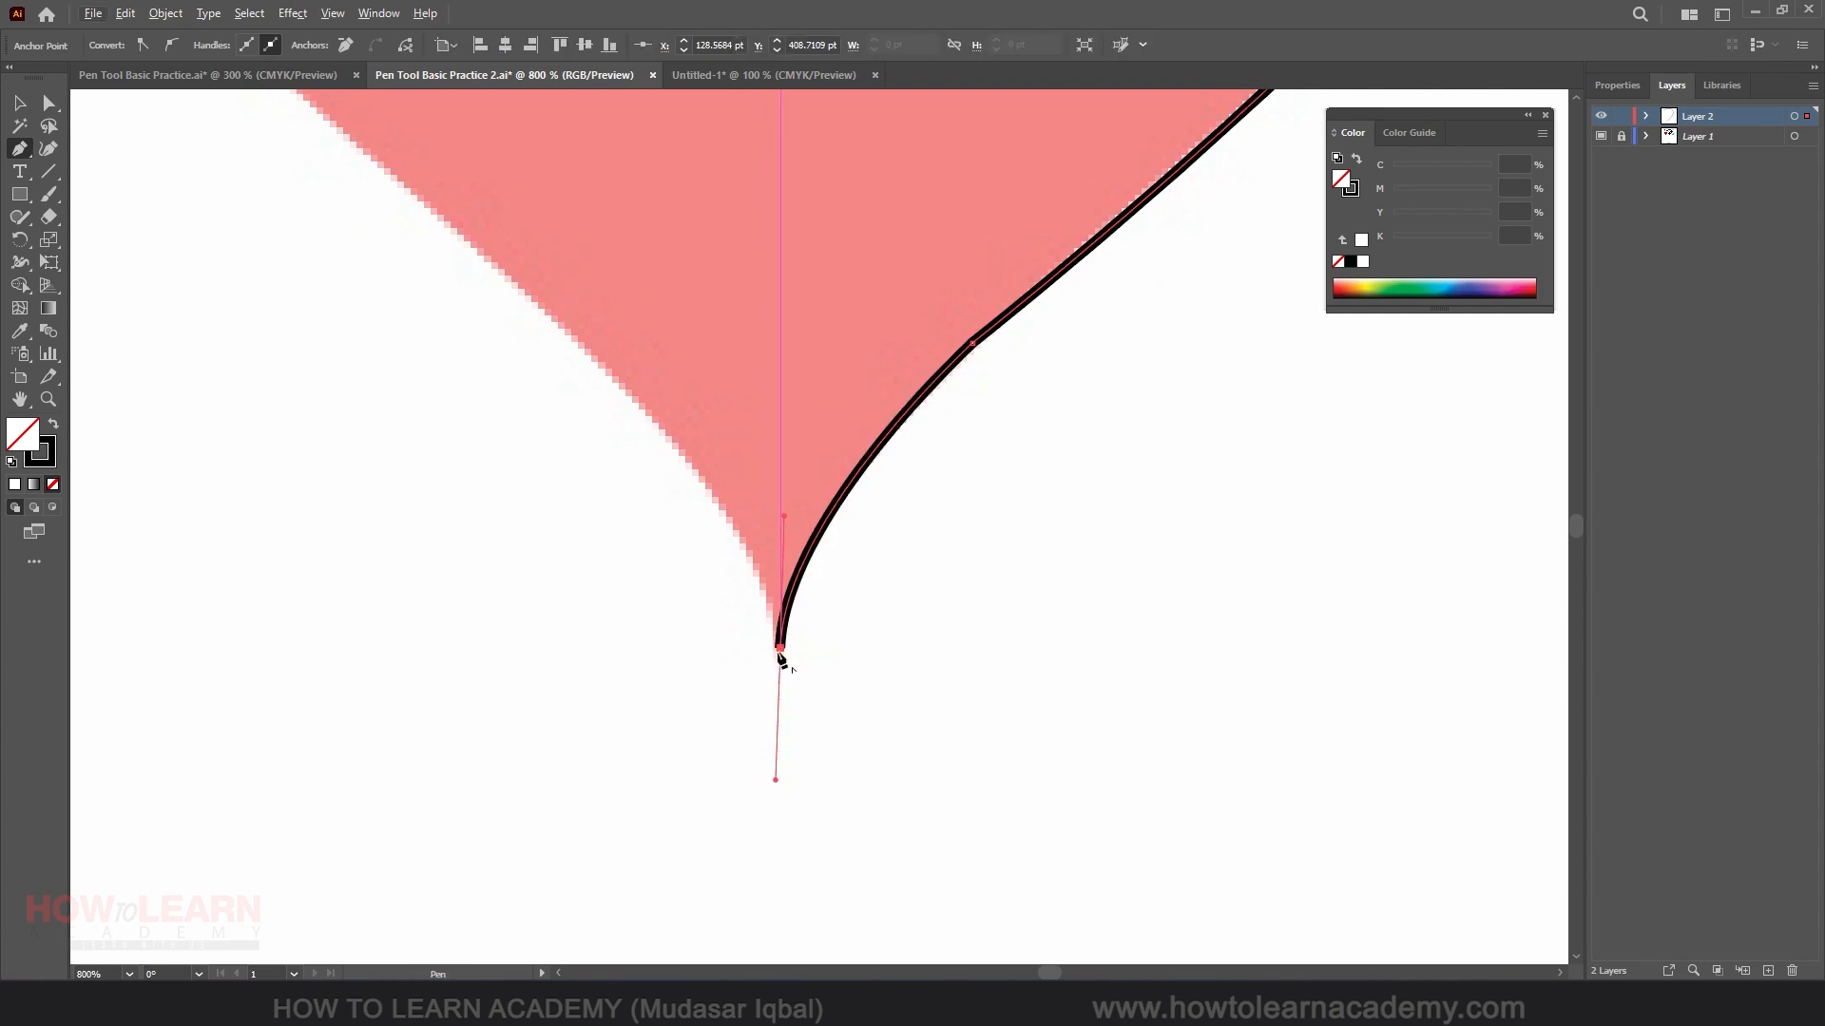
{"action": "left_click", "coordinate": [781, 652]}
{"action": "scroll", "coordinate": [825, 718], "scroll_direction": "down", "scroll_amount": 2}
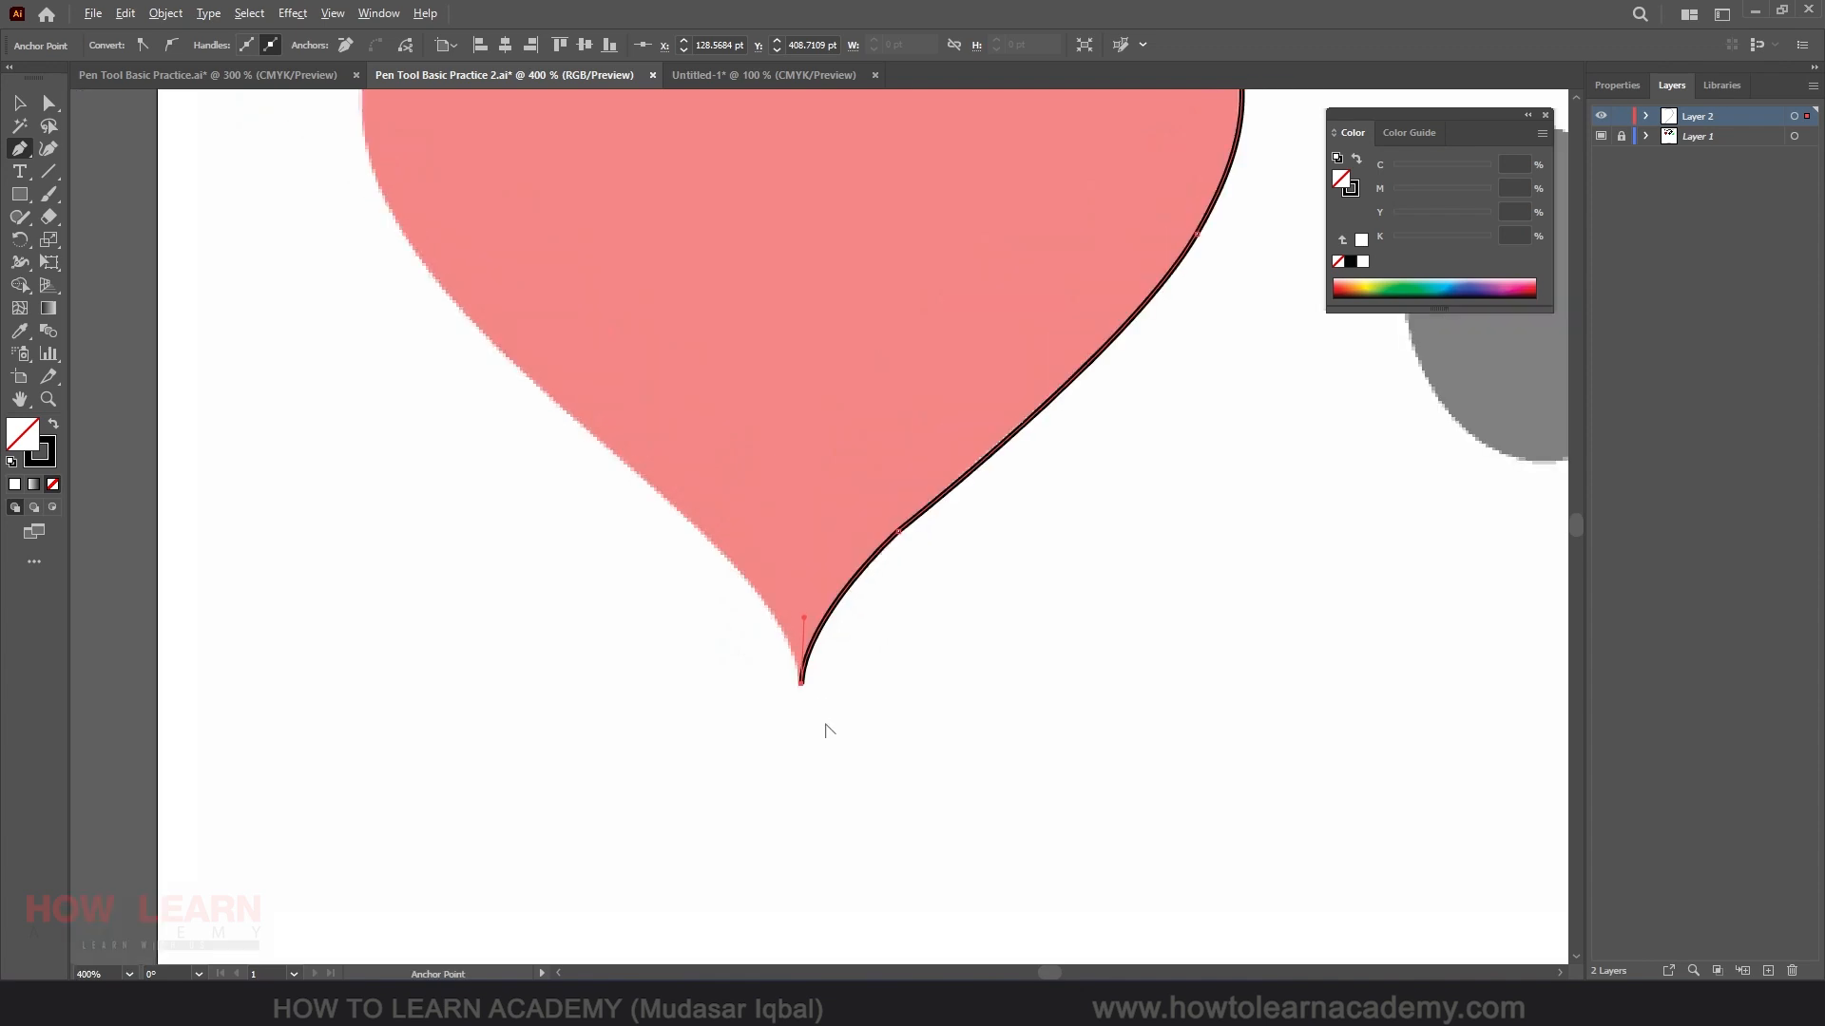
{"action": "scroll", "coordinate": [742, 625], "scroll_direction": "up", "scroll_amount": 1}
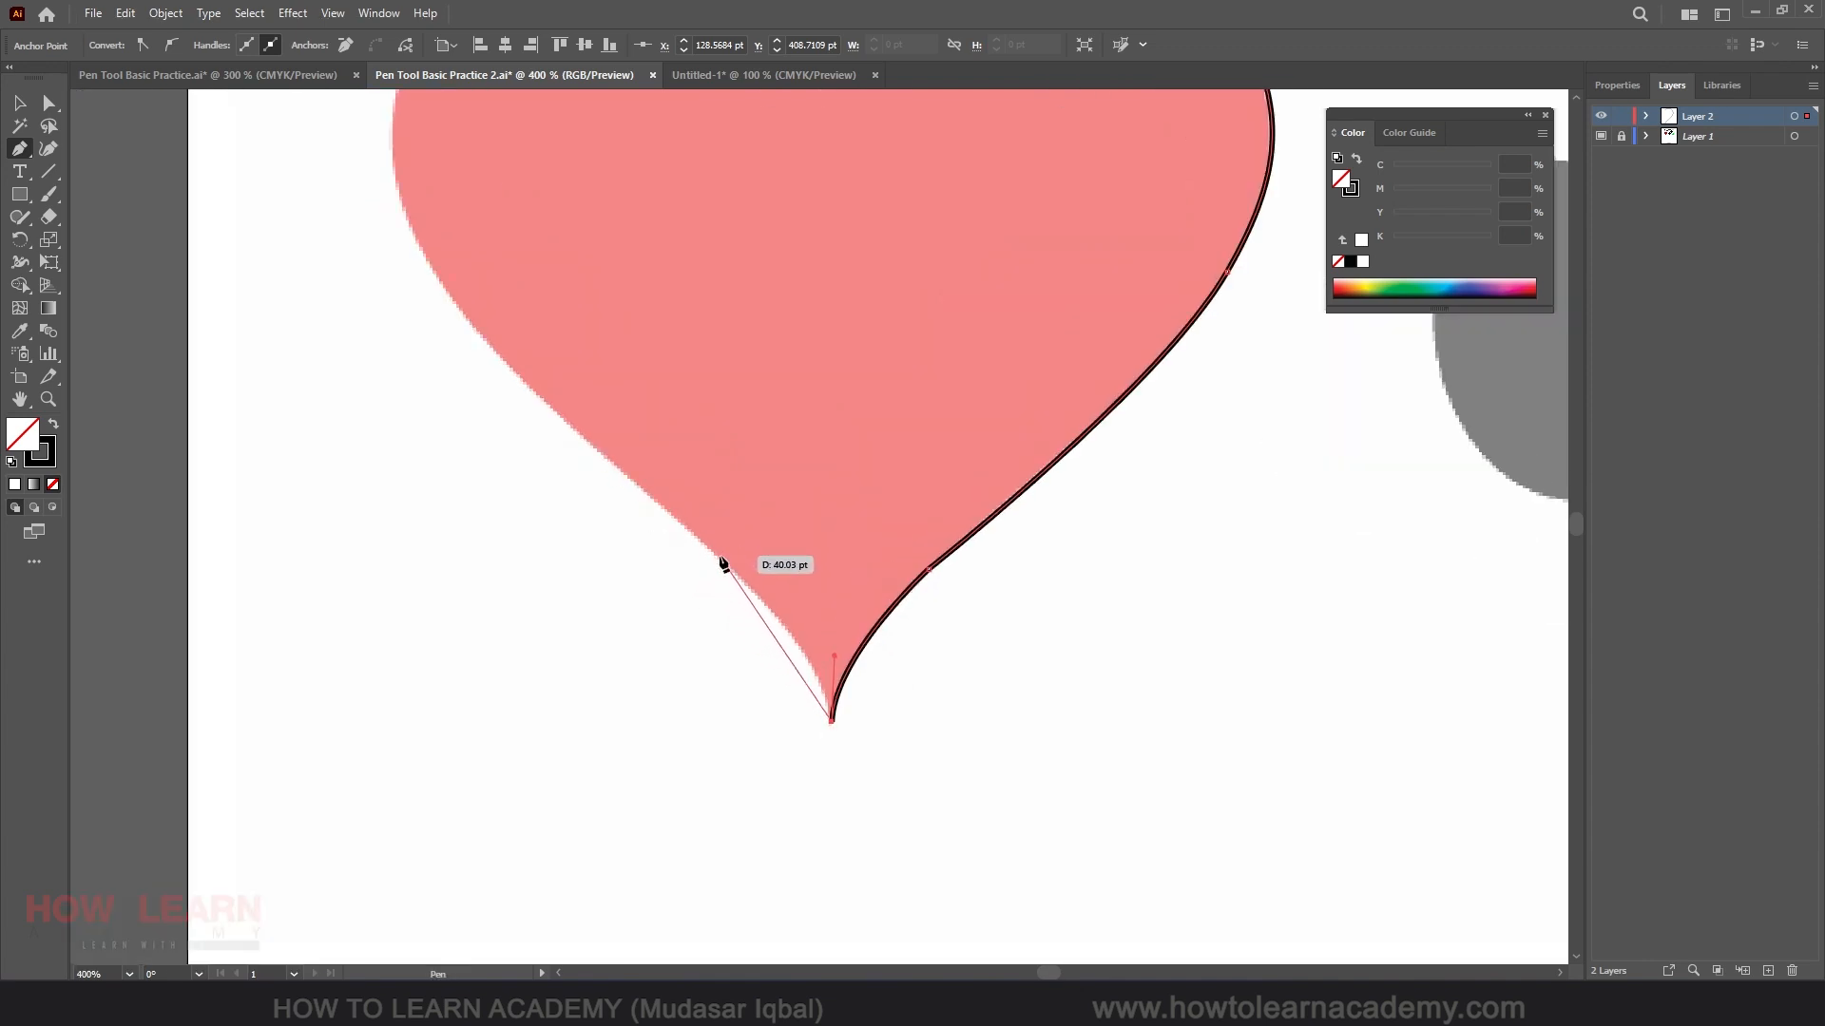
{"action": "left_click_drag", "start_coordinate": [671, 509], "coordinate": [611, 485]}
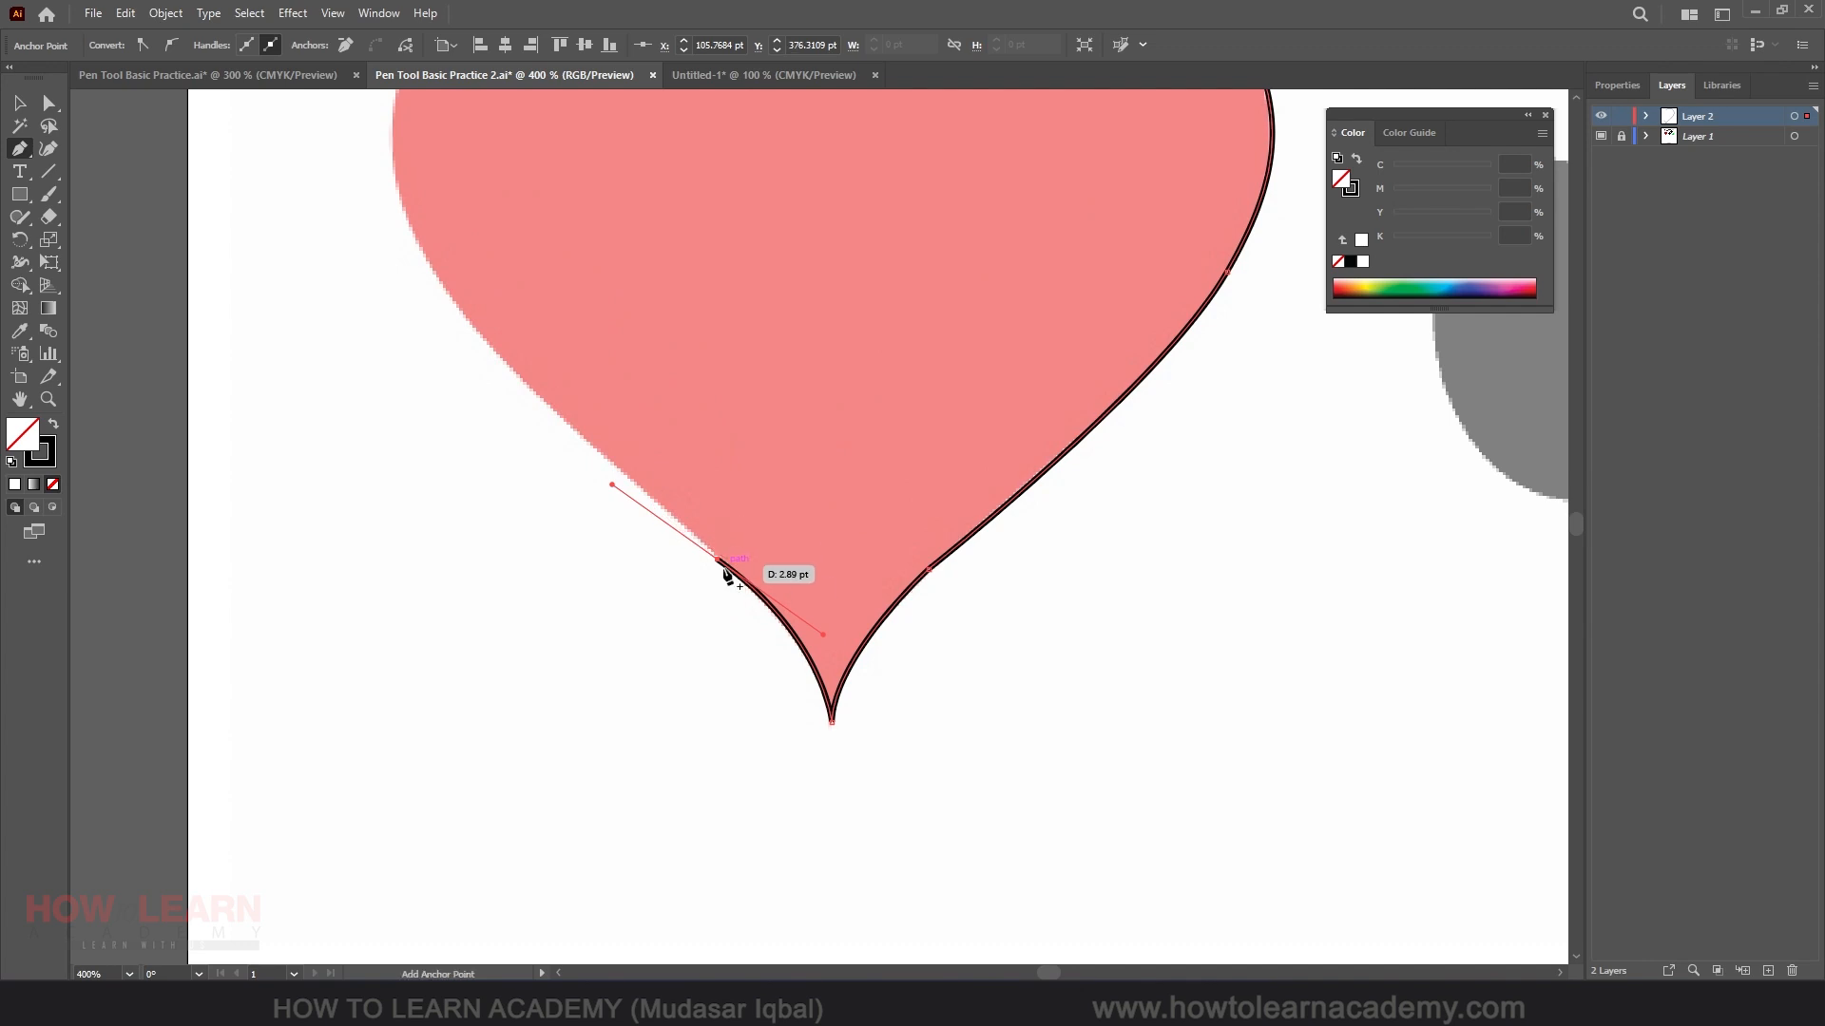
{"action": "left_click", "coordinate": [717, 560]}
Add a straight segment along the heart's lower-left side and a curved segment around its left edge to the start of the lobe.
{"action": "scroll", "coordinate": [795, 707], "scroll_direction": "down", "scroll_amount": 3}
{"action": "scroll", "coordinate": [715, 632], "scroll_direction": "up", "scroll_amount": 3}
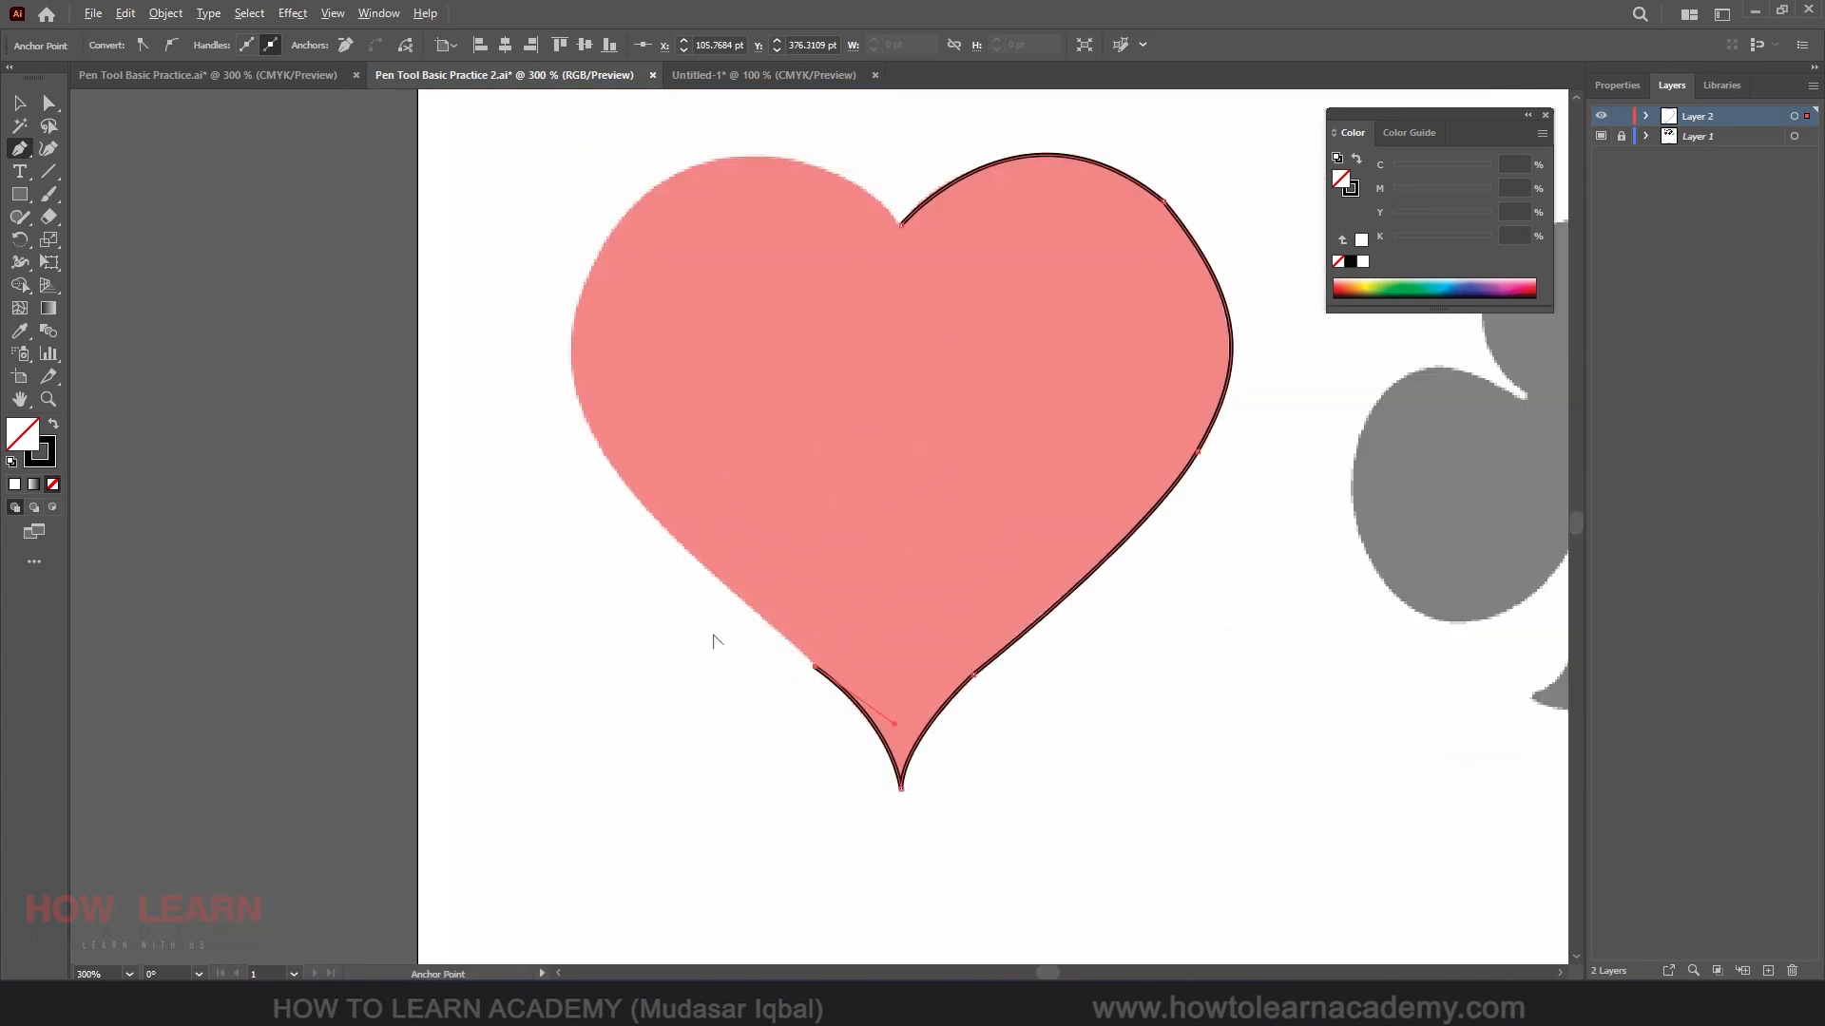
{"action": "left_click", "coordinate": [663, 529]}
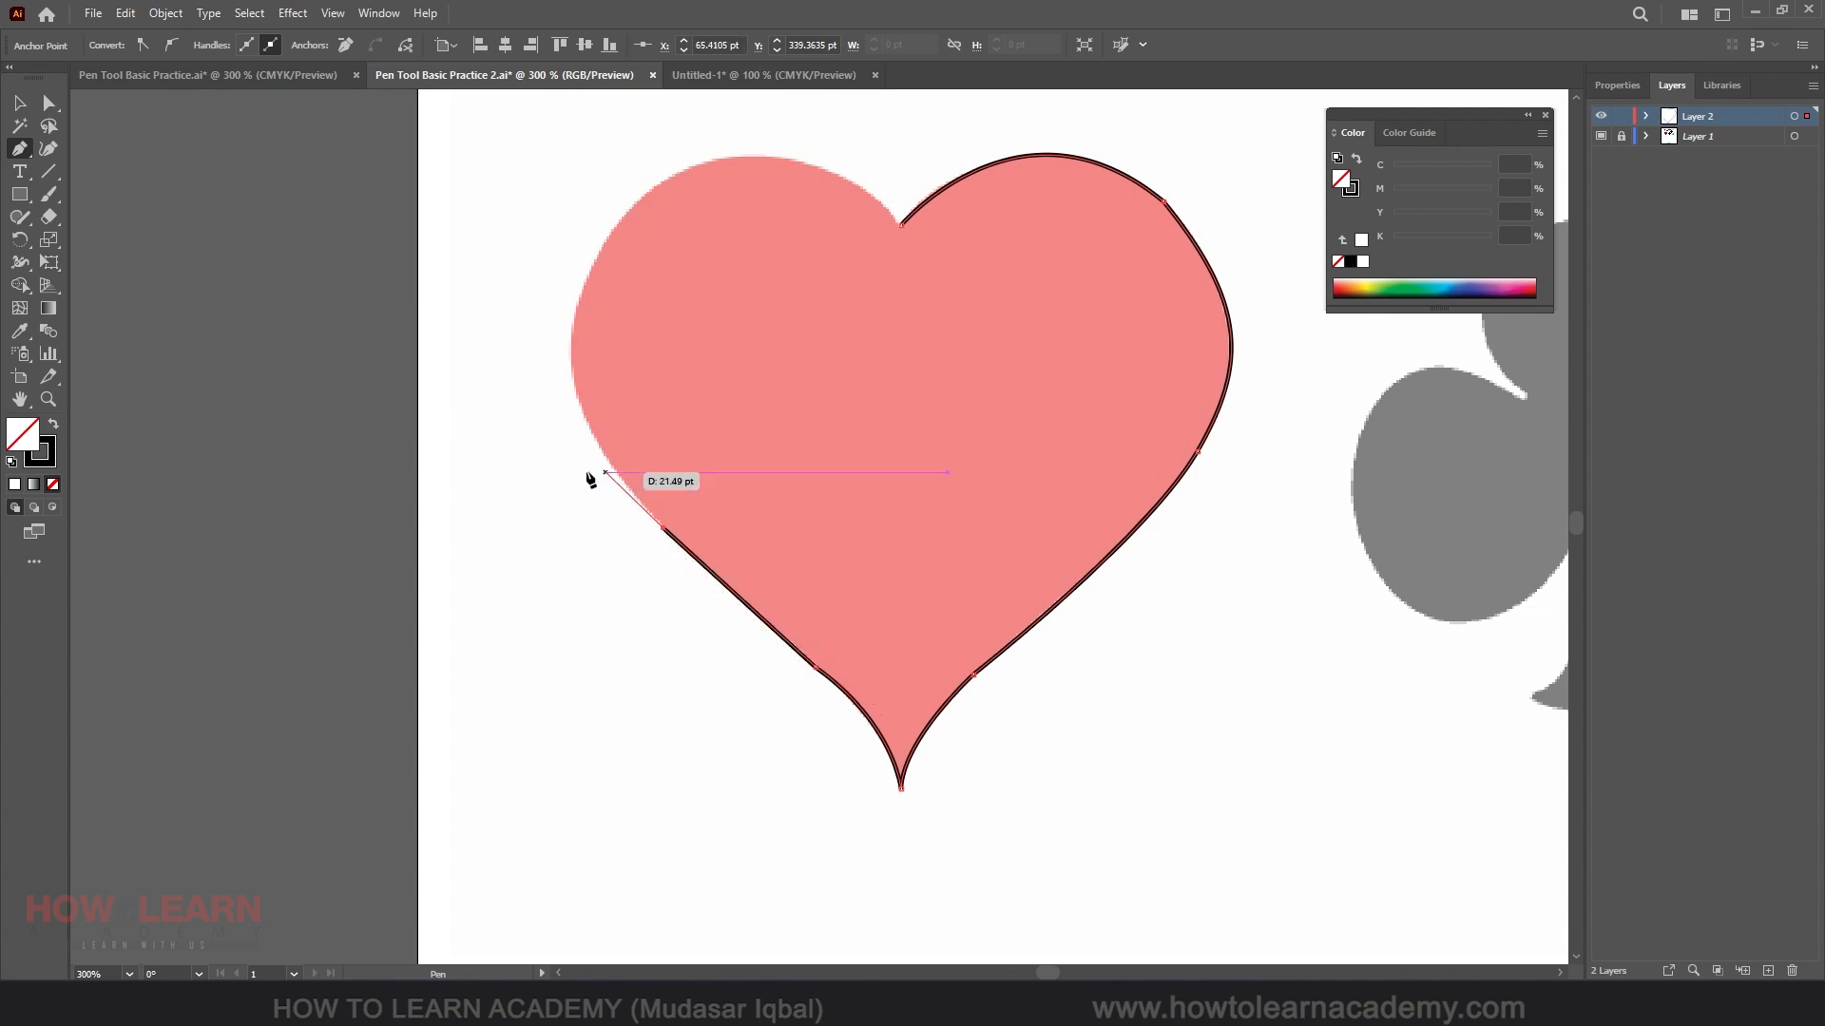
{"action": "scroll", "coordinate": [786, 595], "scroll_direction": "up", "scroll_amount": 3}
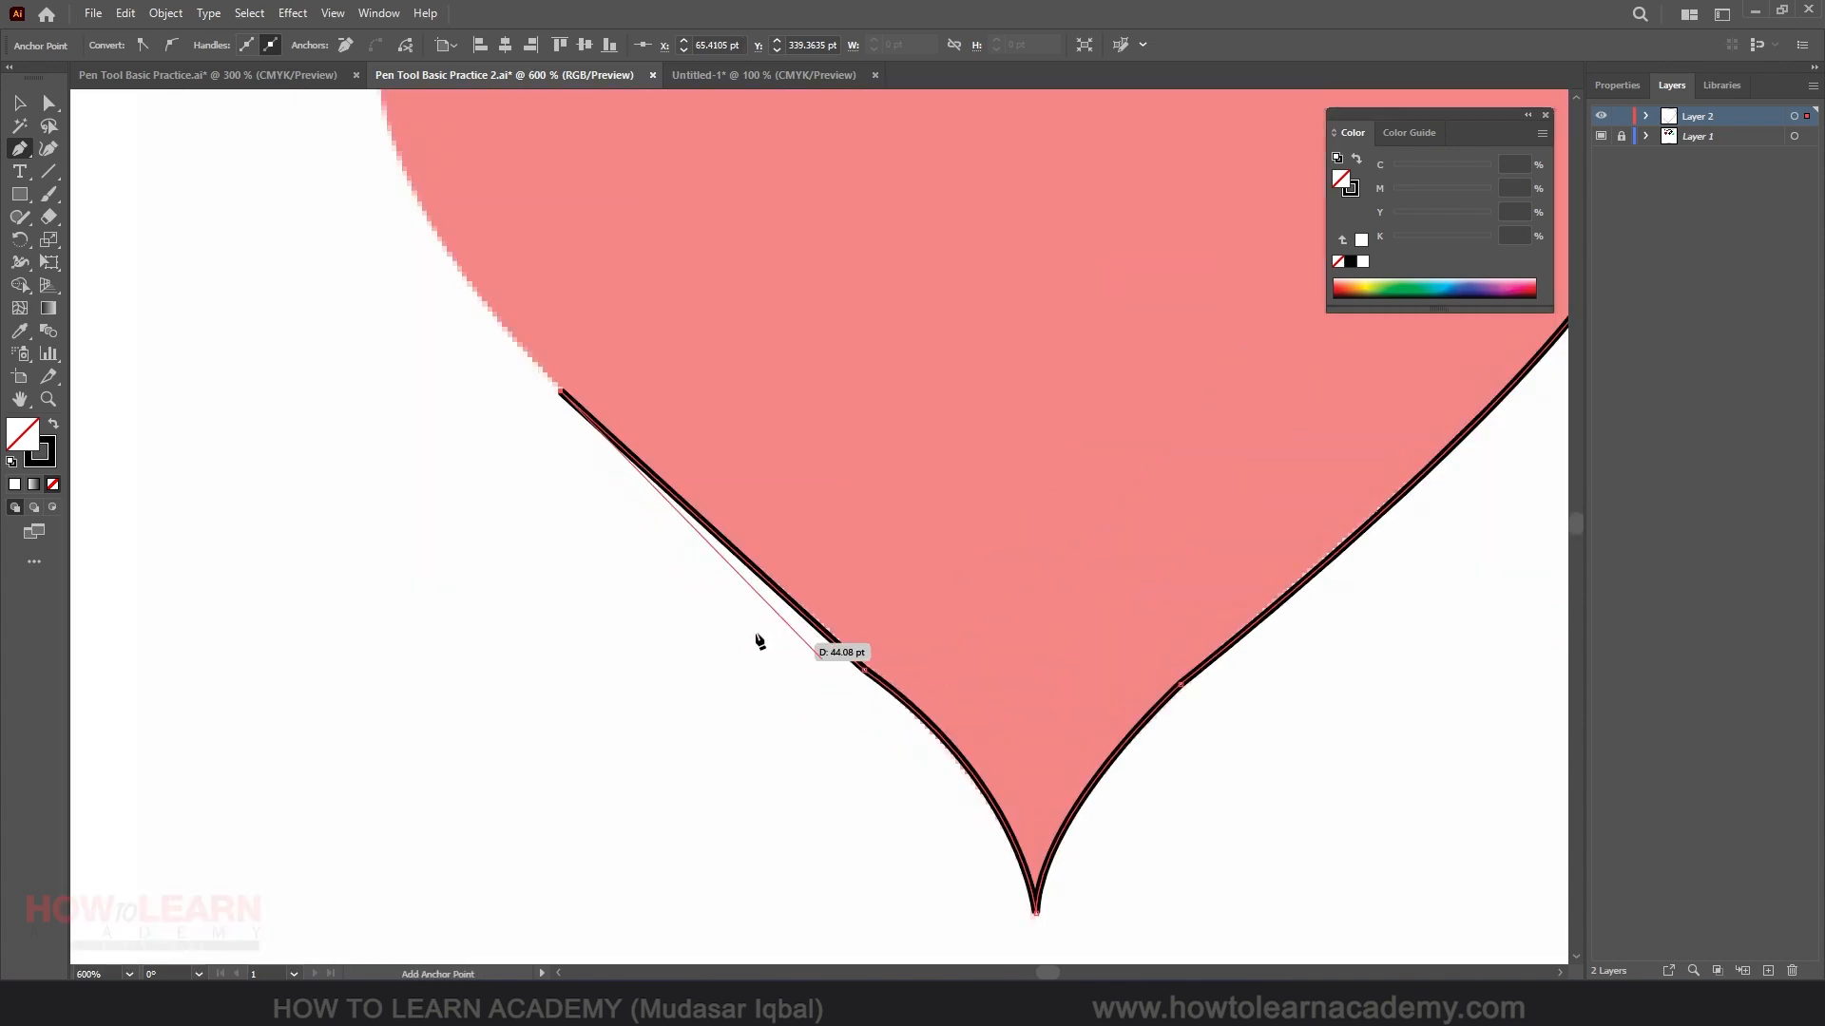
{"action": "scroll", "coordinate": [759, 642], "scroll_direction": "down", "scroll_amount": 3}
{"action": "scroll", "coordinate": [560, 480], "scroll_direction": "up", "scroll_amount": 1}
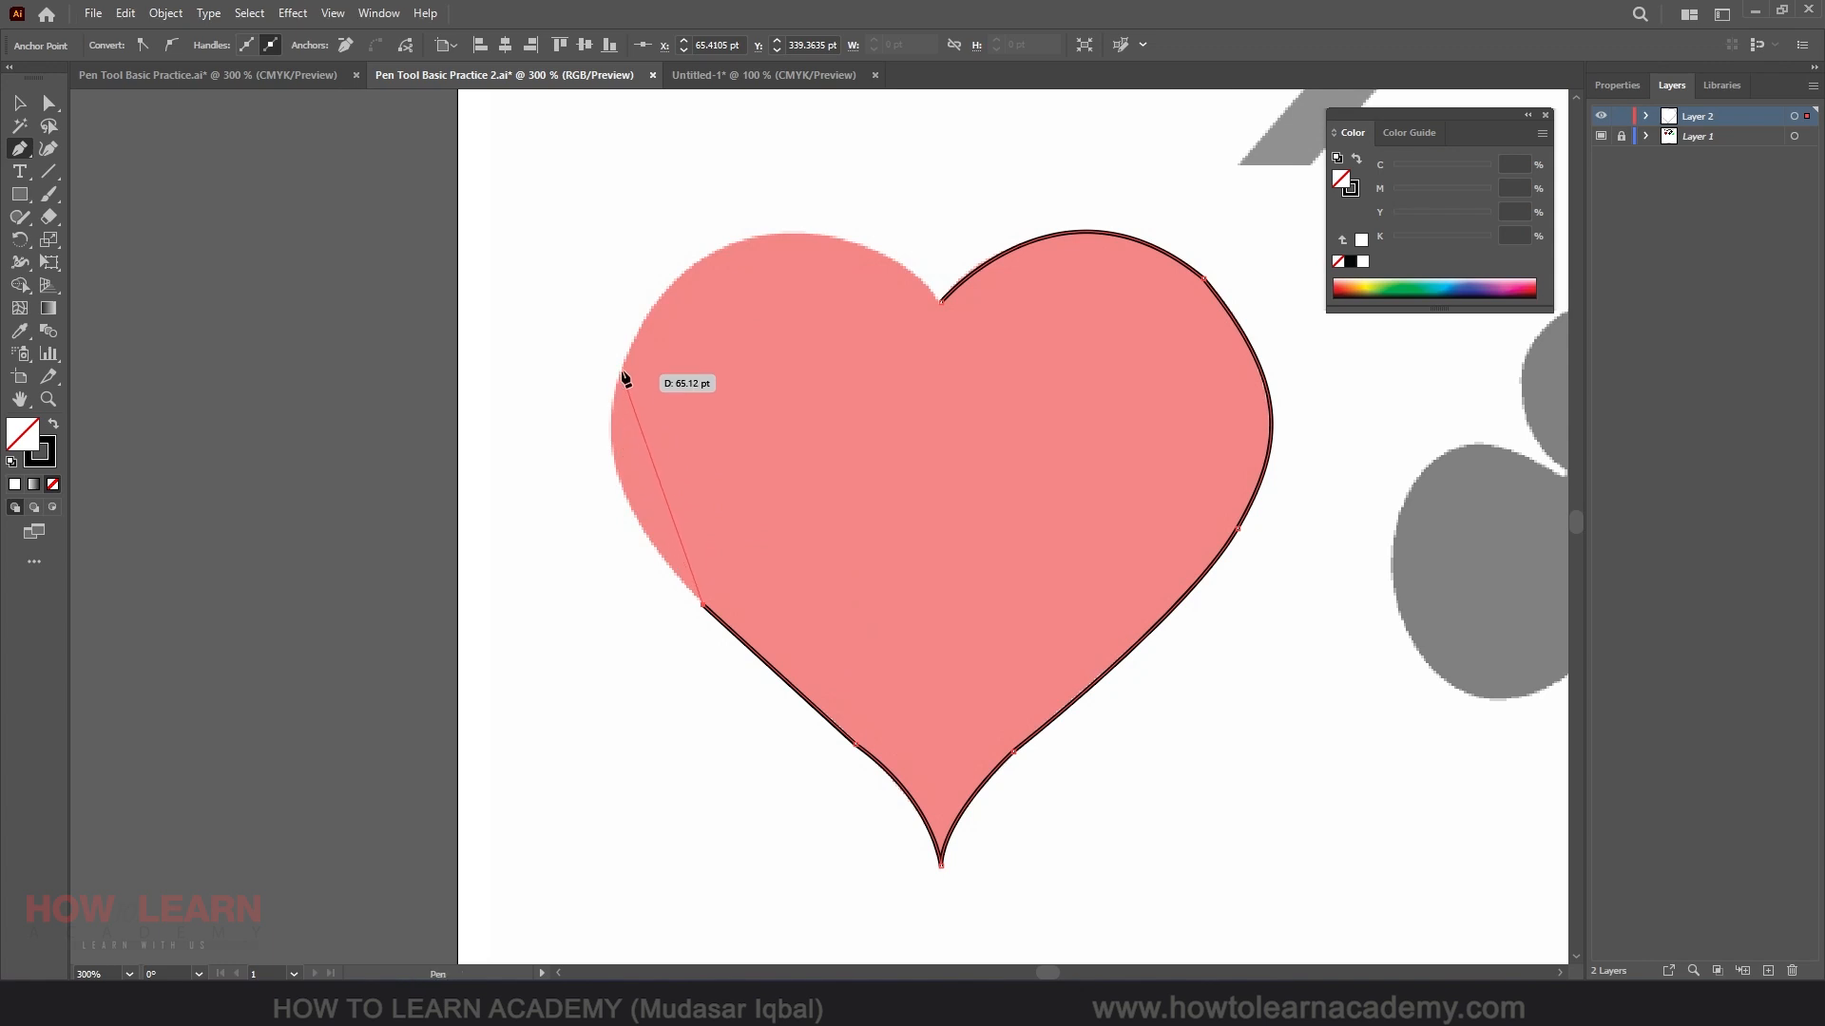
{"action": "left_click_drag", "start_coordinate": [622, 369], "coordinate": [670, 248]}
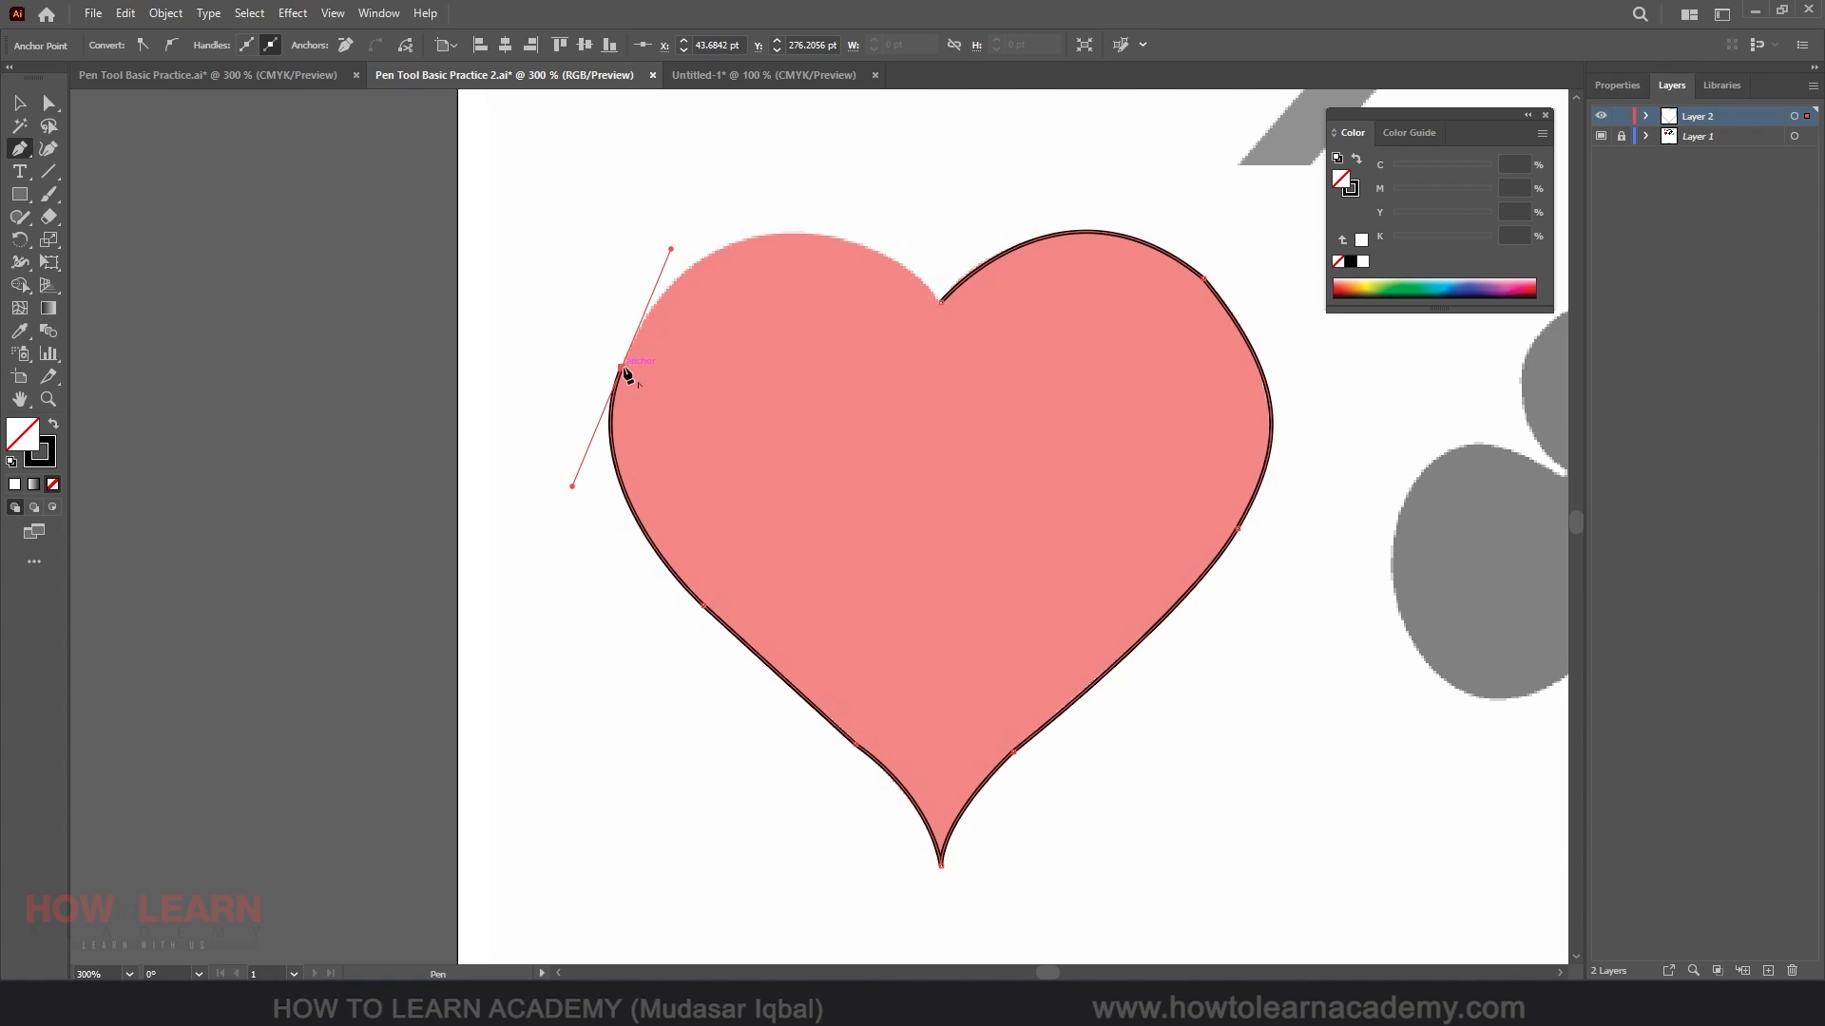
Close the path at the top notch and adjust the handle to fit the left lobe, about 176 by 169 pt overall.
{"action": "left_click_drag", "start_coordinate": [623, 370], "coordinate": [1080, 407]}
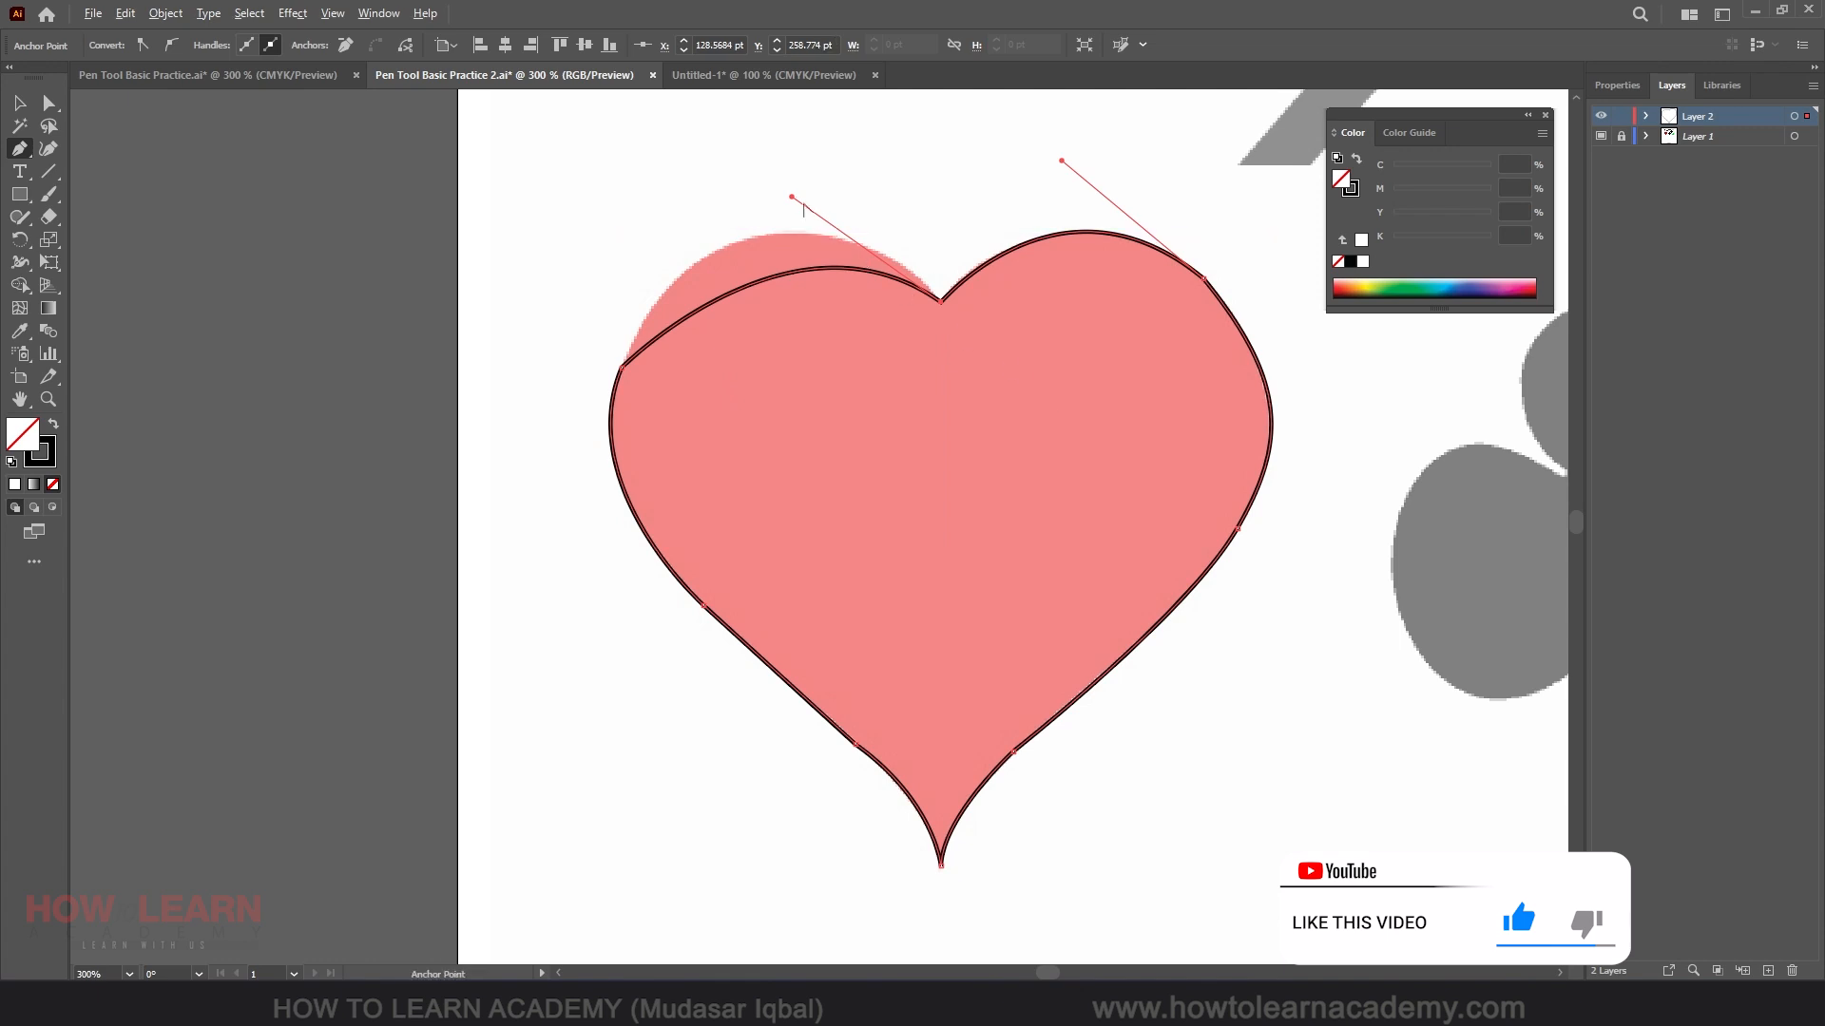
{"action": "left_click_drag", "start_coordinate": [790, 197], "coordinate": [730, 111]}
{"action": "scroll", "coordinate": [722, 112], "scroll_direction": "up", "scroll_amount": 1}
{"action": "scroll", "coordinate": [798, 436], "scroll_direction": "down", "scroll_amount": 3}
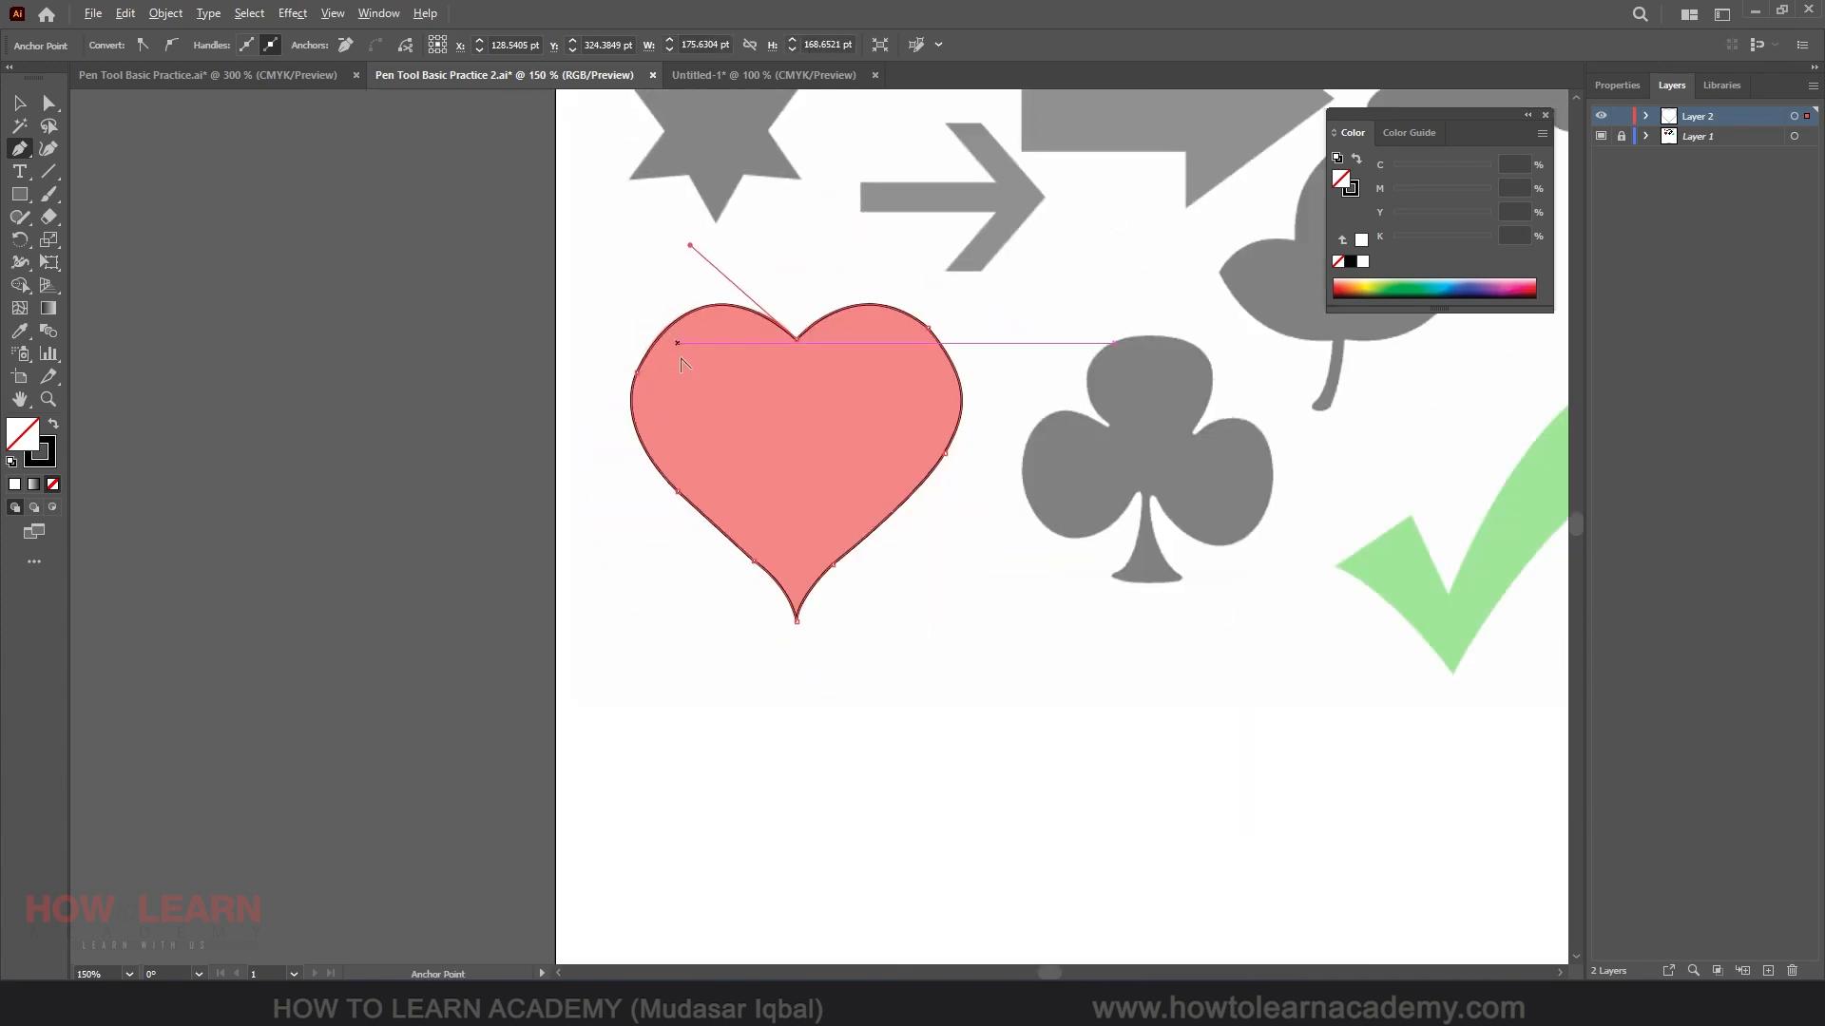
Deselect the heart path and examine how closely its outline follows the template, especially at the upper-right anchor.
{"action": "scroll", "coordinate": [851, 399], "scroll_direction": "up", "scroll_amount": 1}
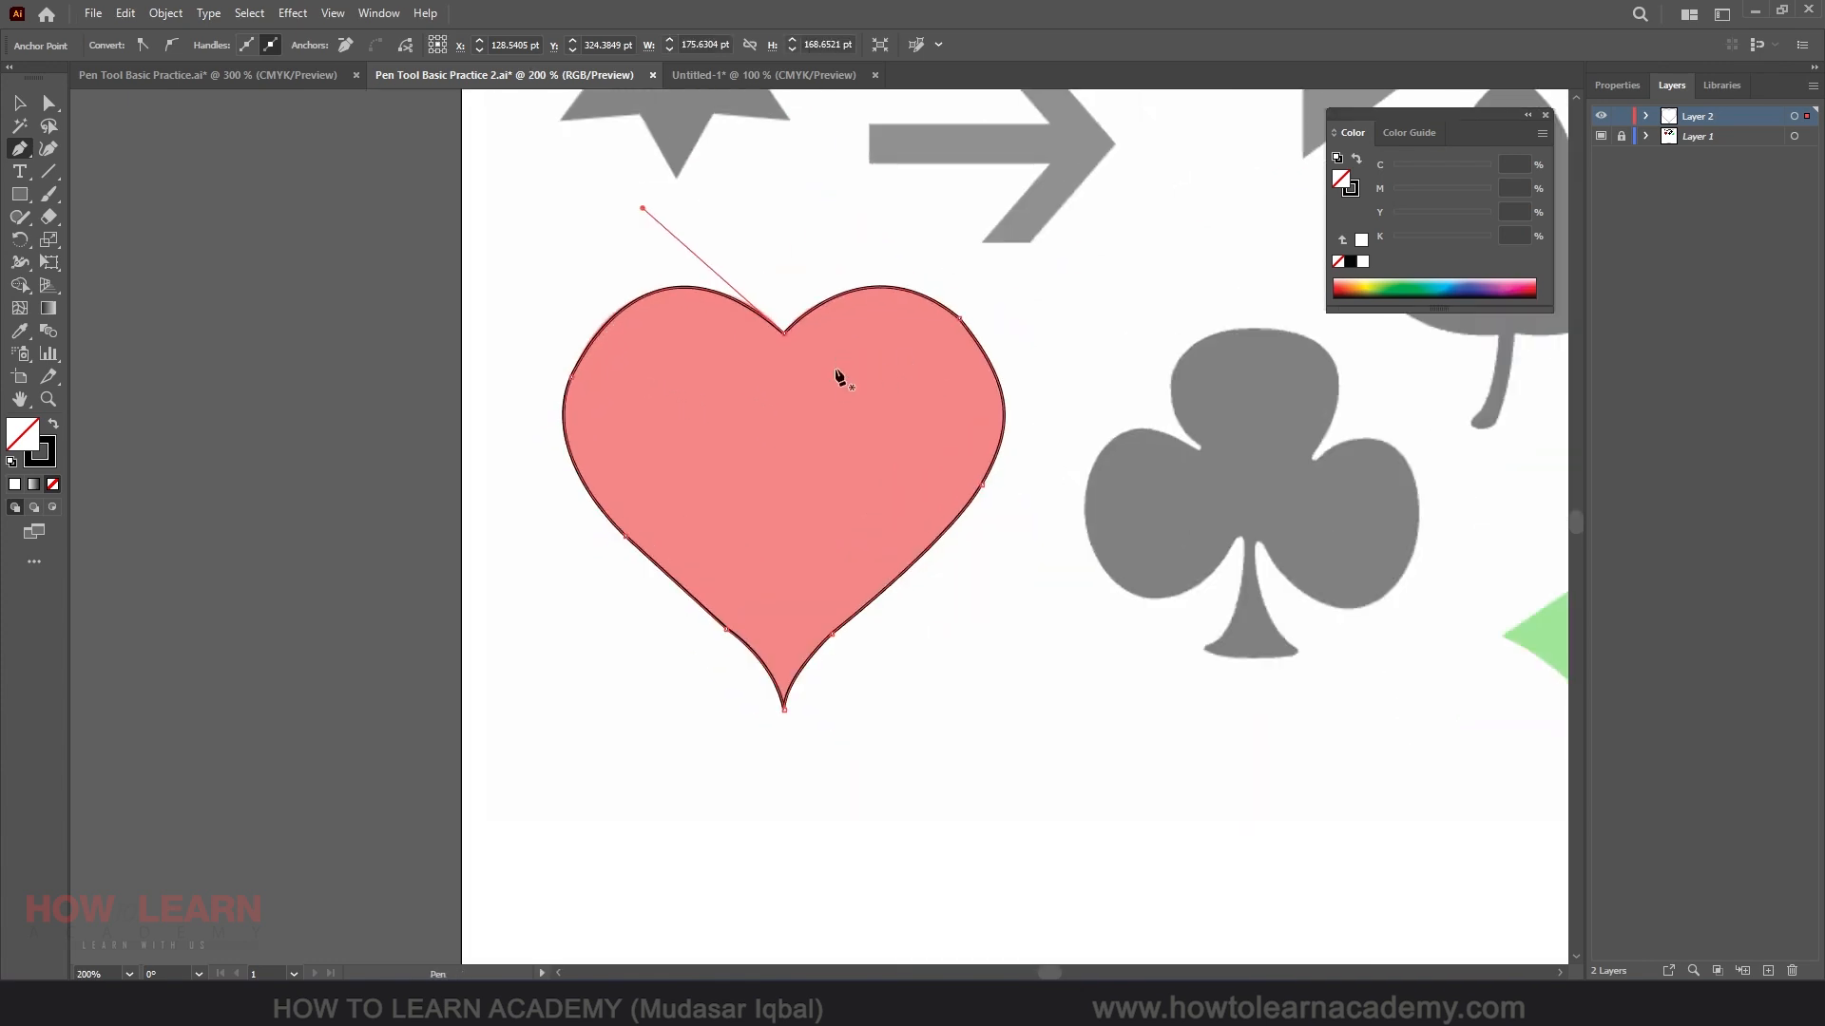
{"action": "left_click", "coordinate": [18, 225]}
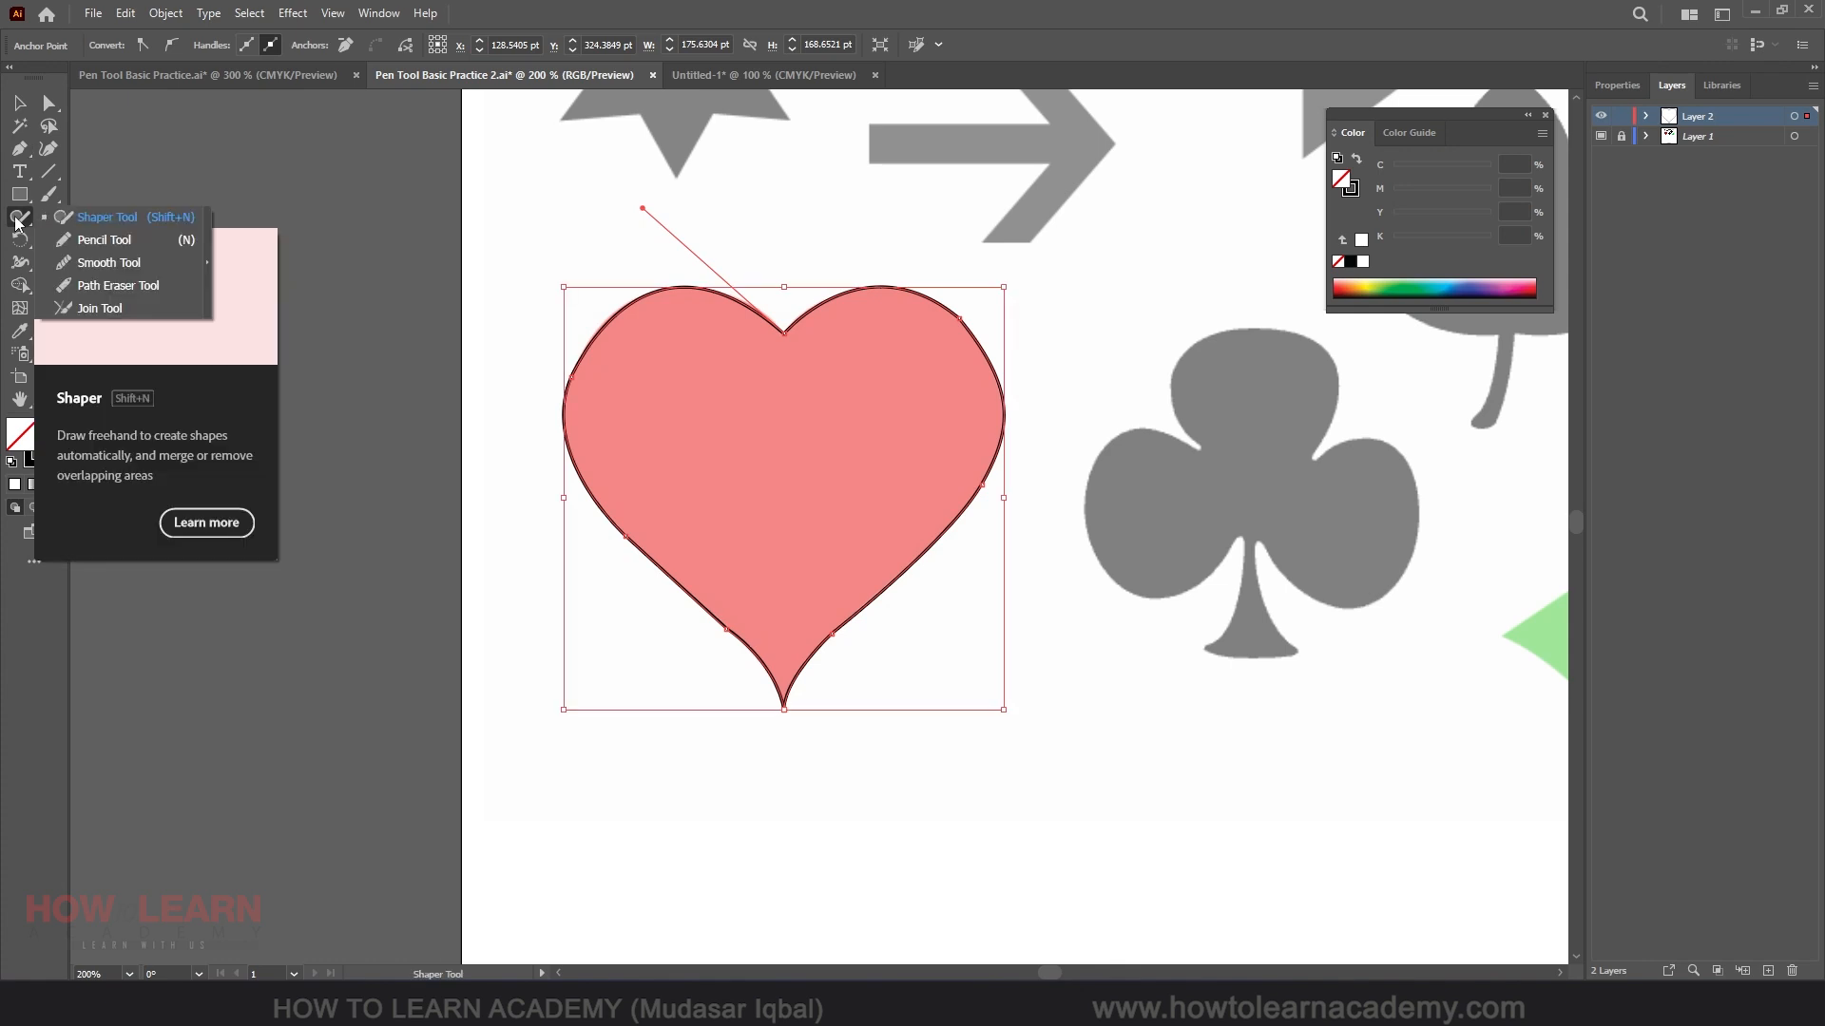
{"action": "left_click", "coordinate": [104, 267]}
{"action": "left_click", "coordinate": [567, 273], "text": "ctrl"}
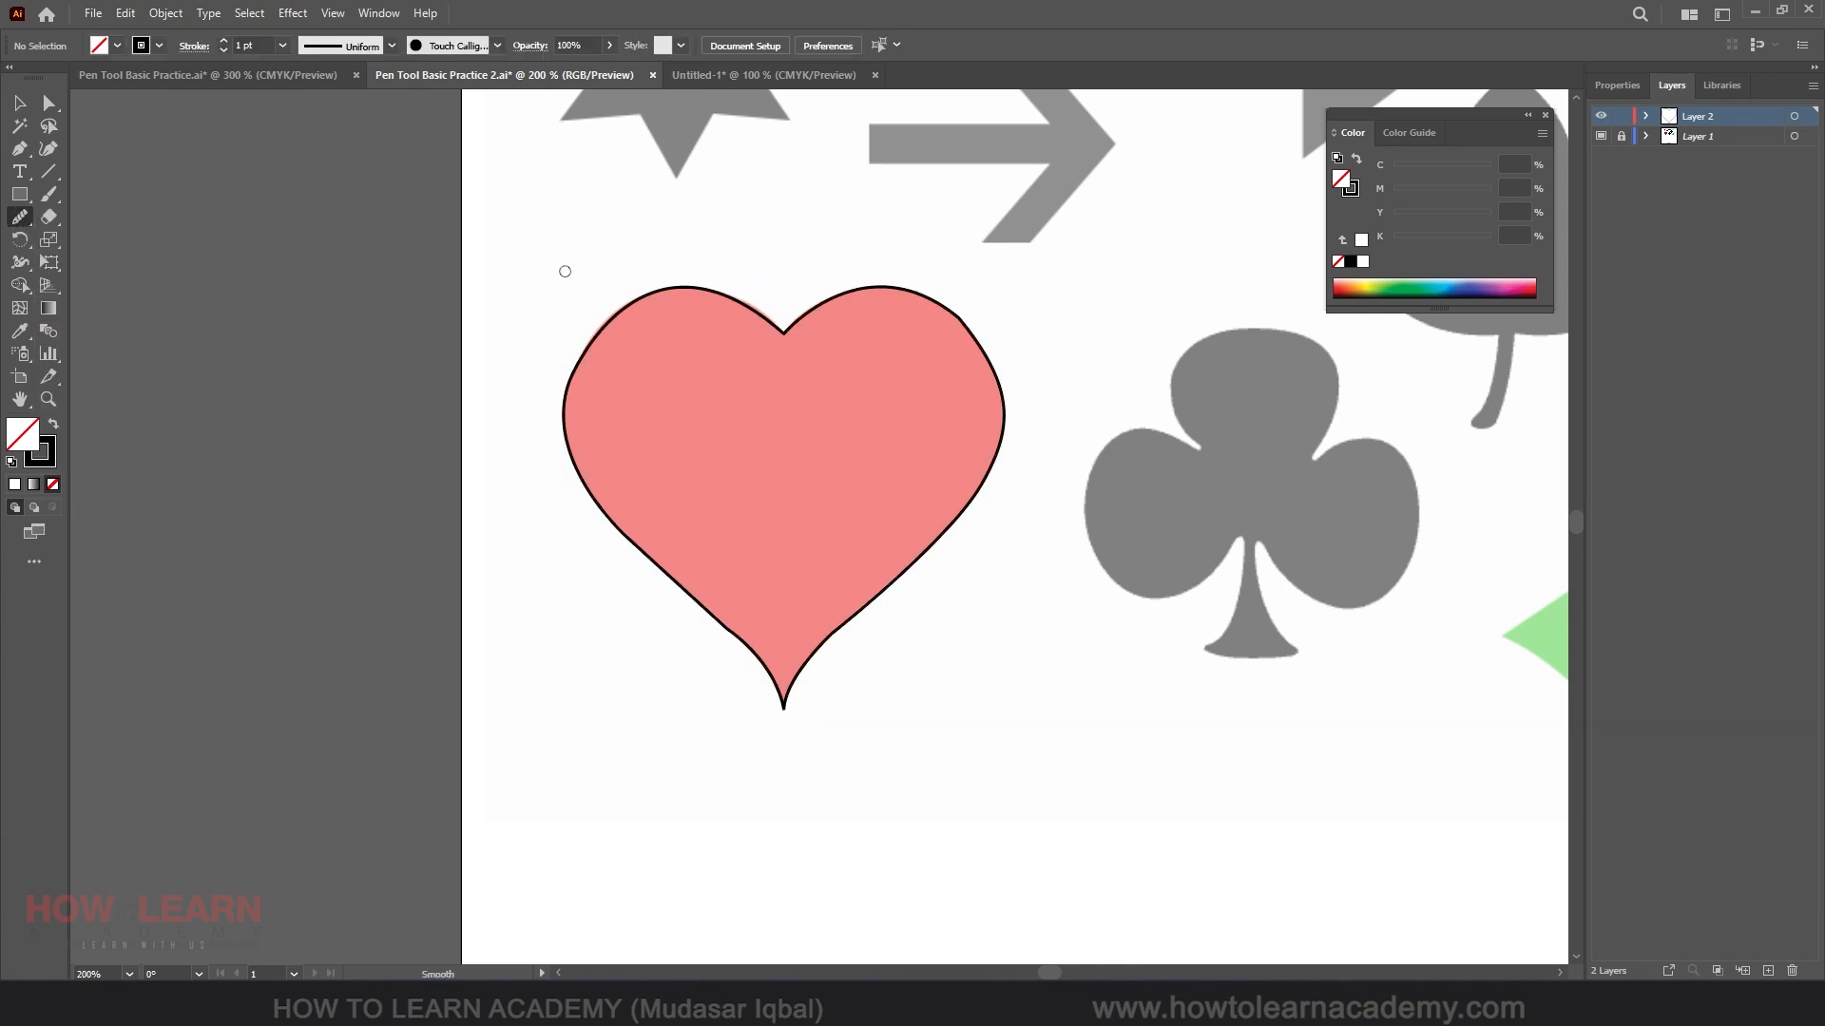
{"action": "scroll", "coordinate": [564, 369], "scroll_direction": "up", "scroll_amount": 3}
{"action": "scroll", "coordinate": [510, 377], "scroll_direction": "down", "scroll_amount": 3}
{"action": "scroll", "coordinate": [932, 266], "scroll_direction": "up", "scroll_amount": 5}
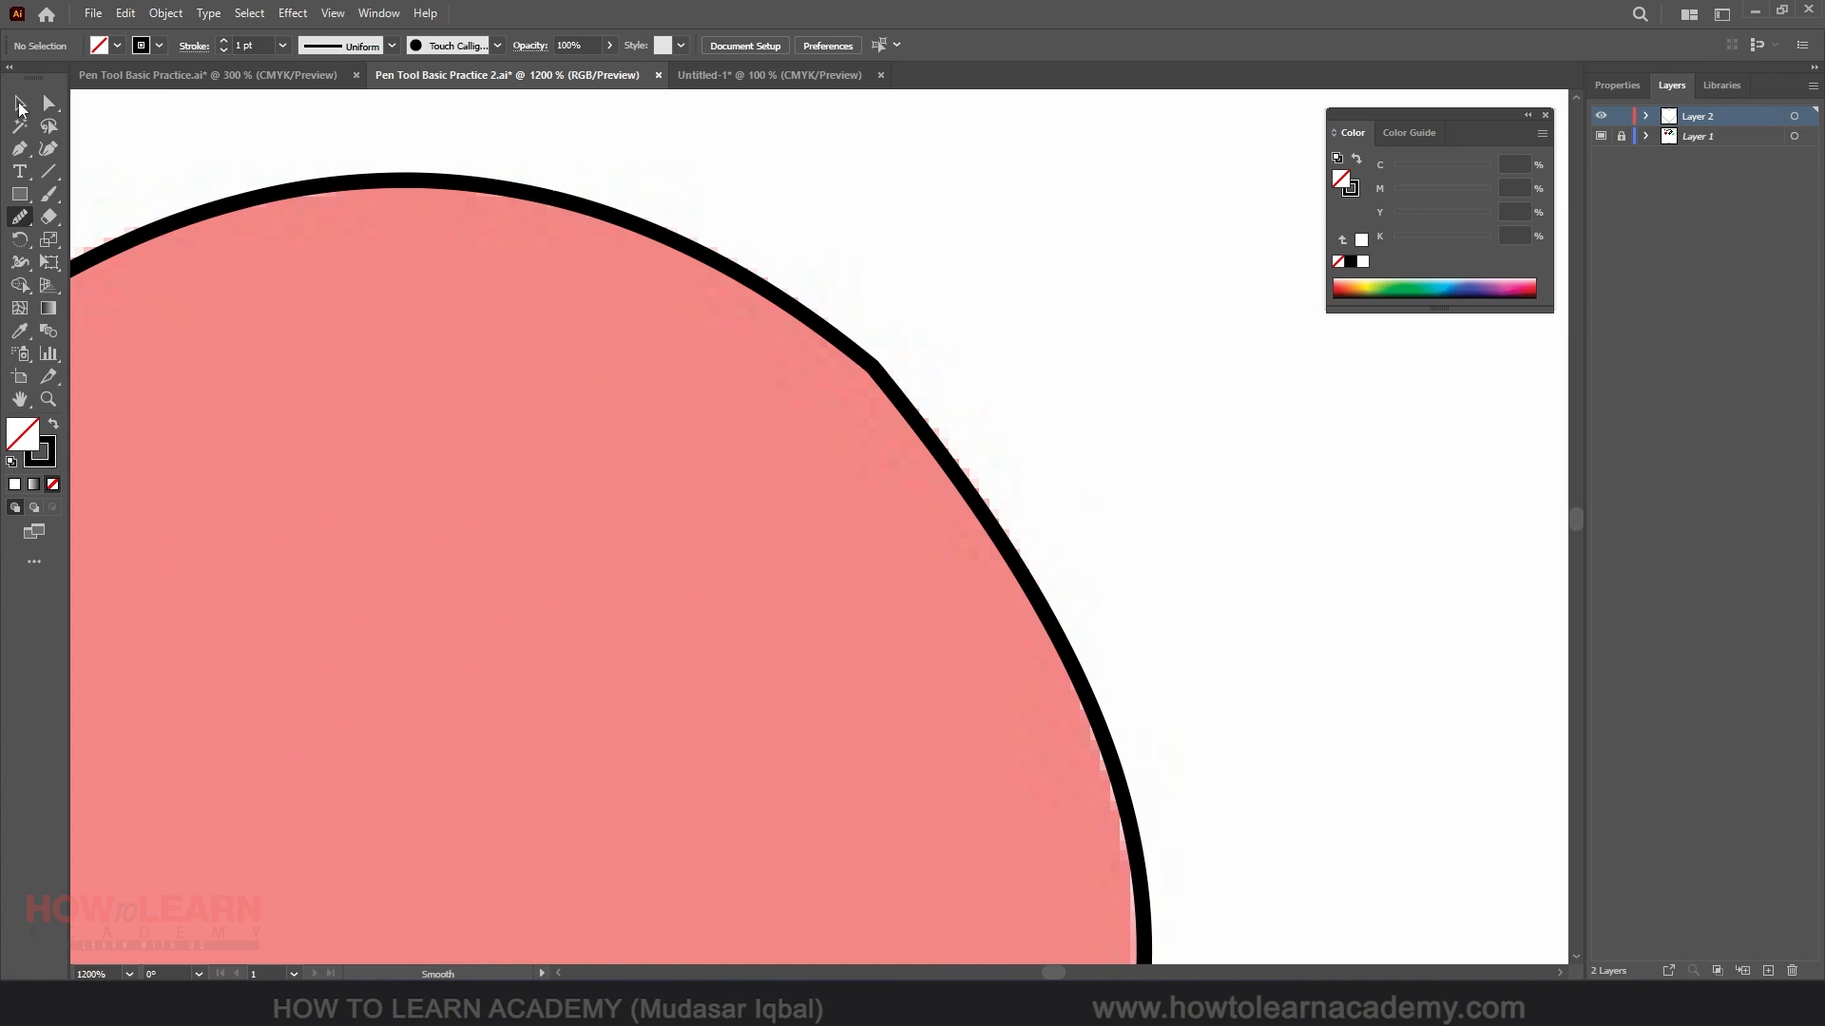
{"action": "left_click", "coordinate": [21, 102]}
{"action": "scroll", "coordinate": [909, 368], "scroll_direction": "down", "scroll_amount": 6}
{"action": "scroll", "coordinate": [892, 341], "scroll_direction": "up", "scroll_amount": 2}
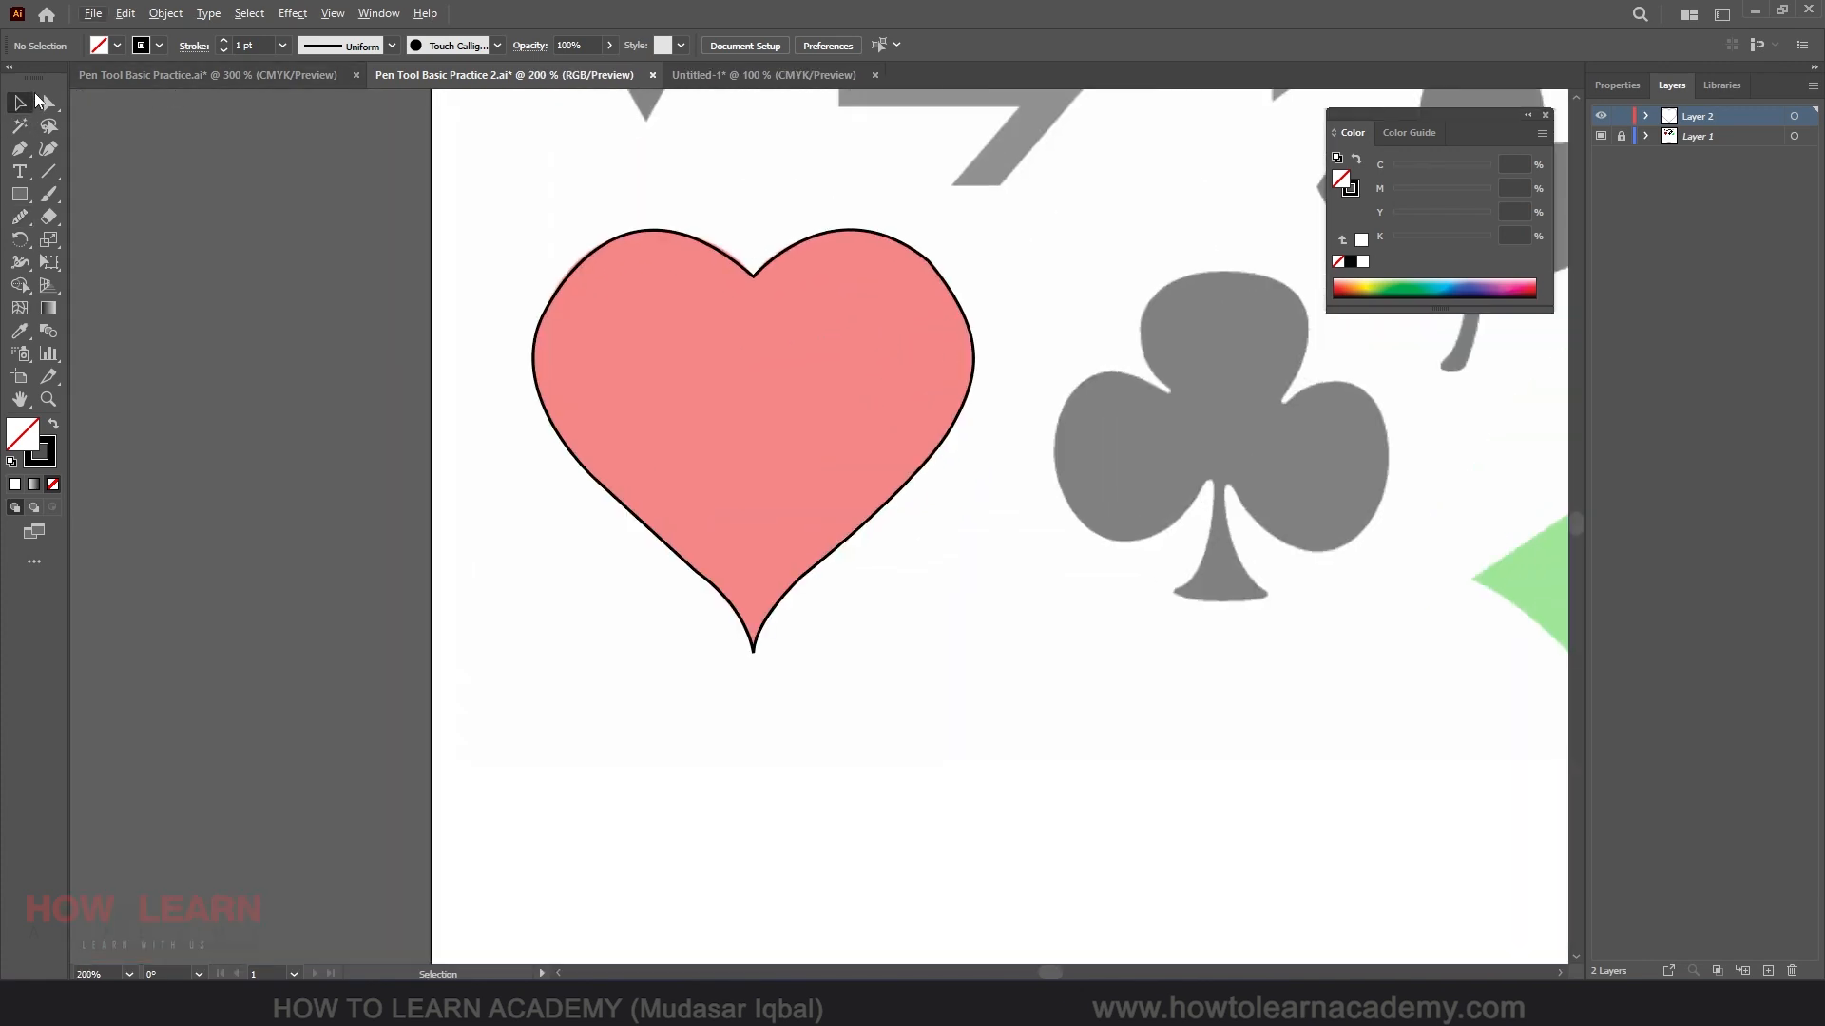
Convert the heart path's anchors to corner points, removing handles at the notch, tip and sides, leaving it about 168 by 156 pt.
{"action": "left_click", "coordinate": [20, 148]}
{"action": "left_click", "coordinate": [571, 280], "text": "ctrl"}
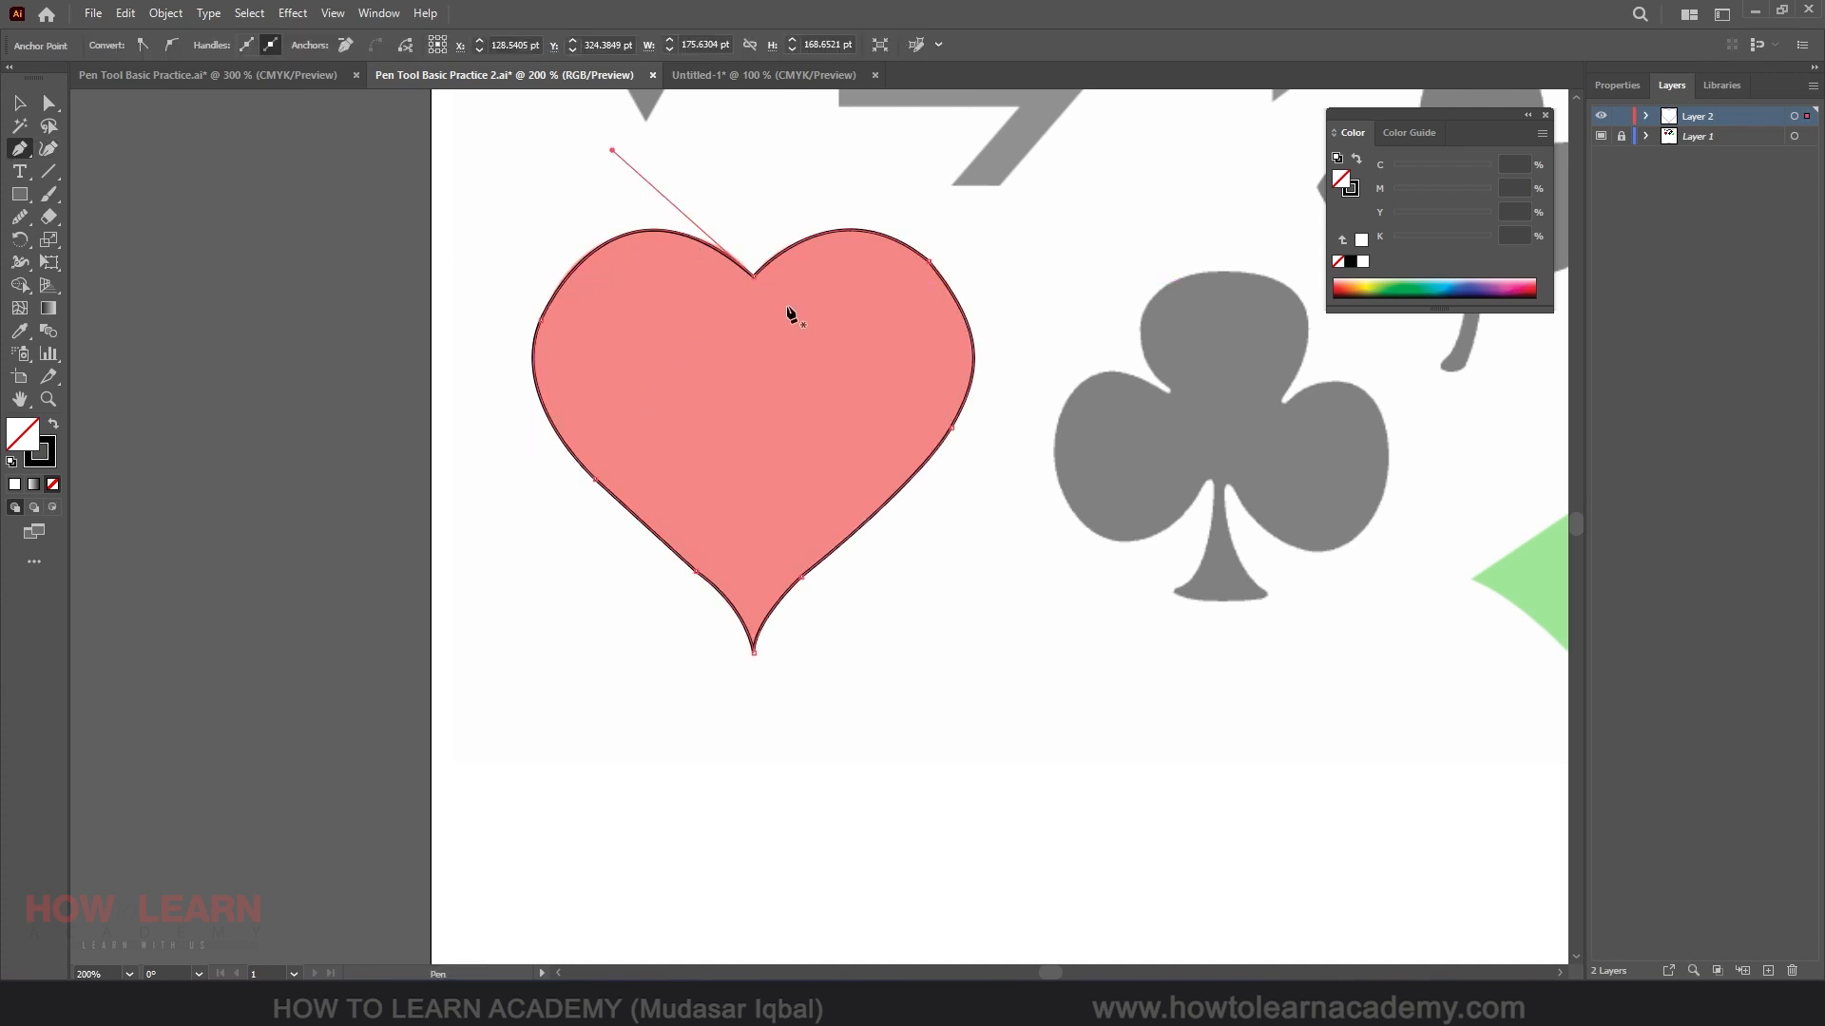
{"action": "left_click", "coordinate": [755, 282], "text": "alt"}
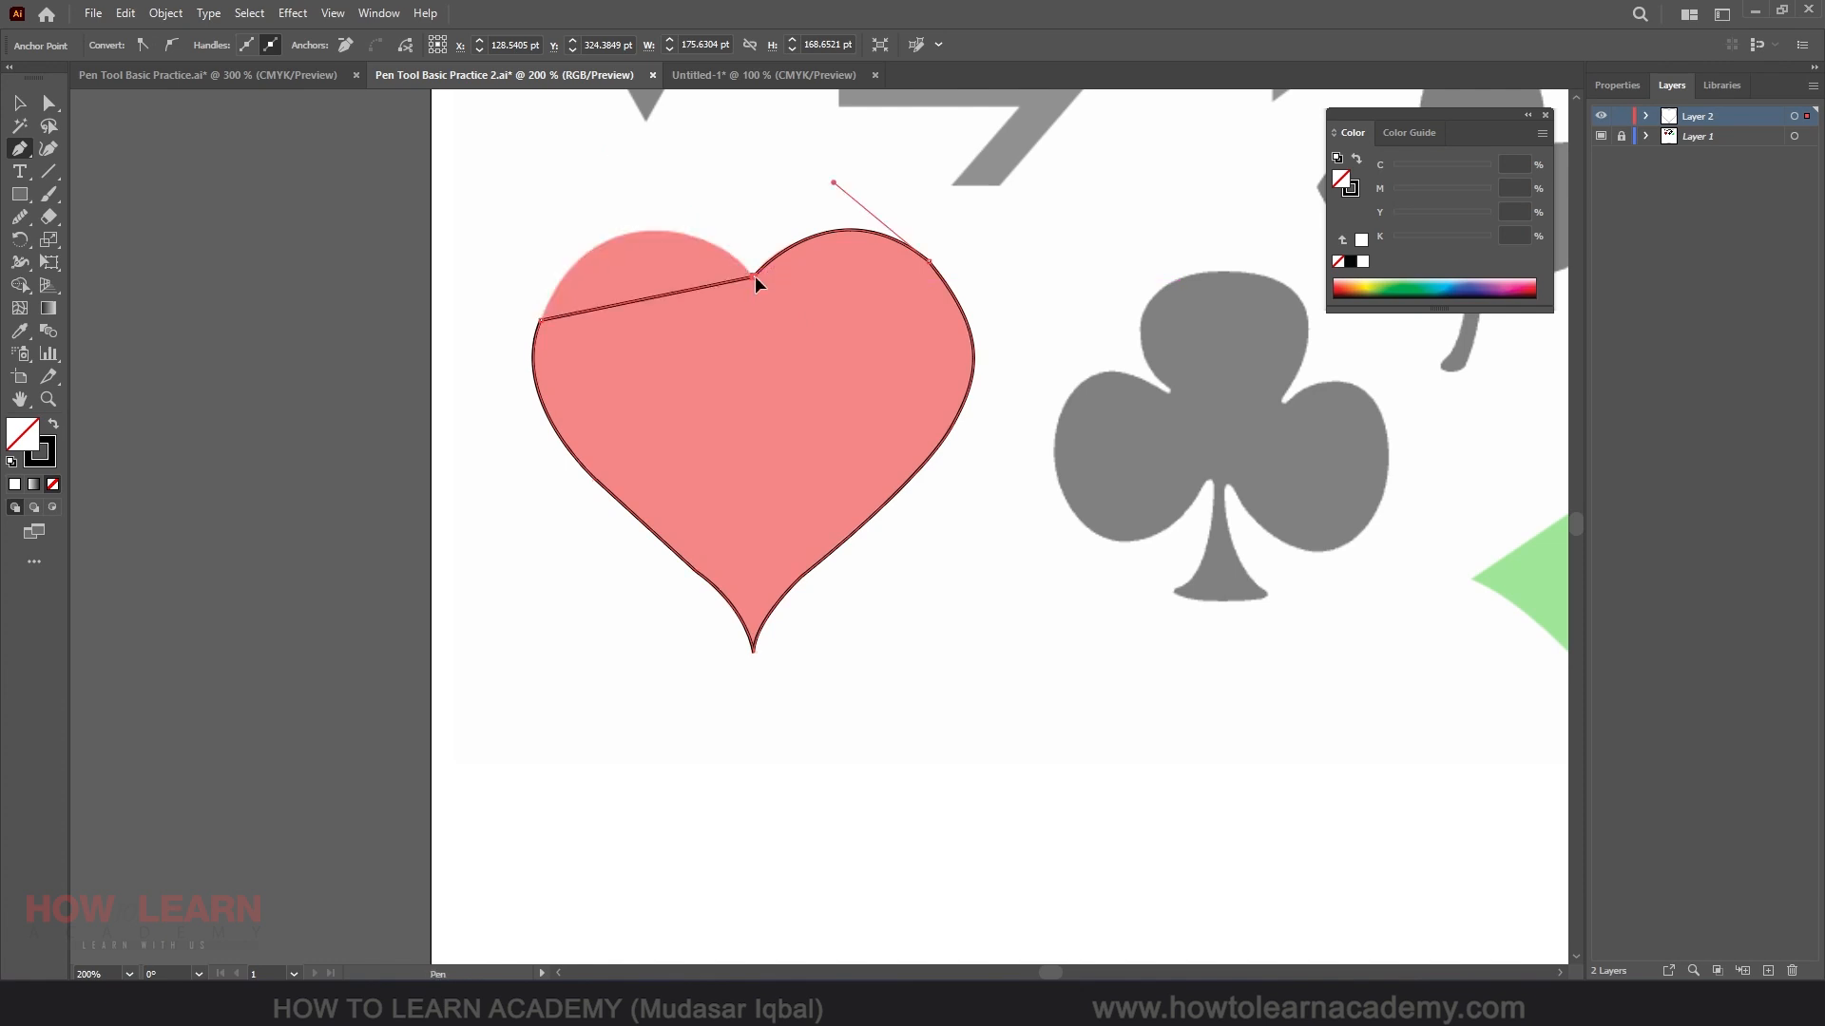
{"action": "left_click", "coordinate": [694, 571], "text": "alt"}
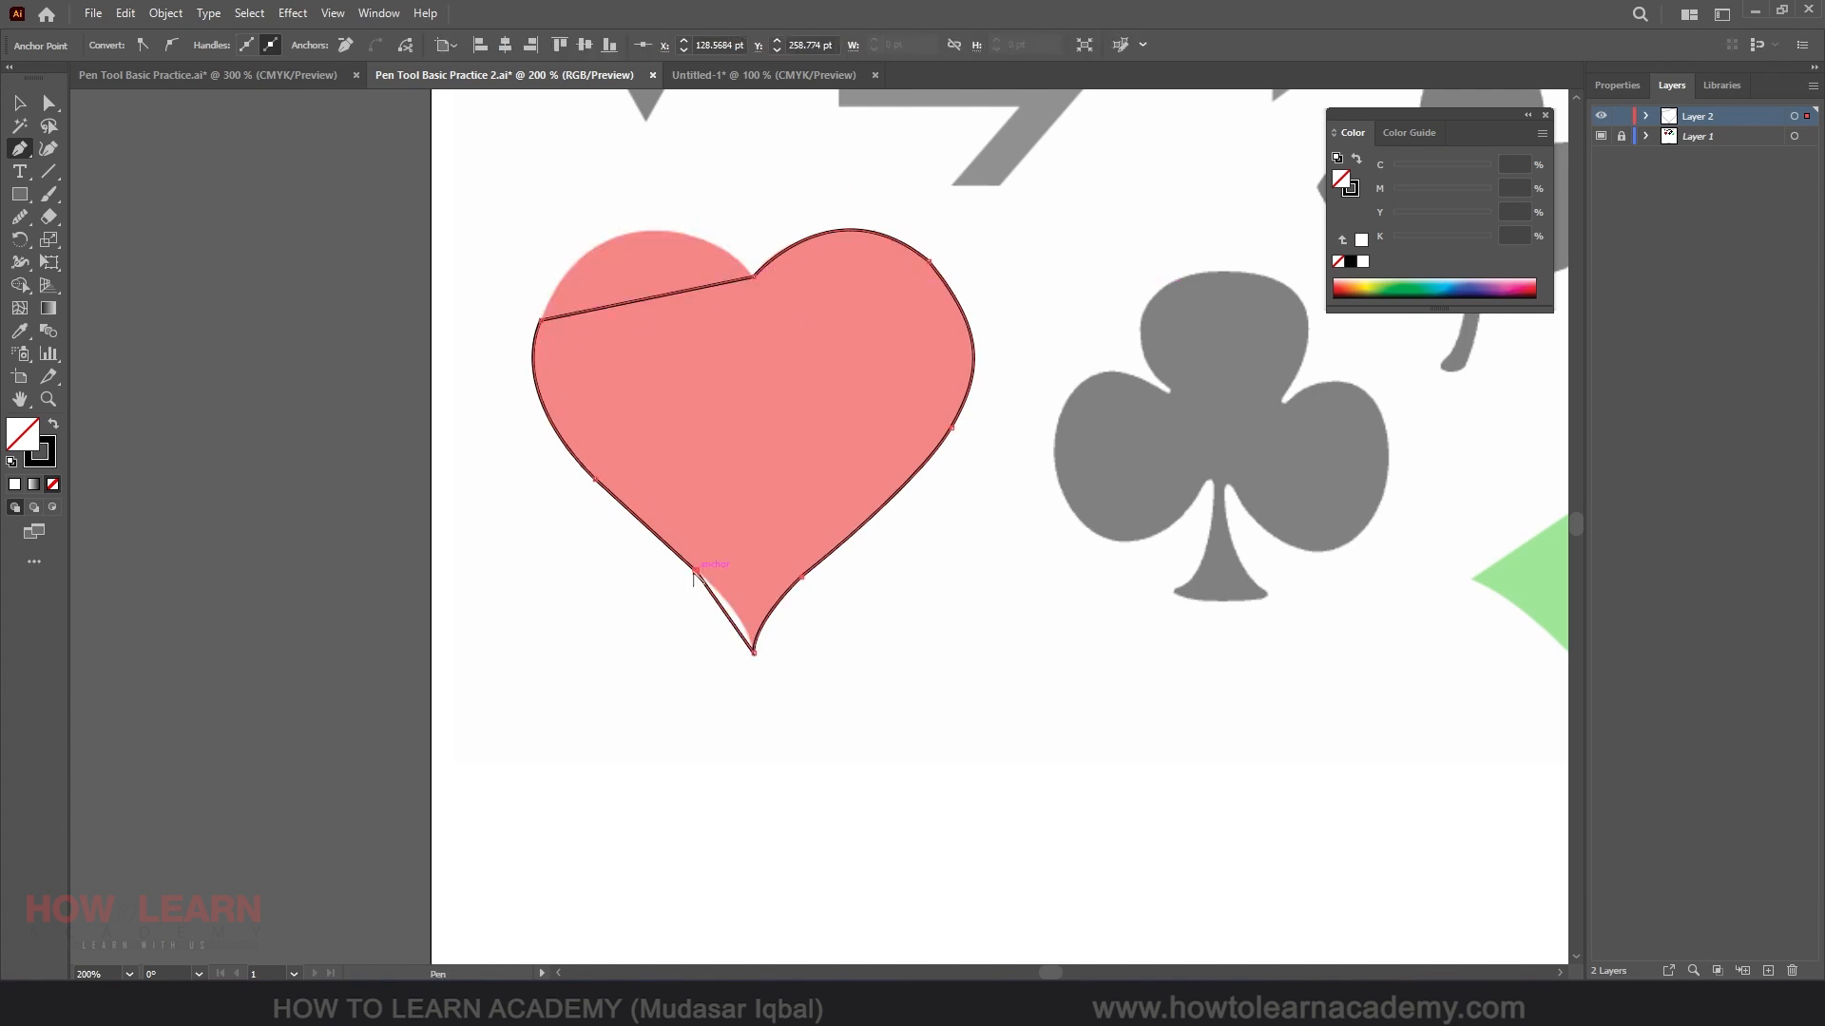
{"action": "left_click", "coordinate": [955, 429], "text": "alt"}
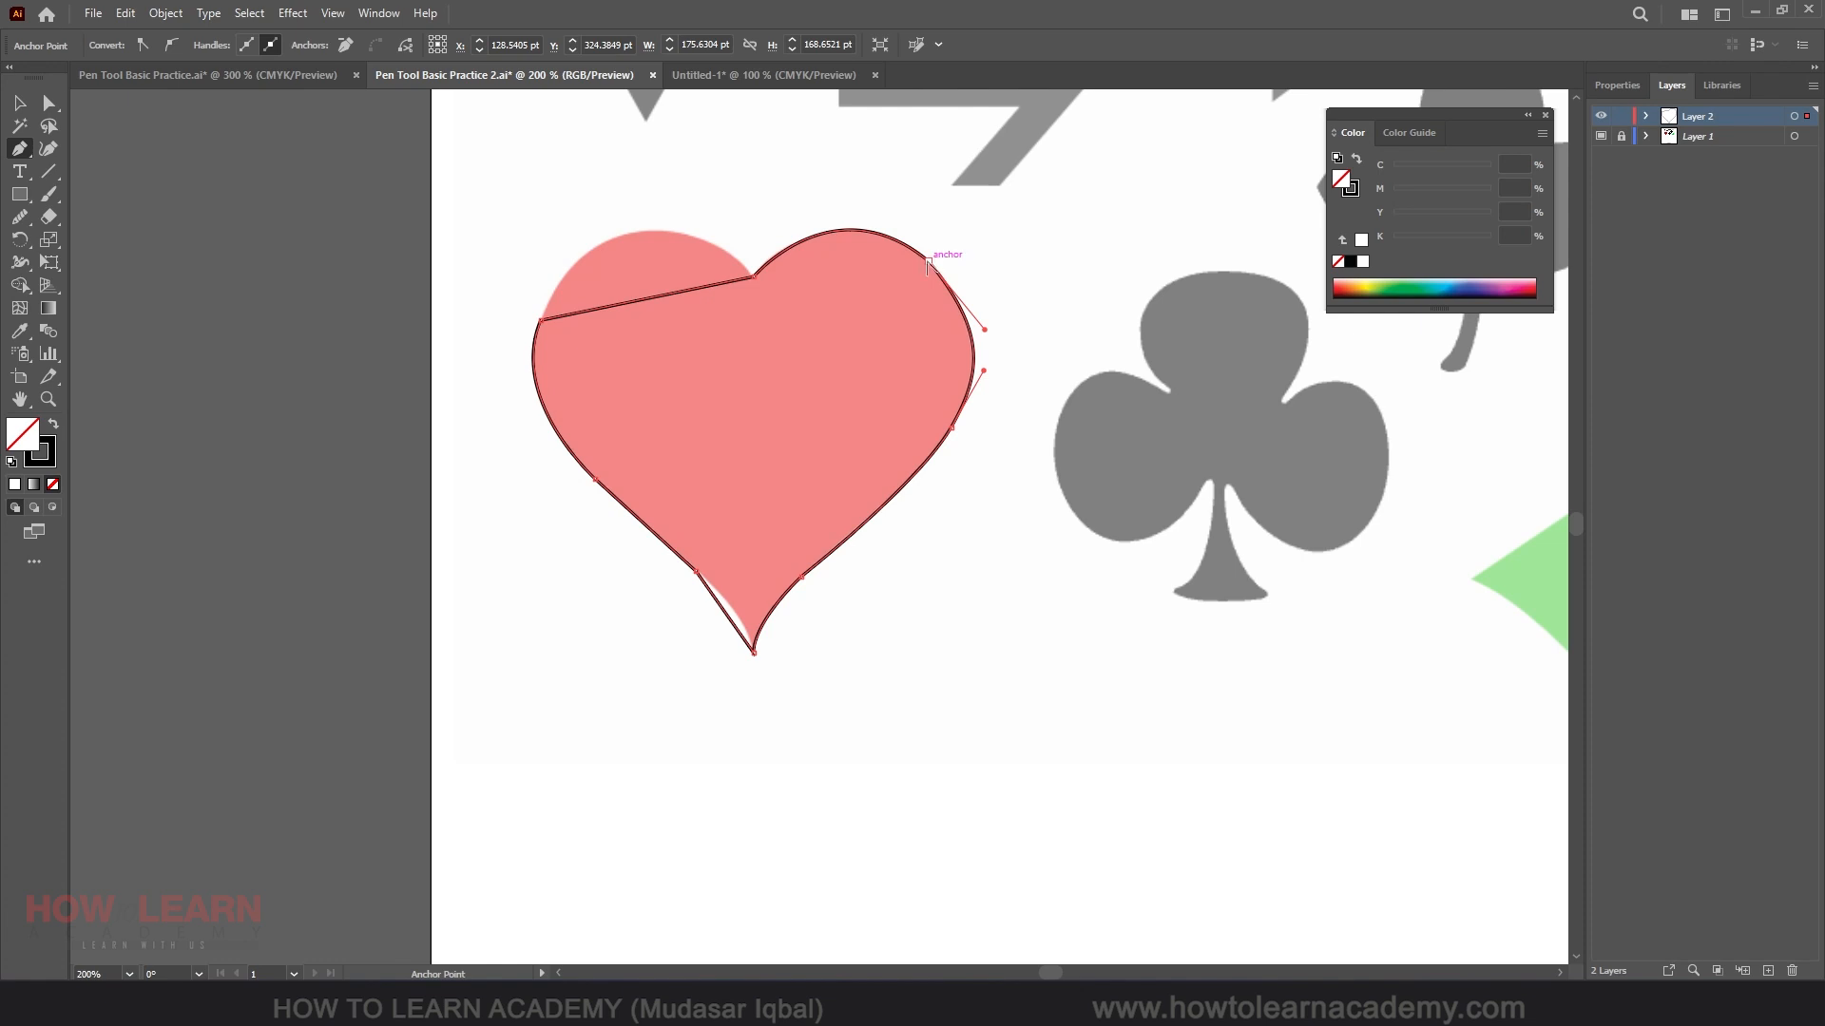
{"action": "left_click", "coordinate": [929, 266], "text": "alt"}
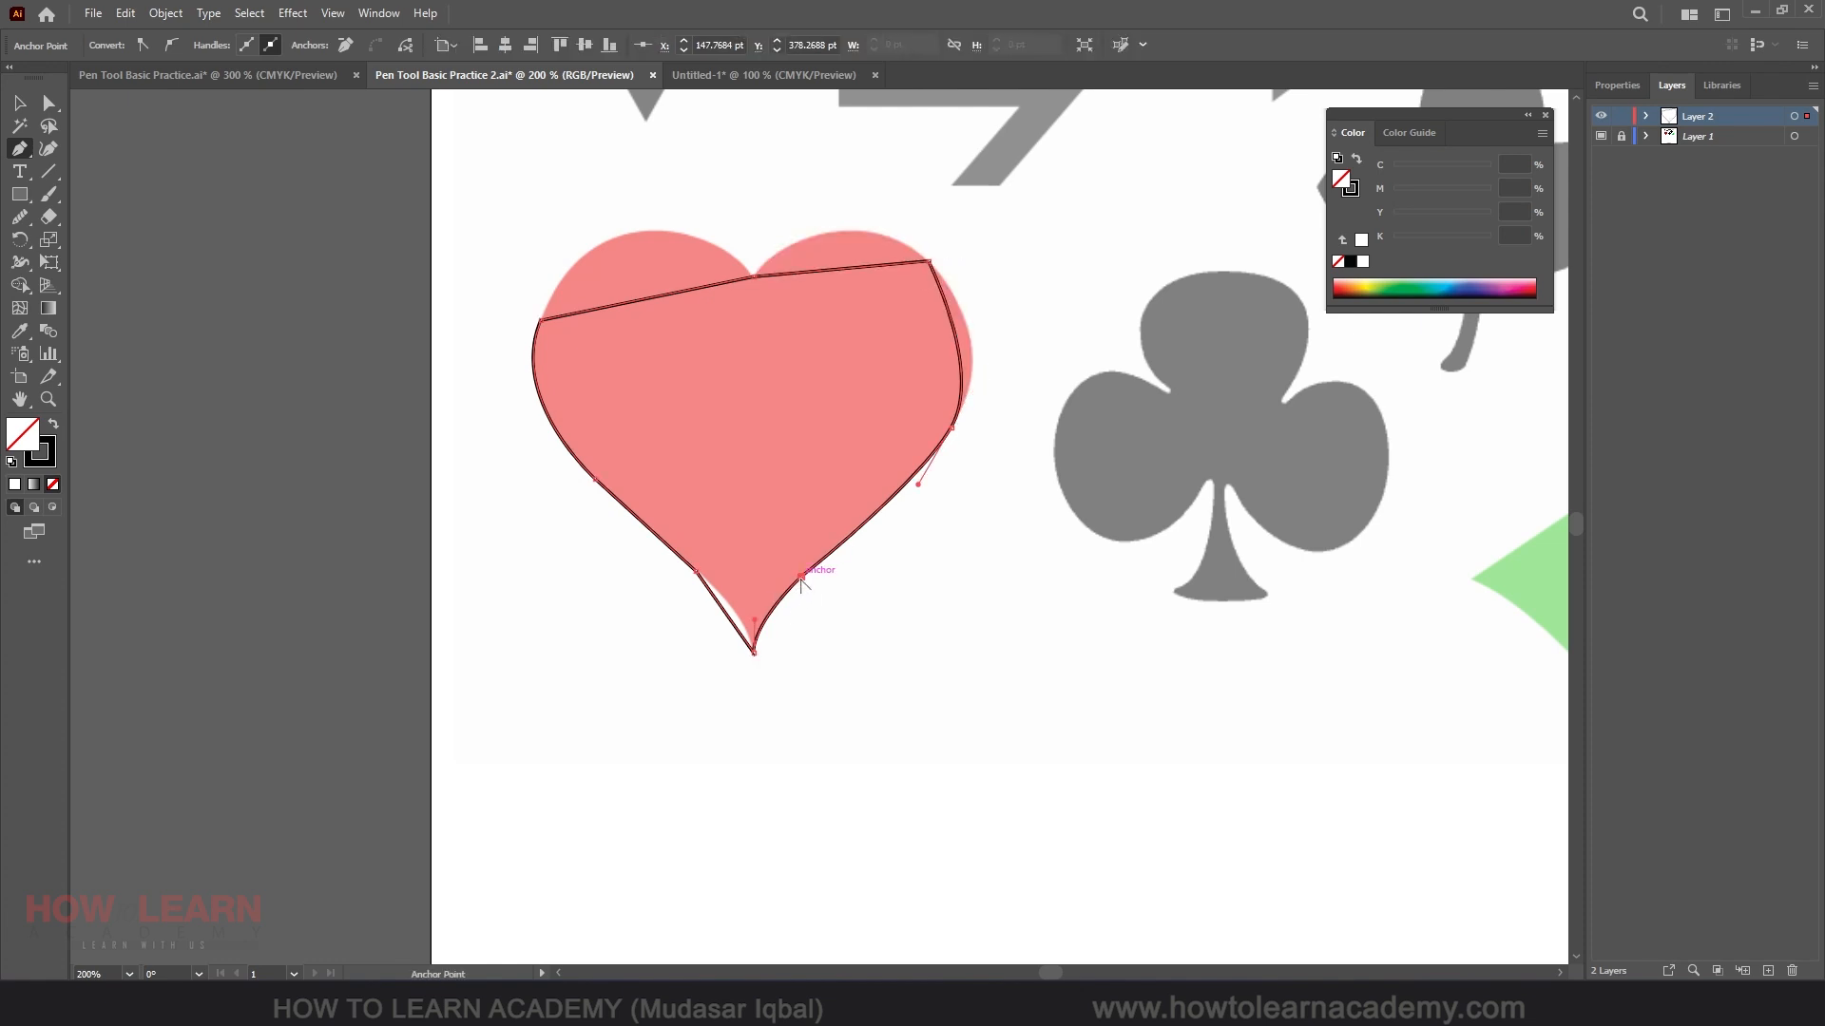
{"action": "left_click", "coordinate": [753, 652]}
{"action": "left_click", "coordinate": [595, 480]}
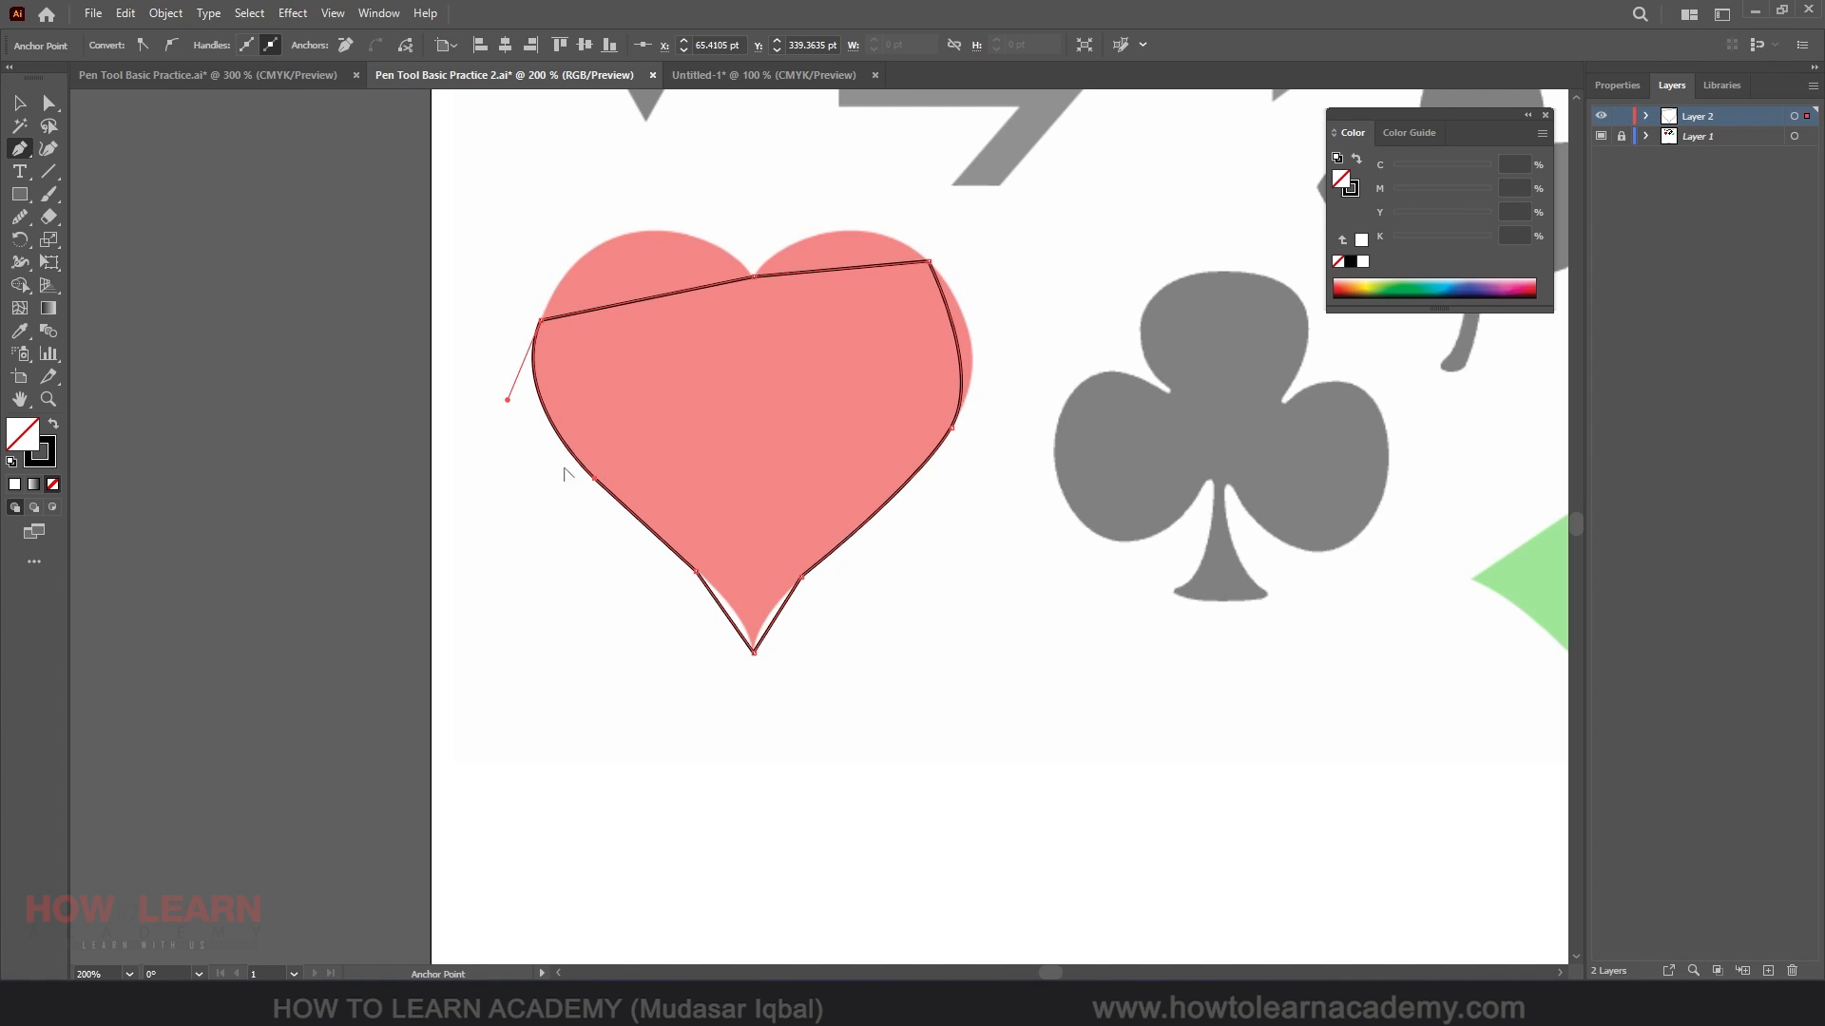
{"action": "left_click", "coordinate": [540, 322]}
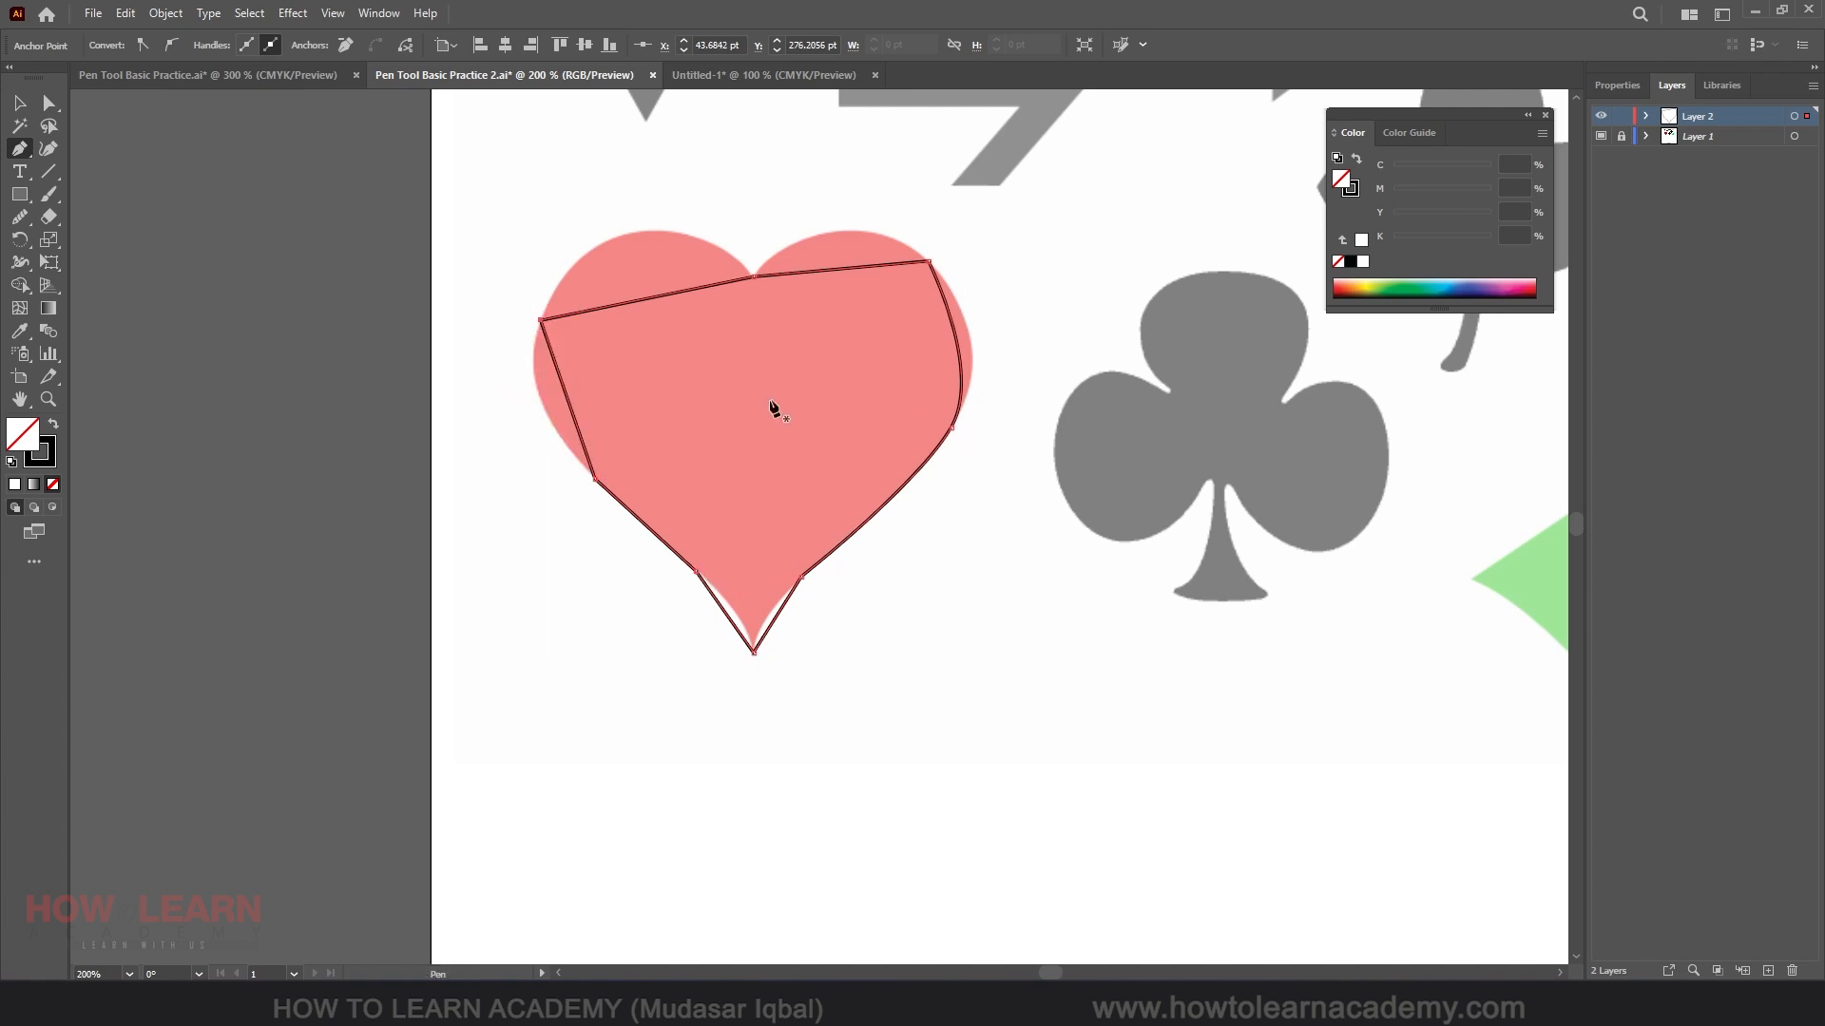
Use the Curvature tool to bend the heart's straight upper-left and left segments out to the left lobe and left edge.
{"action": "left_click", "coordinate": [49, 150]}
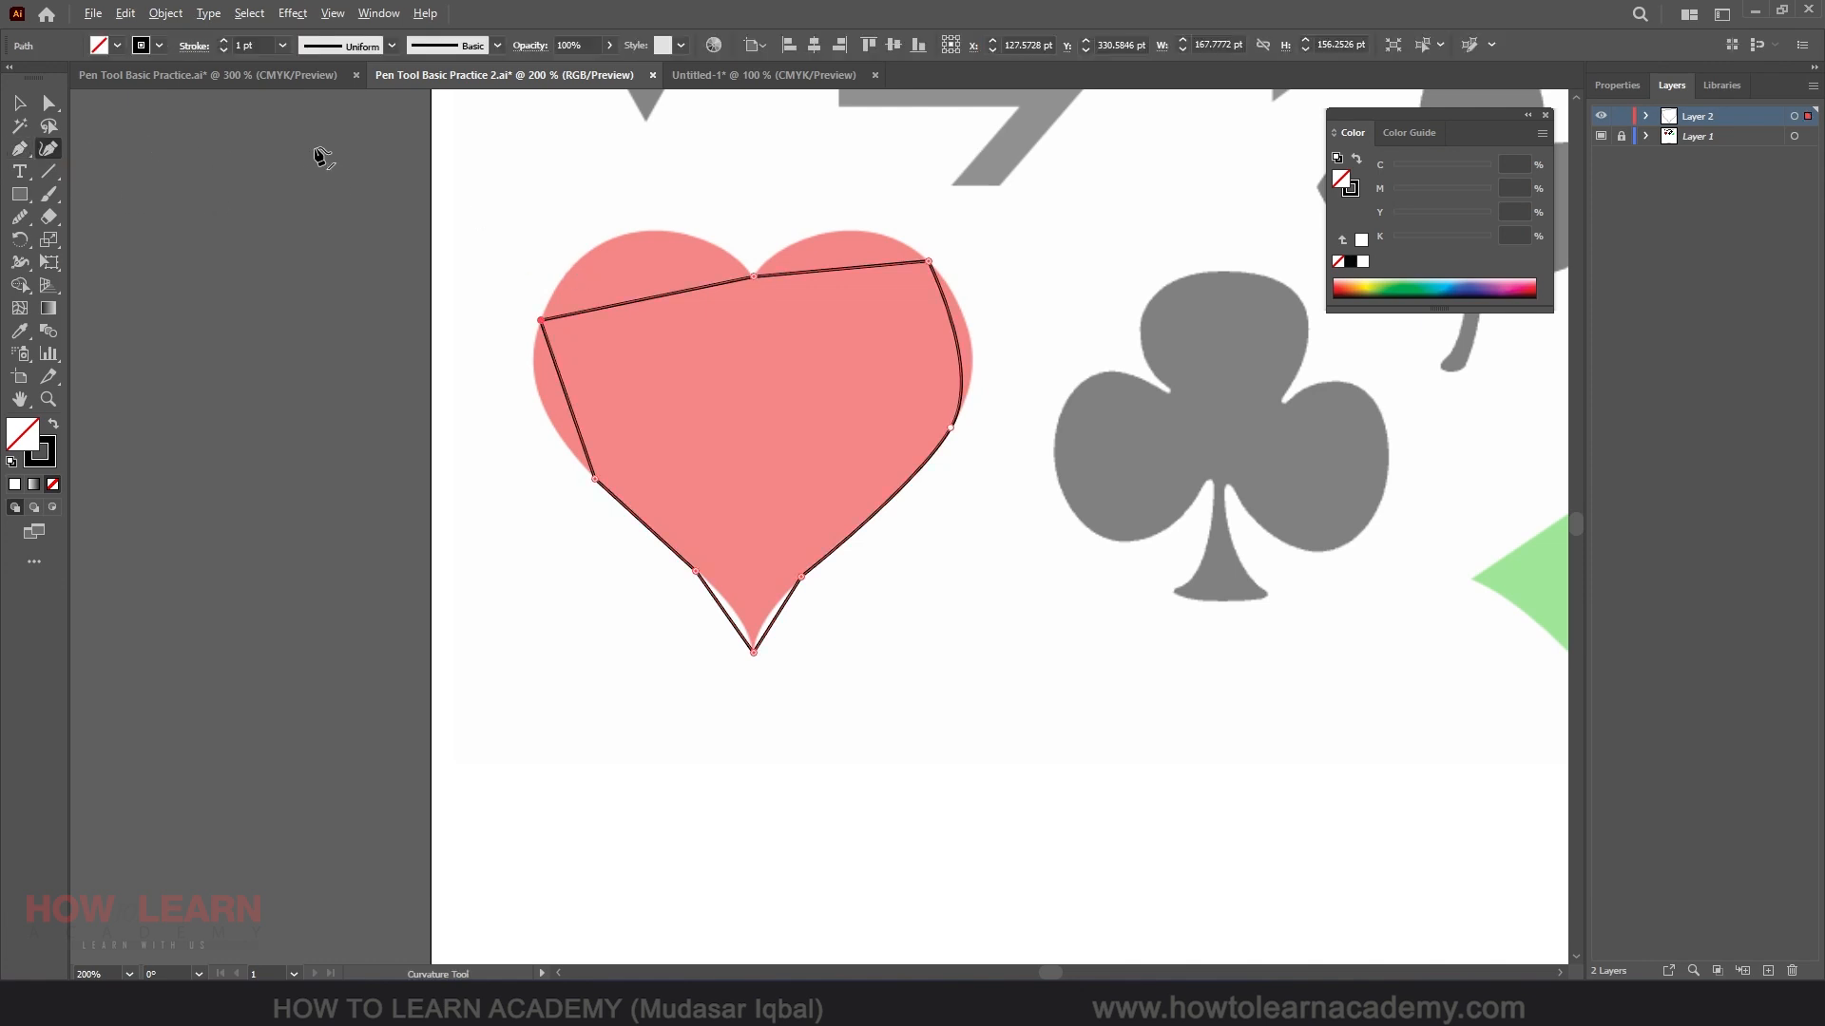
{"action": "scroll", "coordinate": [481, 190], "scroll_direction": "up", "scroll_amount": 3}
{"action": "scroll", "coordinate": [346, 421], "scroll_direction": "down", "scroll_amount": 2}
{"action": "scroll", "coordinate": [611, 351], "scroll_direction": "up", "scroll_amount": 1}
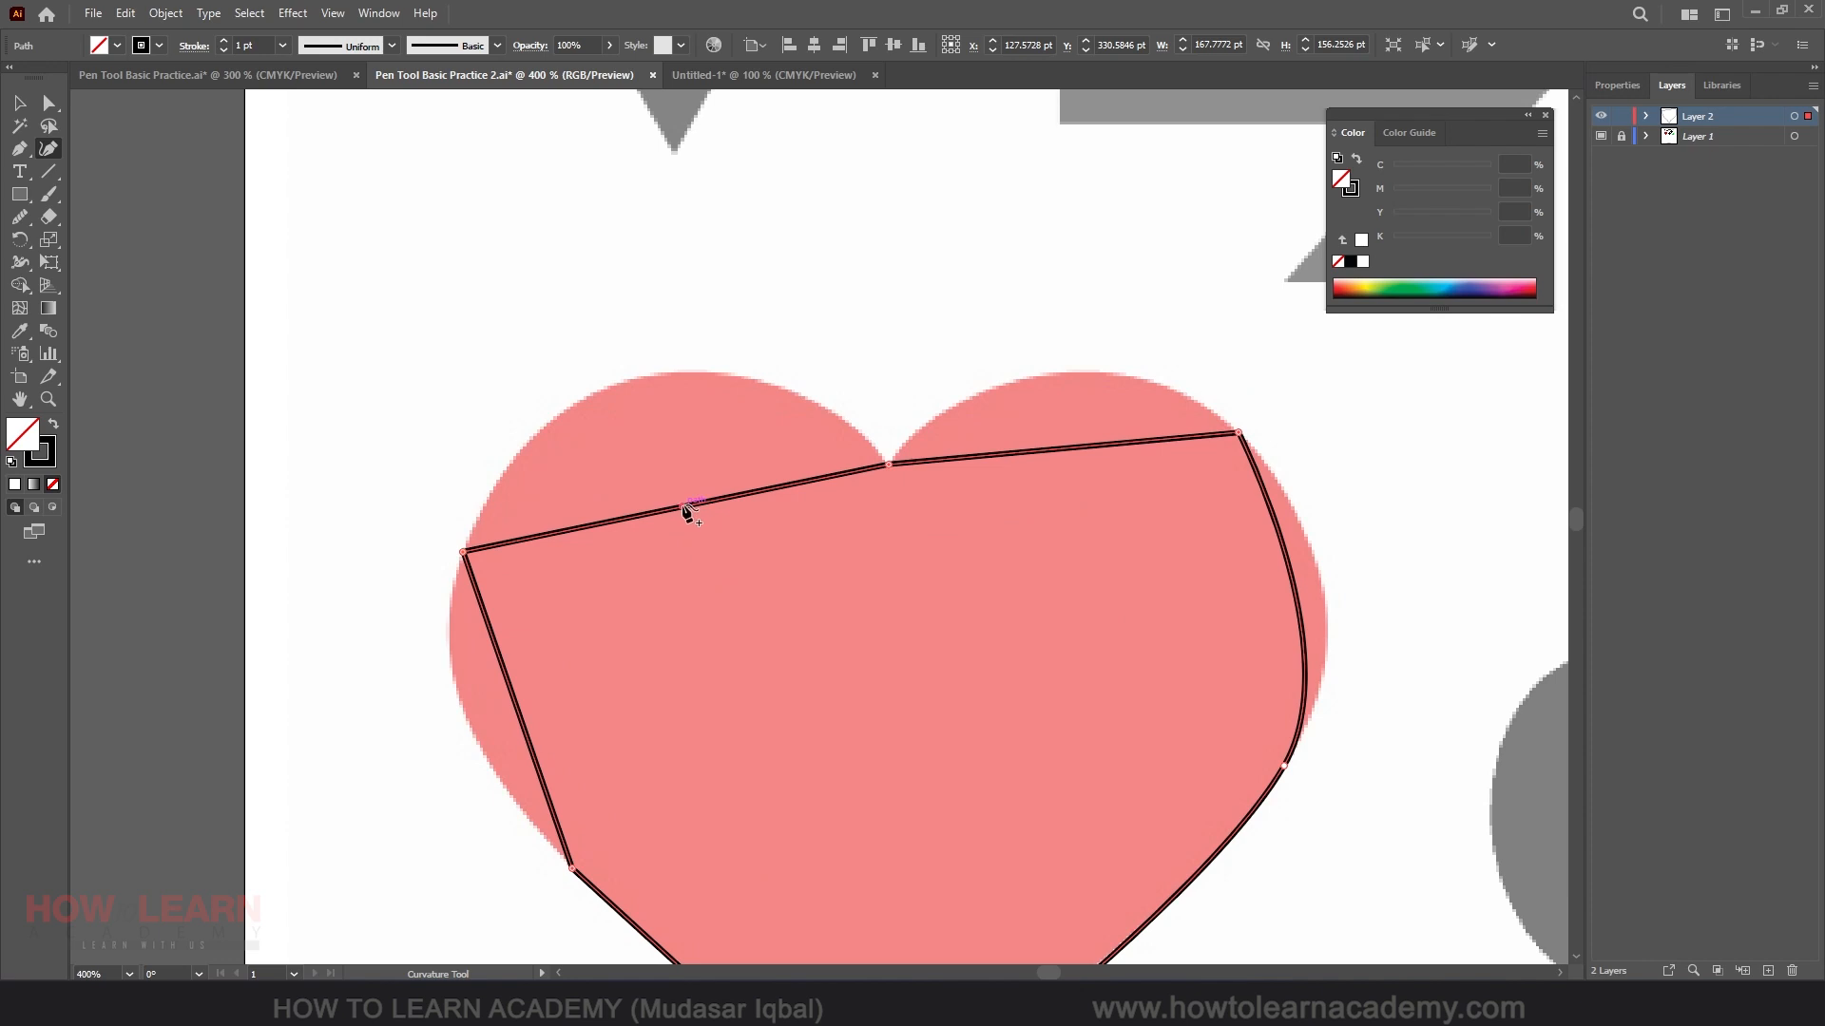
{"action": "left_click_drag", "start_coordinate": [689, 508], "coordinate": [646, 385]}
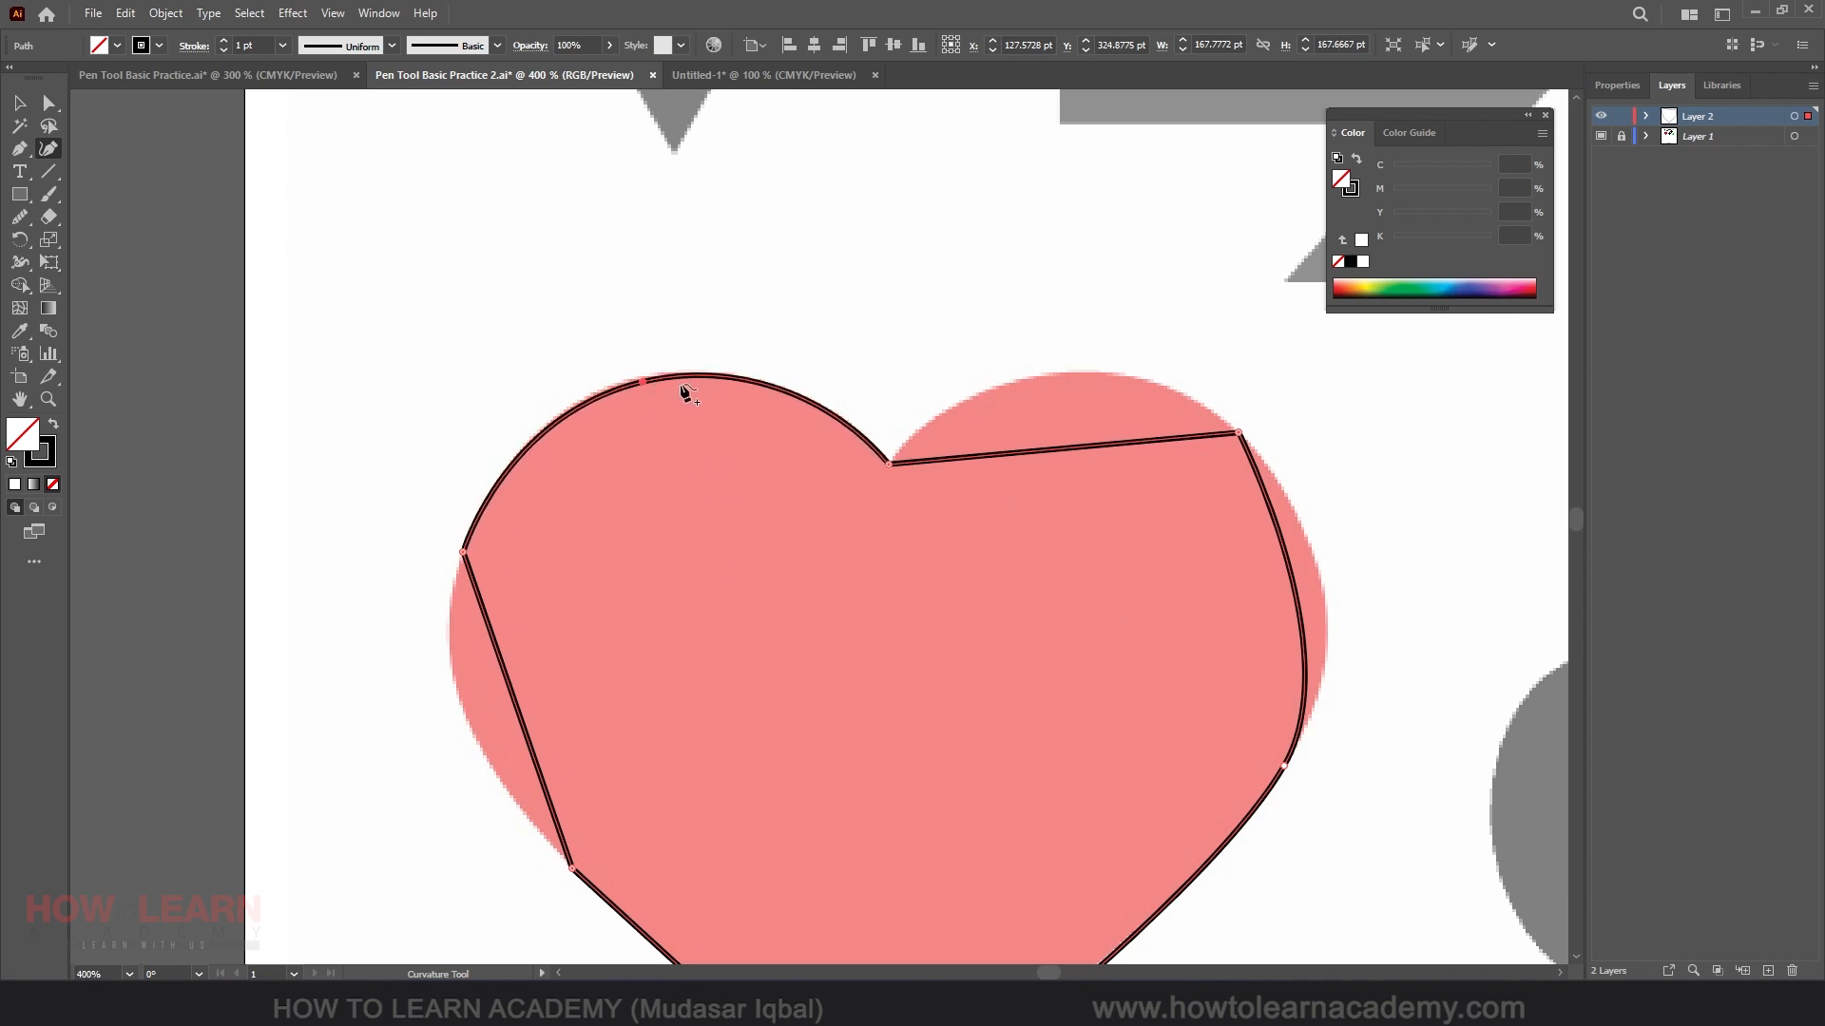
{"action": "scroll", "coordinate": [558, 480], "scroll_direction": "down", "scroll_amount": 2}
{"action": "scroll", "coordinate": [591, 525], "scroll_direction": "up", "scroll_amount": 2}
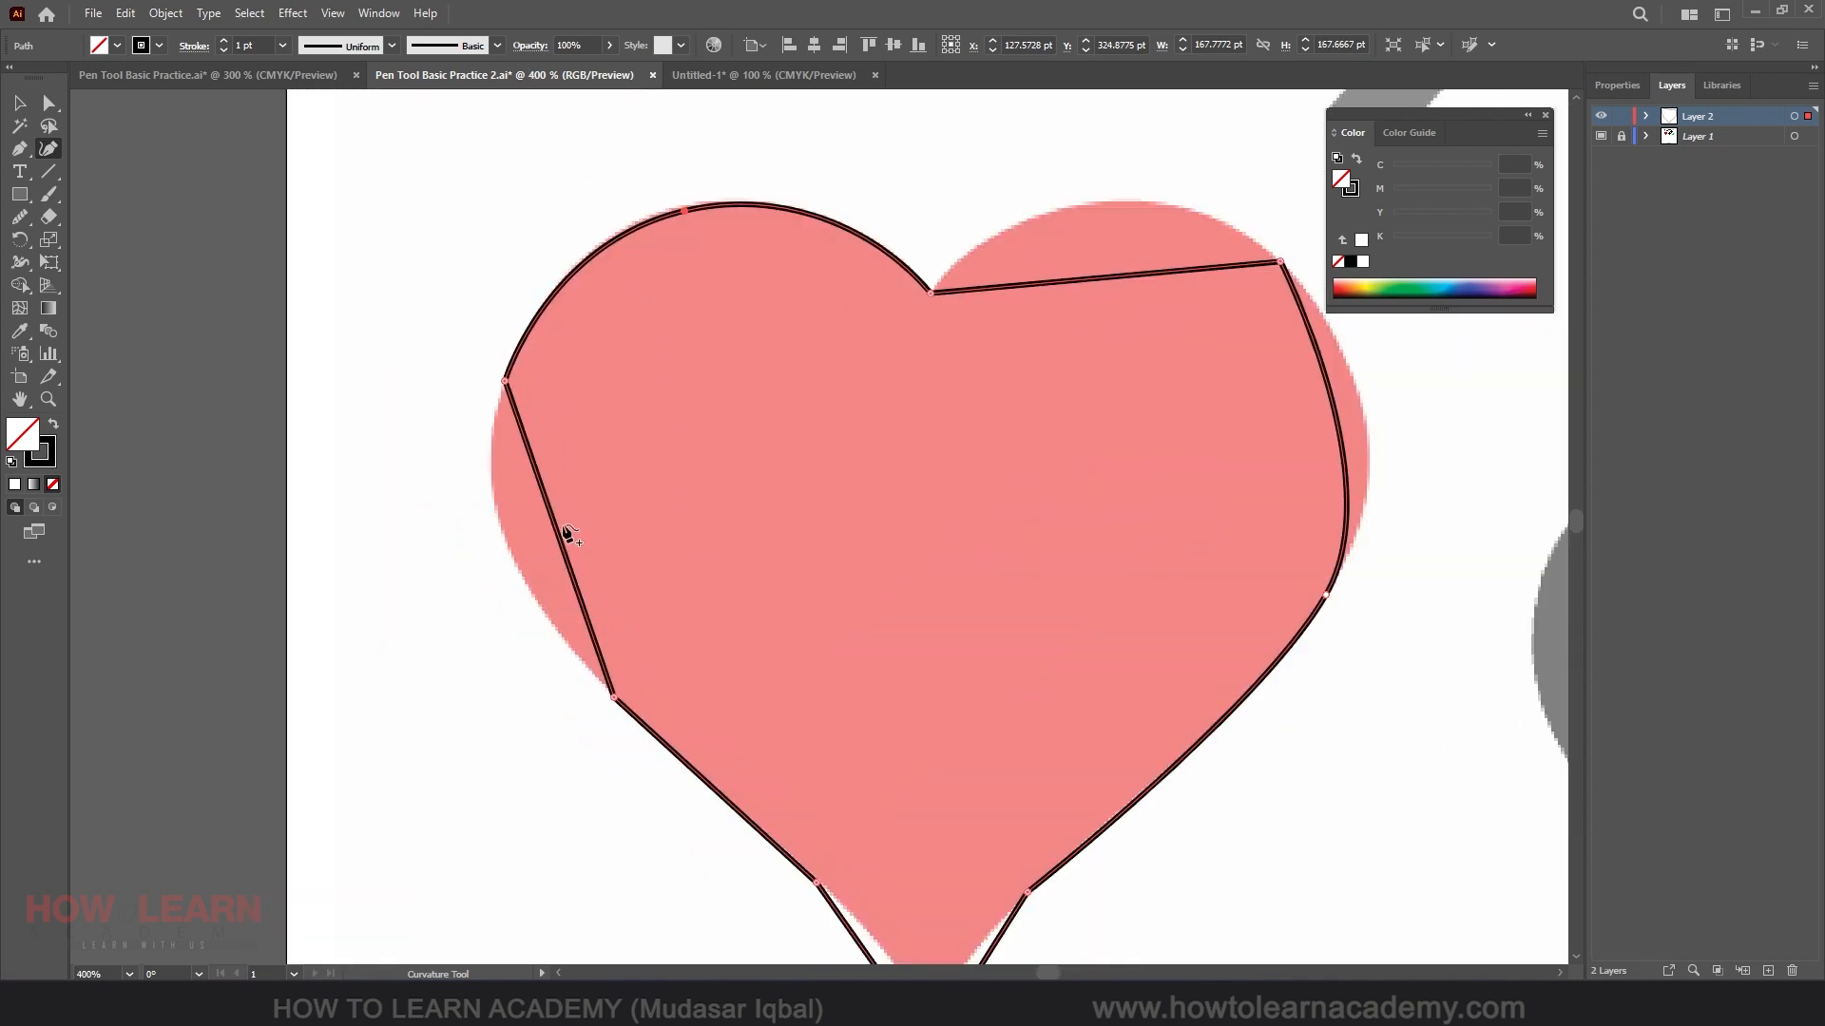
{"action": "left_click_drag", "start_coordinate": [553, 535], "coordinate": [507, 515]}
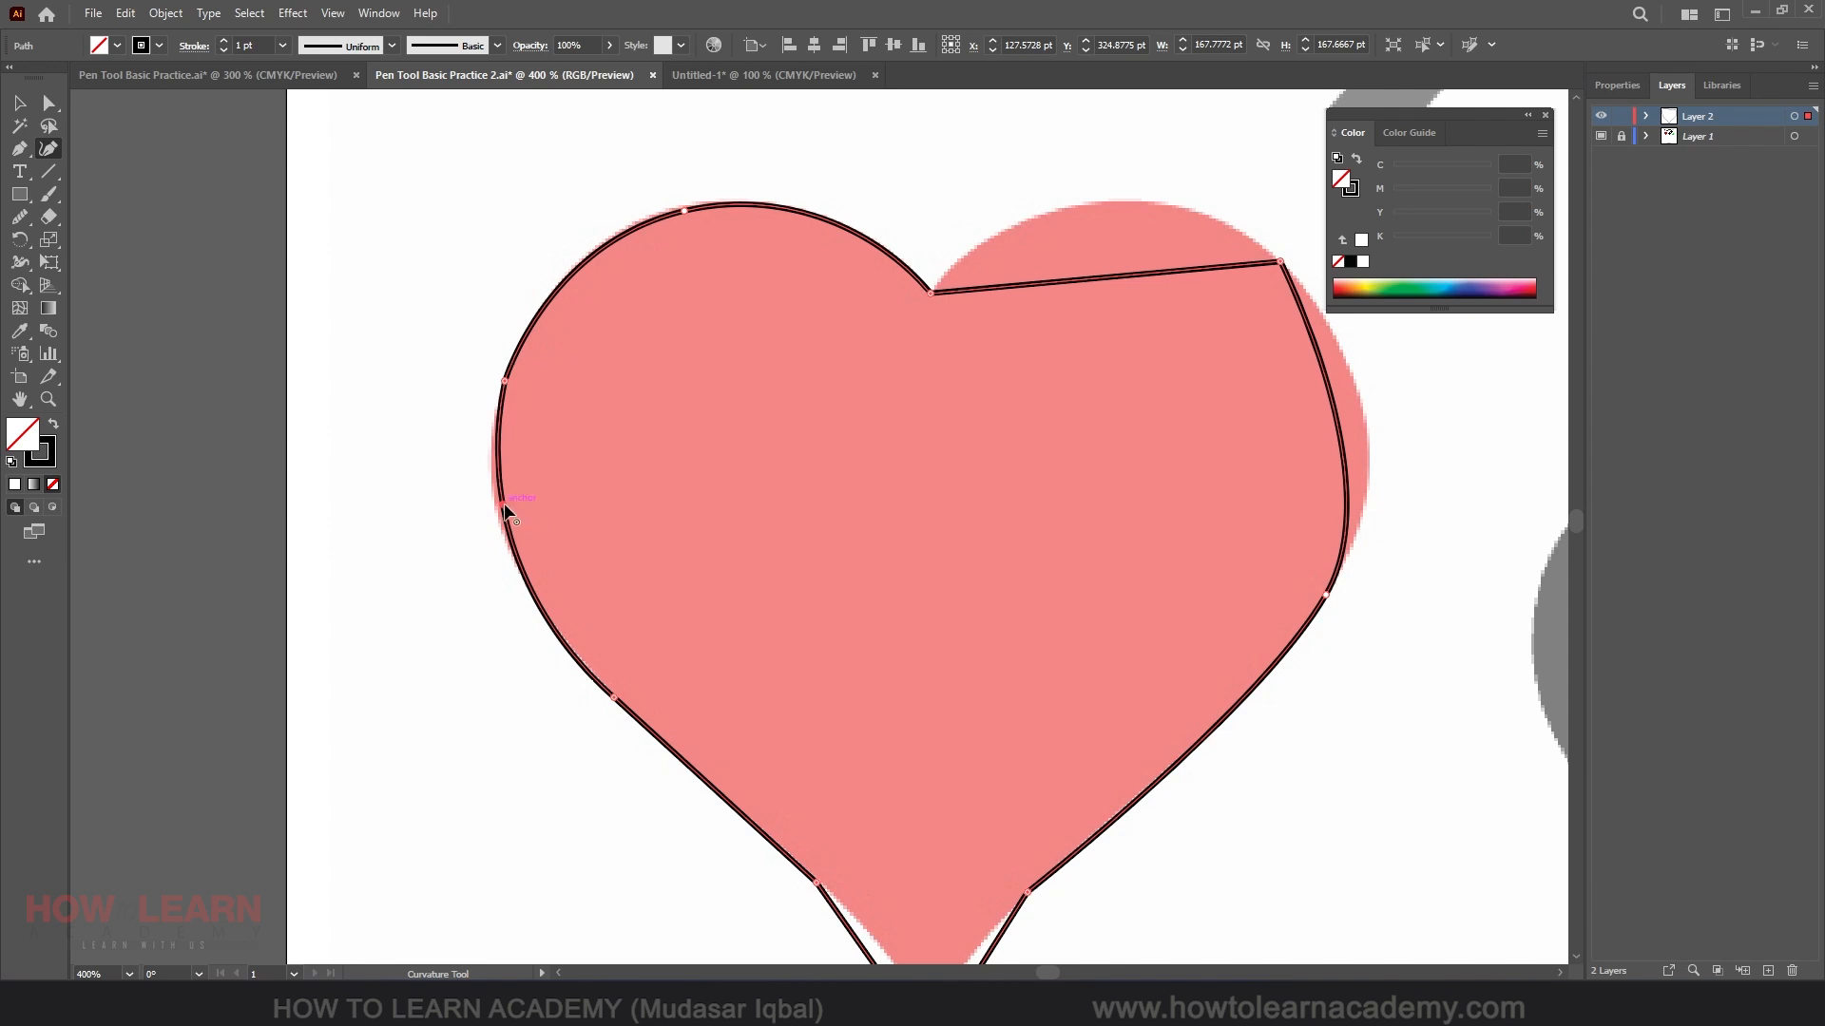
Bend both straight segments beside the heart's bottom tip inward to match the template's curves.
{"action": "scroll", "coordinate": [504, 513], "scroll_direction": "down", "scroll_amount": 3}
{"action": "scroll", "coordinate": [680, 585], "scroll_direction": "up", "scroll_amount": 2}
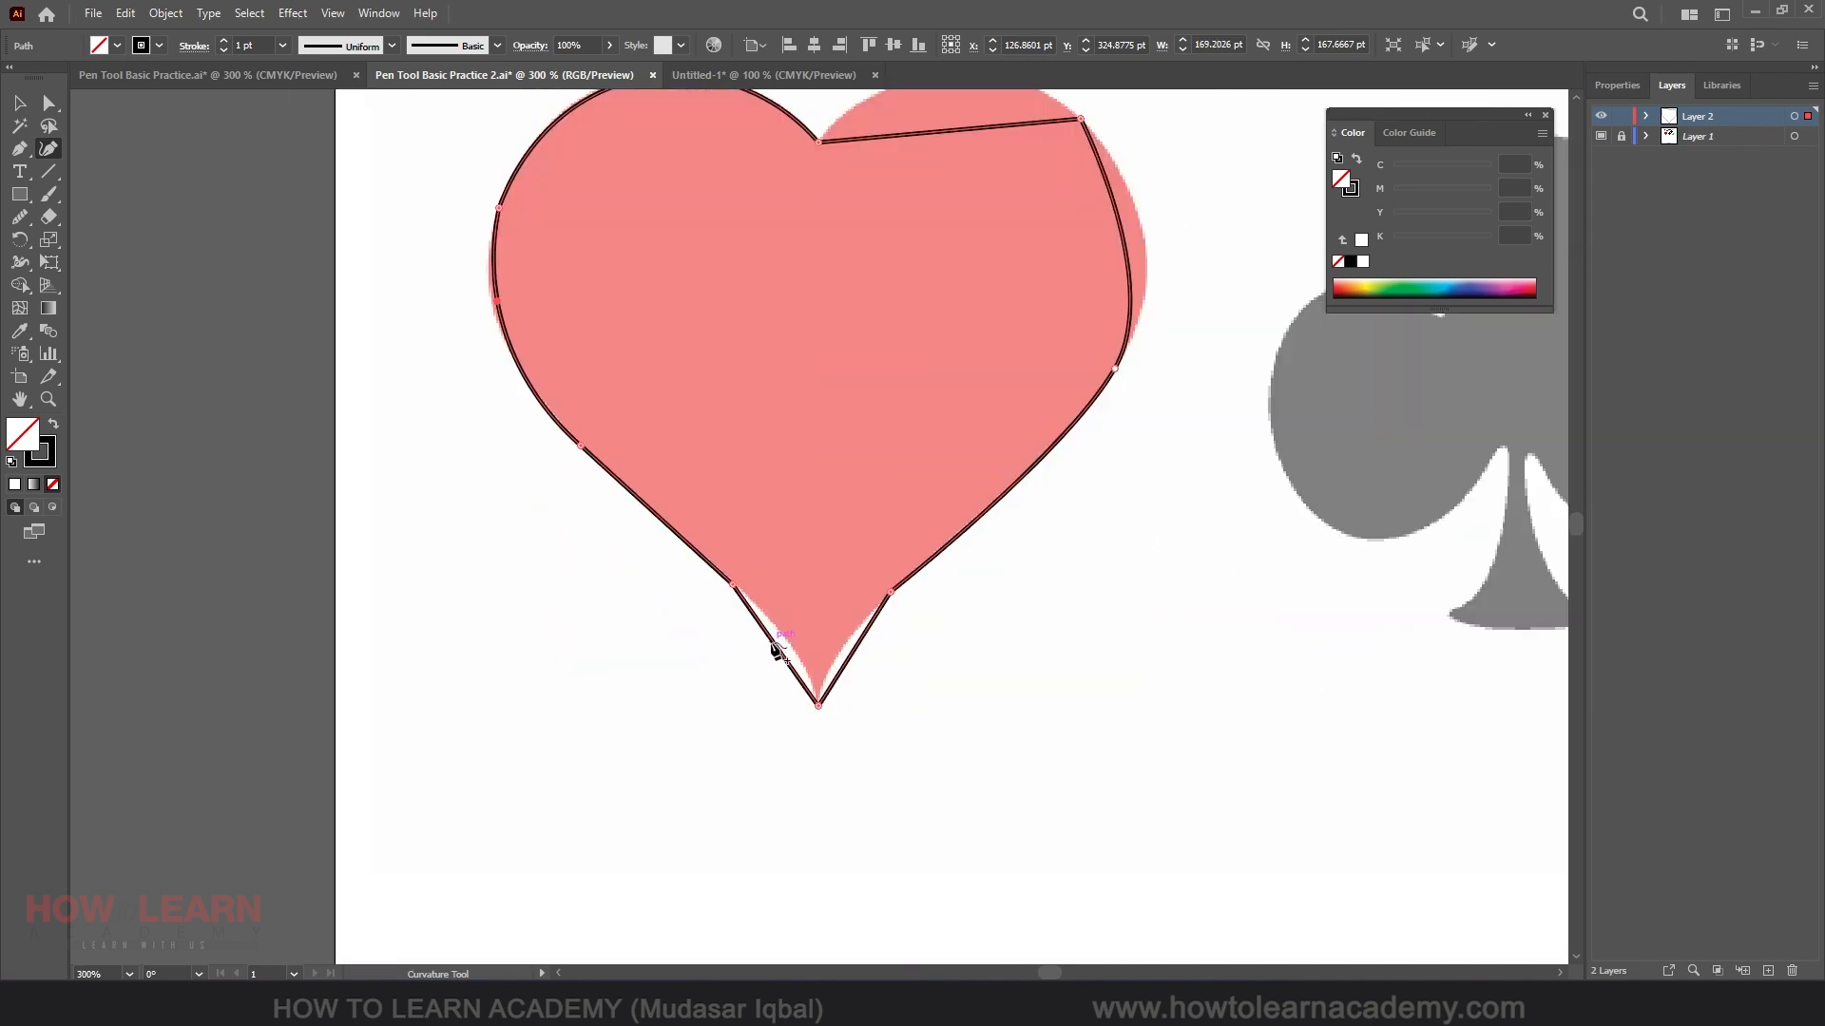
{"action": "left_click_drag", "start_coordinate": [780, 649], "coordinate": [841, 647]}
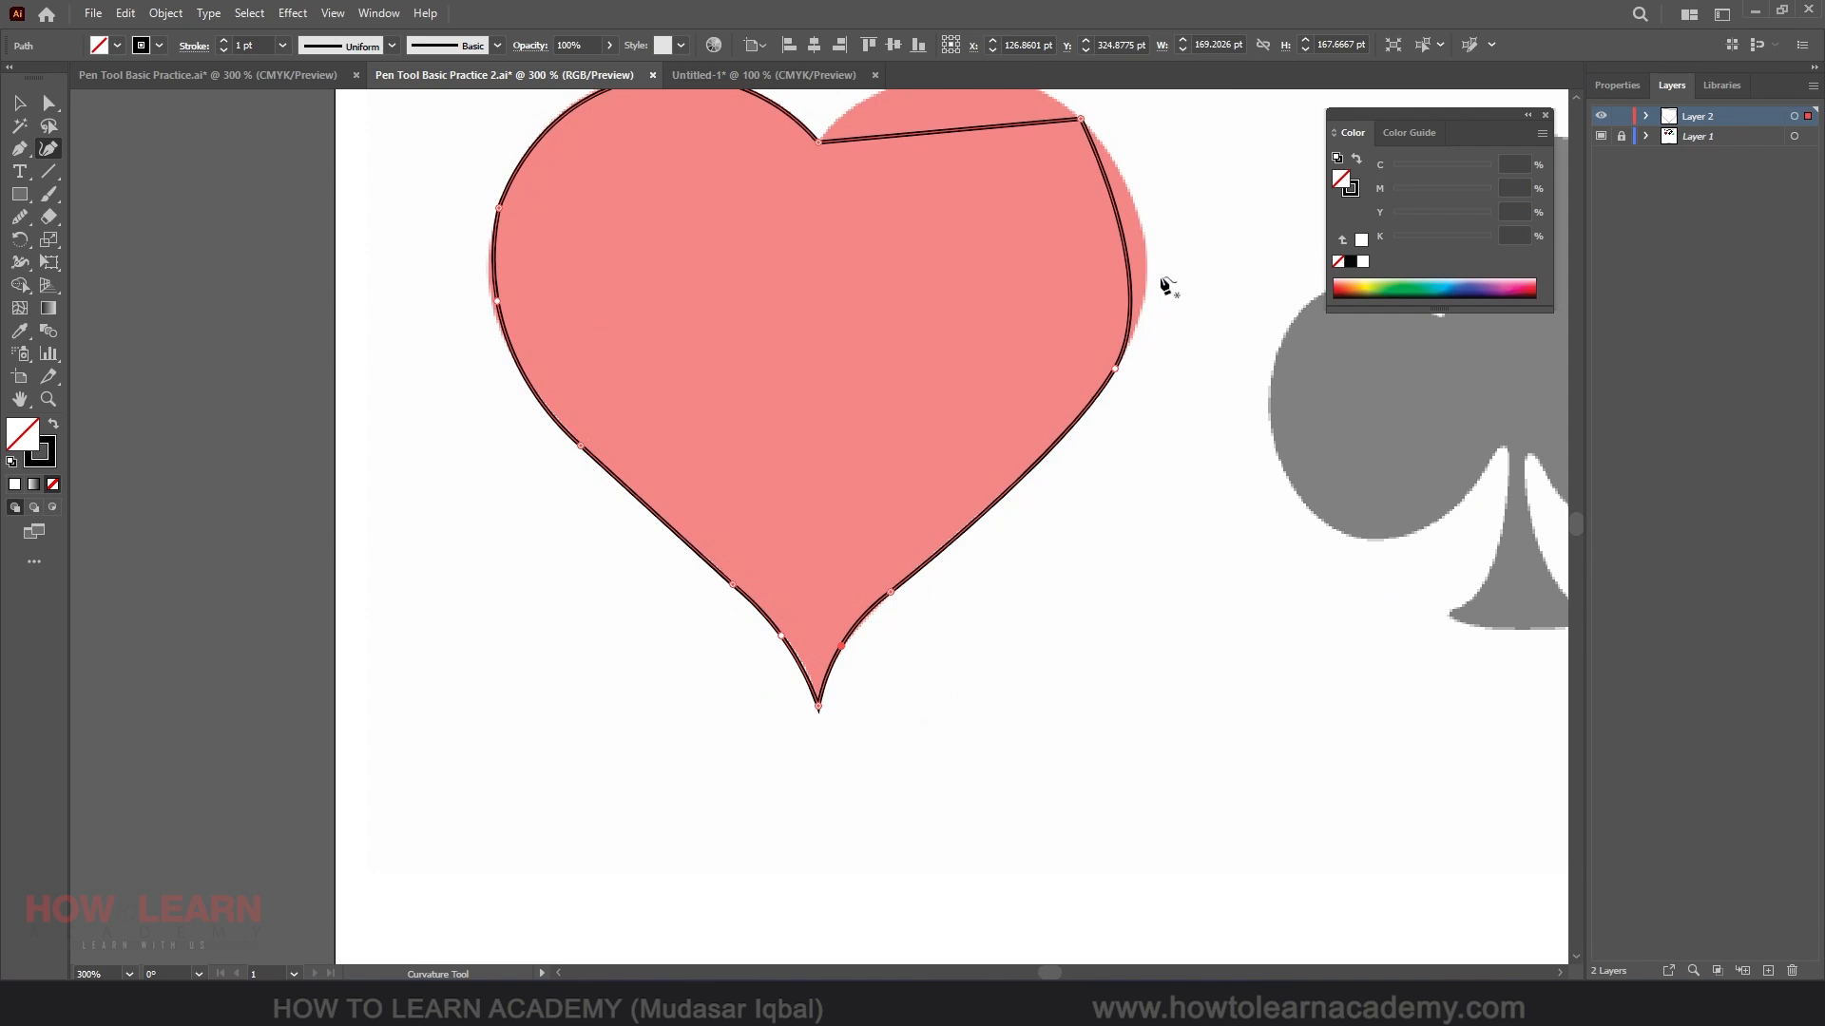
Bend the heart's right edge, lower-right side and right lobe to fit the template, about 173 by 168 pt overall.
{"action": "left_click_drag", "start_coordinate": [1123, 230], "coordinate": [1139, 227]}
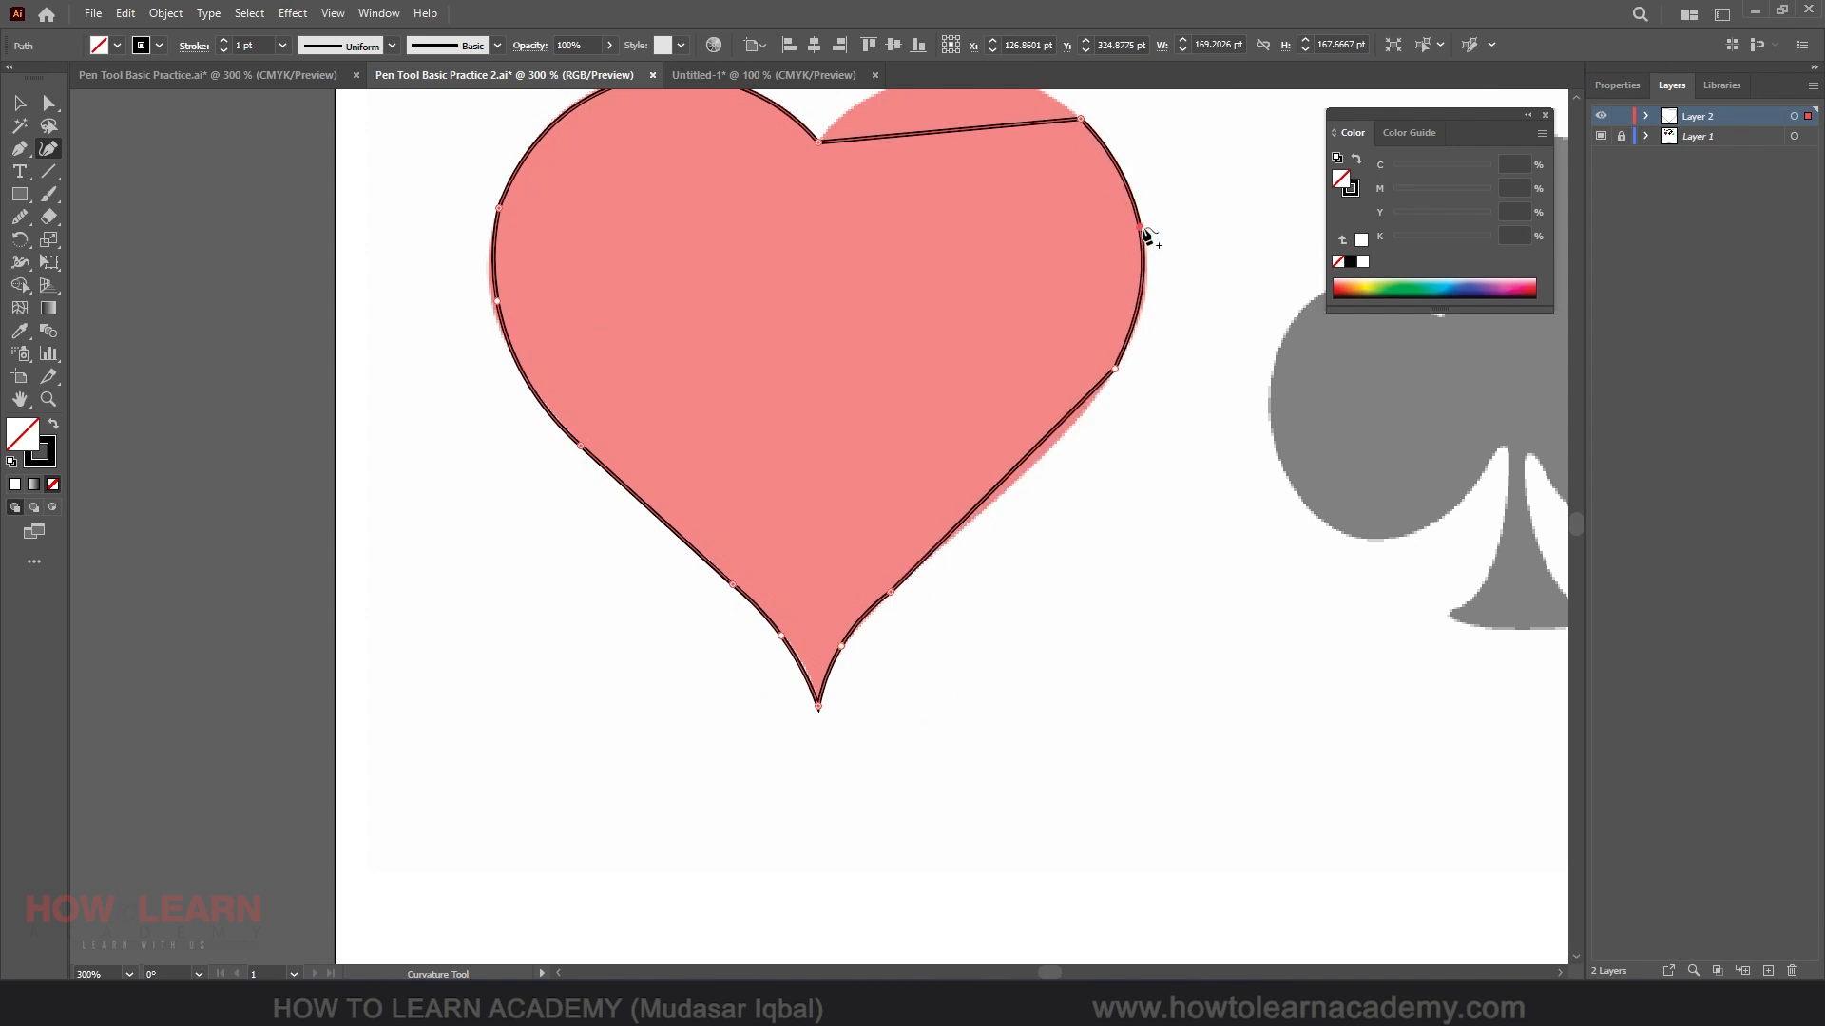
{"action": "left_click_drag", "start_coordinate": [1039, 445], "coordinate": [1024, 378]}
{"action": "scroll", "coordinate": [1045, 466], "scroll_direction": "down", "scroll_amount": 3}
{"action": "scroll", "coordinate": [946, 328], "scroll_direction": "up", "scroll_amount": 4}
{"action": "scroll", "coordinate": [880, 346], "scroll_direction": "down", "scroll_amount": 3}
{"action": "scroll", "coordinate": [916, 412], "scroll_direction": "up", "scroll_amount": 1}
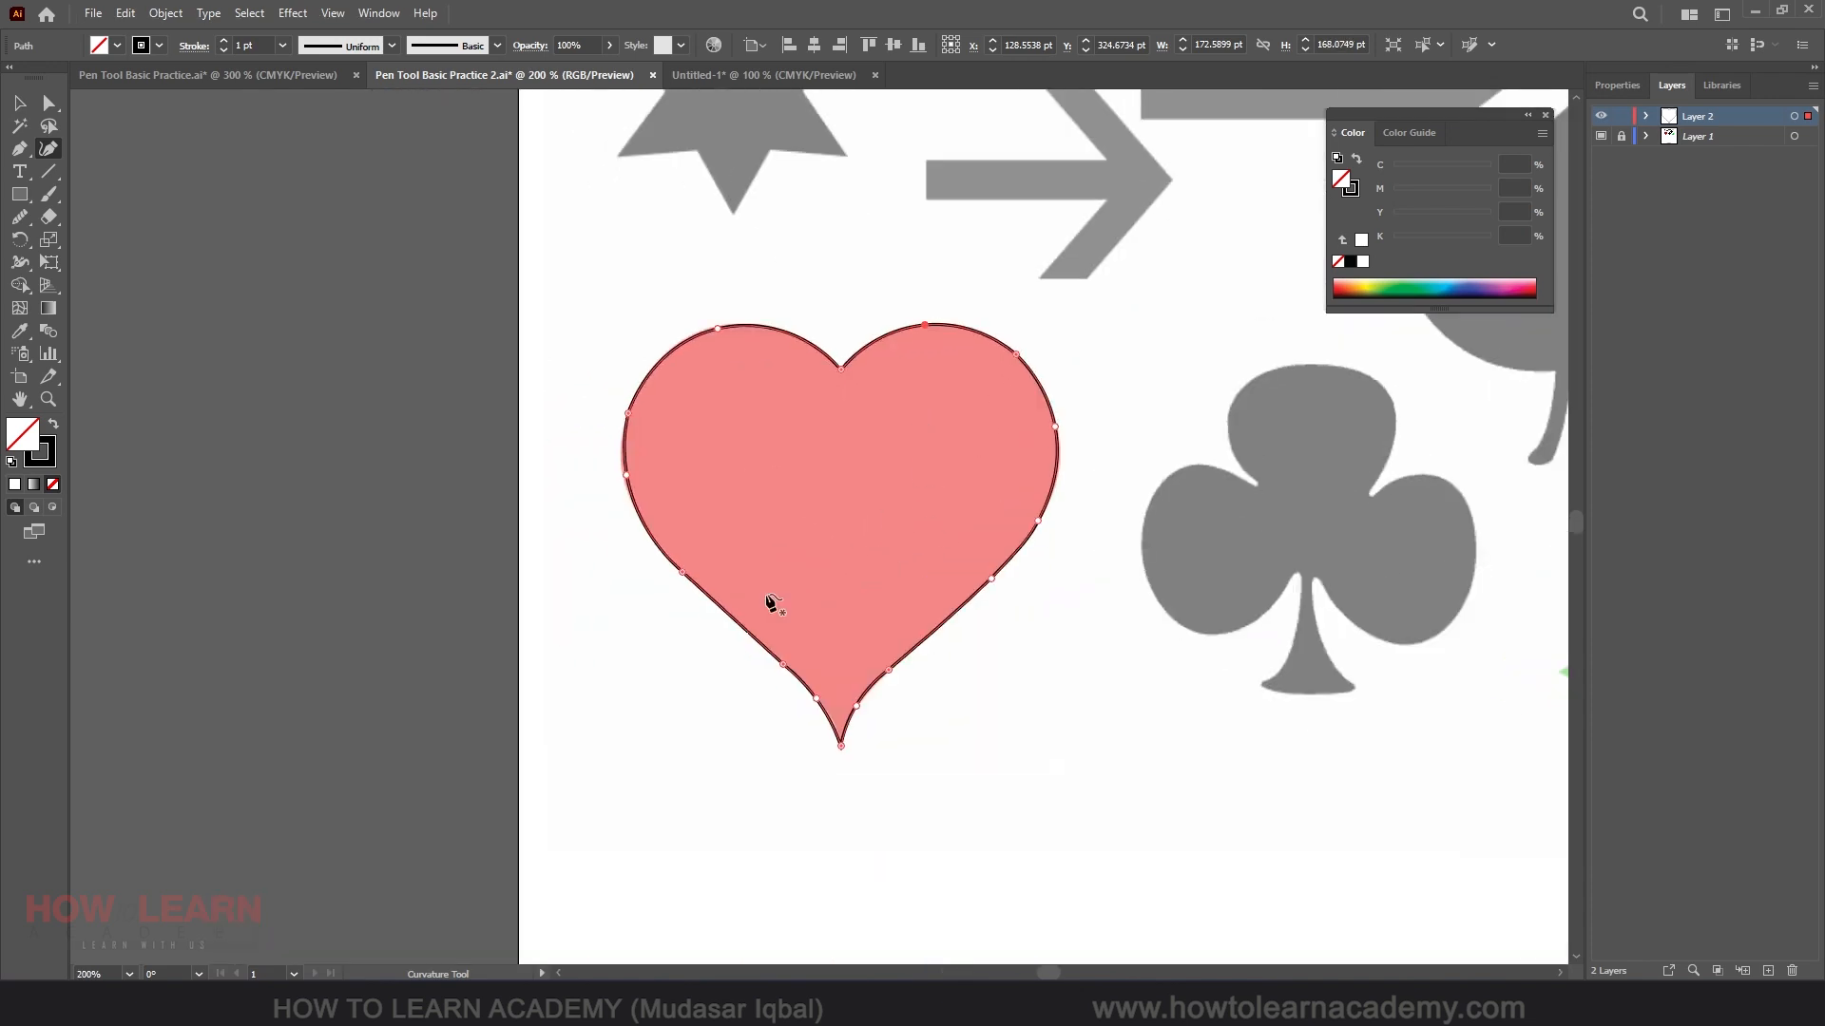
Fine-tune the anchor on the heart's upper-left edge and the two anchors leading down the left side of the tip.
{"action": "scroll", "coordinate": [656, 428], "scroll_direction": "up", "scroll_amount": 3}
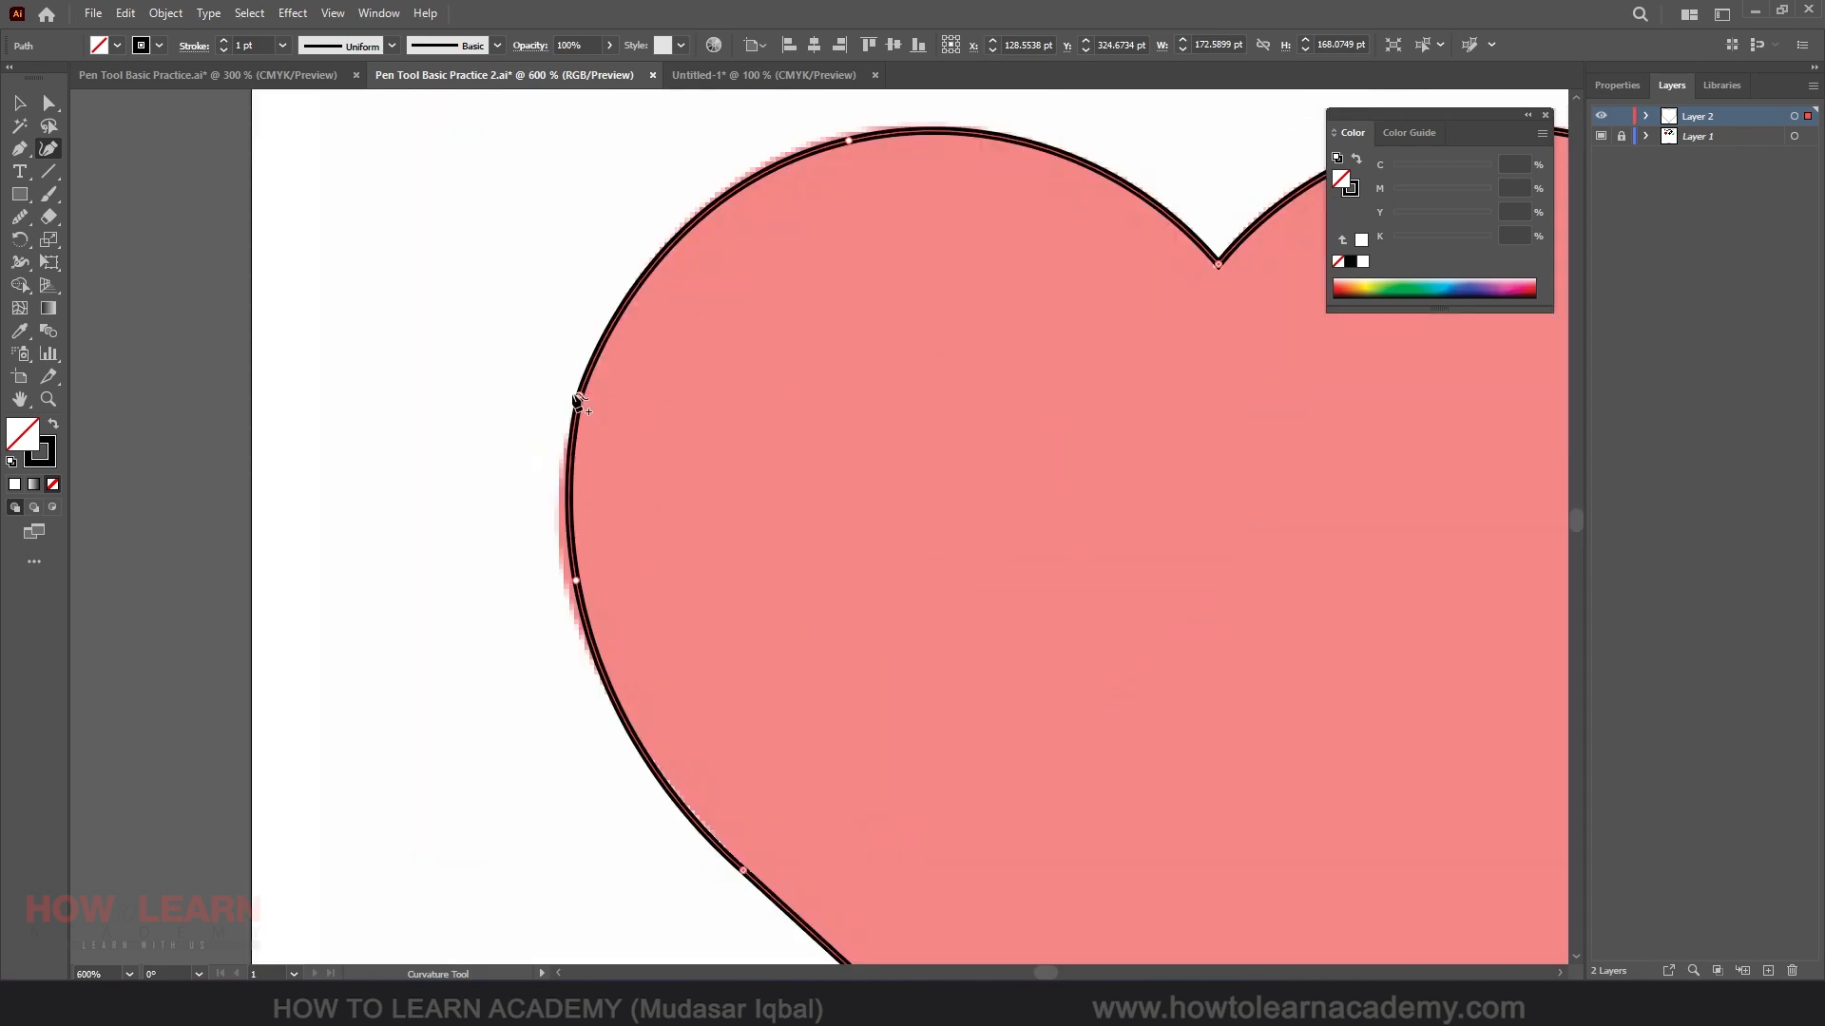
{"action": "mouse_move", "coordinate": [580, 393]}
{"action": "left_mouse_down"}
{"action": "mouse_move", "coordinate": [647, 261]}
{"action": "mouse_move", "coordinate": [562, 419]}
{"action": "mouse_move", "coordinate": [583, 388]}
{"action": "left_mouse_up"}
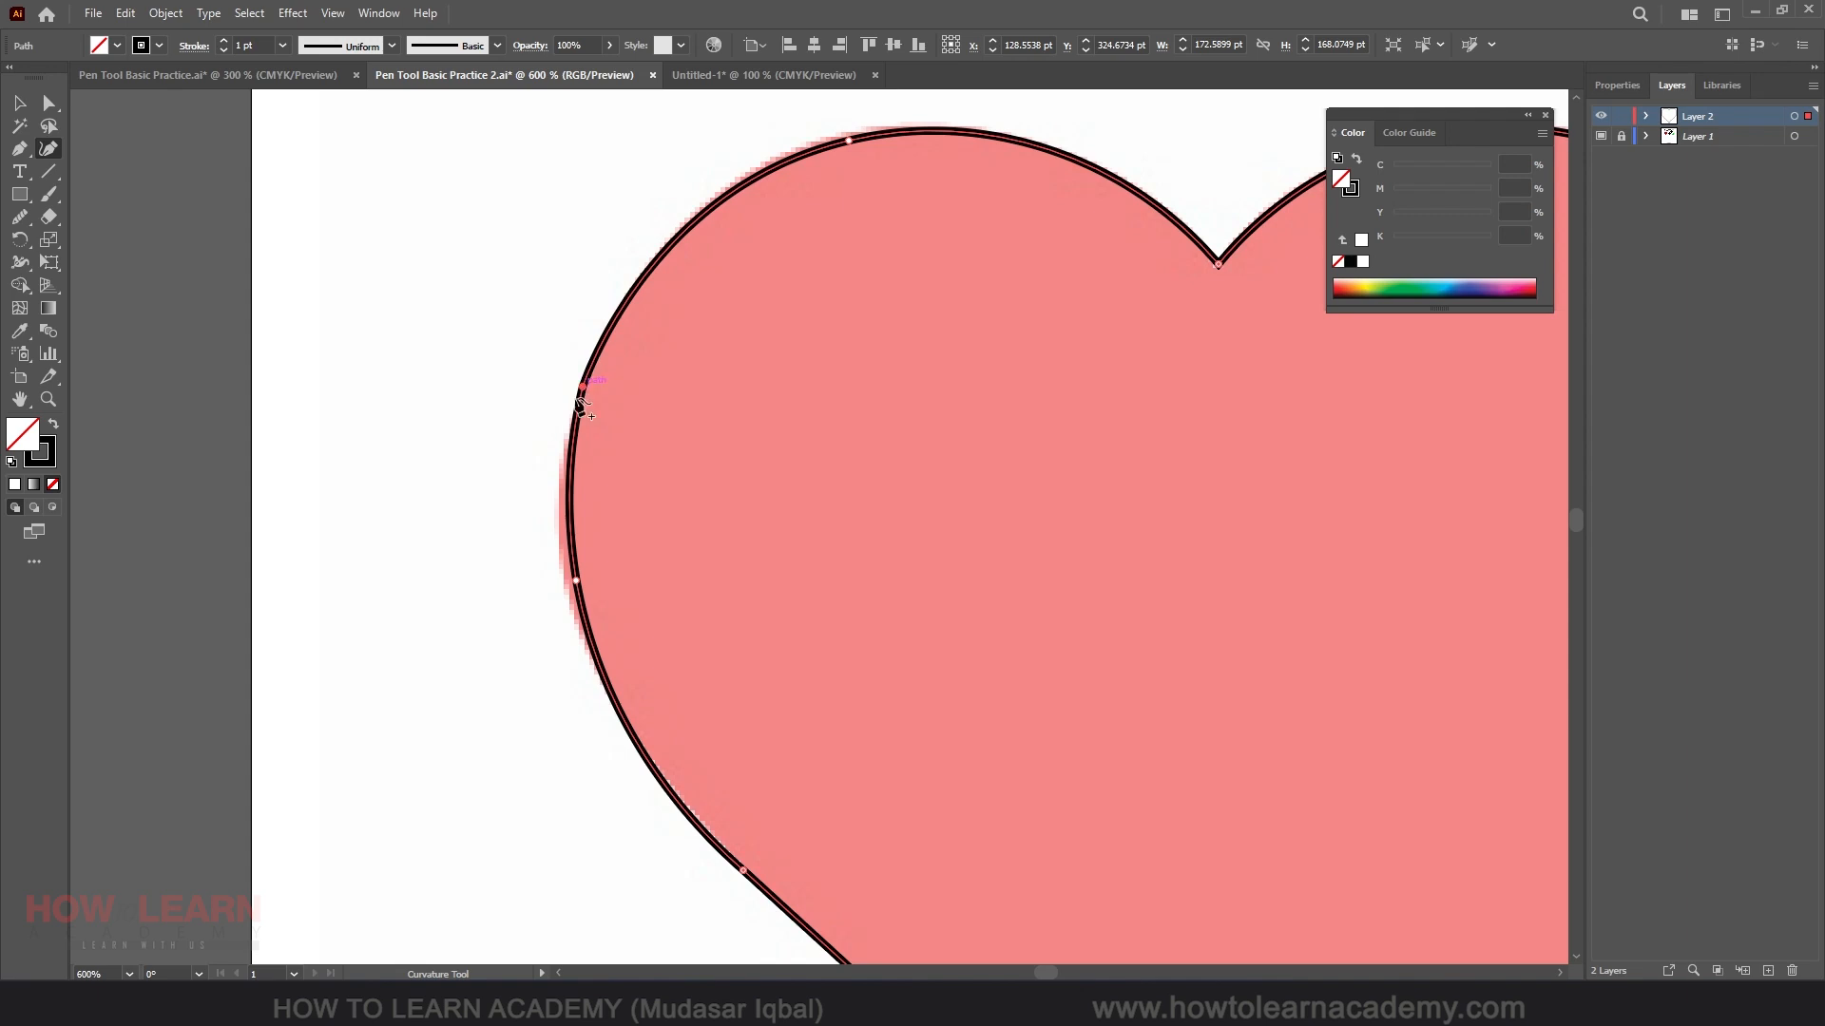
{"action": "scroll", "coordinate": [567, 402], "scroll_direction": "down", "scroll_amount": 3}
{"action": "scroll", "coordinate": [654, 613], "scroll_direction": "up", "scroll_amount": 2}
{"action": "scroll", "coordinate": [840, 691], "scroll_direction": "up", "scroll_amount": 1}
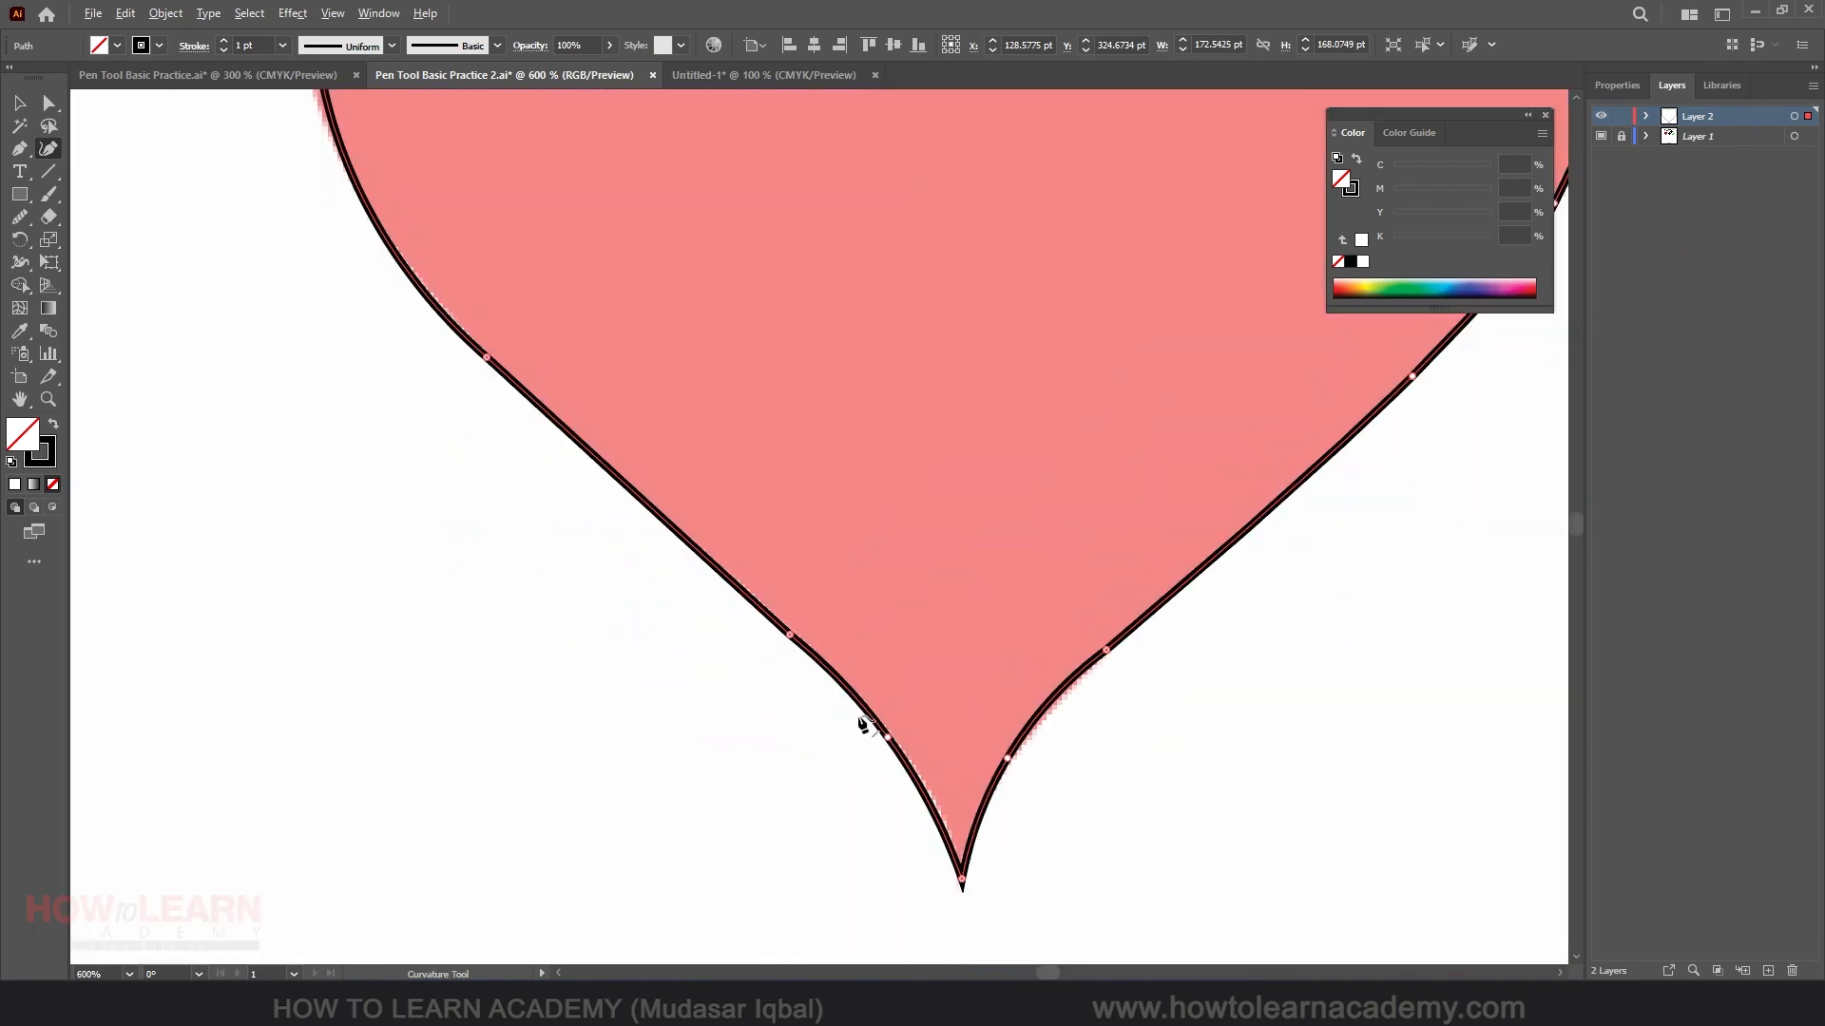
{"action": "left_click_drag", "start_coordinate": [788, 637], "coordinate": [827, 671]}
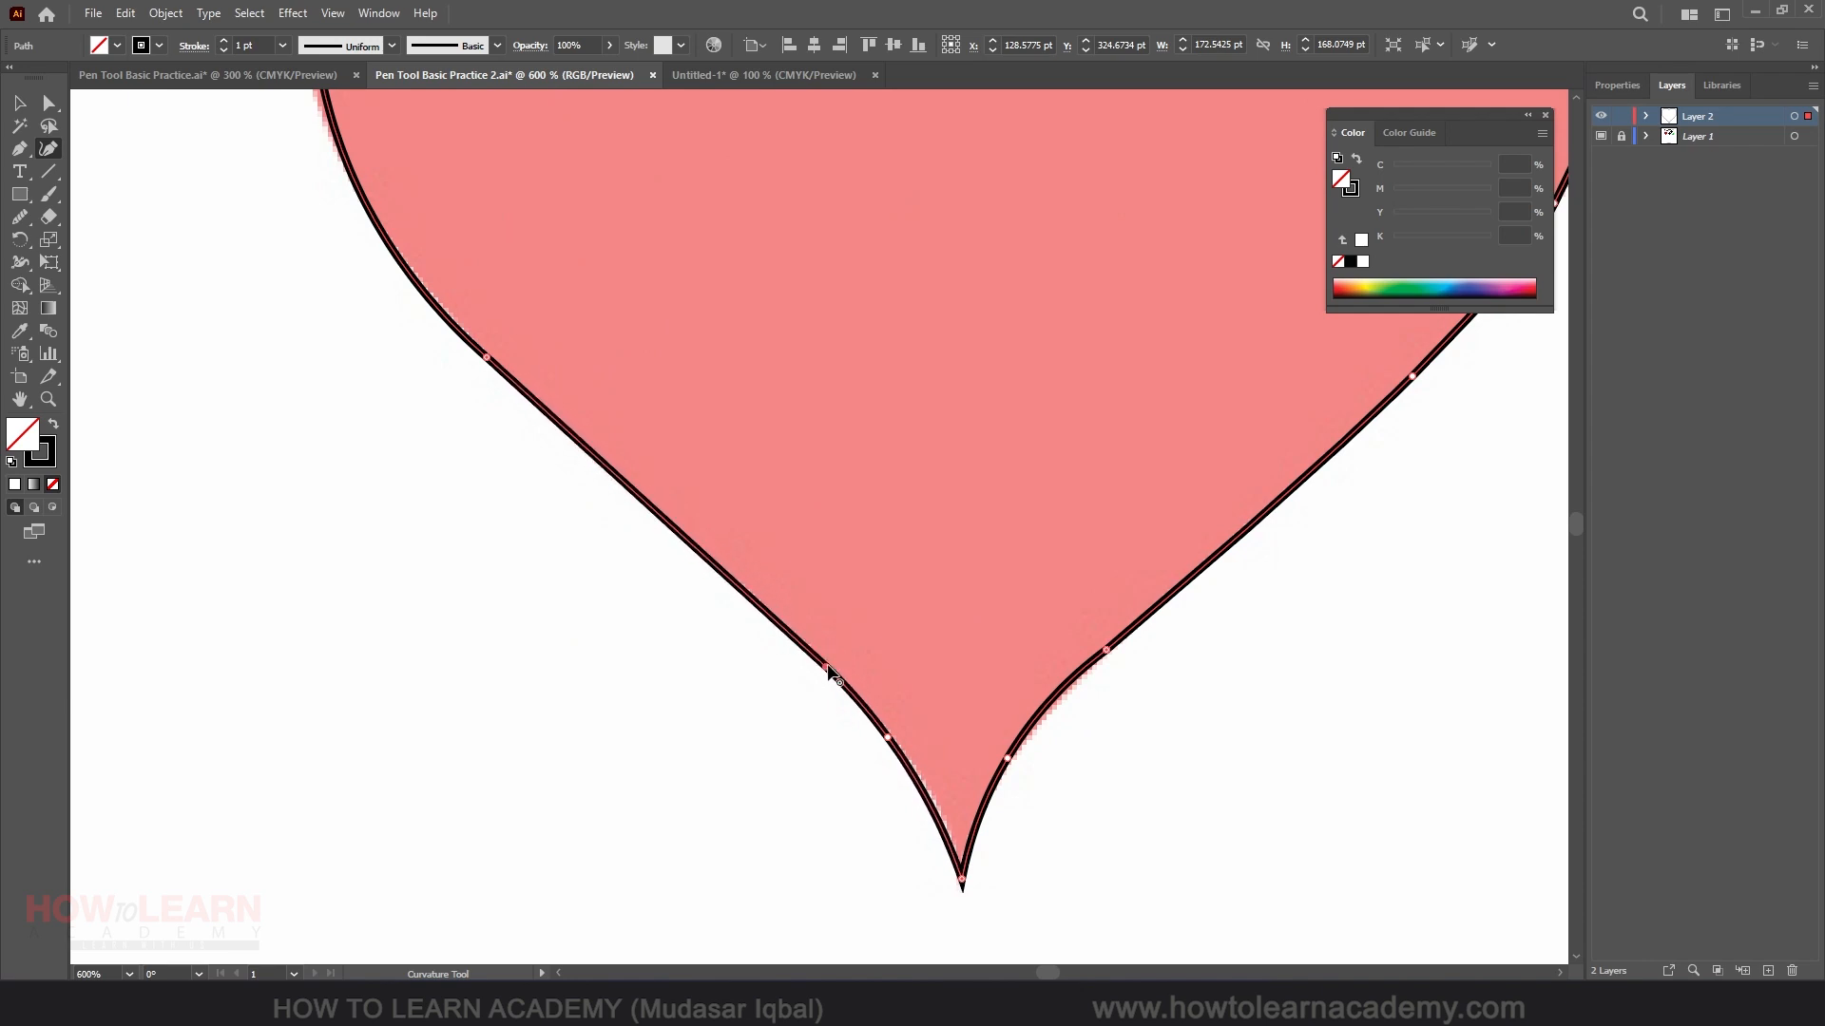
{"action": "left_click_drag", "start_coordinate": [899, 751], "coordinate": [927, 785]}
{"action": "scroll", "coordinate": [766, 688], "scroll_direction": "down", "scroll_amount": 3}
{"action": "scroll", "coordinate": [782, 682], "scroll_direction": "up", "scroll_amount": 2}
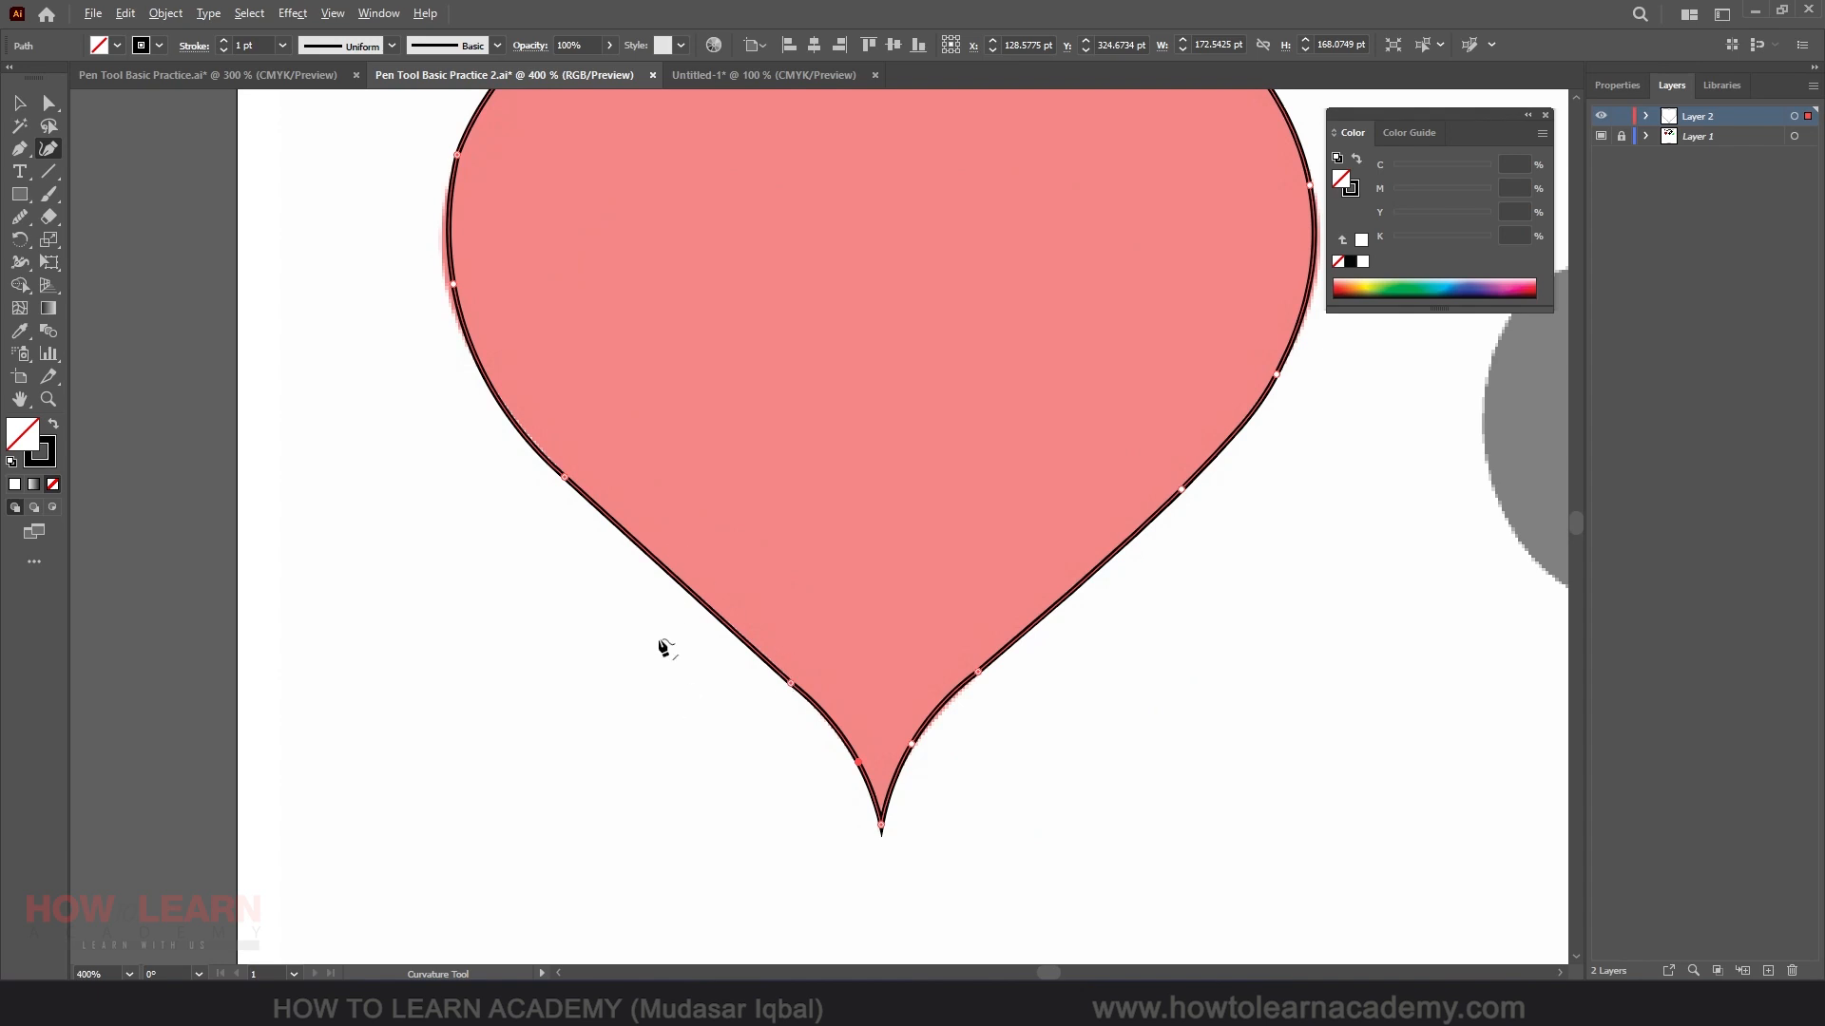
Move the left-edge anchor slightly outward and shift the lower-left anchor up along the heart's edge, about 173 by 168 pt overall.
{"action": "scroll", "coordinate": [662, 649], "scroll_direction": "down", "scroll_amount": 2}
{"action": "scroll", "coordinate": [557, 456], "scroll_direction": "up", "scroll_amount": 1}
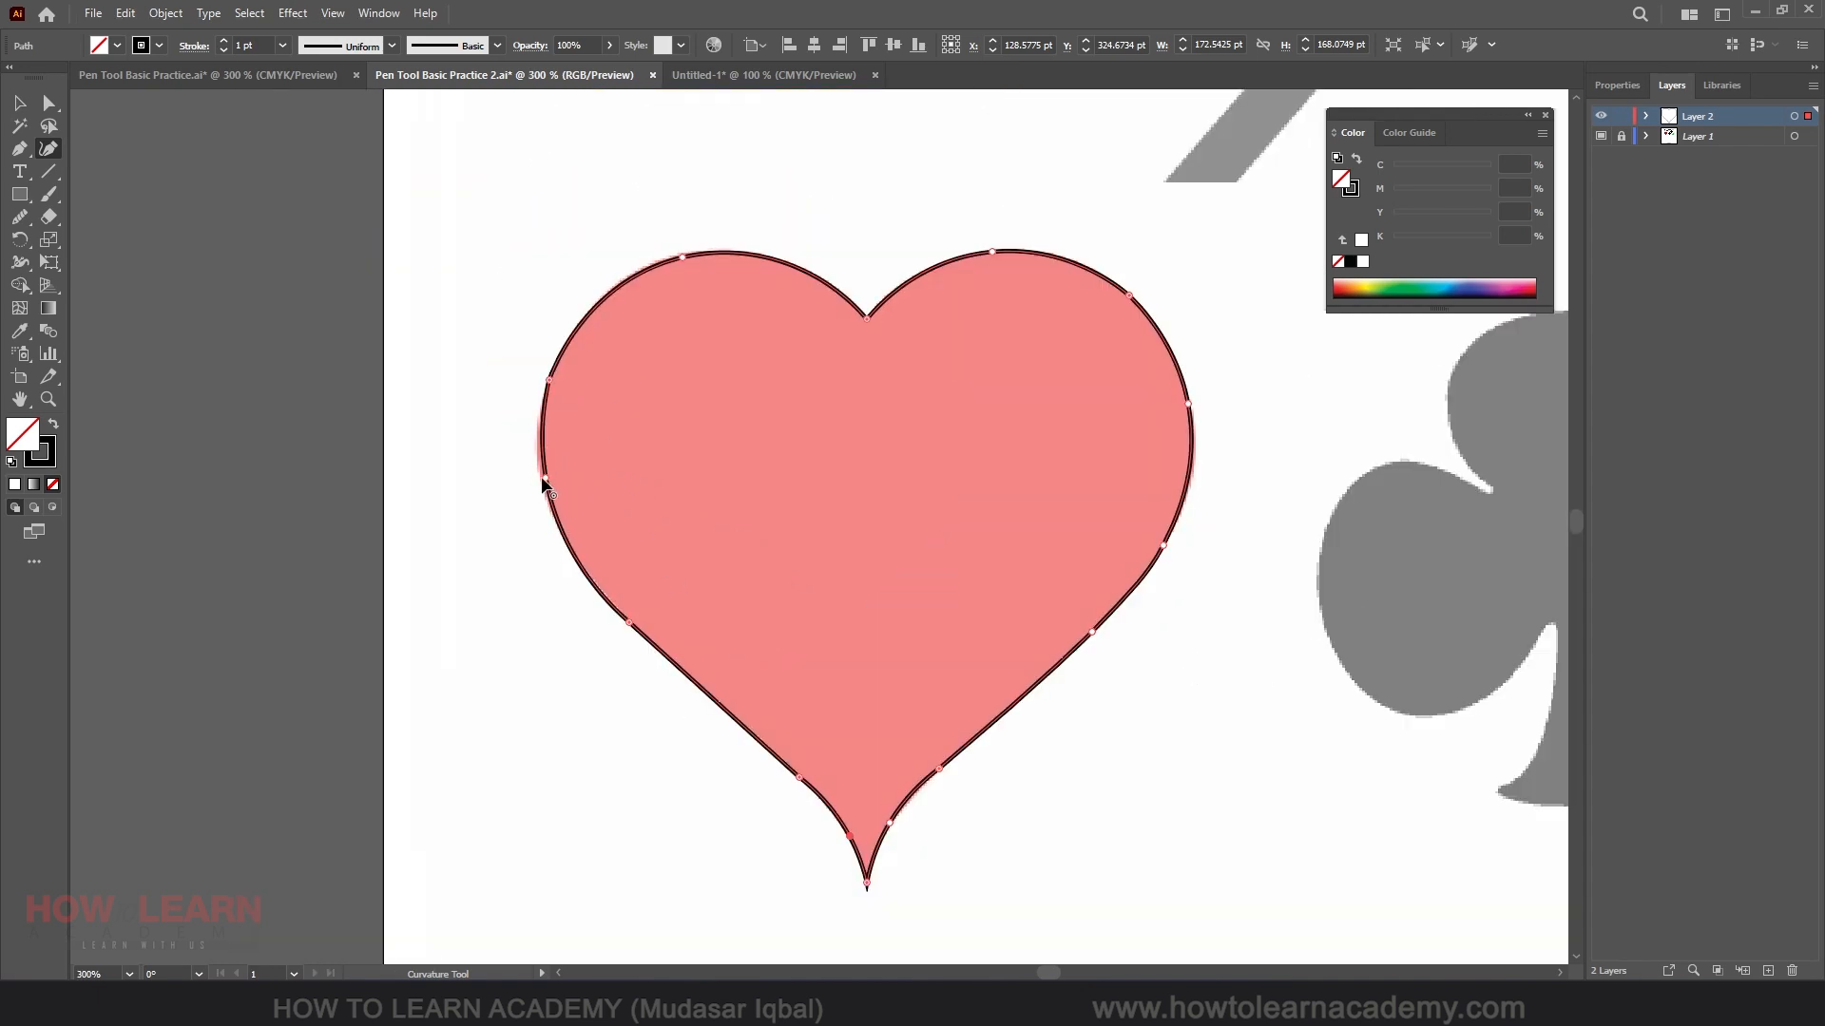
{"action": "scroll", "coordinate": [543, 485], "scroll_direction": "up", "scroll_amount": 4}
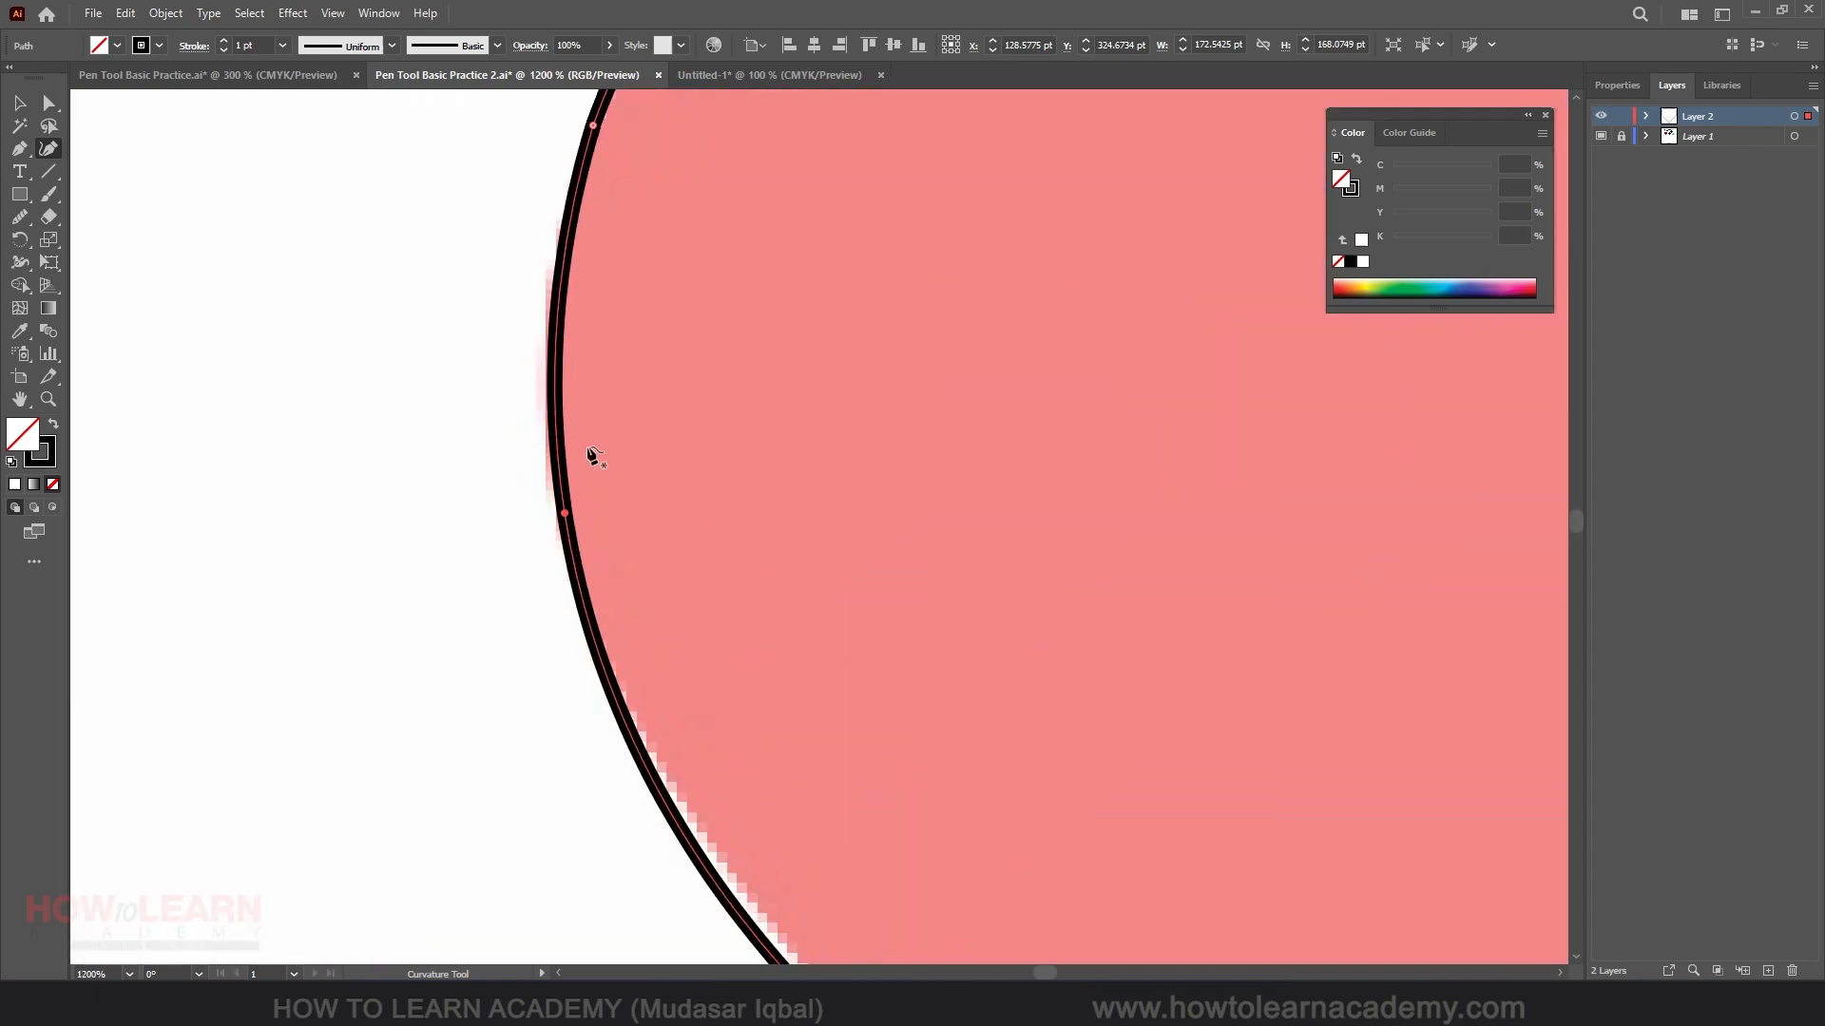
{"action": "scroll", "coordinate": [609, 514], "scroll_direction": "down", "scroll_amount": 5}
{"action": "scroll", "coordinate": [622, 561], "scroll_direction": "up", "scroll_amount": 2}
{"action": "scroll", "coordinate": [665, 576], "scroll_direction": "up", "scroll_amount": 1}
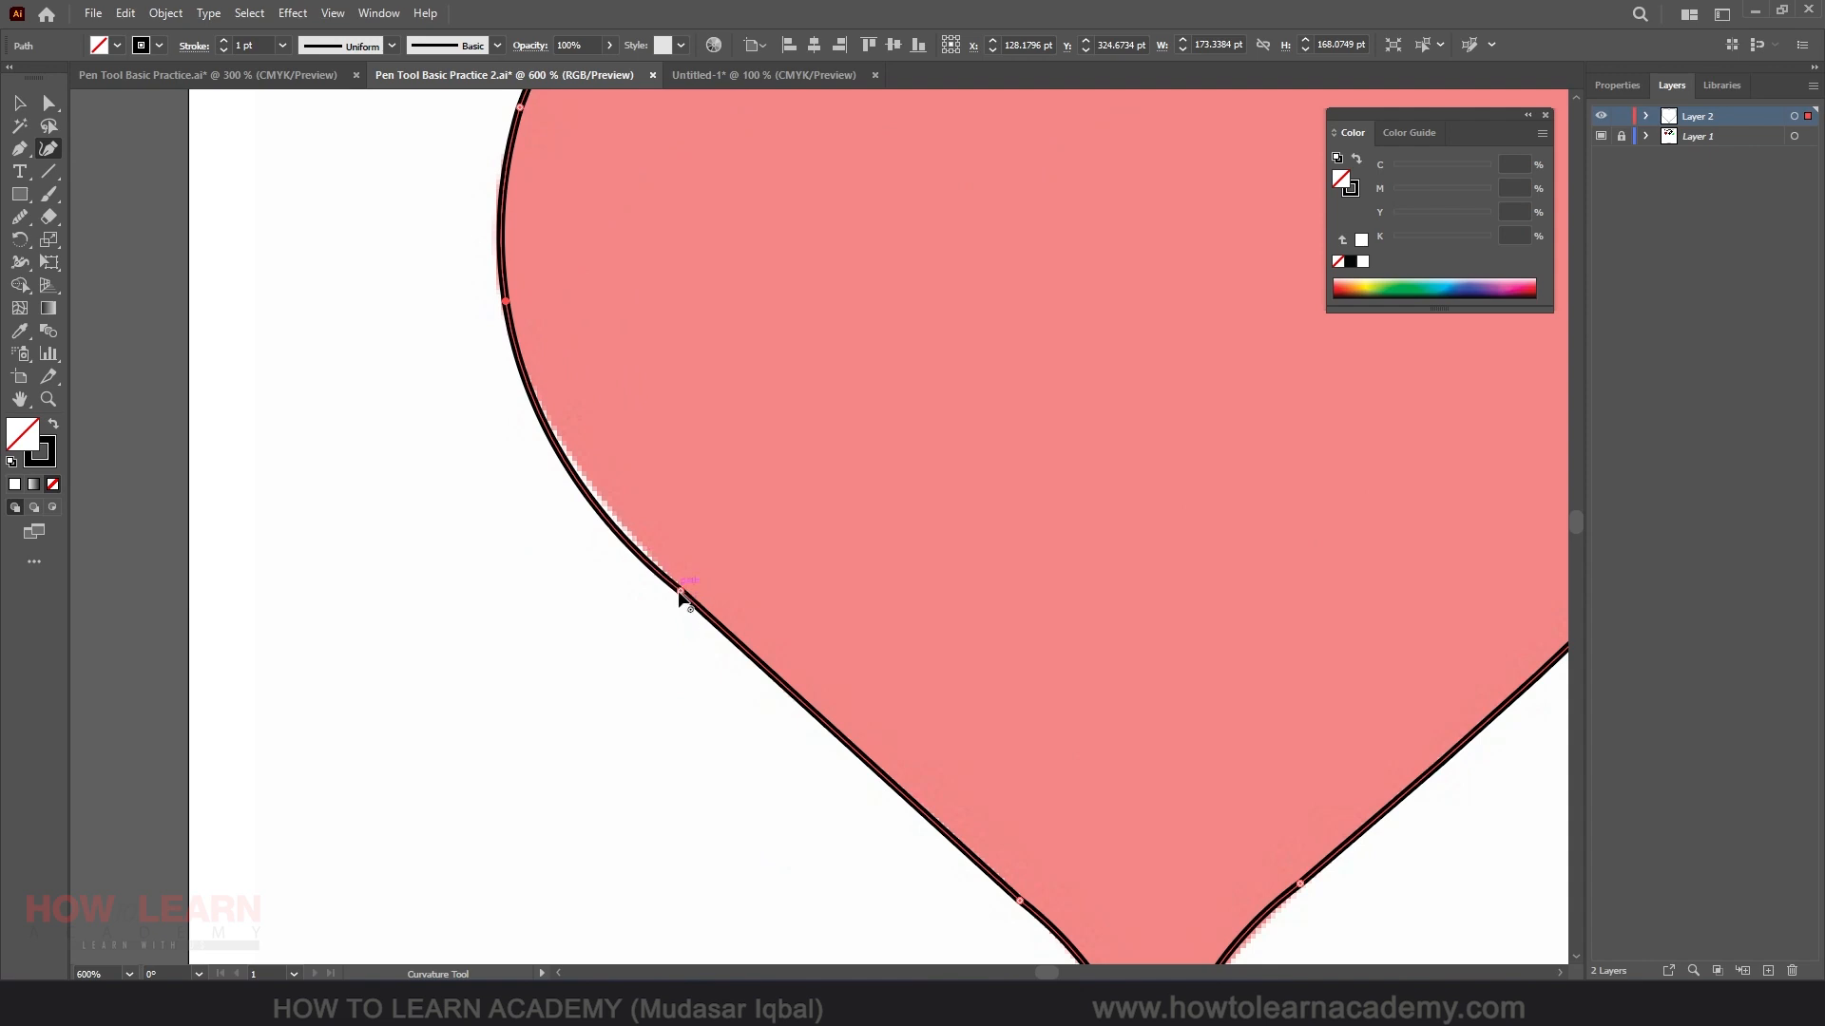
{"action": "left_click_drag", "start_coordinate": [681, 591], "coordinate": [609, 514]}
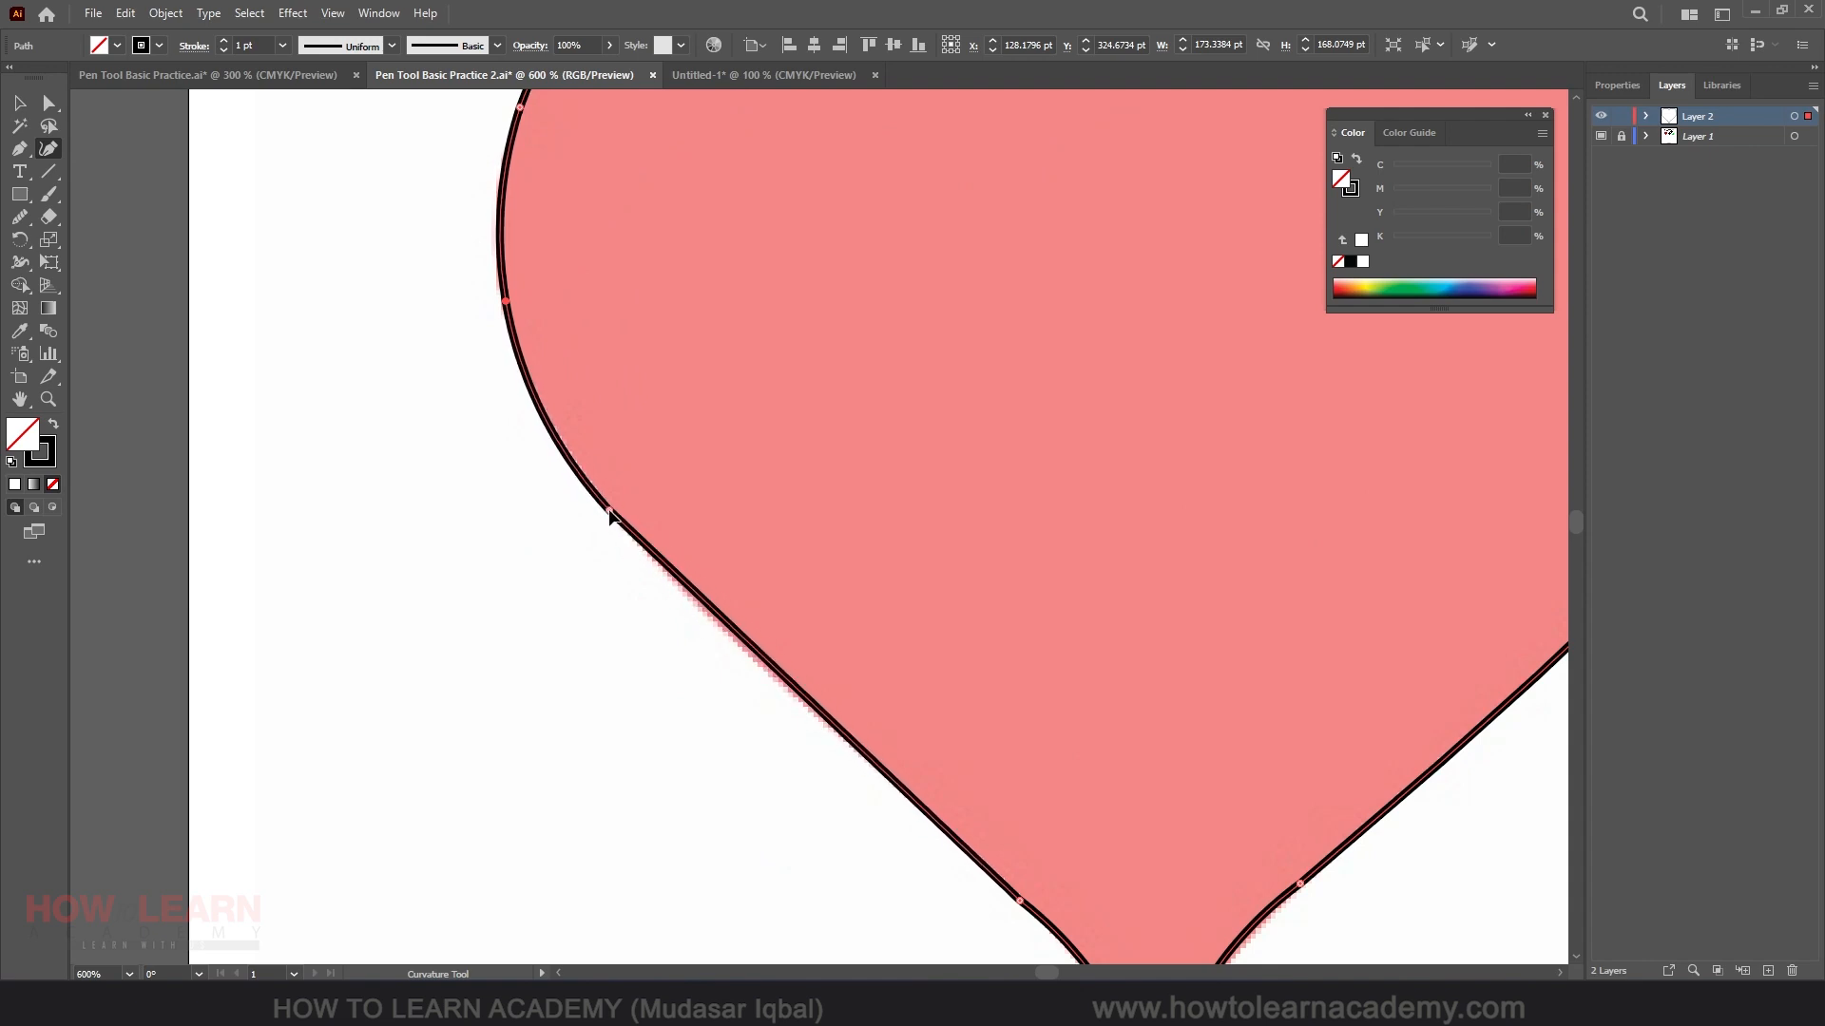
{"action": "scroll", "coordinate": [683, 522], "scroll_direction": "down", "scroll_amount": 2}
{"action": "scroll", "coordinate": [840, 628], "scroll_direction": "down", "scroll_amount": 2}
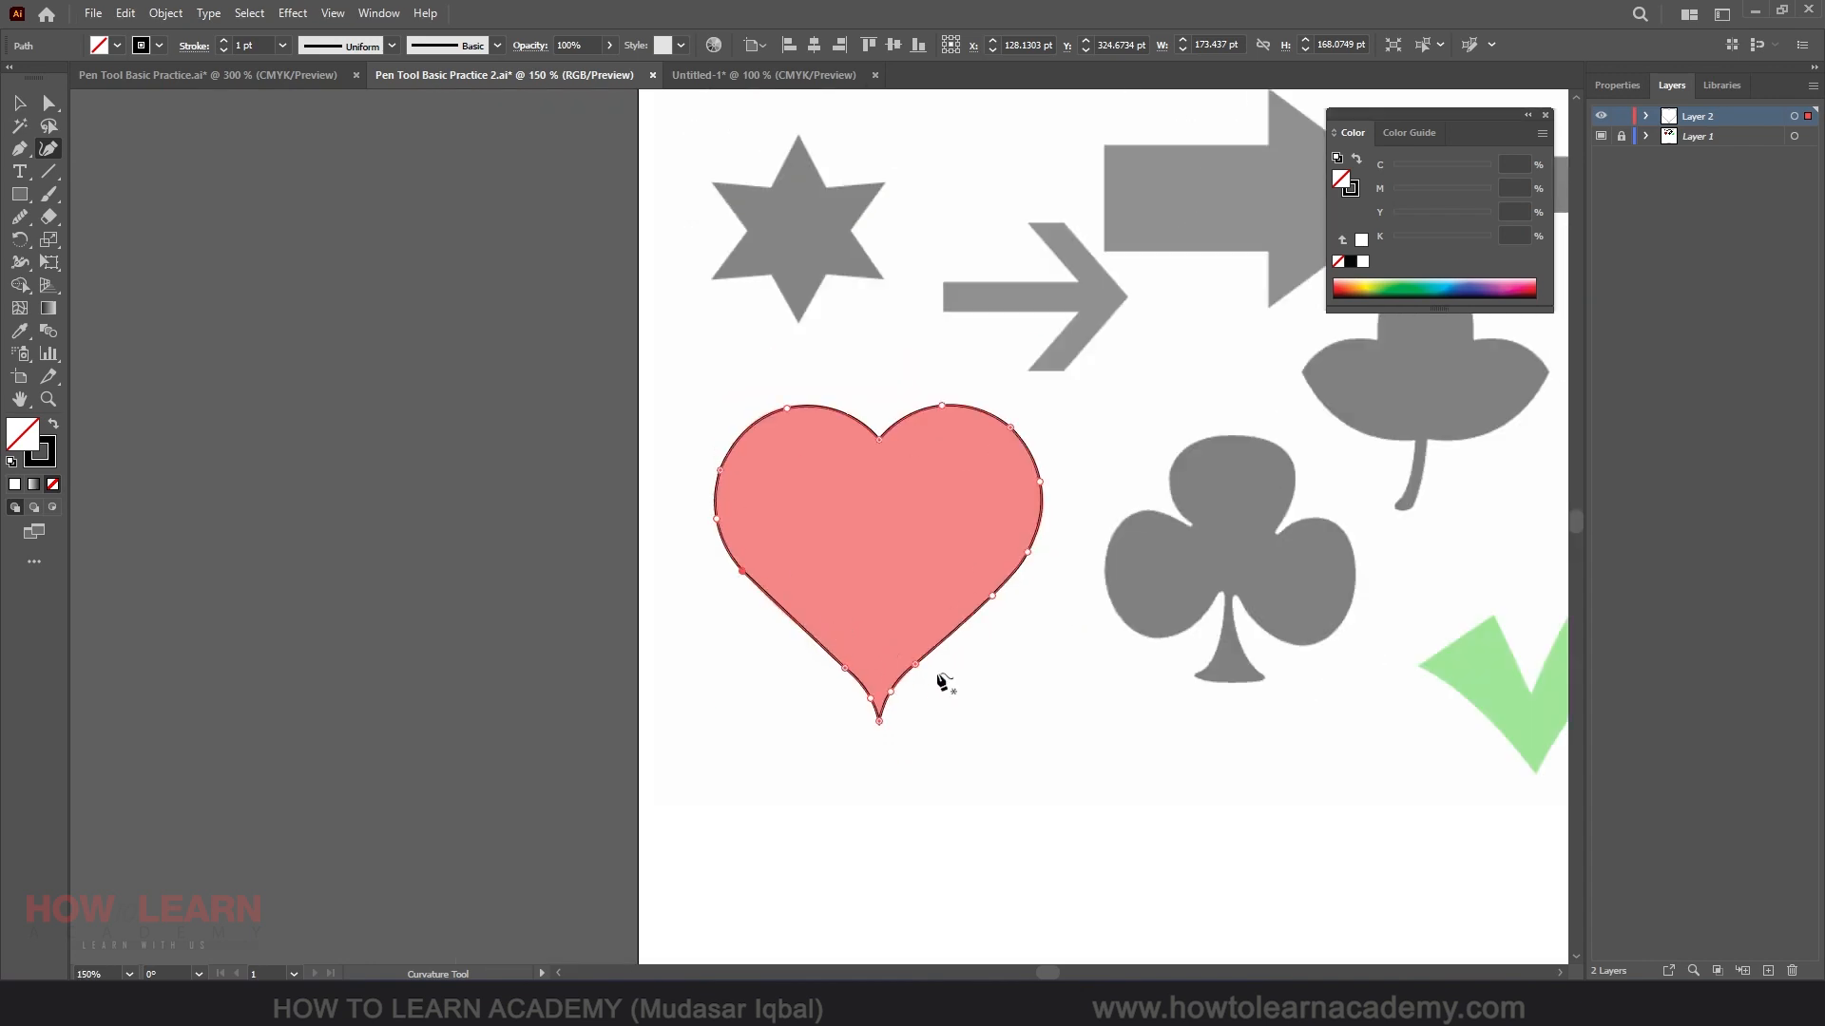
Draw a closed straight-segment Curvature path through the green check mark's six corners, starting at its left tip, about 146 by 157 pt.
{"action": "left_click", "coordinate": [19, 101]}
{"action": "scroll", "coordinate": [549, 527], "scroll_direction": "down", "scroll_amount": 3}
{"action": "scroll", "coordinate": [945, 555], "scroll_direction": "up", "scroll_amount": 2}
{"action": "scroll", "coordinate": [811, 374], "scroll_direction": "up", "scroll_amount": 2}
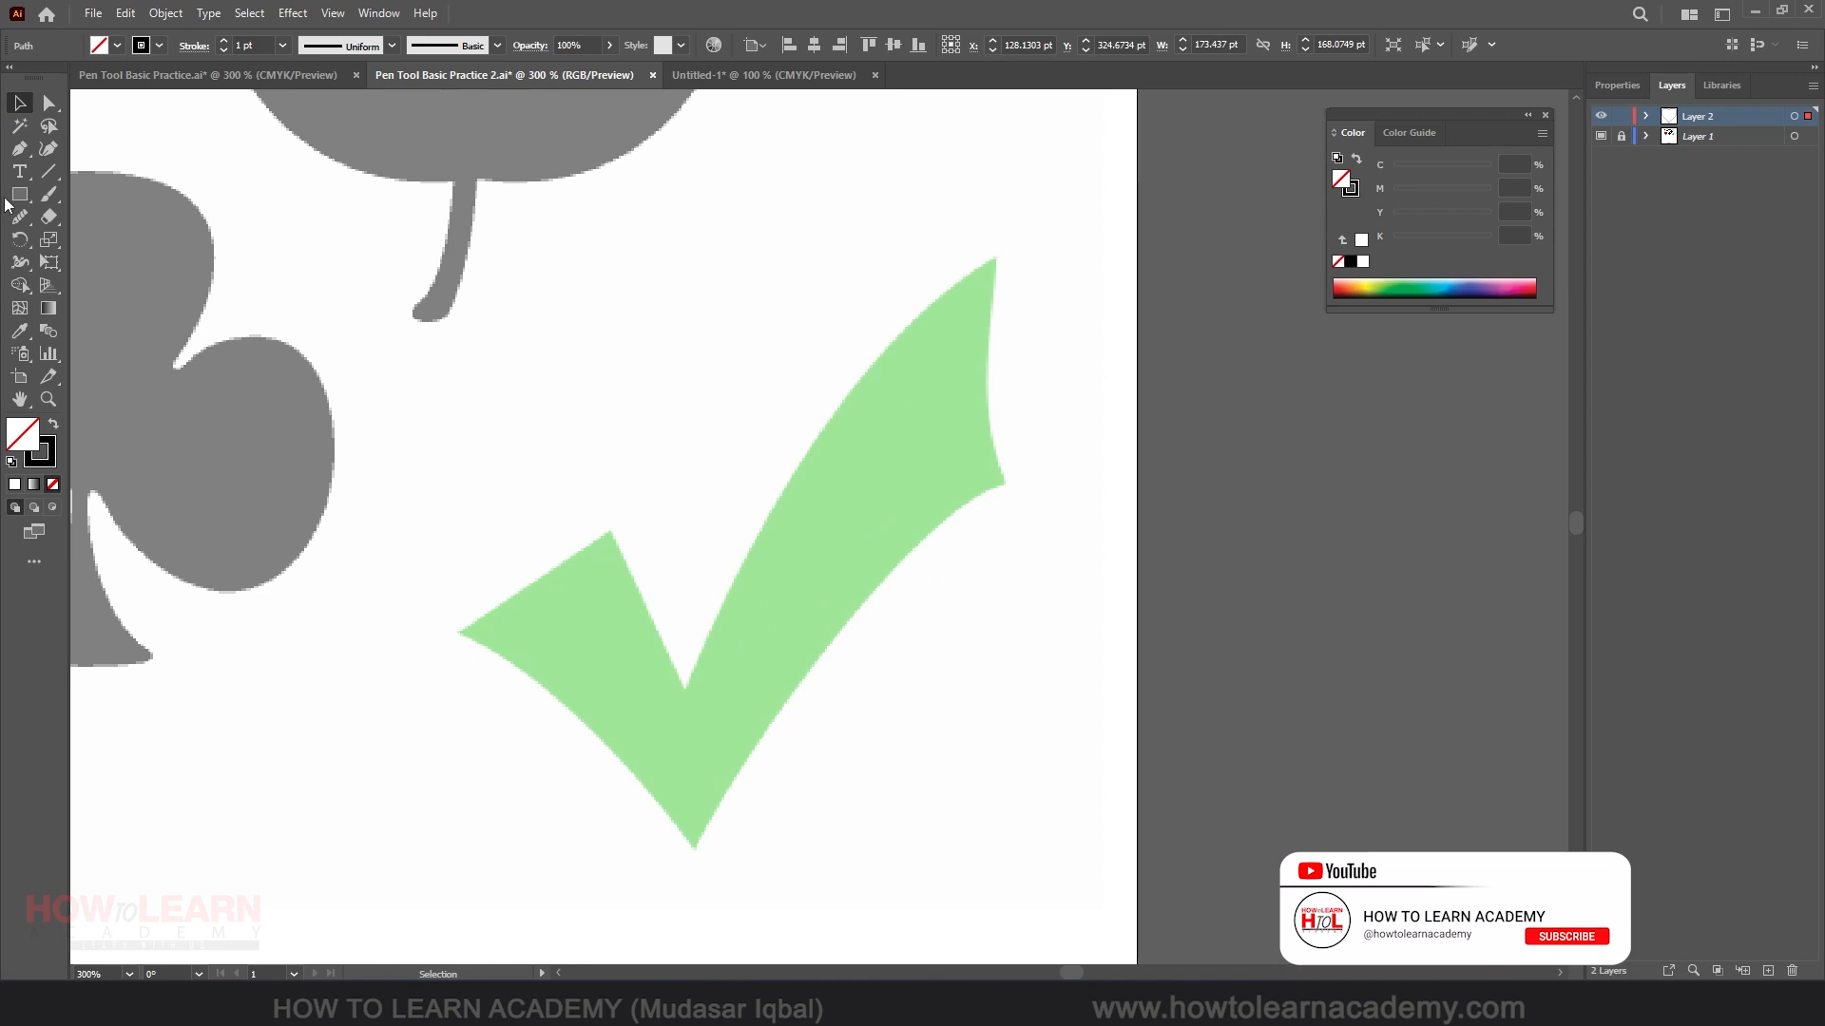
{"action": "left_click", "coordinate": [48, 148]}
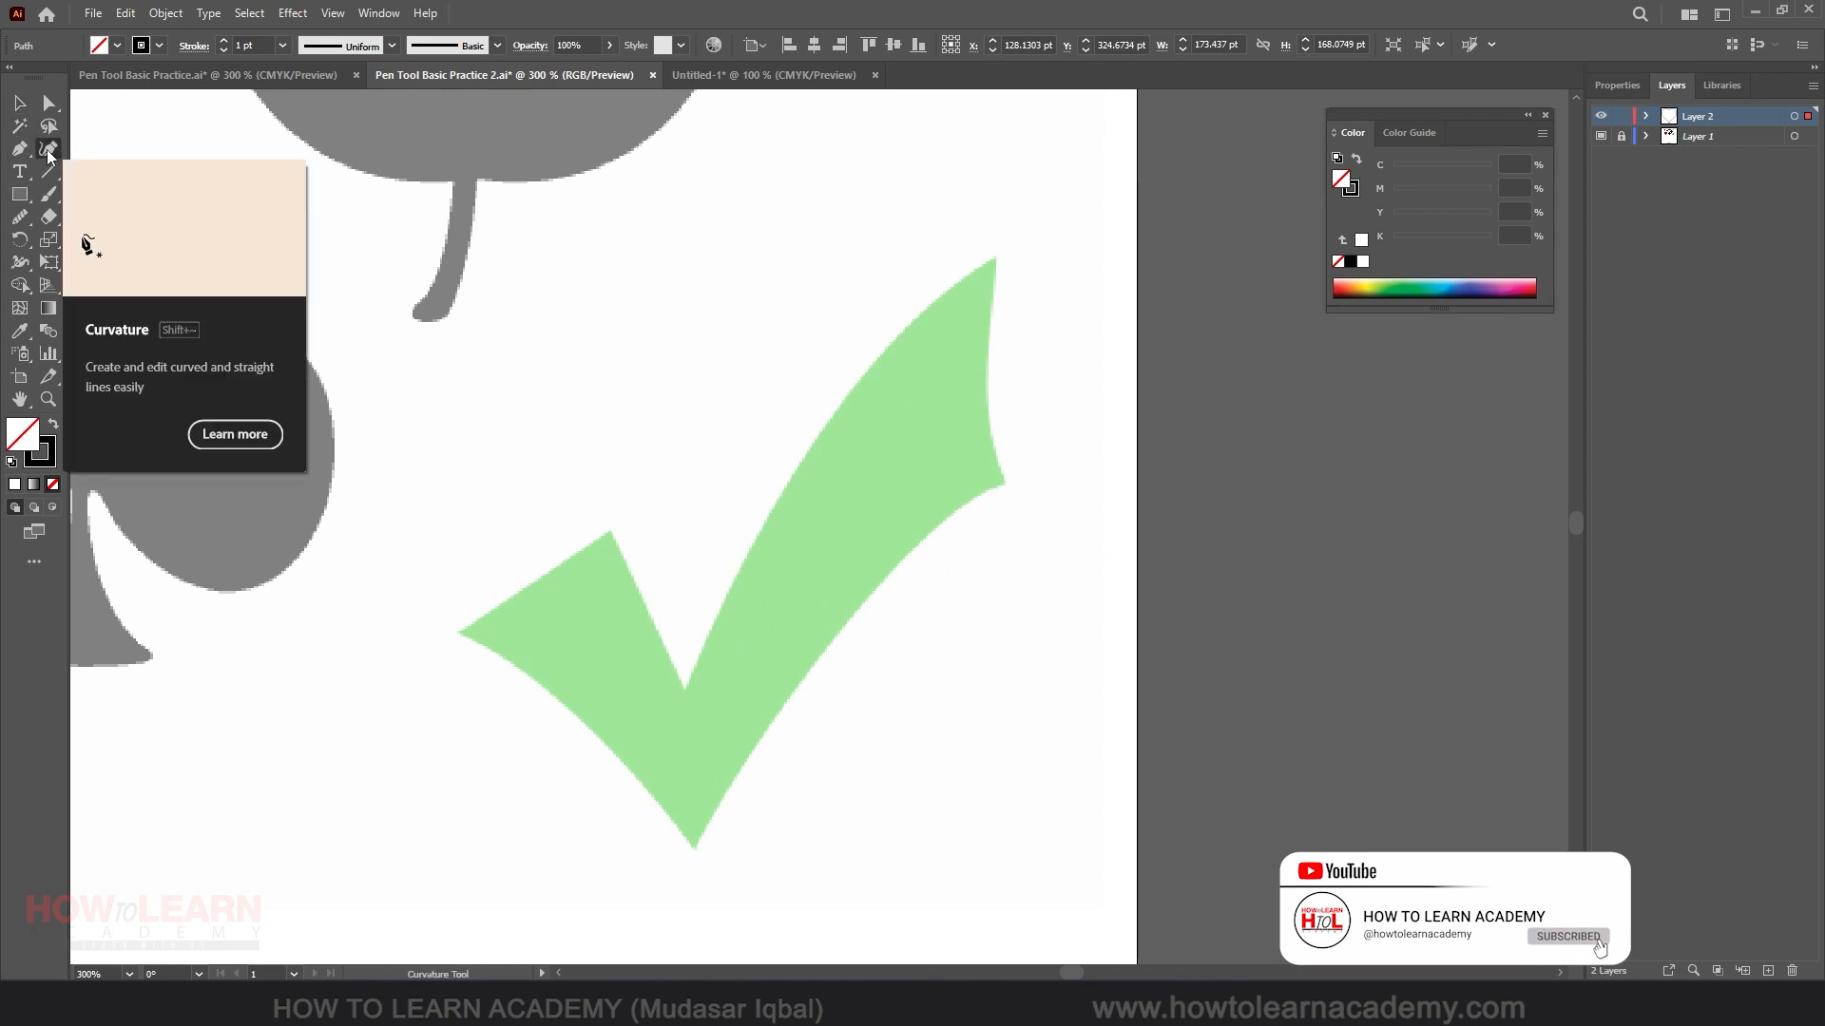
{"action": "left_click", "coordinate": [459, 634]}
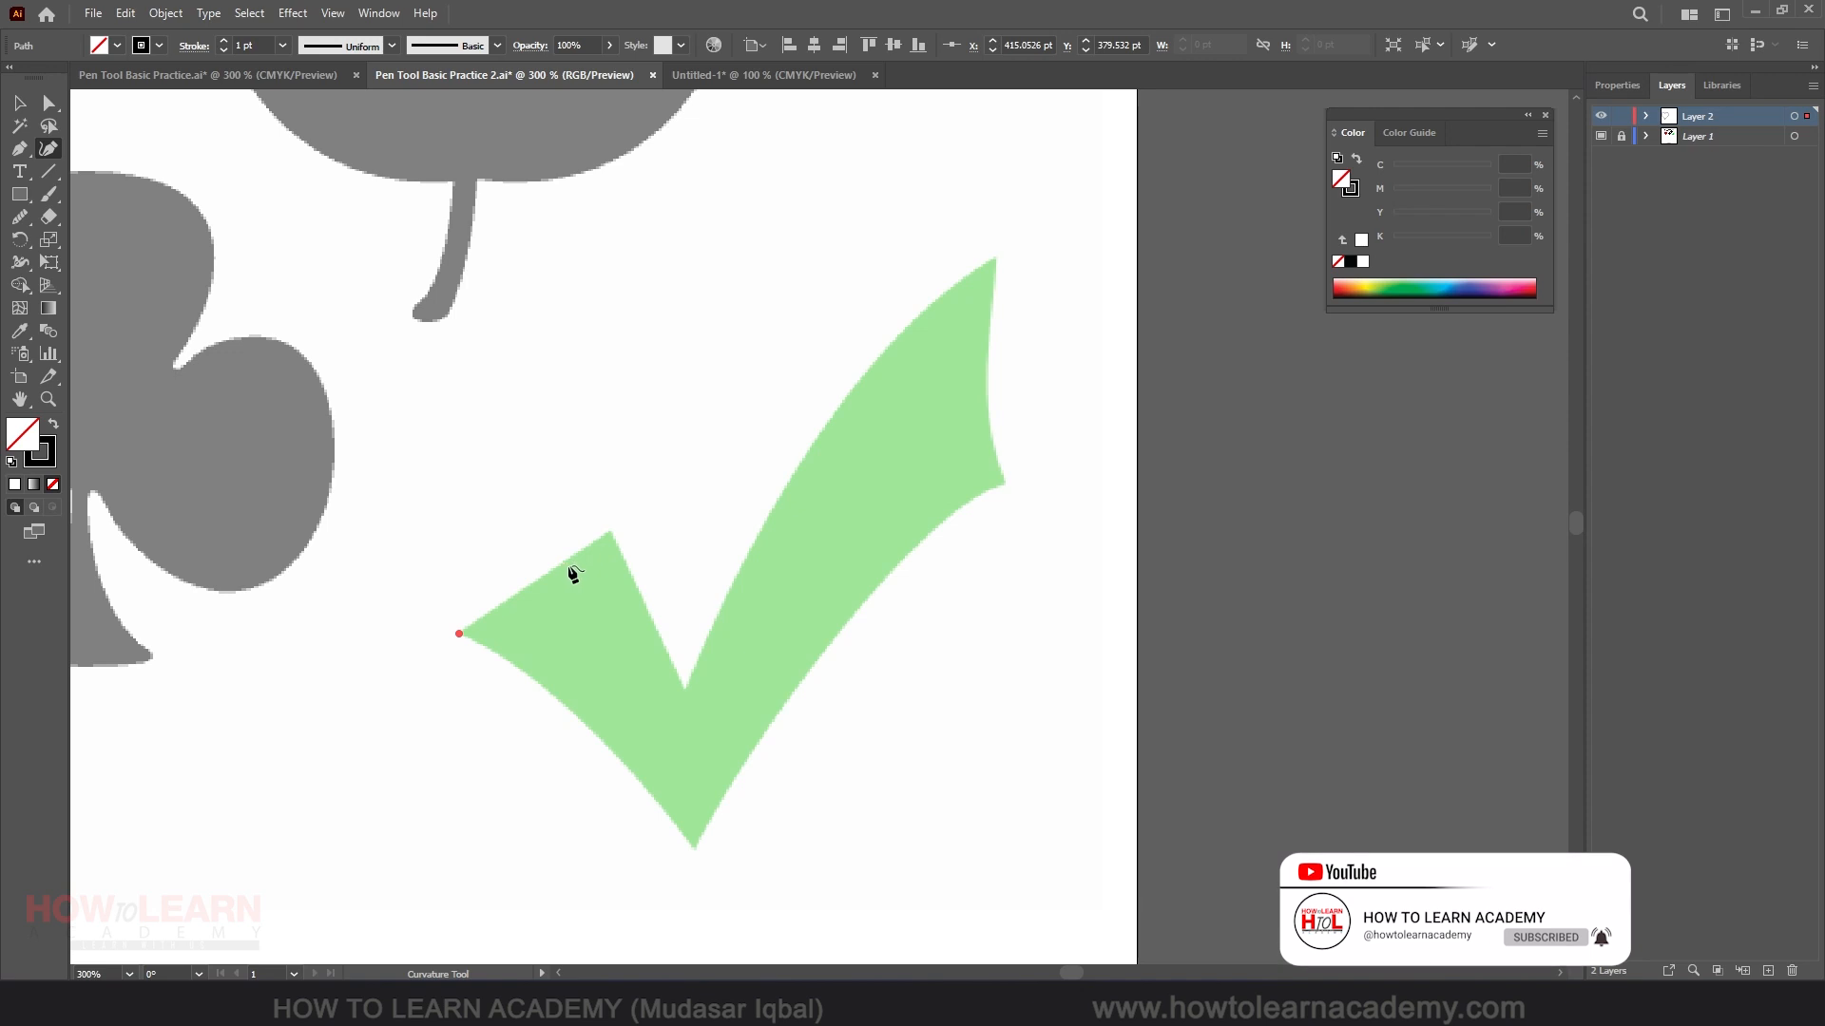
{"action": "left_click", "coordinate": [609, 531]}
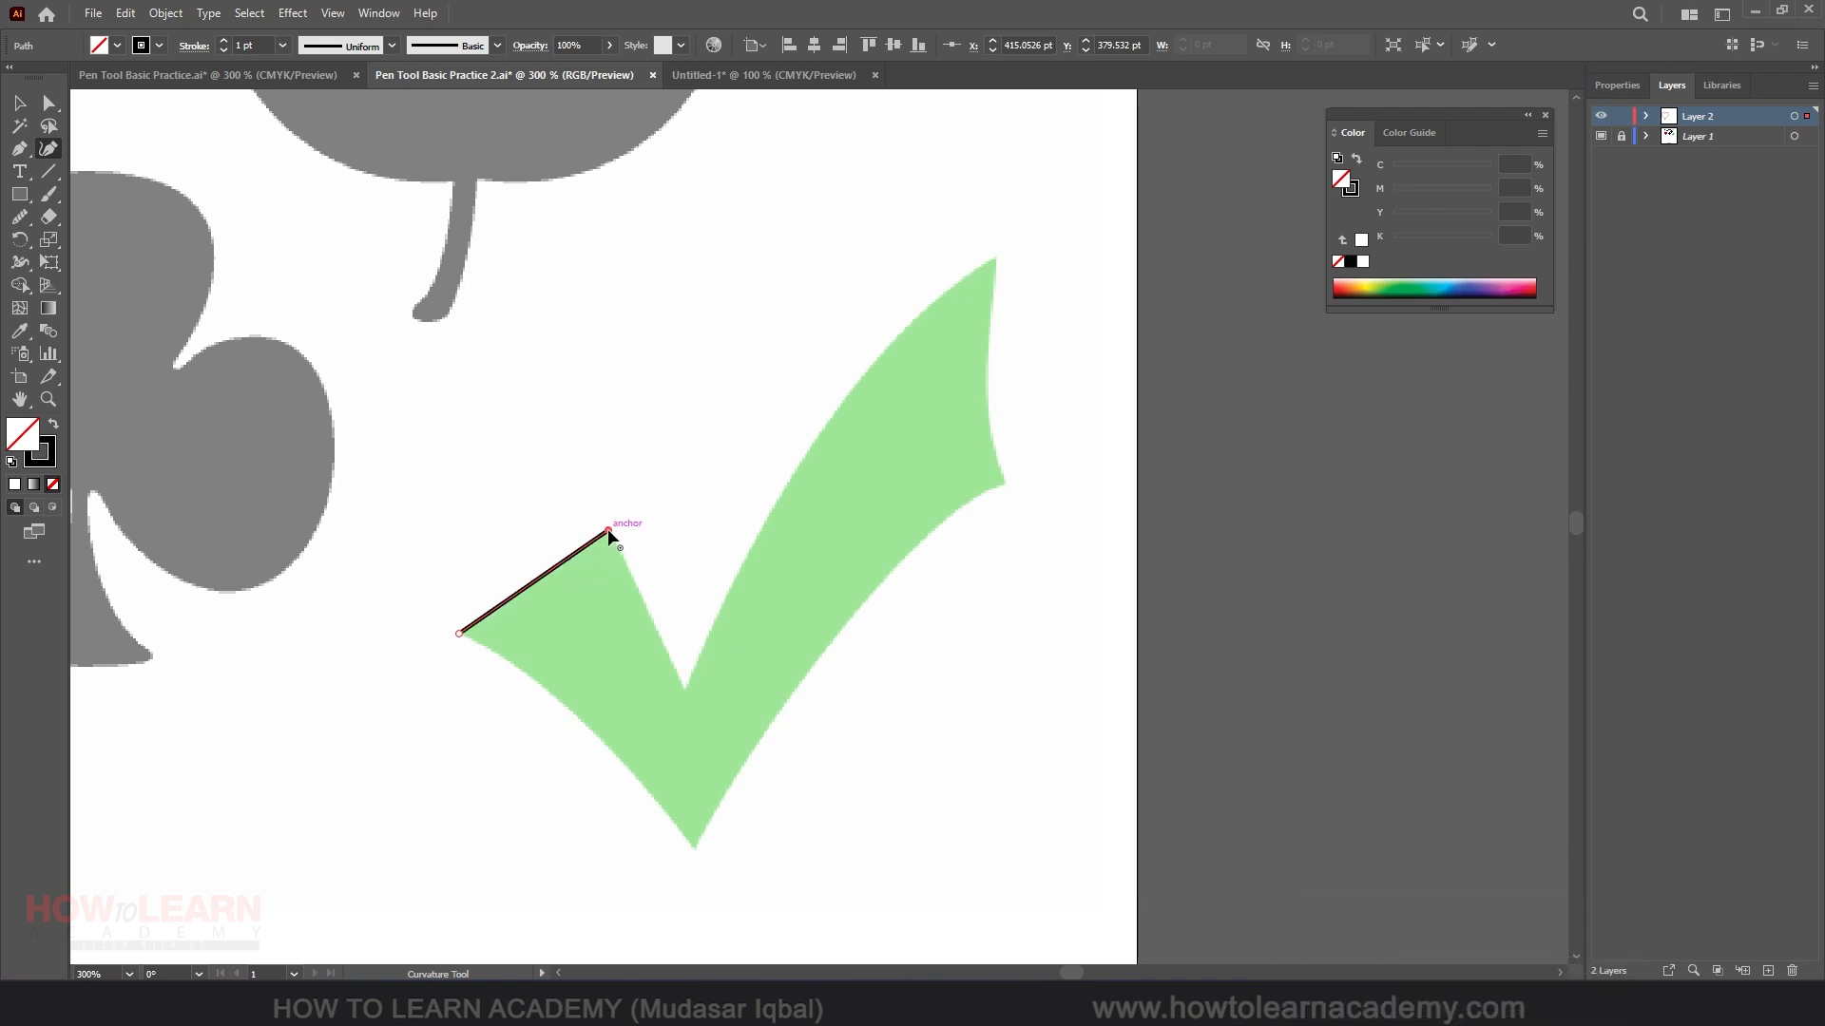
{"action": "left_click", "coordinate": [686, 695]}
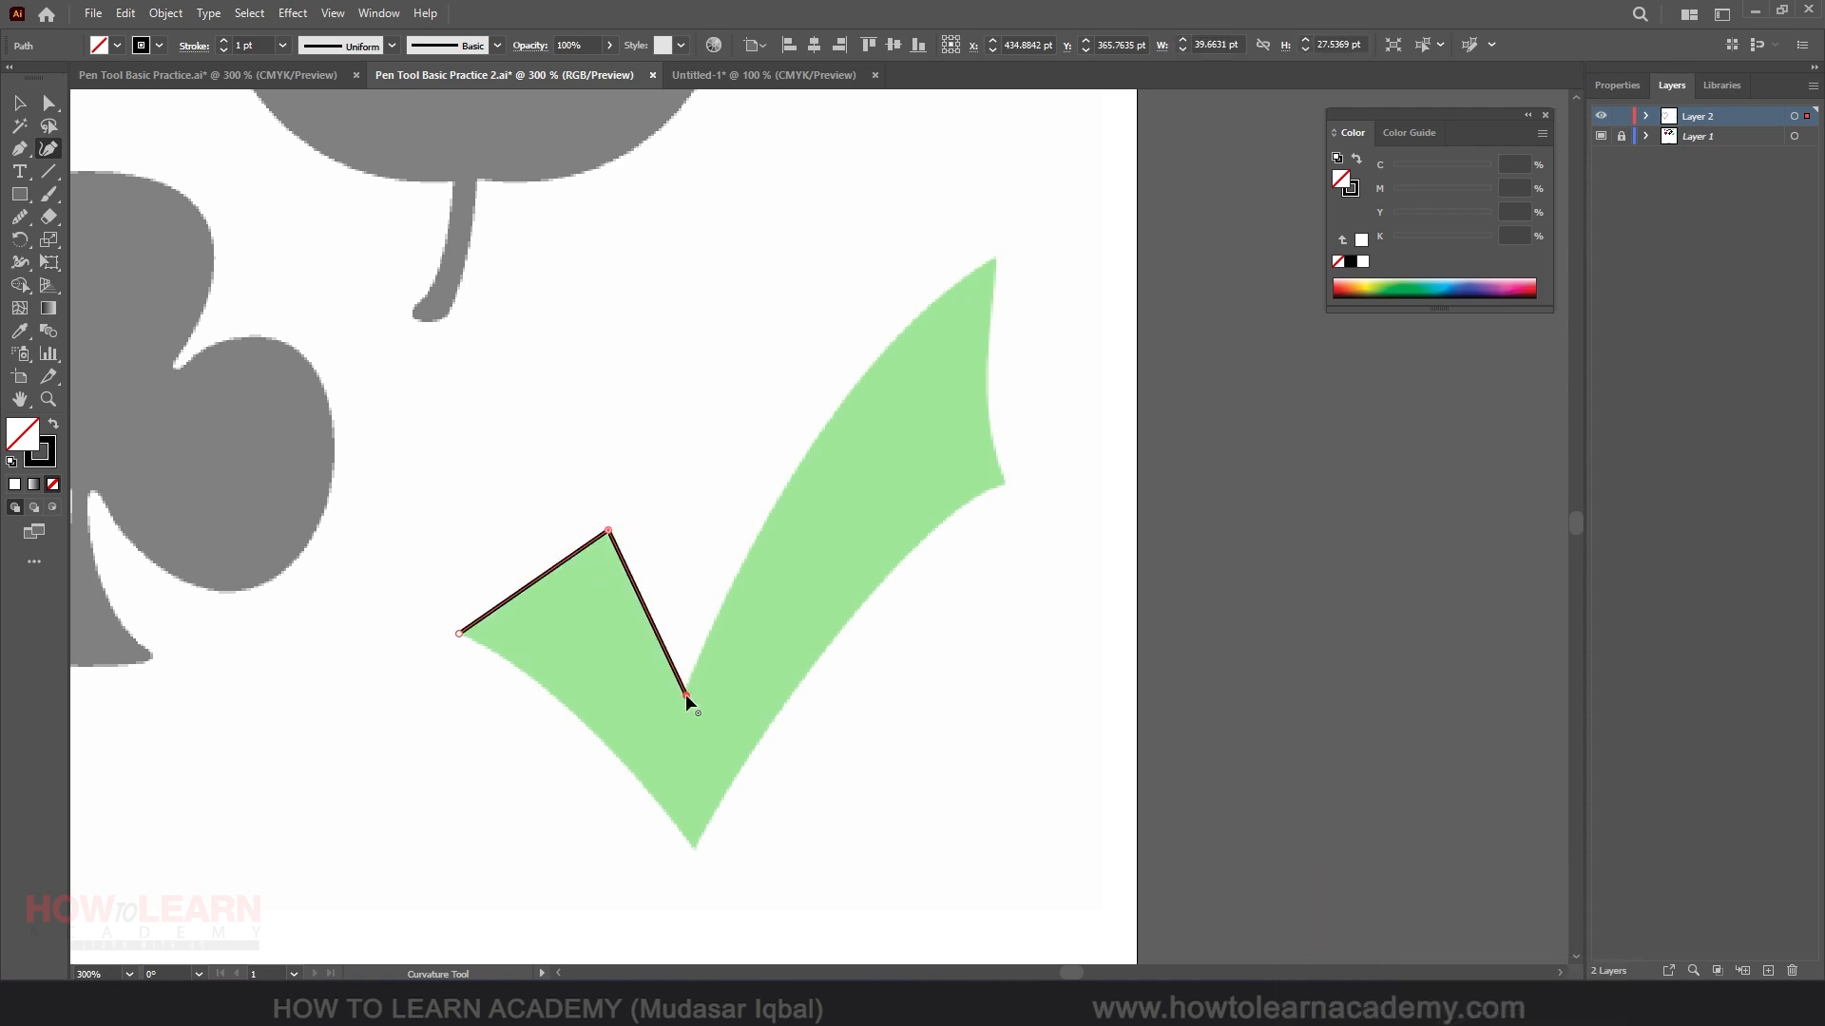
{"action": "left_click", "coordinate": [995, 259]}
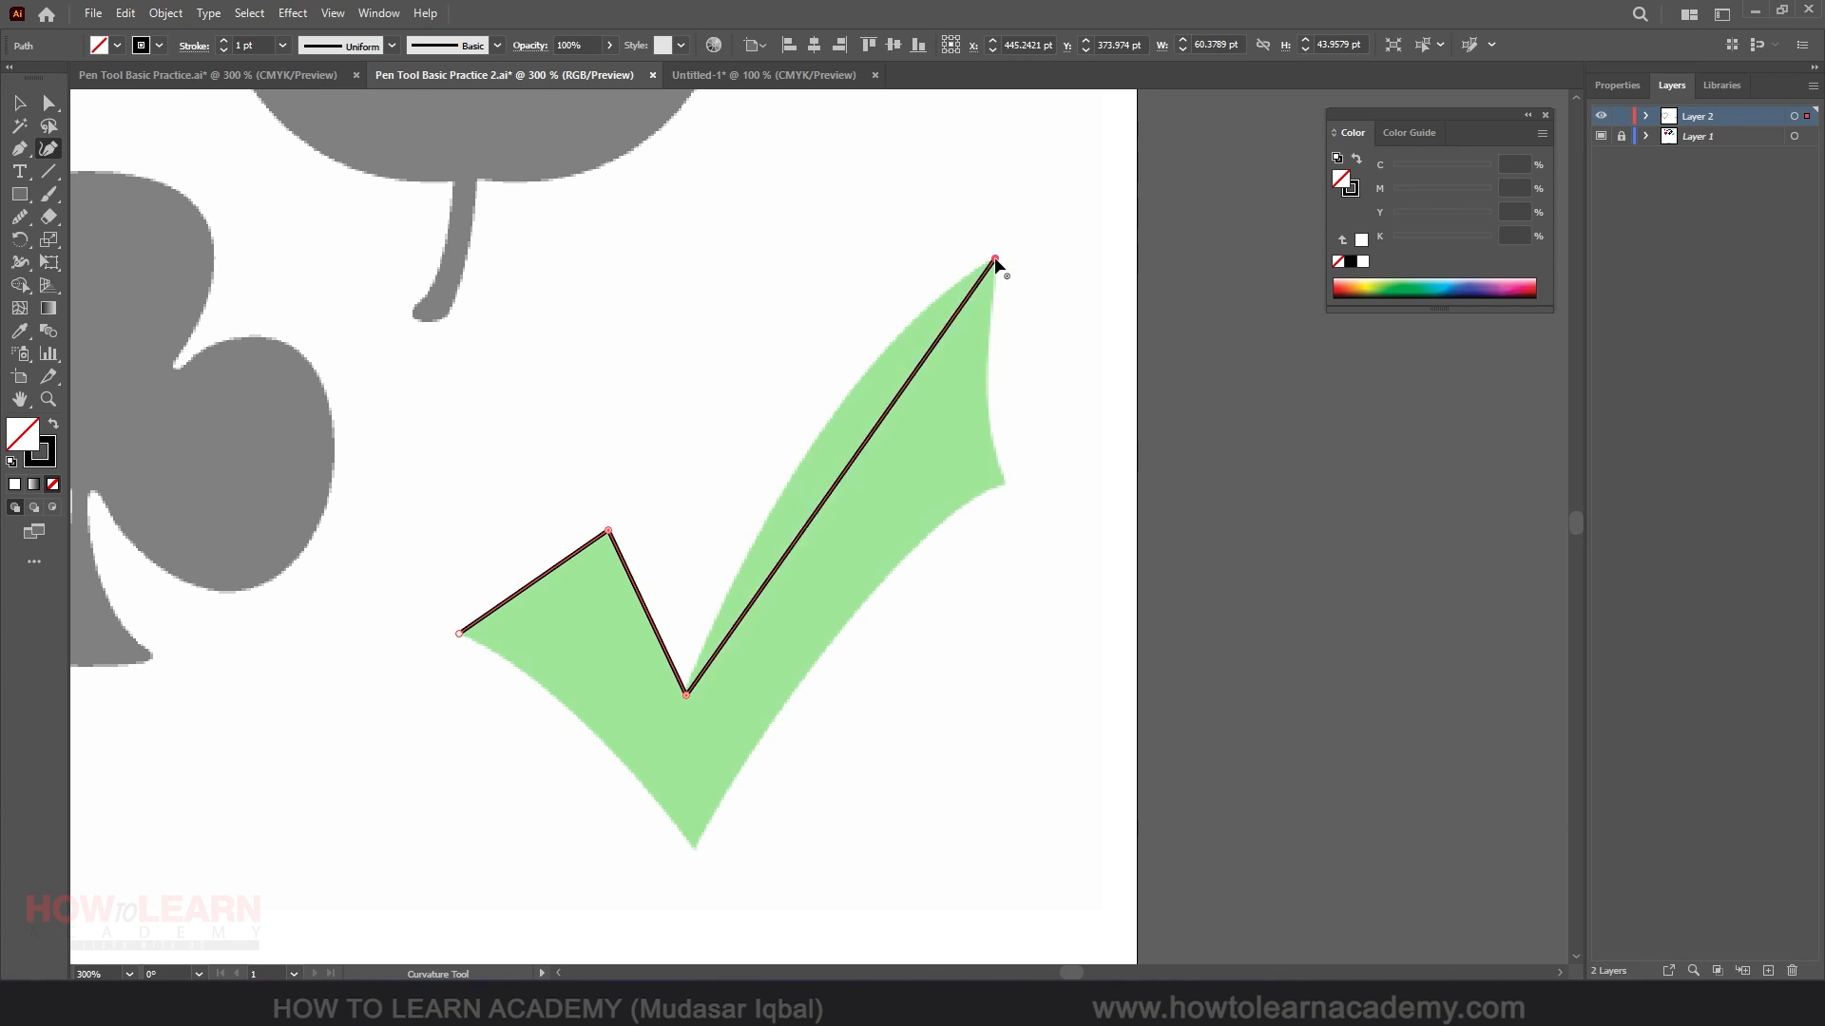
{"action": "left_click", "coordinate": [1007, 479]}
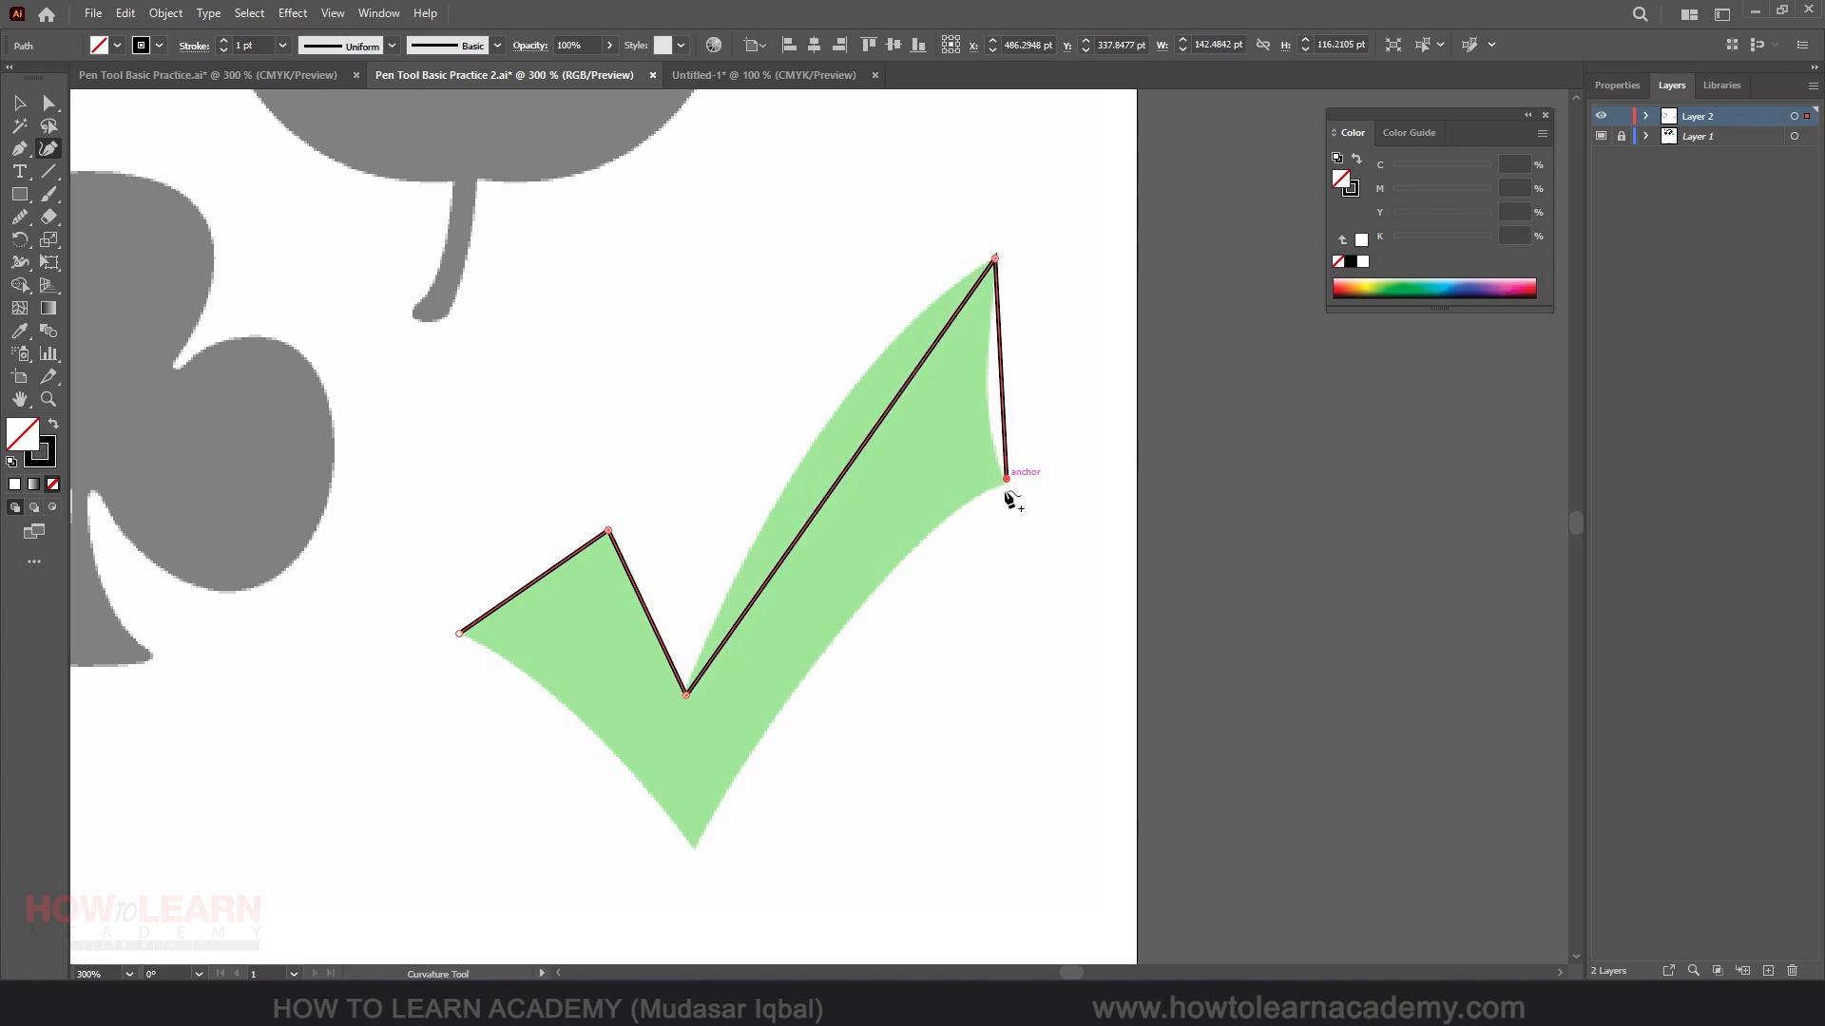
{"action": "left_click", "coordinate": [695, 850]}
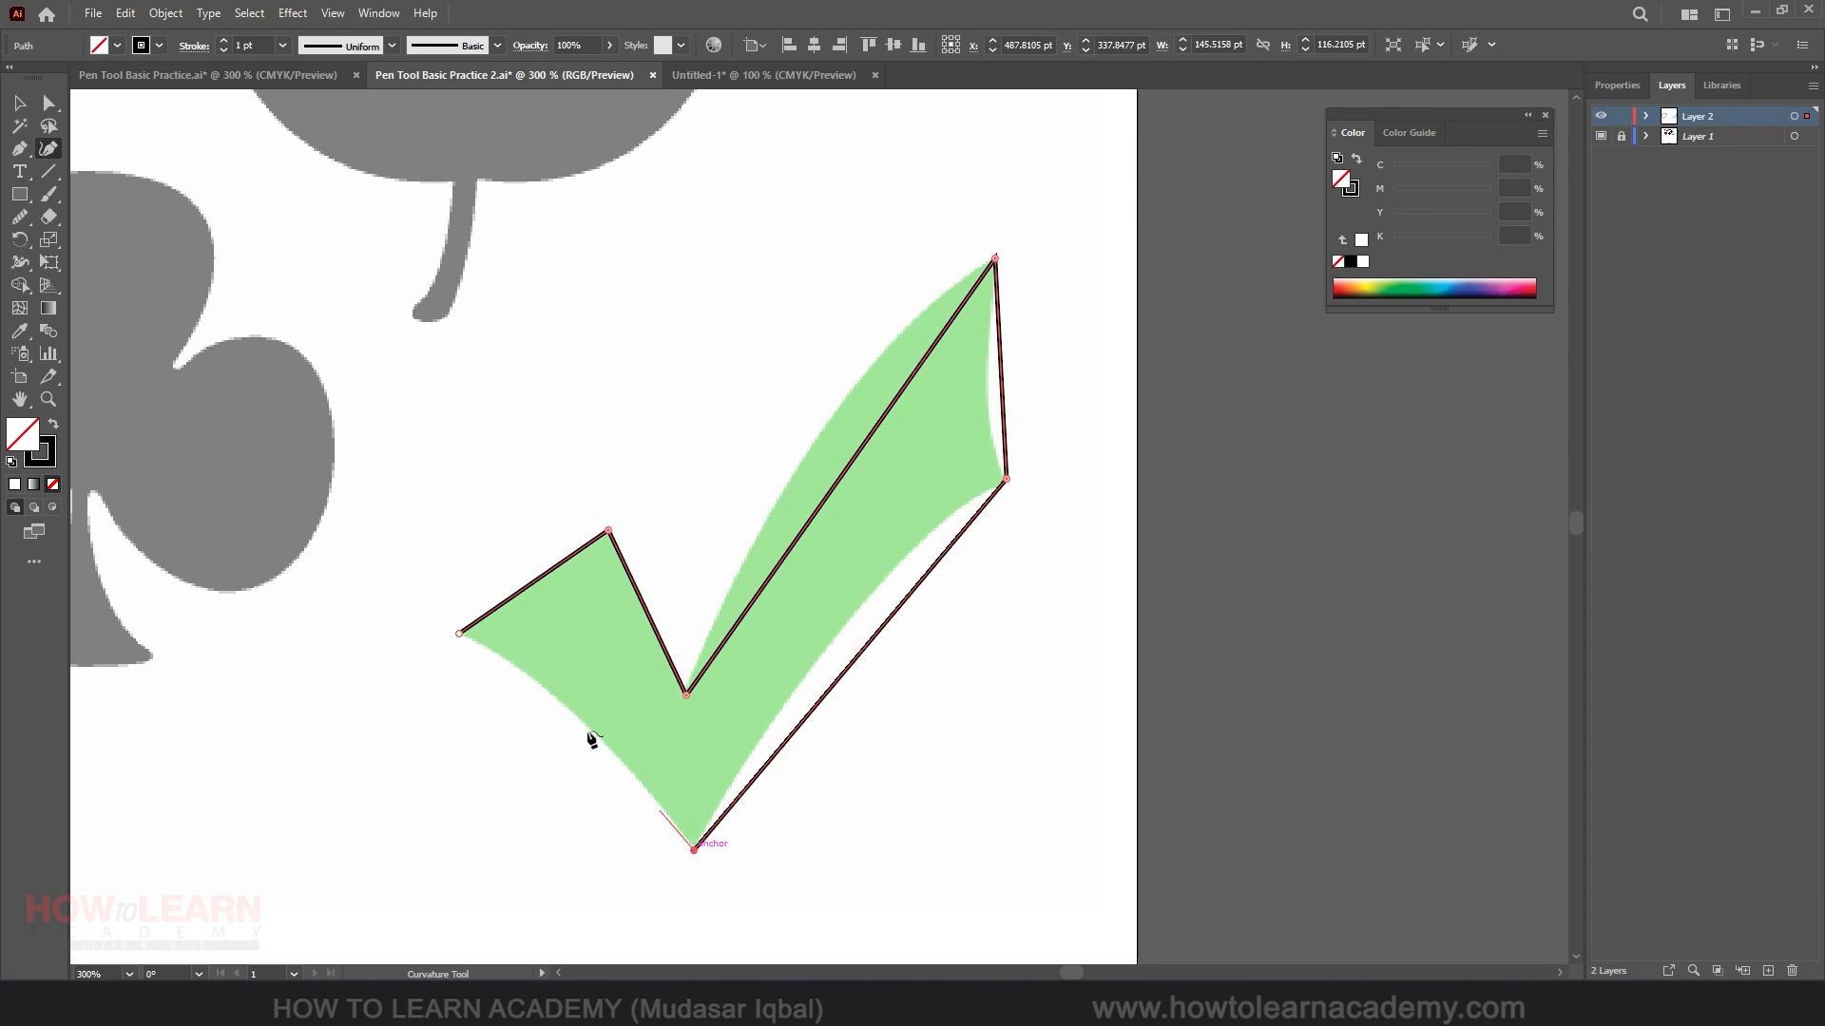
{"action": "left_click", "coordinate": [459, 634]}
{"action": "left_click", "coordinate": [459, 634]}
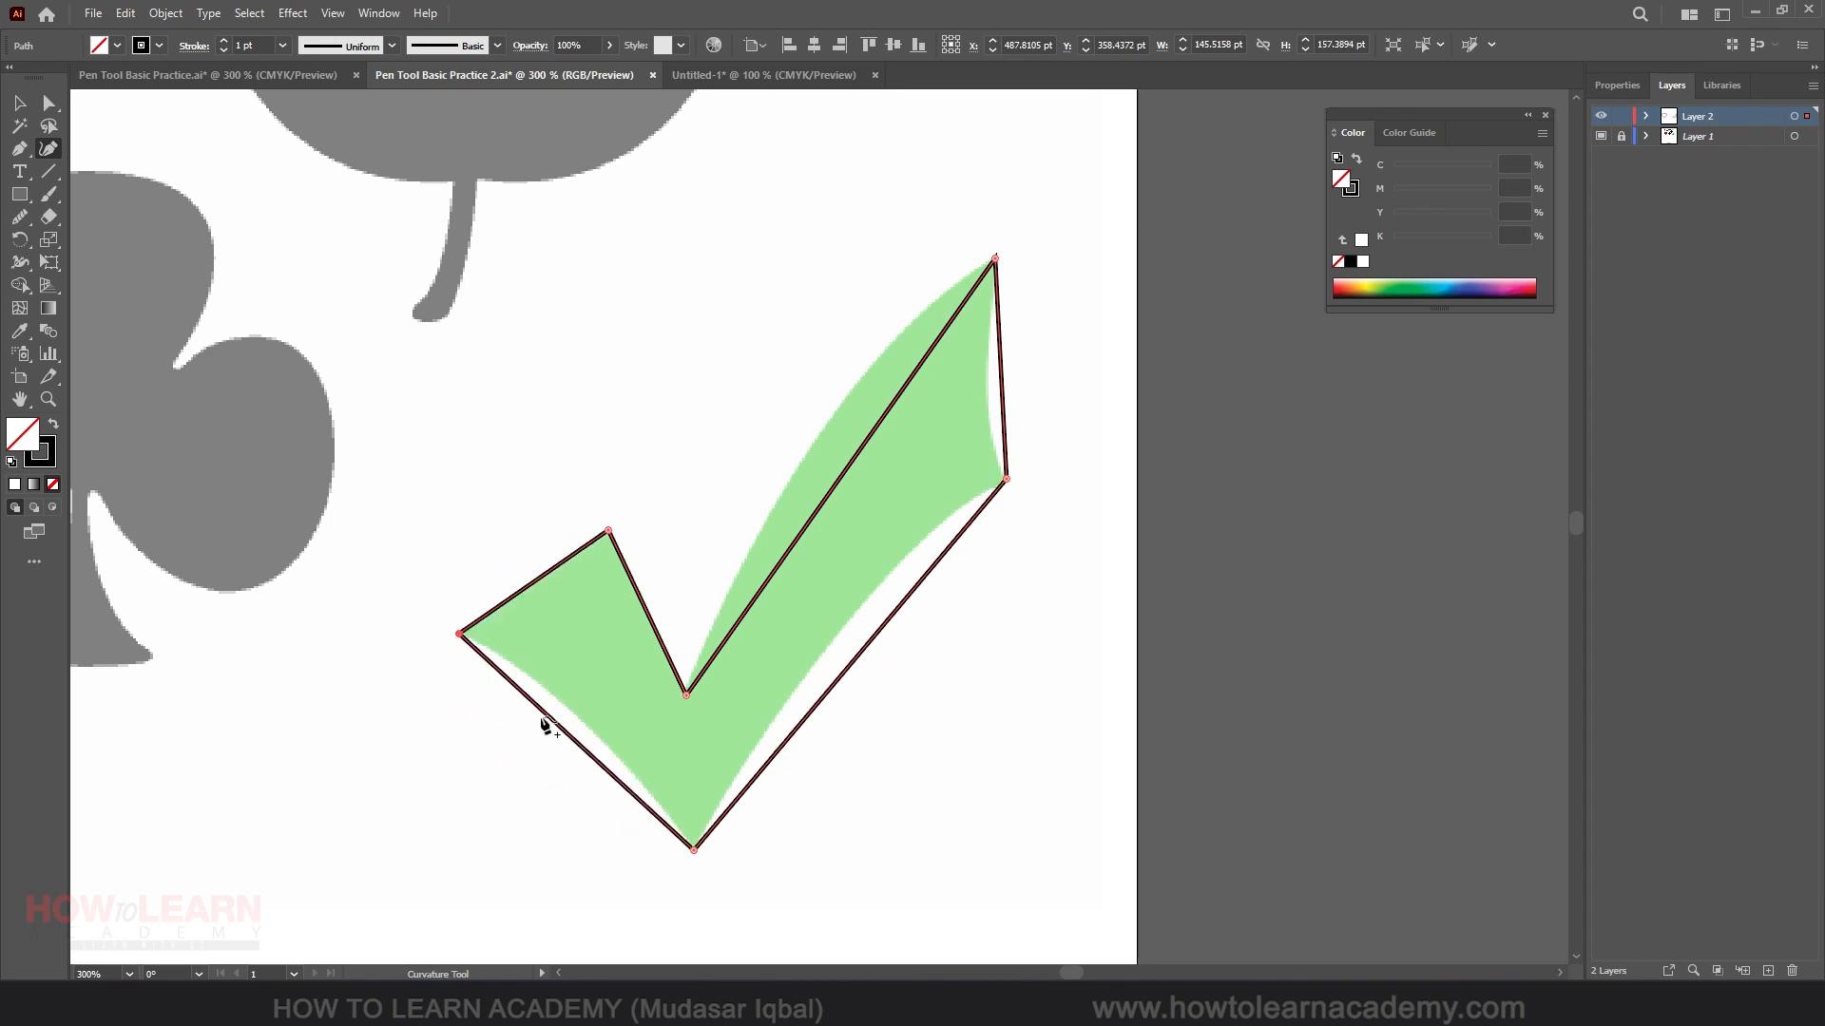
Bend the check mark's lower-left edge and long lower-right edge inward to match the template's curves.
{"action": "scroll", "coordinate": [591, 745], "scroll_direction": "up", "scroll_amount": 2}
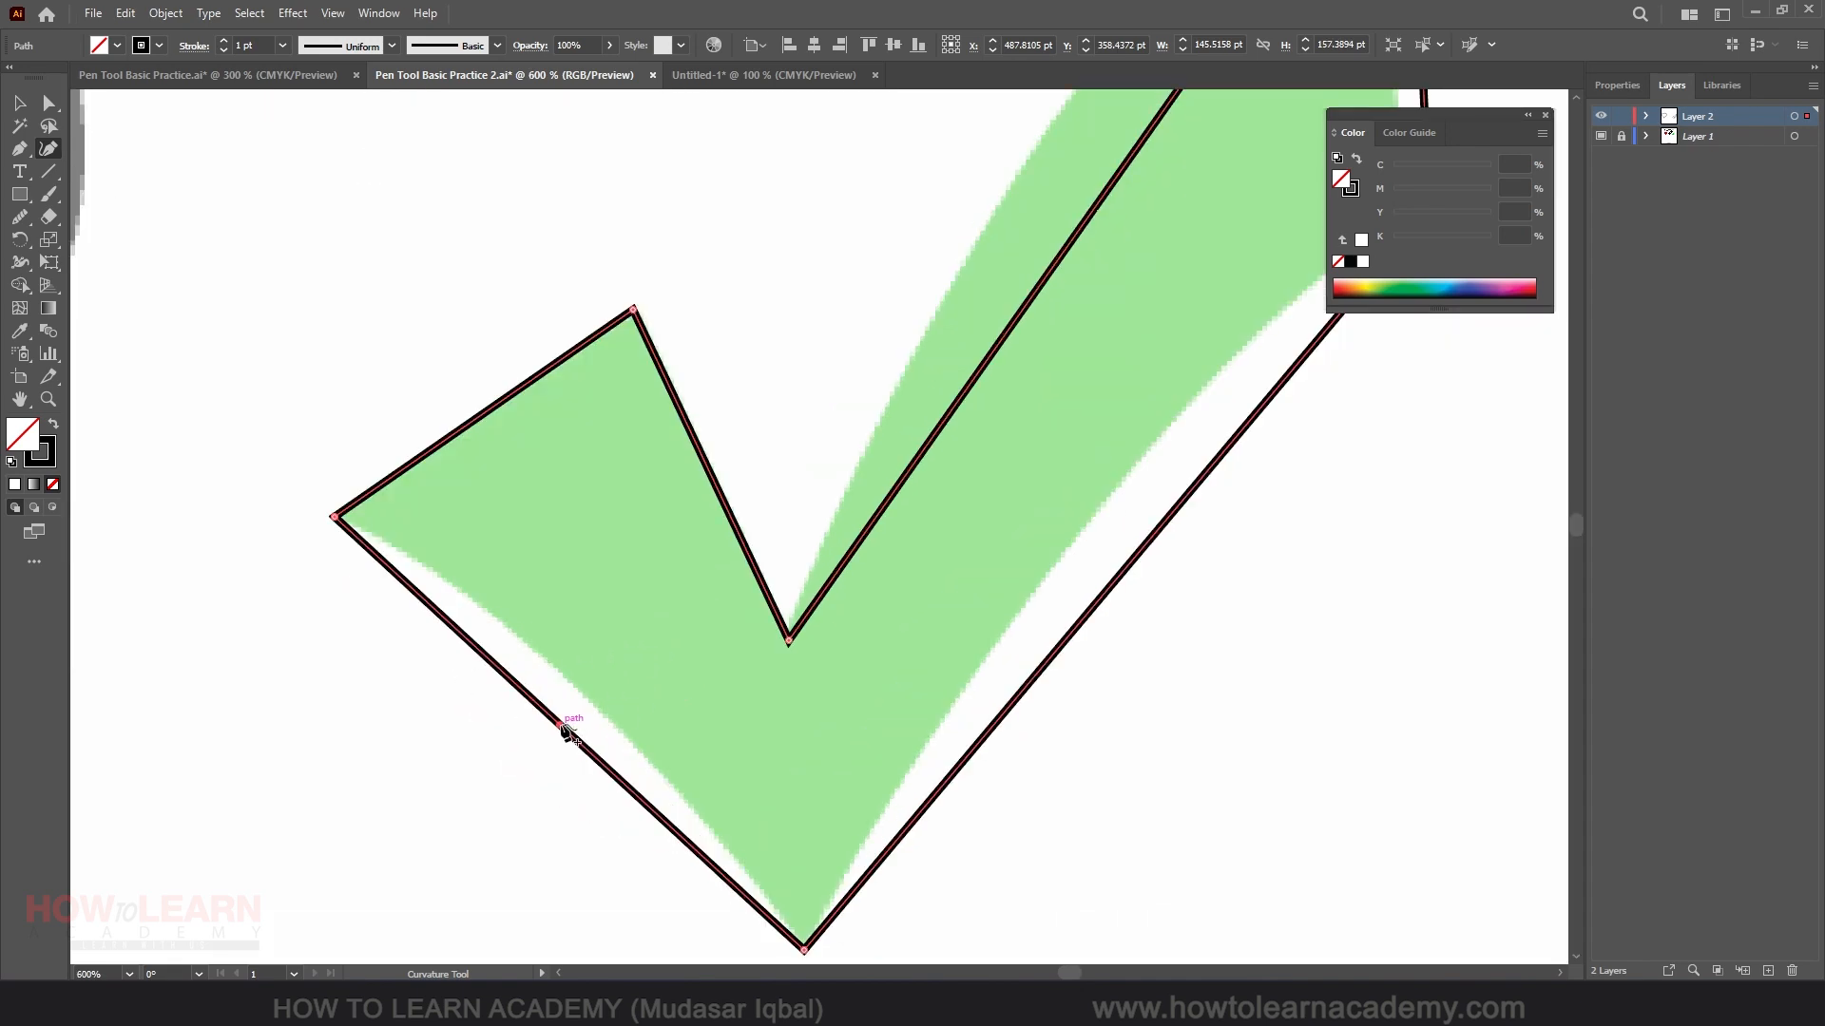
{"action": "left_click_drag", "start_coordinate": [562, 727], "coordinate": [574, 688]}
{"action": "scroll", "coordinate": [849, 591], "scroll_direction": "down", "scroll_amount": 2}
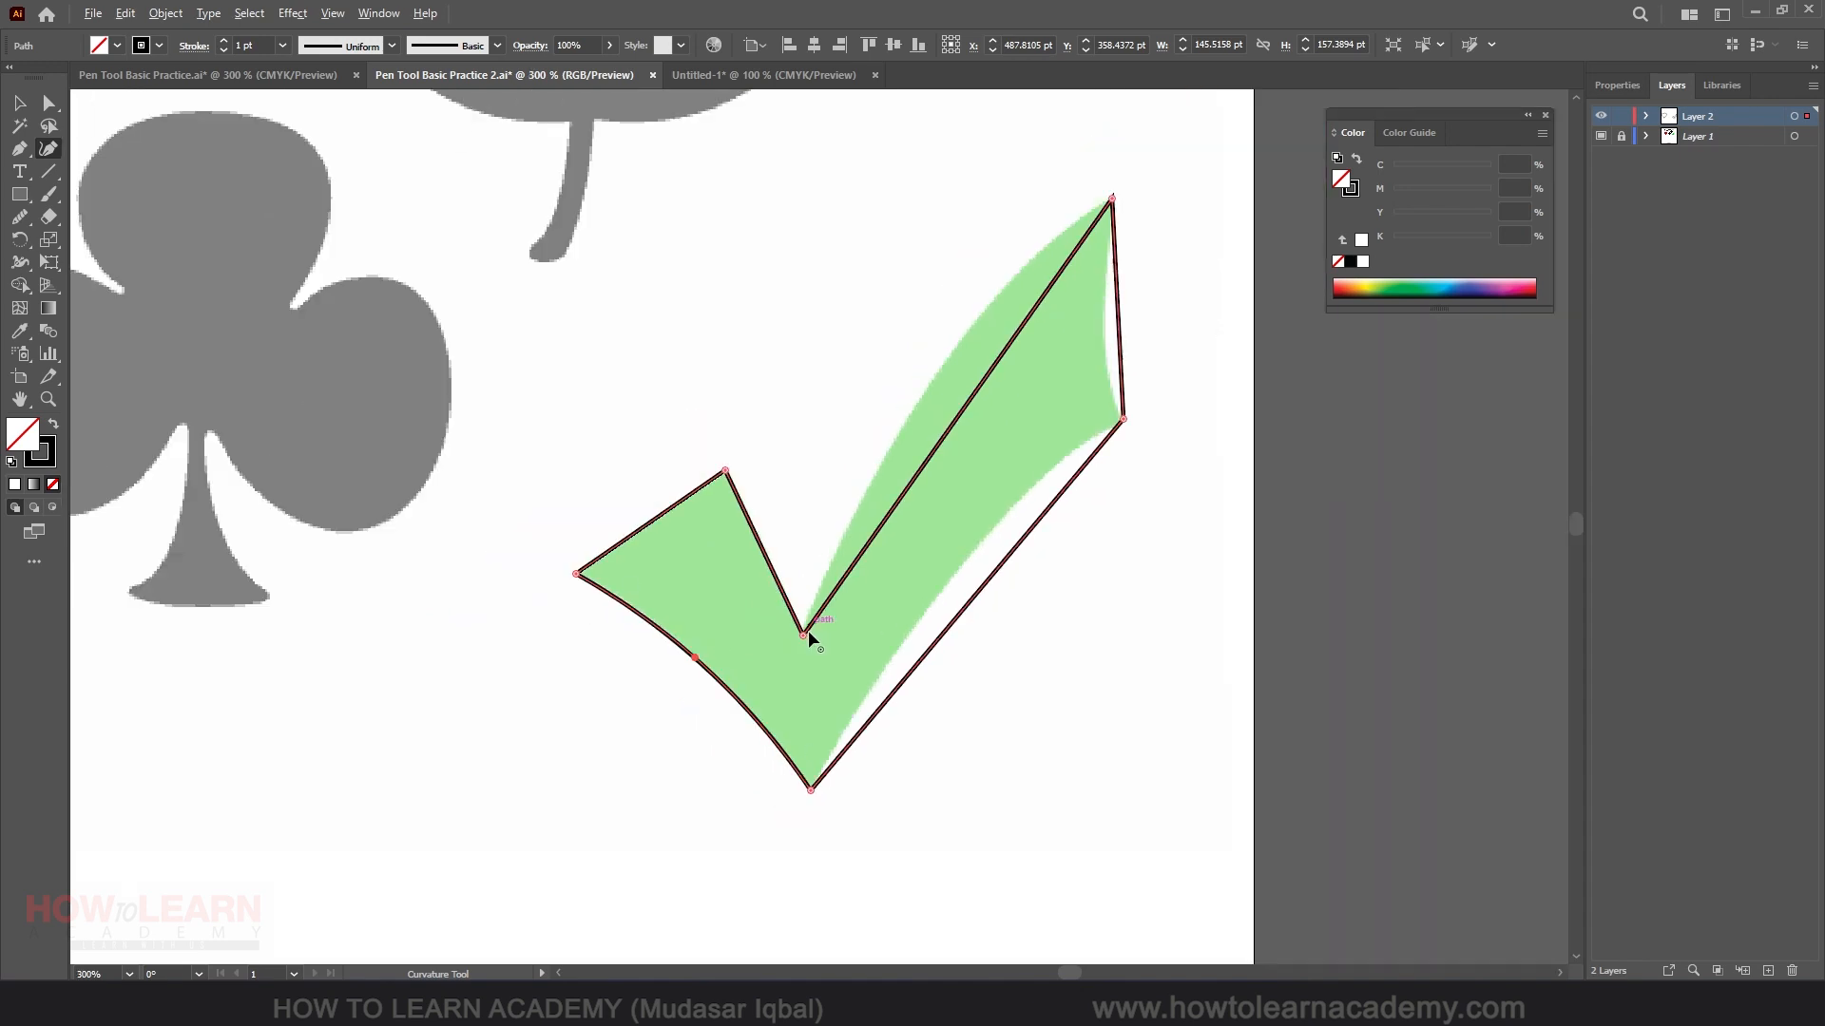
{"action": "scroll", "coordinate": [986, 611], "scroll_direction": "up", "scroll_amount": 1}
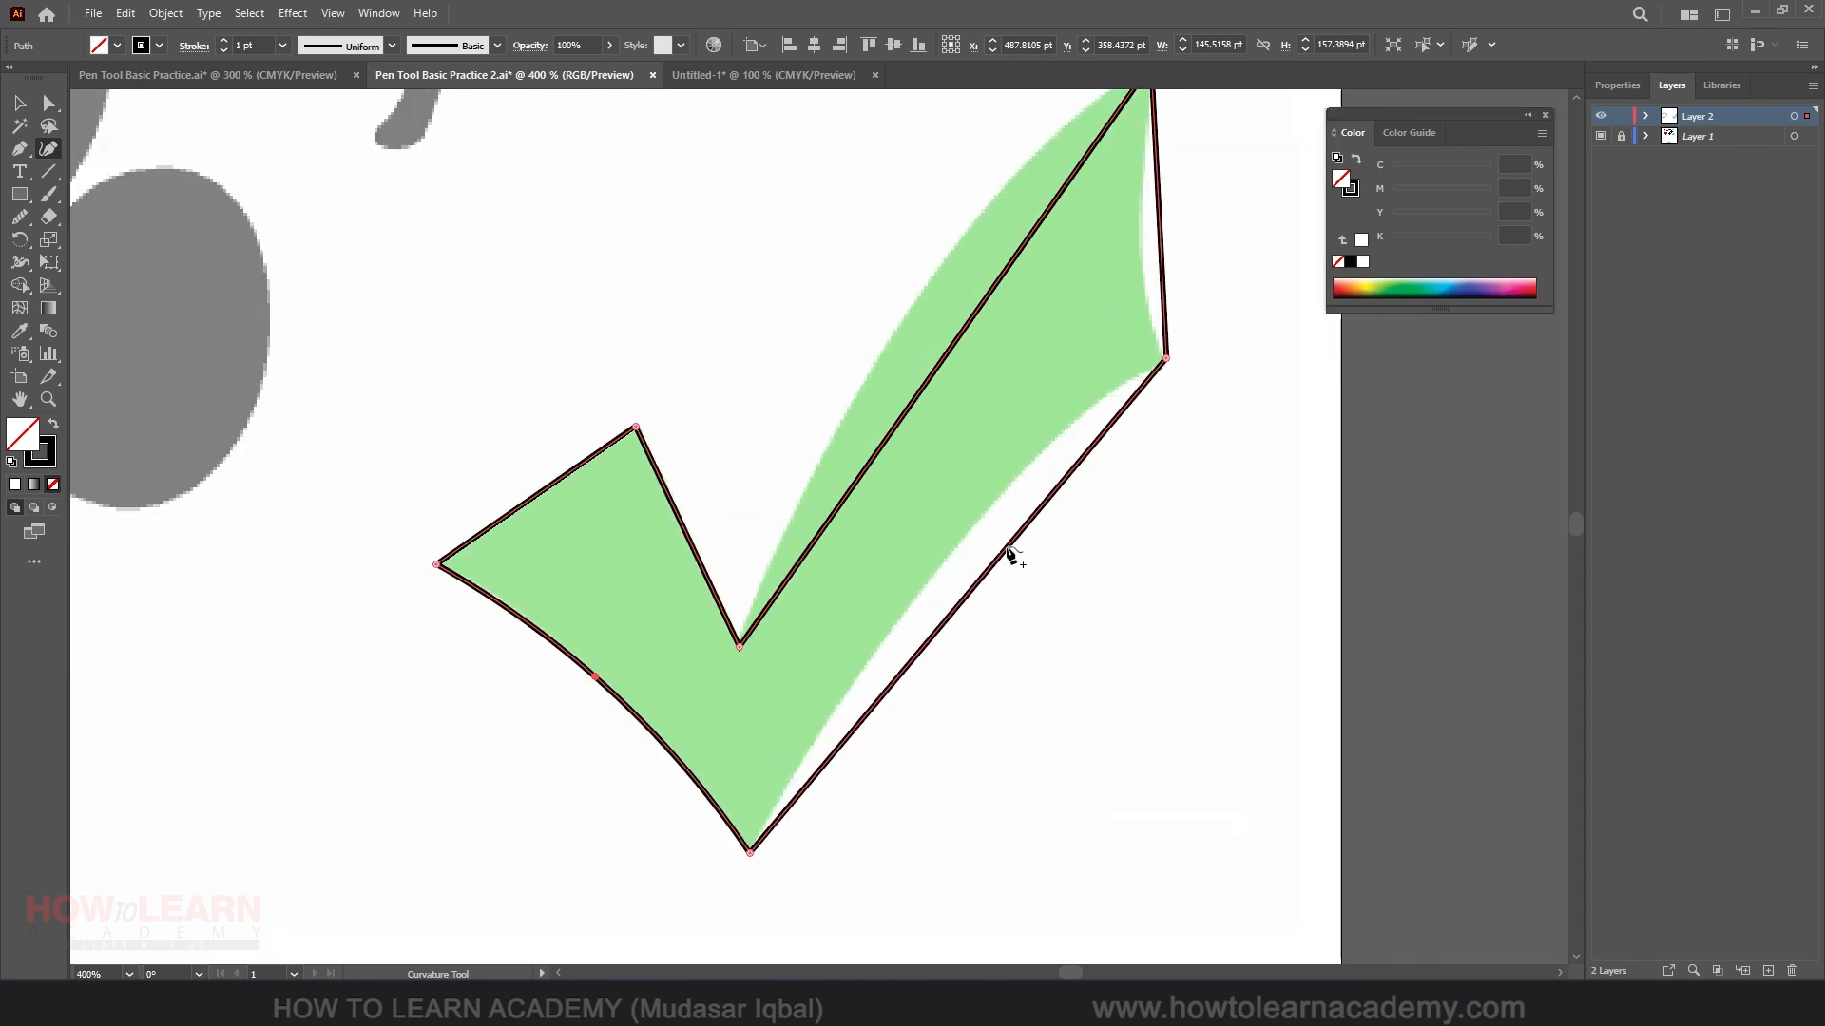
{"action": "left_click_drag", "start_coordinate": [1009, 550], "coordinate": [1065, 447]}
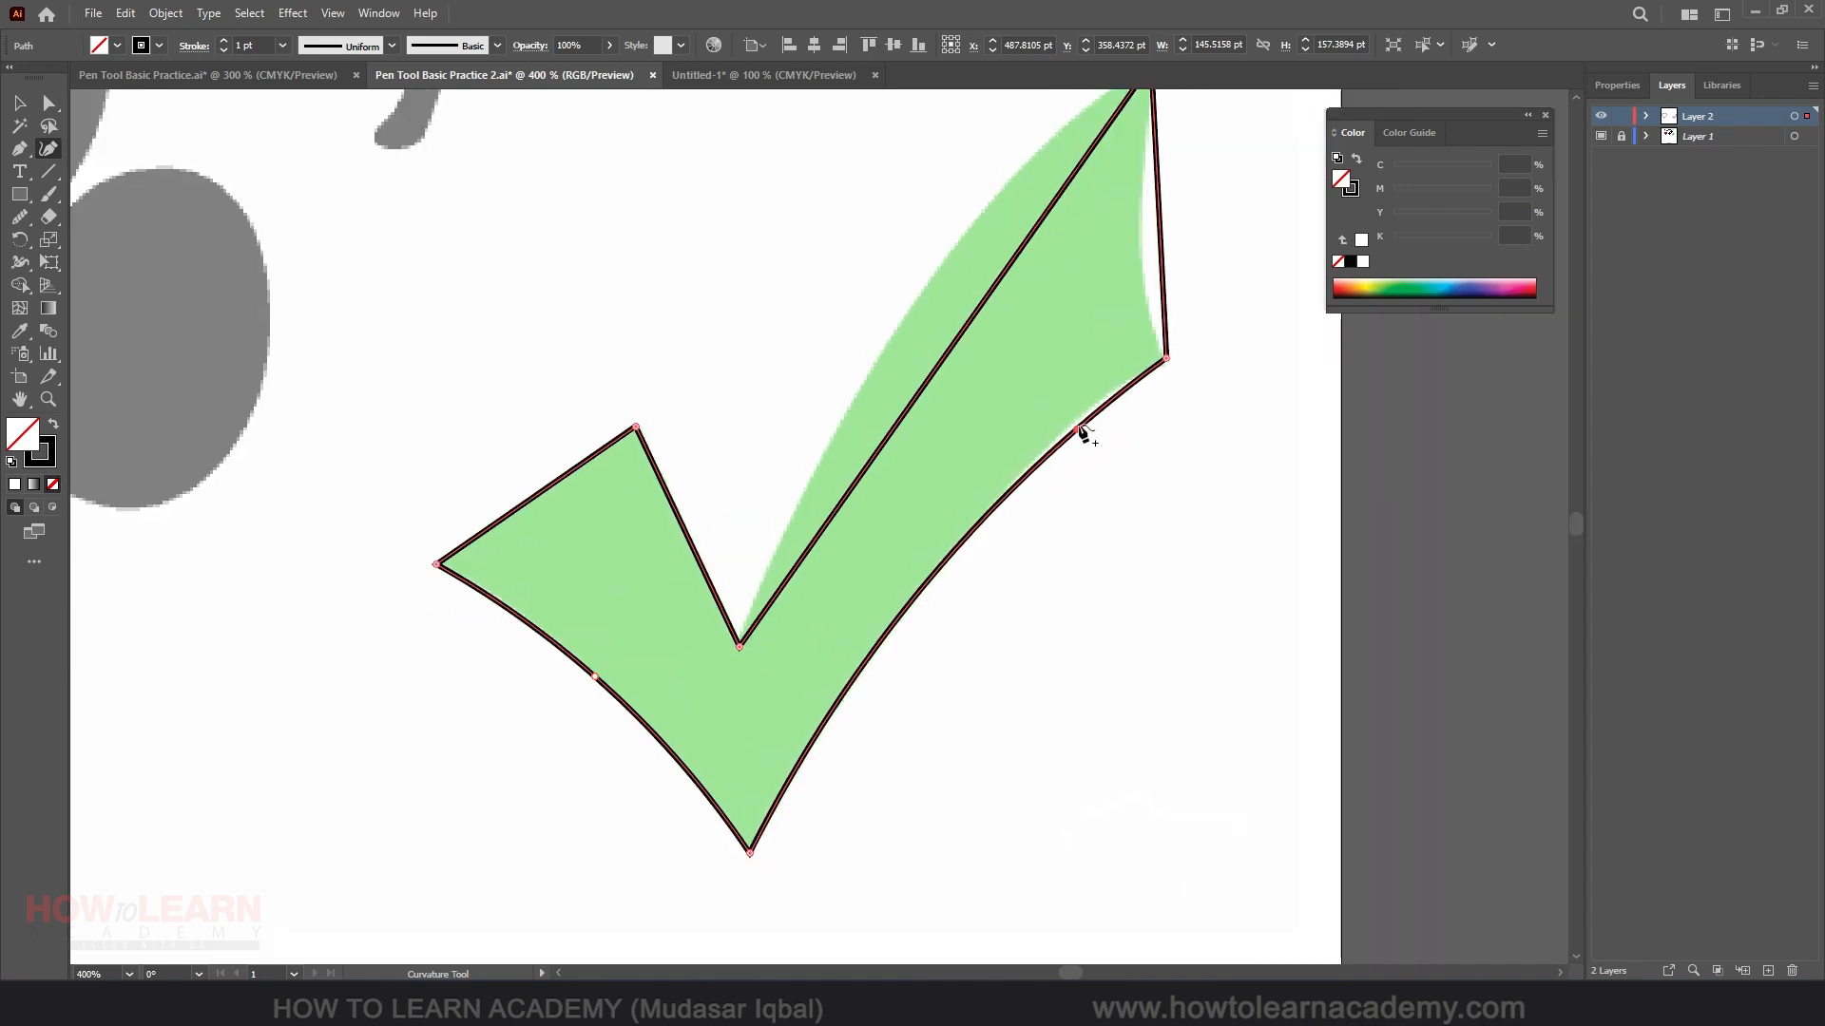
Bend the check mark's long upper edge outward and its short right-end edge inward to fit the template.
{"action": "left_click_drag", "start_coordinate": [960, 329], "coordinate": [949, 265]}
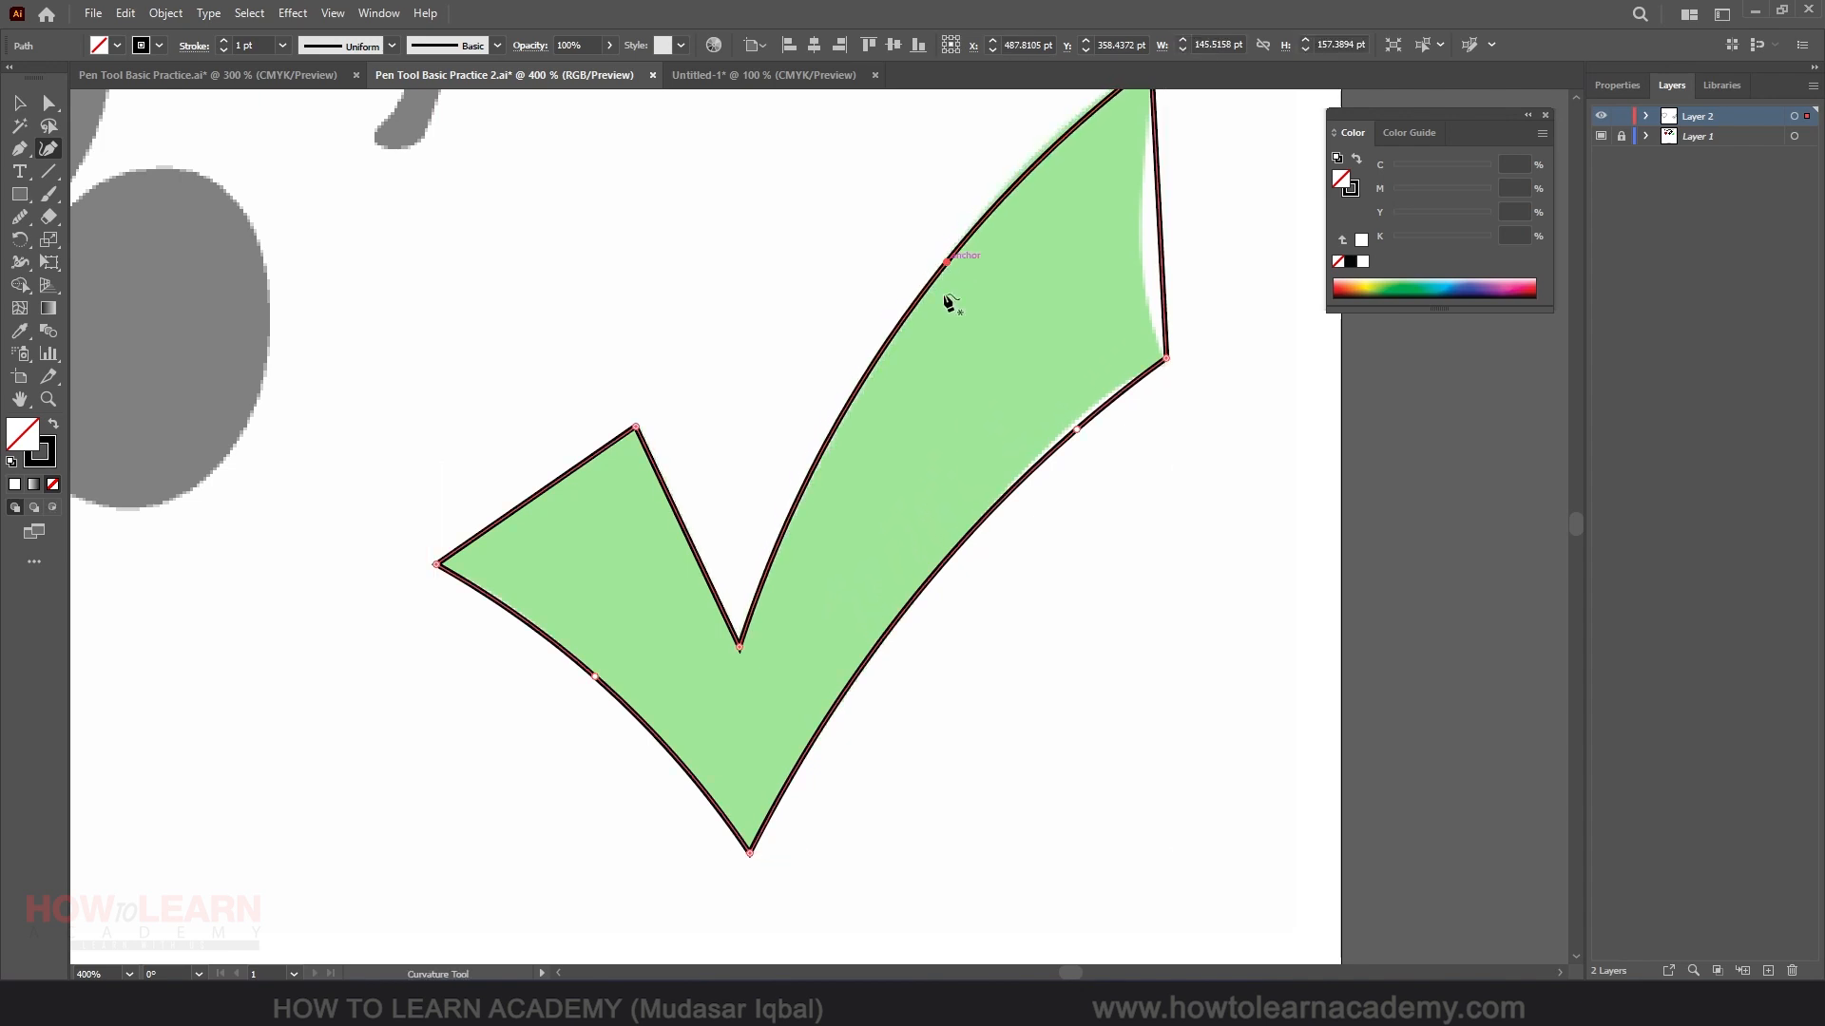
{"action": "scroll", "coordinate": [994, 520], "scroll_direction": "down", "scroll_amount": 2}
{"action": "scroll", "coordinate": [1069, 294], "scroll_direction": "up", "scroll_amount": 2}
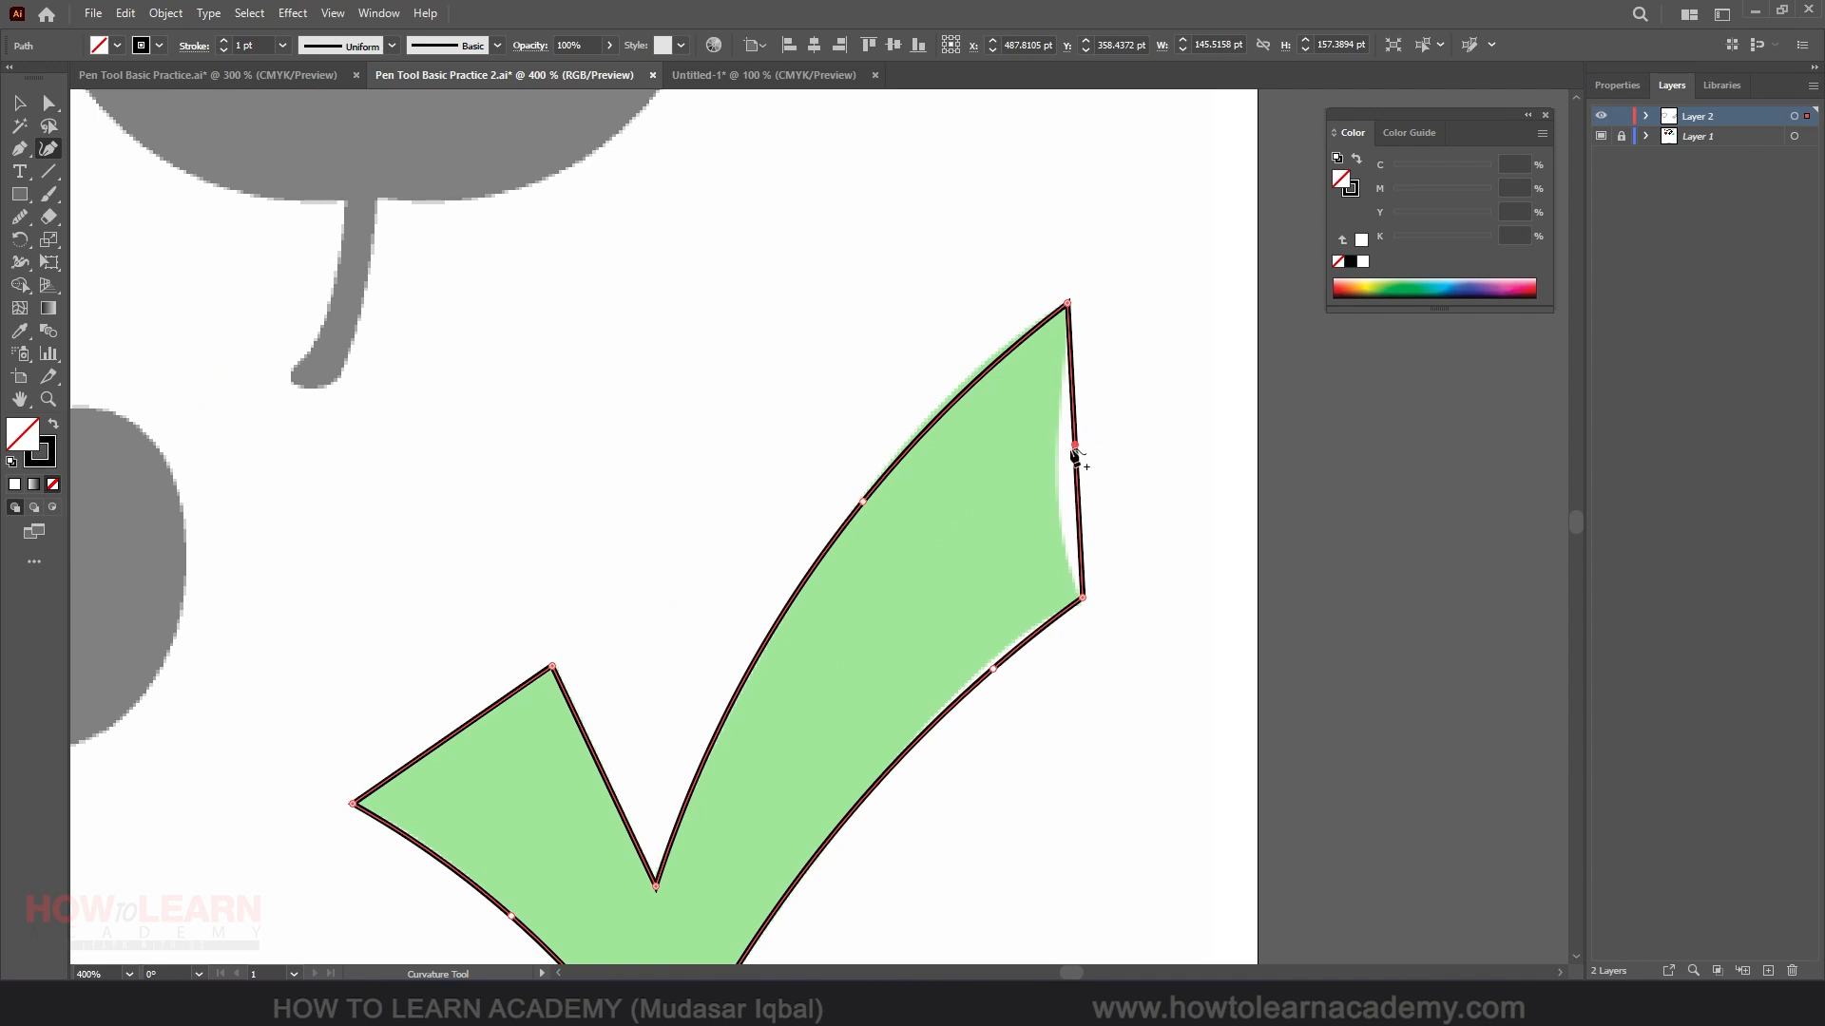
{"action": "left_click_drag", "start_coordinate": [1074, 456], "coordinate": [1061, 466]}
{"action": "scroll", "coordinate": [1052, 461], "scroll_direction": "down", "scroll_amount": 3}
{"action": "scroll", "coordinate": [970, 387], "scroll_direction": "up", "scroll_amount": 1}
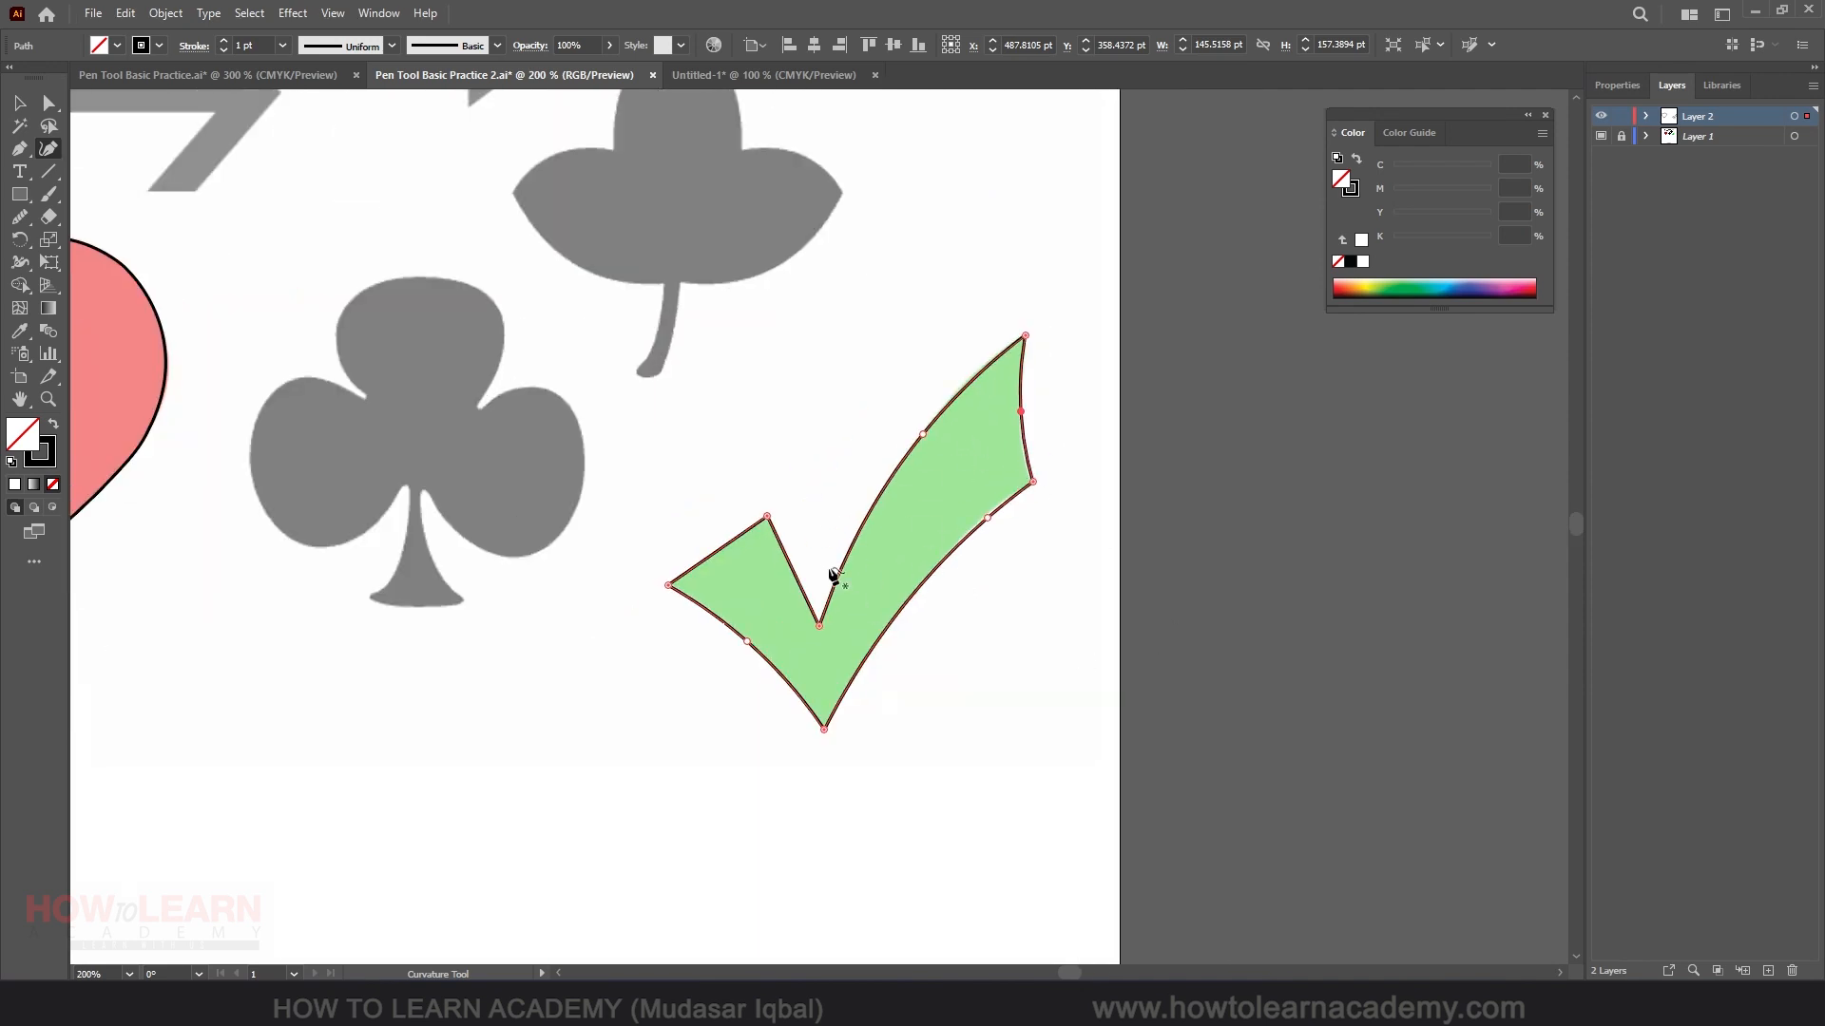
Start a straight Pen path on the club from the top lobe's left notch, around its peak and the right lobe, to the stem's upper-right side.
{"action": "scroll", "coordinate": [643, 541], "scroll_direction": "up", "scroll_amount": 2}
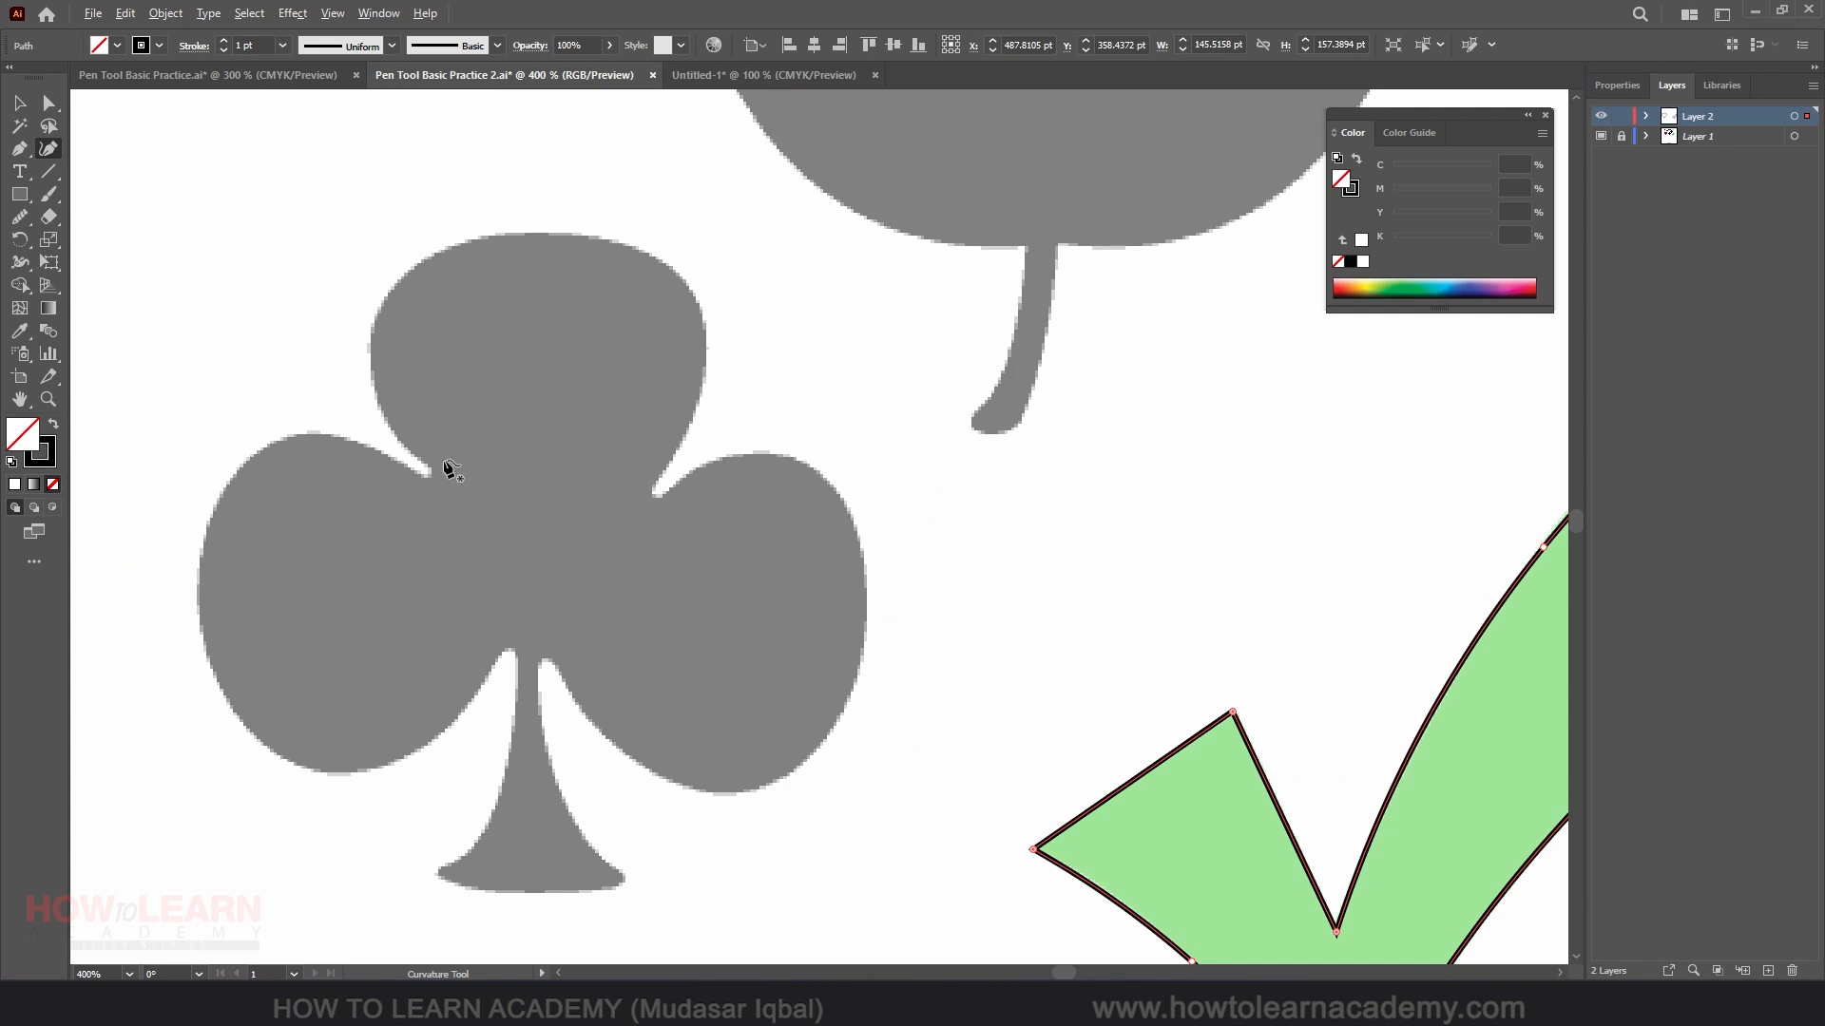
{"action": "left_click", "coordinate": [19, 148]}
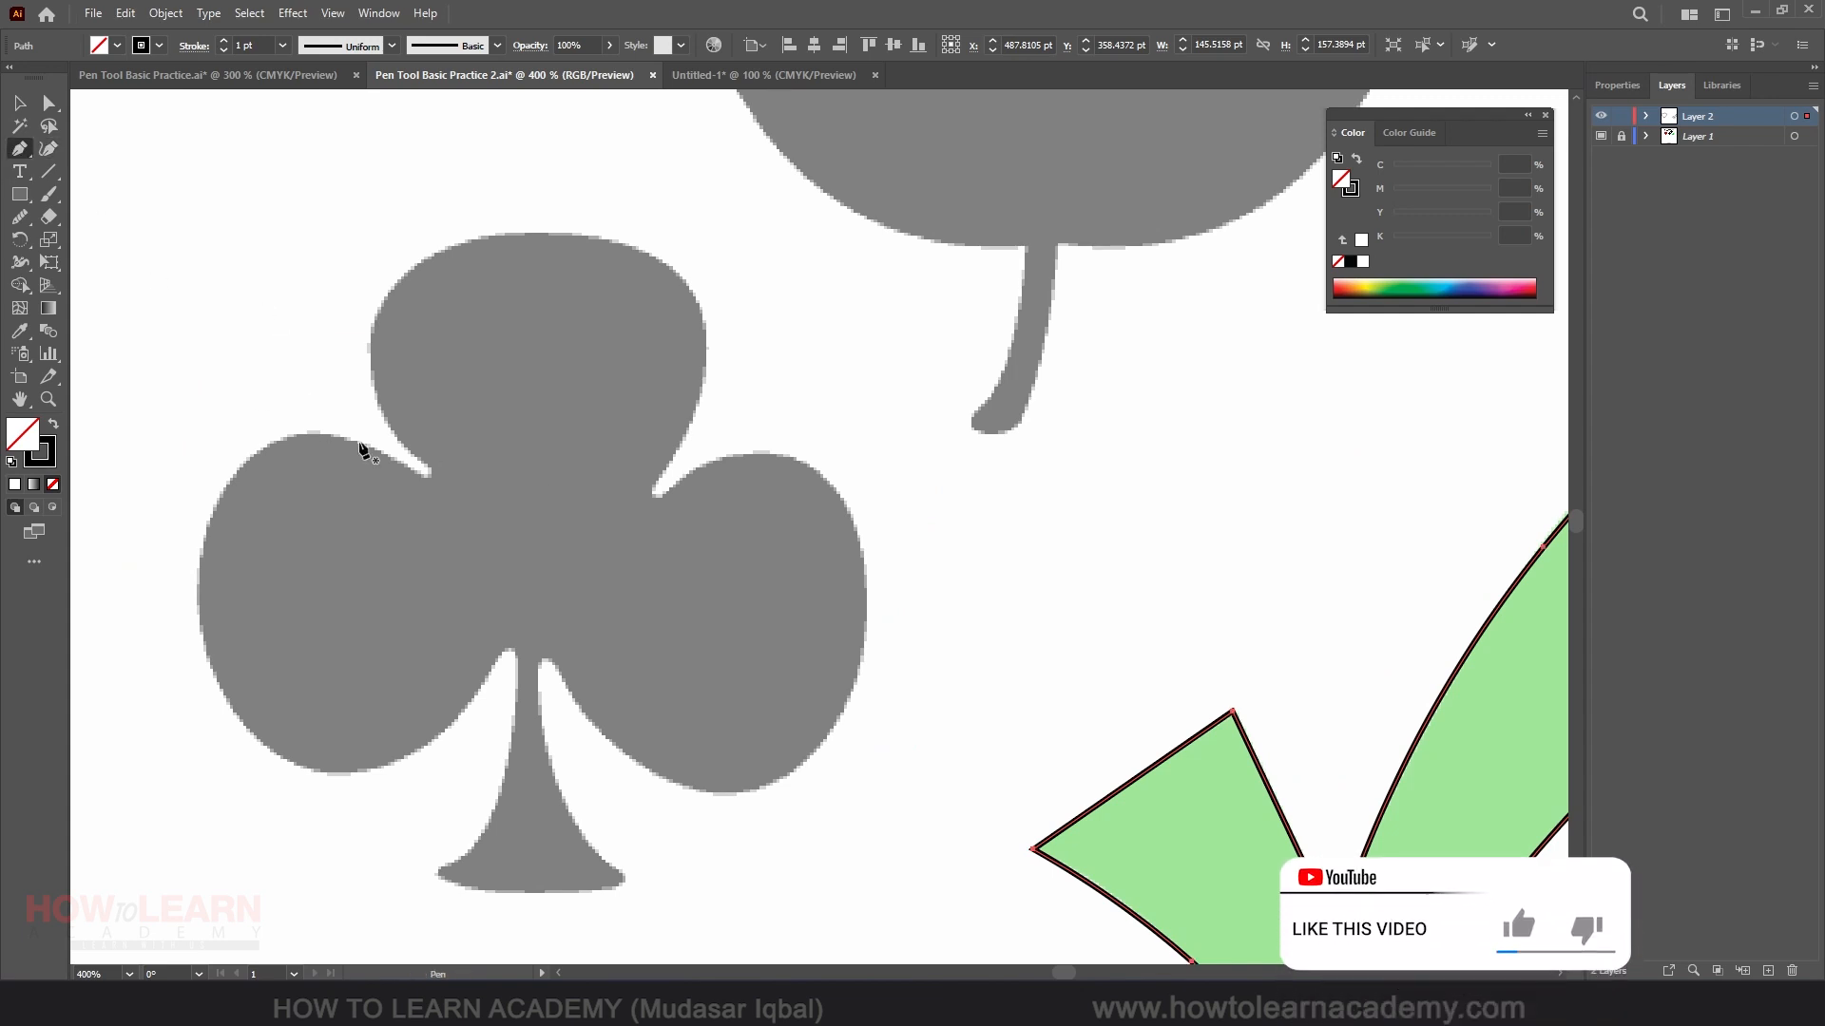
{"action": "left_click", "coordinate": [429, 471]}
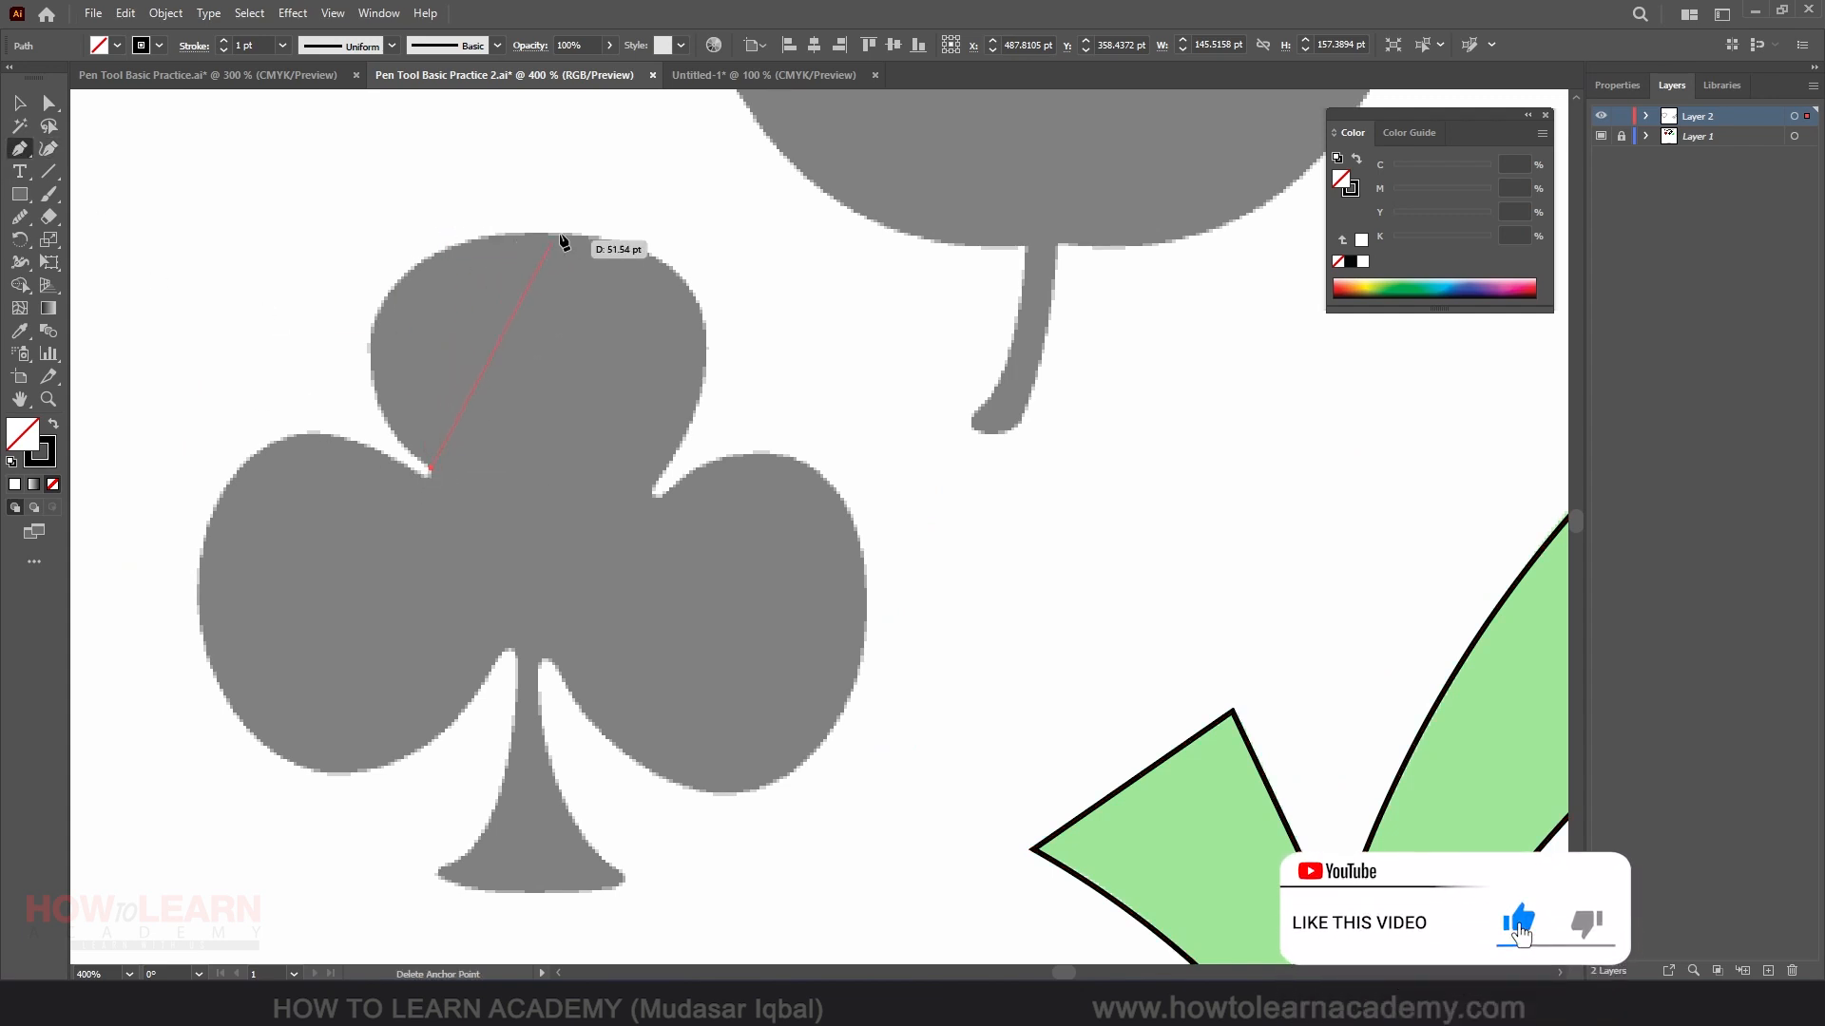
{"action": "left_click", "coordinate": [535, 233]}
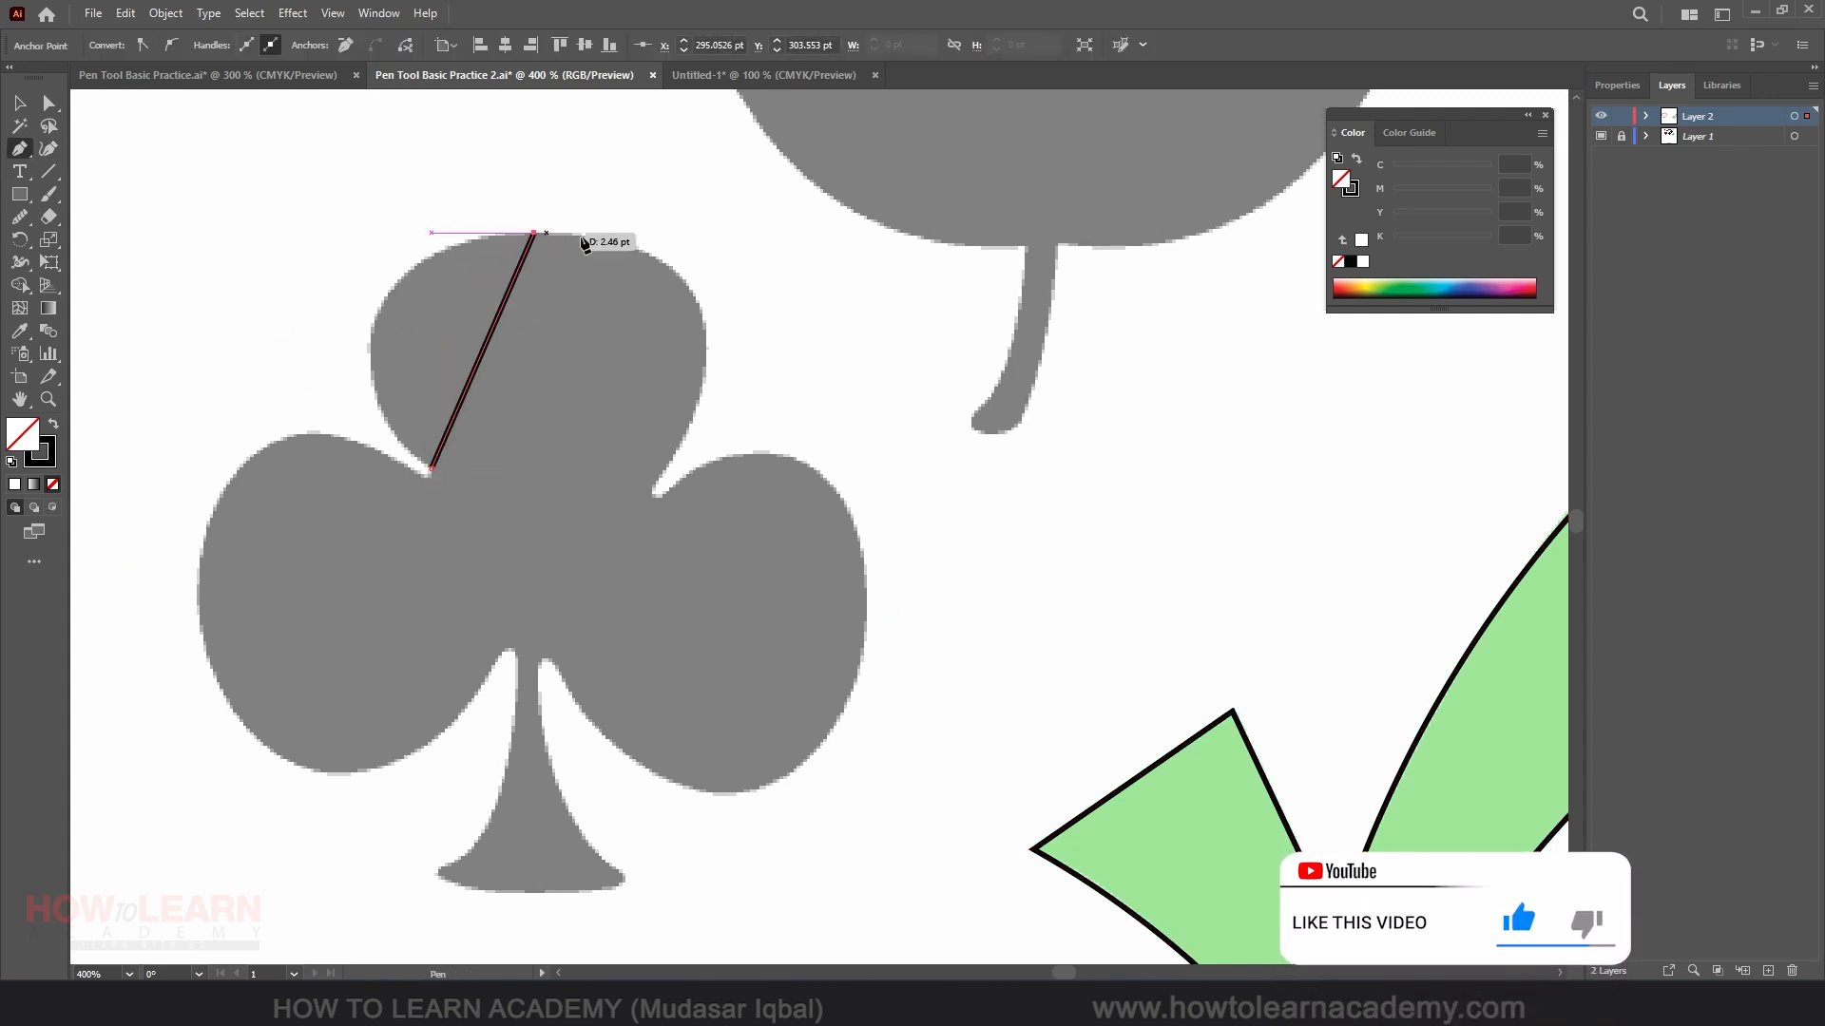
{"action": "left_click", "coordinate": [652, 495]}
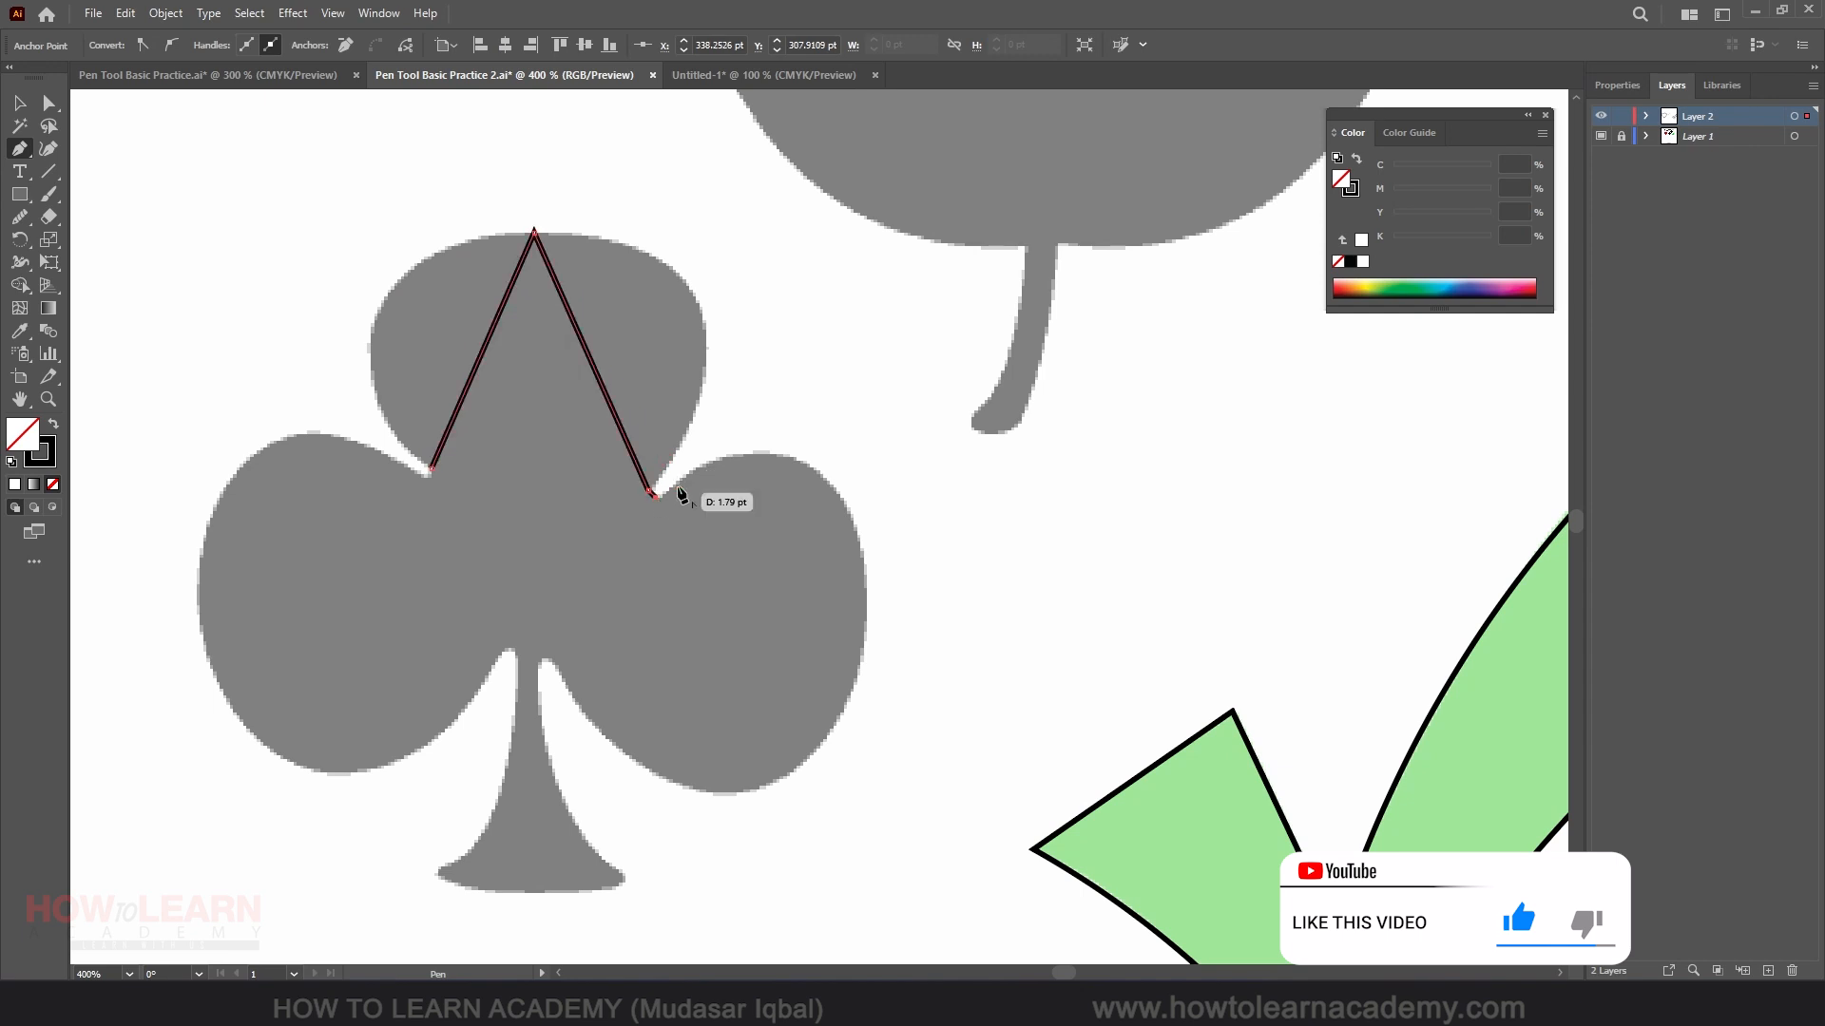
{"action": "left_click", "coordinate": [862, 630]}
{"action": "left_click", "coordinate": [695, 790]}
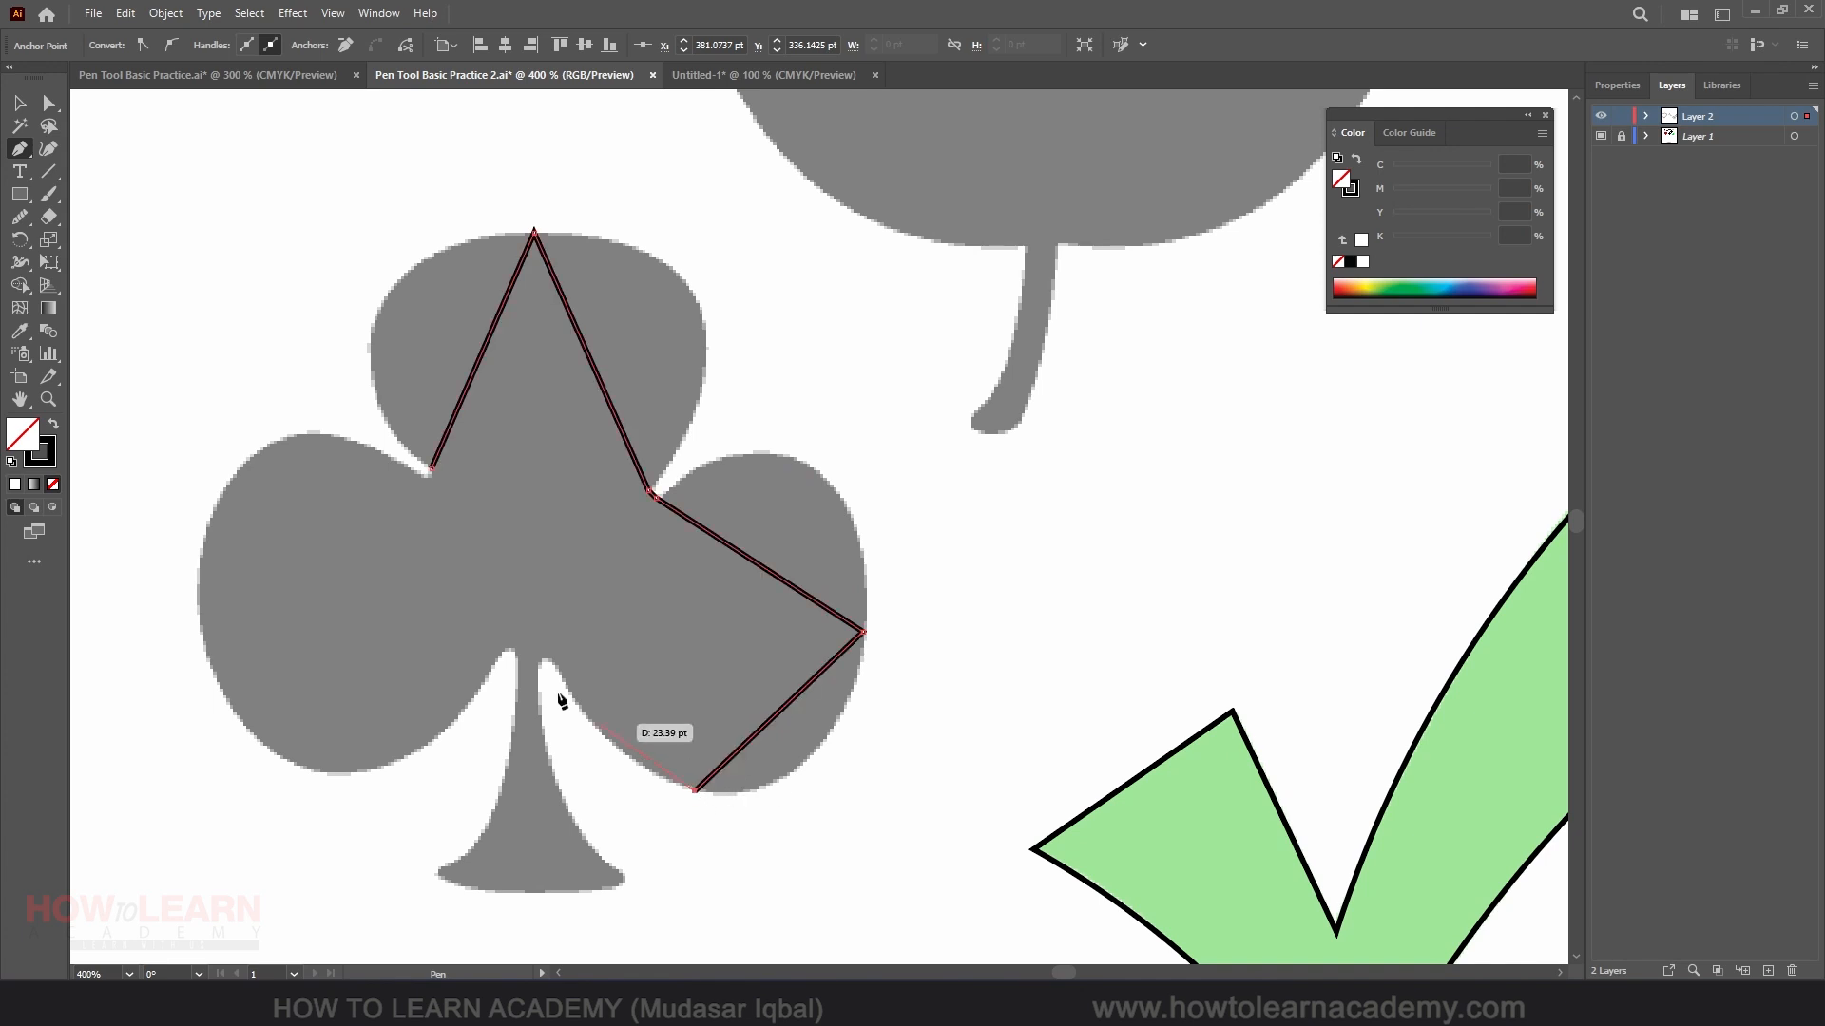
{"action": "left_click", "coordinate": [557, 668]}
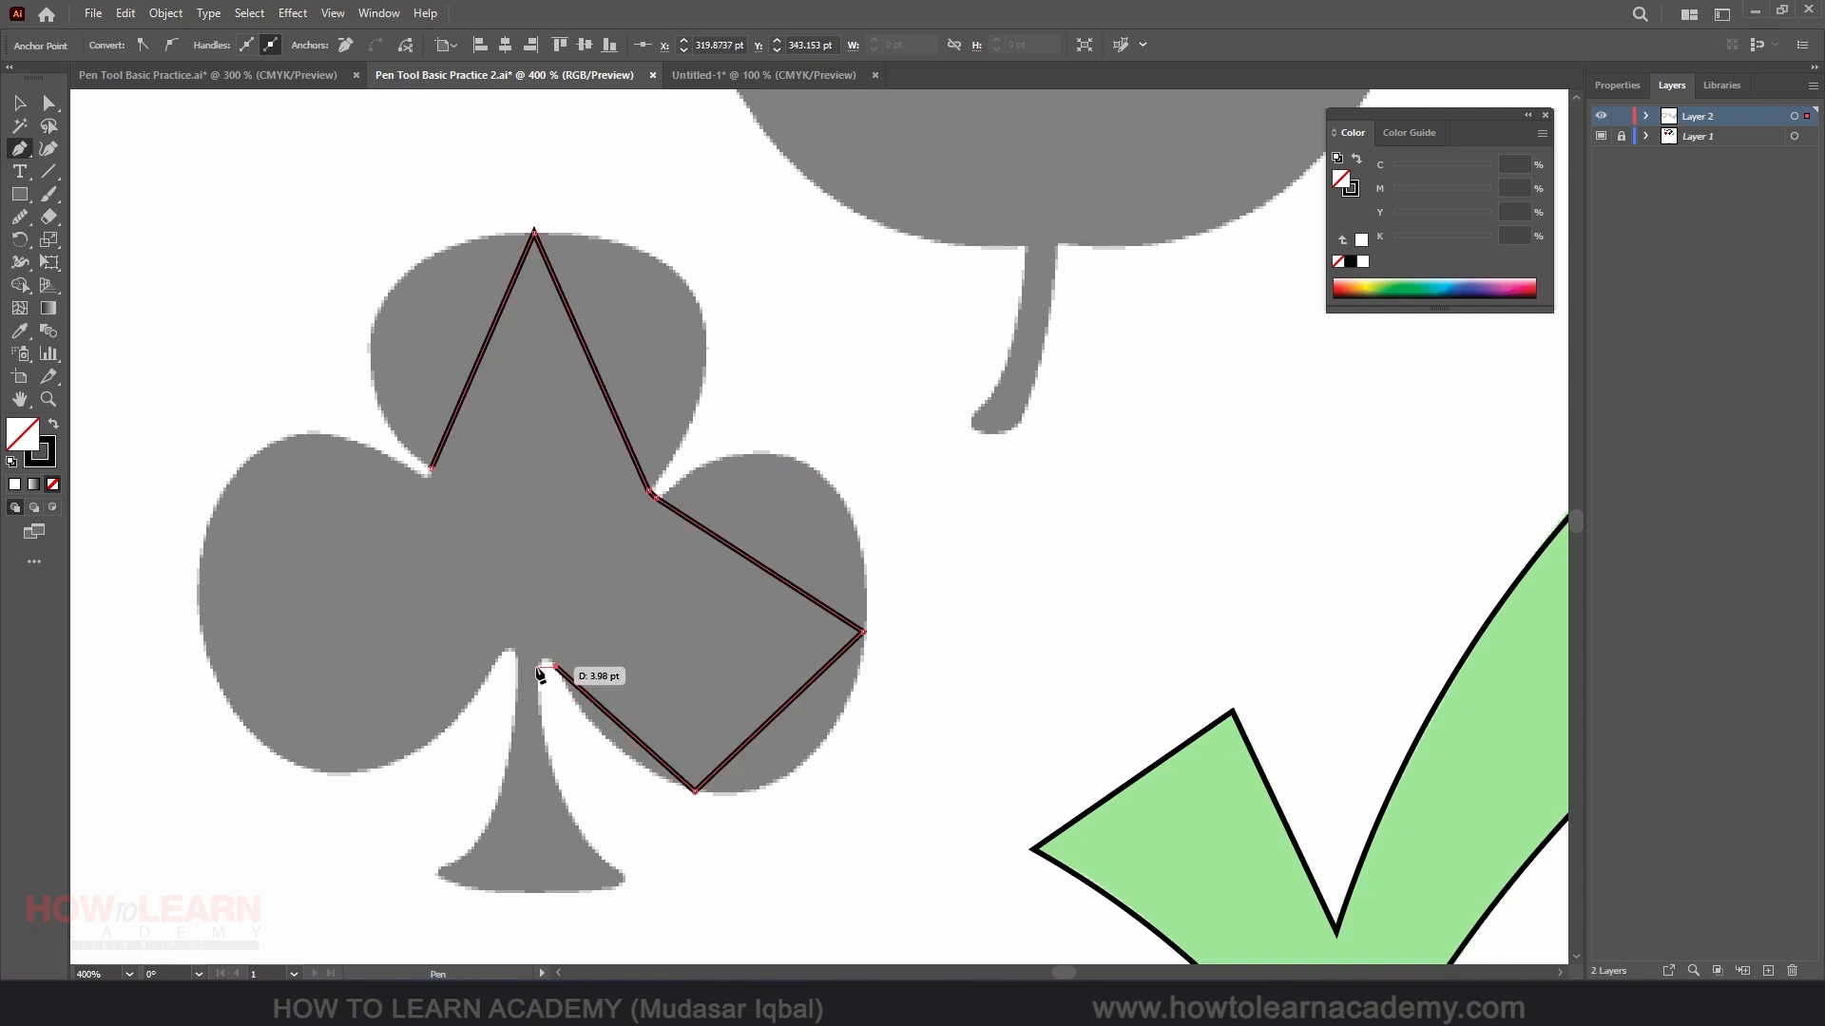
{"action": "left_click", "coordinate": [539, 667]}
Continue the club path with straight segments around the stem's base and up to the notch on the stem's left side.
{"action": "left_click", "coordinate": [623, 872]}
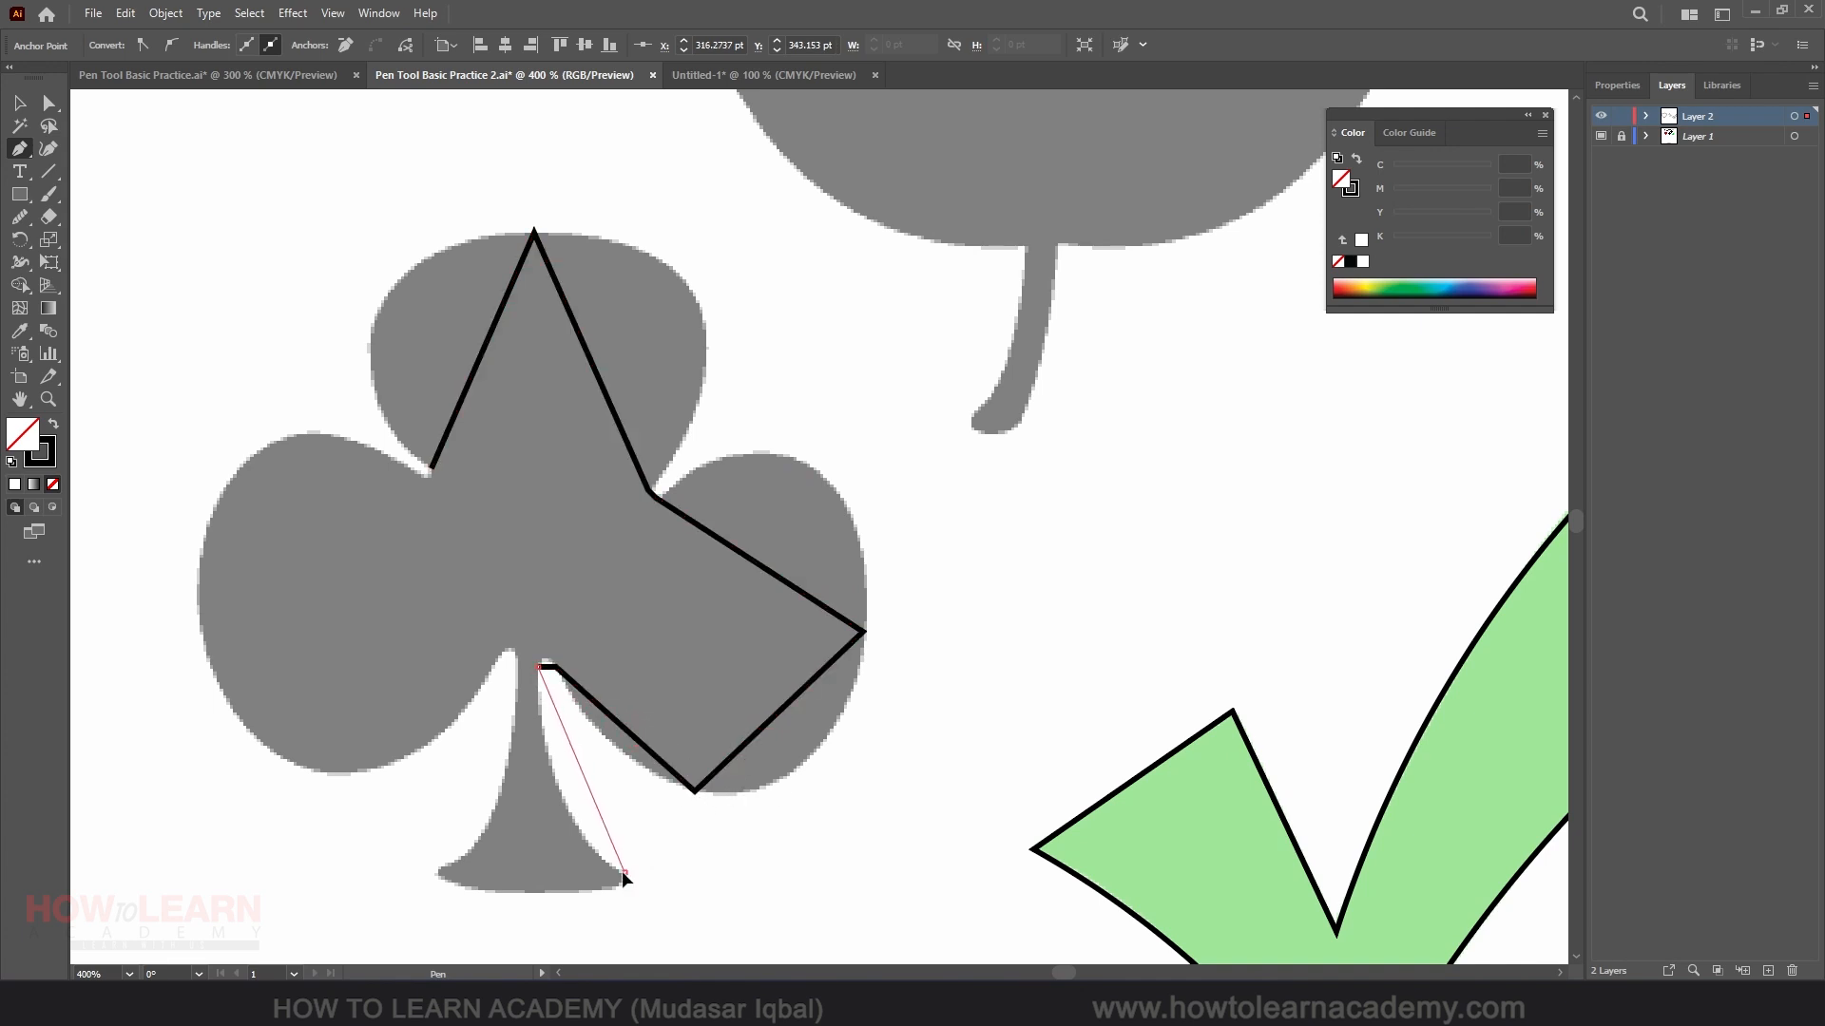
{"action": "left_click", "coordinate": [614, 890], "text": "ctrl"}
{"action": "left_click", "coordinate": [614, 889]}
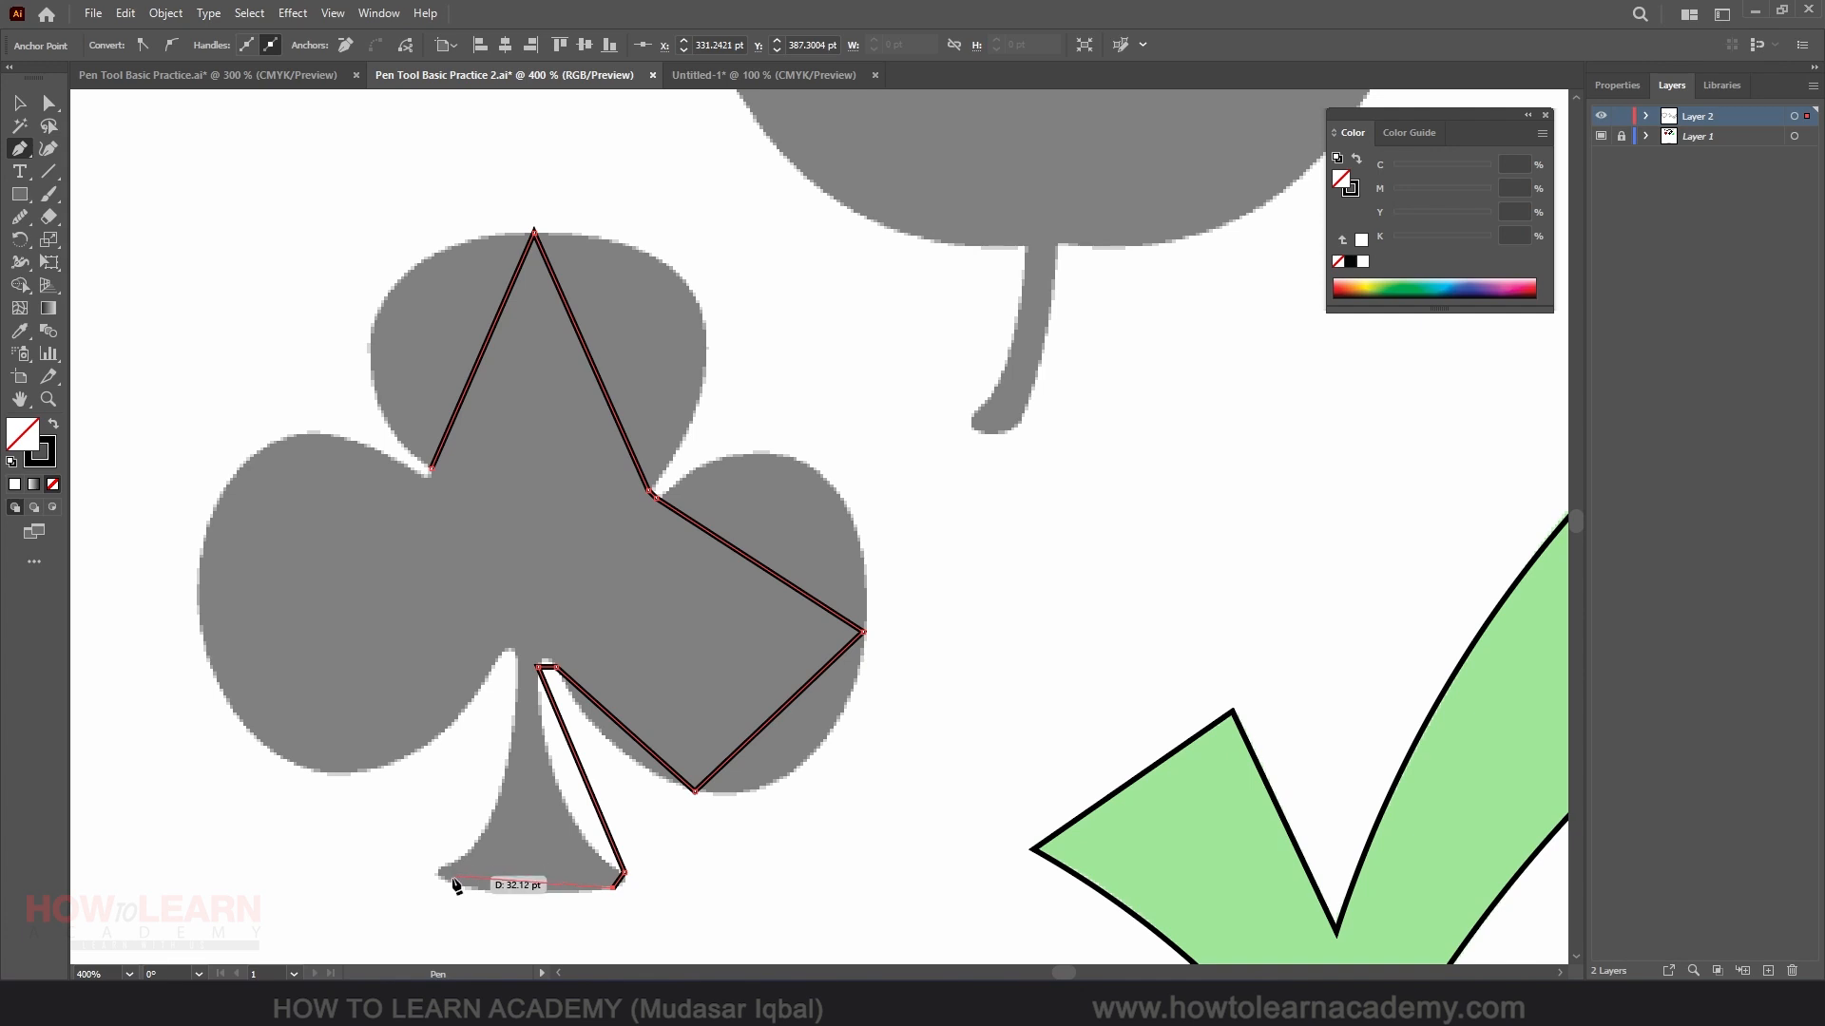
{"action": "left_click", "coordinate": [445, 874]}
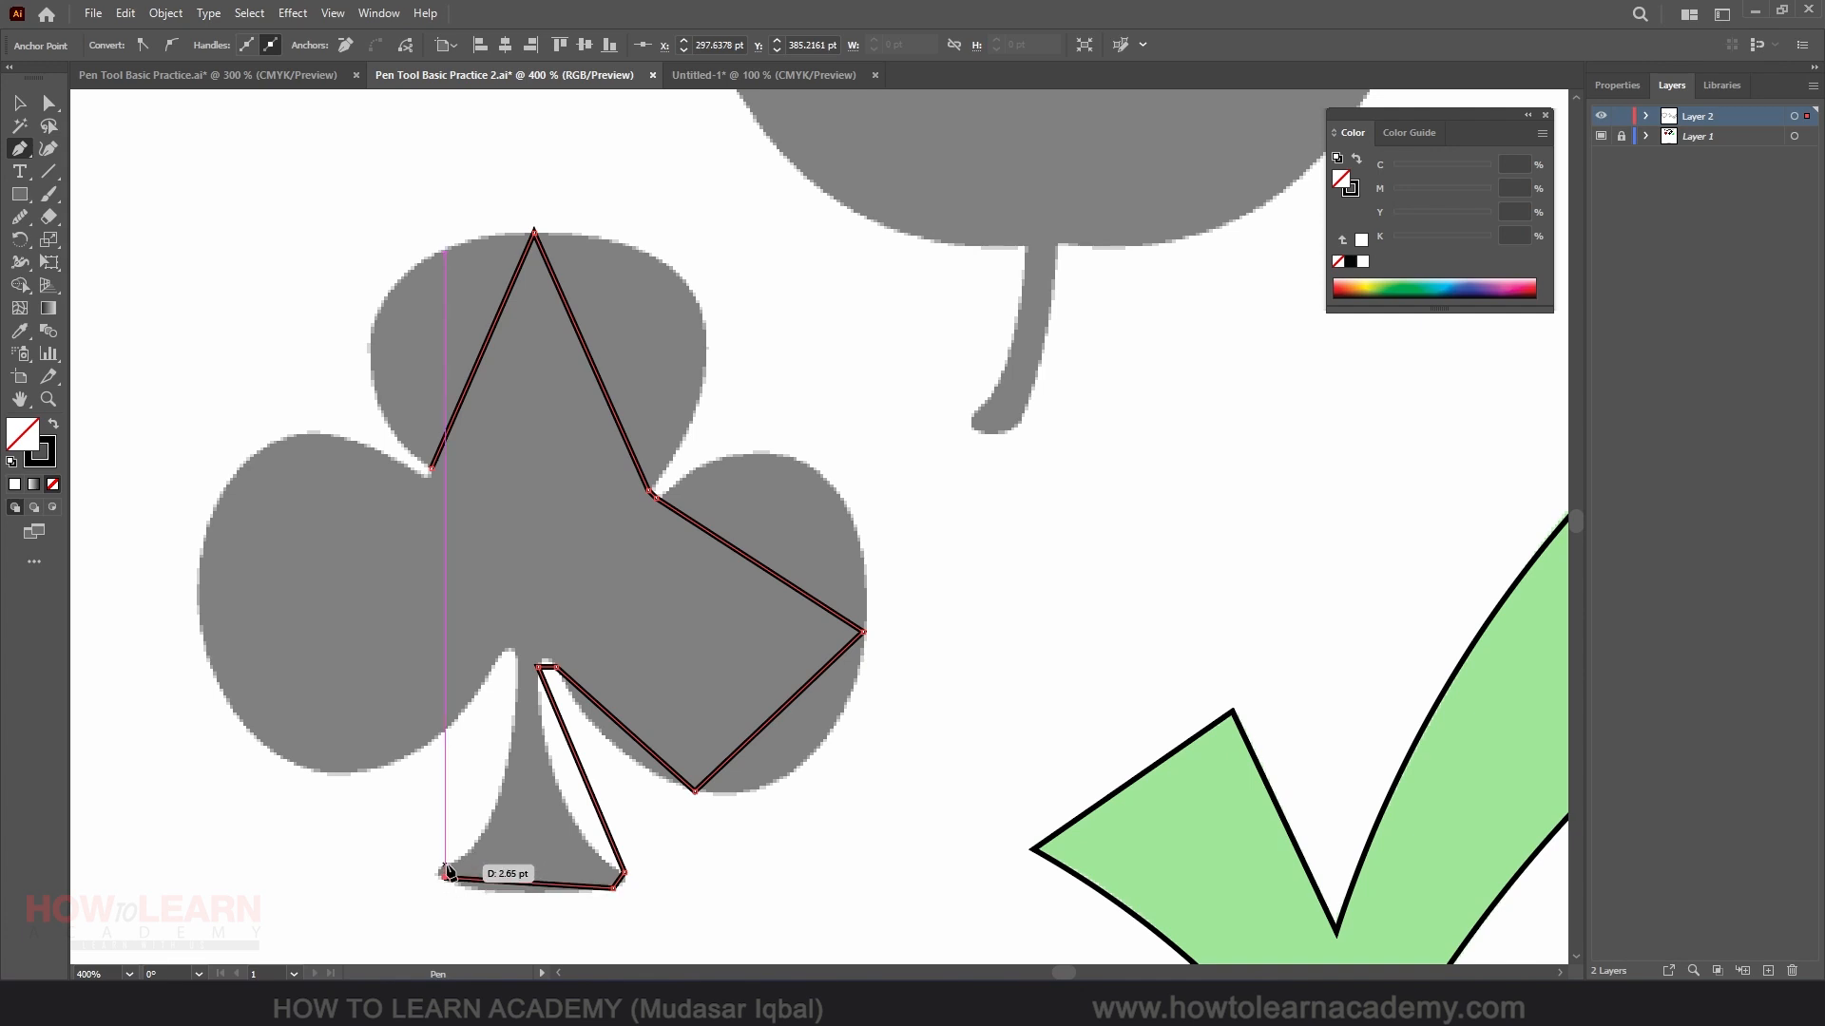
{"action": "left_click", "coordinate": [517, 667]}
{"action": "left_click", "coordinate": [503, 654]}
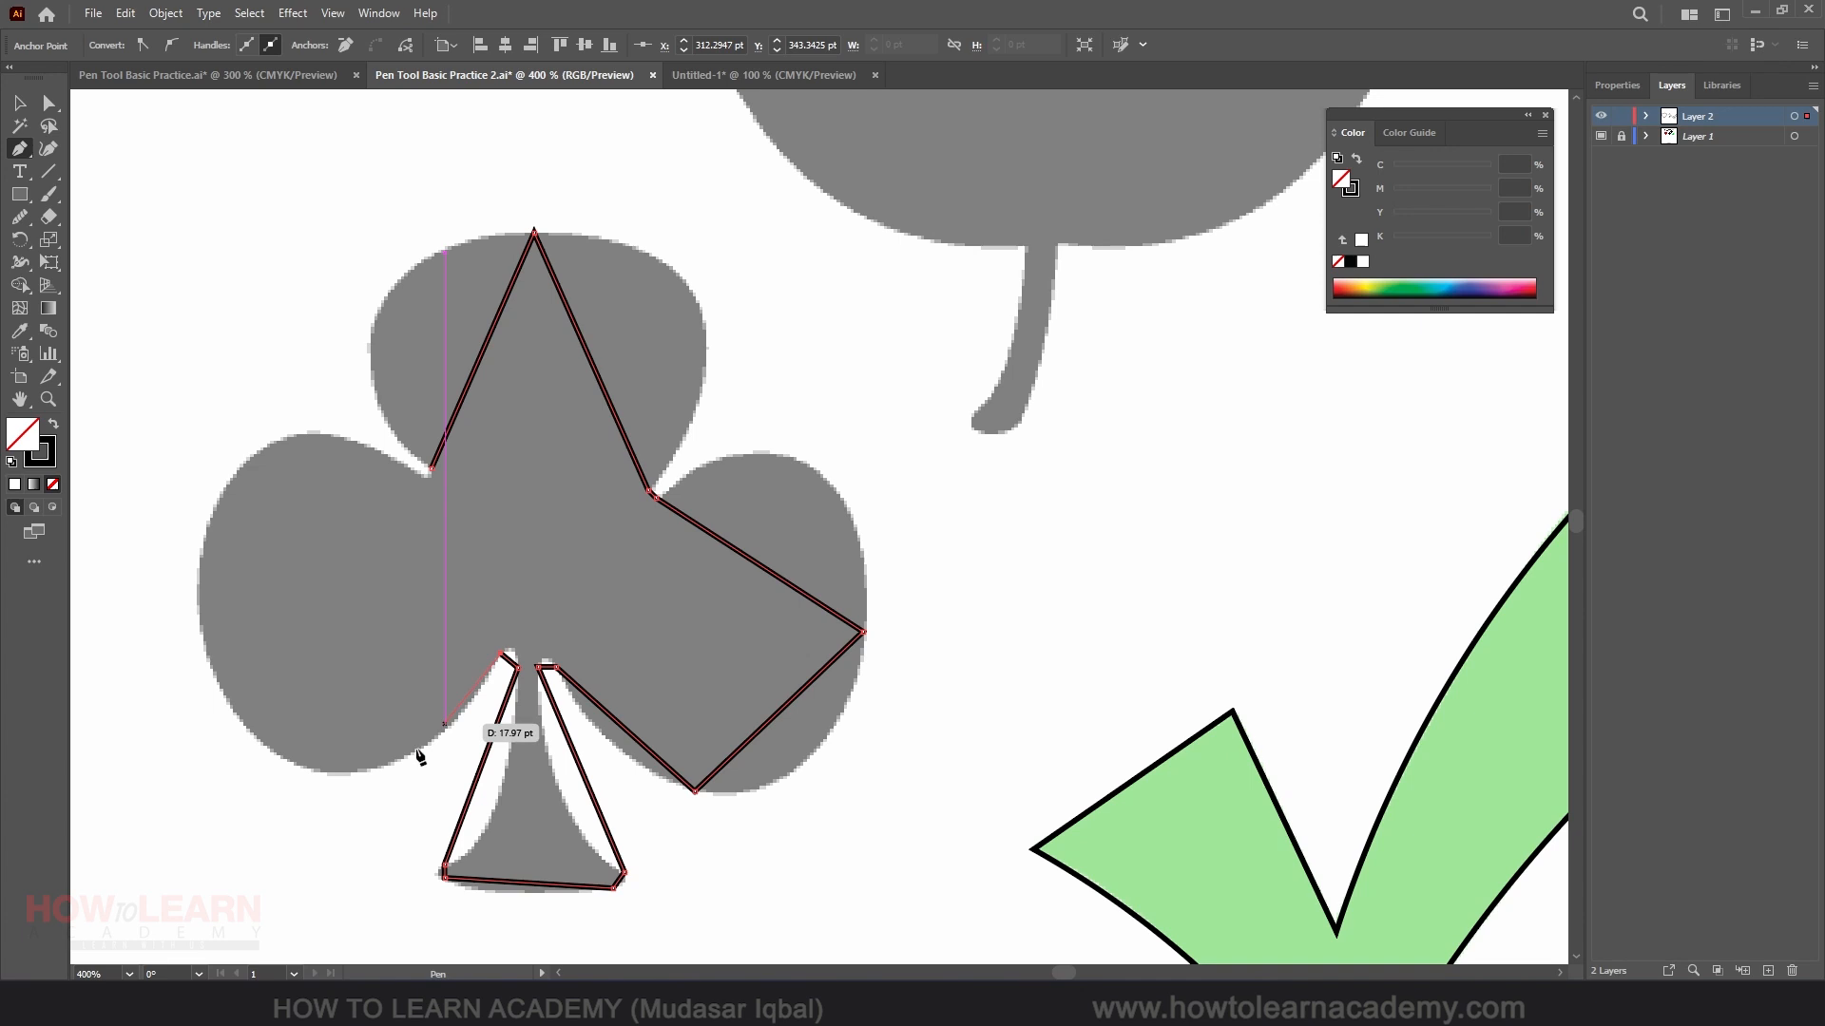
Trace the club's left lobe with straight segments and close the path at the starting notch, about 133 by 131 pt overall.
{"action": "left_click", "coordinate": [328, 772]}
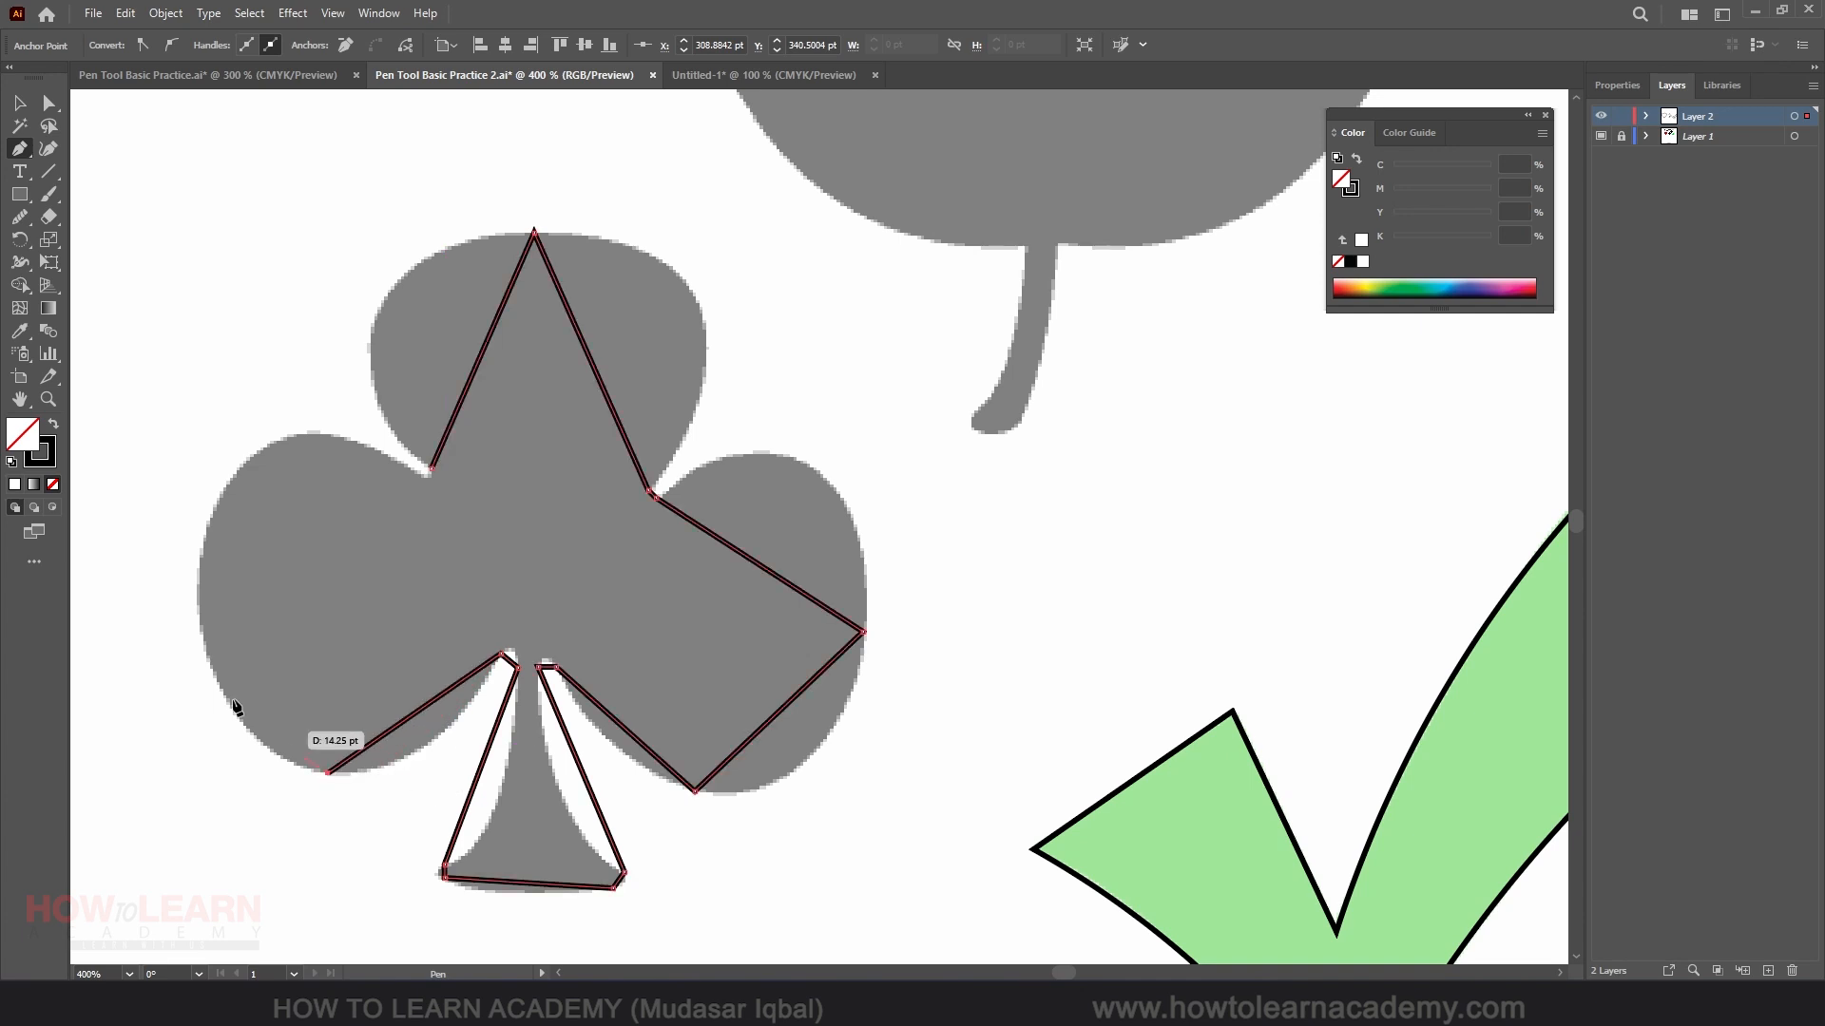
{"action": "left_click", "coordinate": [198, 582]}
{"action": "left_click", "coordinate": [292, 434]}
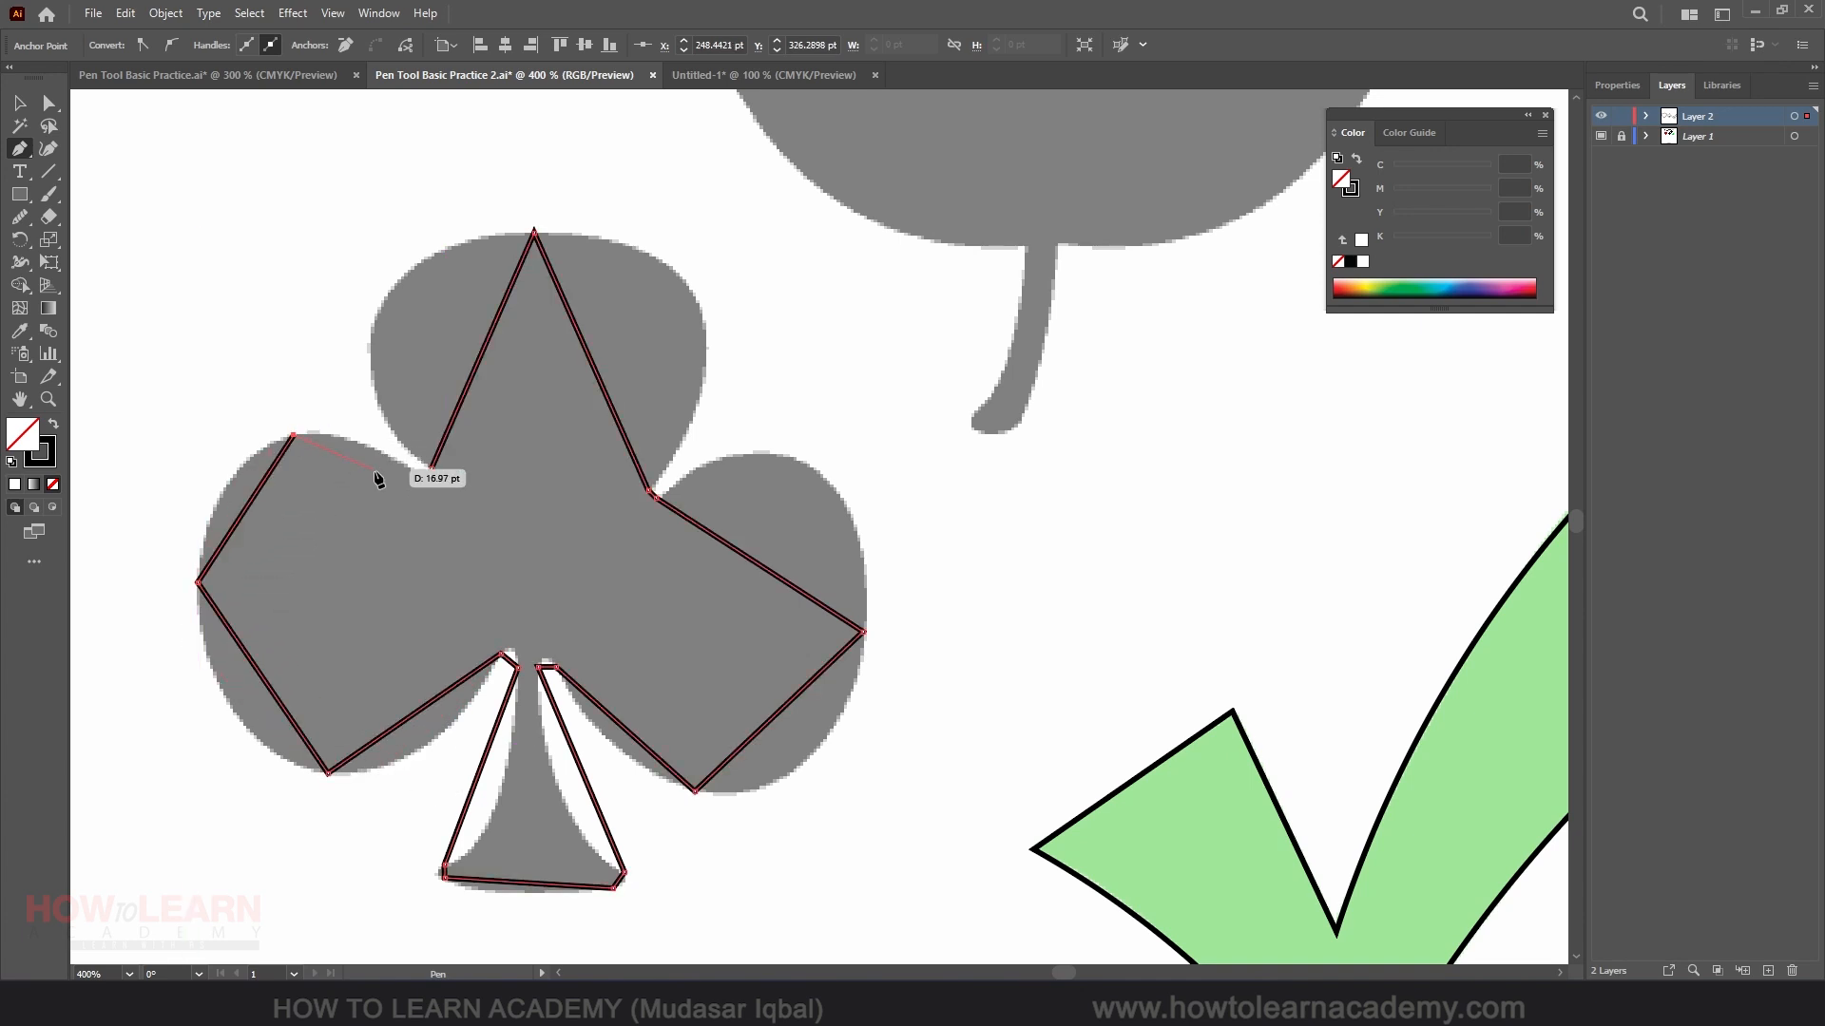
{"action": "scroll", "coordinate": [431, 470], "scroll_direction": "up", "scroll_amount": 5}
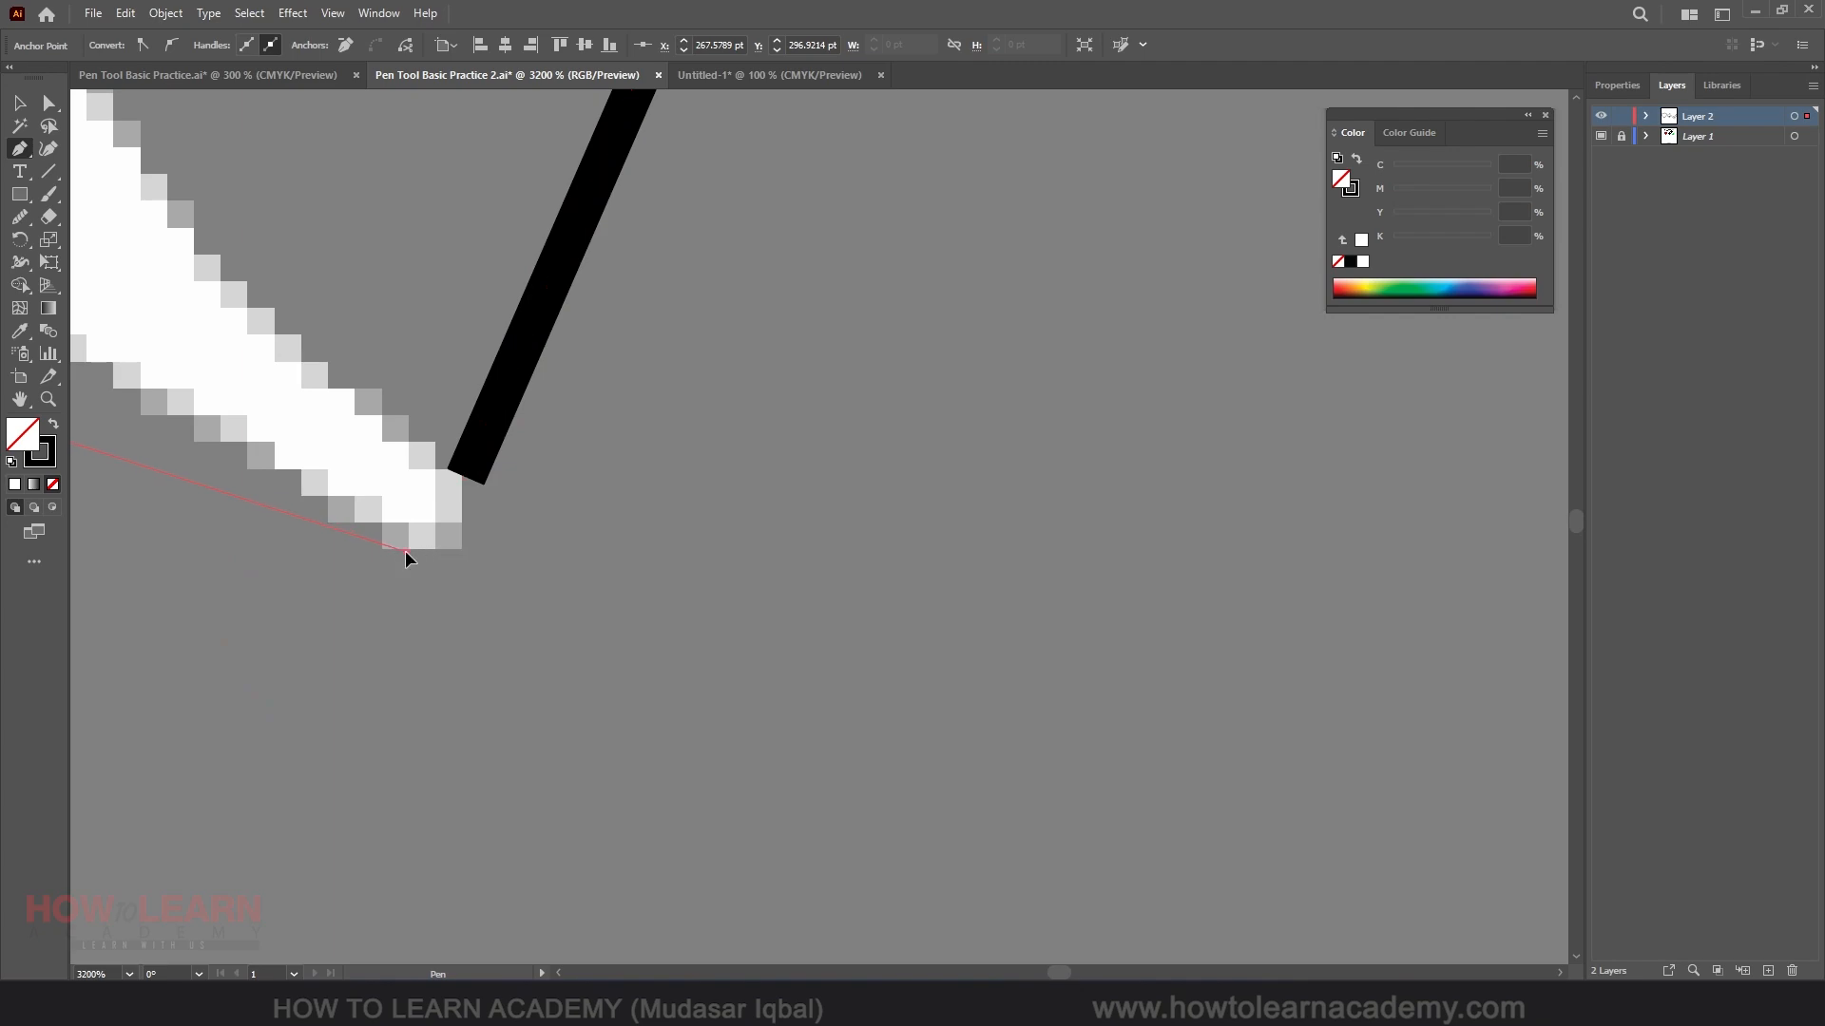
{"action": "left_click", "coordinate": [406, 551]}
{"action": "left_click", "coordinate": [469, 476]}
{"action": "scroll", "coordinate": [500, 571], "scroll_direction": "down", "scroll_amount": 6}
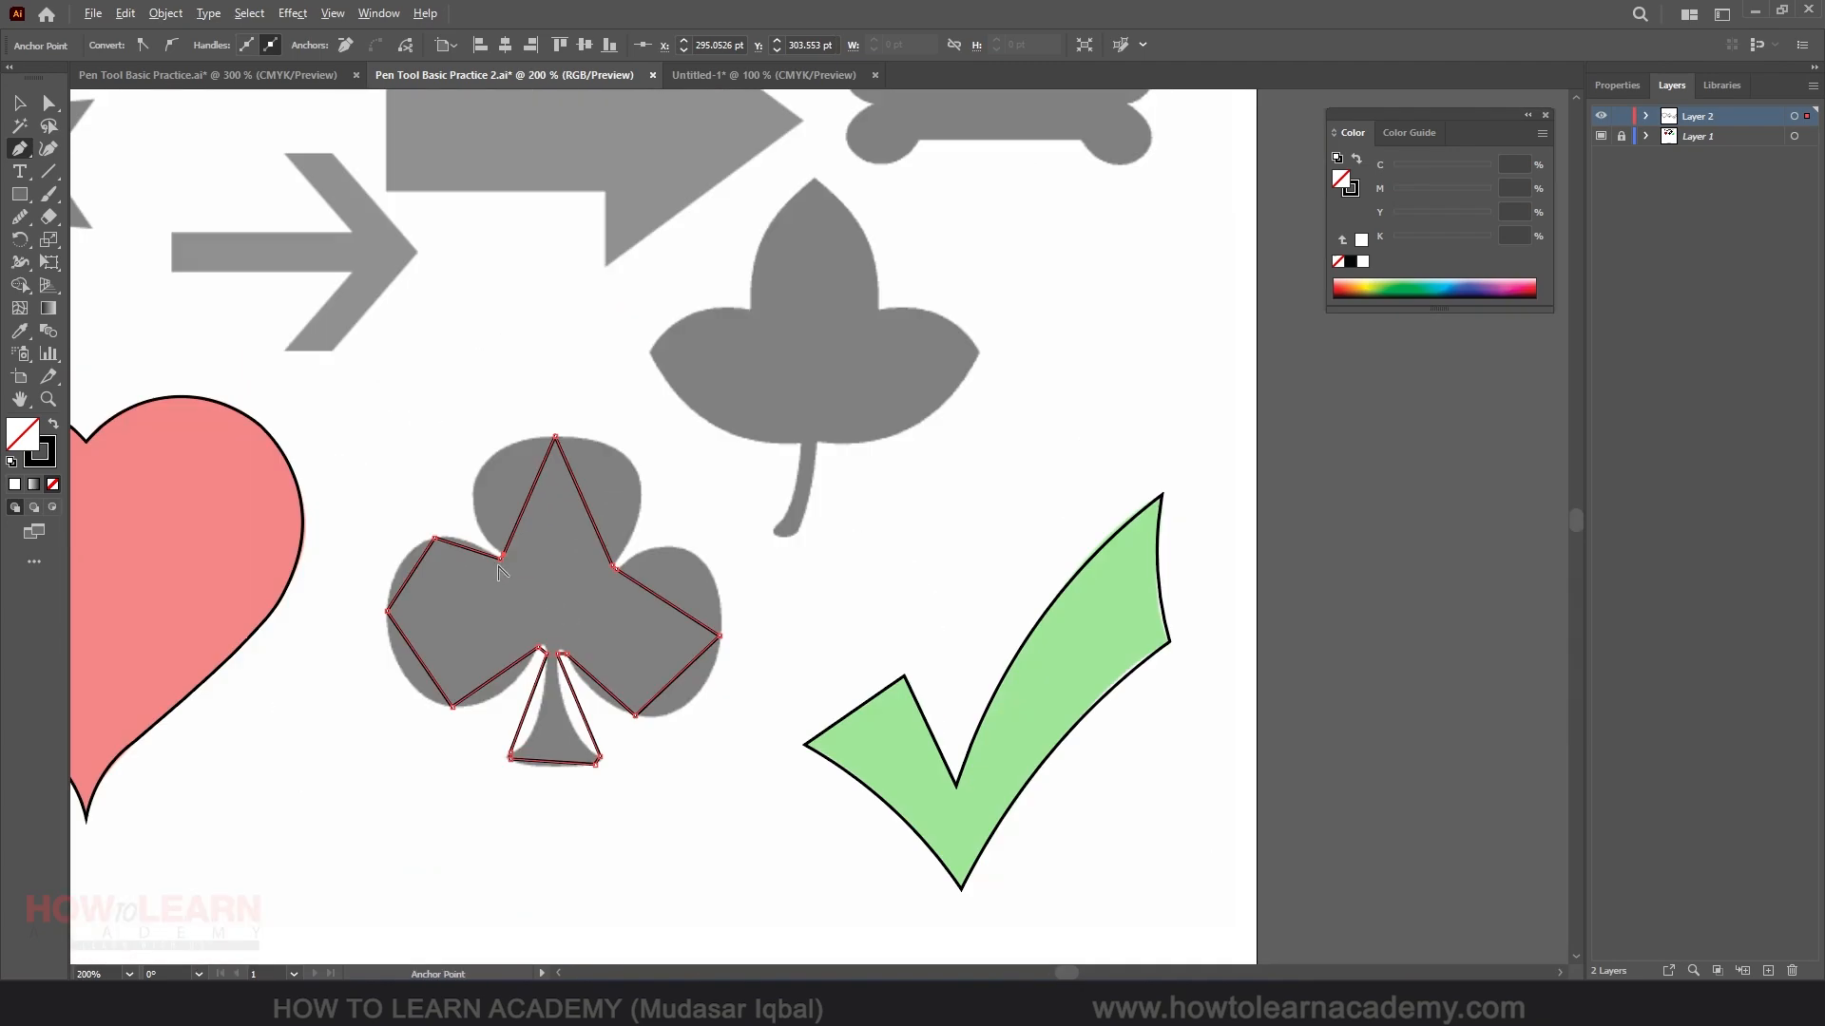
Bend the straight segment between the club's top peak and right notch outward with the Curvature tool to follow the top lobe's right side.
{"action": "scroll", "coordinate": [617, 508], "scroll_direction": "up", "scroll_amount": 2}
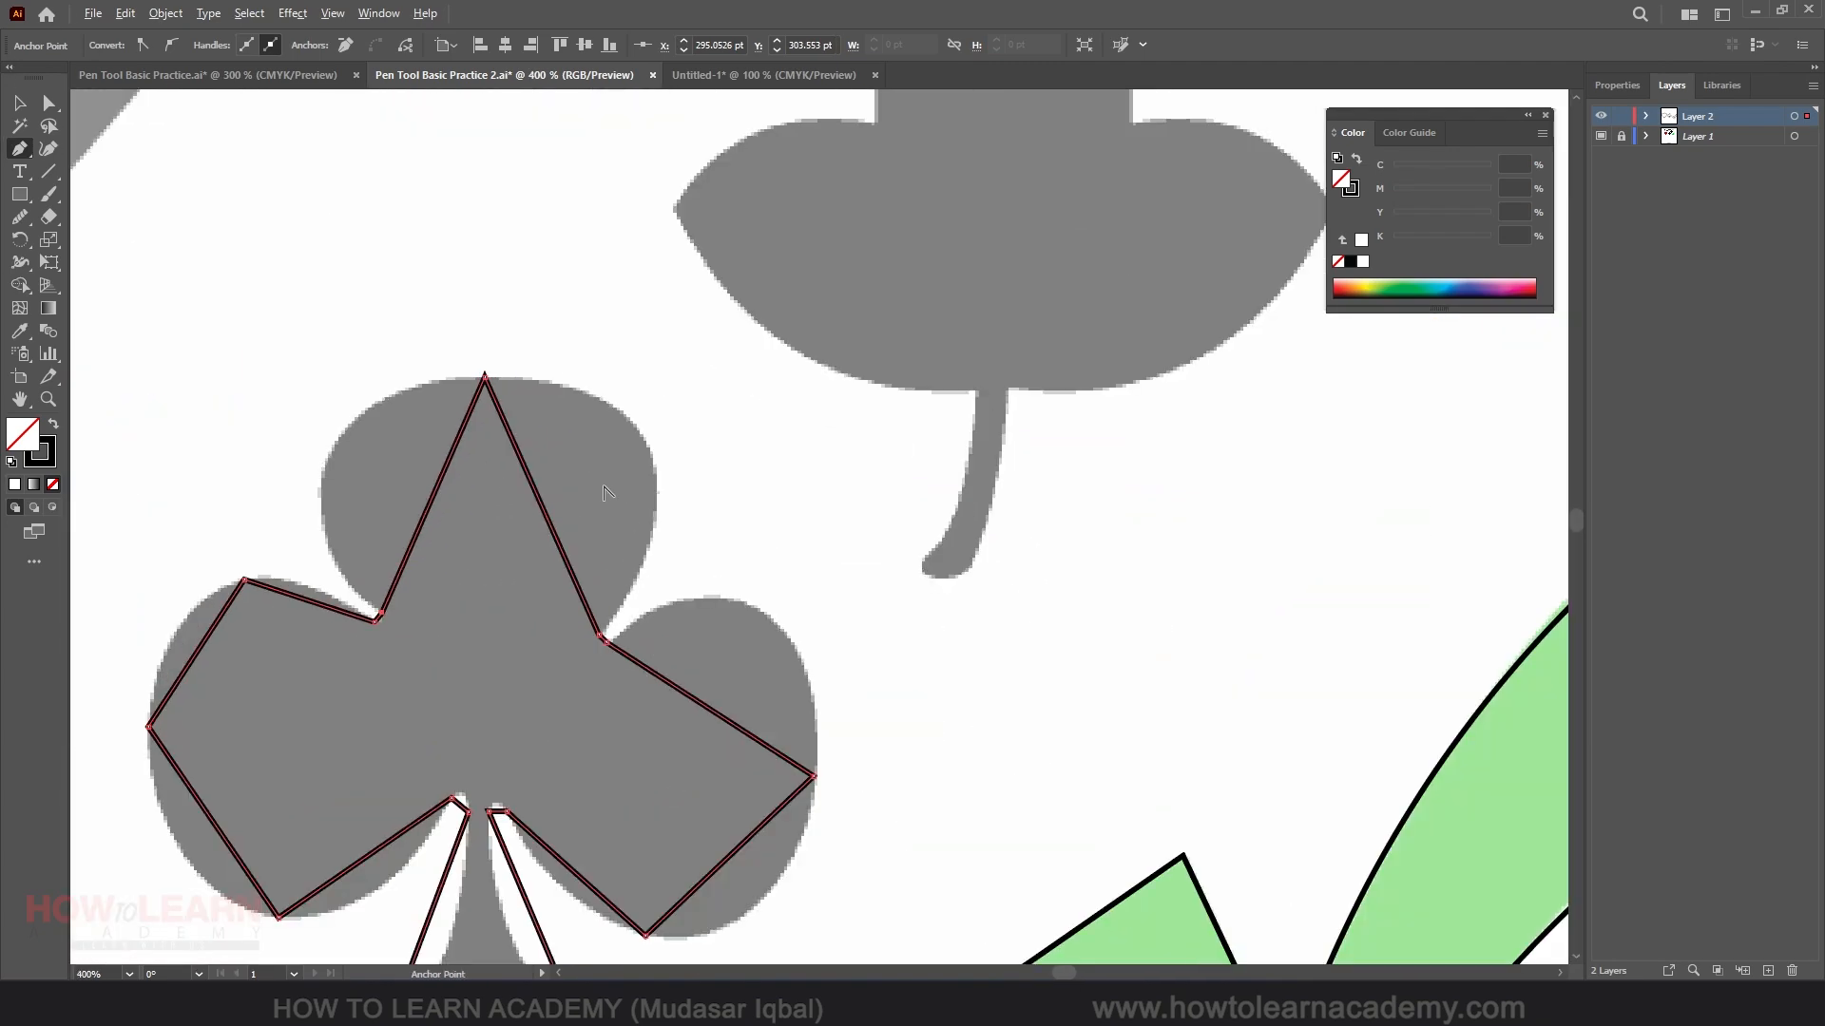
{"action": "left_click", "coordinate": [48, 147]}
{"action": "scroll", "coordinate": [575, 432], "scroll_direction": "up", "scroll_amount": 3}
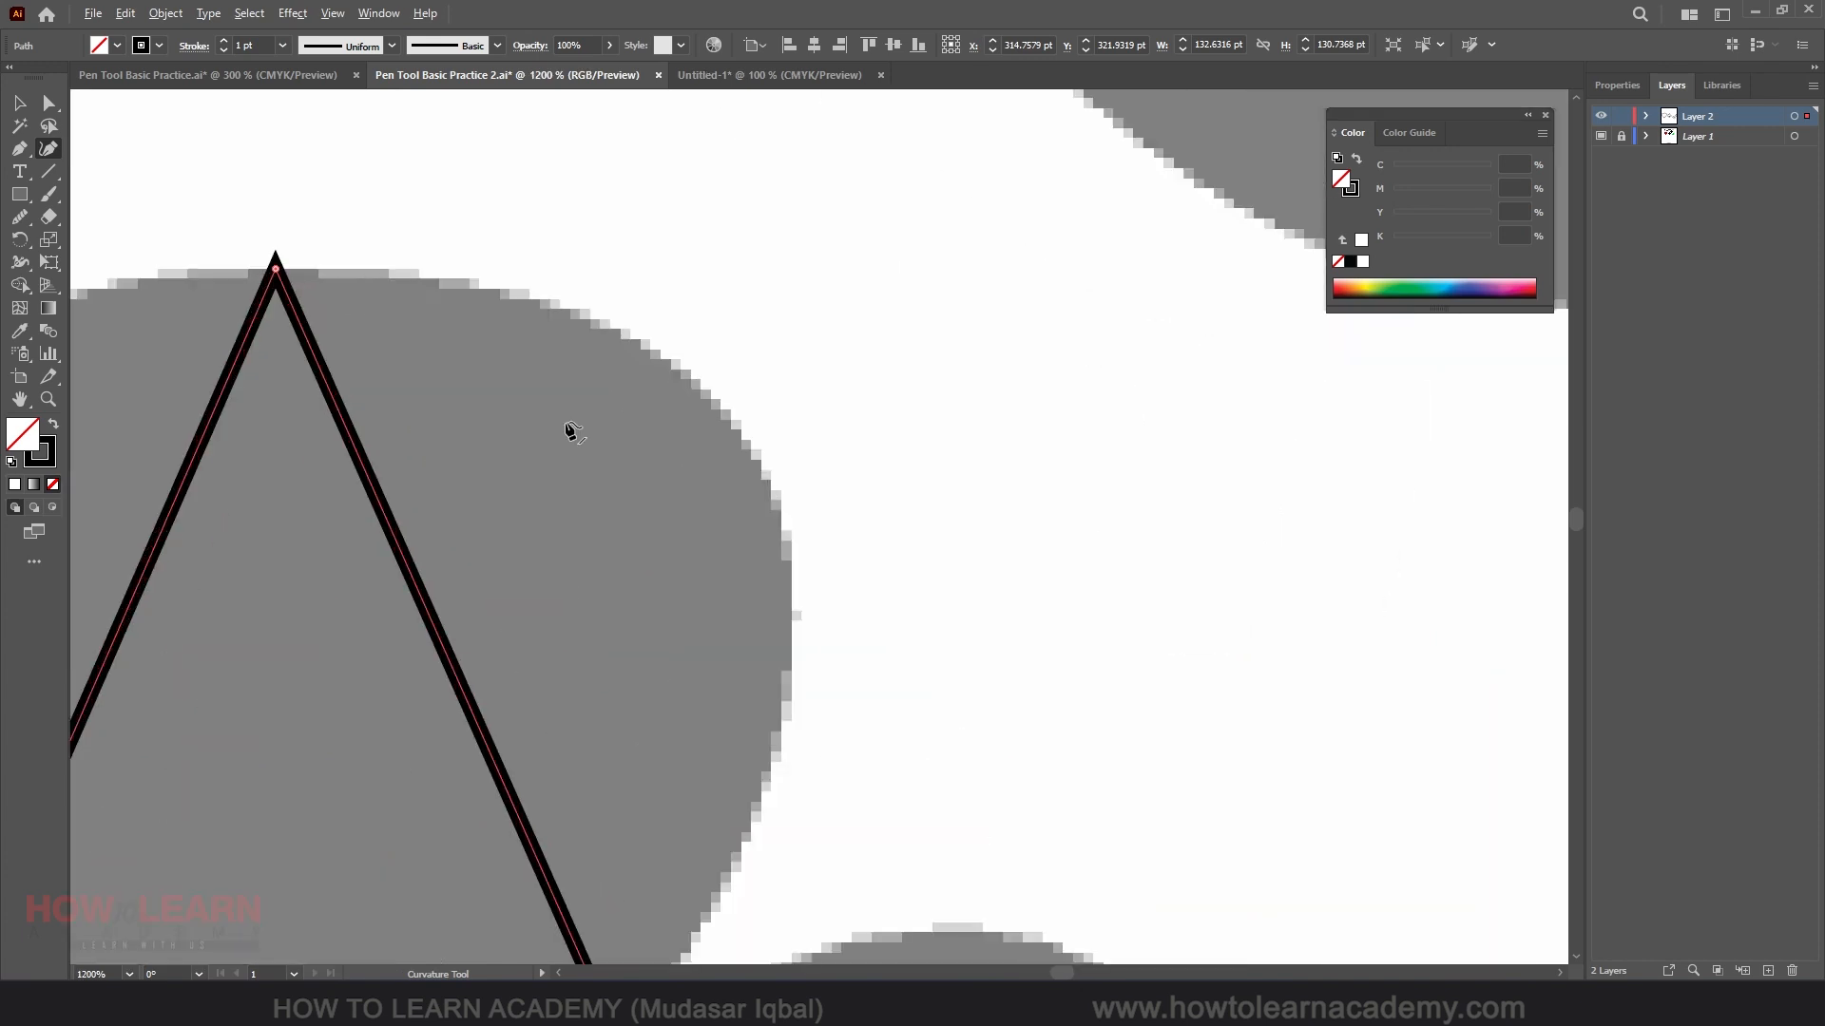
{"action": "left_click_drag", "start_coordinate": [432, 602], "coordinate": [732, 451]}
{"action": "scroll", "coordinate": [732, 451], "scroll_direction": "down", "scroll_amount": 4}
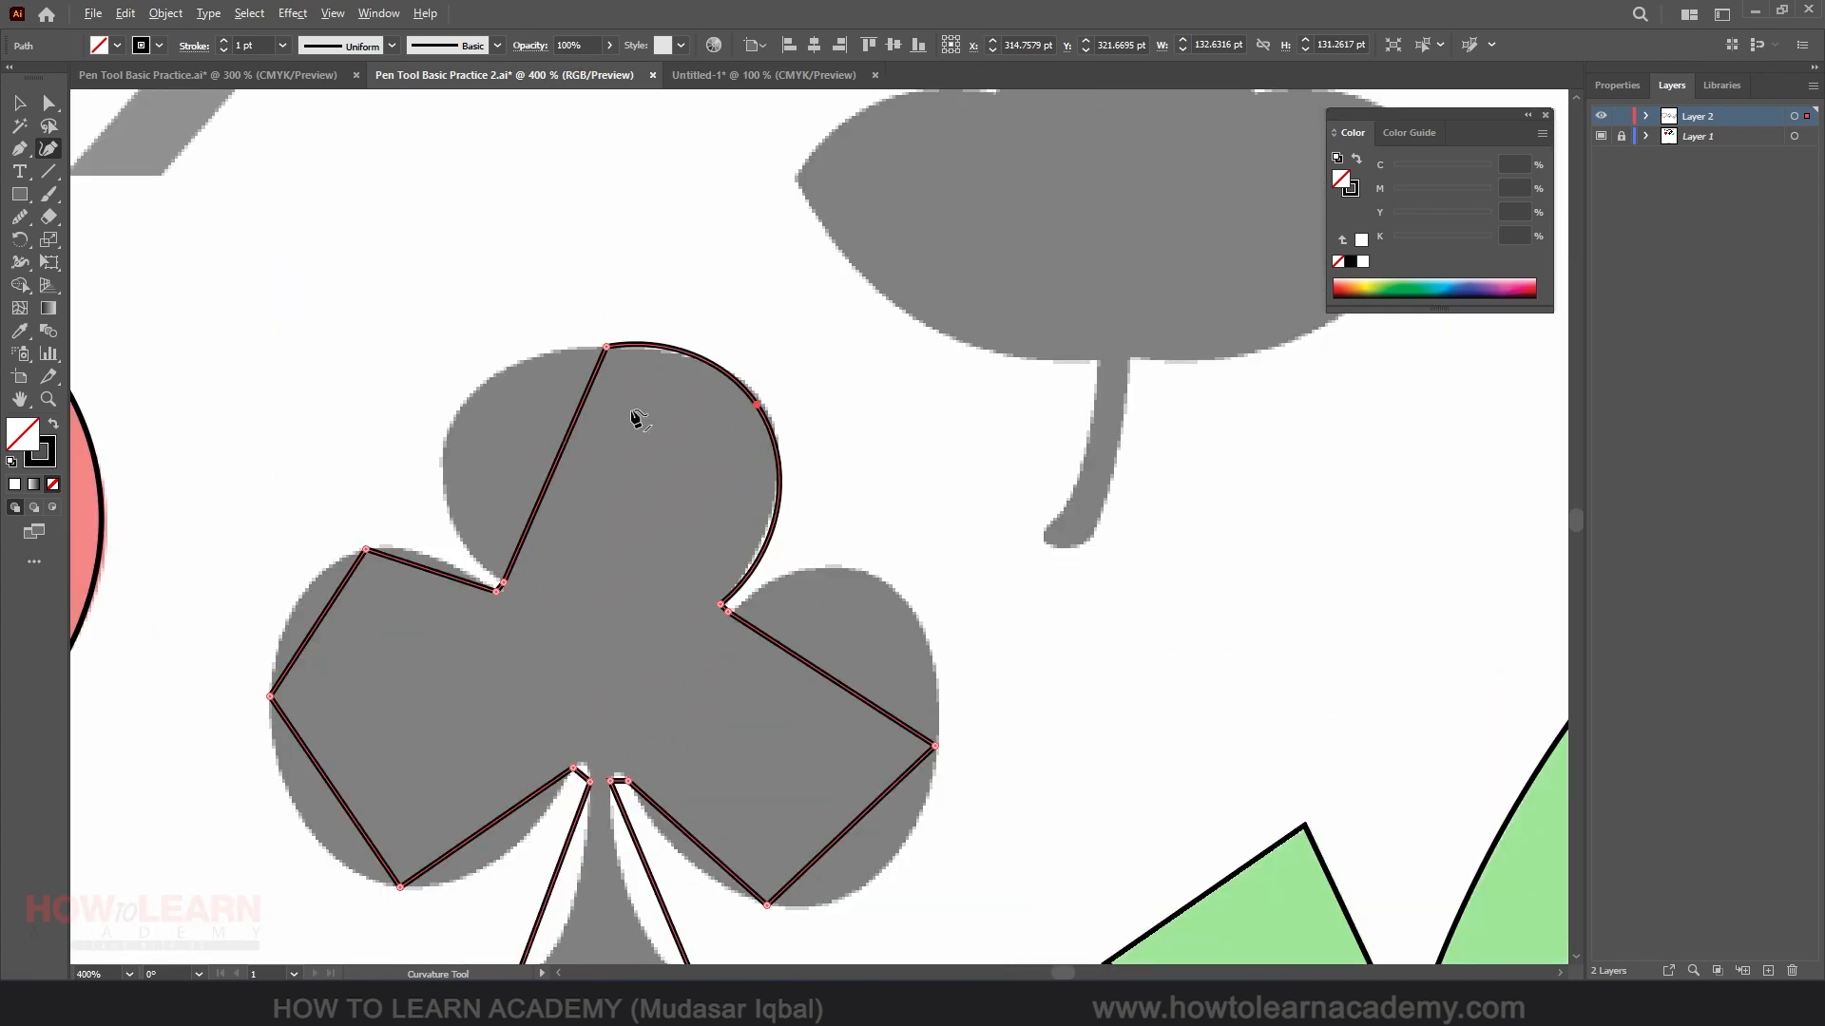
{"action": "scroll", "coordinate": [636, 411], "scroll_direction": "up", "scroll_amount": 2}
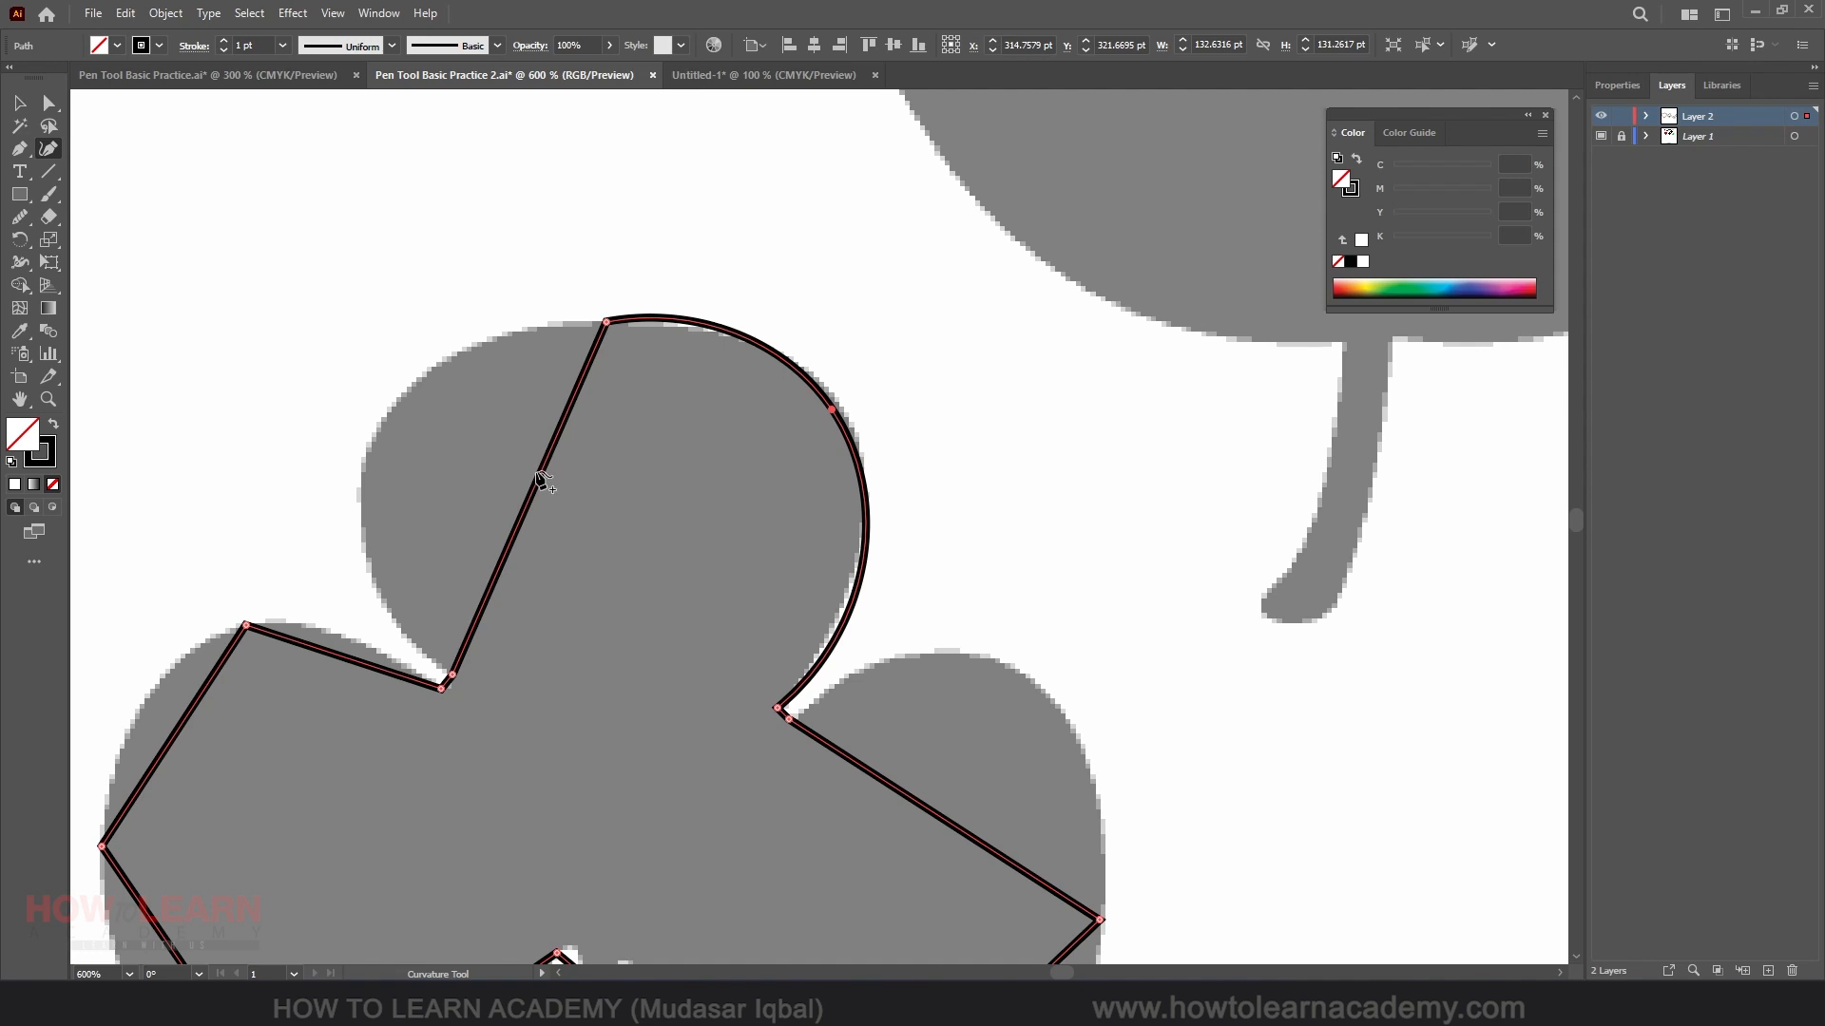
Bend the straight segment on the top lobe's left side outward and move the peak anchor slightly down onto the template edge.
{"action": "left_click_drag", "start_coordinate": [538, 477], "coordinate": [377, 437]}
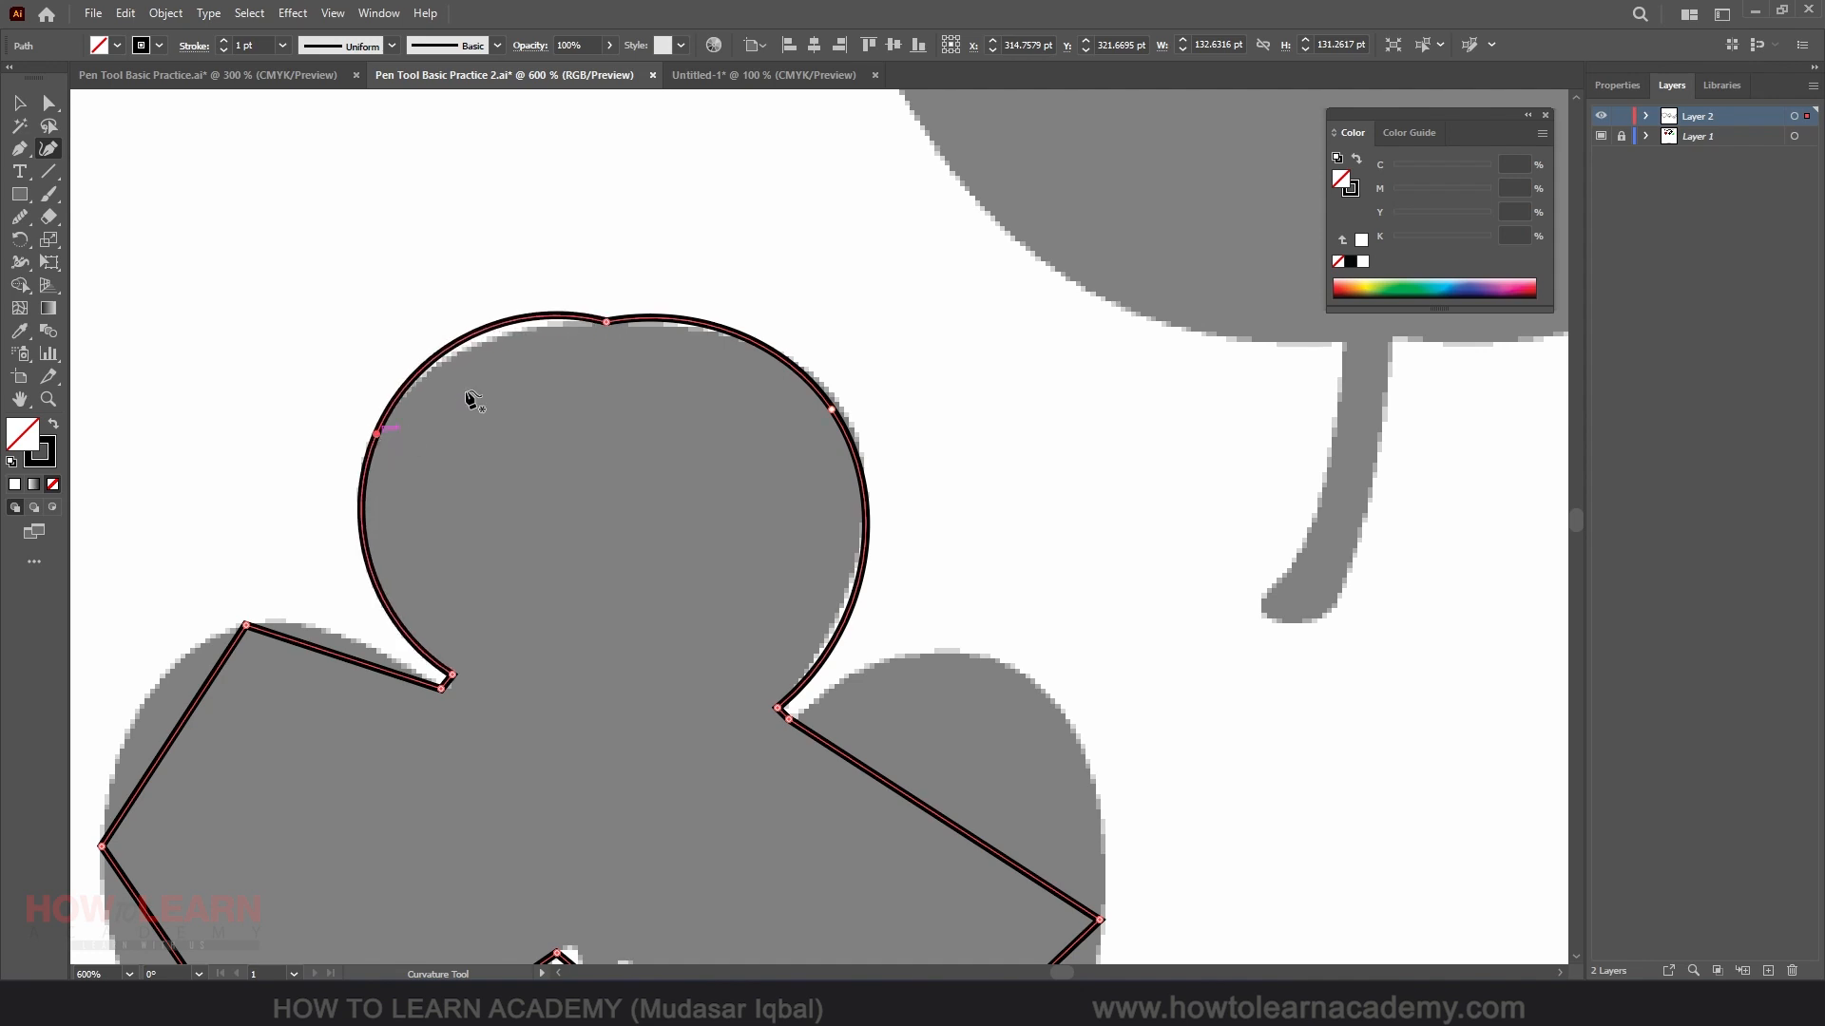
{"action": "left_click_drag", "start_coordinate": [601, 319], "coordinate": [604, 326]}
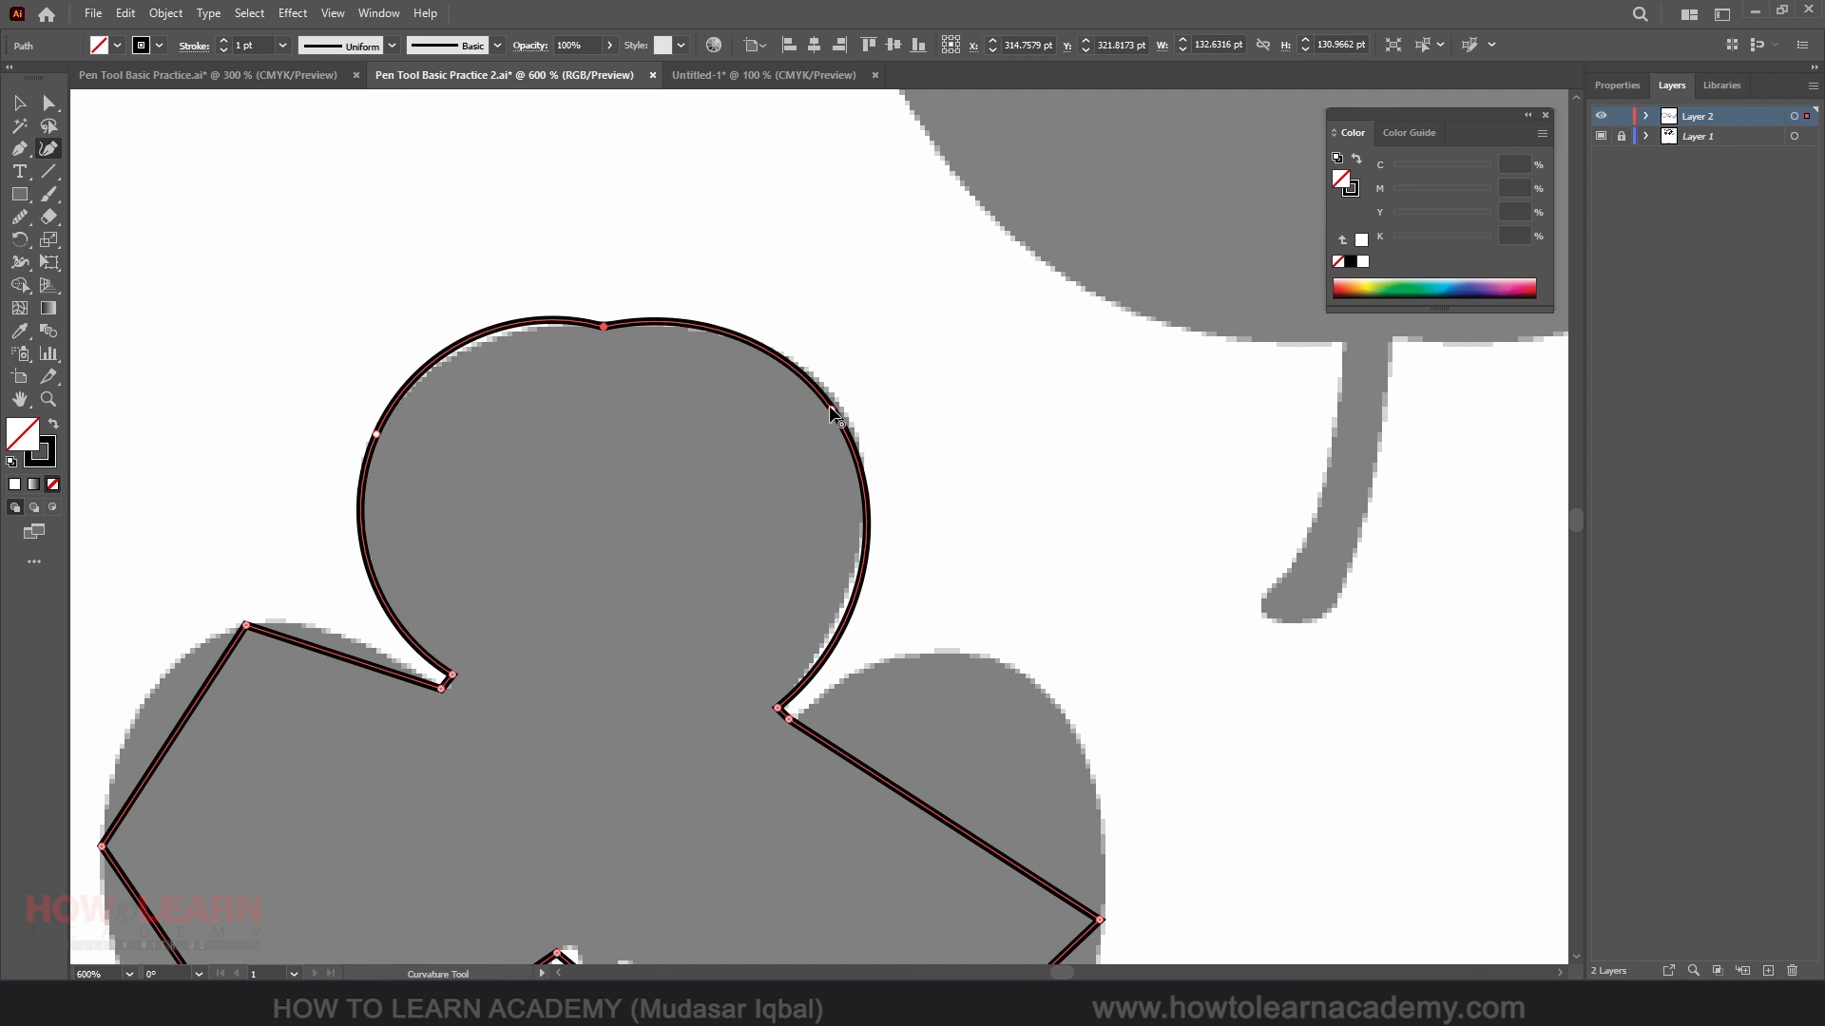
Make the top lobe's upper-right anchor a corner, shift the peak anchor toward it, and bend the segment down to the right notch outward.
{"action": "left_click_drag", "start_coordinate": [834, 412], "coordinate": [817, 378]}
{"action": "double_click", "coordinate": [818, 371]}
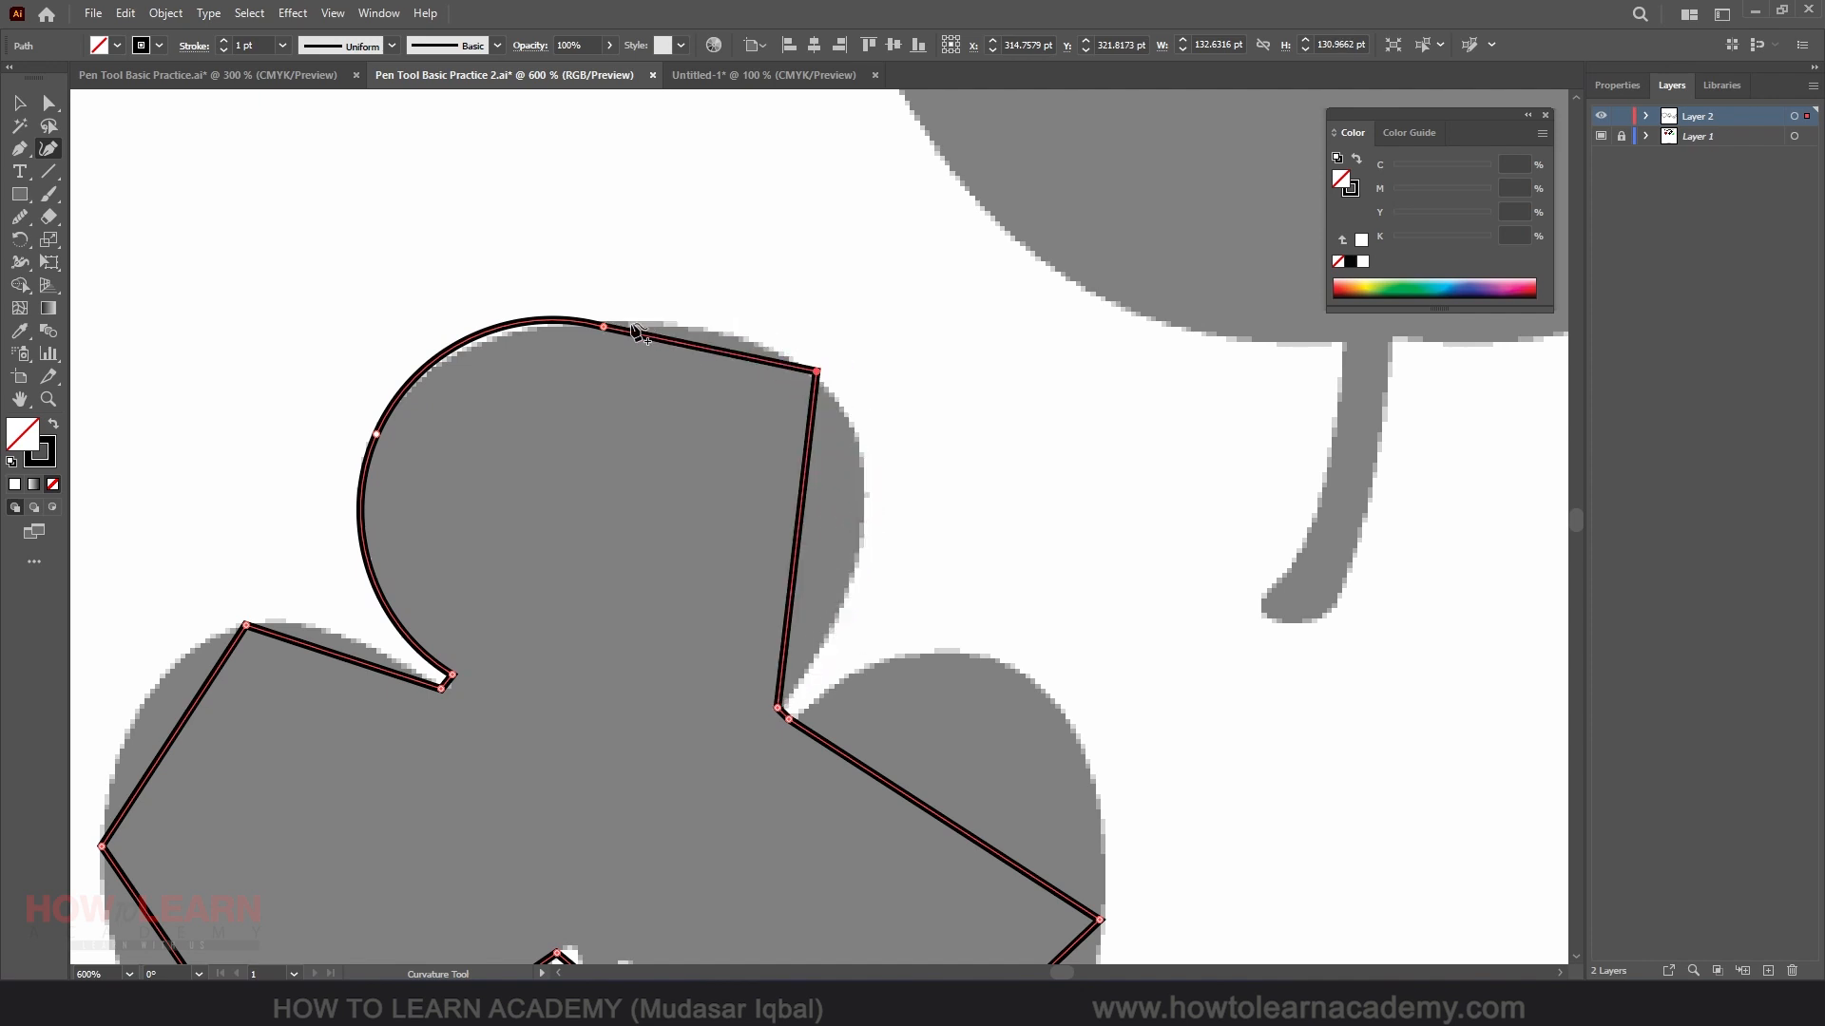
{"action": "left_click_drag", "start_coordinate": [601, 323], "coordinate": [698, 329]}
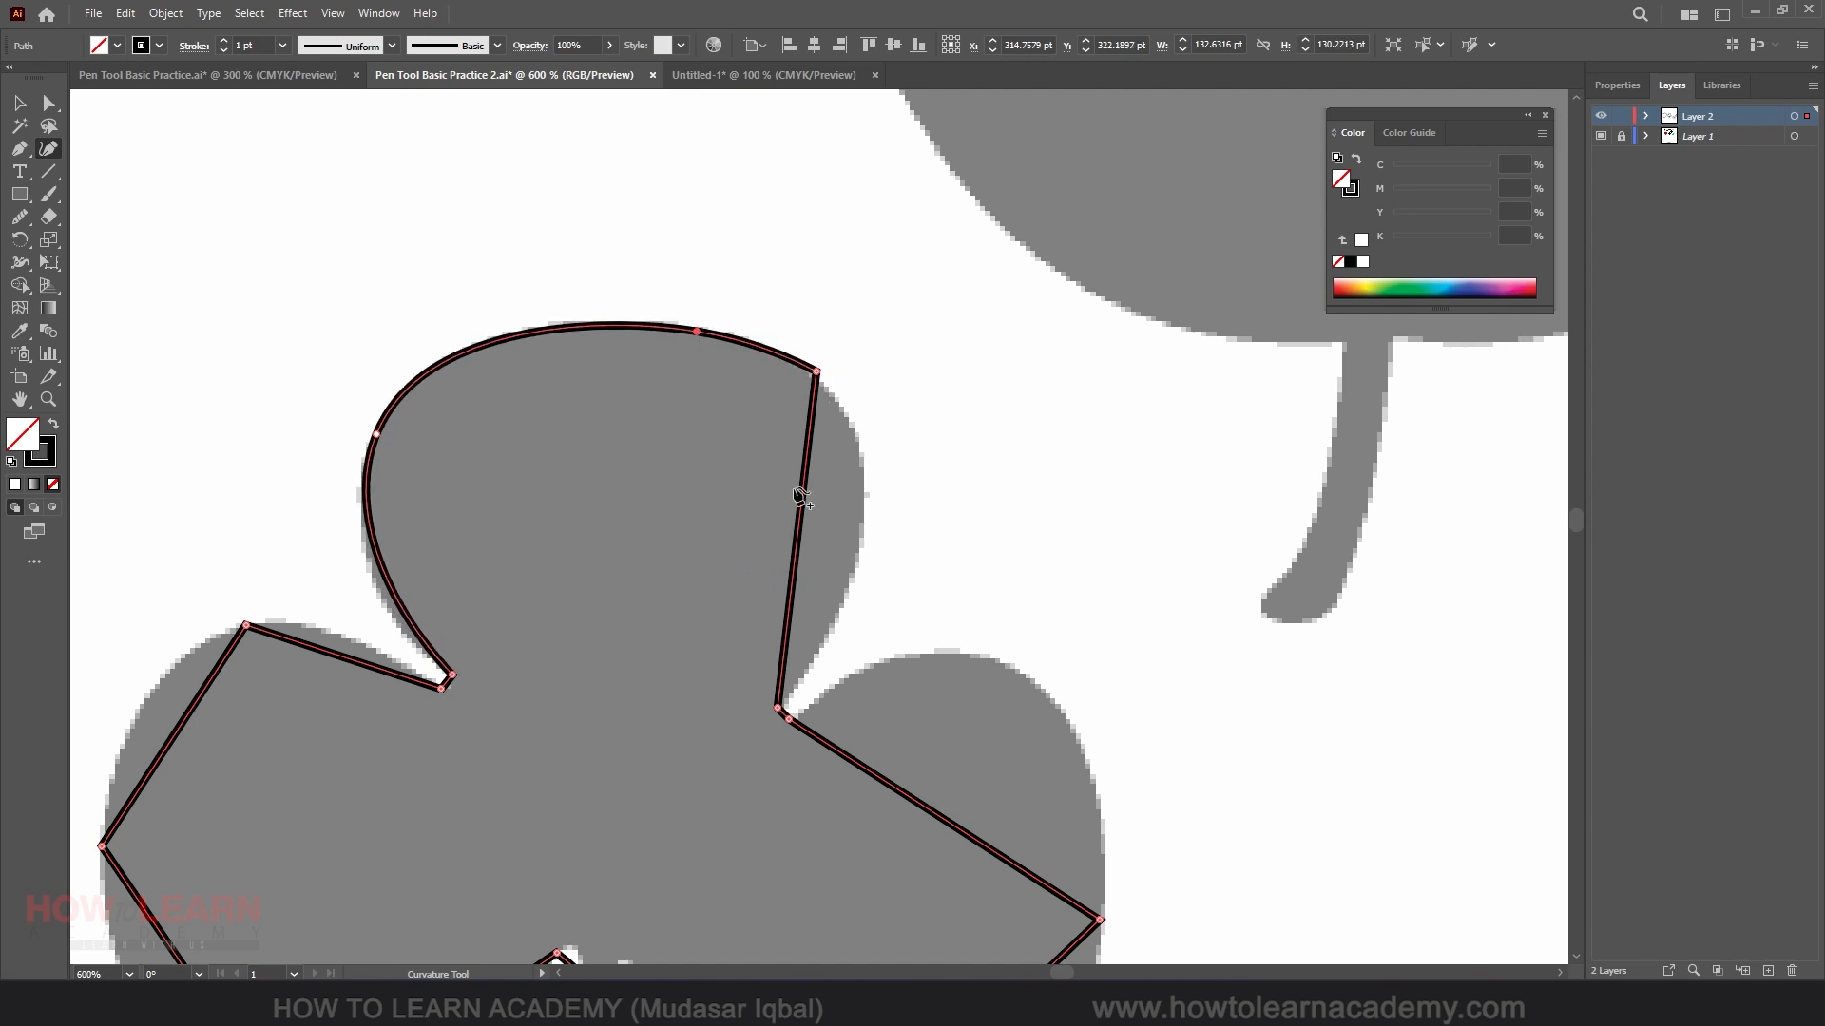
{"action": "left_click_drag", "start_coordinate": [801, 511], "coordinate": [863, 506]}
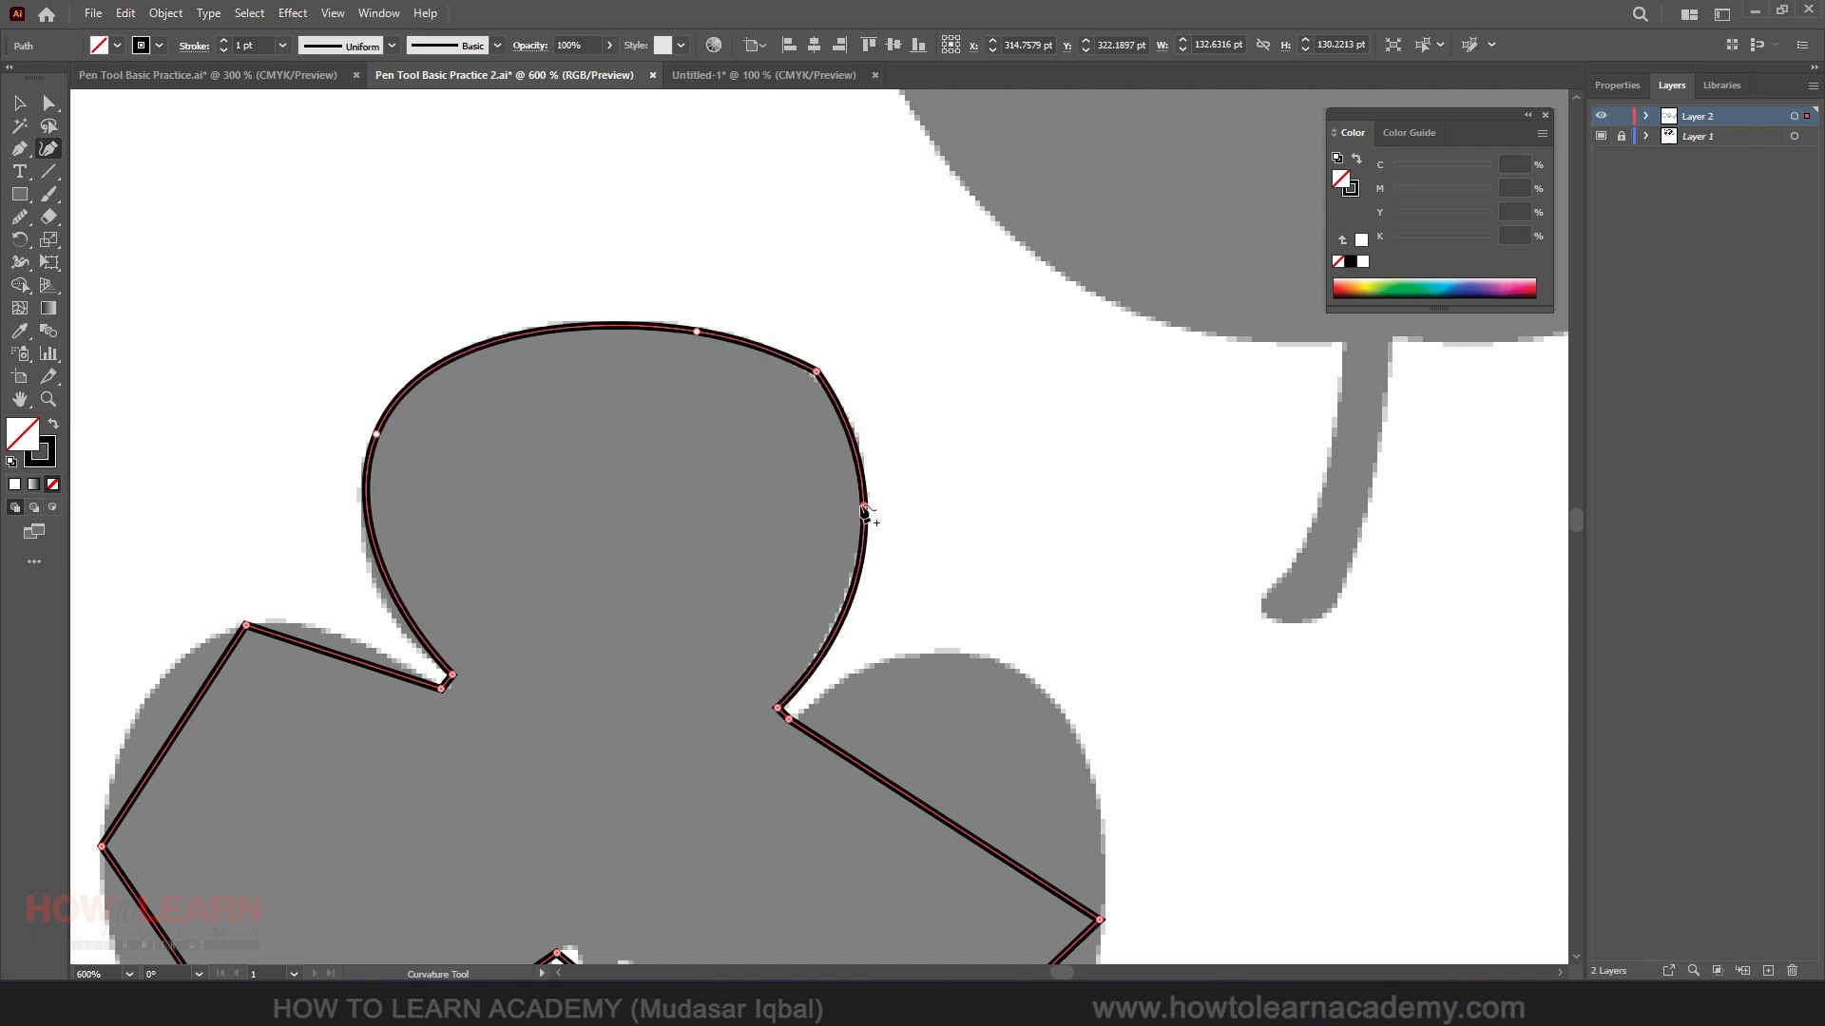
{"action": "left_click_drag", "start_coordinate": [816, 373], "coordinate": [816, 381]}
{"action": "left_click_drag", "start_coordinate": [862, 507], "coordinate": [860, 509]}
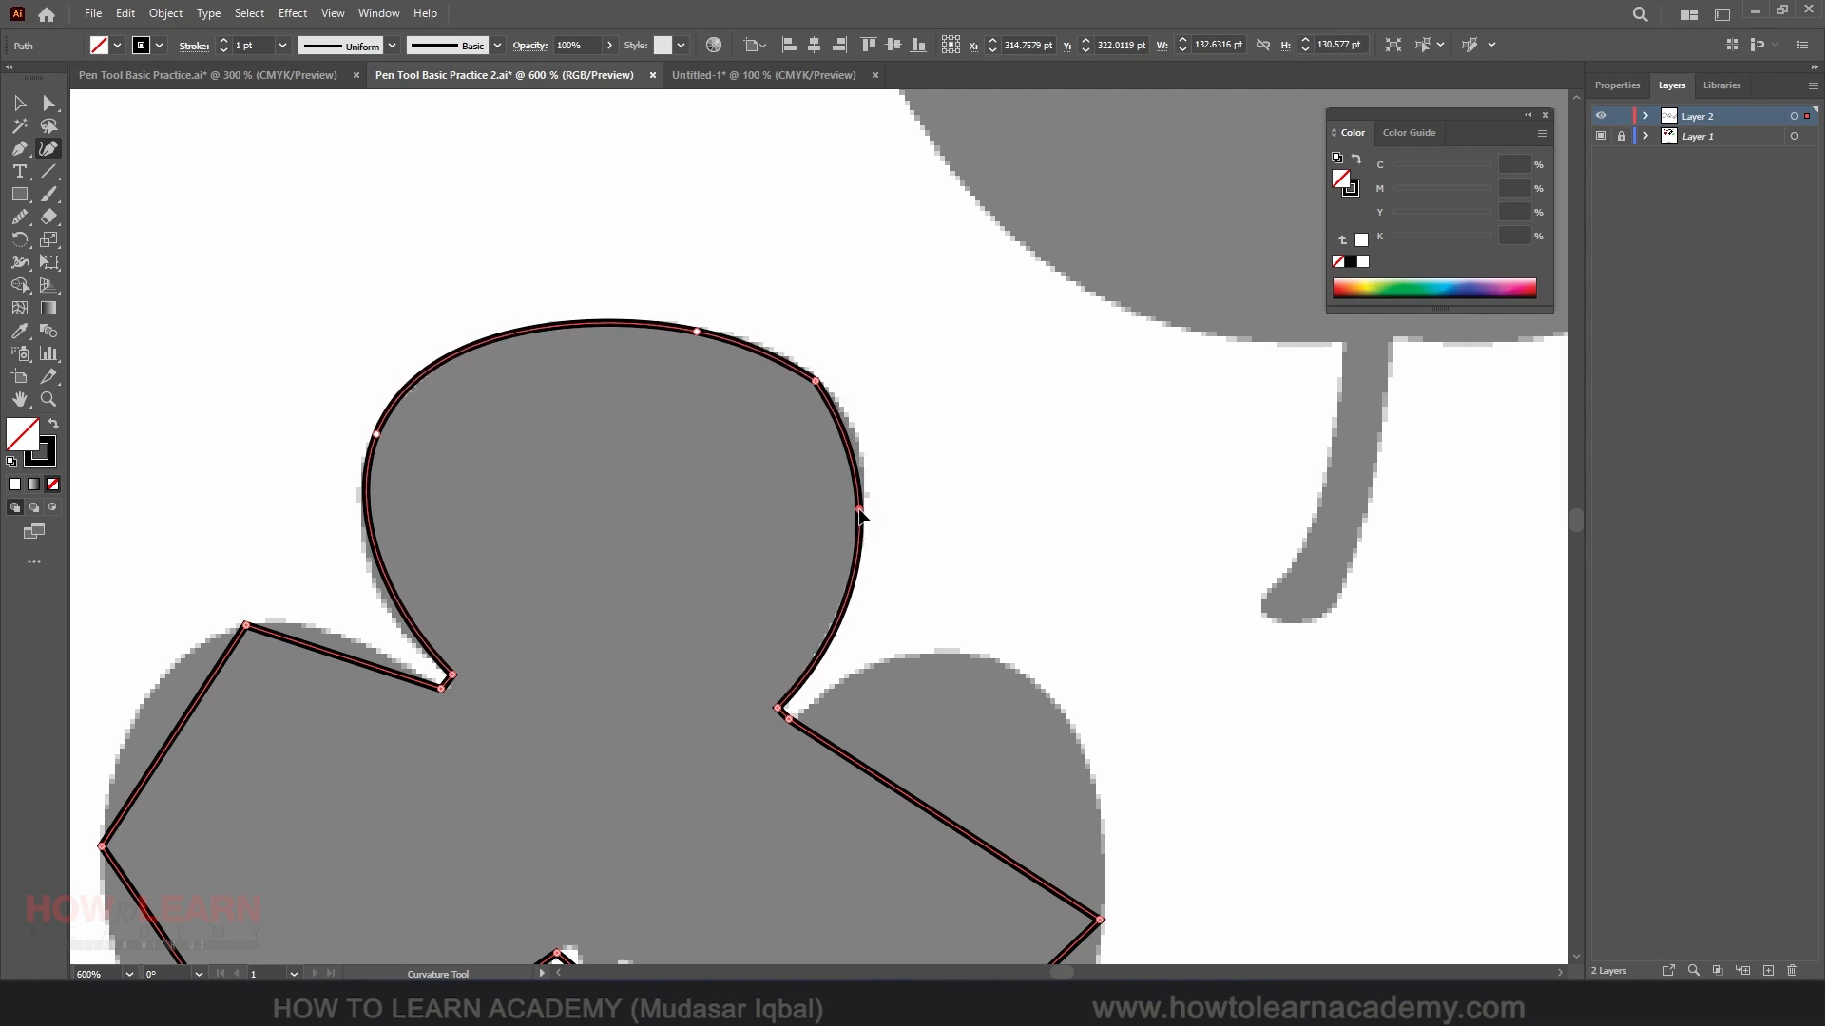
Bend the three straight segments of the club's right lobe outward with the Curvature tool to follow the template's round outline.
{"action": "scroll", "coordinate": [774, 447], "scroll_direction": "down", "scroll_amount": 2}
{"action": "scroll", "coordinate": [848, 586], "scroll_direction": "up", "scroll_amount": 2}
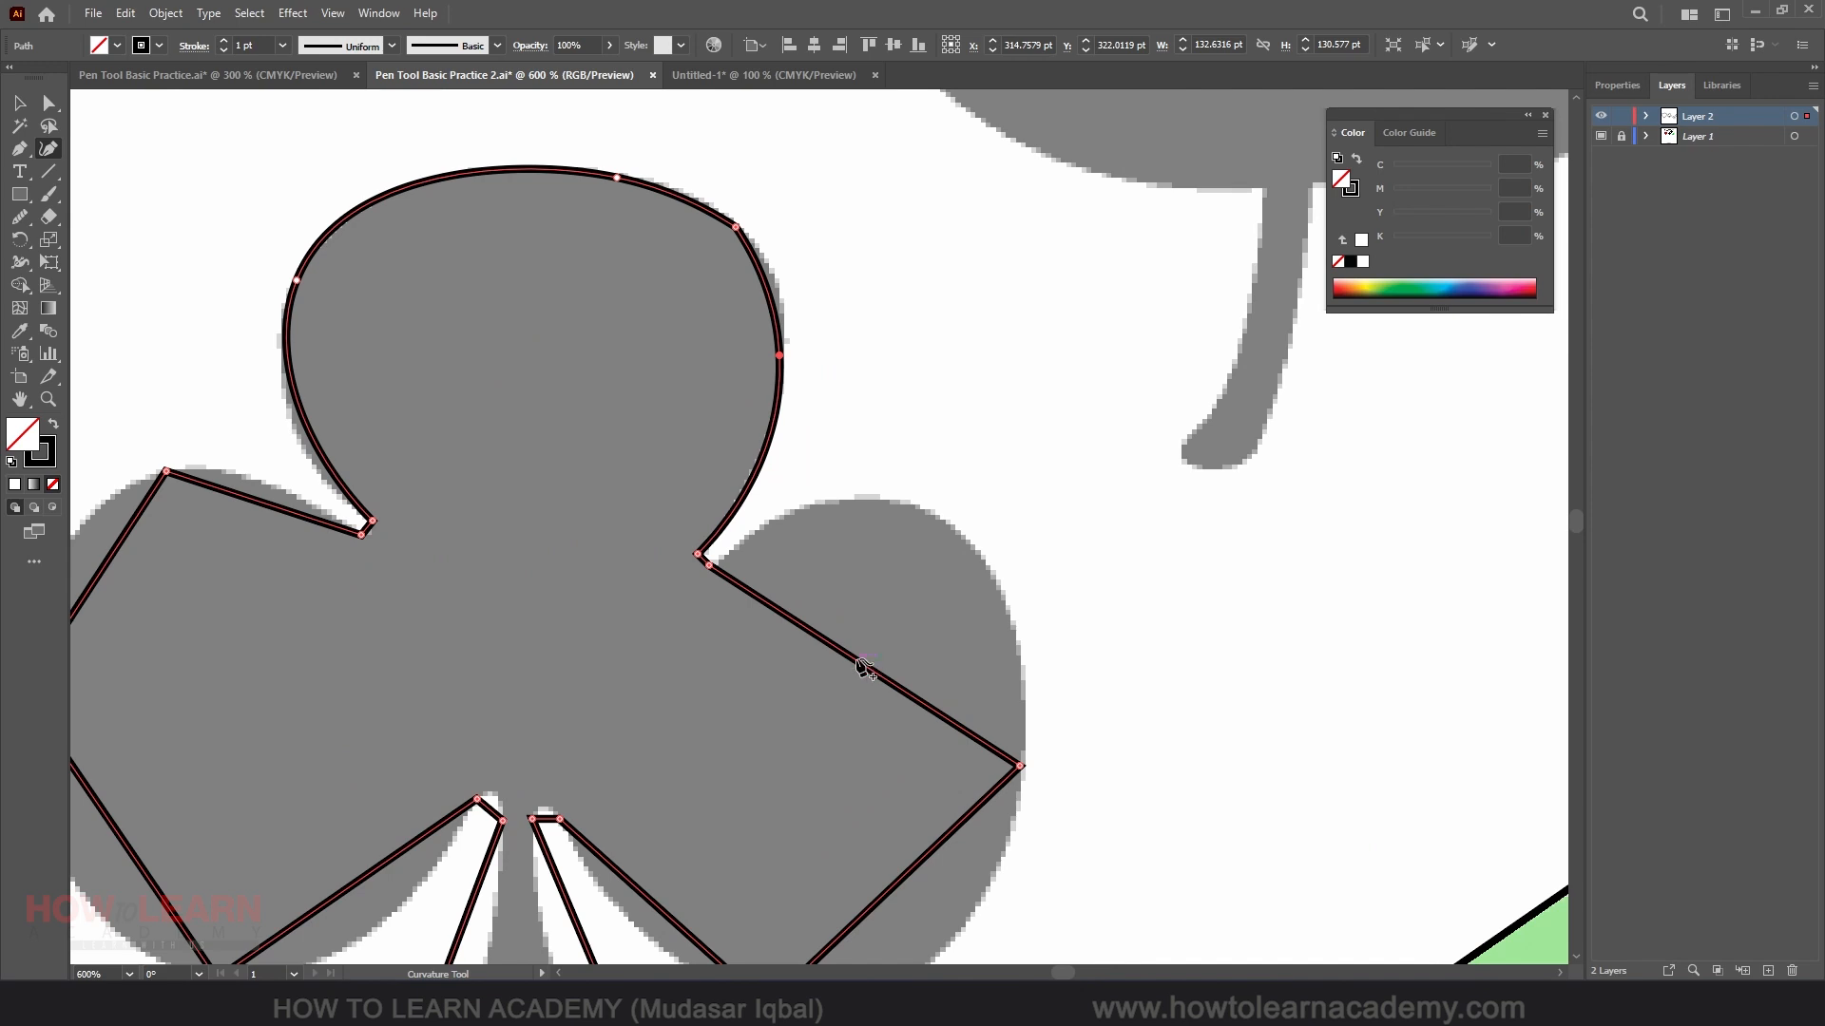
{"action": "left_click_drag", "start_coordinate": [862, 665], "coordinate": [885, 494]}
{"action": "scroll", "coordinate": [897, 516], "scroll_direction": "down", "scroll_amount": 2}
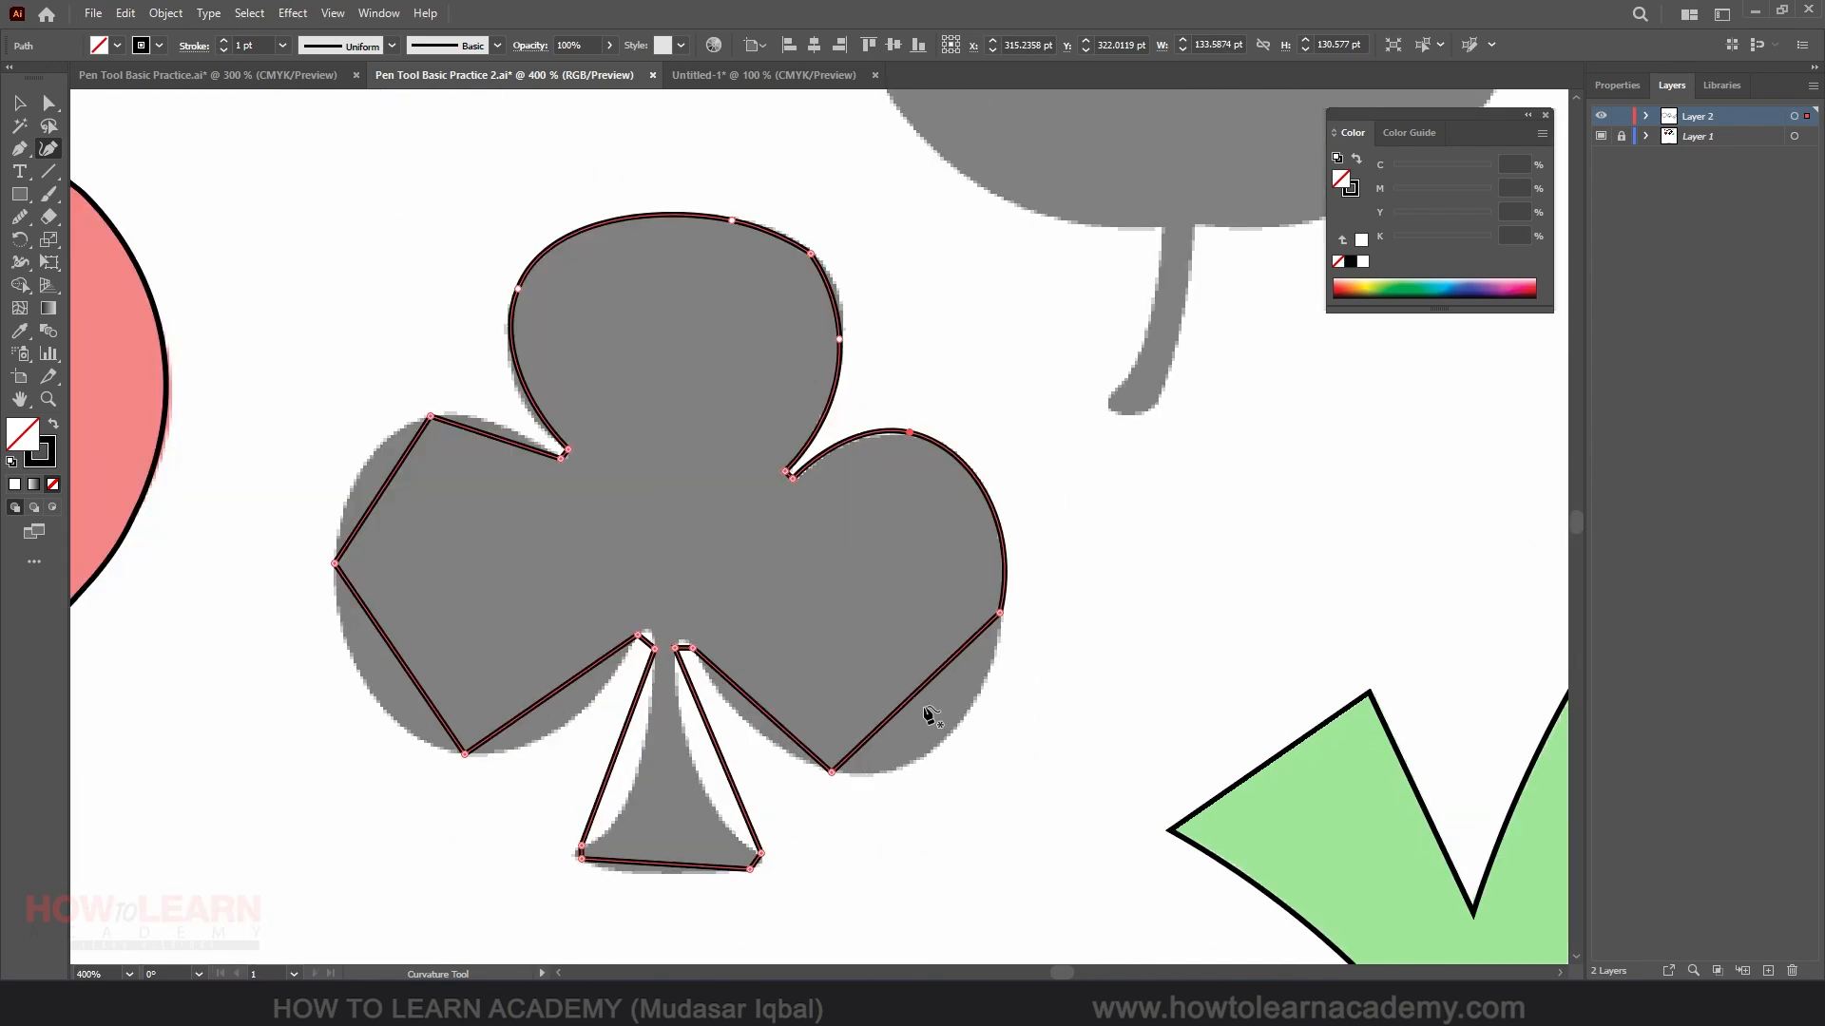
{"action": "left_click_drag", "start_coordinate": [920, 691], "coordinate": [931, 746]}
{"action": "left_click_drag", "start_coordinate": [761, 710], "coordinate": [750, 723]}
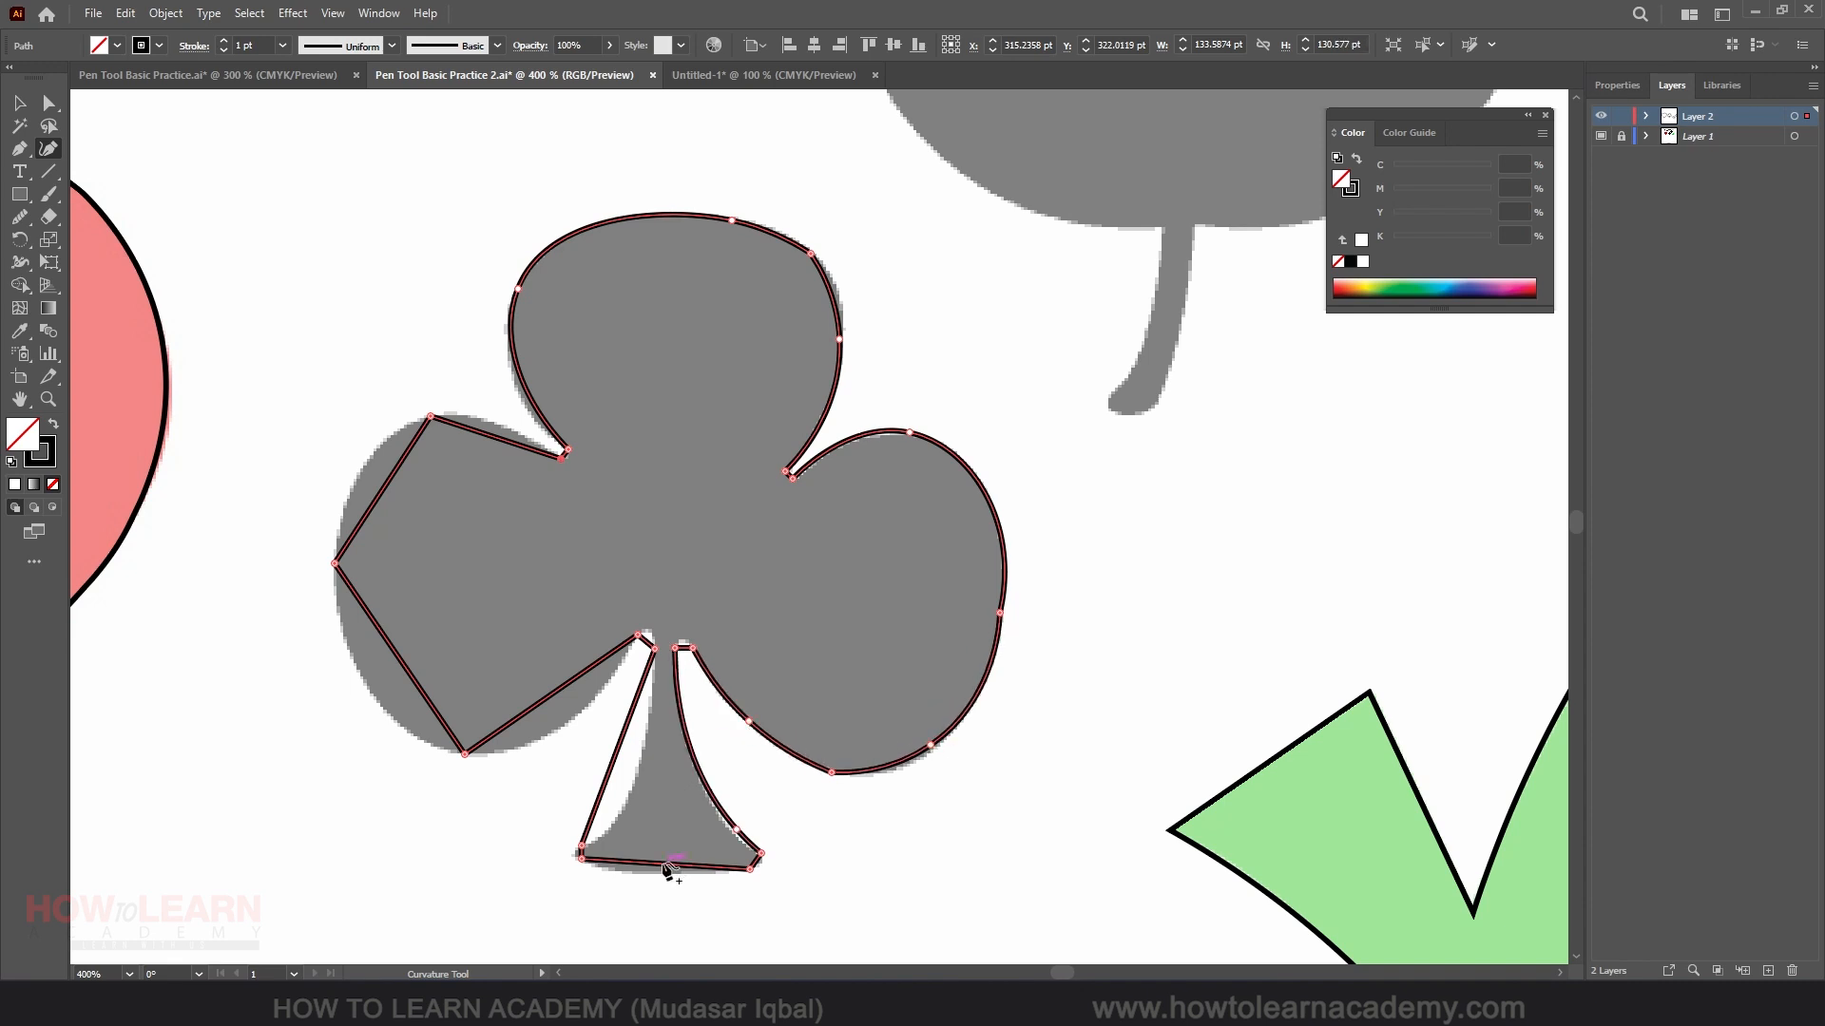
Bend the stem's base slightly downward and curve its sides inward to match the template.
{"action": "left_click_drag", "start_coordinate": [666, 866], "coordinate": [660, 871]}
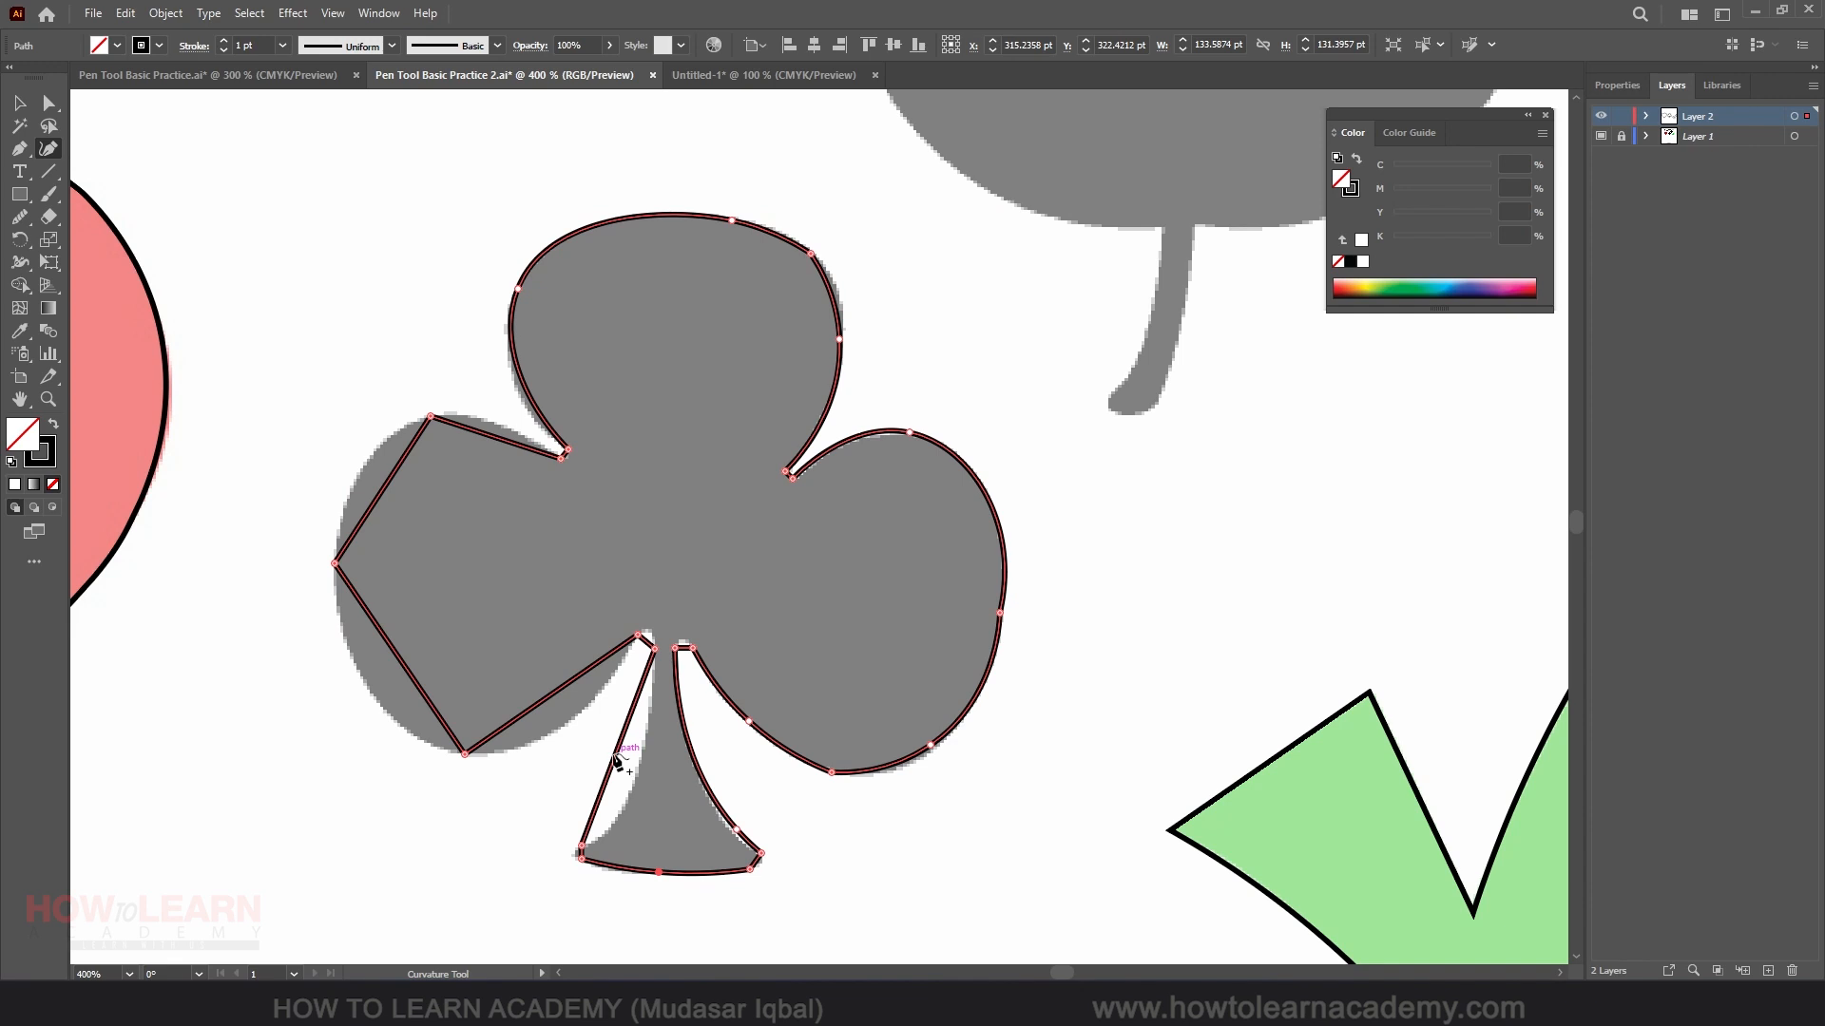
{"action": "left_click_drag", "start_coordinate": [616, 758], "coordinate": [620, 804]}
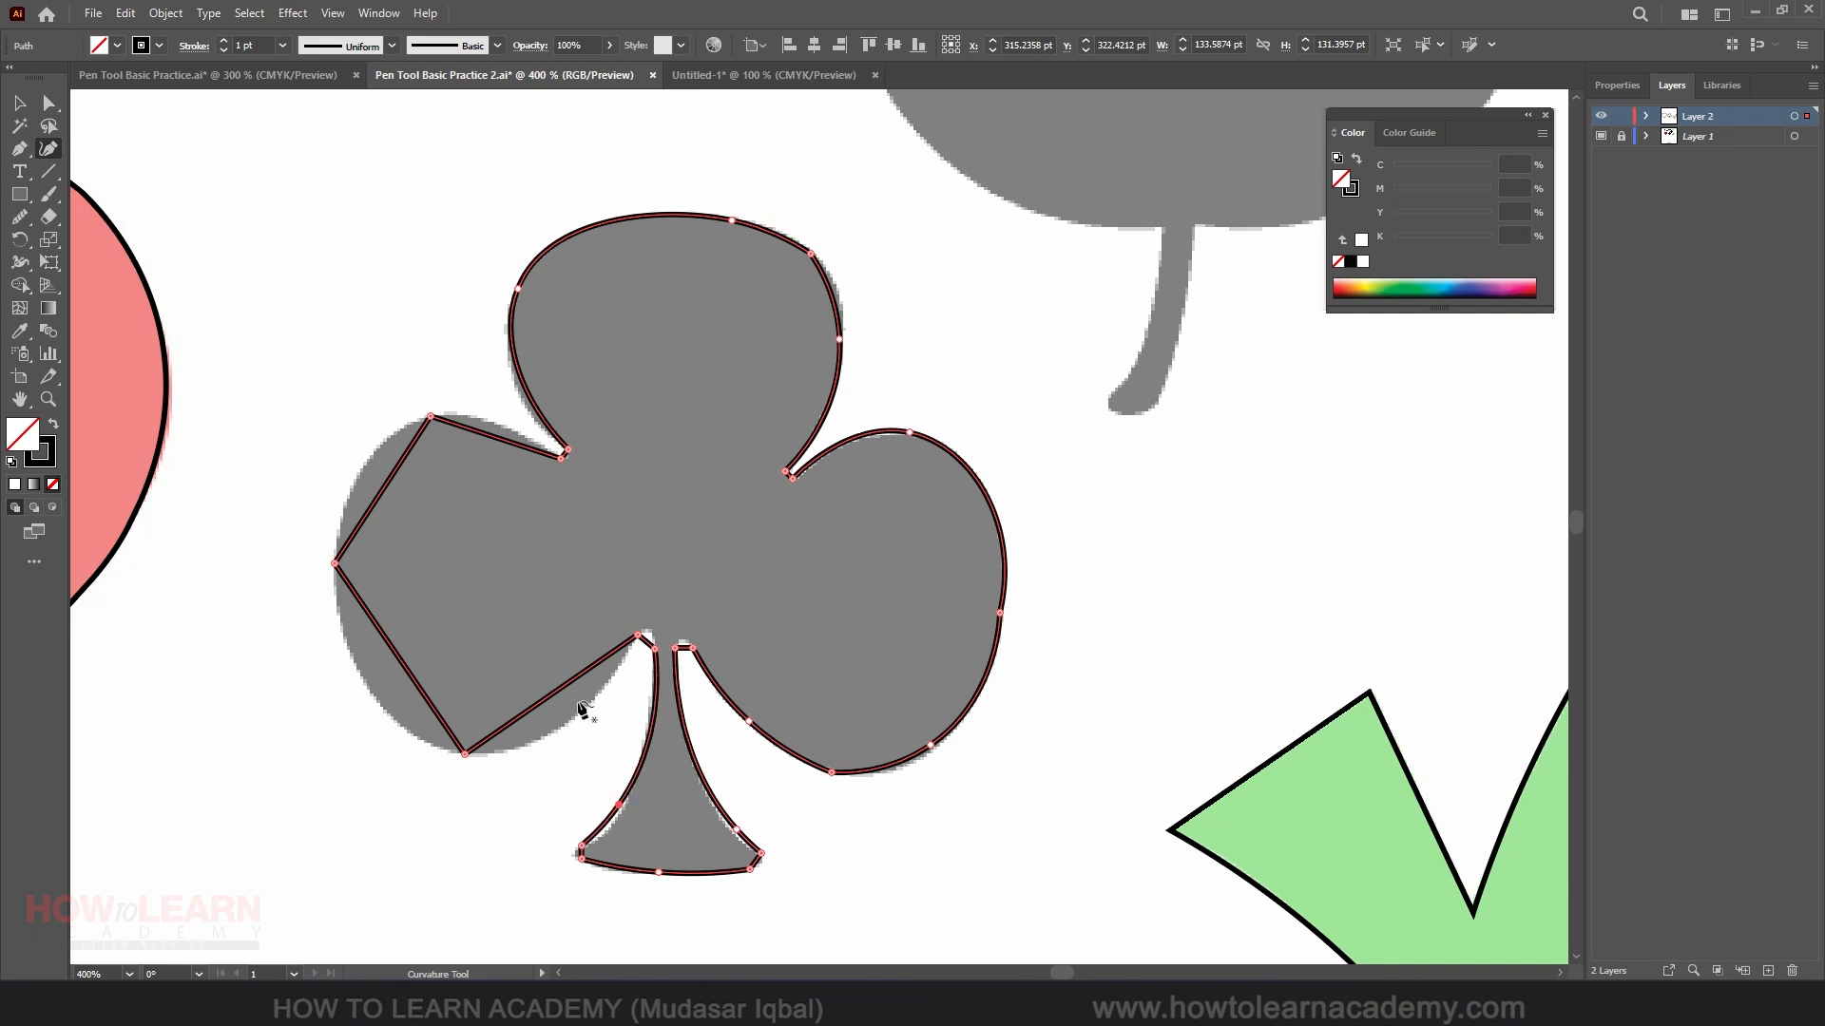
Bend the four straight segments around the club's left lobe outward, from the stem notch up to the top lobe's left notch.
{"action": "left_click_drag", "start_coordinate": [570, 683], "coordinate": [567, 721]}
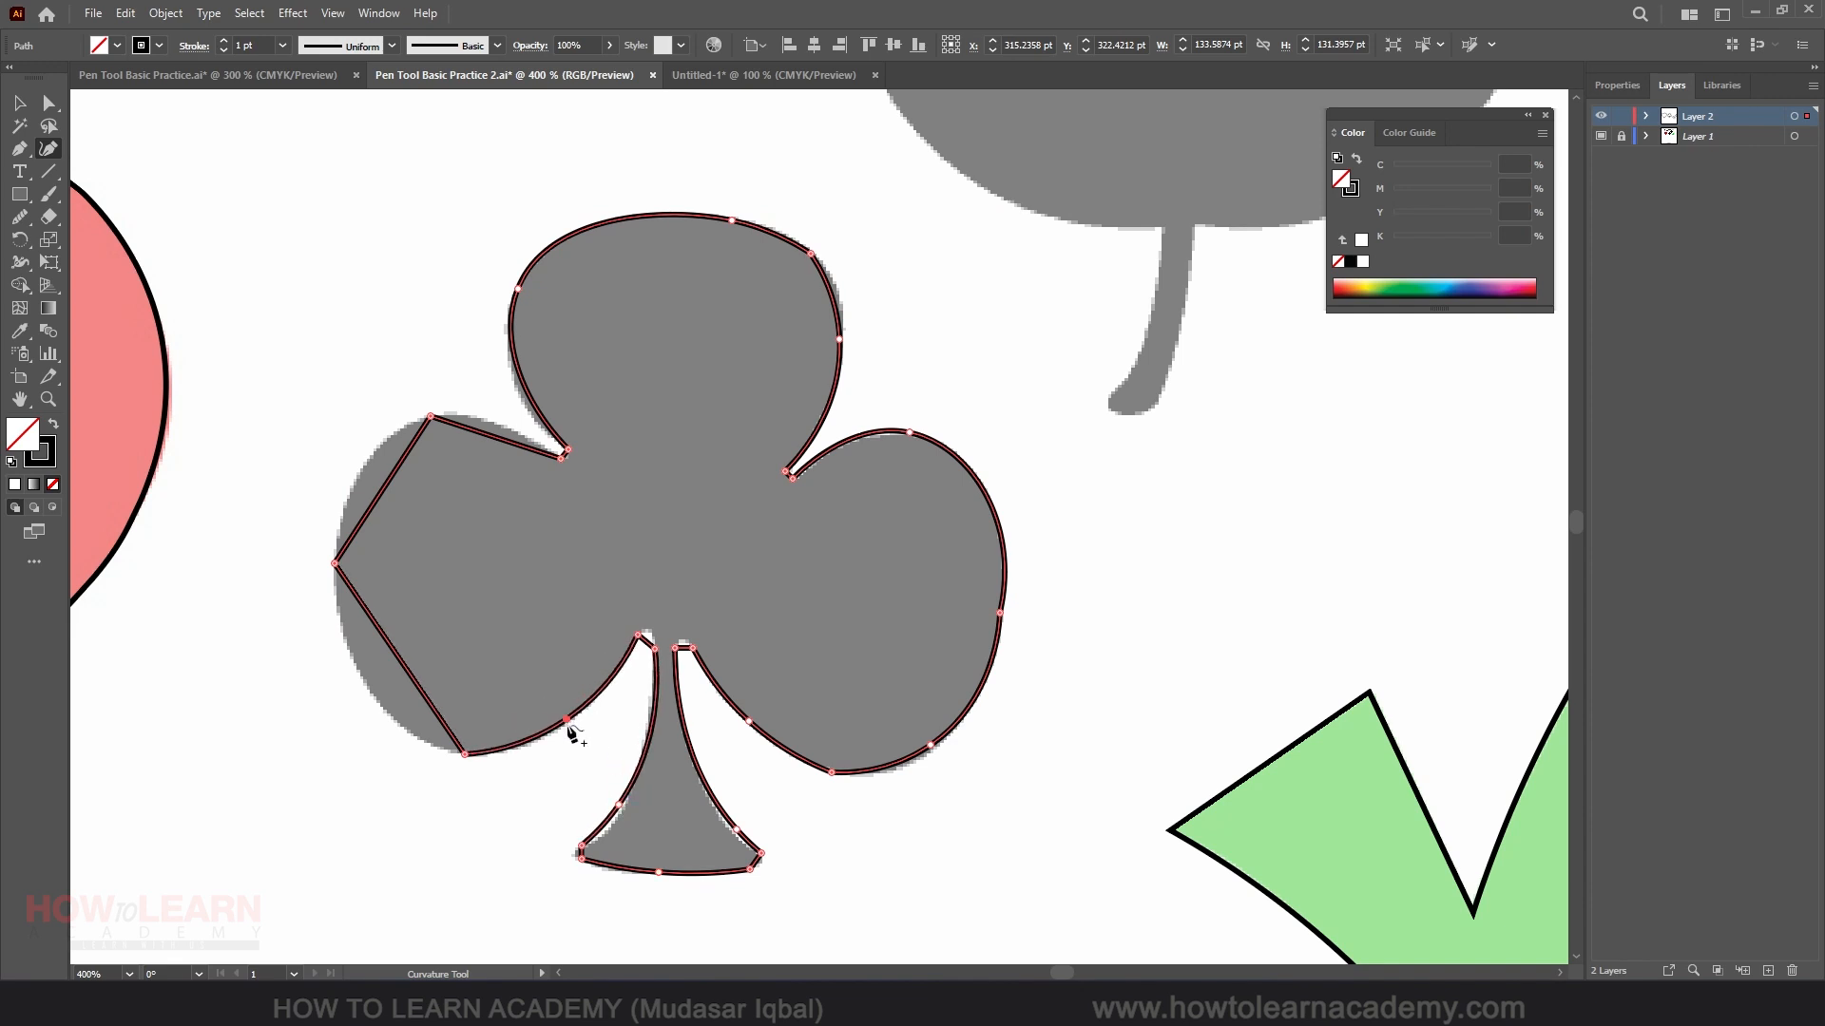
{"action": "left_click_drag", "start_coordinate": [401, 663], "coordinate": [368, 679]}
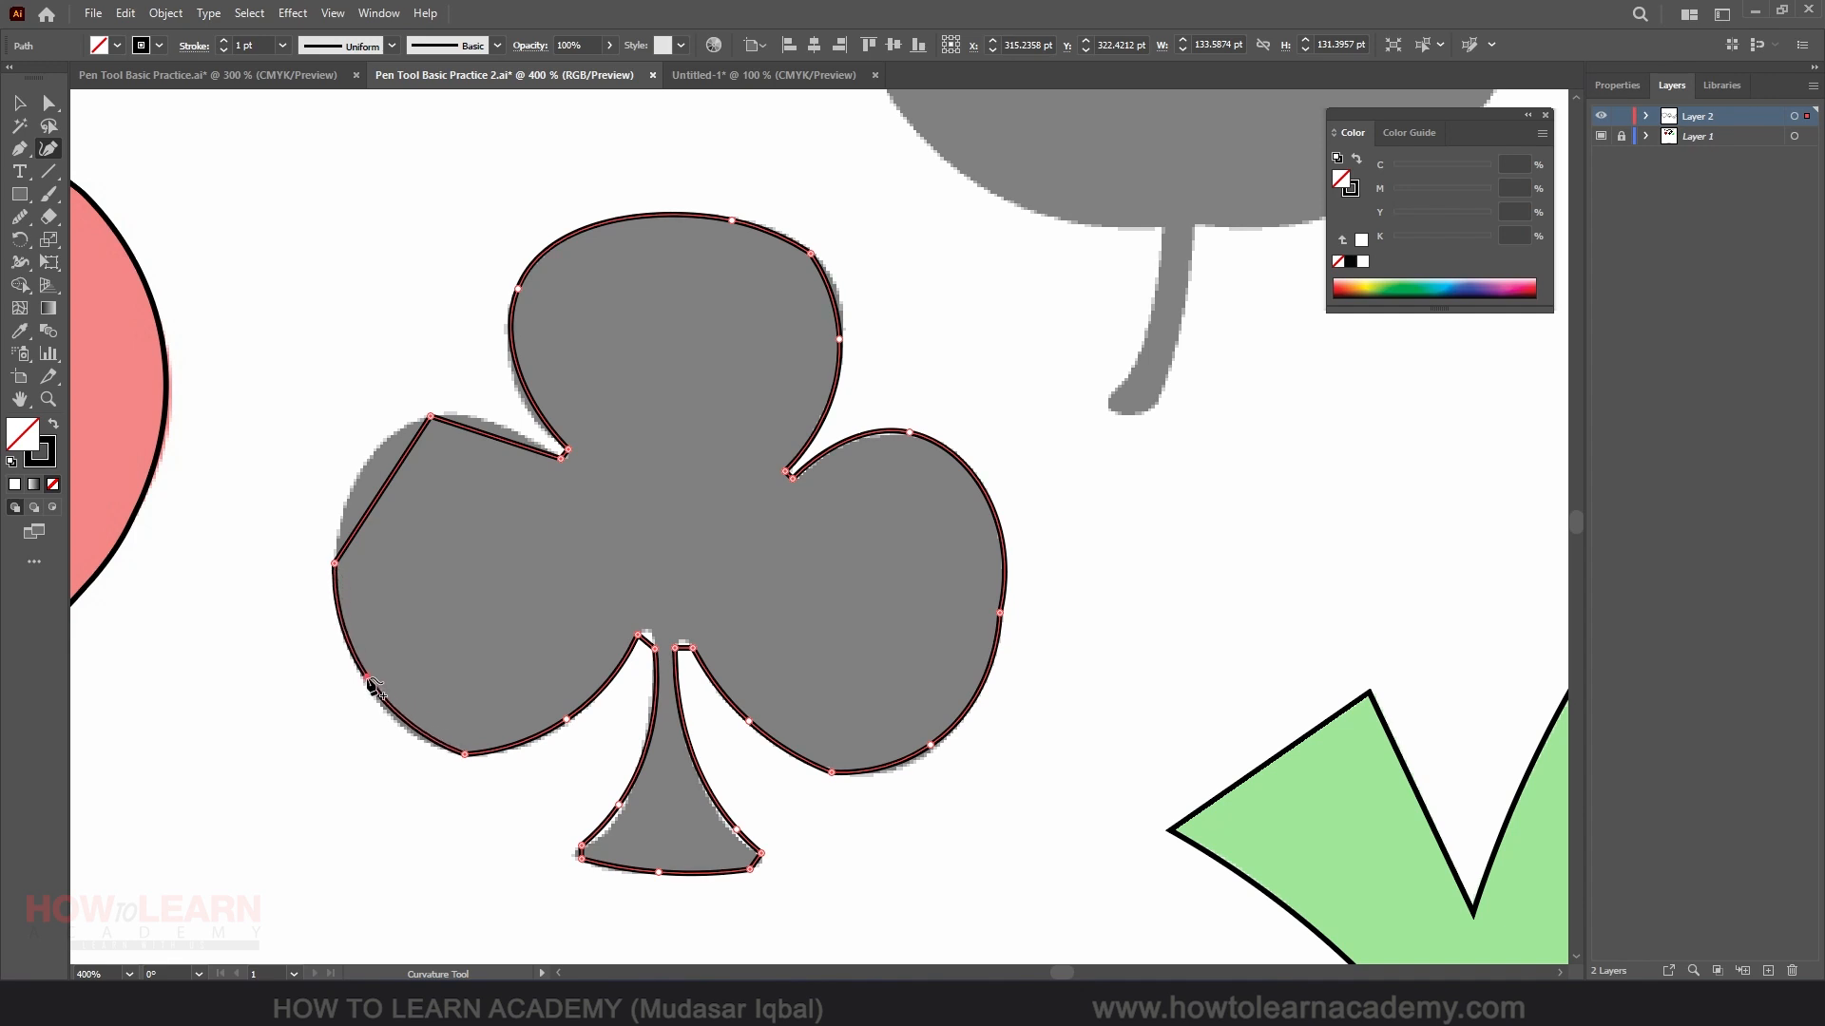
{"action": "left_click_drag", "start_coordinate": [380, 499], "coordinate": [369, 467]}
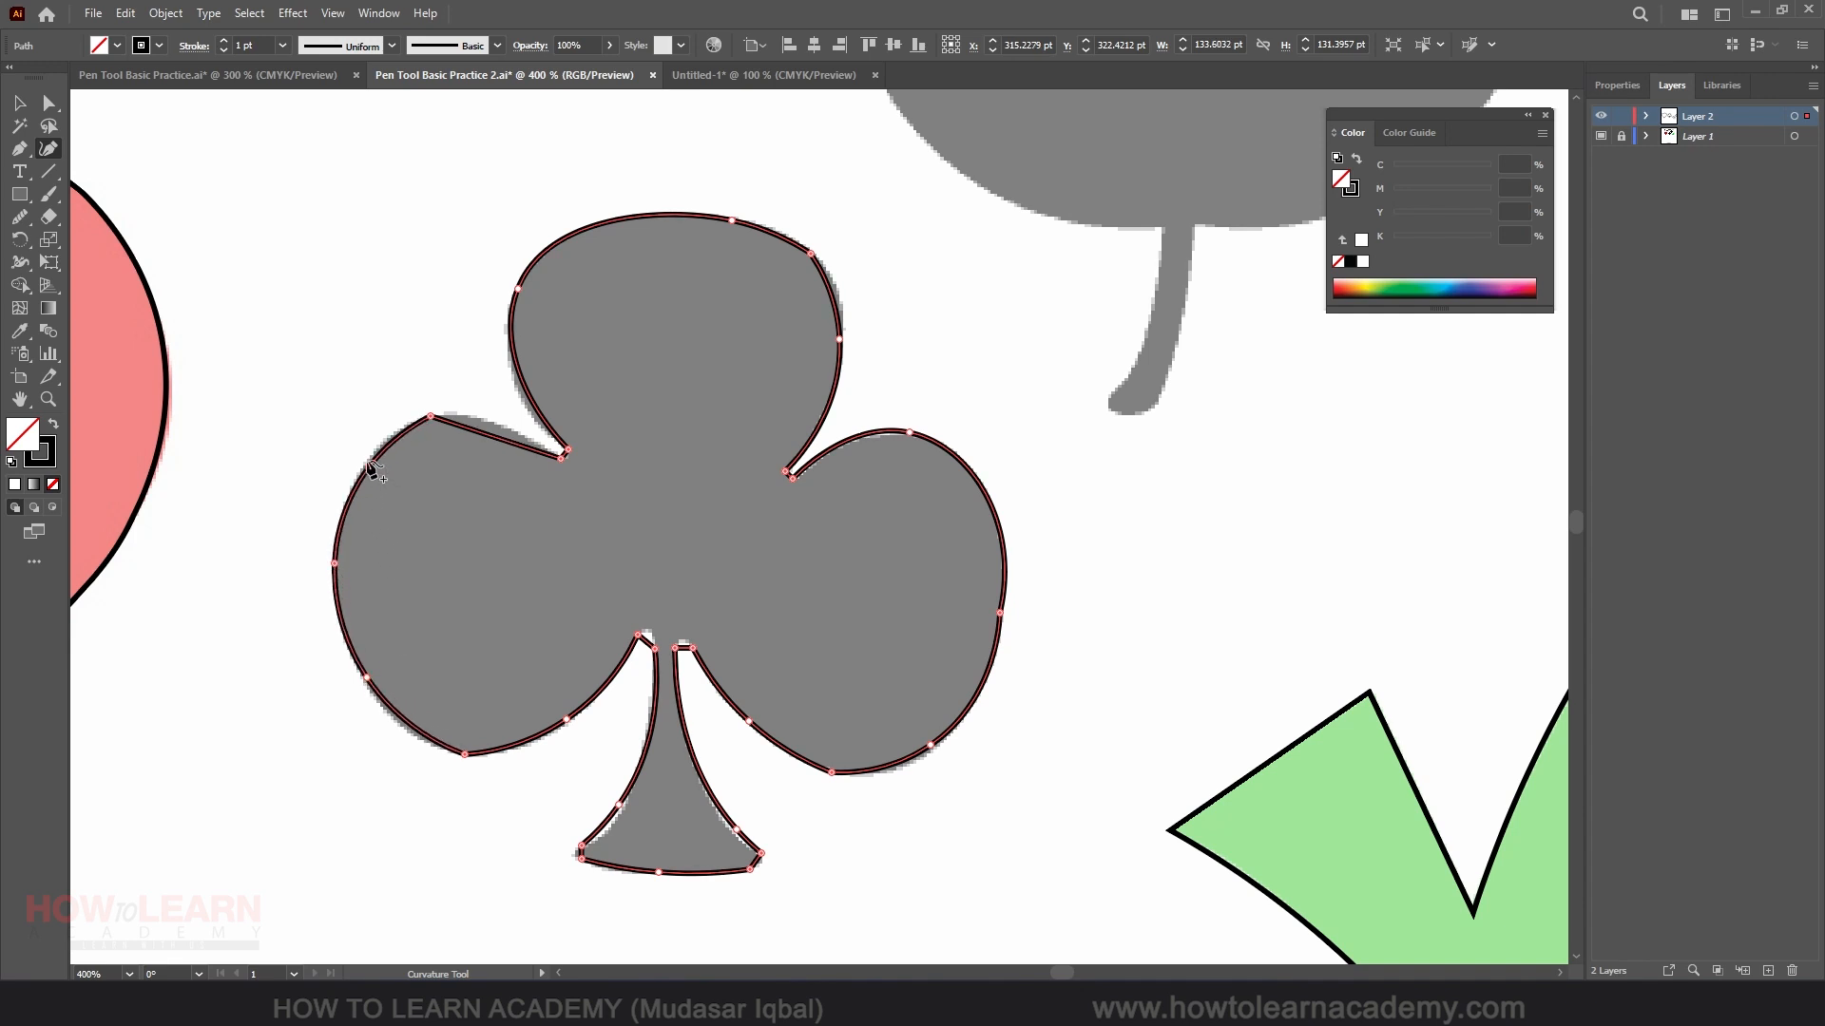
{"action": "left_click_drag", "start_coordinate": [501, 443], "coordinate": [501, 427]}
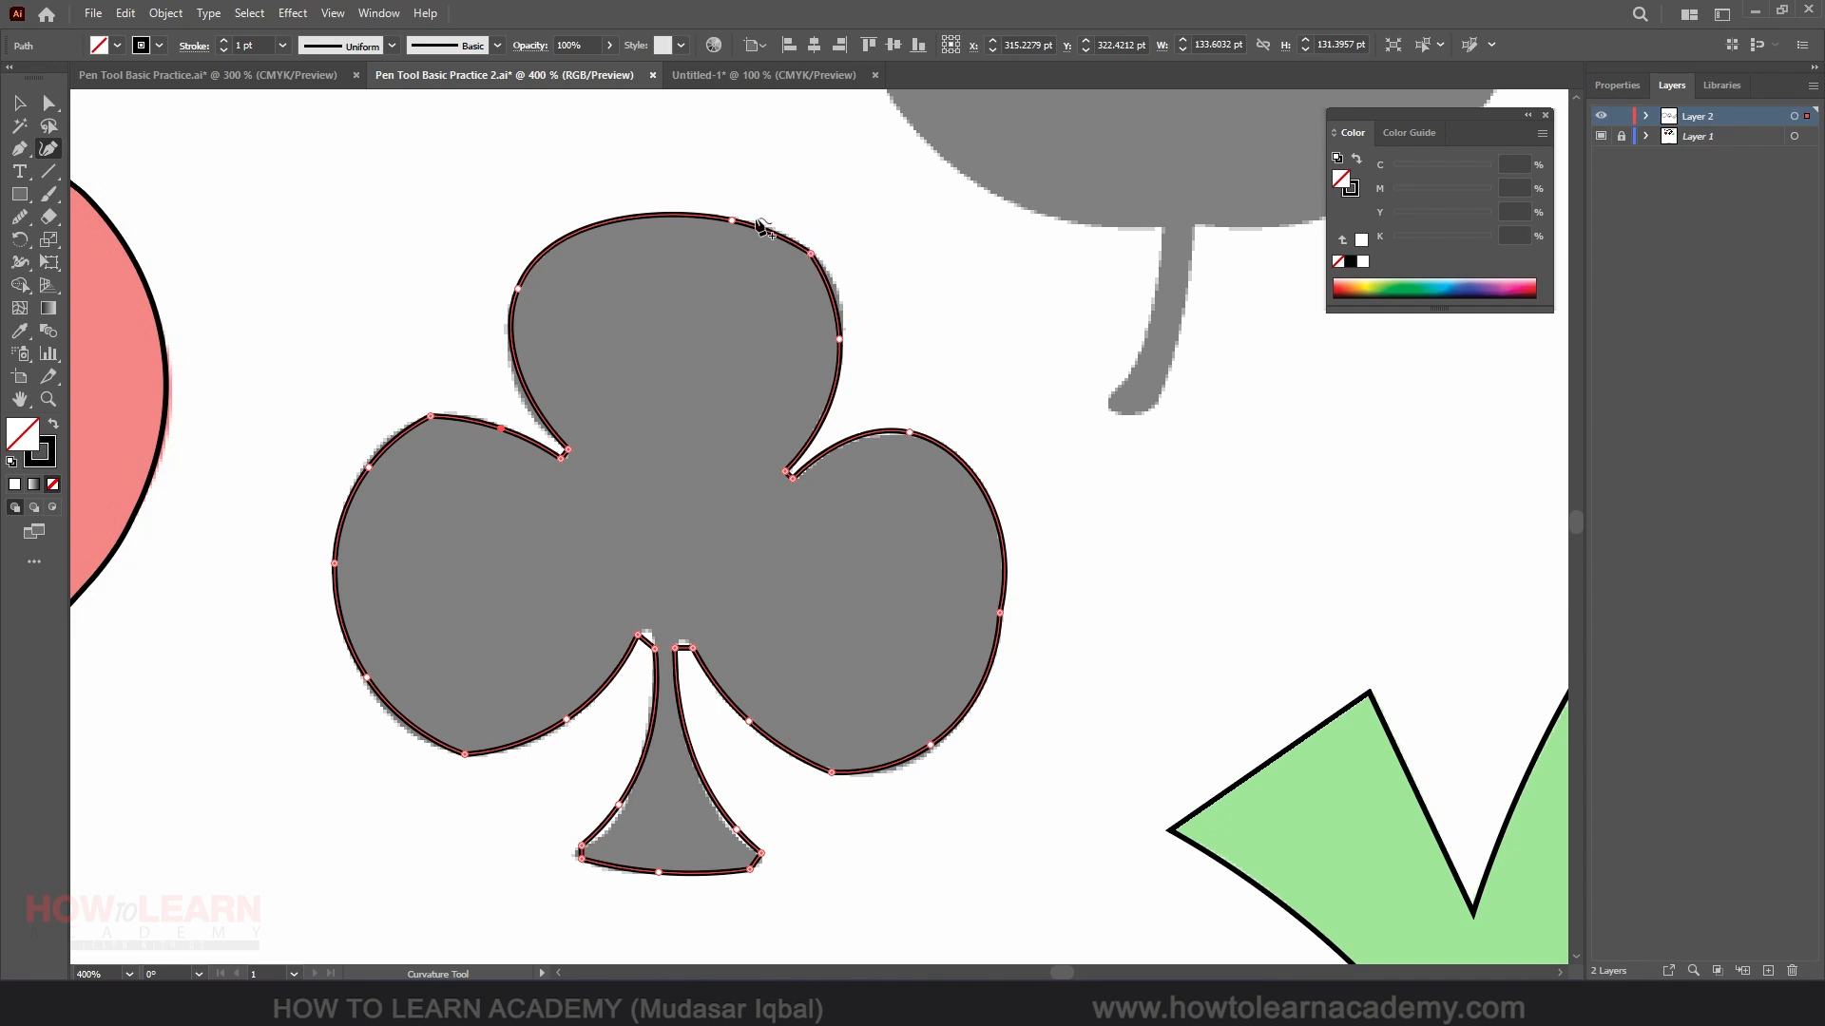
Move the top lobe's peak anchor to the lobe's upper-left edge and the upper-right corner anchor slightly down and outward.
{"action": "left_click_drag", "start_coordinate": [730, 219], "coordinate": [567, 237]}
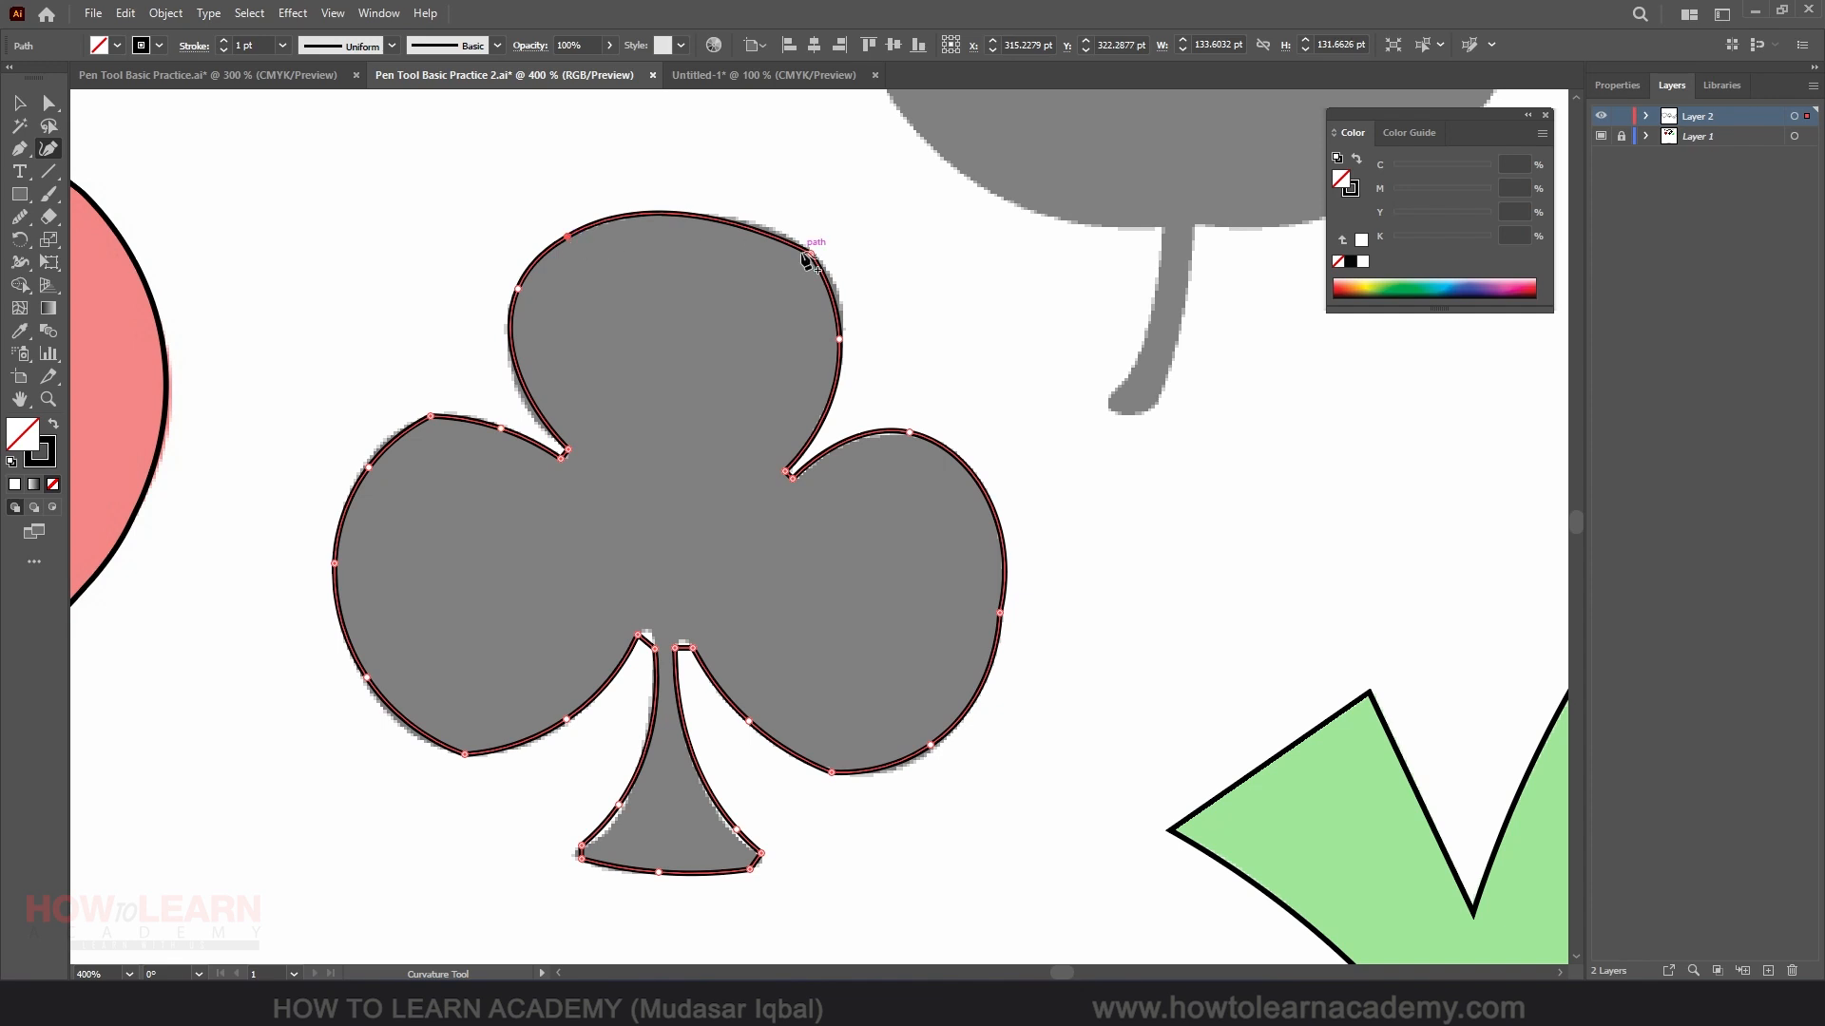
{"action": "mouse_move", "coordinate": [811, 253]}
{"action": "left_mouse_down"}
{"action": "mouse_move", "coordinate": [783, 234]}
{"action": "mouse_move", "coordinate": [824, 267]}
{"action": "left_mouse_up"}
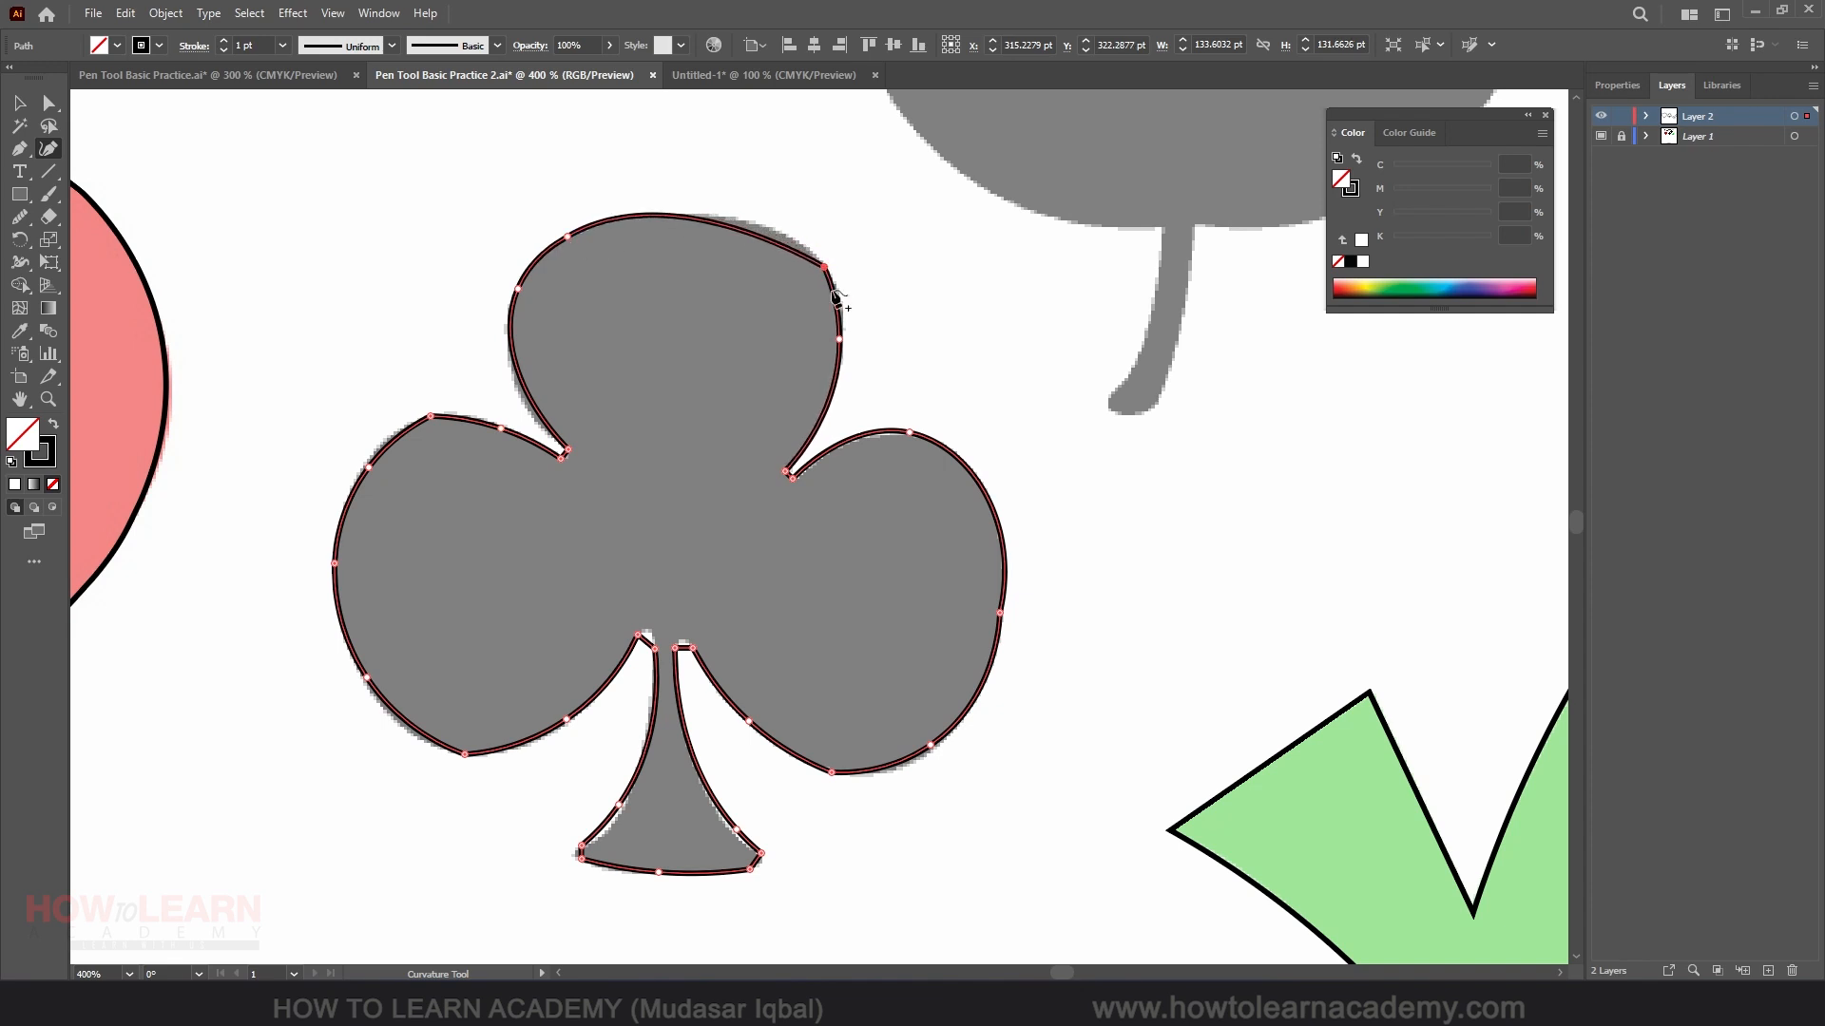
Delete the two anchors on the top lobe's right side with the Pen tool and bend the remaining segment outward along the lobe.
{"action": "left_click", "coordinate": [19, 148]}
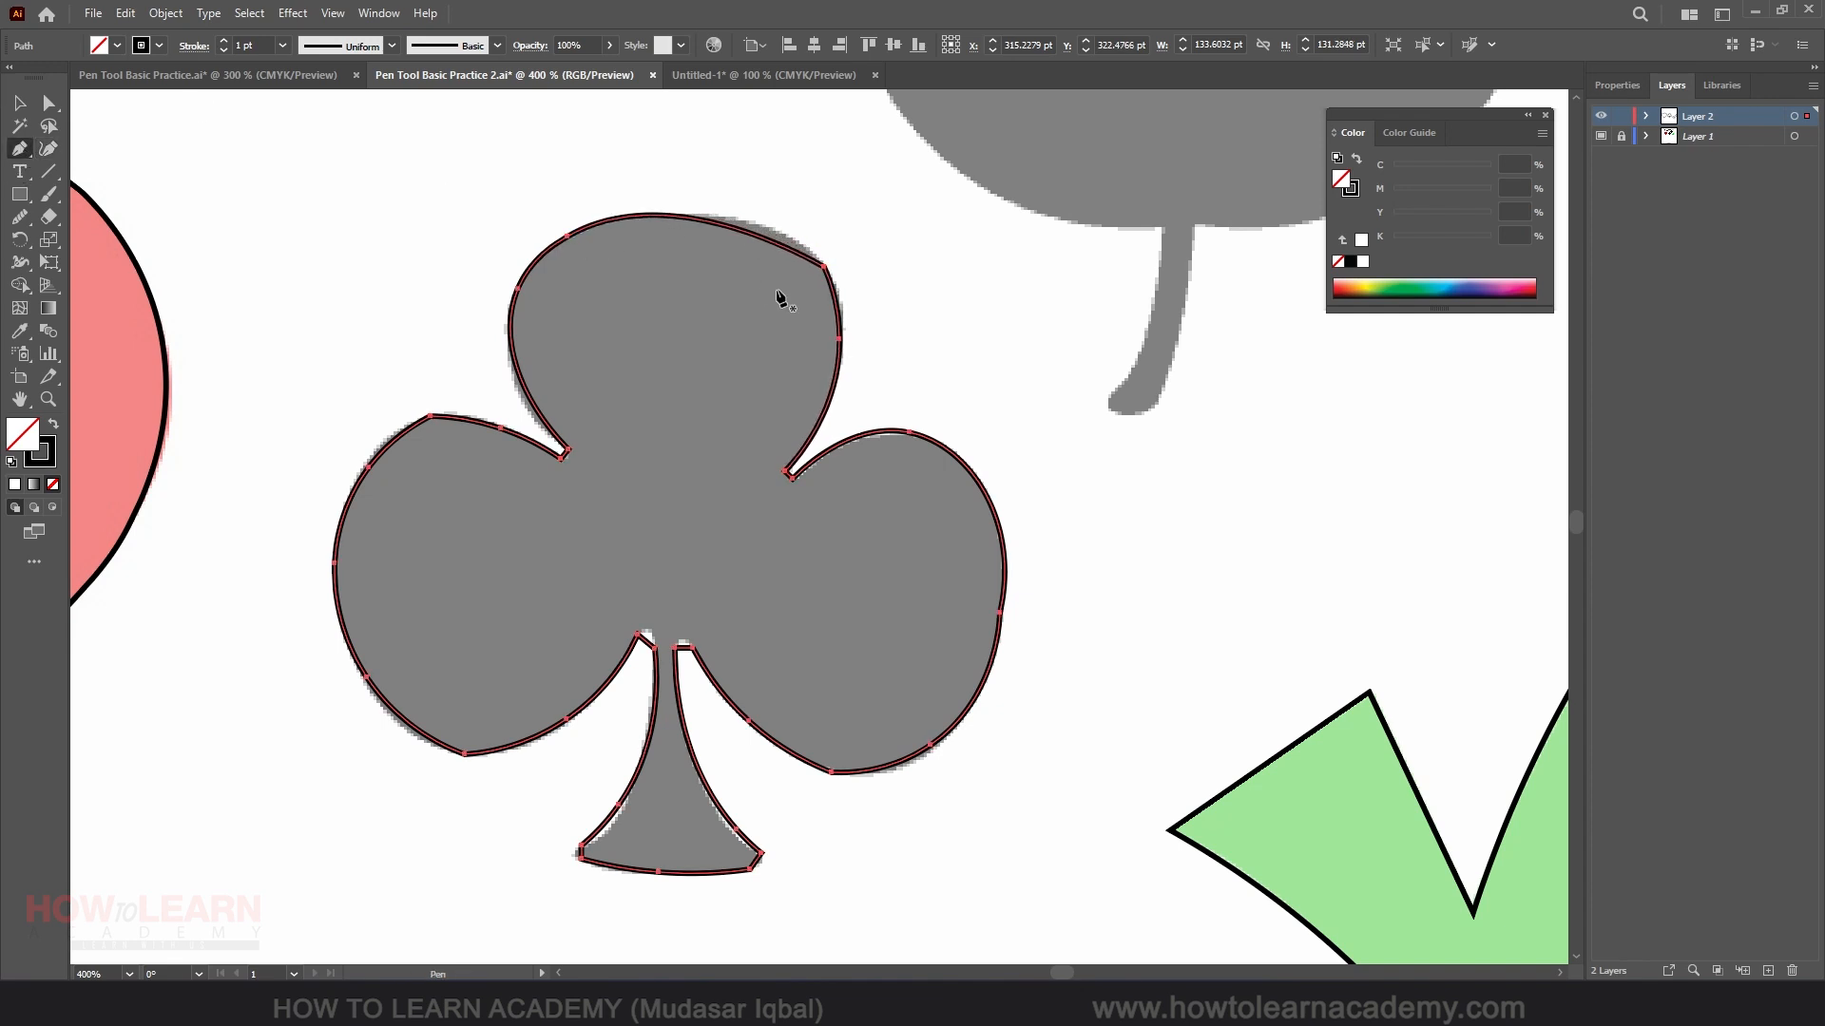
{"action": "left_click", "coordinate": [839, 337]}
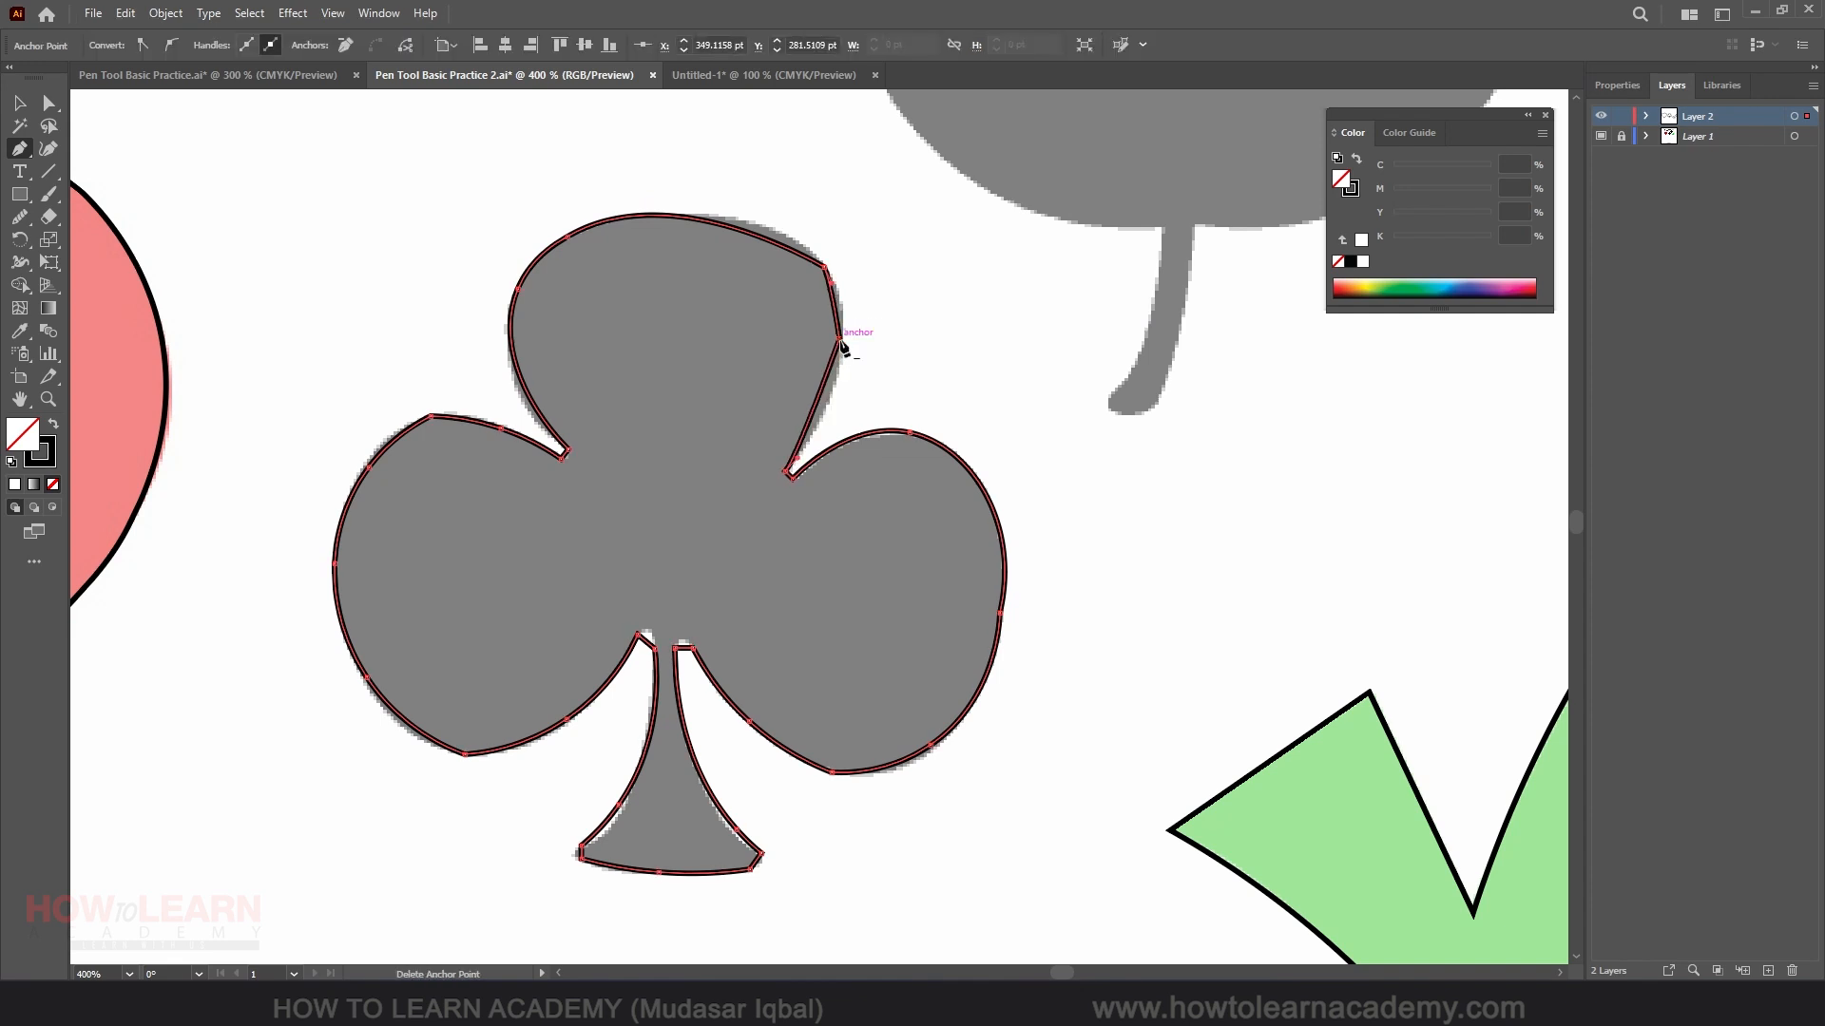
{"action": "left_click", "coordinate": [840, 338]}
{"action": "left_click", "coordinate": [824, 267]}
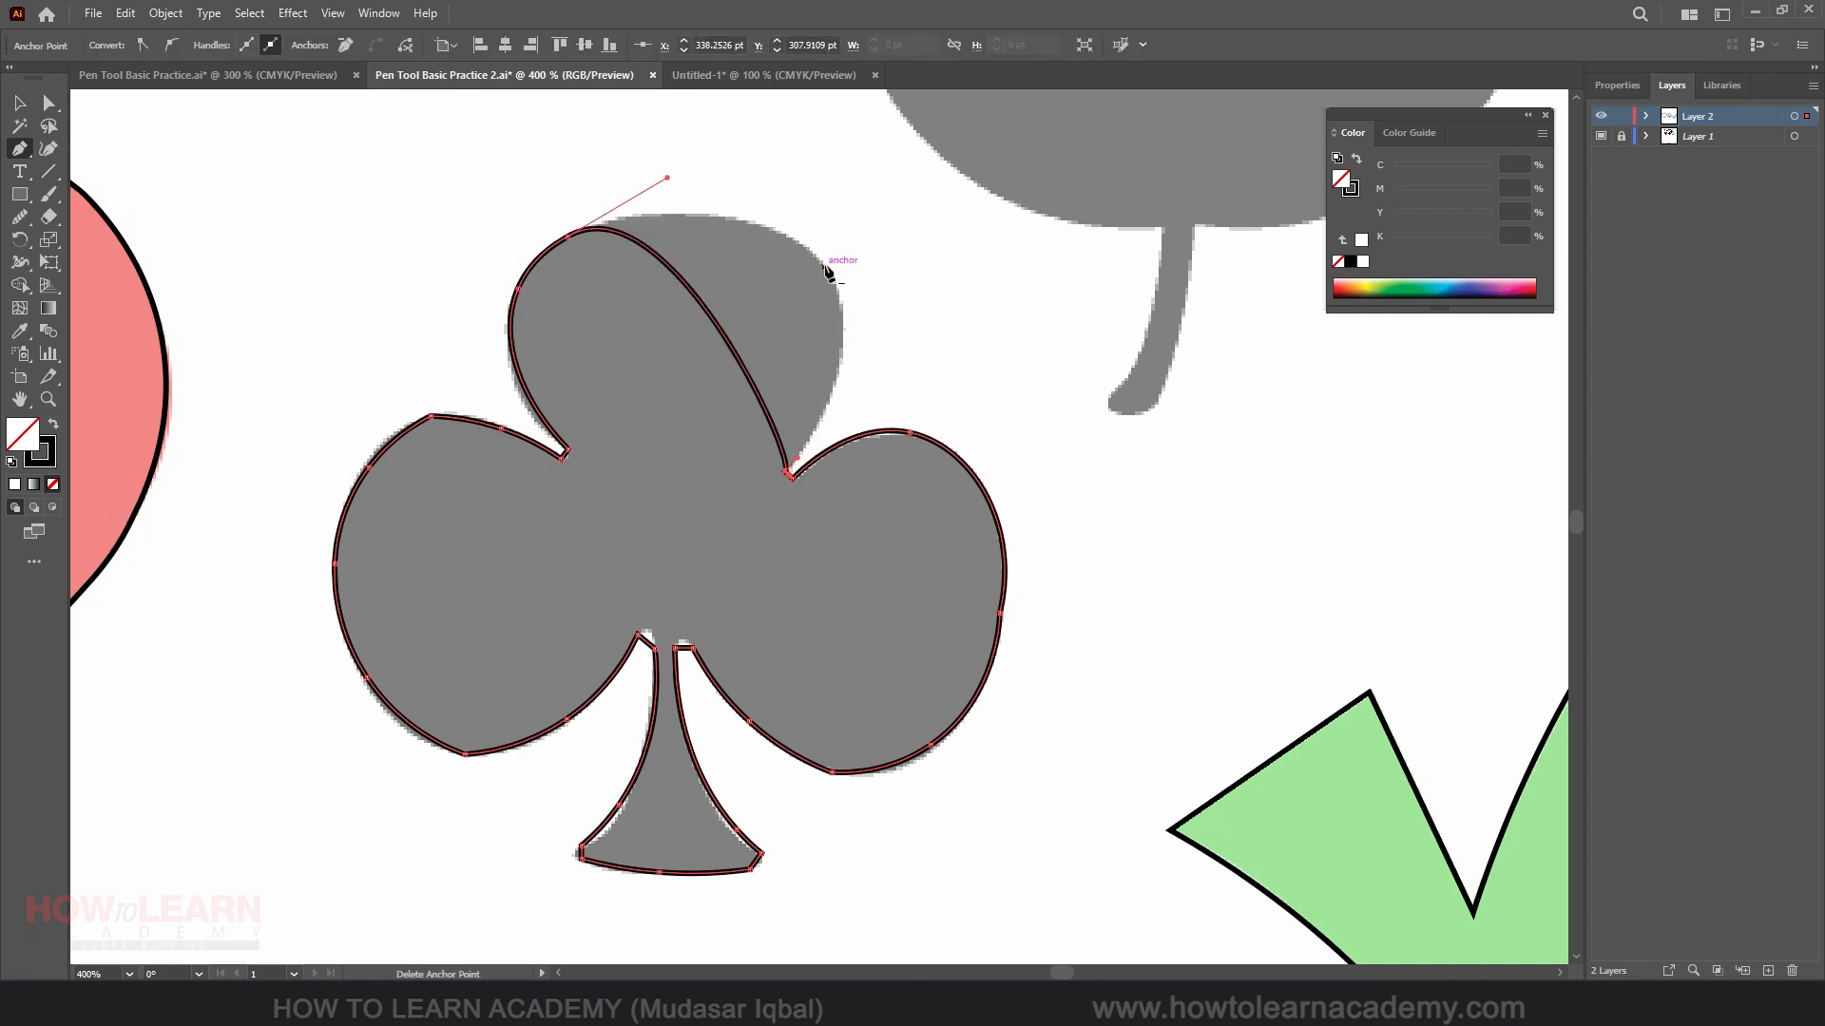
{"action": "left_click", "coordinate": [49, 148]}
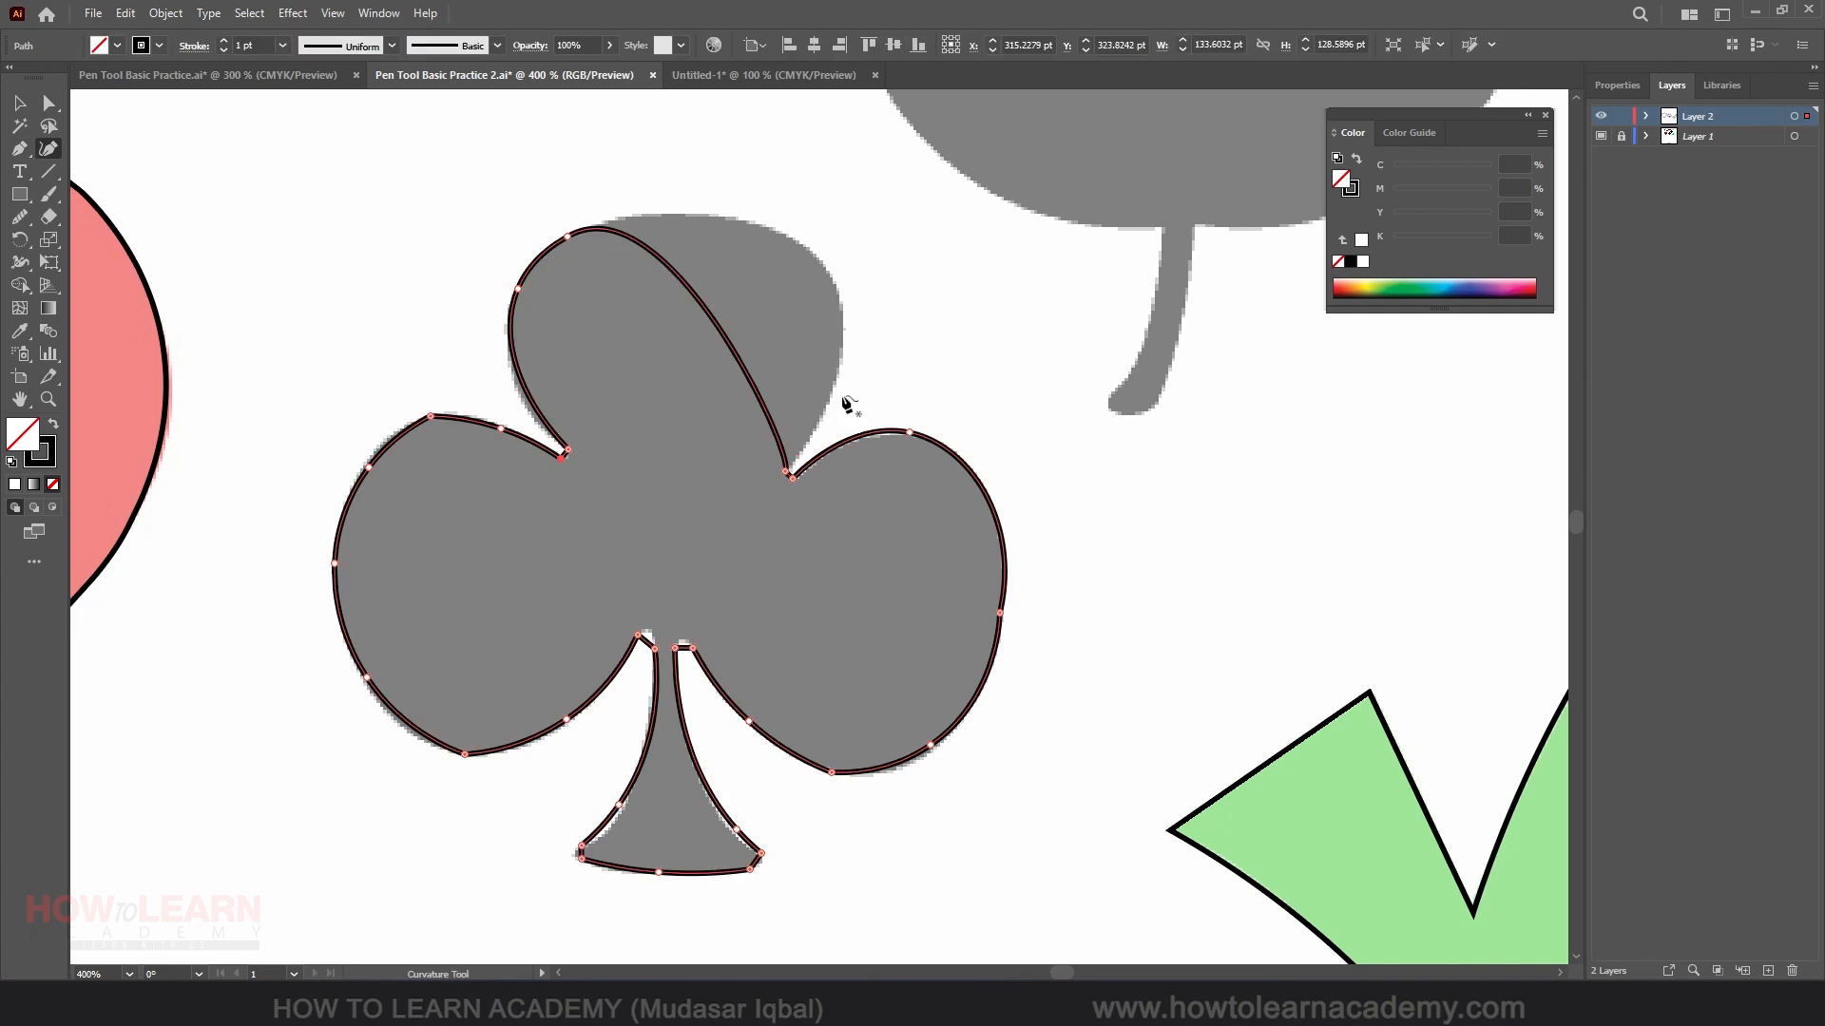
{"action": "left_click_drag", "start_coordinate": [716, 321], "coordinate": [842, 305]}
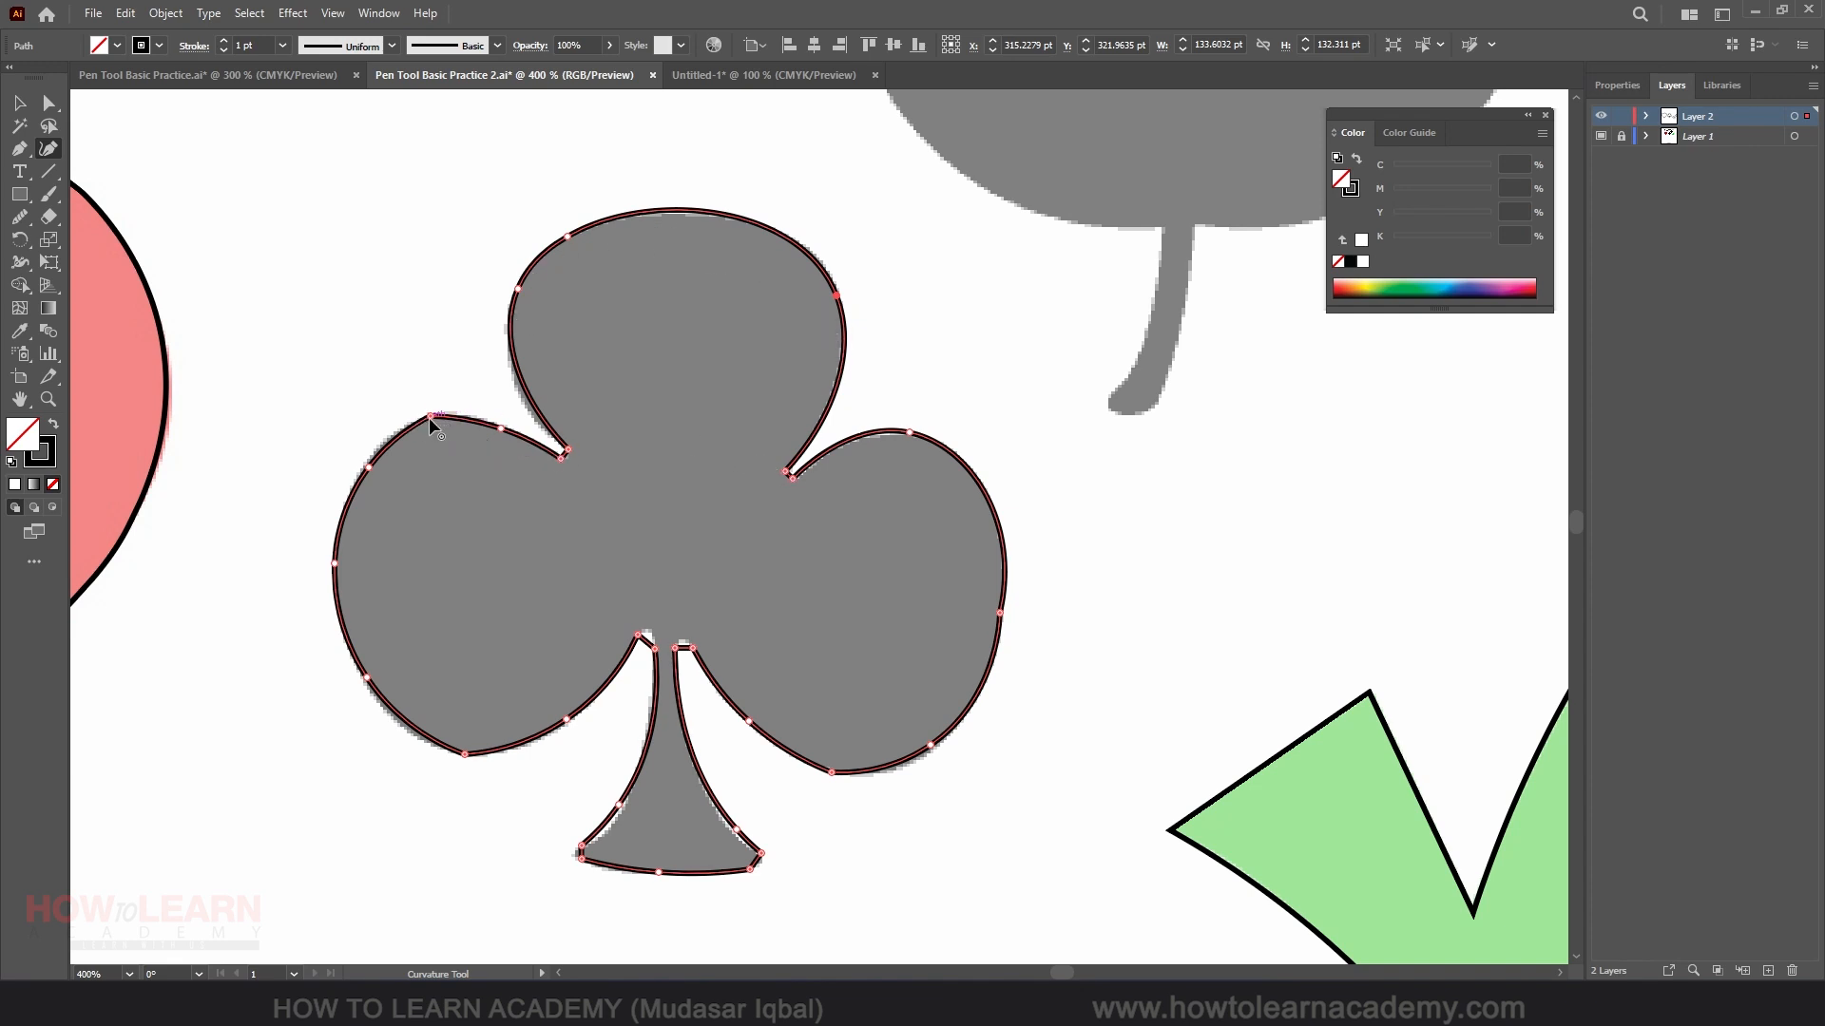
Delete the three anchors on the left lobe's upper edge with the Pen tool and bend the remaining segment outward as one smooth curve.
{"action": "left_click", "coordinate": [16, 150]}
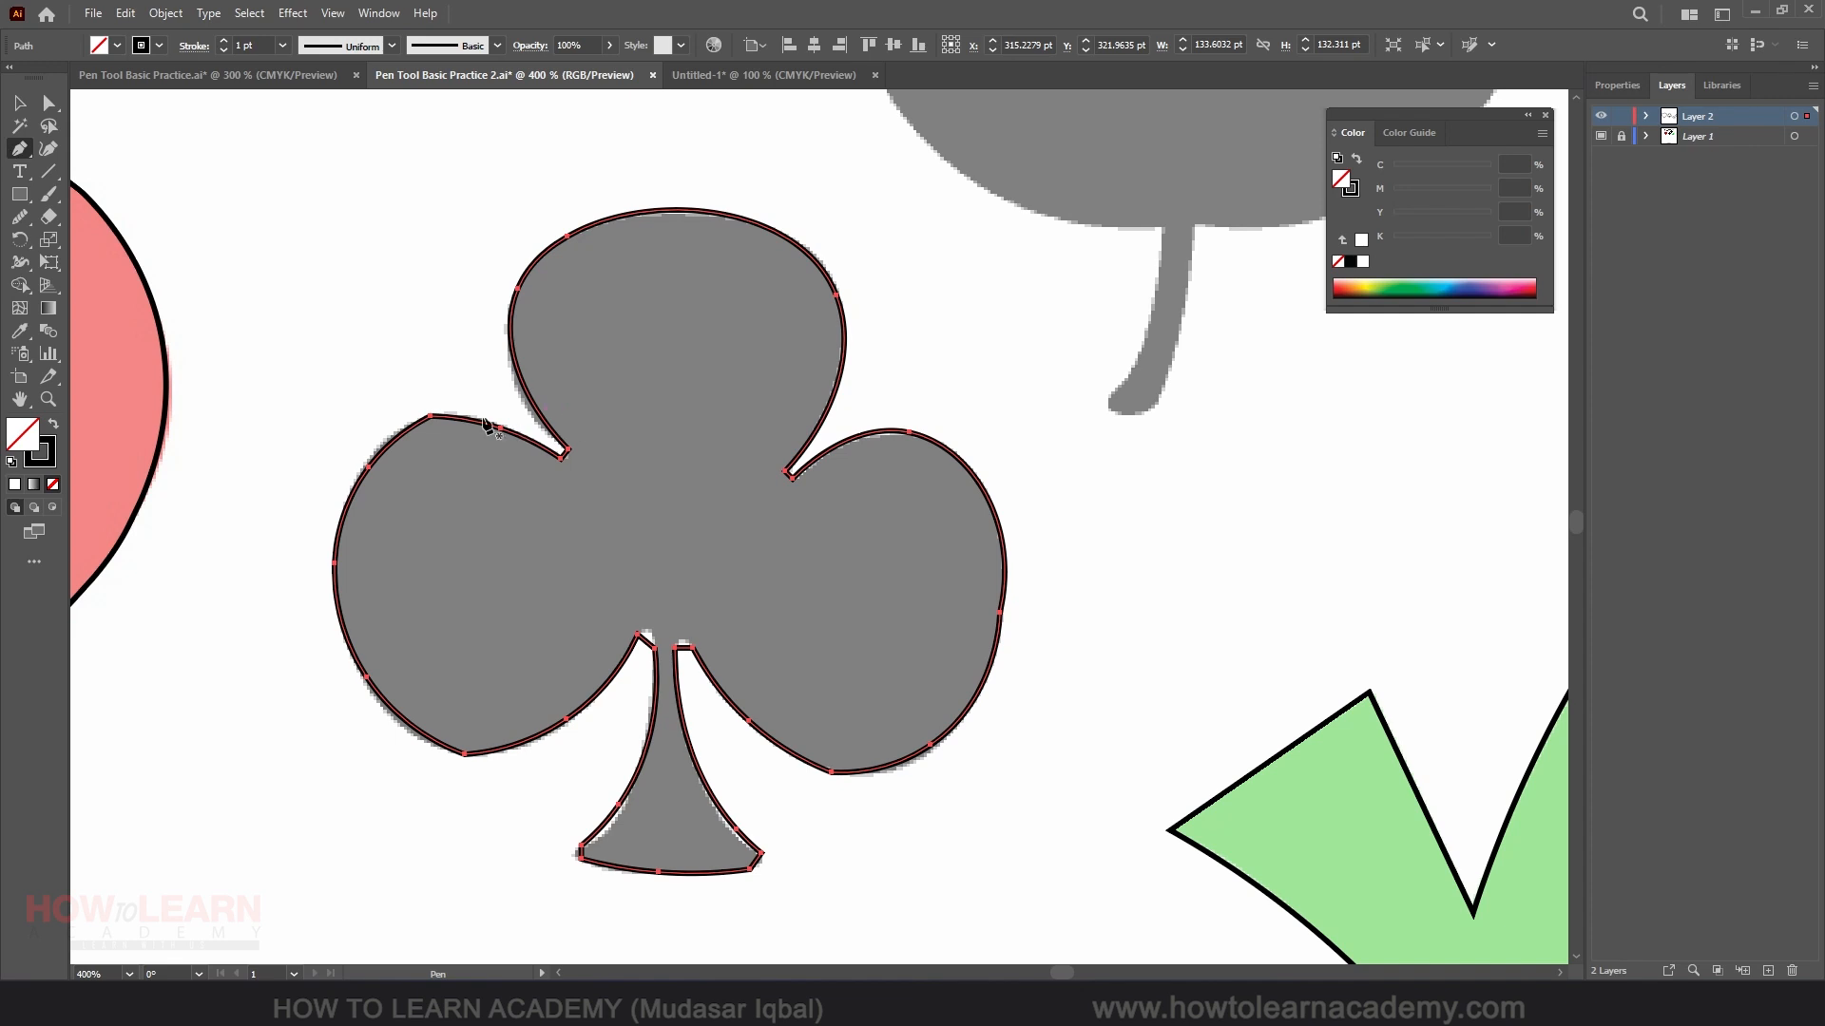
{"action": "left_click", "coordinate": [431, 416]}
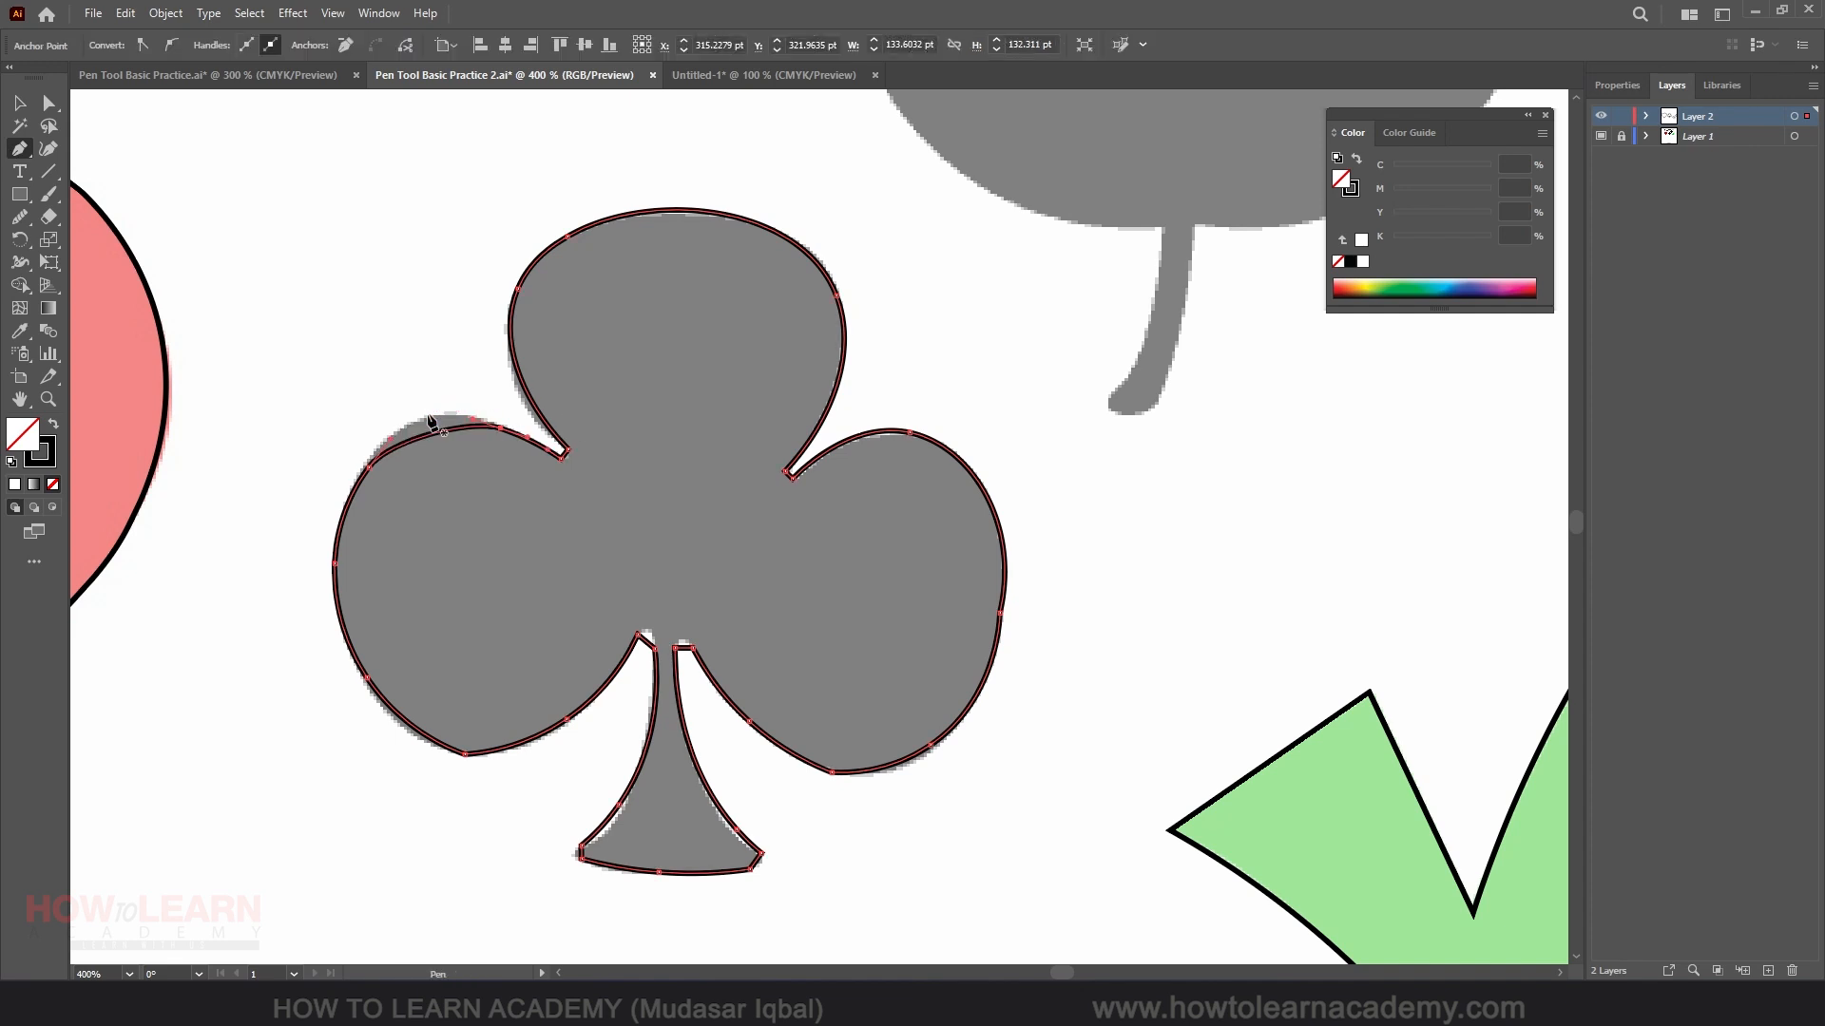
{"action": "left_click", "coordinate": [369, 469]}
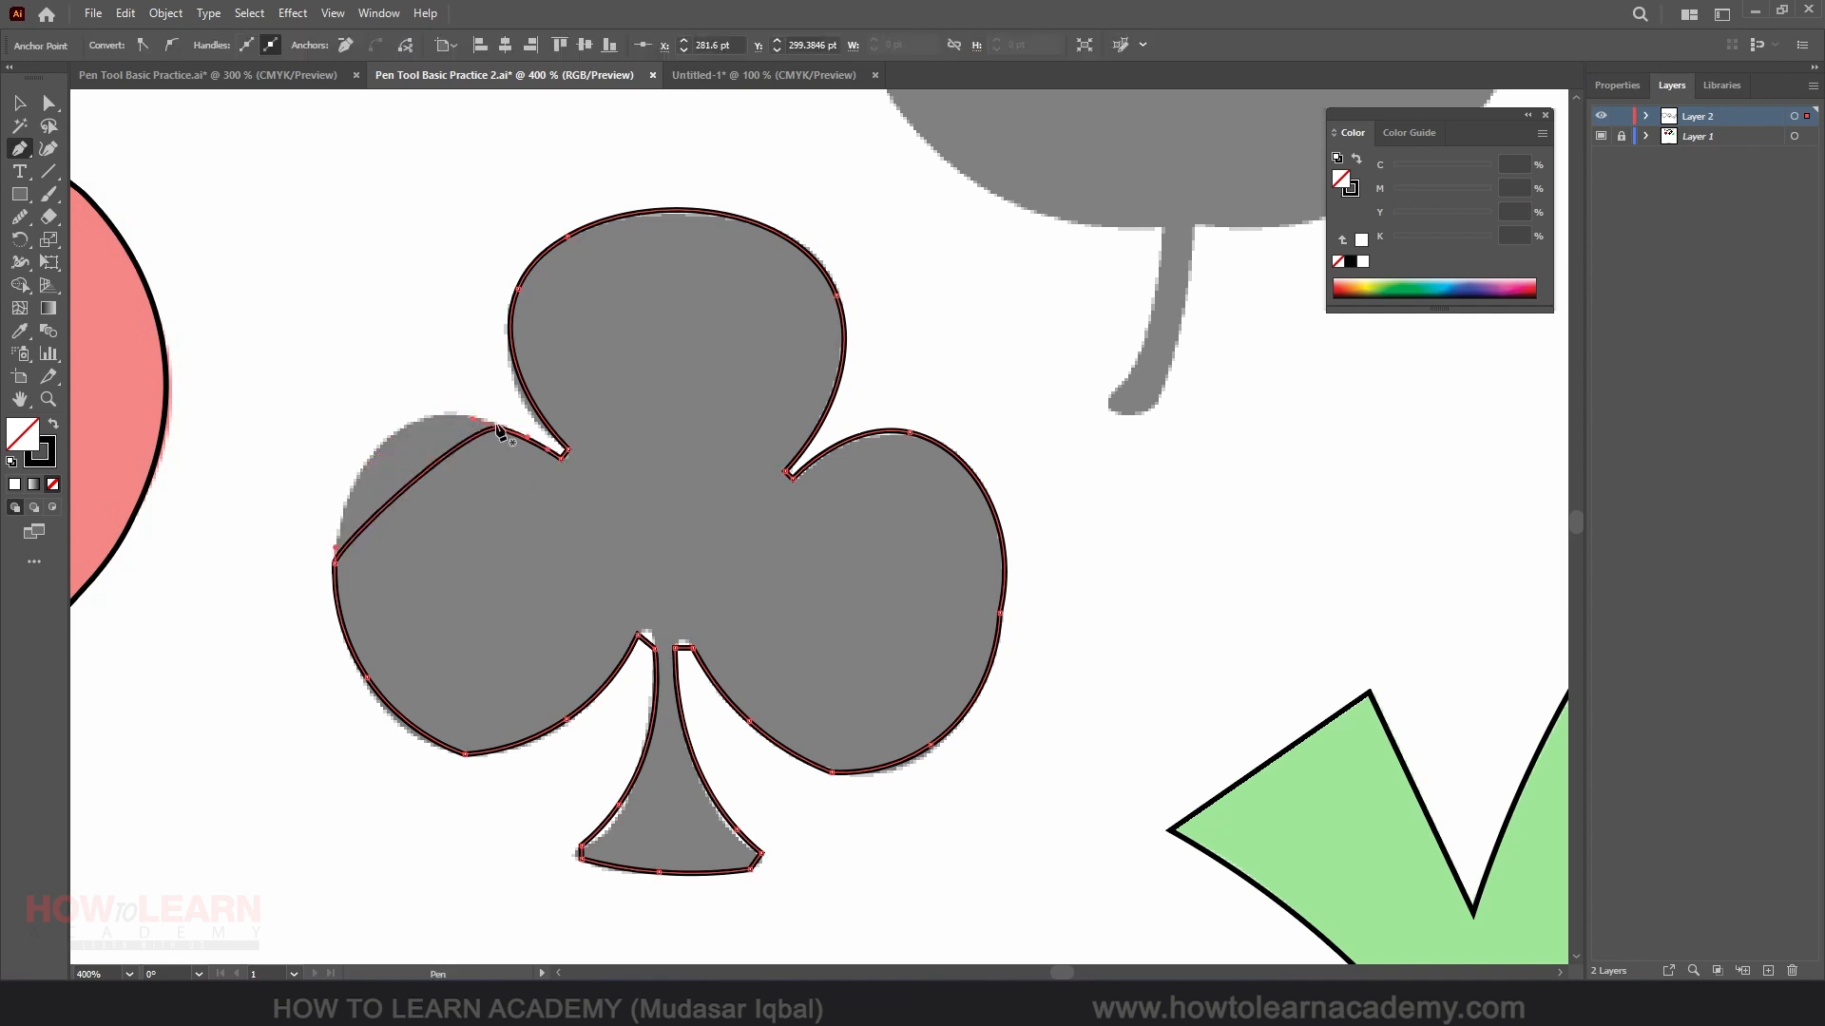
{"action": "mouse_move", "coordinate": [498, 429]}
{"action": "left_mouse_down"}
{"action": "mouse_move", "coordinate": [510, 463]}
{"action": "mouse_move", "coordinate": [538, 466]}
{"action": "mouse_move", "coordinate": [490, 443]}
{"action": "mouse_move", "coordinate": [534, 509]}
{"action": "mouse_move", "coordinate": [493, 448]}
{"action": "left_mouse_up"}
{"action": "scroll", "coordinate": [493, 420], "scroll_direction": "up", "scroll_amount": 4}
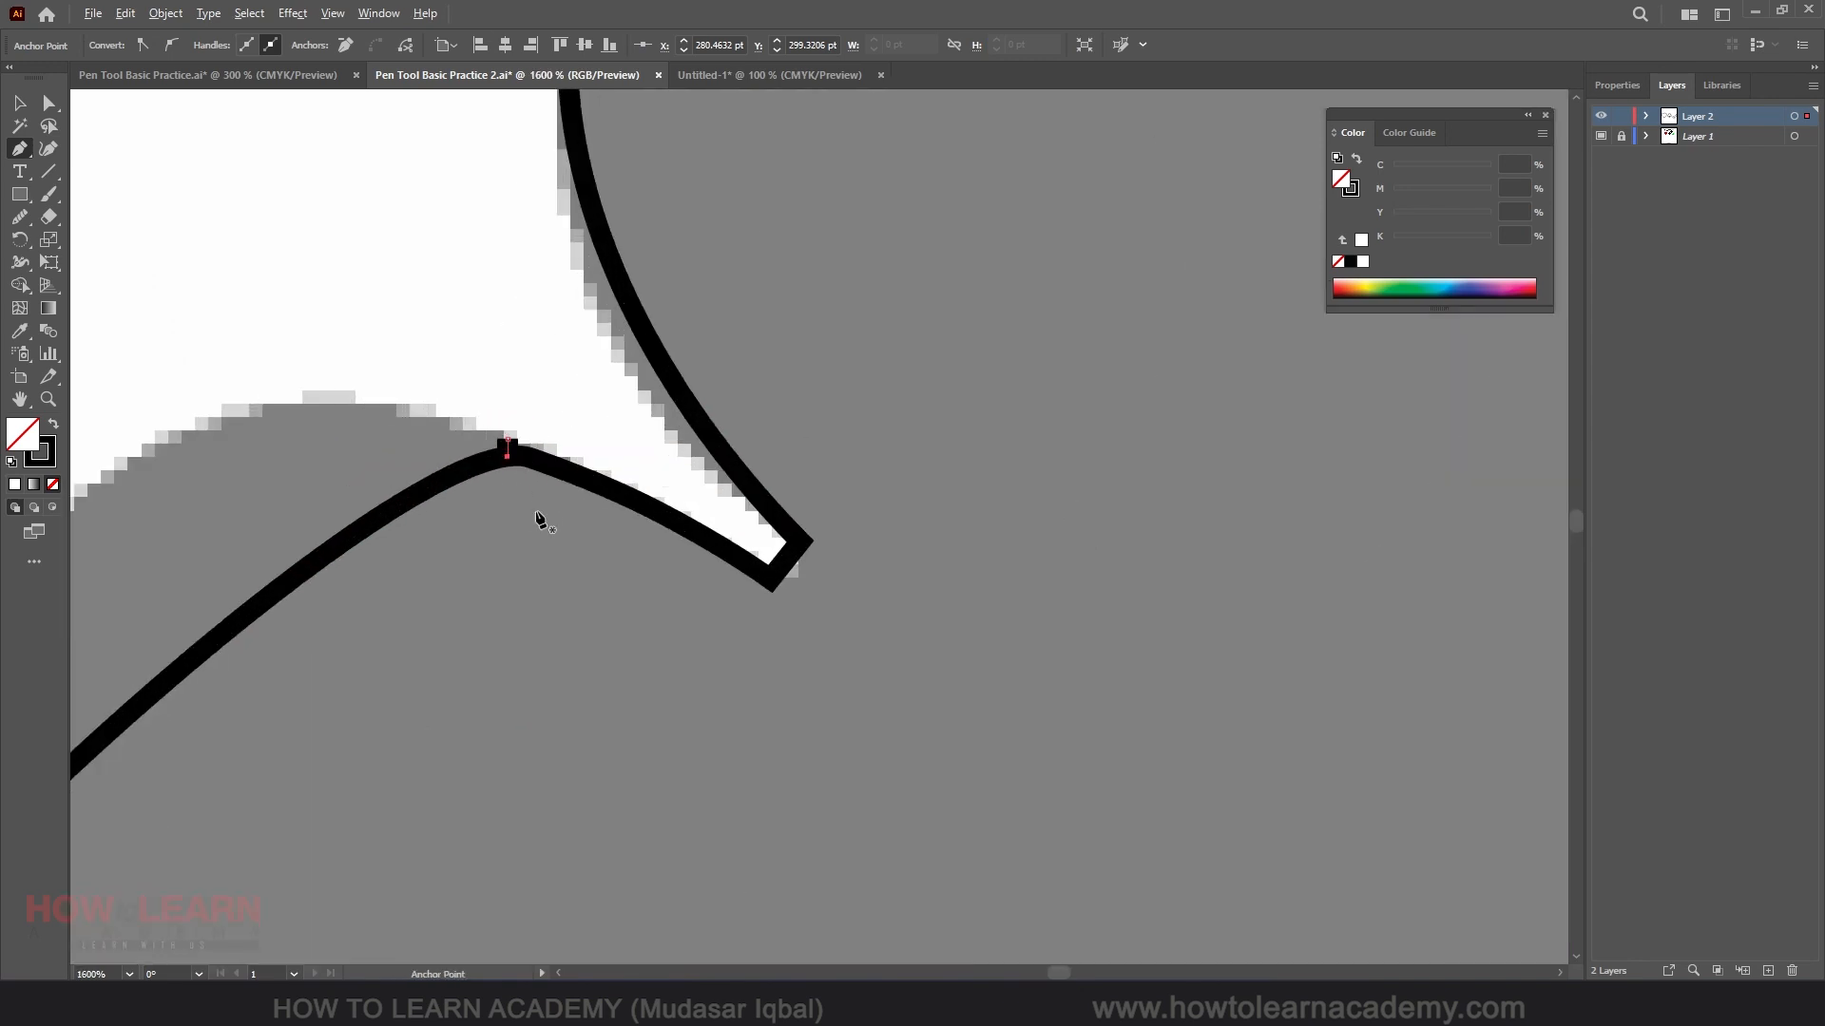
{"action": "key", "text": "ctrl+z"}
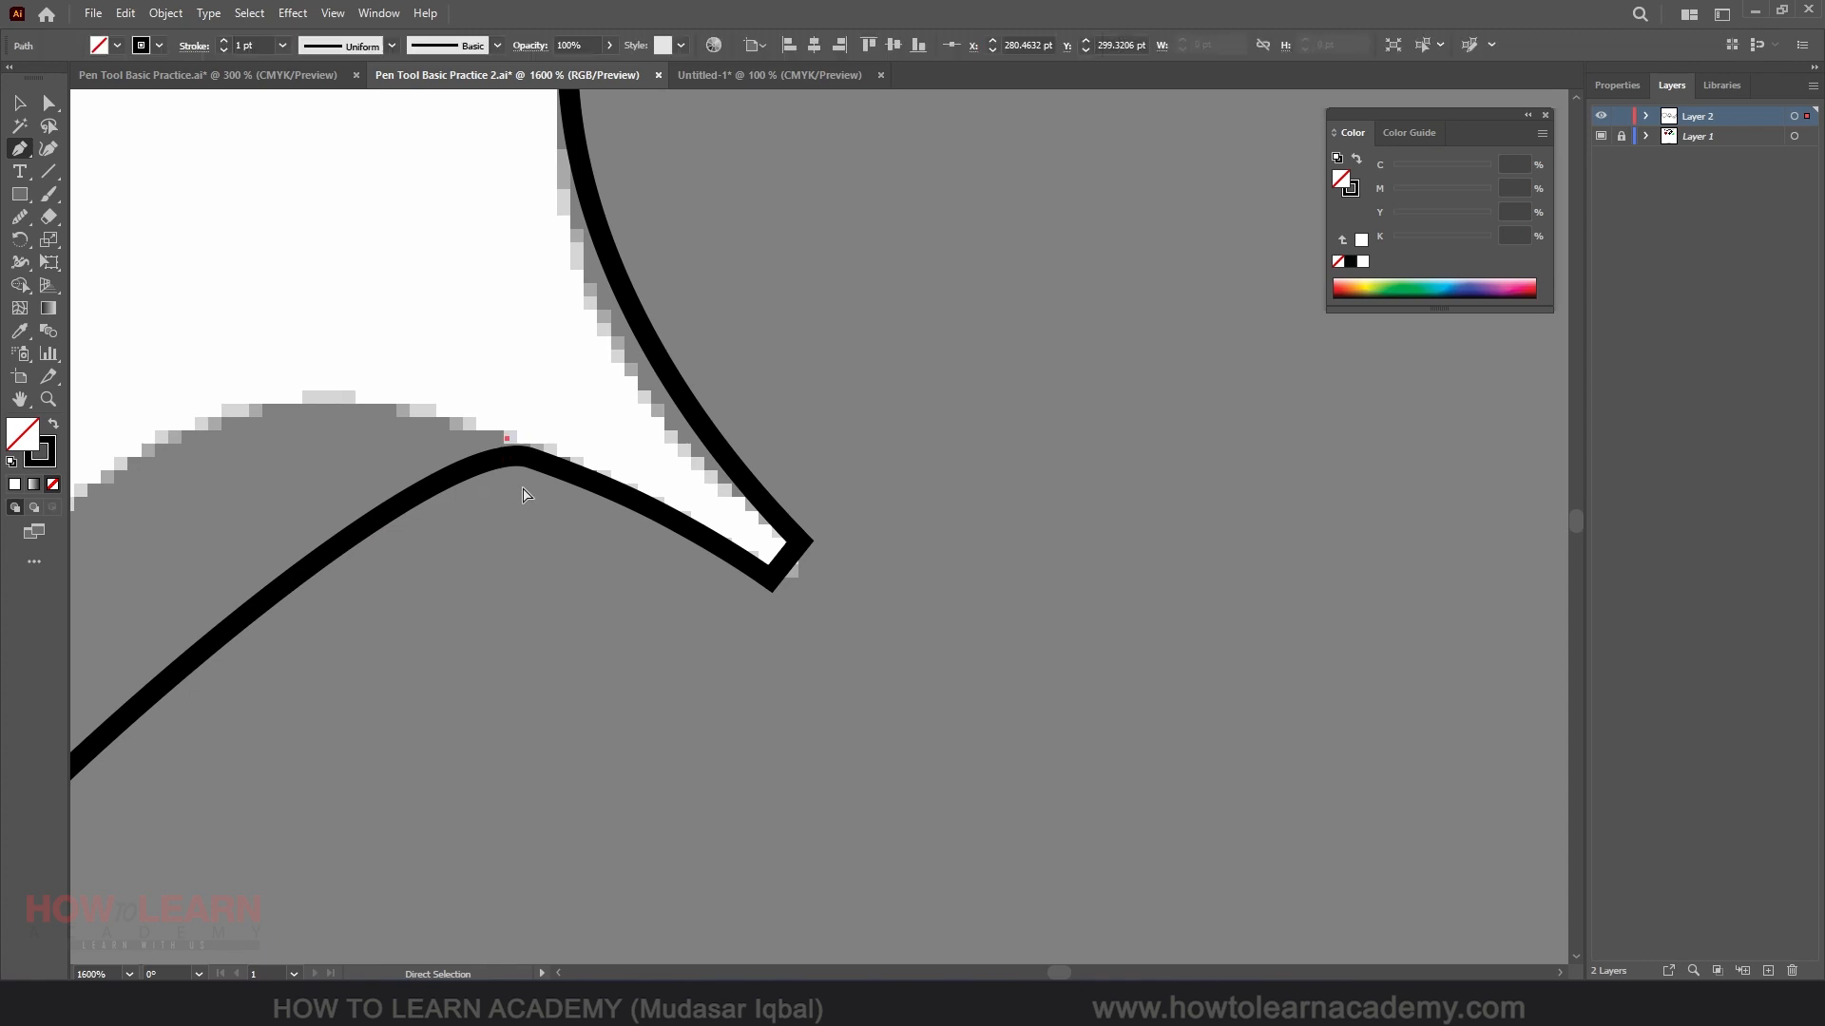
{"action": "left_click", "coordinate": [518, 466], "text": "ctrl"}
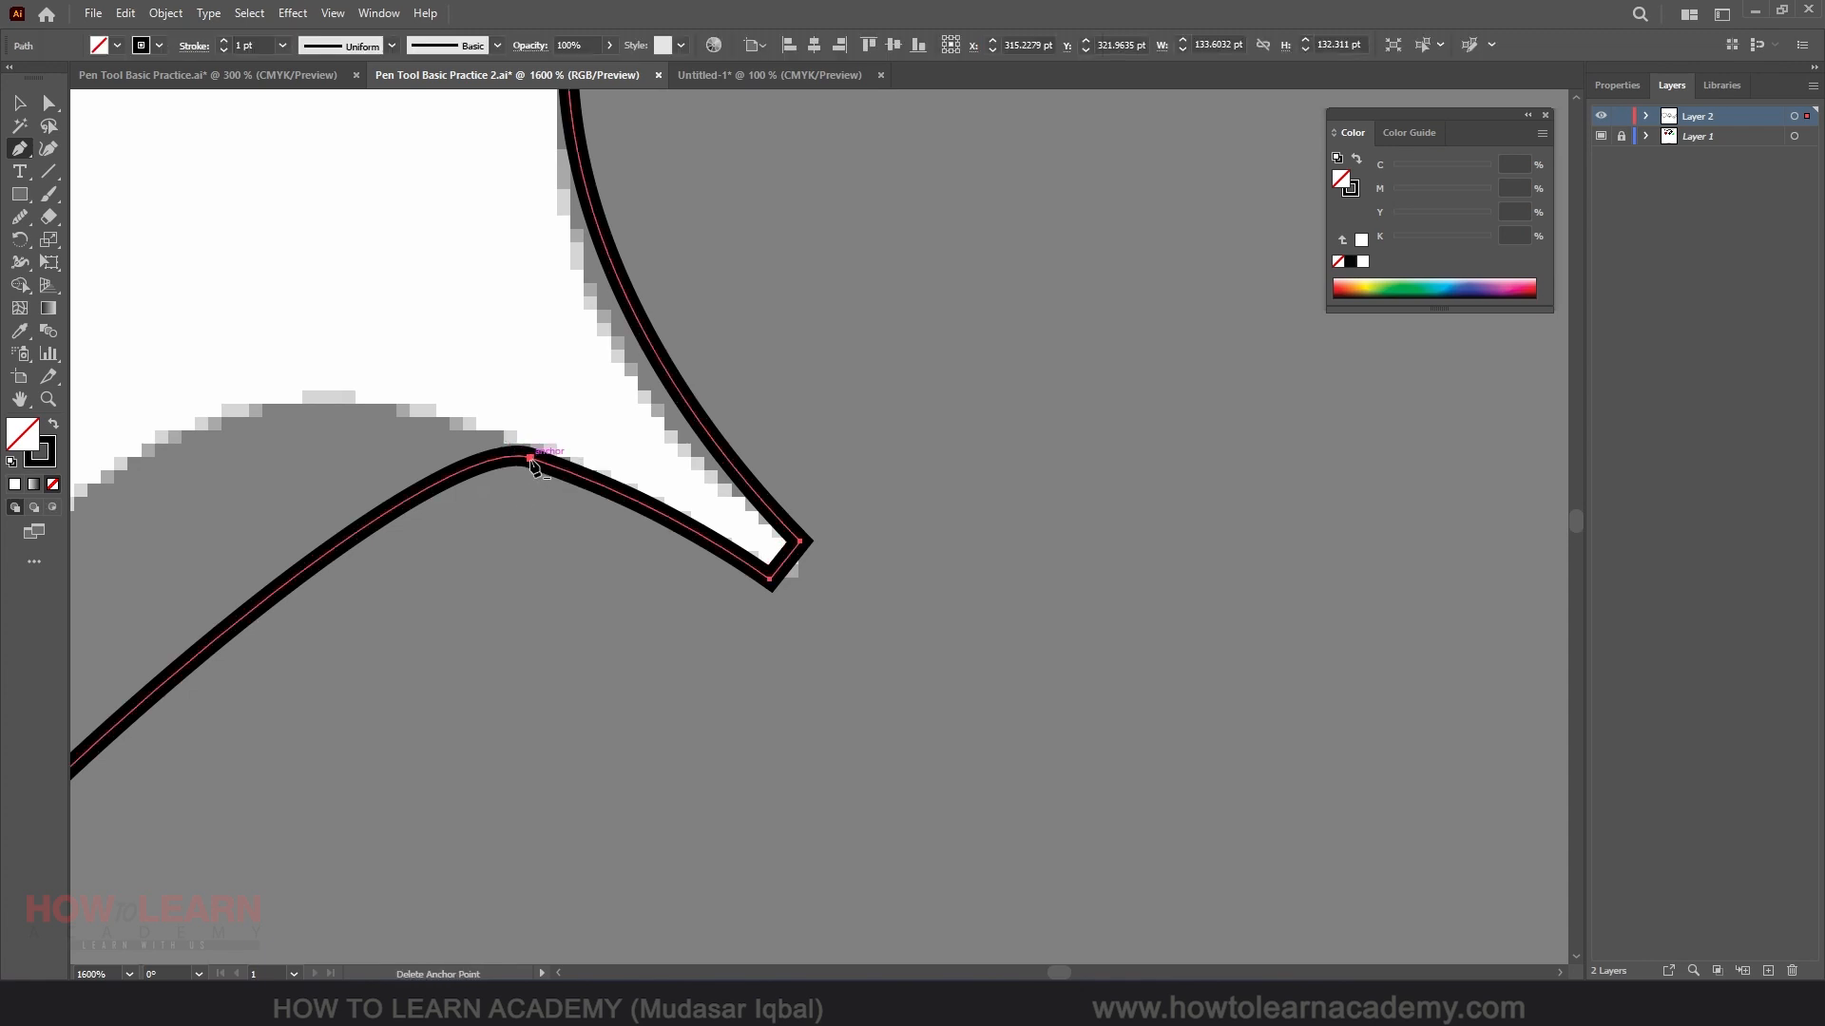
{"action": "left_click", "coordinate": [530, 460]}
{"action": "scroll", "coordinate": [532, 457], "scroll_direction": "down", "scroll_amount": 4}
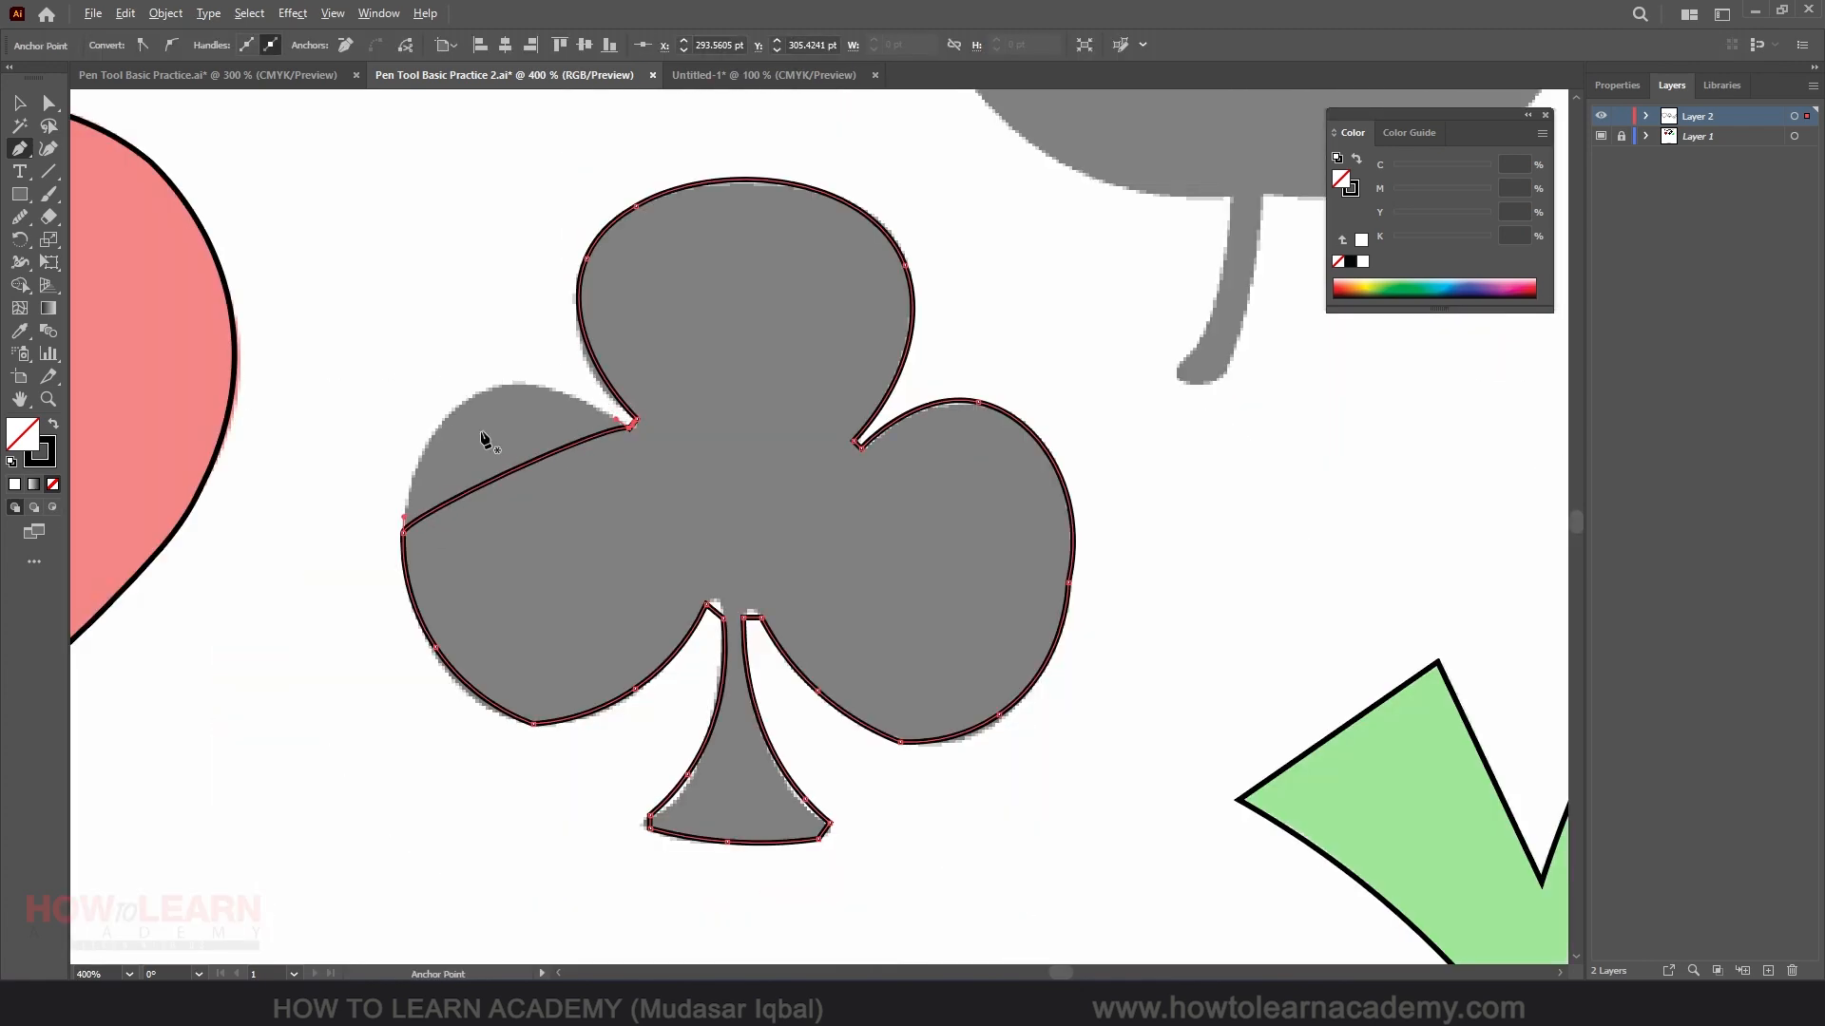
{"action": "left_click", "coordinate": [48, 150]}
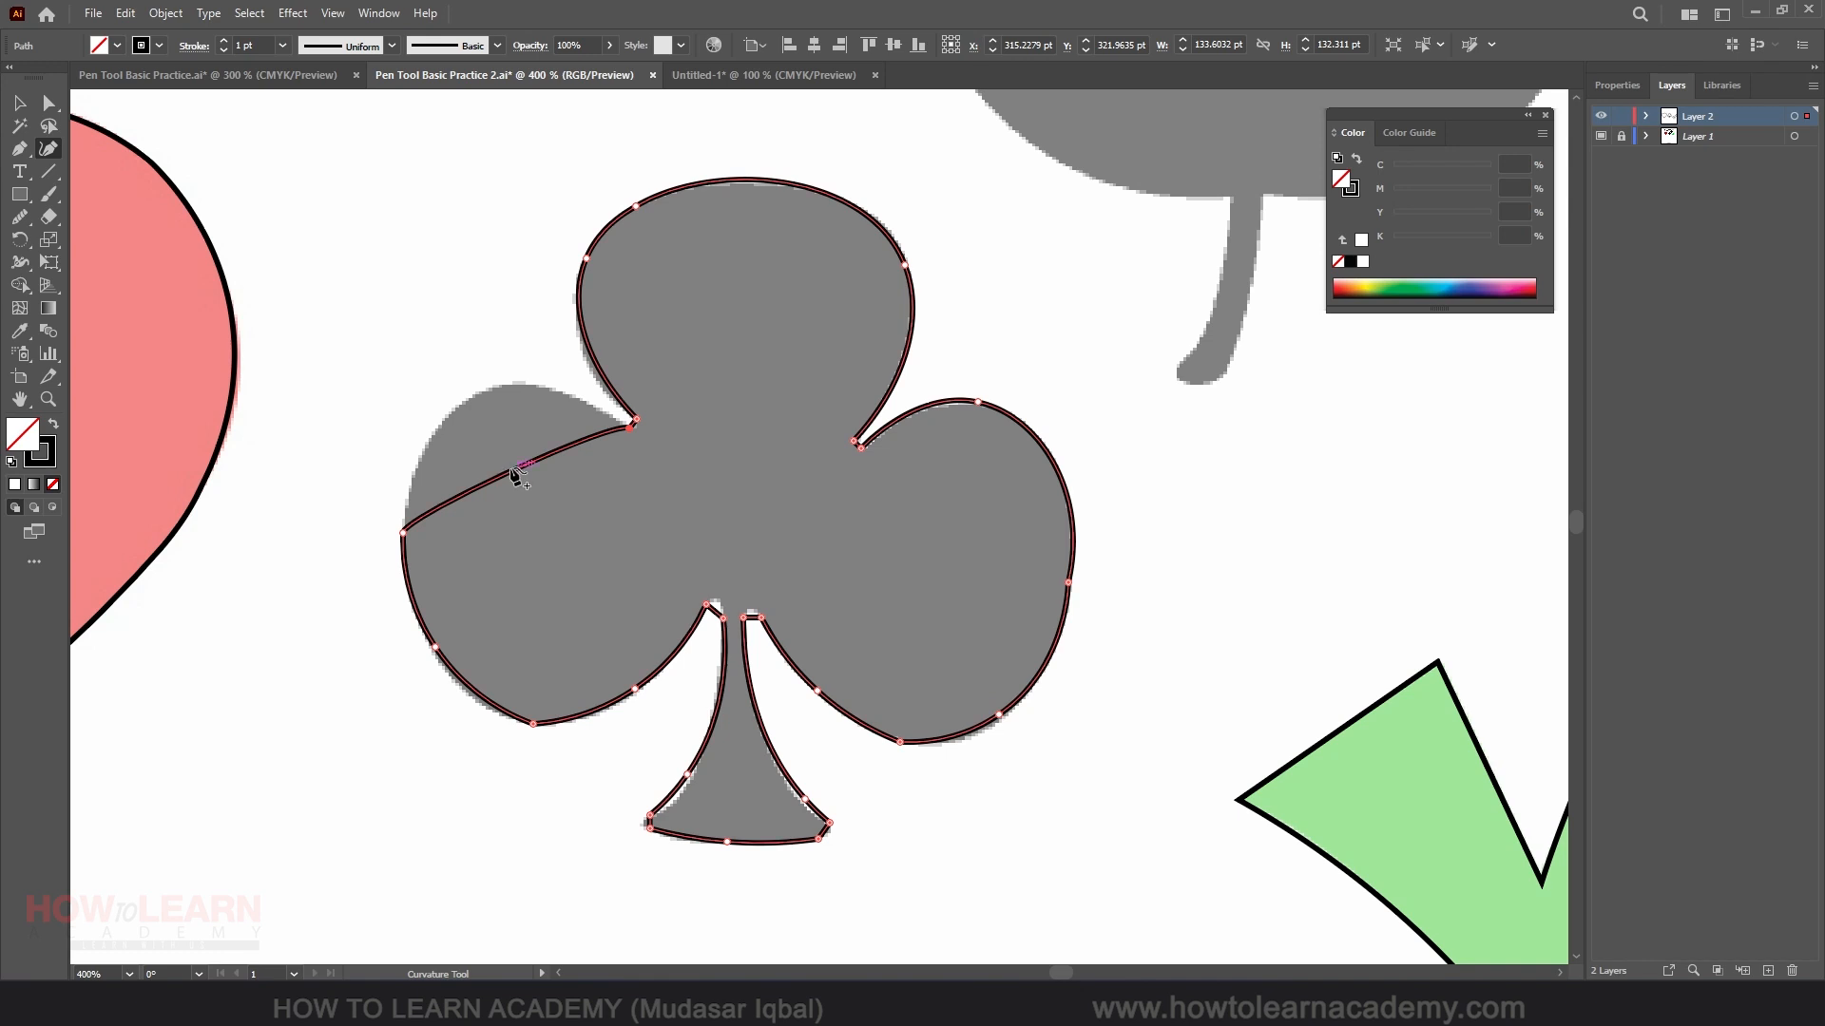
{"action": "left_click_drag", "start_coordinate": [513, 475], "coordinate": [478, 397]}
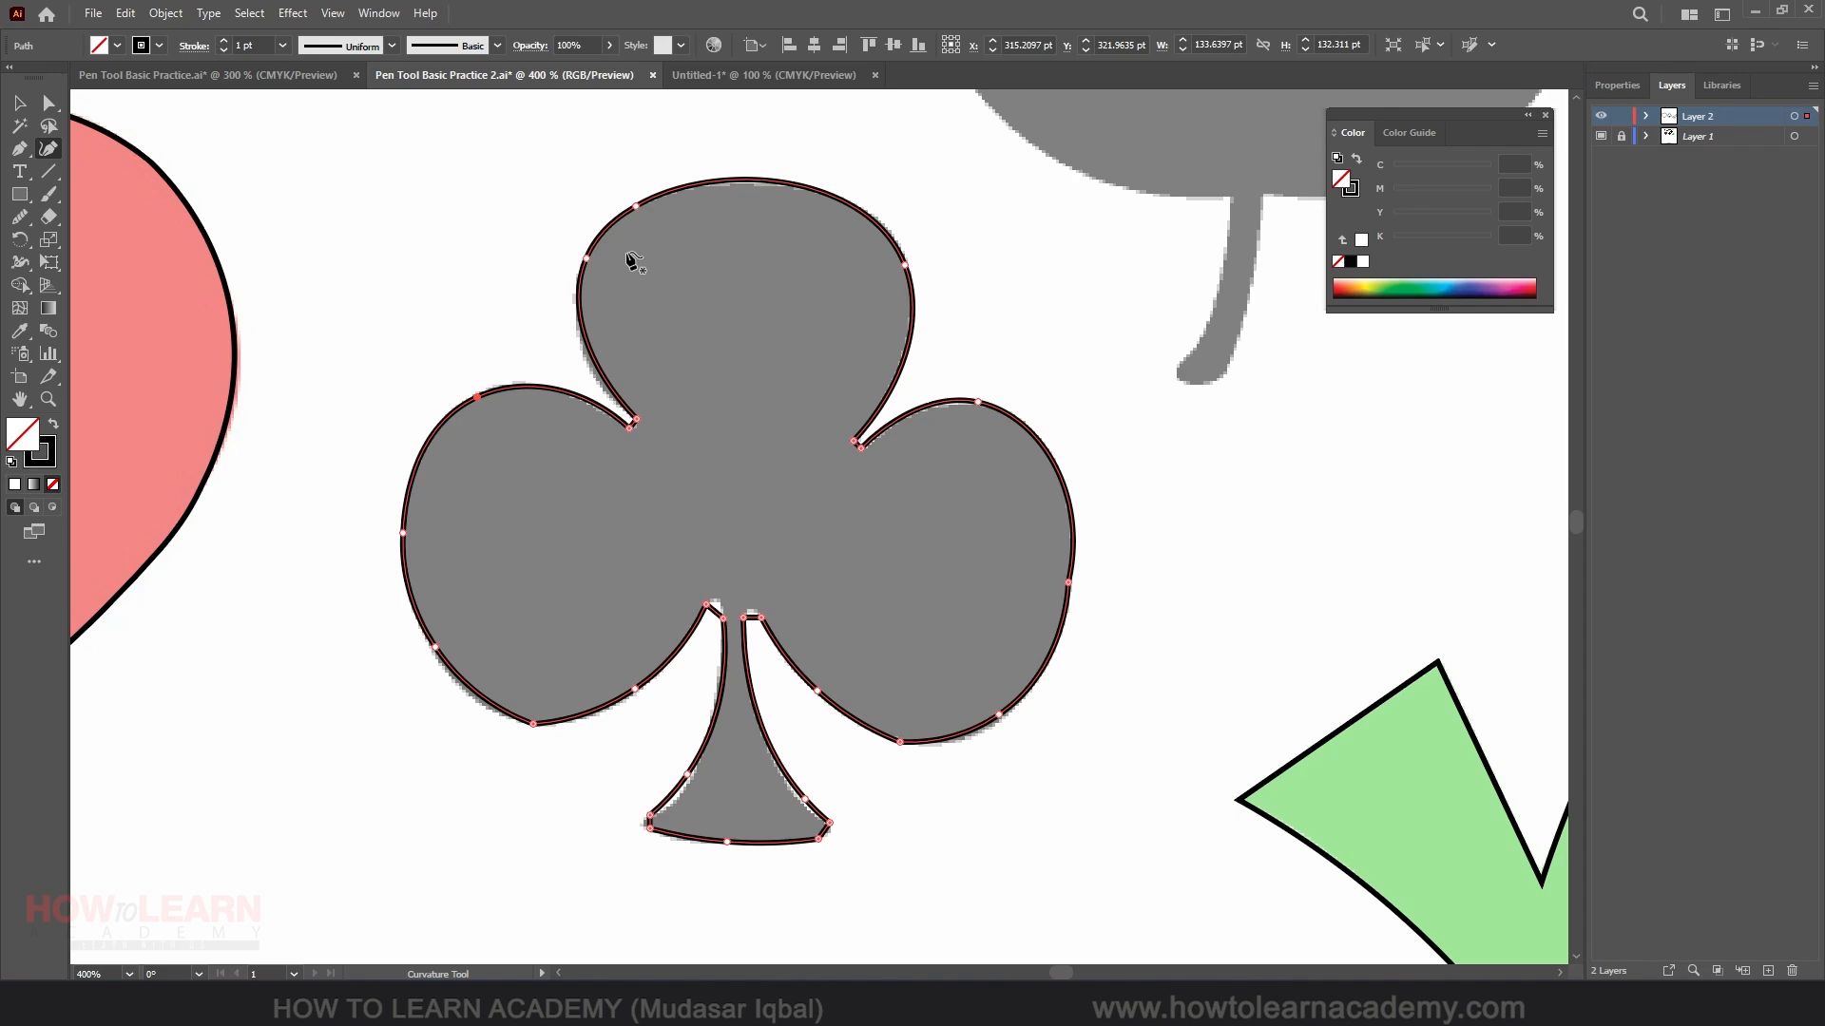
Review the traced shapes and the remaining templates on the page, including the reference image credit at the foot of the artboard.
{"action": "scroll", "coordinate": [639, 409], "scroll_direction": "down", "scroll_amount": 2}
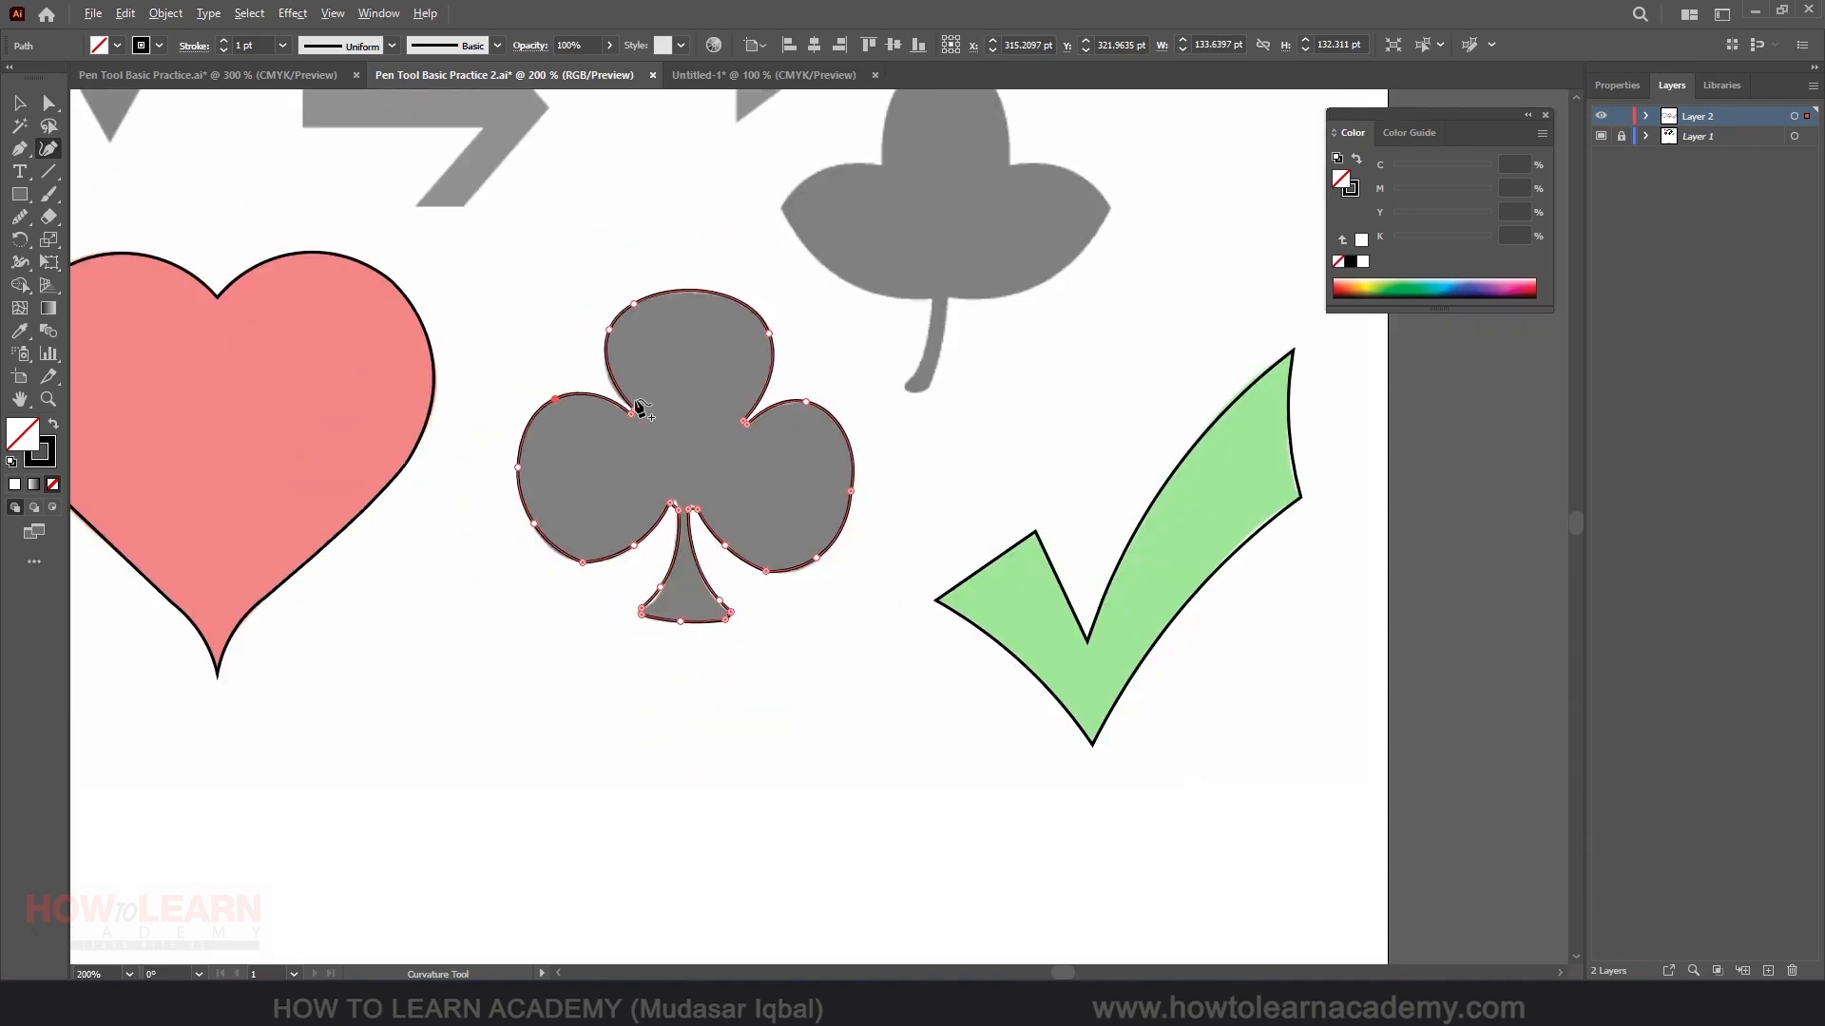
{"action": "scroll", "coordinate": [640, 411], "scroll_direction": "down", "scroll_amount": 3}
{"action": "scroll", "coordinate": [642, 419], "scroll_direction": "up", "scroll_amount": 3}
{"action": "scroll", "coordinate": [632, 360], "scroll_direction": "down", "scroll_amount": 3}
{"action": "scroll", "coordinate": [646, 314], "scroll_direction": "up", "scroll_amount": 4}
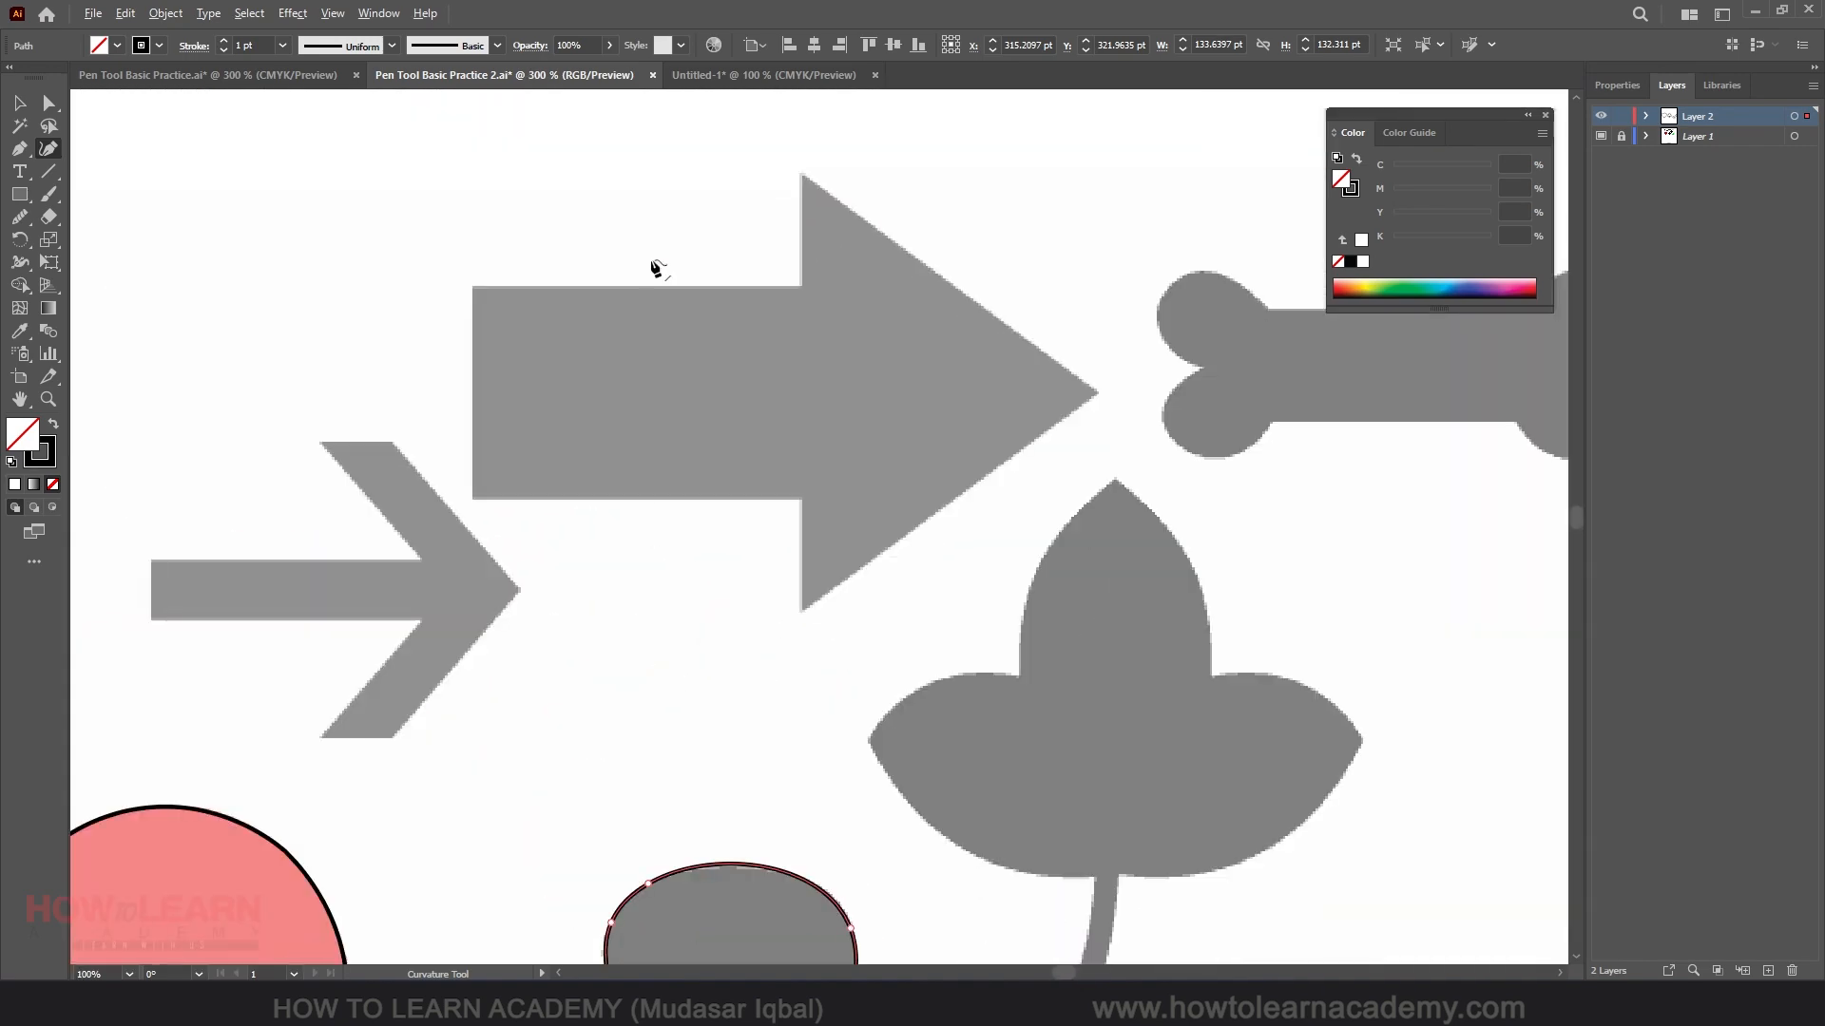
{"action": "scroll", "coordinate": [676, 358], "scroll_direction": "down", "scroll_amount": 2}
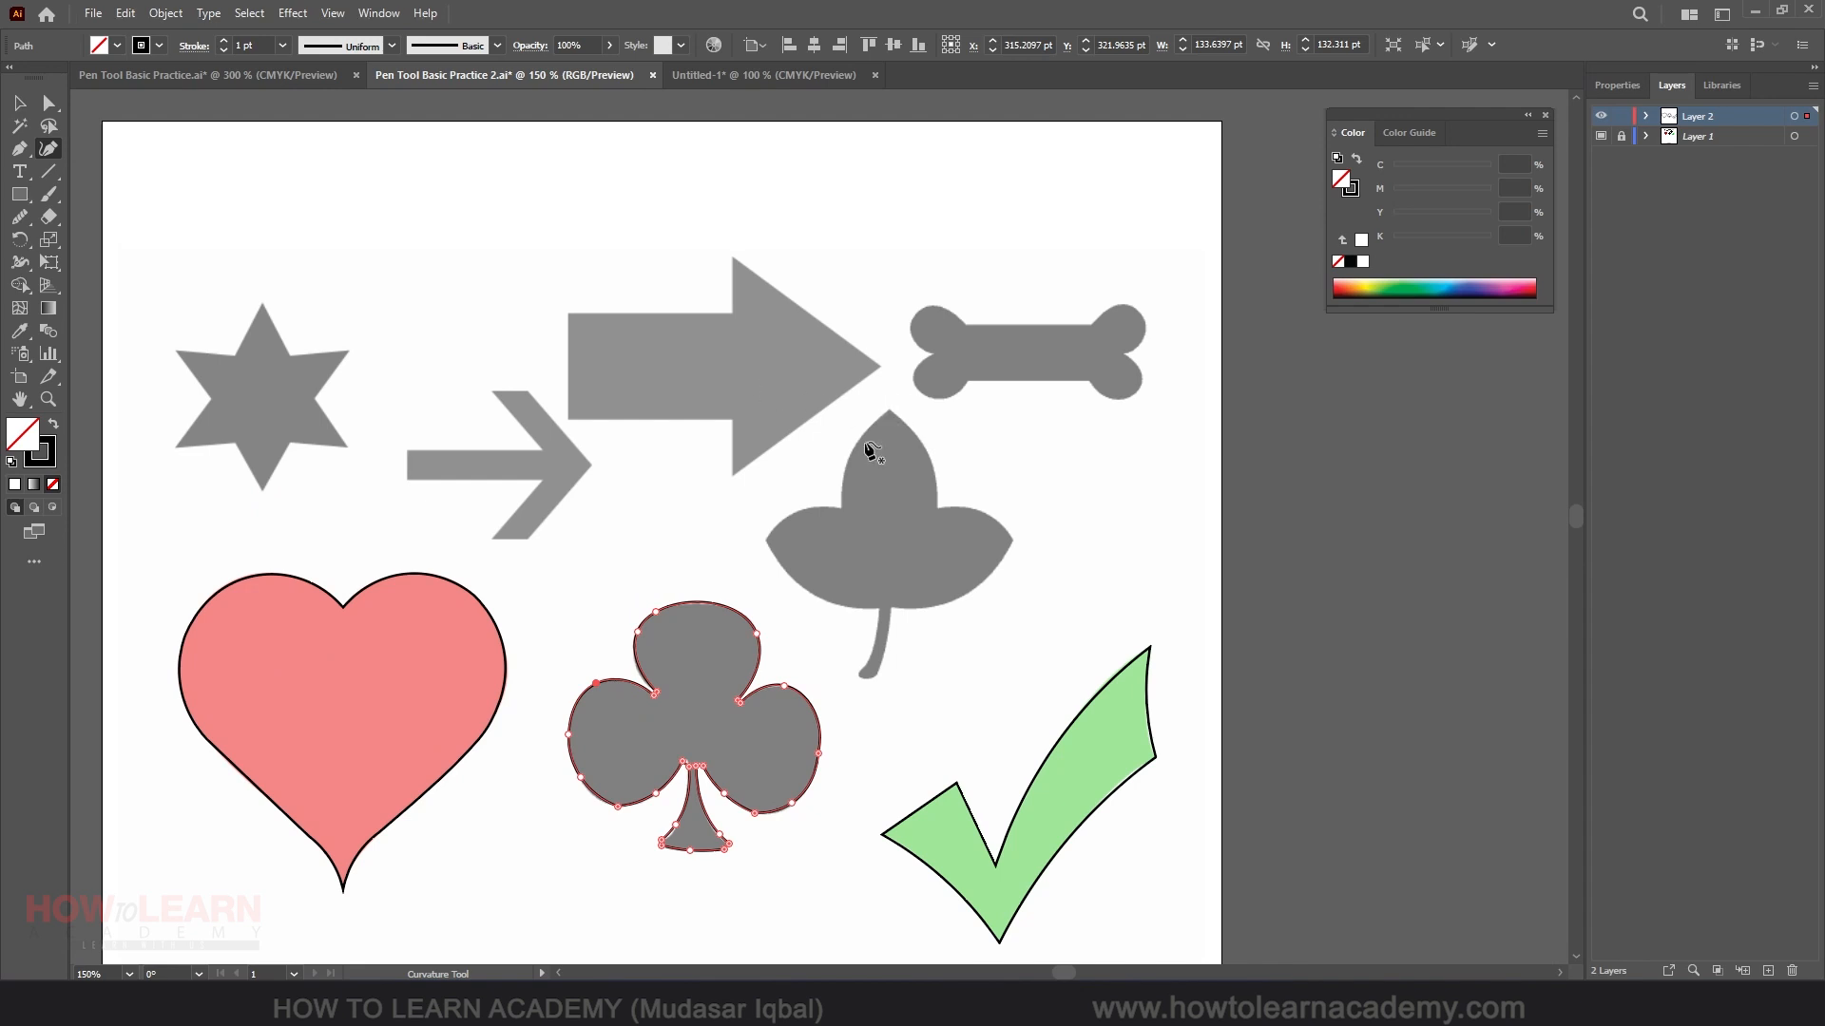
{"action": "scroll", "coordinate": [879, 559], "scroll_direction": "up", "scroll_amount": 2}
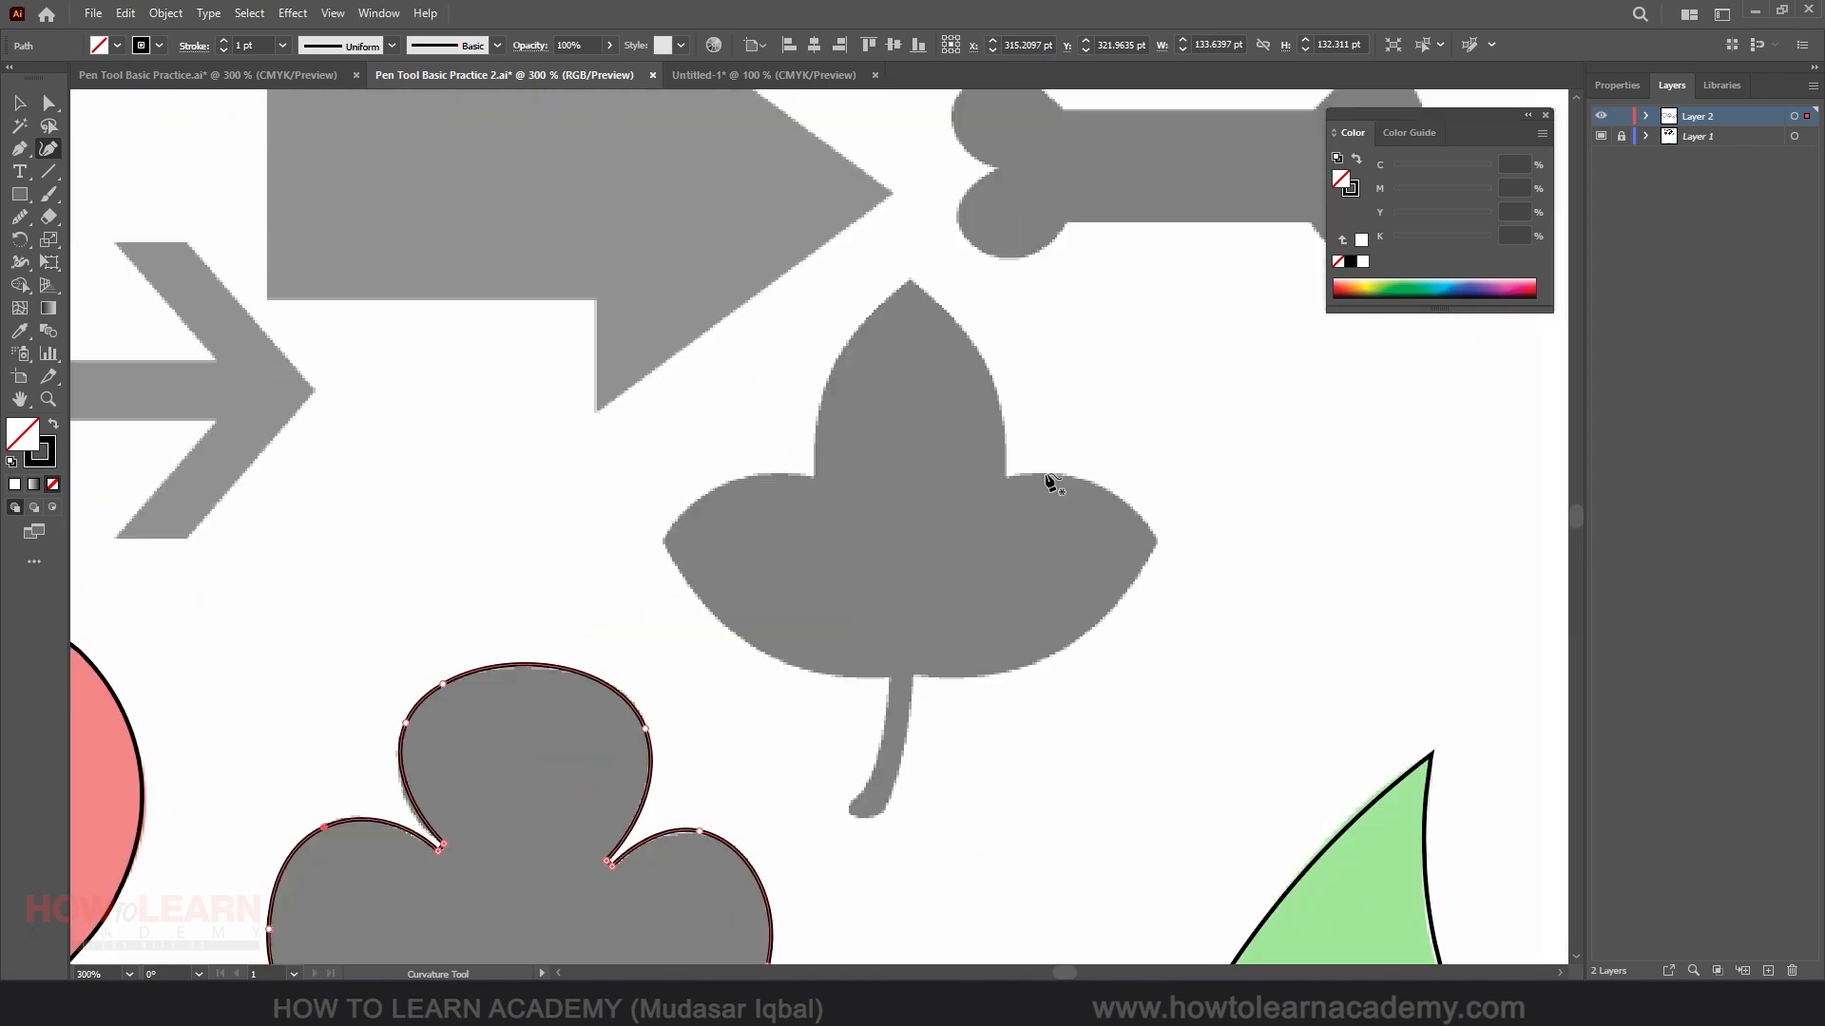
{"action": "scroll", "coordinate": [887, 457], "scroll_direction": "down", "scroll_amount": 2}
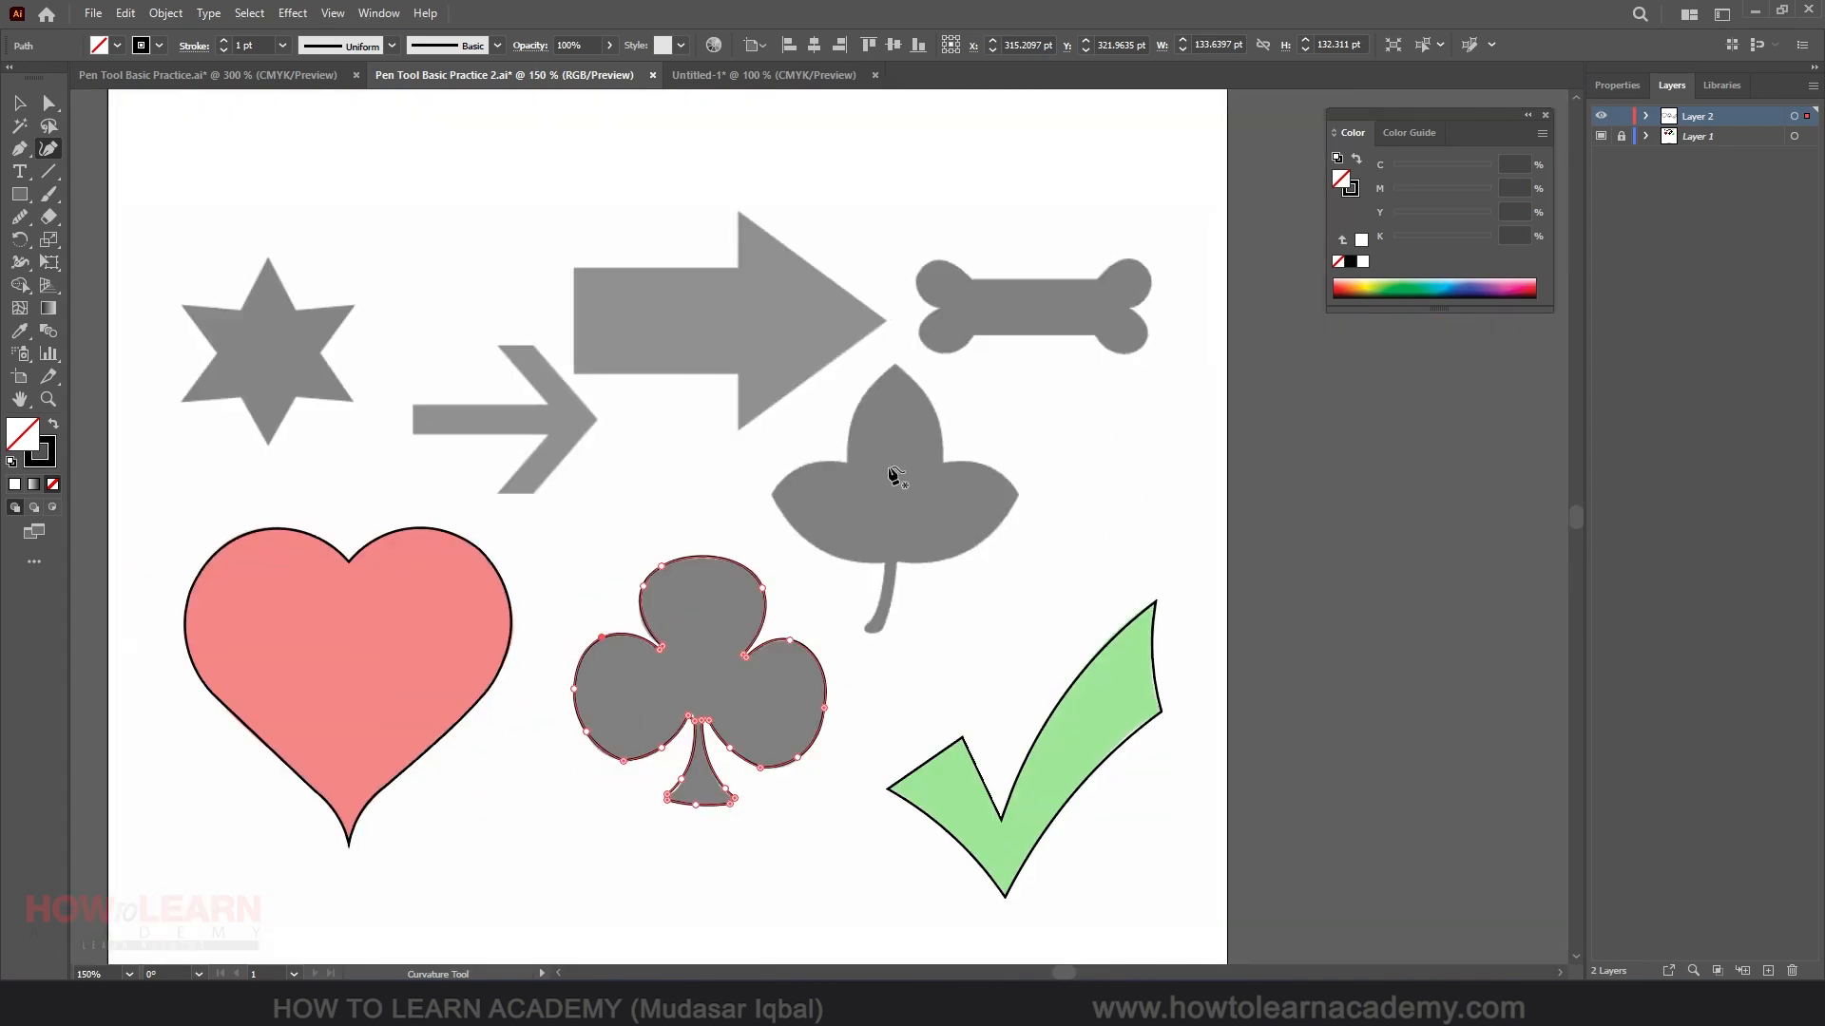
{"action": "scroll", "coordinate": [708, 325], "scroll_direction": "down", "scroll_amount": 2}
{"action": "scroll", "coordinate": [724, 531], "scroll_direction": "down", "scroll_amount": 1}
{"action": "scroll", "coordinate": [673, 861], "scroll_direction": "up", "scroll_amount": 3}
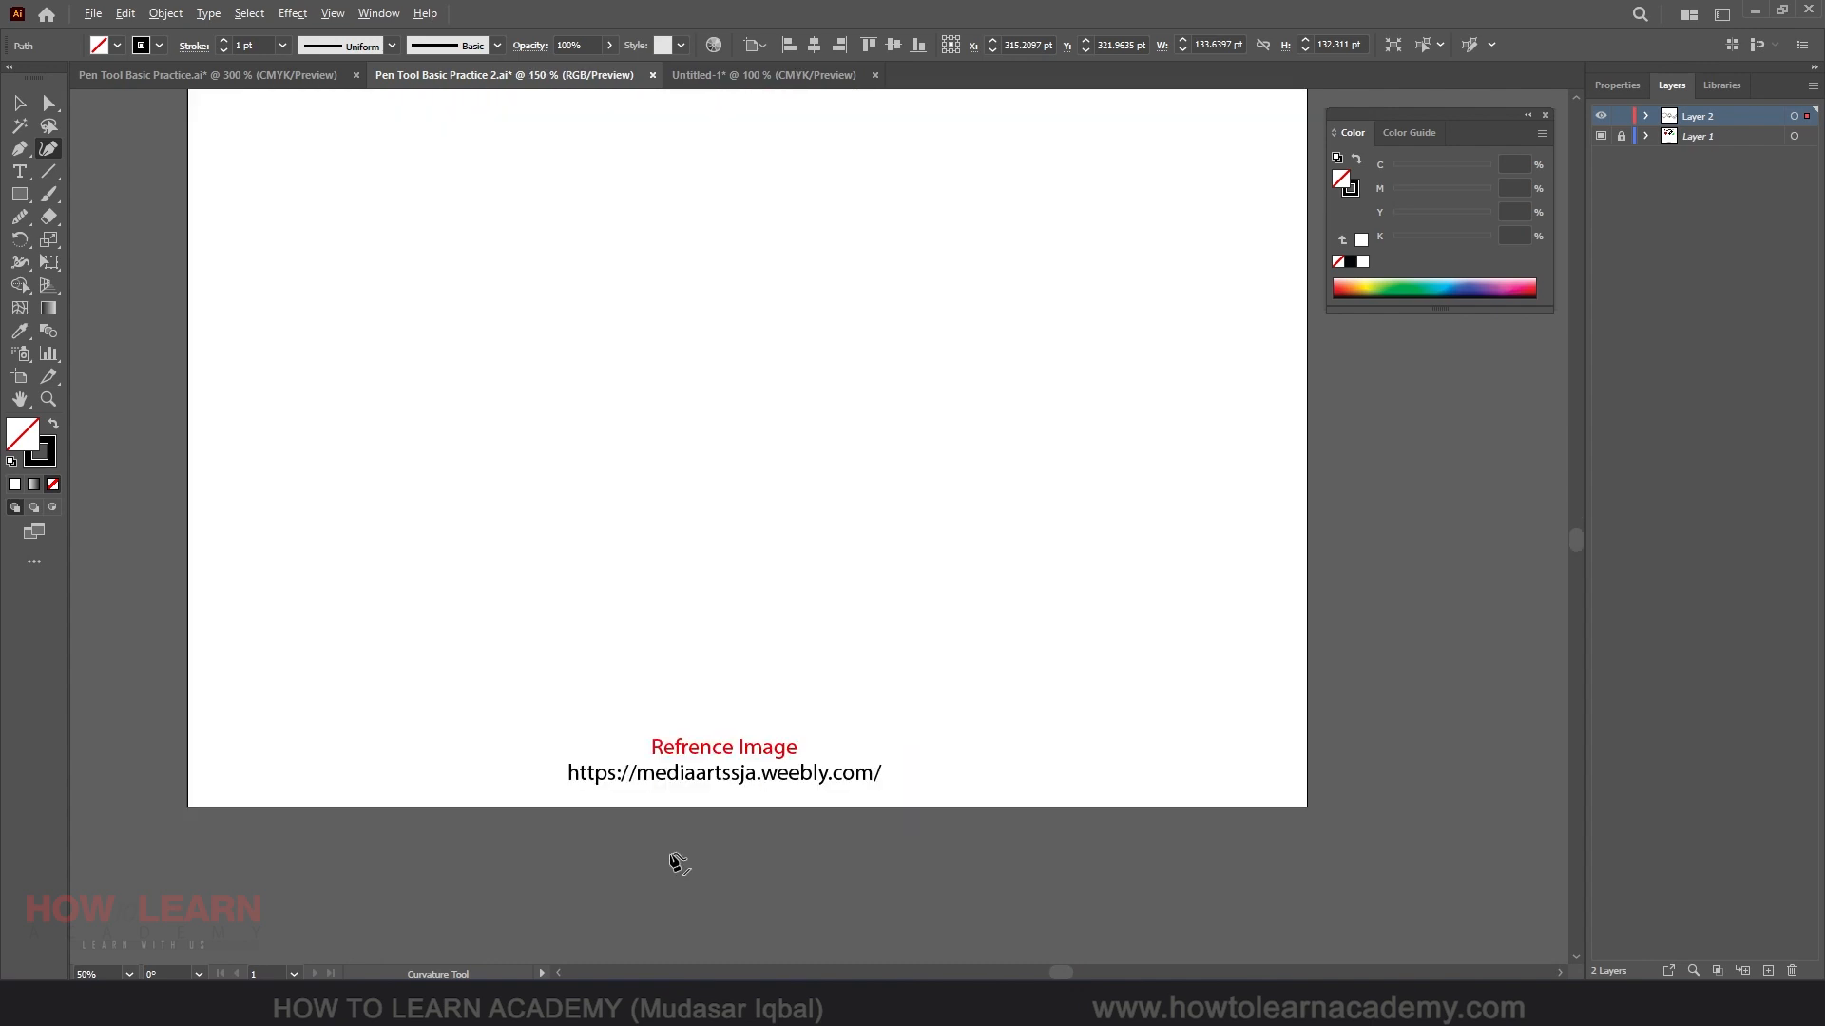
{"action": "scroll", "coordinate": [673, 861], "scroll_direction": "up", "scroll_amount": 2}
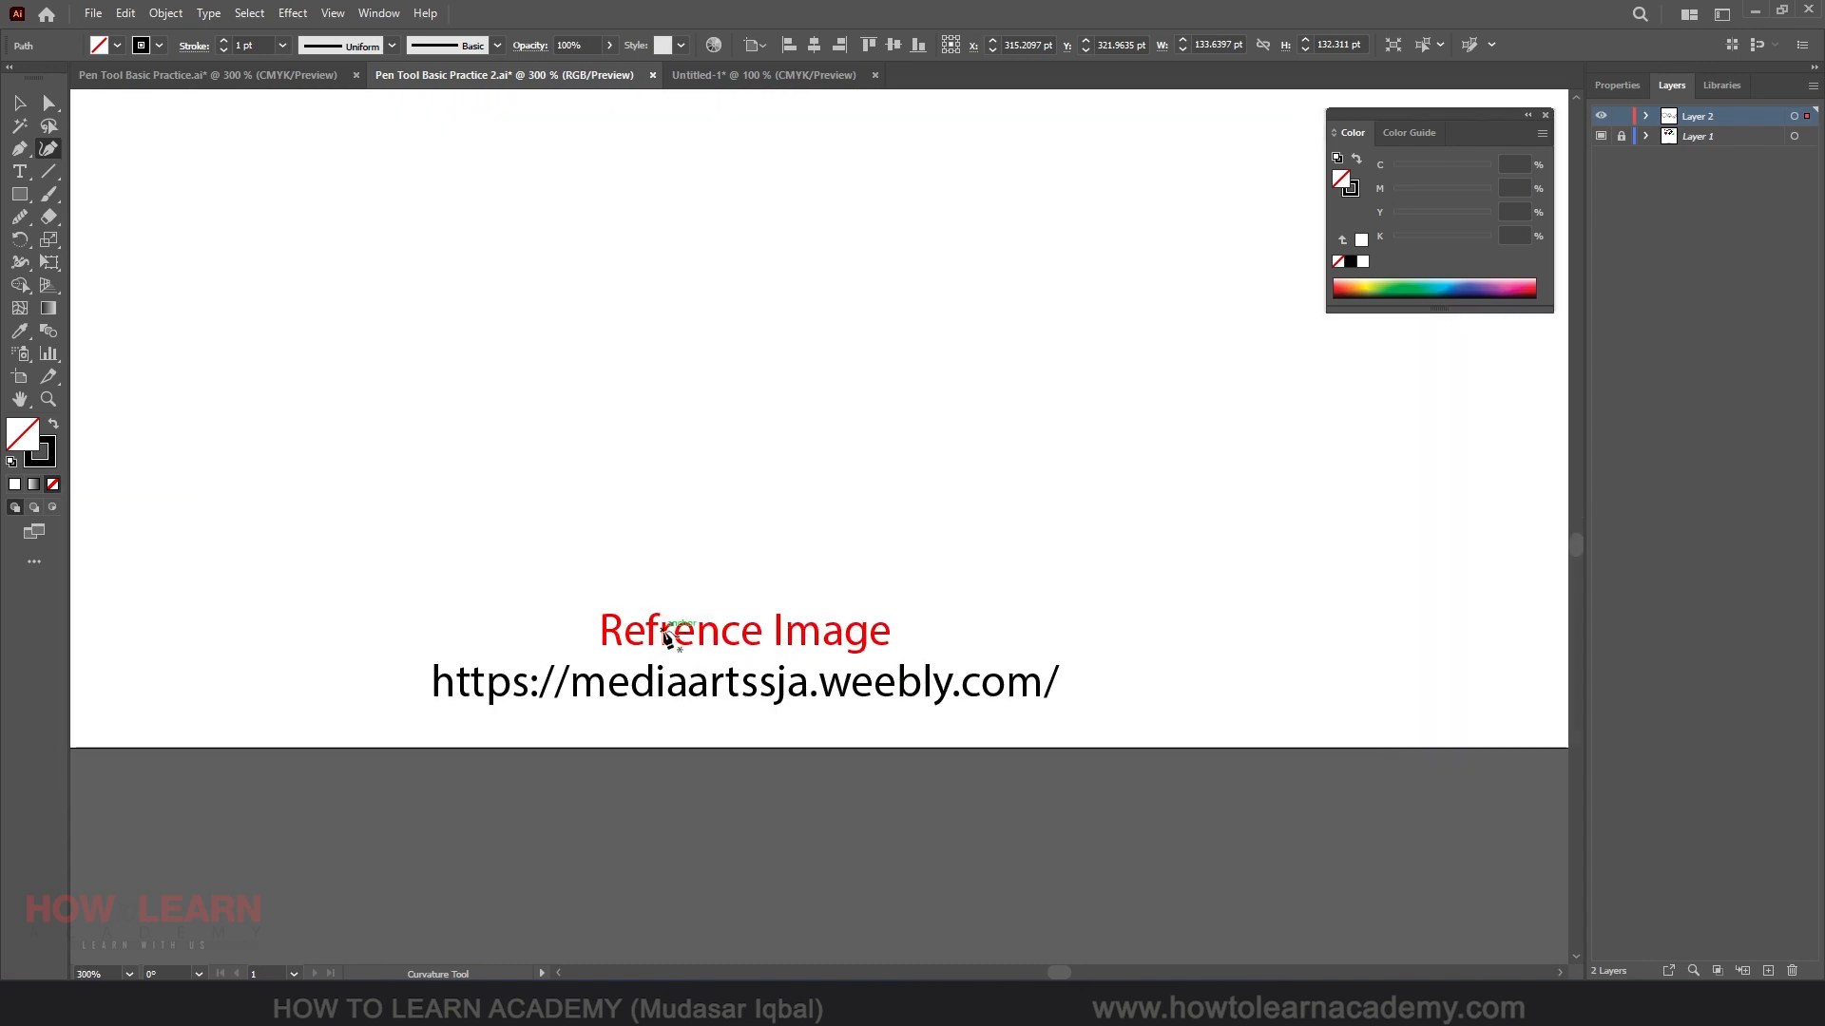
Switch to the Pen Tool Basic Practice.ai document and examine the reference image credit at the foot of its artboard.
{"action": "left_click", "coordinate": [204, 74]}
{"action": "scroll", "coordinate": [440, 368], "scroll_direction": "down", "scroll_amount": 3}
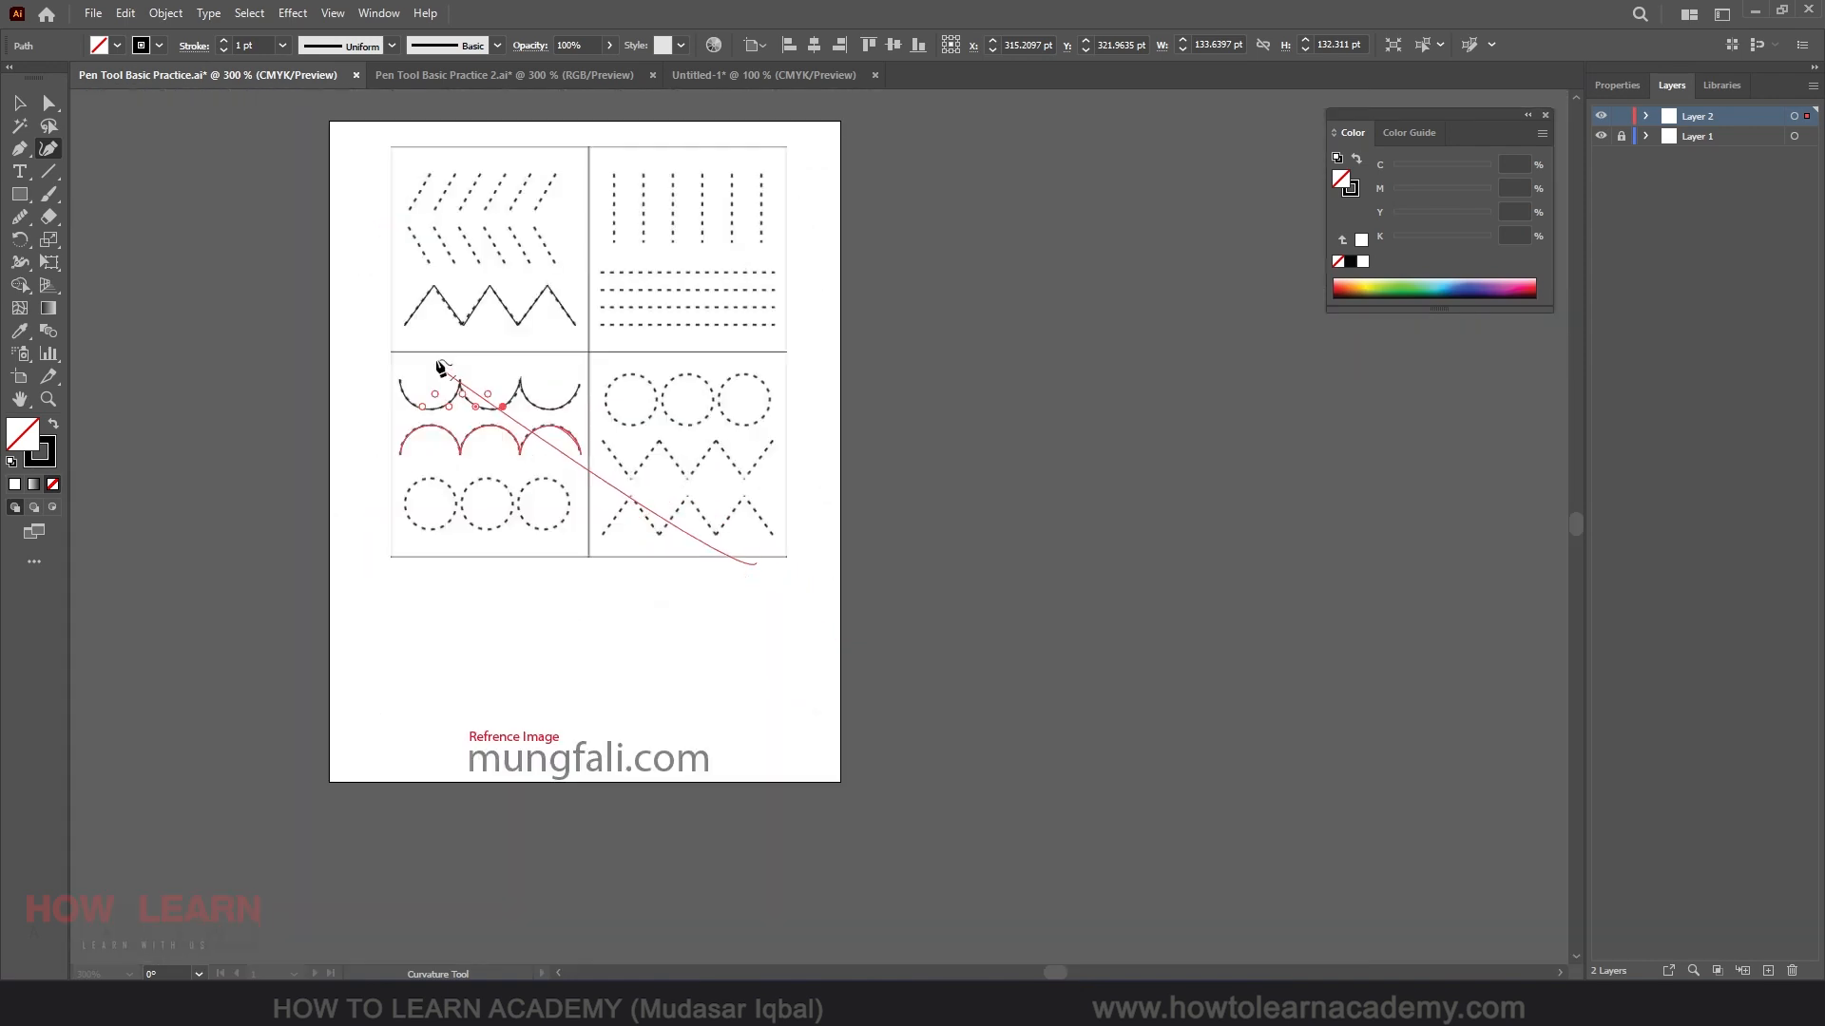
{"action": "scroll", "coordinate": [440, 368], "scroll_direction": "down", "scroll_amount": 3}
{"action": "scroll", "coordinate": [482, 513], "scroll_direction": "up", "scroll_amount": 3}
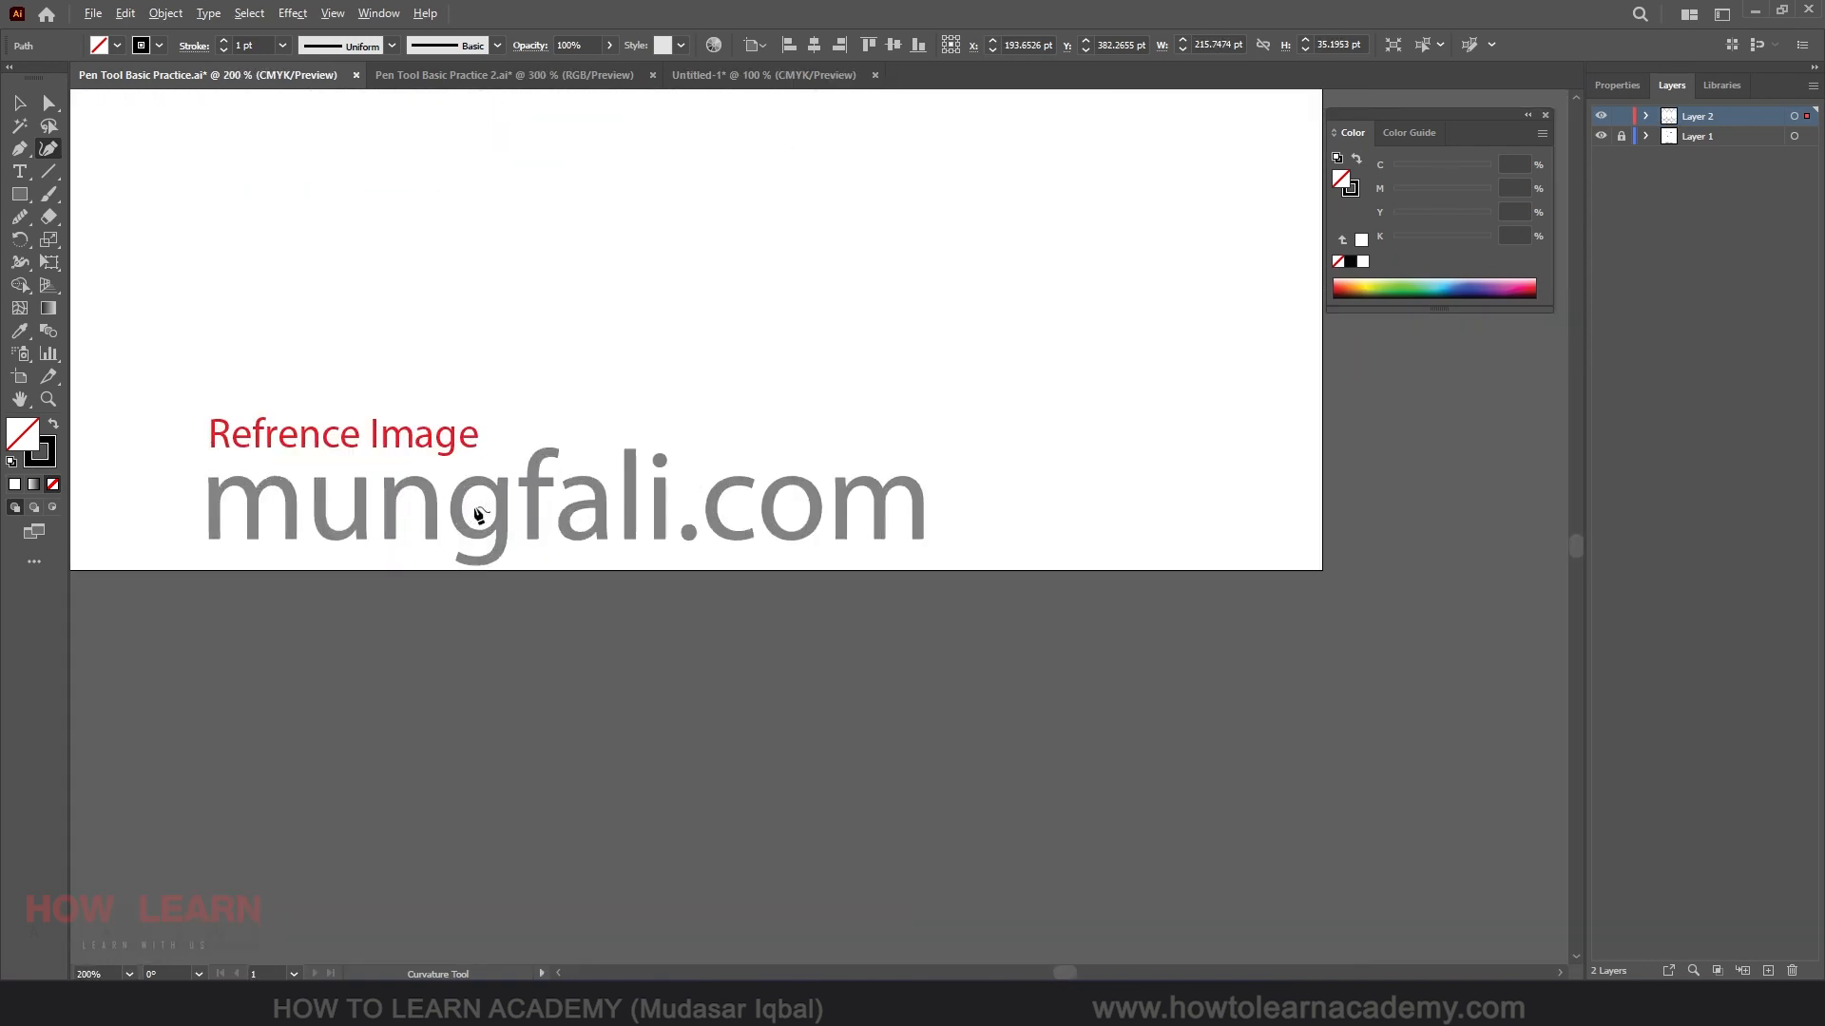